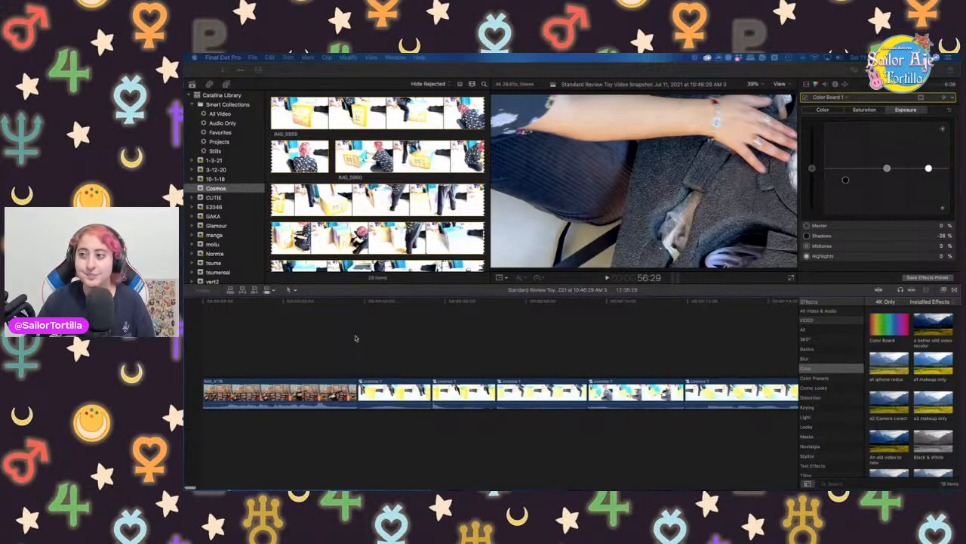
Review the start of the timeline, from the intro clip through the first shots of the taped shipping box
click(209, 345)
click(209, 345)
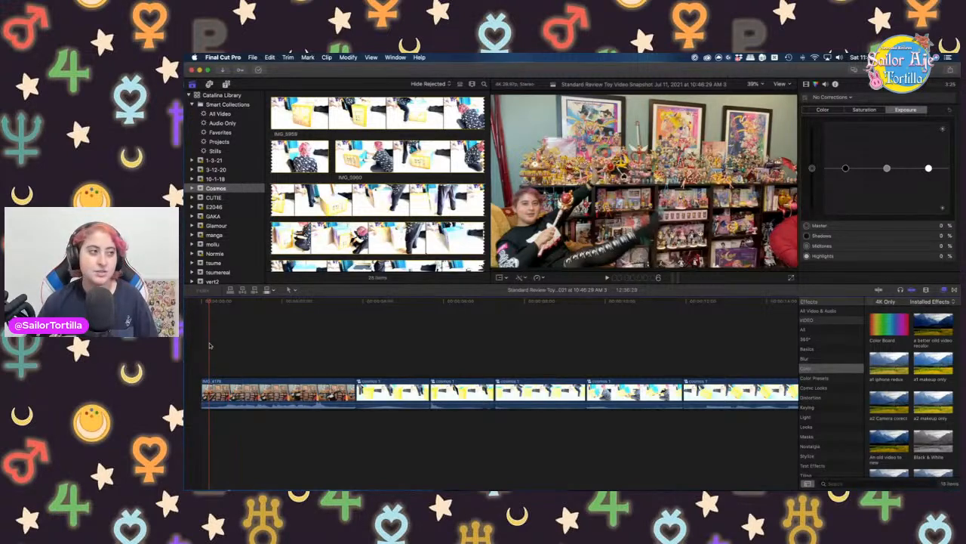
click(283, 342)
scroll(285, 340, right, 3)
click(291, 342)
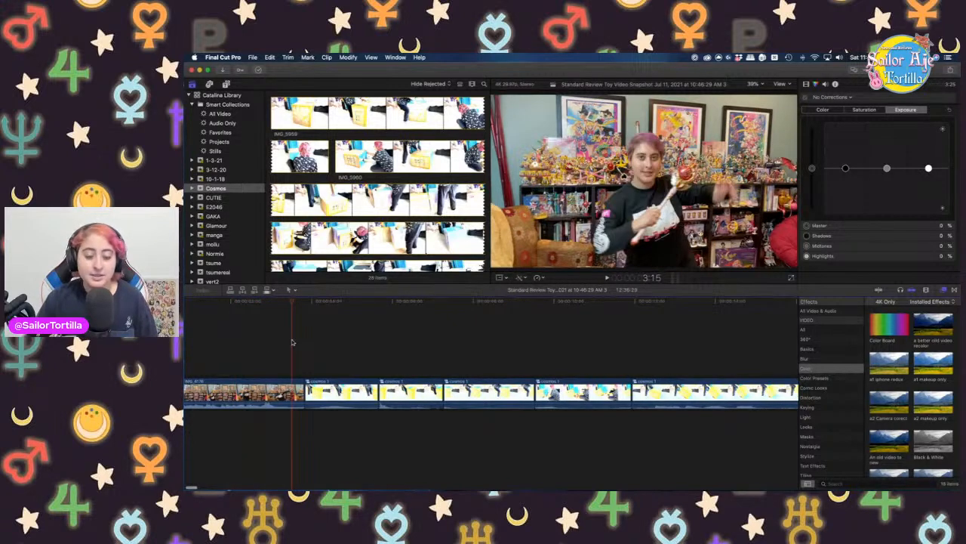
scroll(319, 342, right, 1)
click(322, 351)
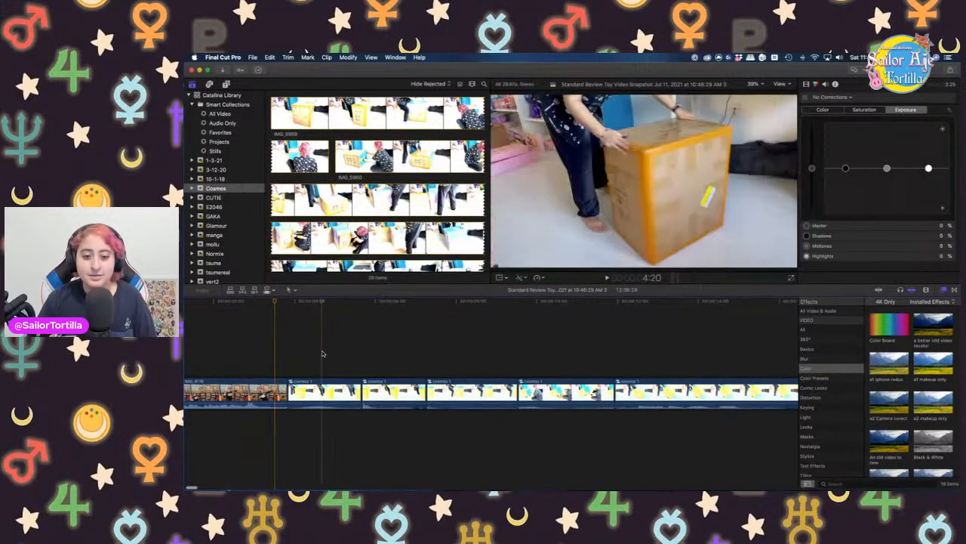
click(379, 357)
scroll(388, 357, right, 3)
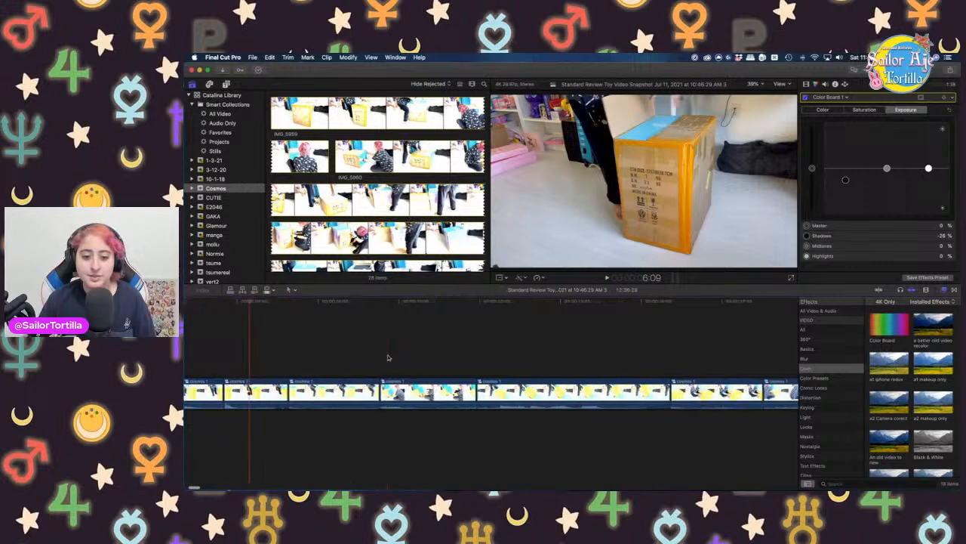
scroll(378, 355, right, 3)
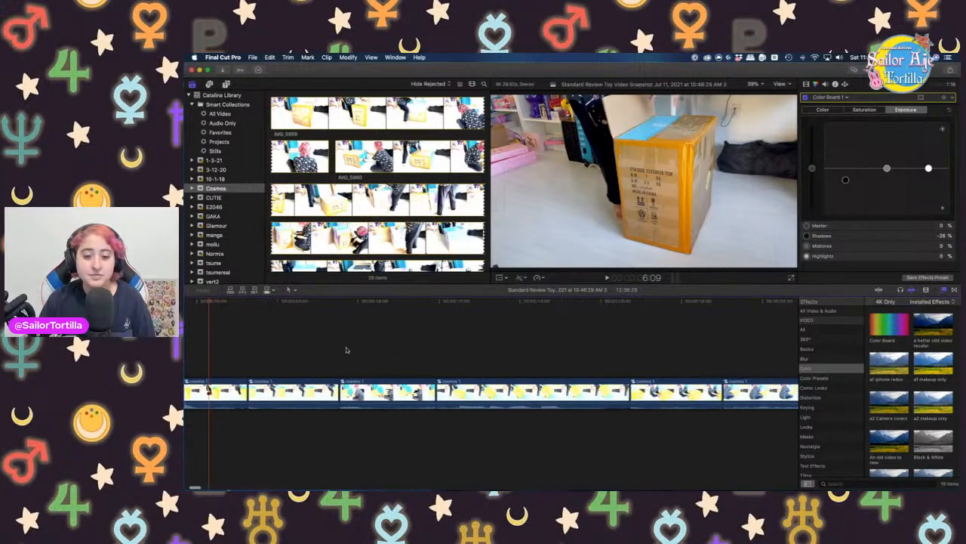
scroll(359, 351, right, 10)
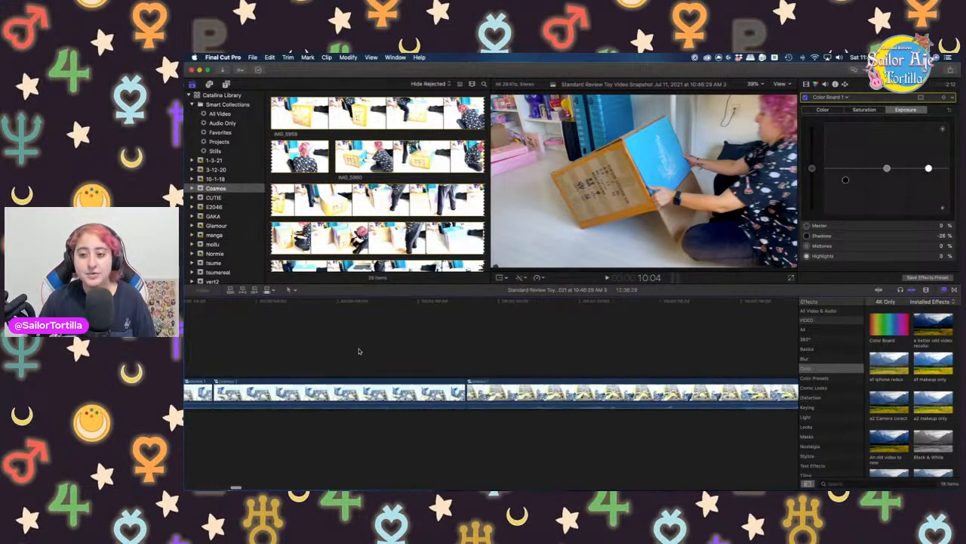
scroll(360, 351, right, 10)
scroll(359, 351, left, 20)
scroll(359, 351, right, 10)
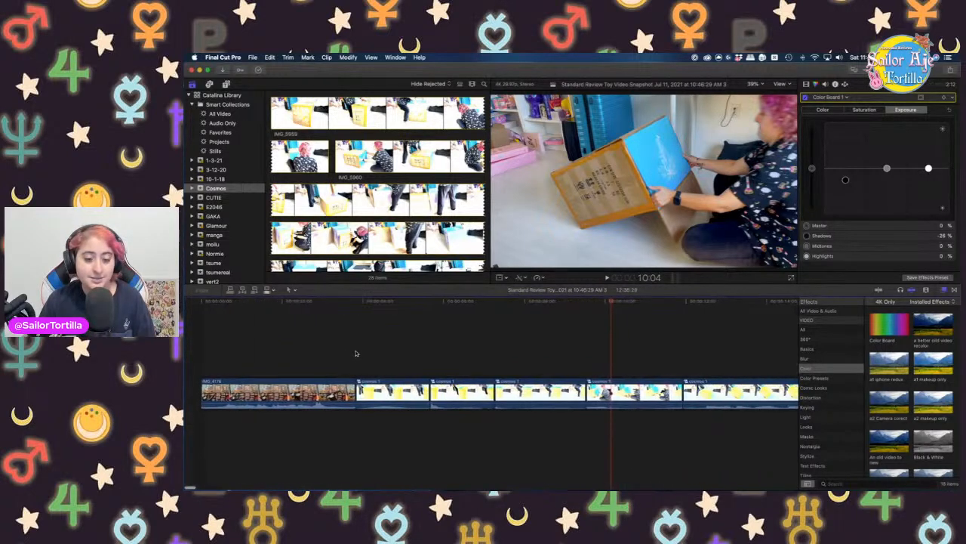
scroll(348, 352, right, 10)
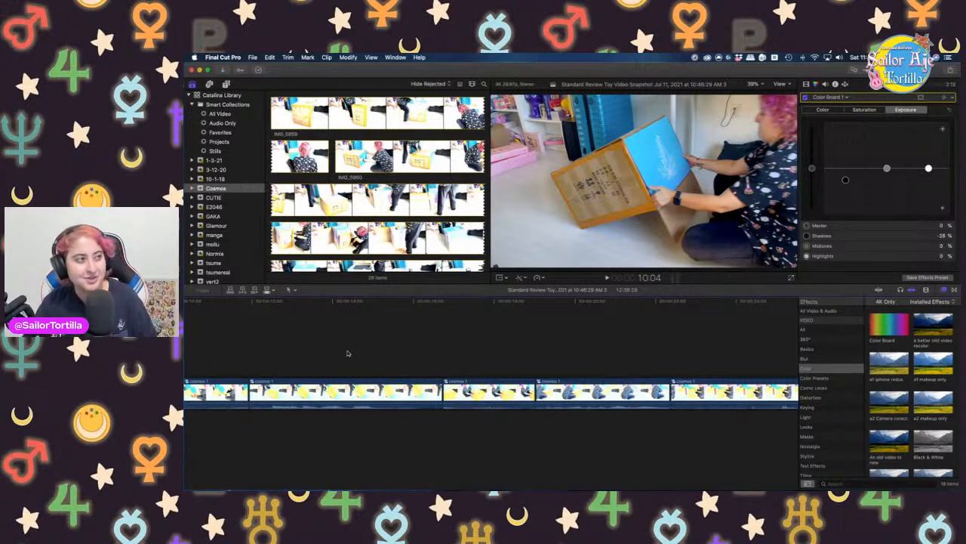
scroll(324, 345, left, 5)
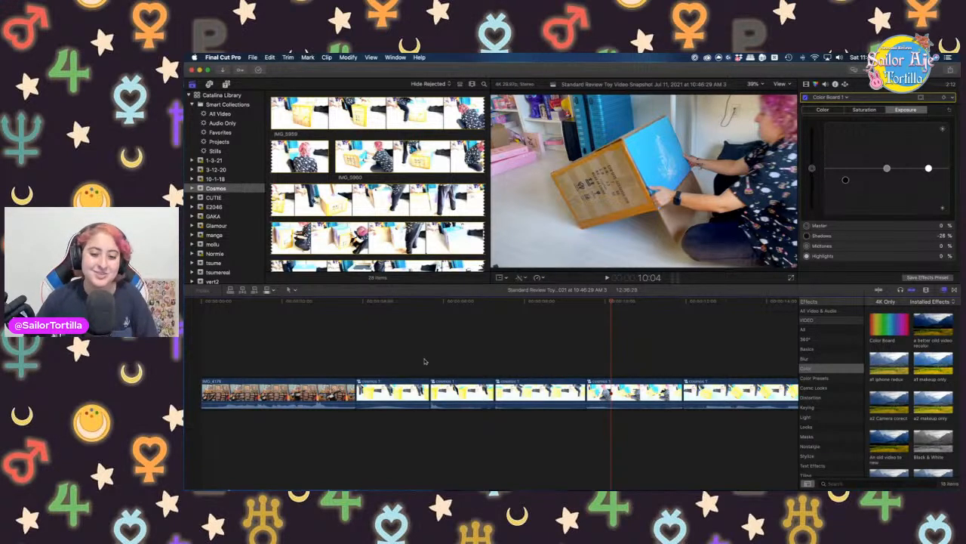
scroll(426, 328, right, 5)
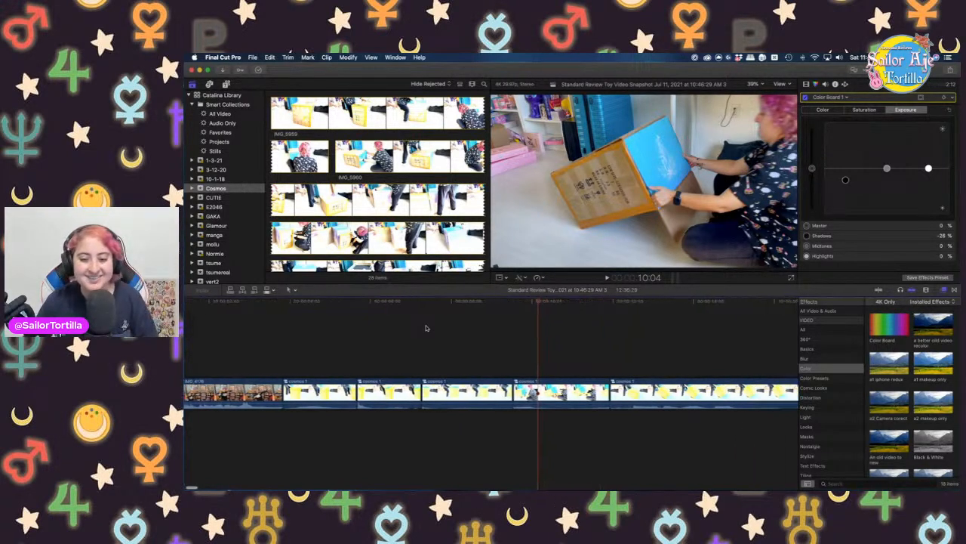
Examine the clips where the shipping box is tipped over and opened, between about 16 and 24 seconds
click(450, 352)
scroll(450, 351, right, 5)
click(521, 361)
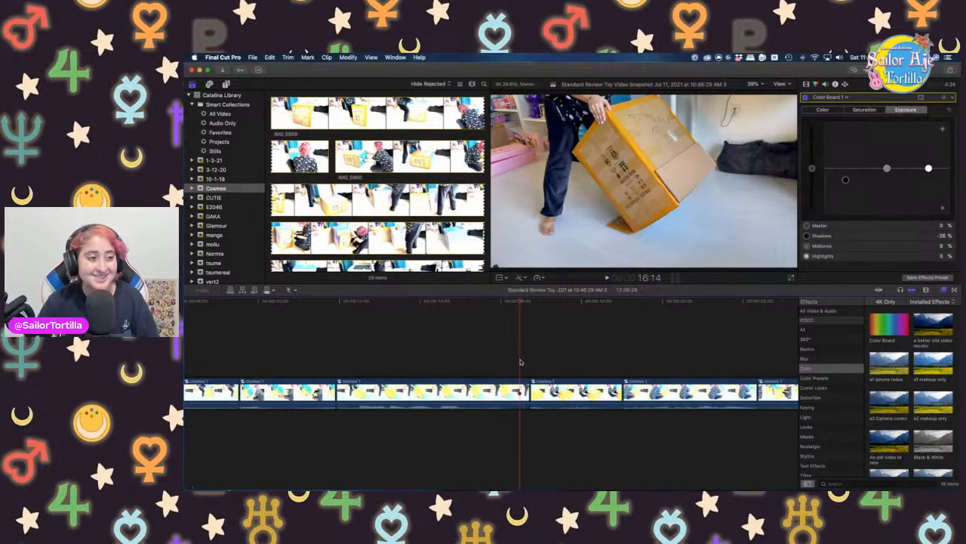
scroll(520, 362, right, 5)
click(519, 362)
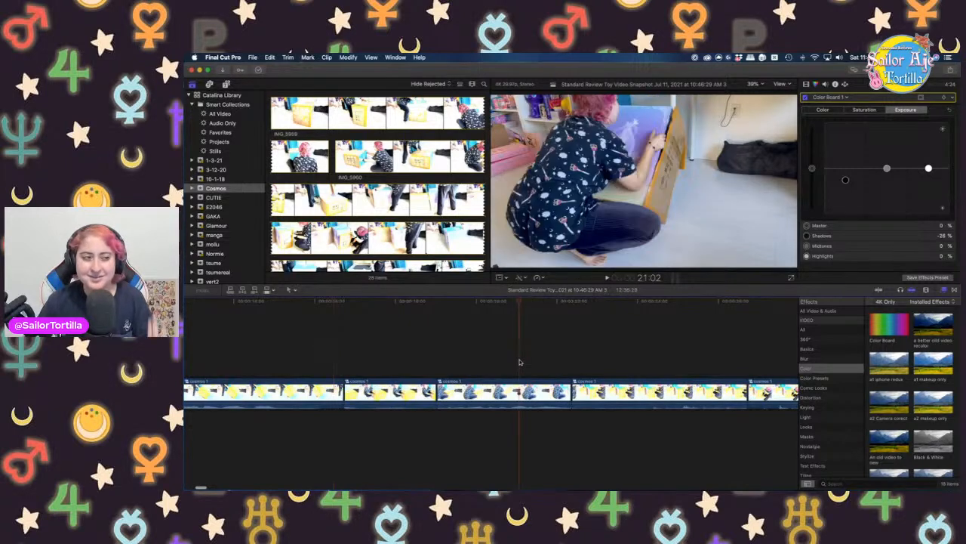
scroll(520, 362, right, 5)
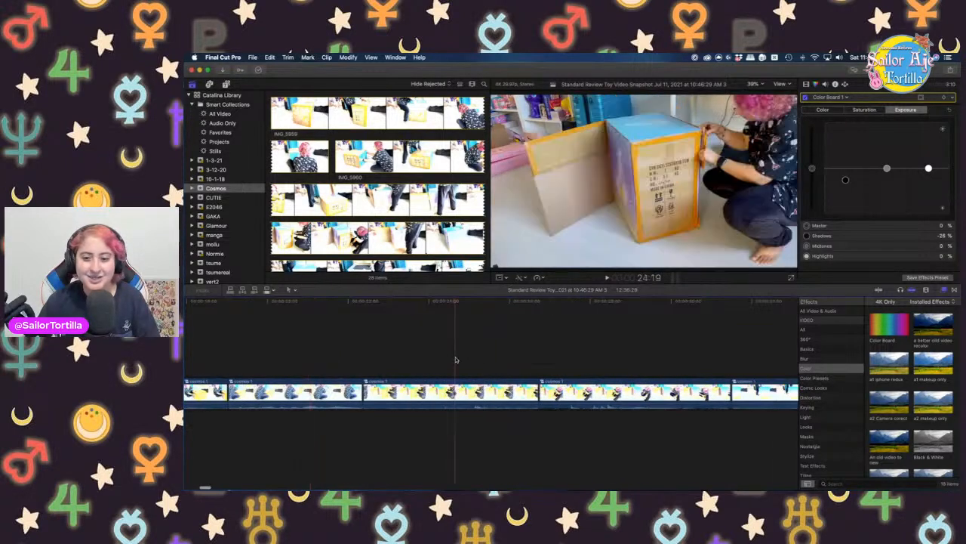
click(390, 356)
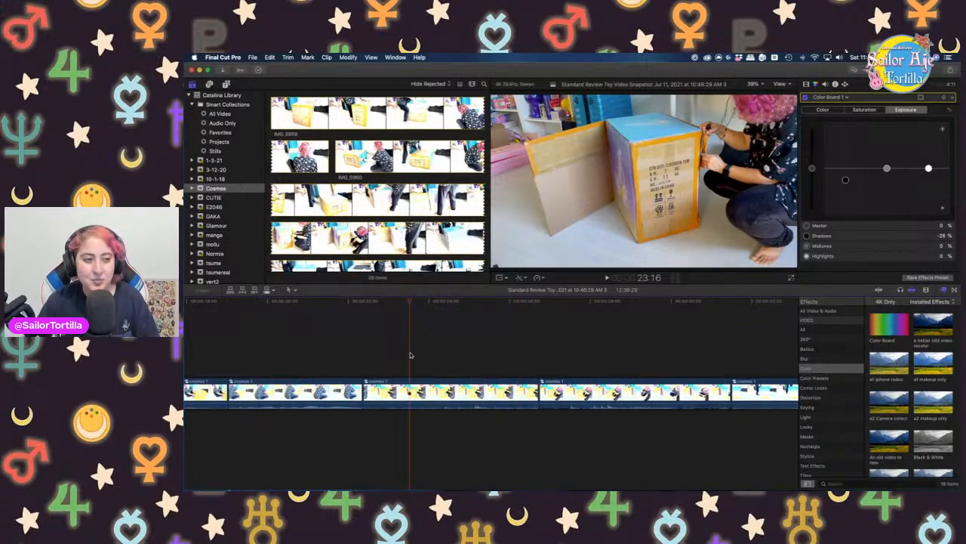
scroll(508, 353, right, 5)
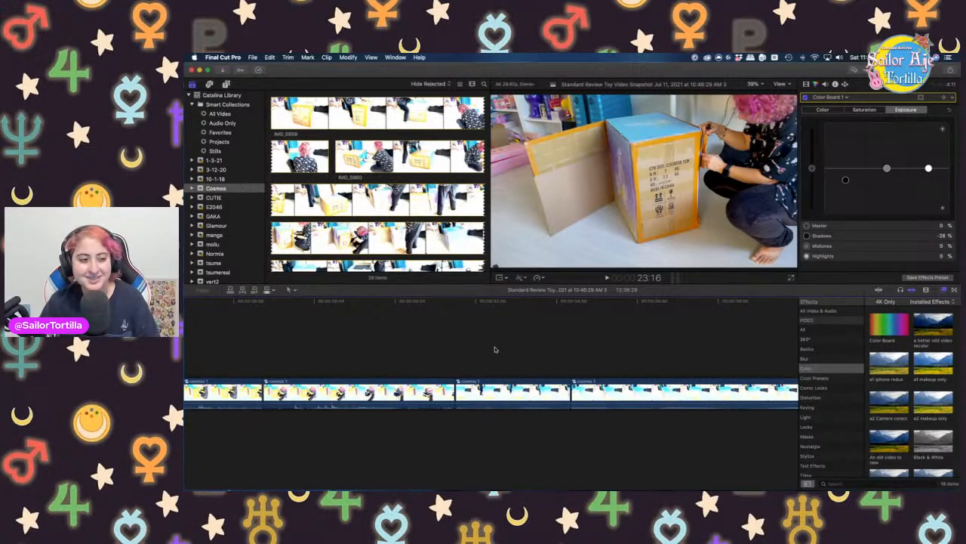
Examine the clips showing the decorated inner box from several sides, between about 31 and 41 seconds
click(463, 349)
scroll(463, 349, right, 3)
scroll(464, 349, right, 5)
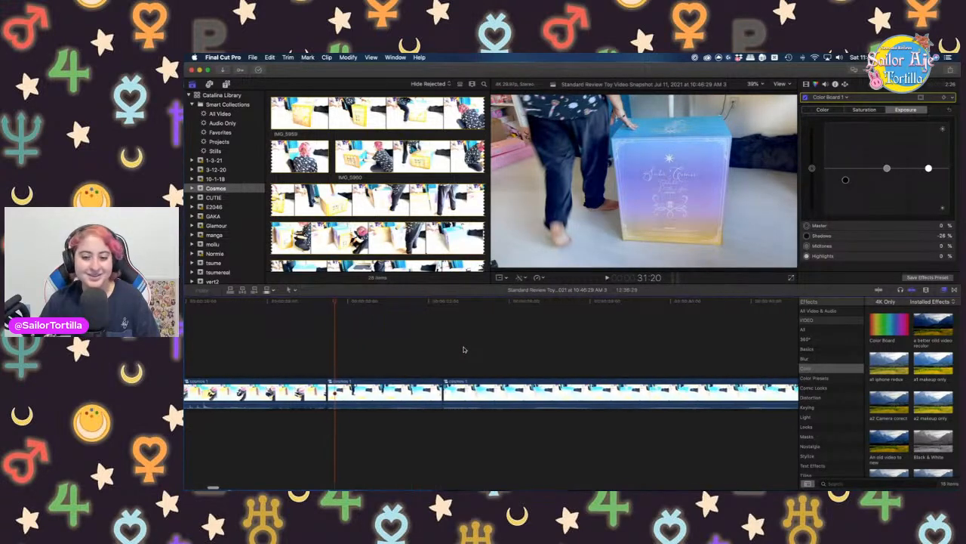
click(460, 349)
scroll(459, 348, right, 2)
scroll(460, 349, right, 1)
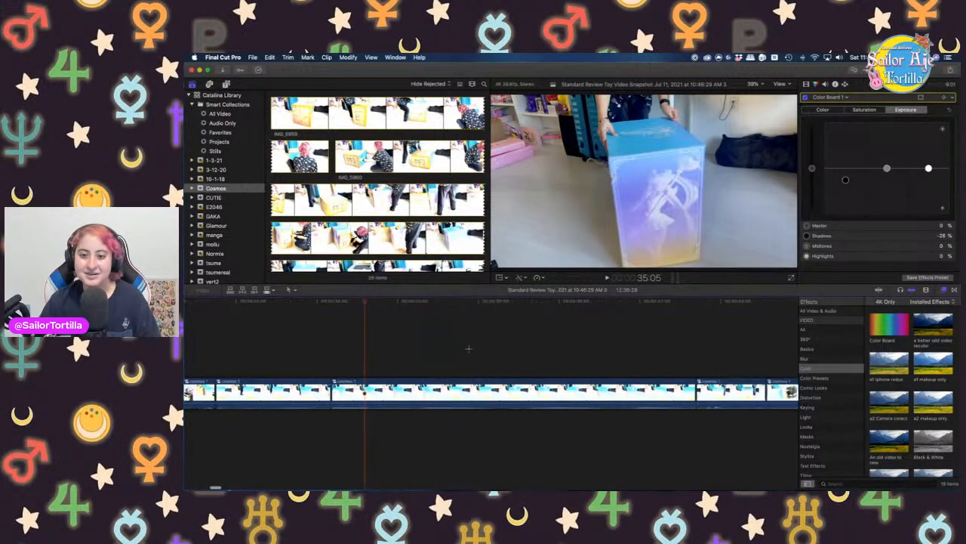
click(594, 352)
scroll(593, 352, right, 5)
click(591, 352)
click(467, 346)
click(424, 343)
scroll(424, 343, right, 4)
scroll(424, 343, right, 4)
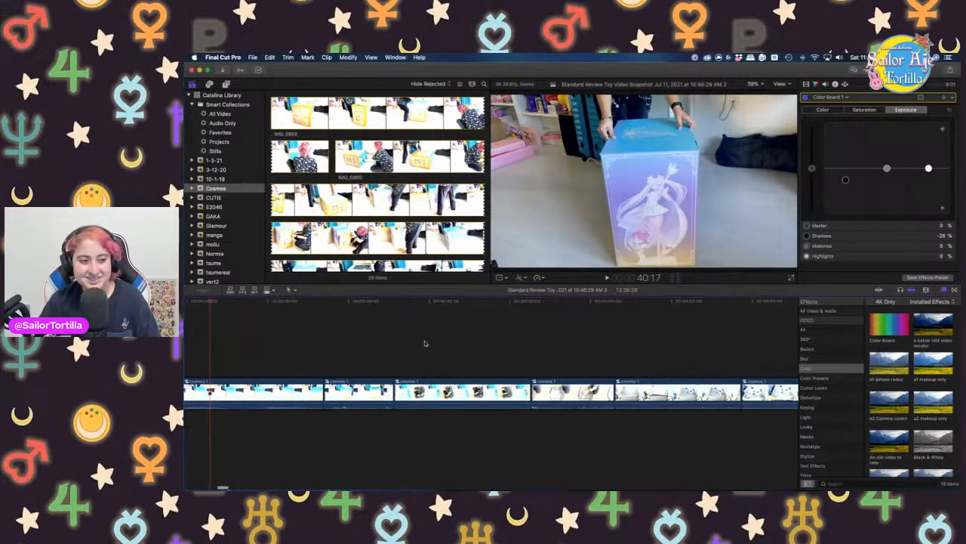
Examine the clips of the inner box being opened and its foam layers unpacked, from about 47 seconds to 1:07
click(425, 344)
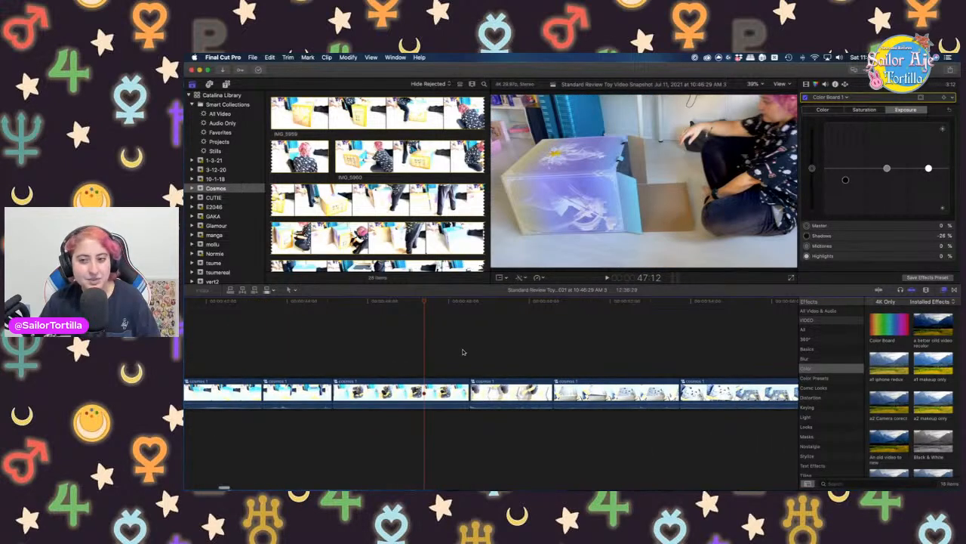
scroll(464, 351, right, 4)
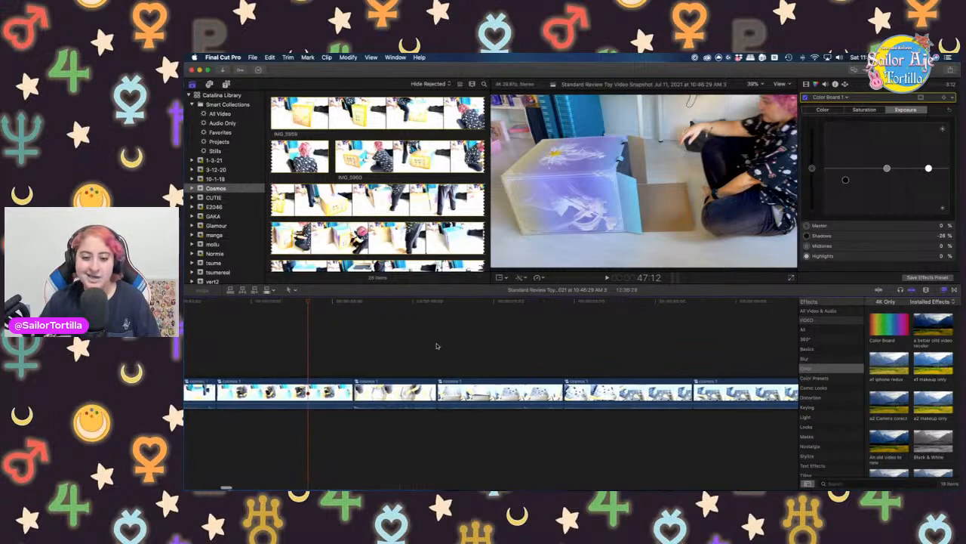
click(494, 346)
scroll(498, 347, right, 3)
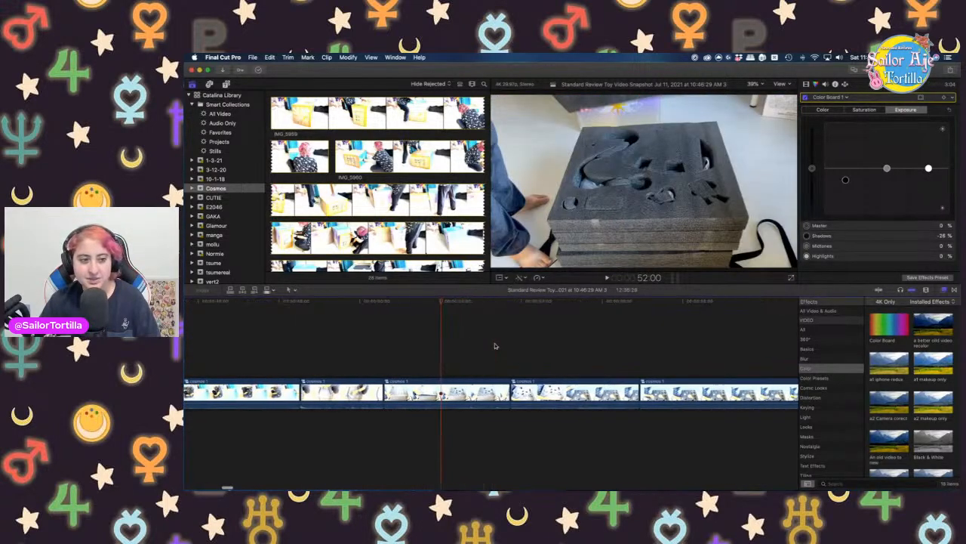
click(506, 349)
click(563, 350)
scroll(565, 349, right, 3)
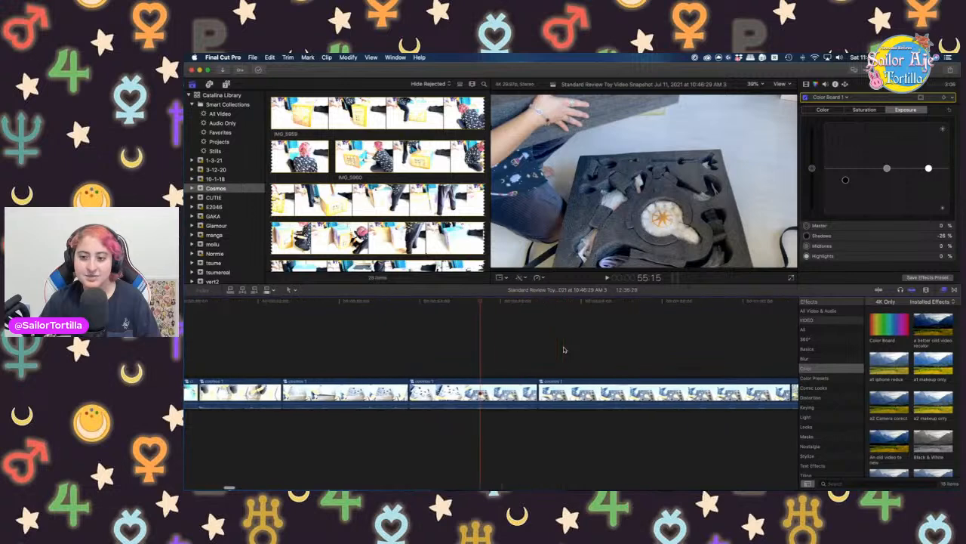
click(536, 349)
click(443, 347)
click(461, 348)
scroll(468, 350, right, 5)
click(470, 347)
scroll(469, 347, right, 3)
click(644, 355)
click(542, 357)
click(528, 357)
scroll(528, 357, right, 5)
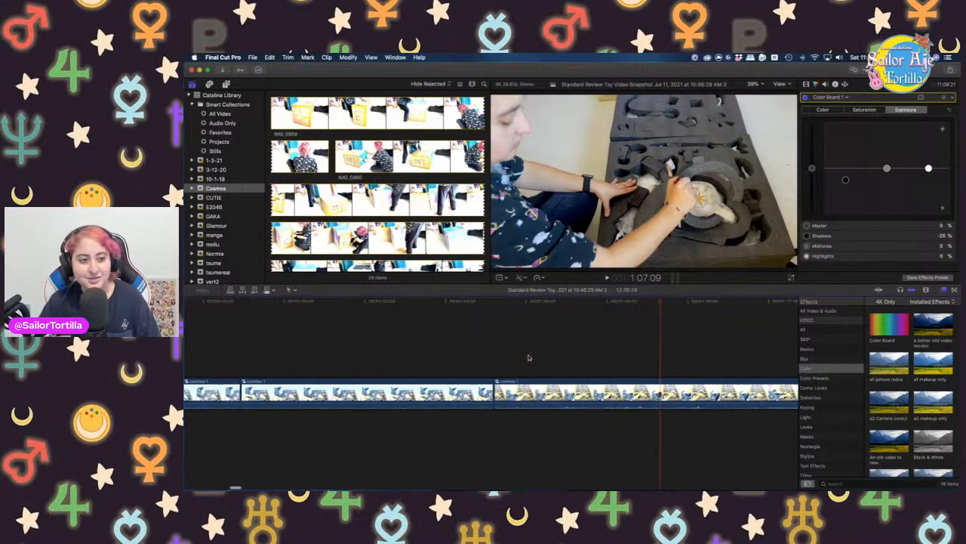
Survey the whole timeline through to the closing clips and back, checking the long figure assembly clip around 12:00 and 10:13
scroll(528, 357, left, 5)
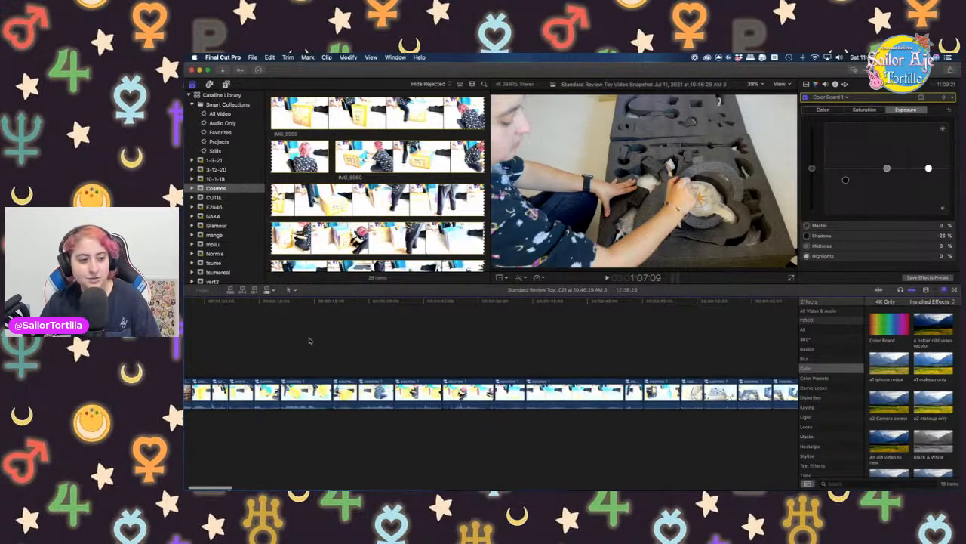
scroll(375, 337, right, 15)
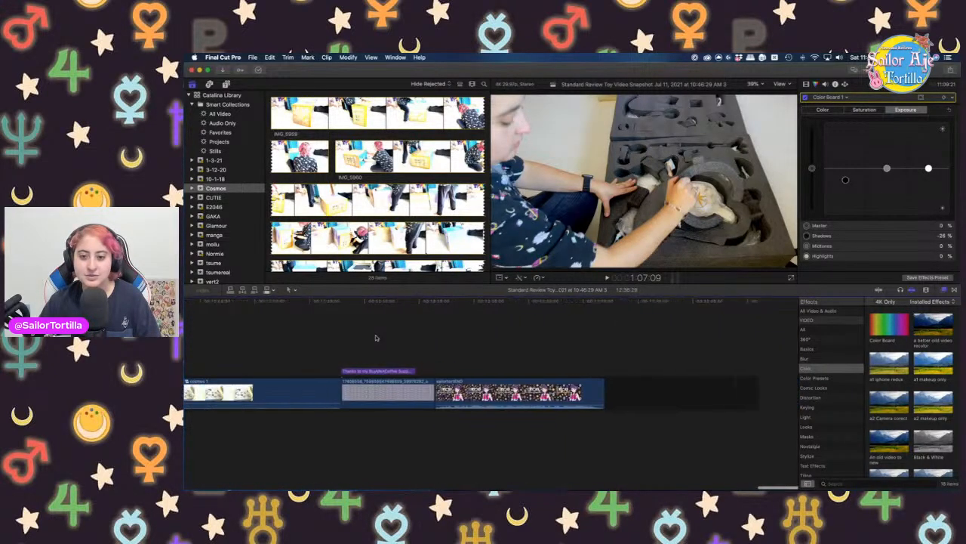
scroll(376, 338, left, 5)
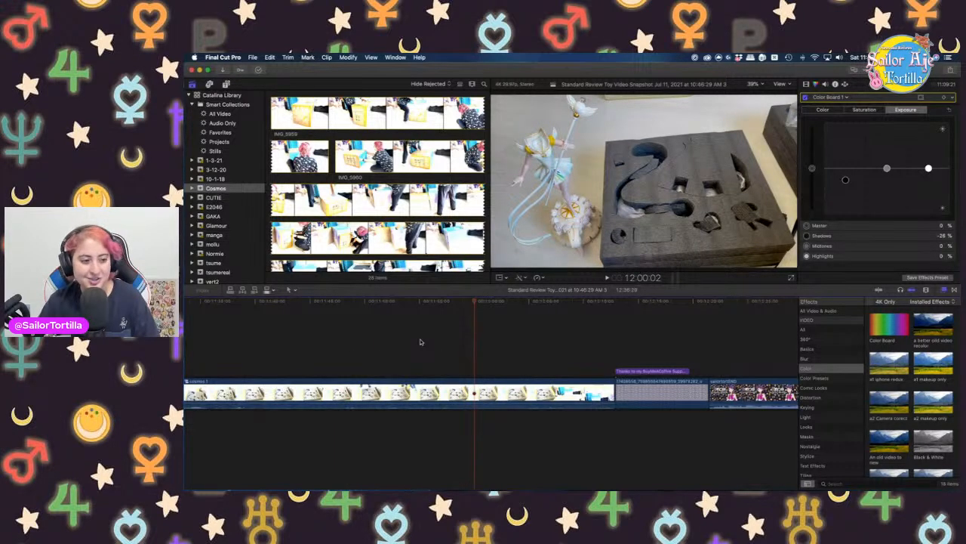
scroll(421, 342, left, 10)
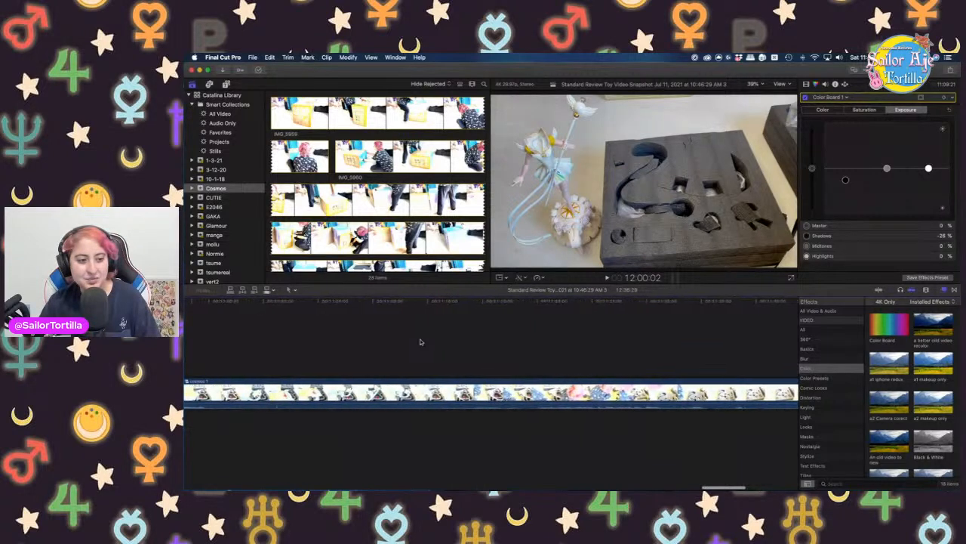
scroll(421, 342, left, 10)
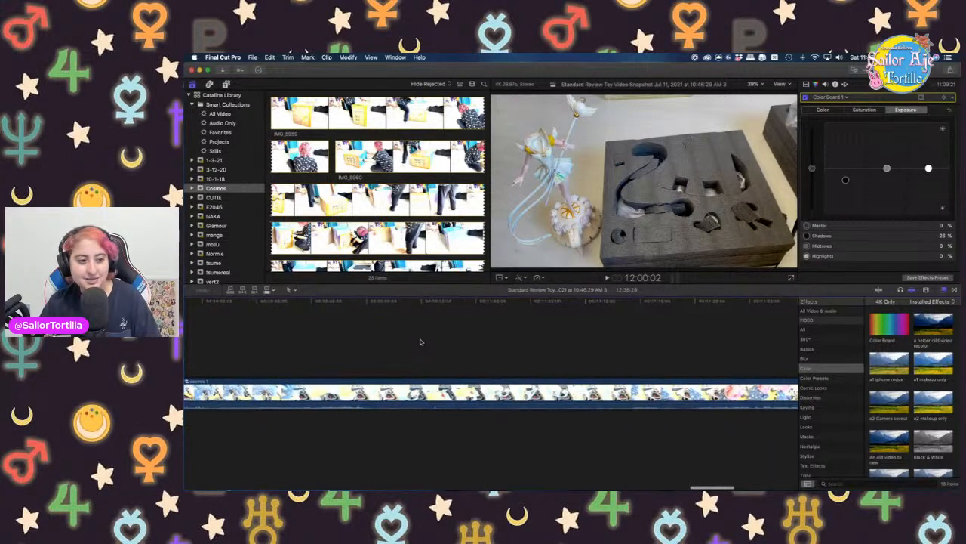
scroll(420, 342, left, 5)
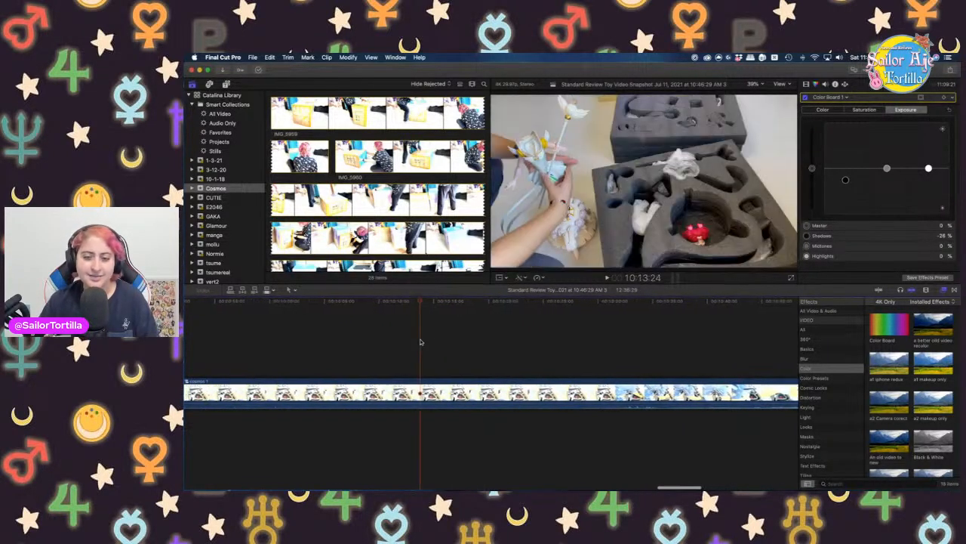
scroll(420, 342, left, 8)
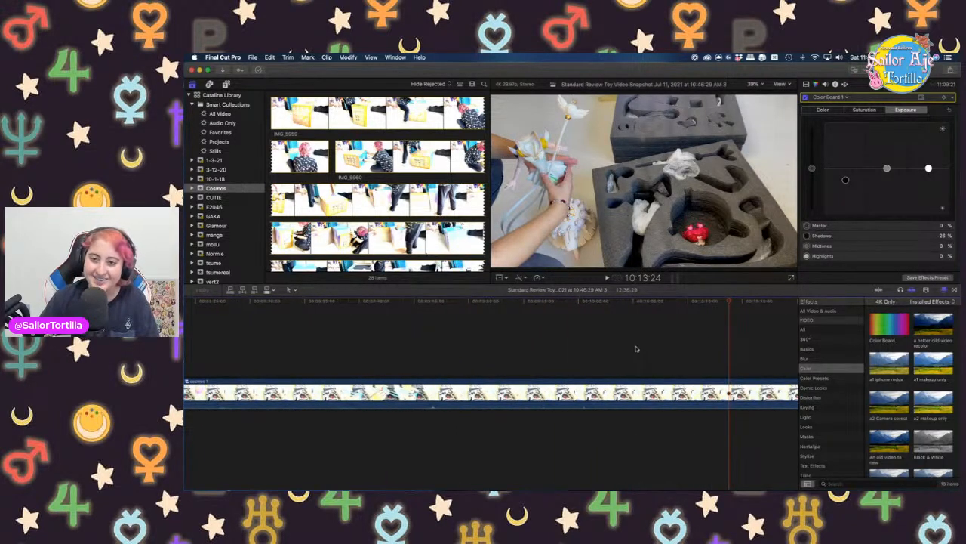
scroll(475, 359, left, 8)
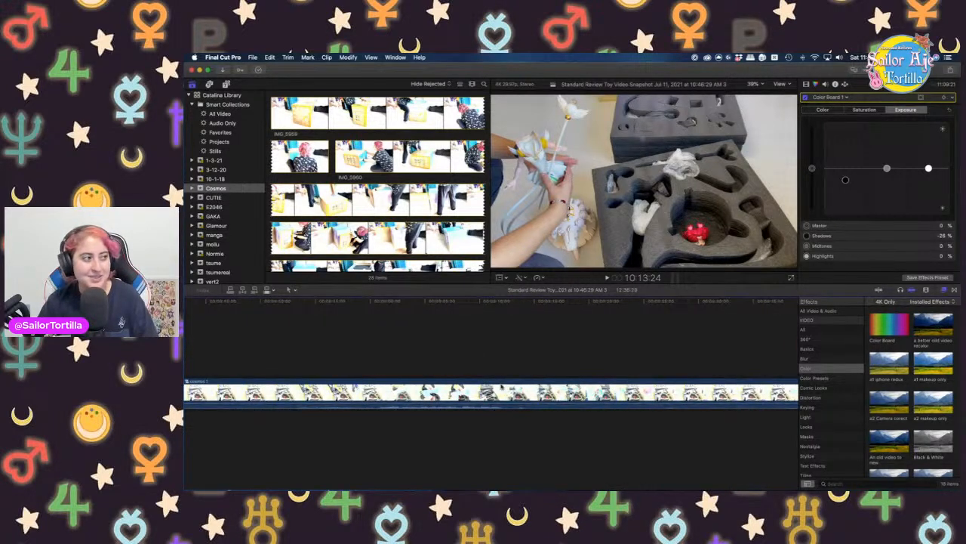
scroll(435, 348, left, 4)
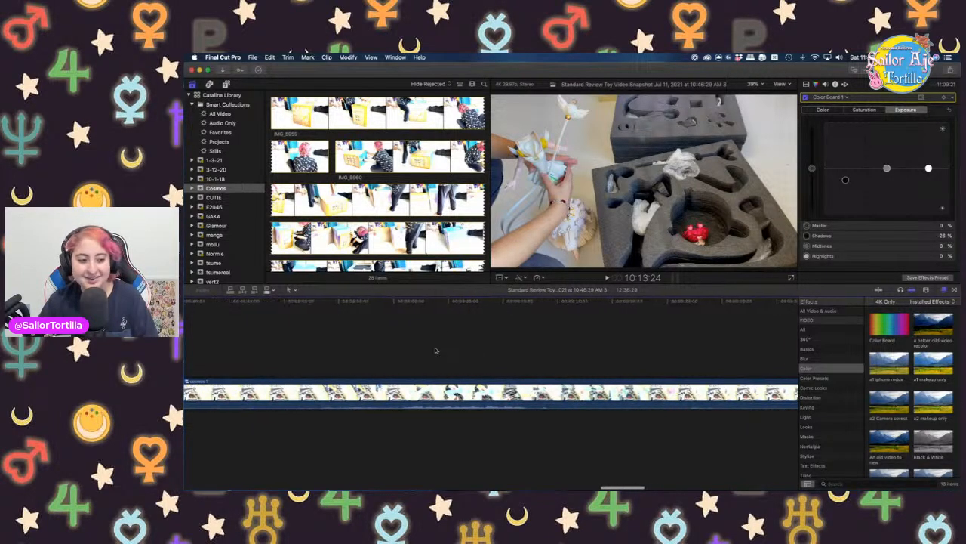
scroll(435, 350, left, 2)
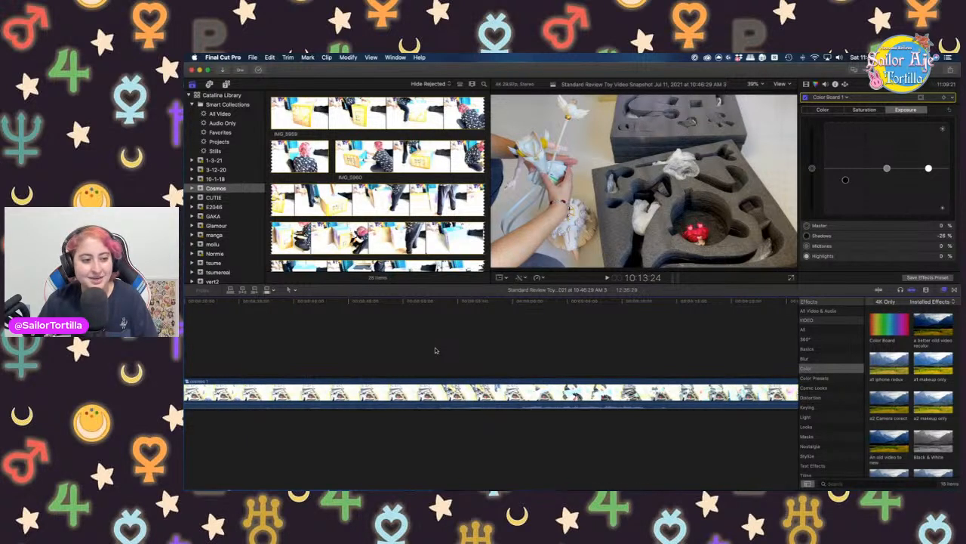
scroll(435, 349, left, 5)
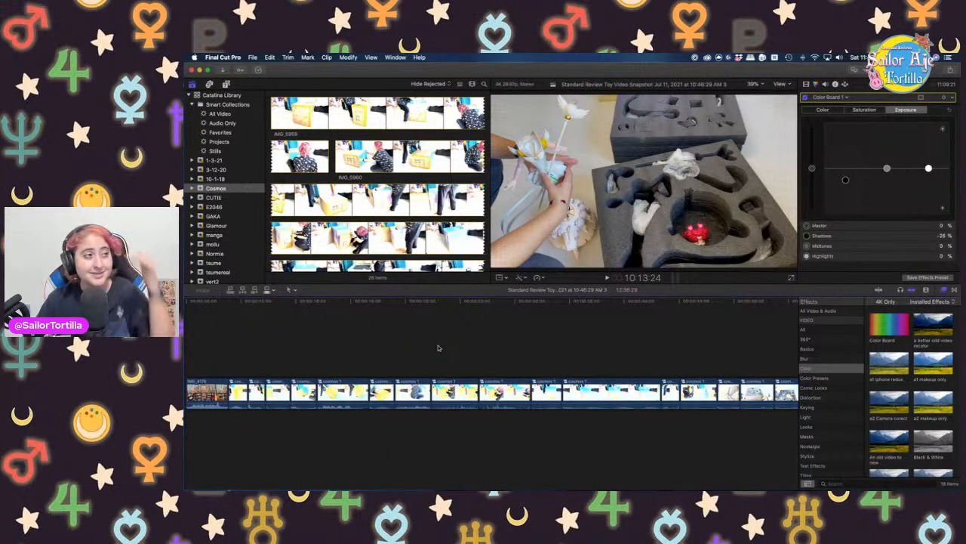
scroll(456, 347, right, 10)
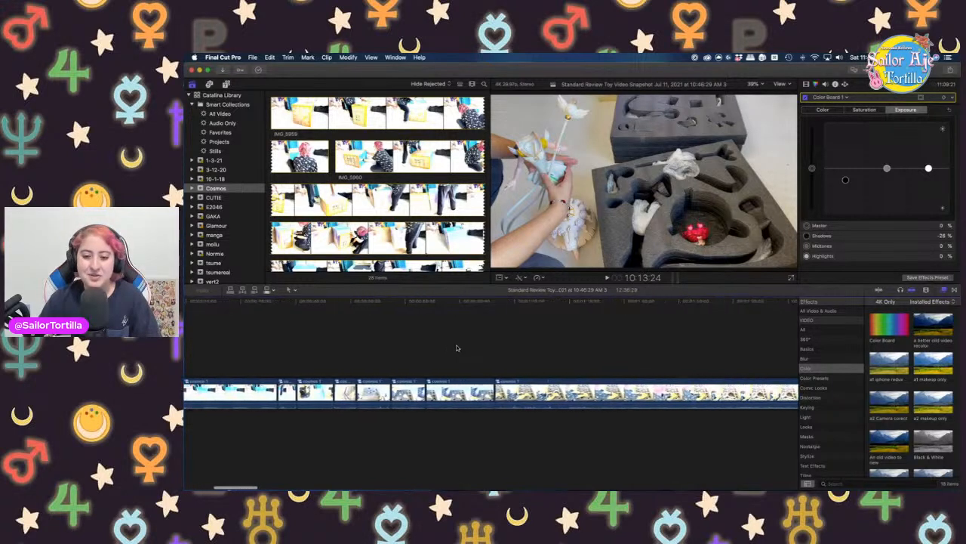
Play back the foam unpacking and the start of the long assembly clip, from about 0:49 to 1:10
click(417, 352)
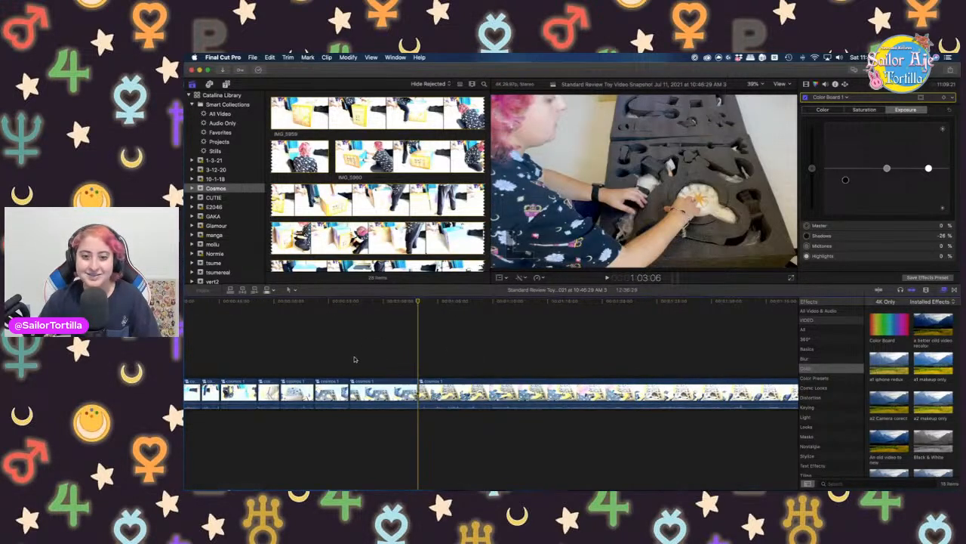
click(272, 357)
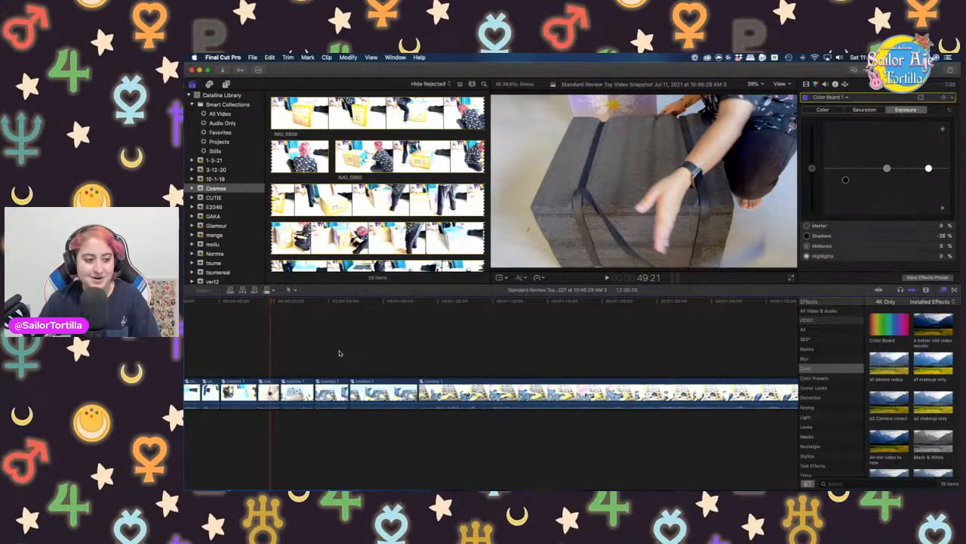
key(space)
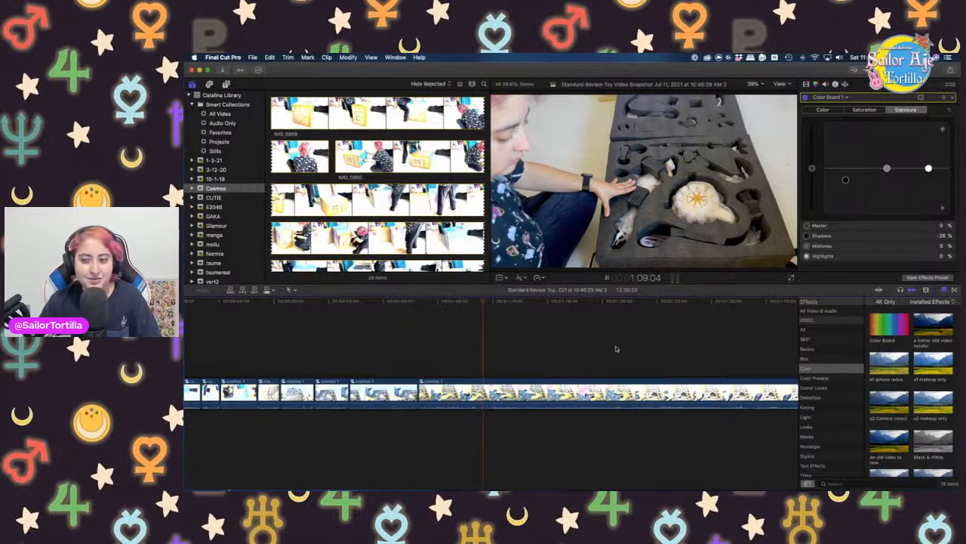
key(space)
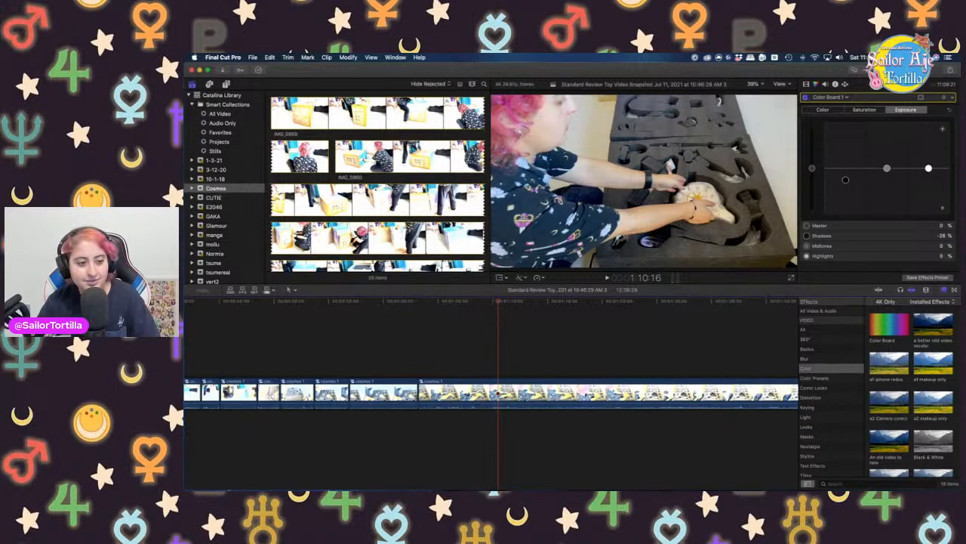
Split the long assembly clip at 1:54:11, where the flowered base is held up close, and delete the stretch from 1:03:06 to that cut
scroll(453, 358, right, 5)
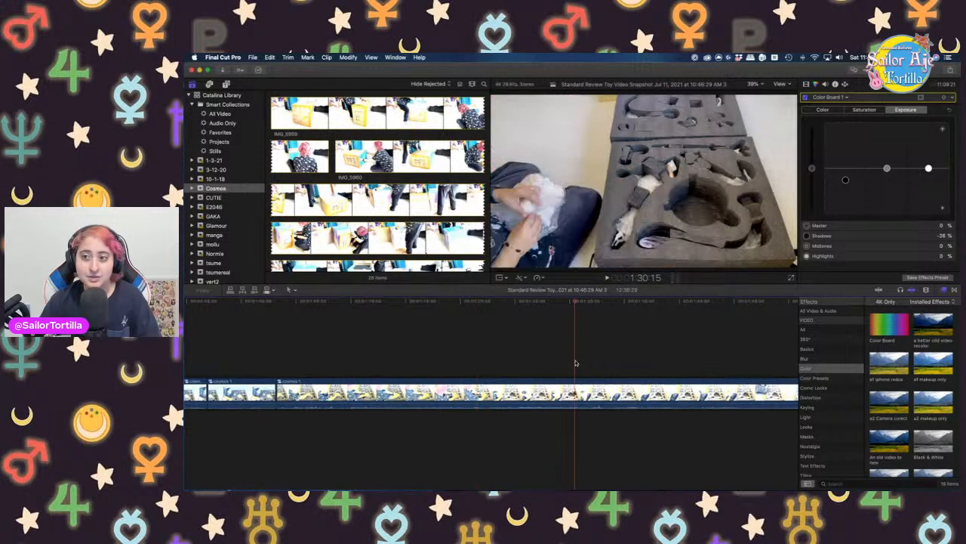
scroll(579, 359, right, 4)
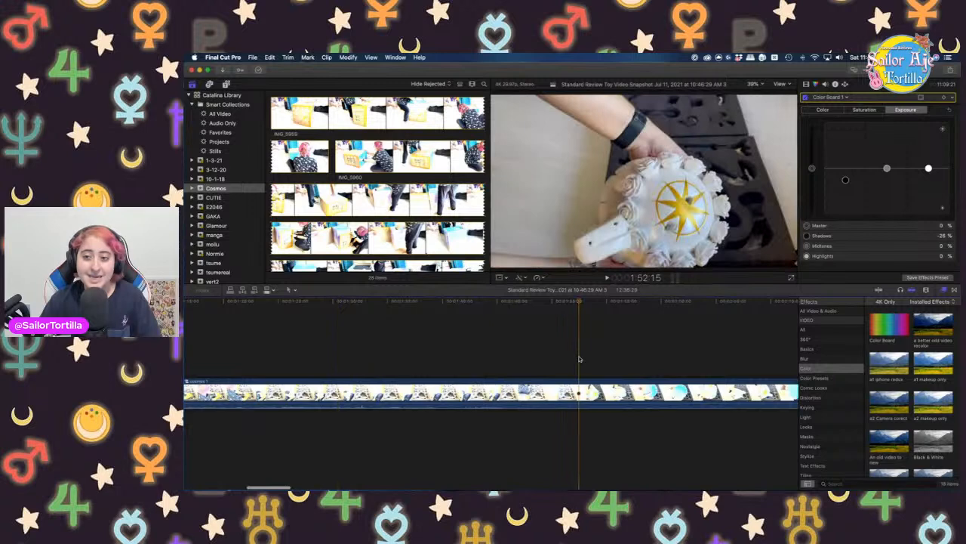
scroll(579, 359, right, 2)
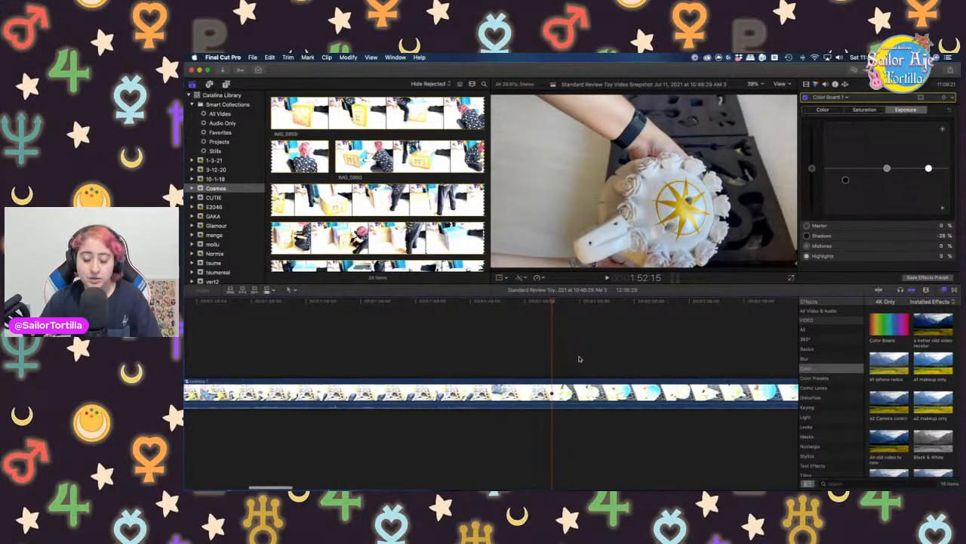
click(521, 354)
key(space)
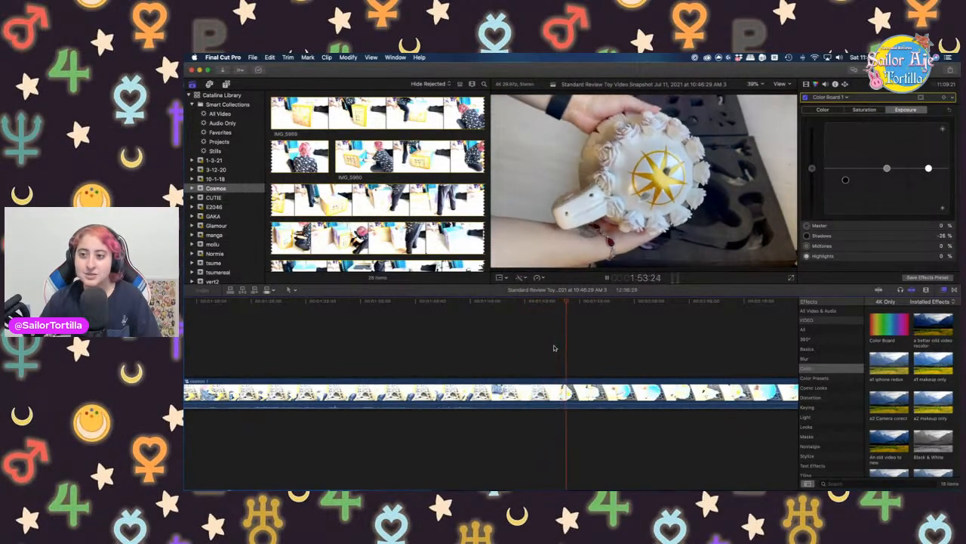
key(space)
key(super+b)
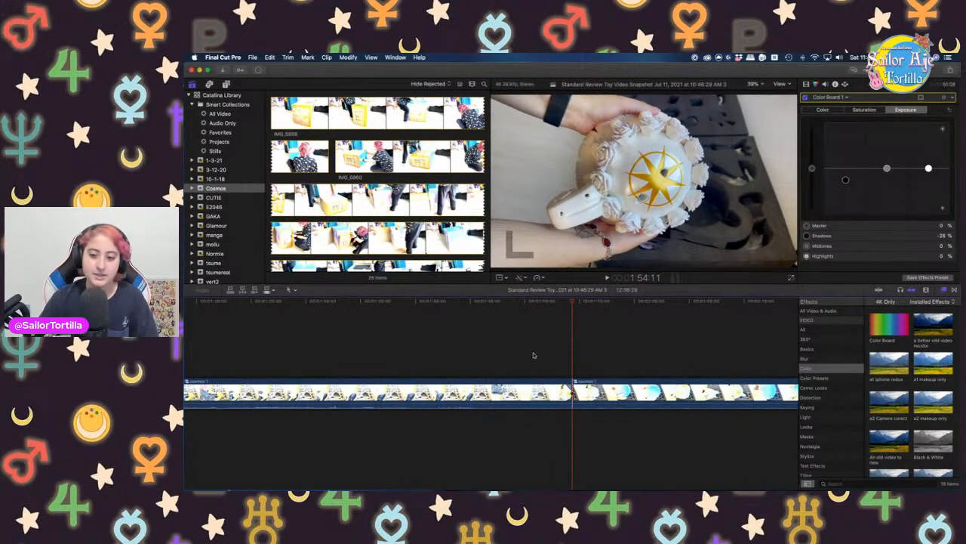
key(Delete)
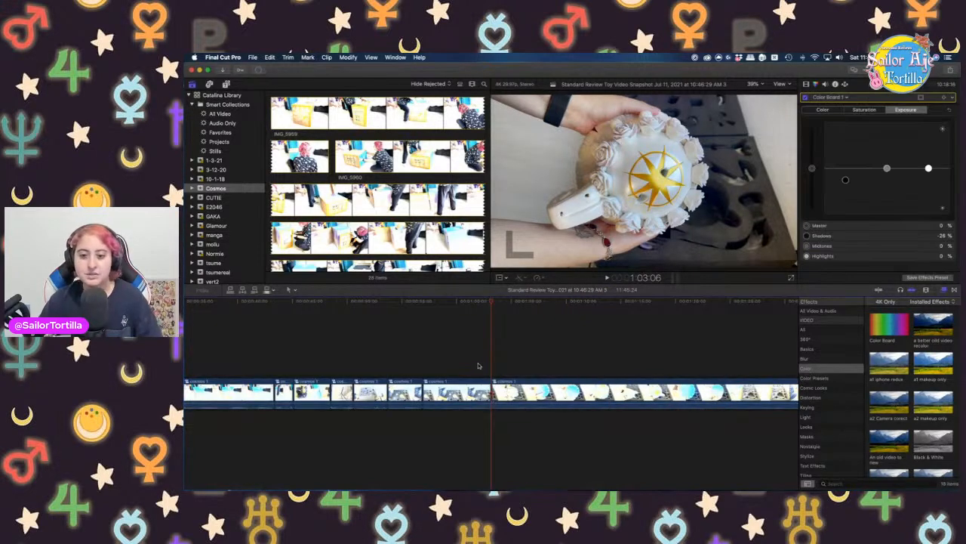
Play the close-up of the base and split the clip at 1:10:12, once its underside has been shown
key(space)
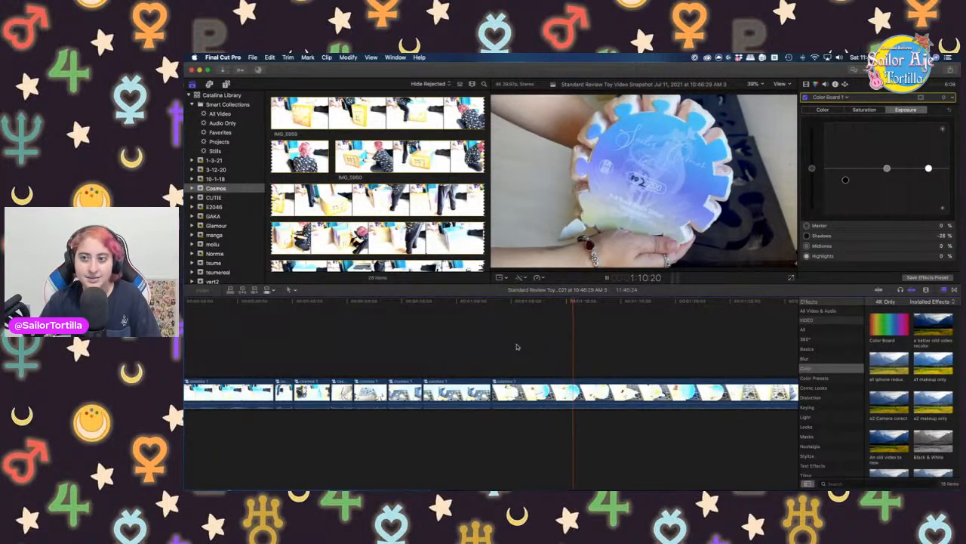
click(580, 352)
click(552, 352)
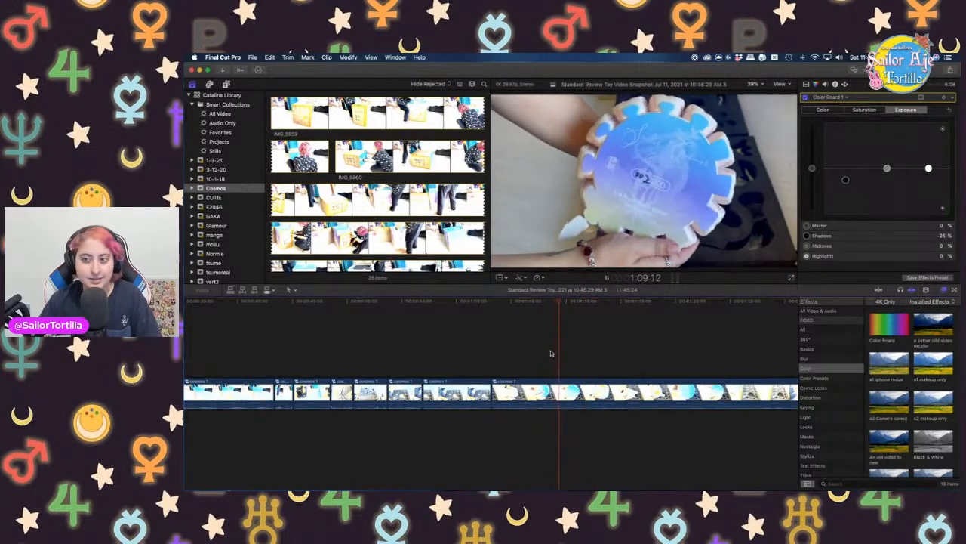
key(super+b)
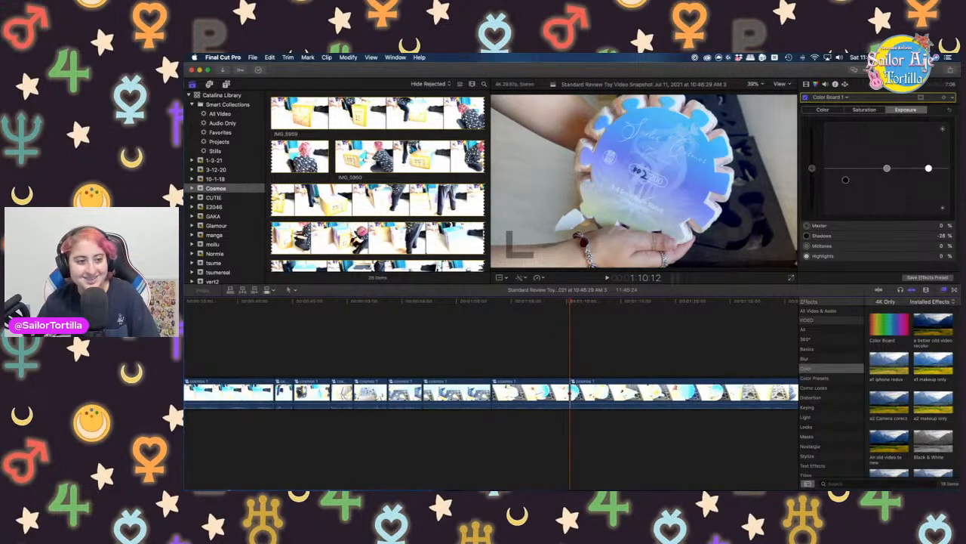
Cut at 1:56:29, where the figure is lifted out of the foam, and delete the footage between 1:10:12 and that cut
scroll(555, 338, right, 5)
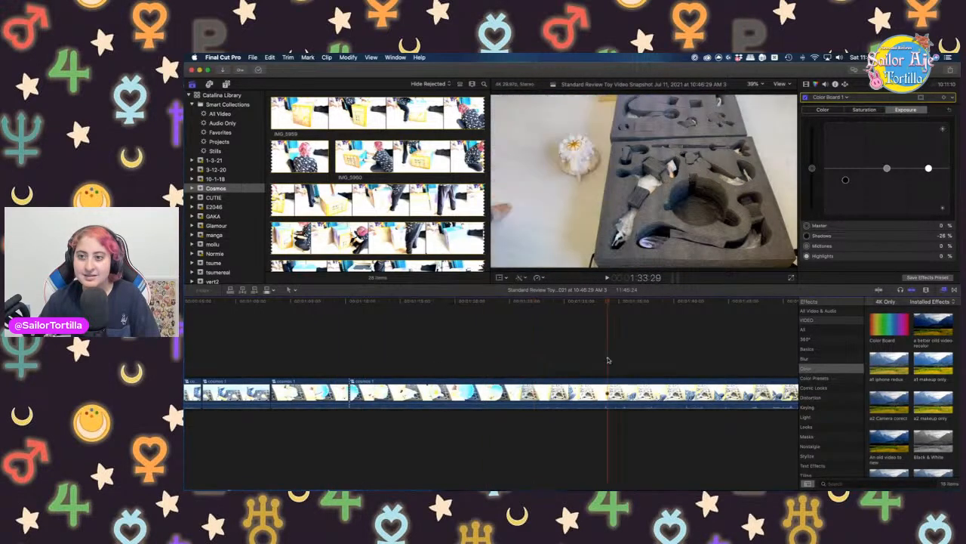
scroll(660, 353, right, 5)
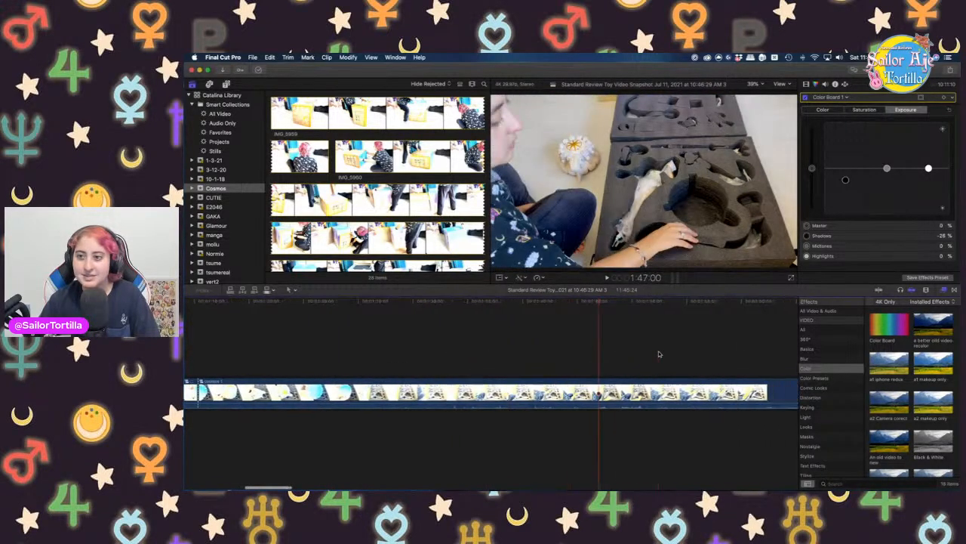
scroll(658, 353, right, 3)
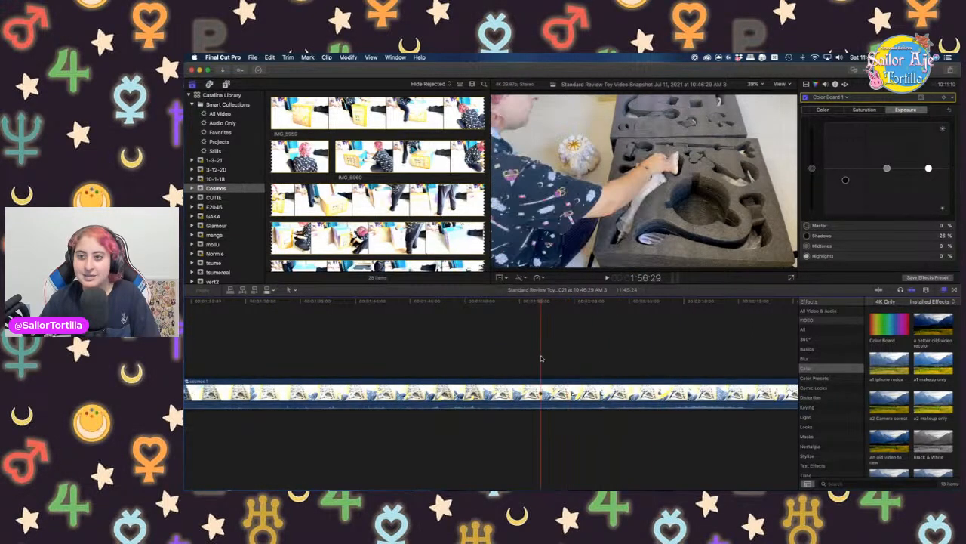
scroll(541, 358, left, 10)
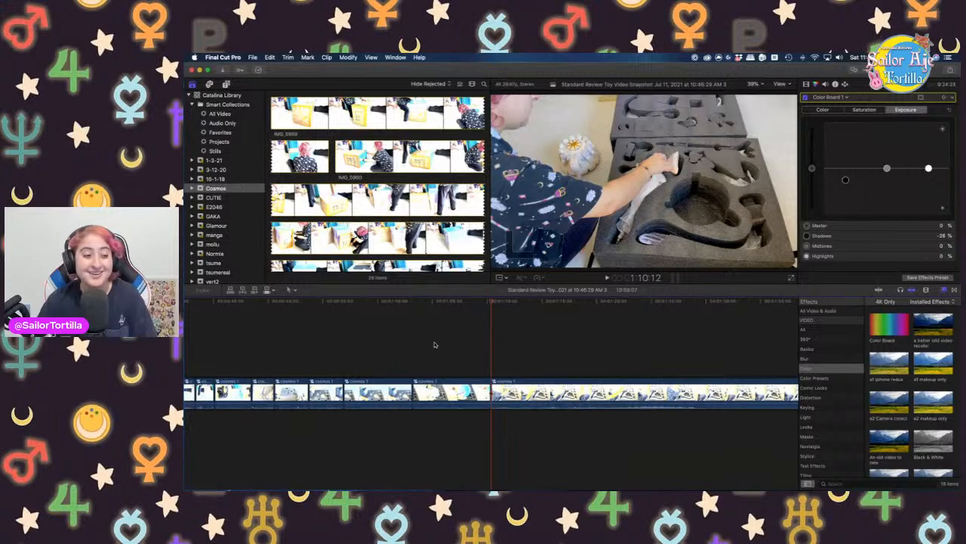
Play through the join after the base close-up and split the clip at 1:14:20, with the wrapped figure in hand
click(474, 351)
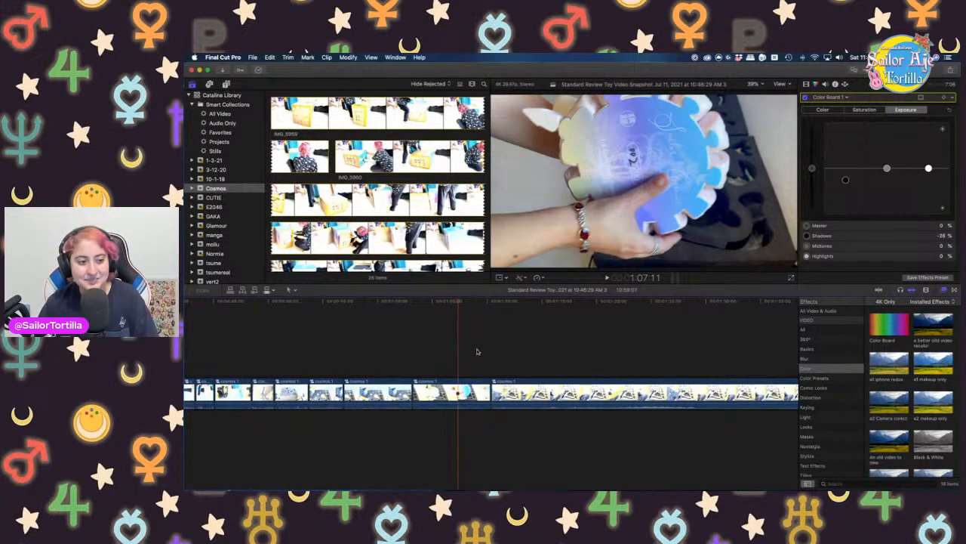
key(space)
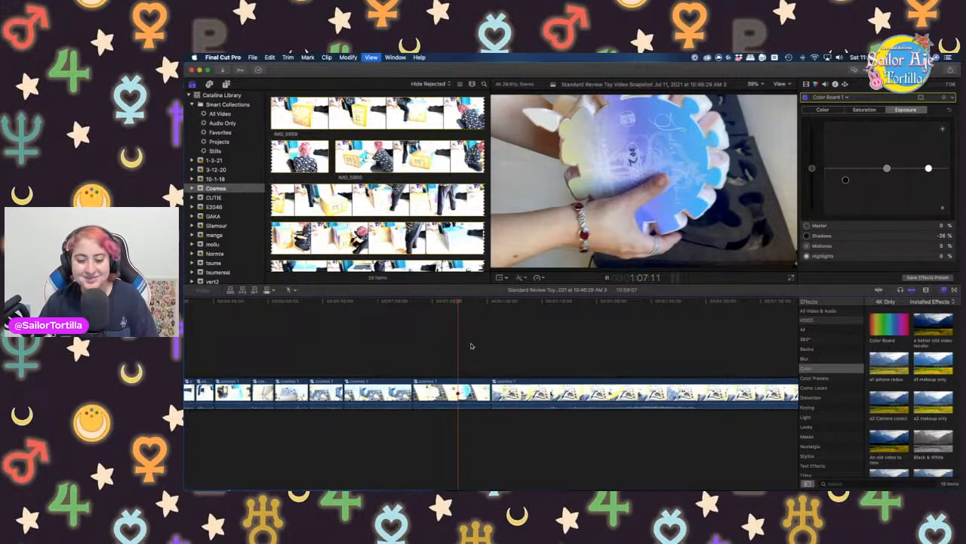
scroll(475, 344, right, 1)
key(space)
key(space)
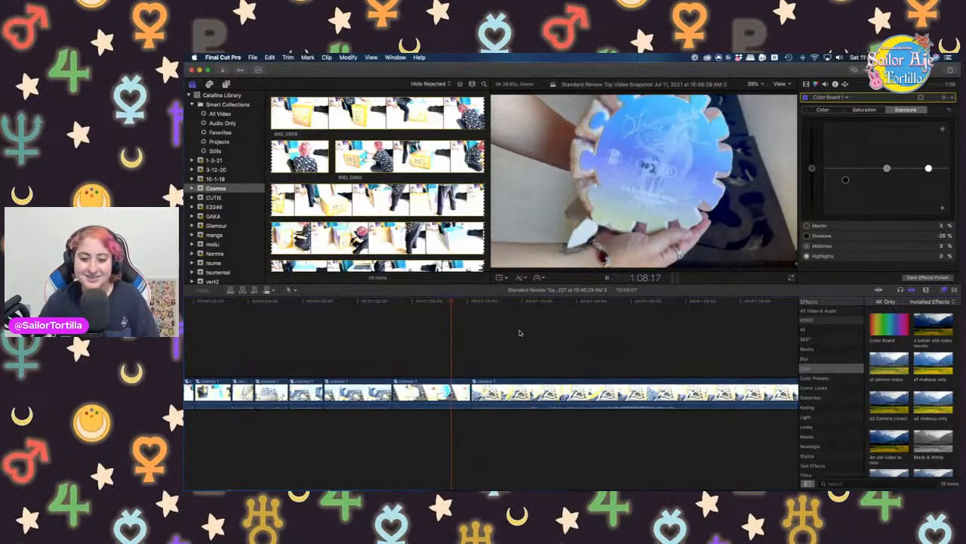
key(space)
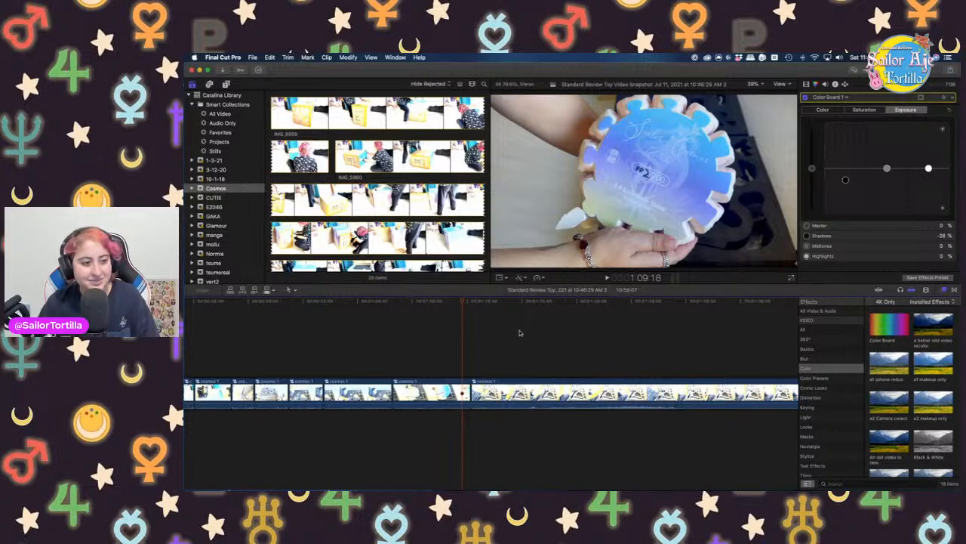
key(space)
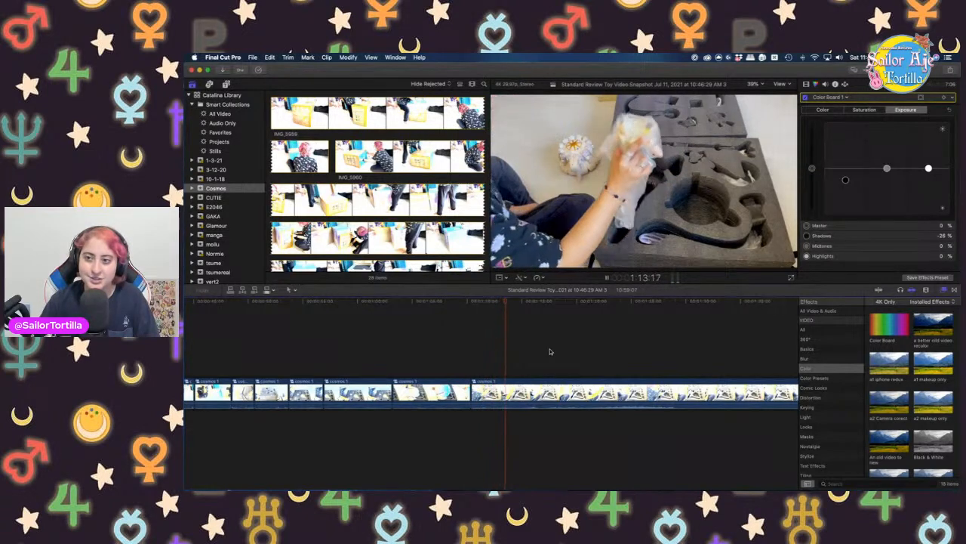
key(space)
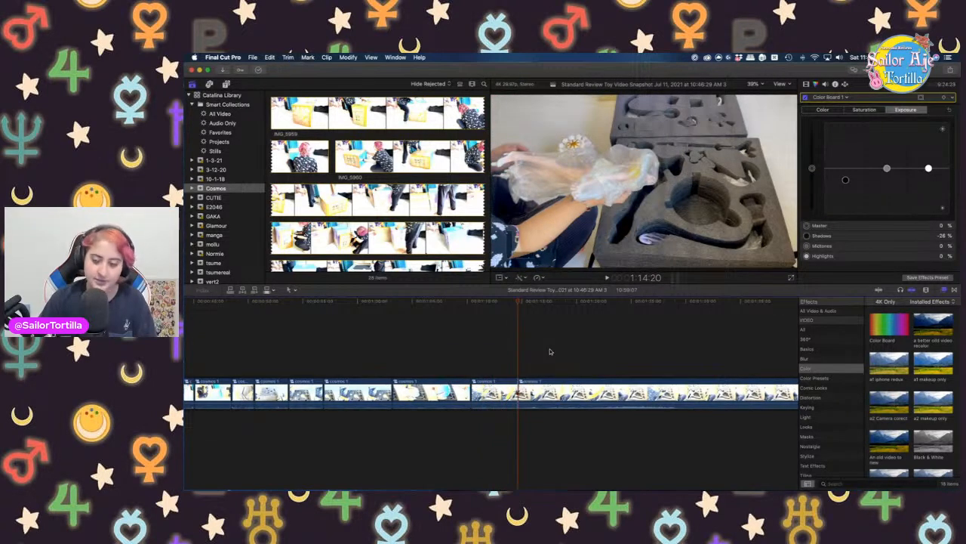
Split the clip around 2:02, where the unwrapped figure is brought to the camera, and delete the unwrapping footage back to 1:14:20
click(666, 362)
scroll(706, 365, right, 5)
click(711, 367)
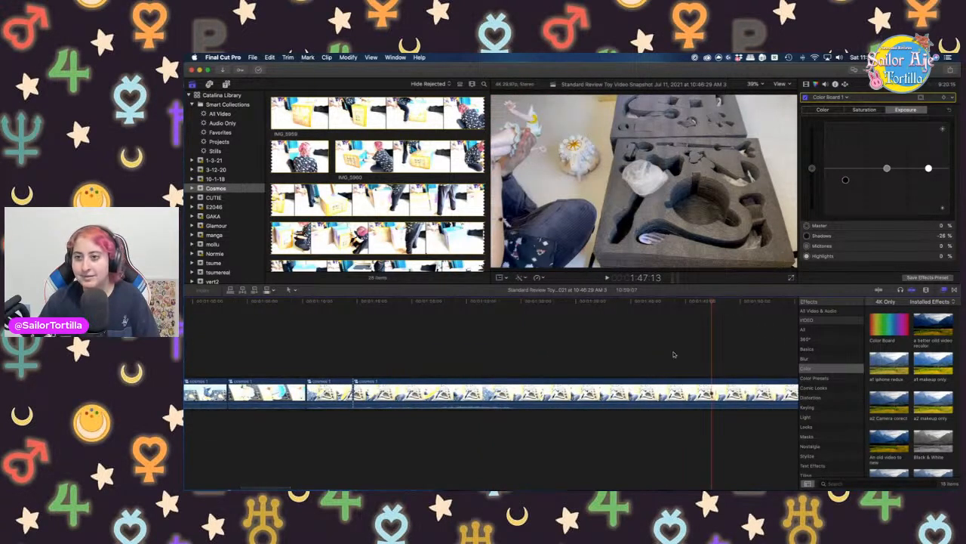
scroll(617, 337, right, 5)
click(569, 340)
scroll(569, 340, right, 5)
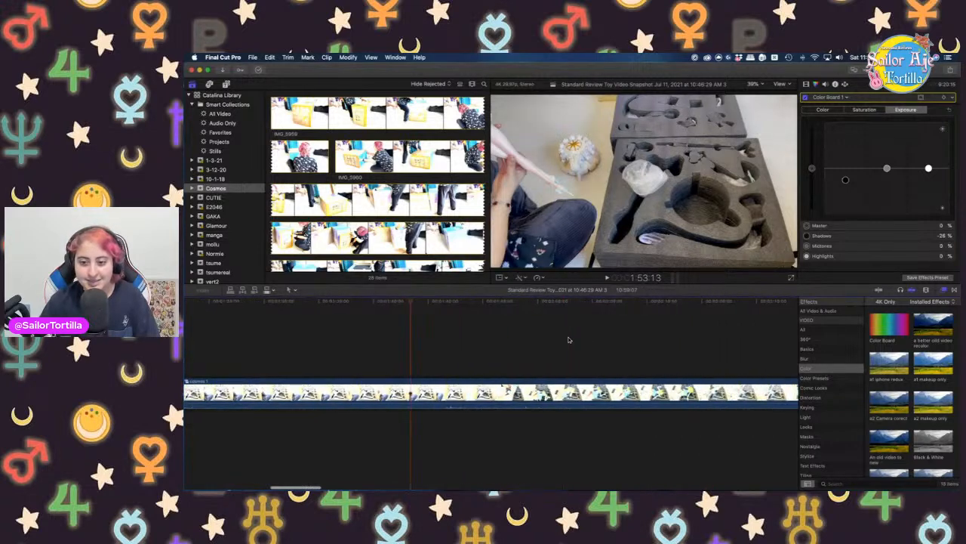
click(569, 340)
click(539, 347)
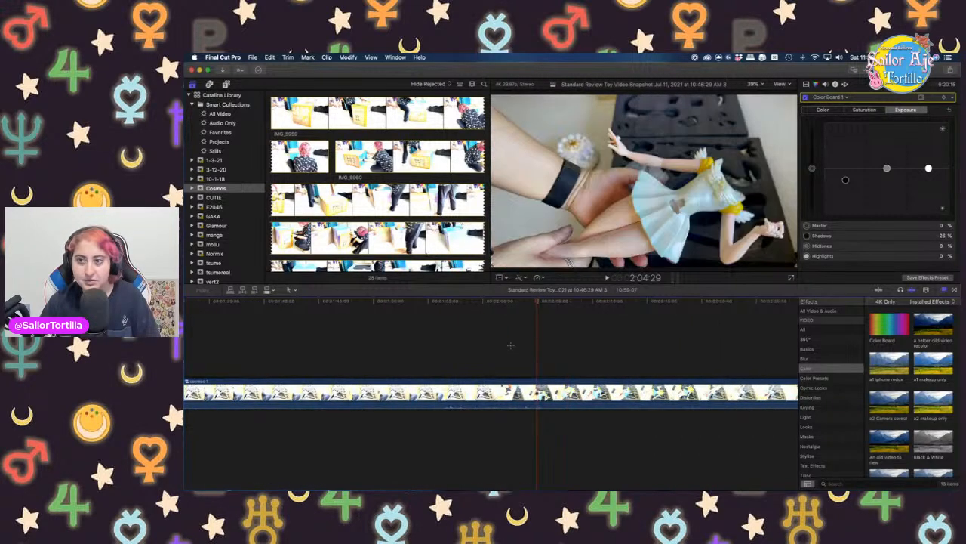
click(511, 348)
key(space)
click(485, 349)
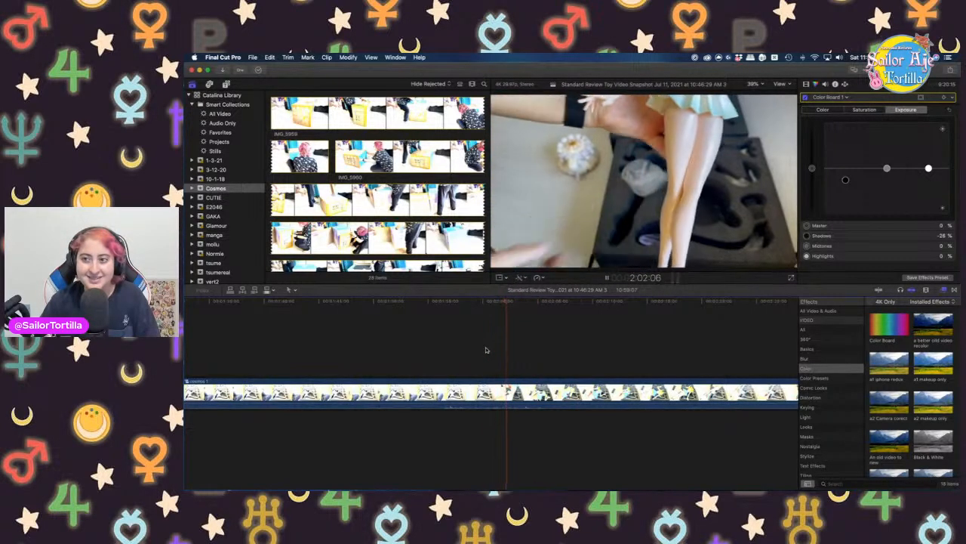
key(space)
click(463, 389)
key(super+b)
key(Delete)
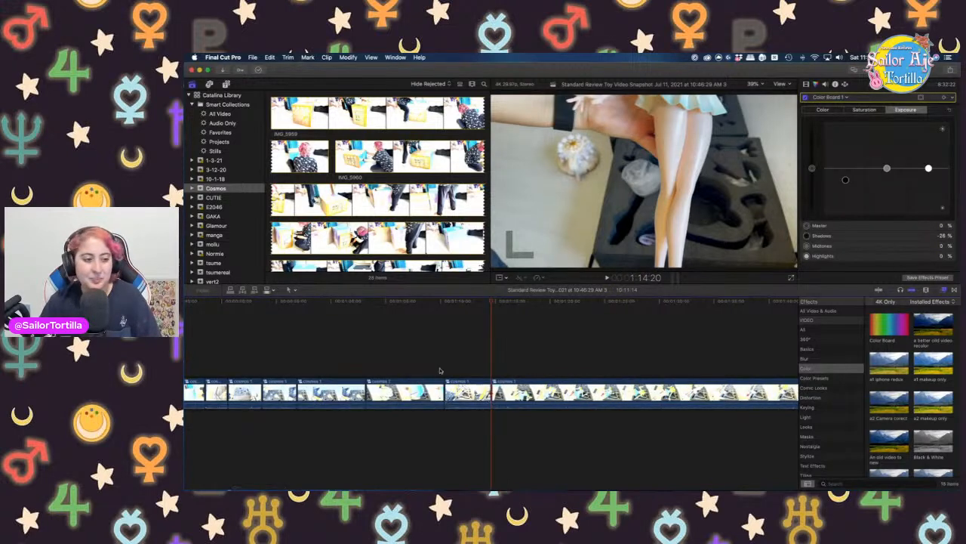
Play the shortened sequence from about 1:09 and split the figure close-up at 1:29:04
scroll(447, 364, left, 1)
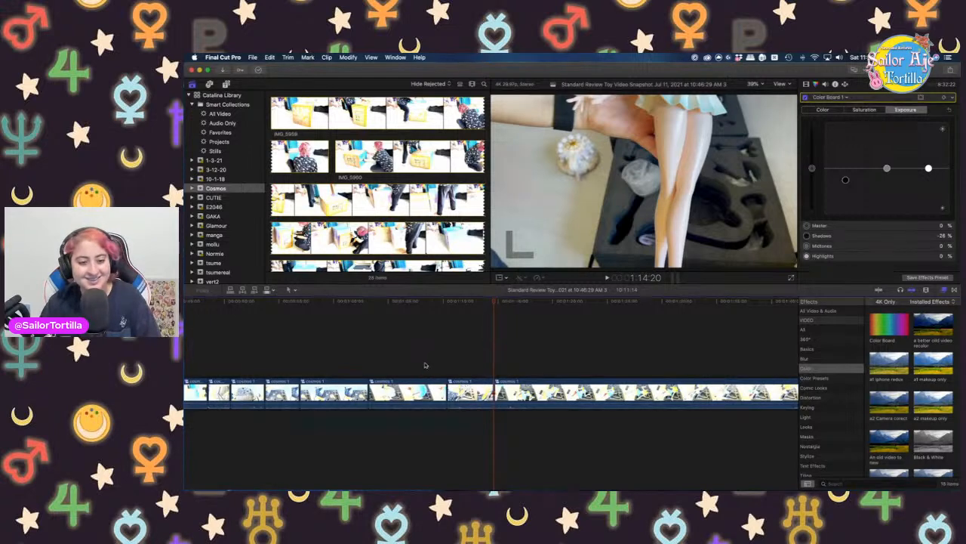
click(449, 367)
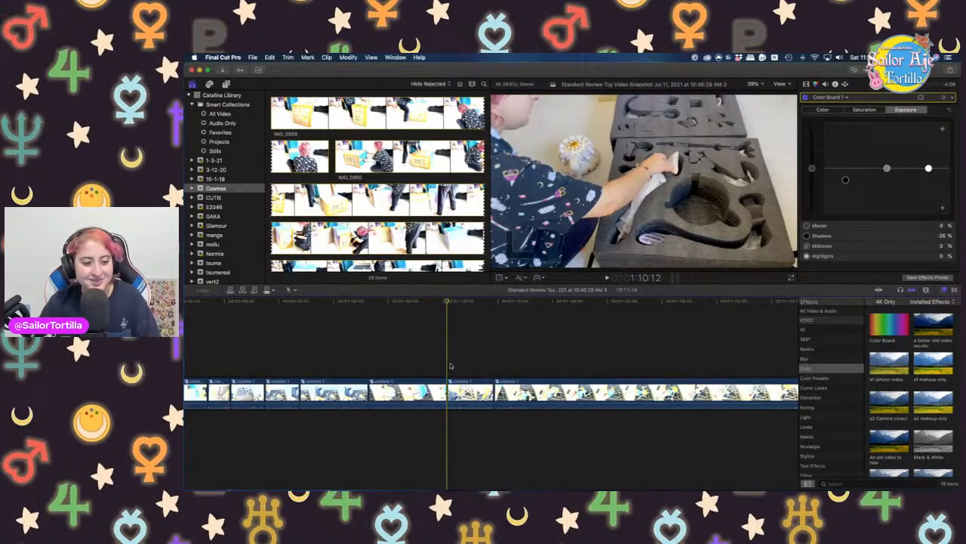
click(427, 352)
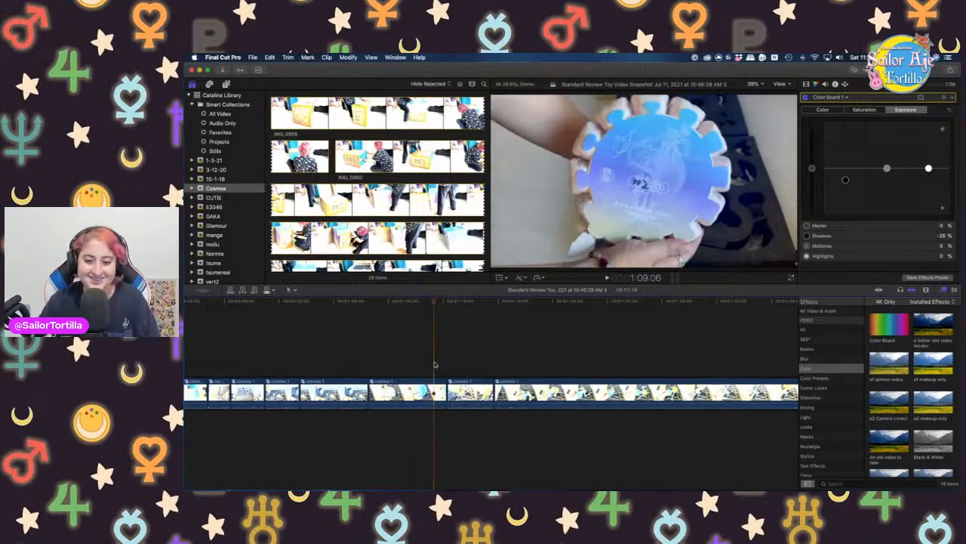
key(space)
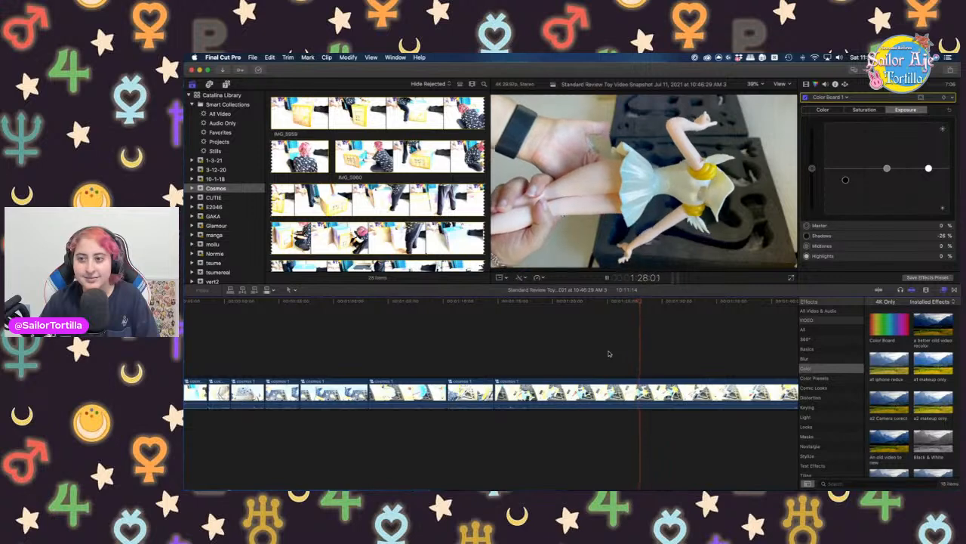
key(space)
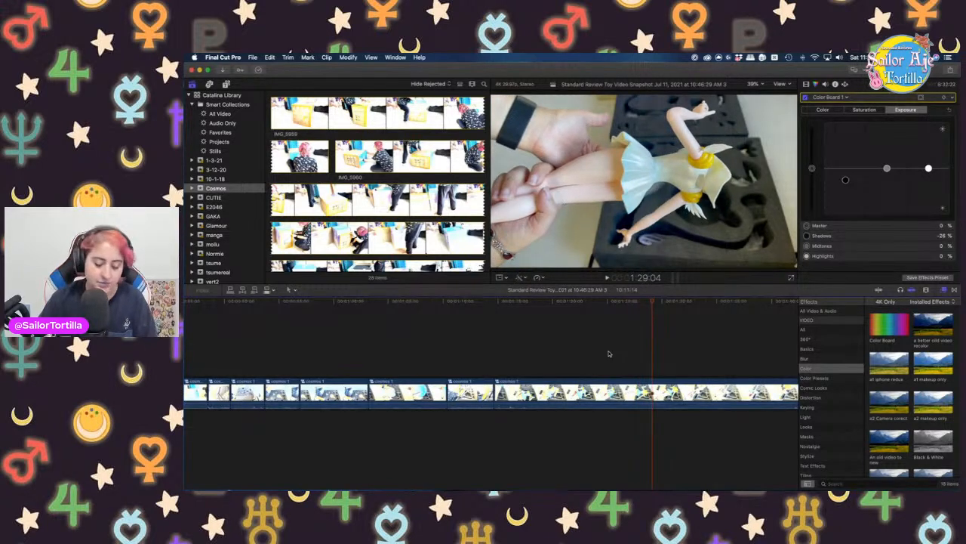
Skim the footage after the 1:29:04 cut for the moment the figure is mounted on its base
scroll(609, 354, right, 2)
scroll(609, 353, right, 10)
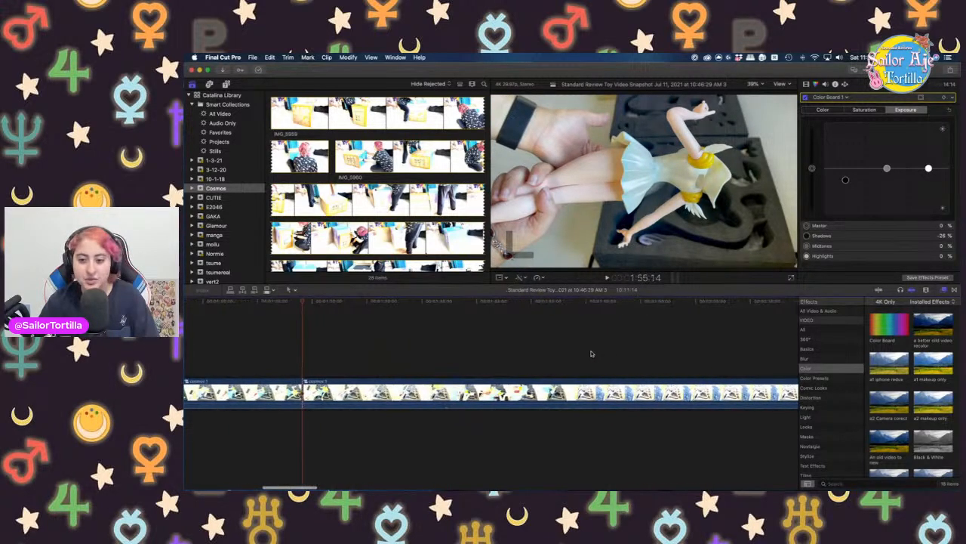
click(592, 353)
scroll(592, 354, right, 9)
scroll(542, 336, right, 10)
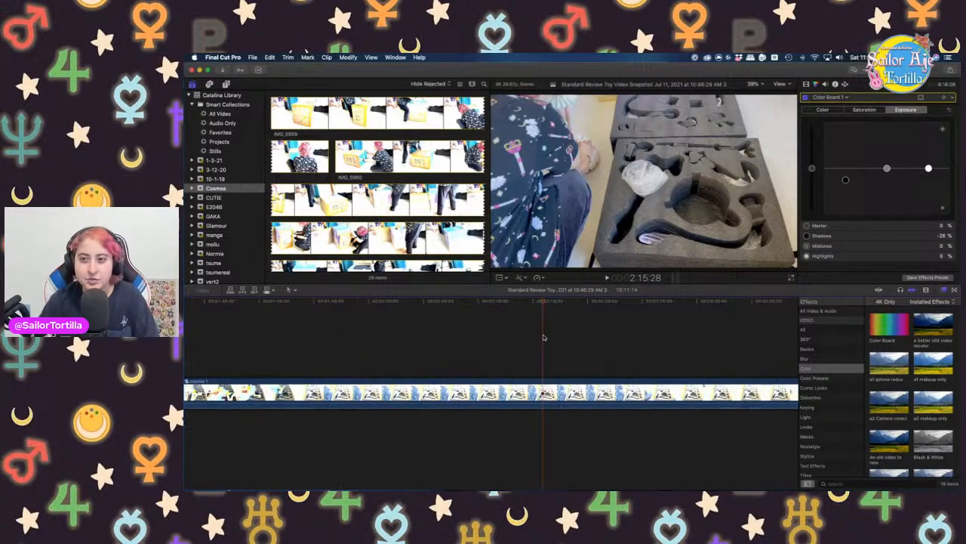
click(428, 334)
scroll(425, 335, right, 10)
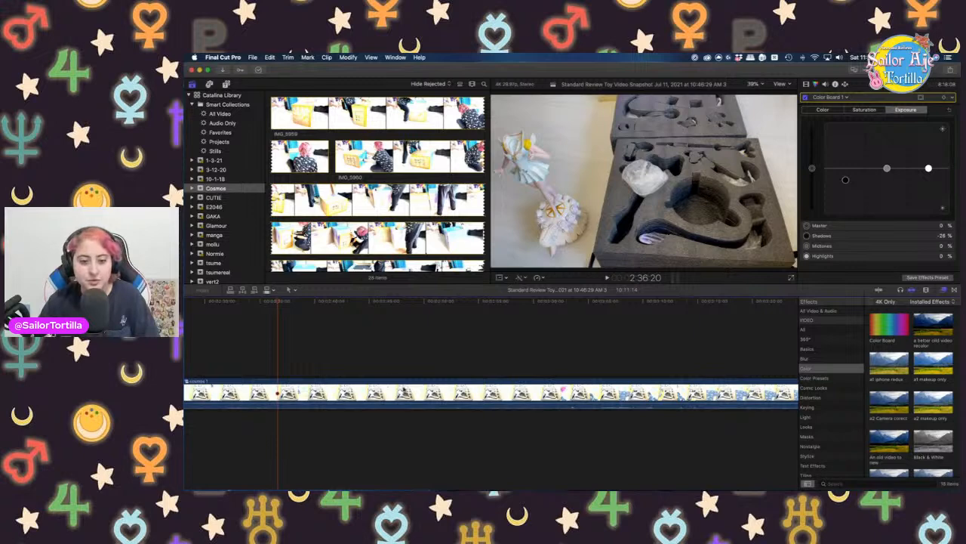
click(372, 356)
click(328, 355)
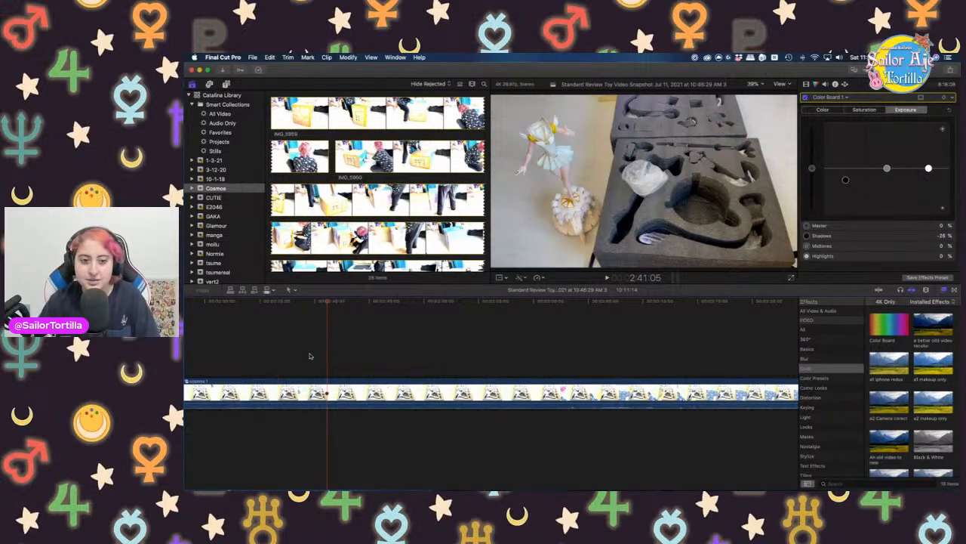
Play the footage around 2:32 and split the clip at 2:32:11, where the hand sets down the mounted figure
scroll(309, 355, left, 3)
click(275, 349)
scroll(302, 353, left, 3)
click(330, 357)
key(space)
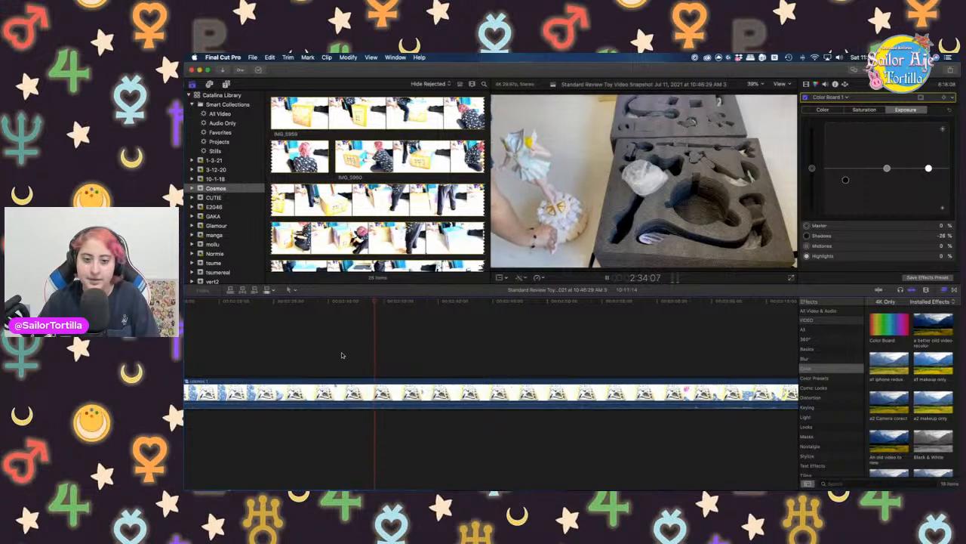
click(345, 355)
key(space)
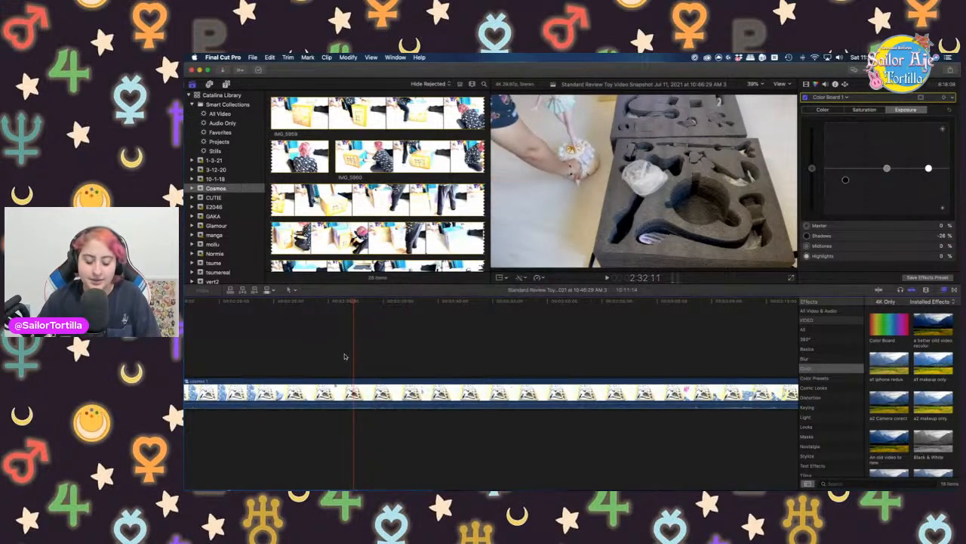
click(340, 403)
key(super+b)
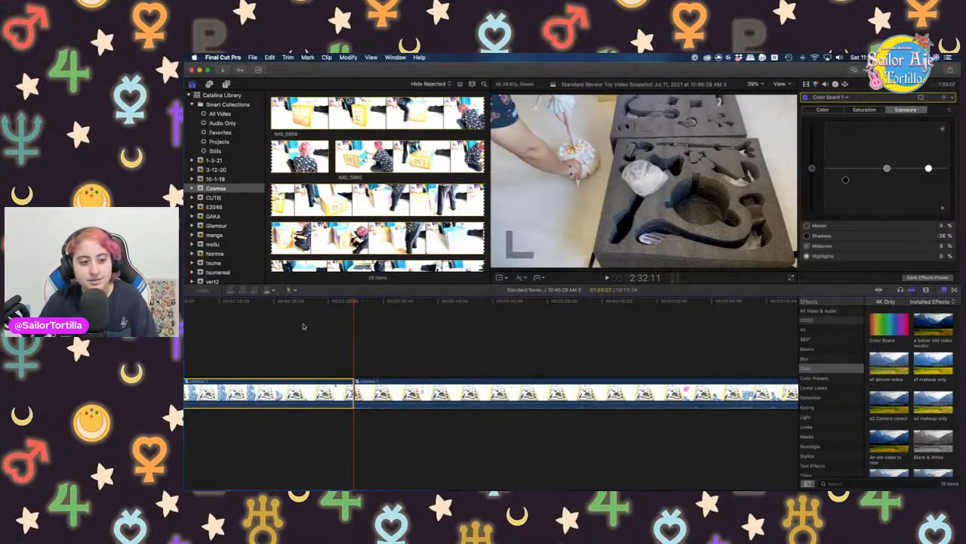
Play the figure close-up after the 1:29:04 cut, split it at 1:35:17, and delete the footage between the two cuts
scroll(421, 339, left, 8)
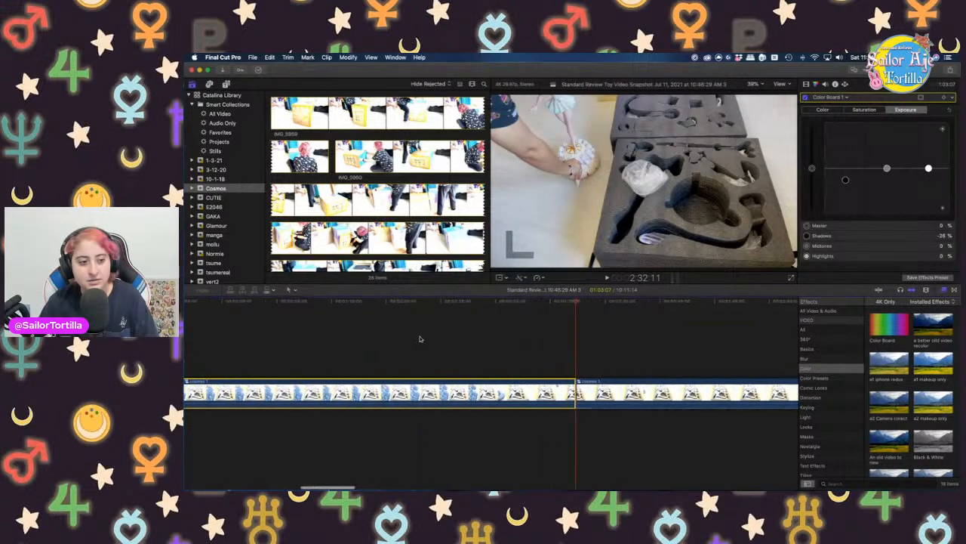
scroll(421, 339, left, 8)
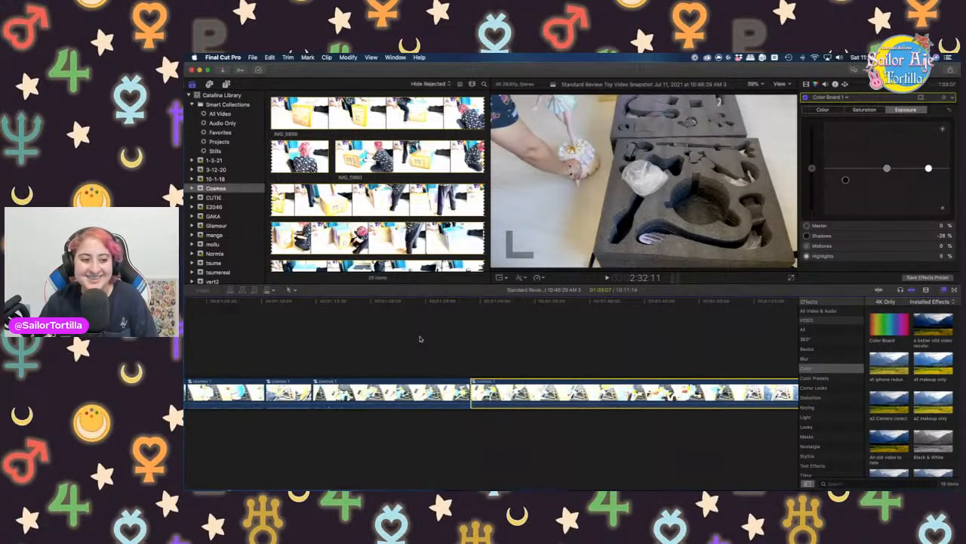
click(420, 339)
scroll(443, 345, right, 2)
click(425, 348)
key(space)
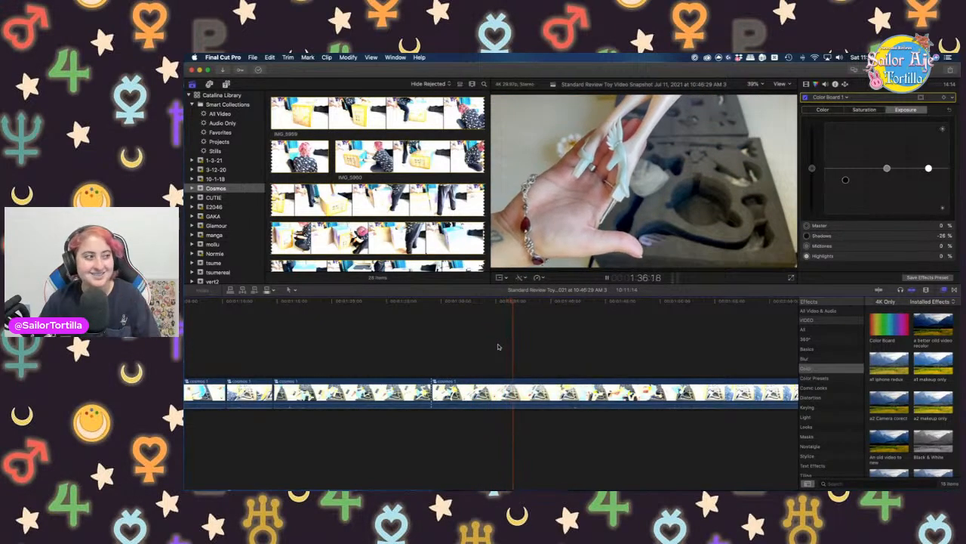
click(458, 357)
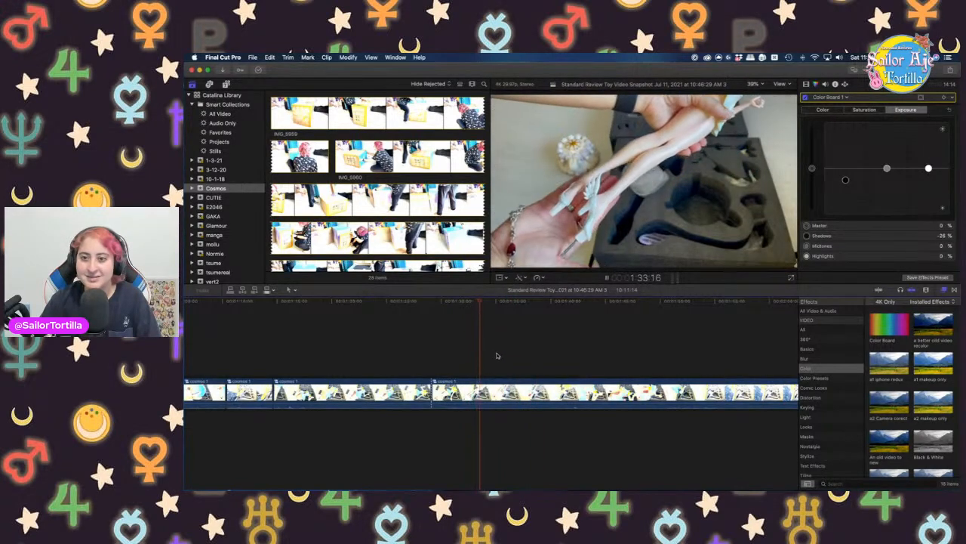
key(space)
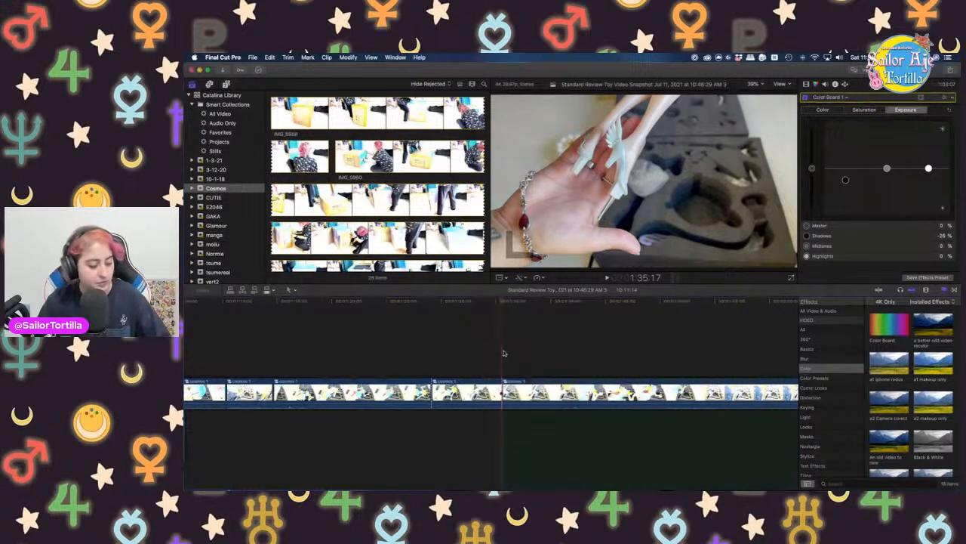
click(441, 361)
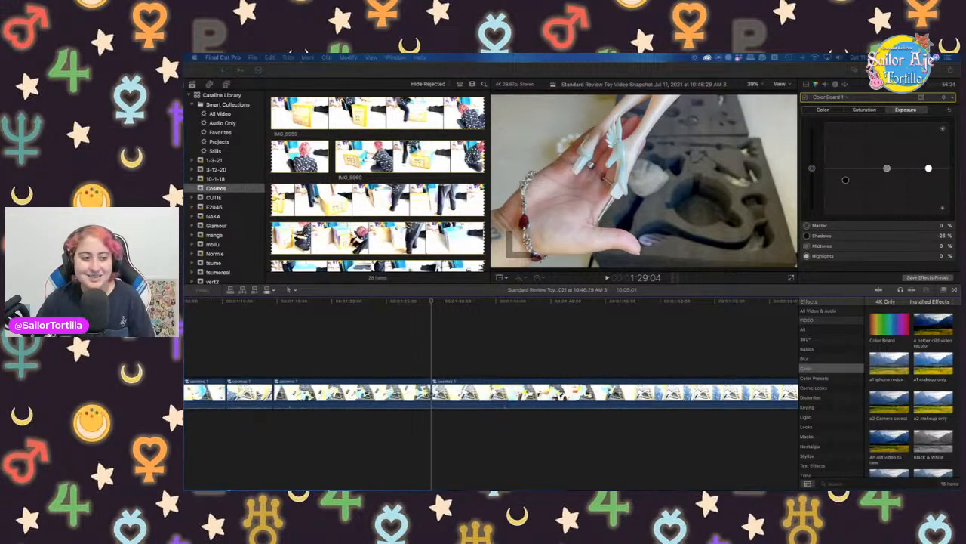
Play on from 1:29:04, split the clip at 1:33:08, and delete the assembly footage up to the mounted-figure cut
click(431, 356)
key(space)
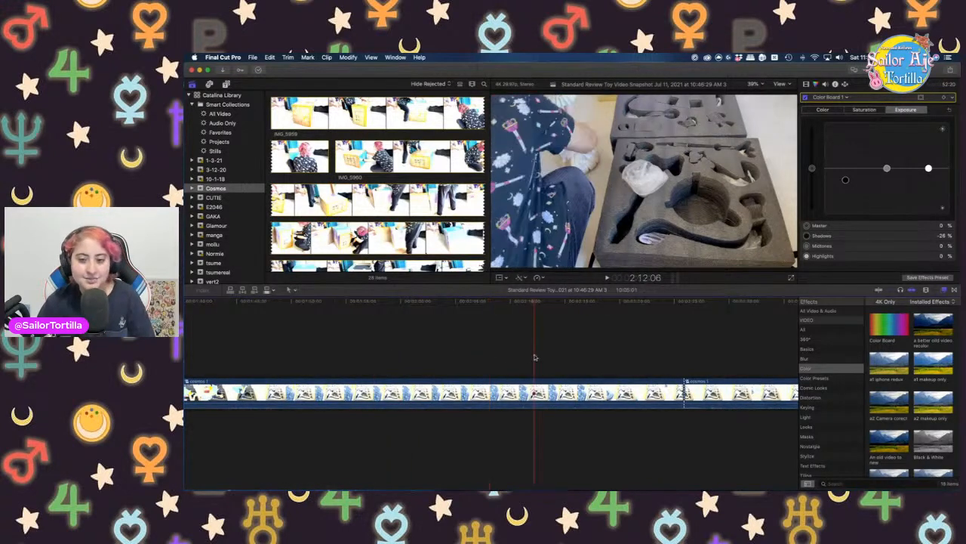
click(523, 394)
key(Delete)
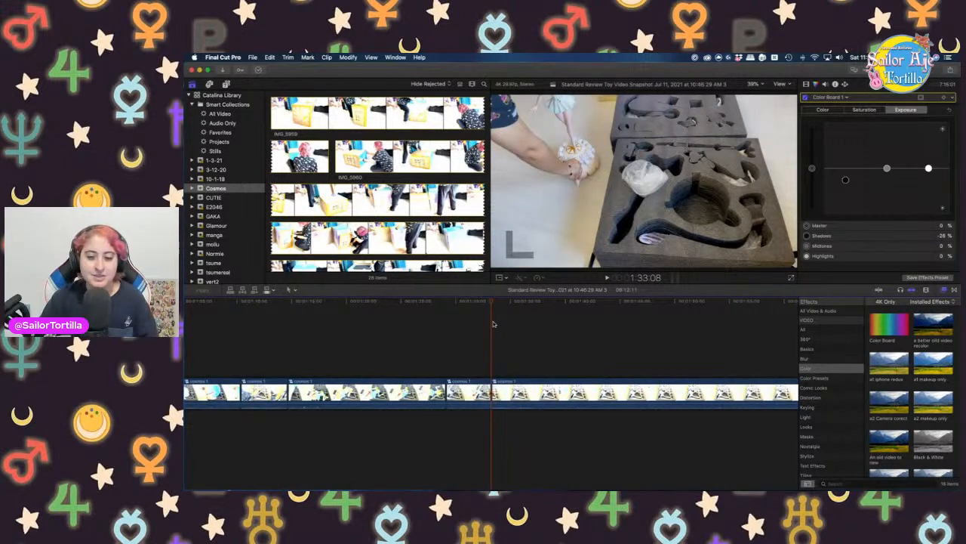
Play the mounted figure shot, split it at 1:36:06, and skim the uneventful footage that follows
key(l)
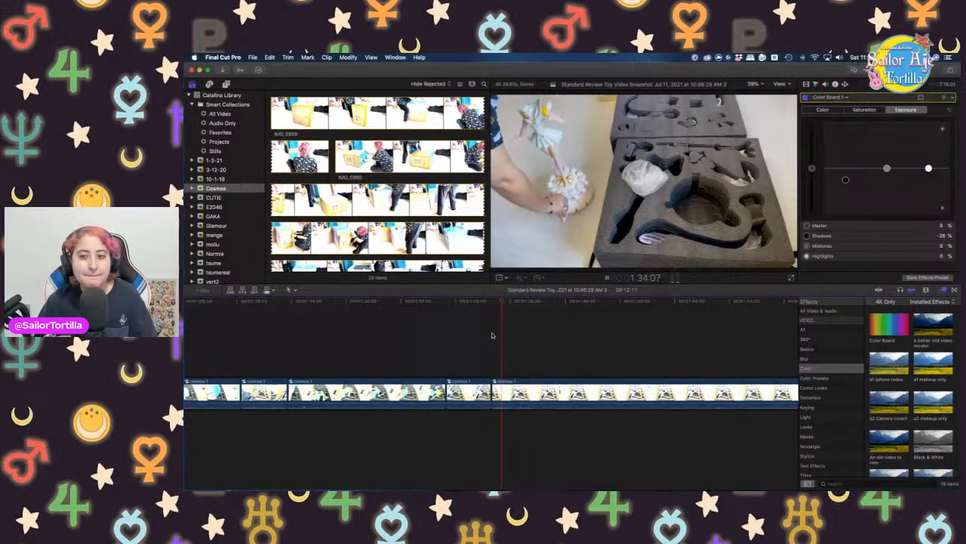
key(k)
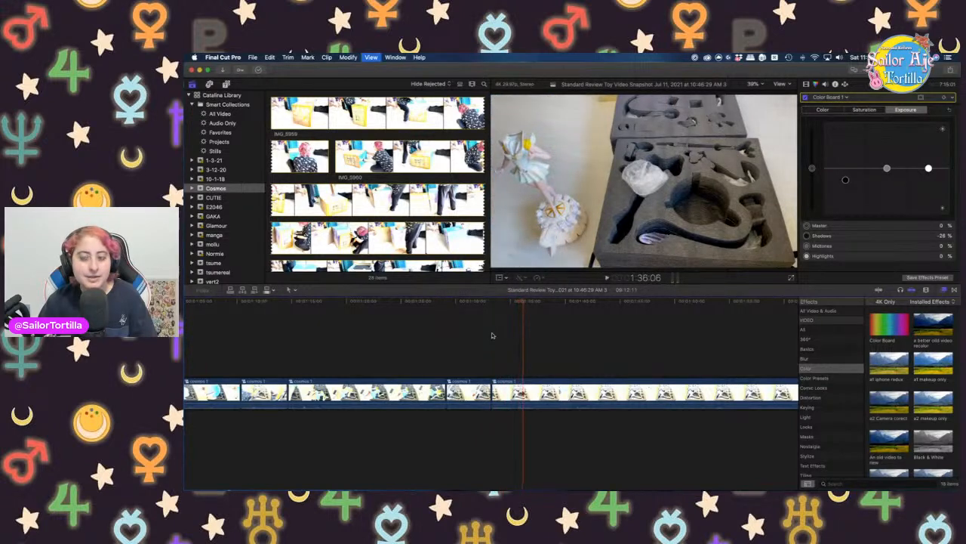
scroll(580, 345, right, 4)
click(562, 347)
scroll(562, 348, right, 3)
scroll(566, 347, right, 2)
click(572, 345)
click(346, 340)
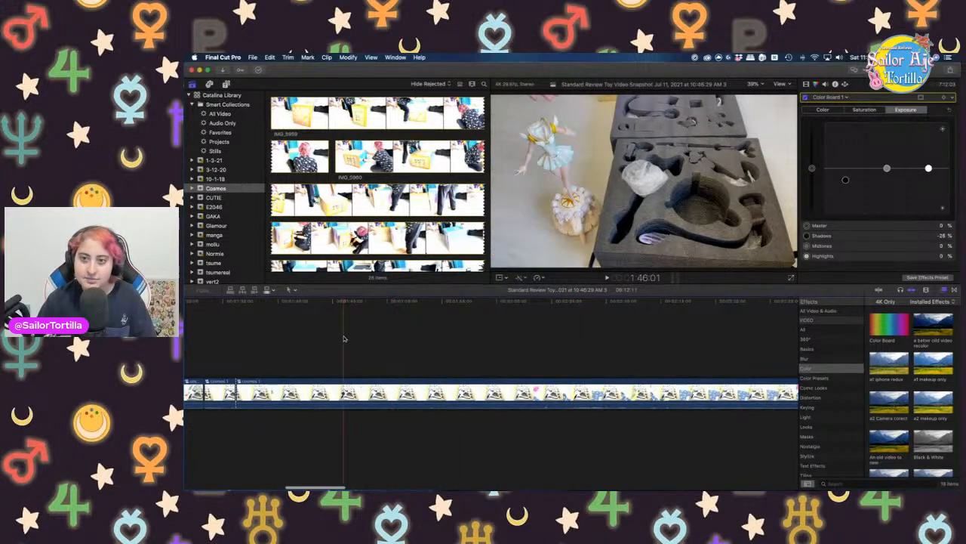
click(300, 338)
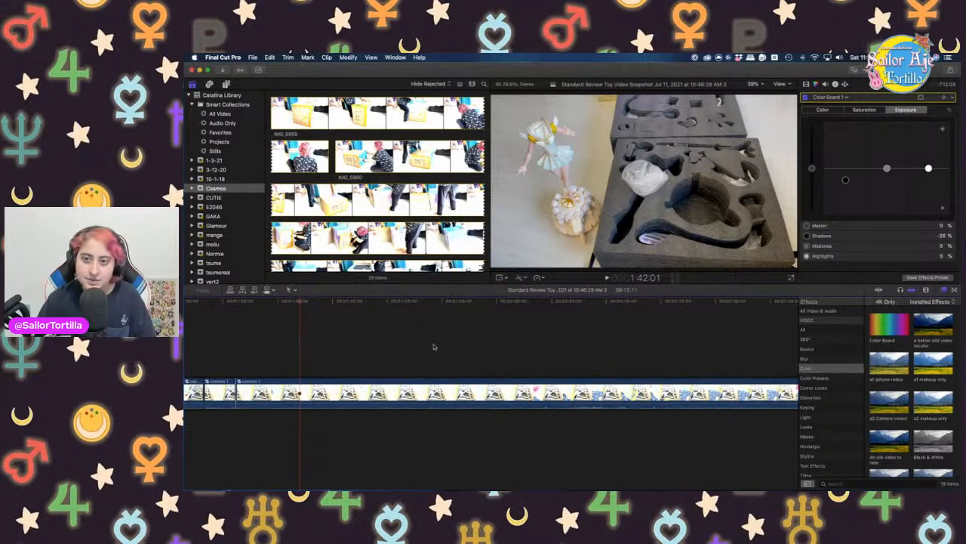
click(453, 354)
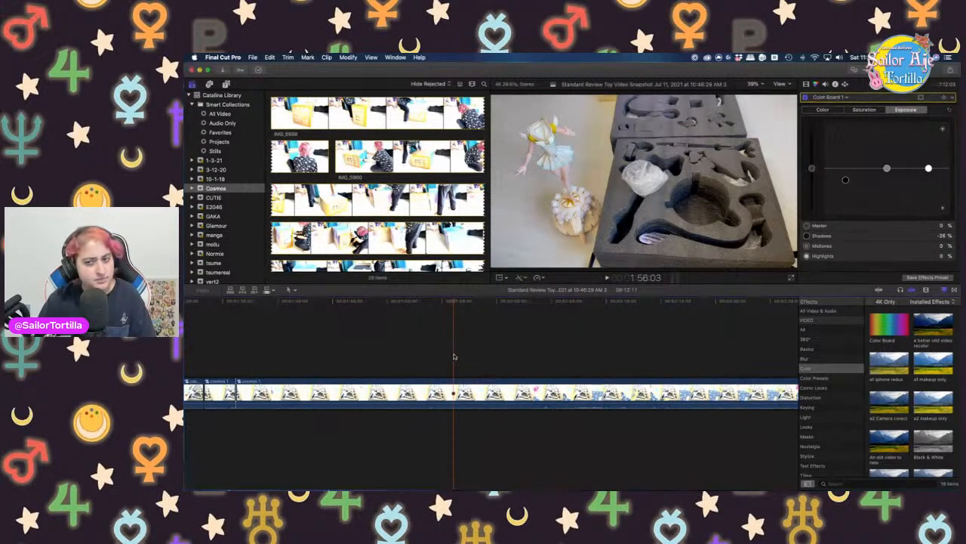
click(506, 356)
scroll(492, 359, right, 2)
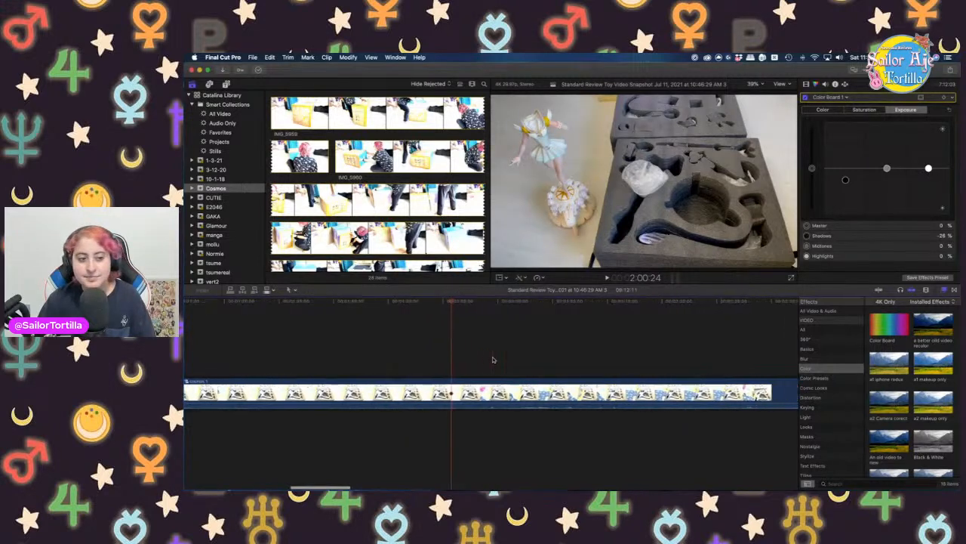
Split the clip at 2:11:06, where the arm reaches across the foam tray, and delete the footage back to 1:36:06
click(492, 359)
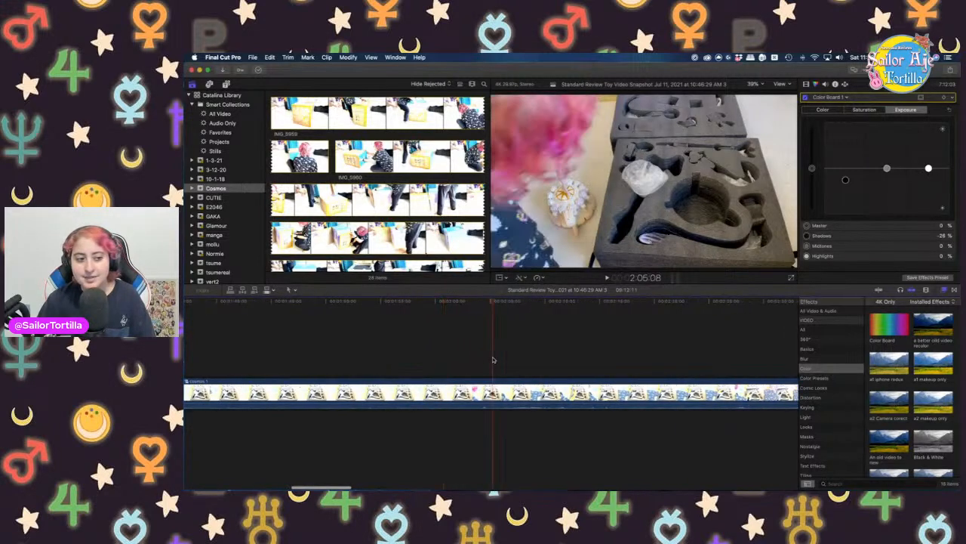
click(558, 357)
scroll(575, 359, right, 3)
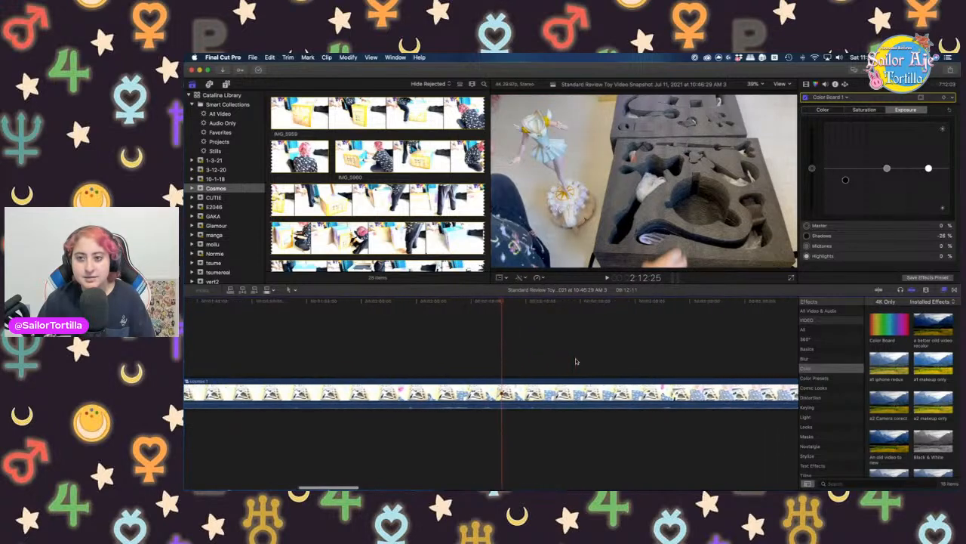
click(491, 362)
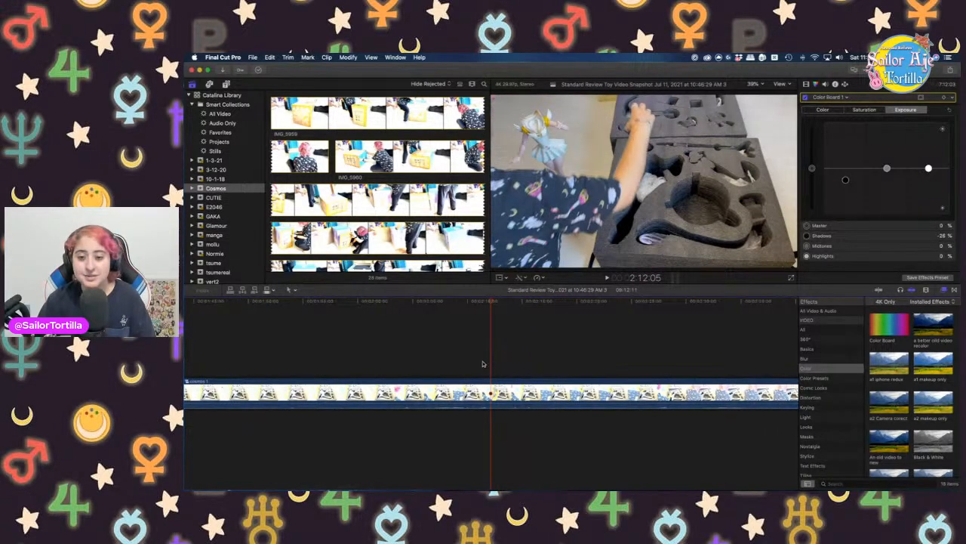
click(481, 365)
key(super+b)
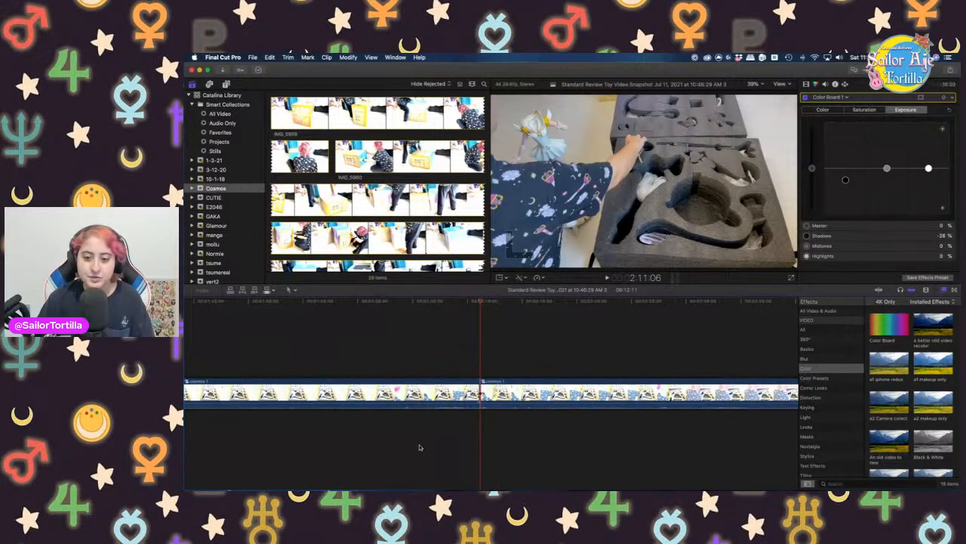
click(416, 399)
key(Delete)
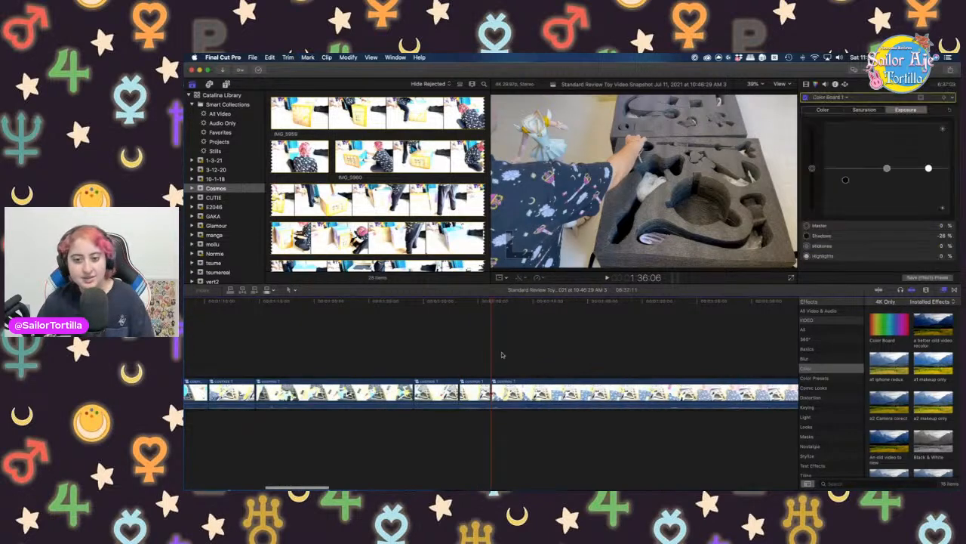
Play past the join at 1:36:06 and split the foam tray shot at 1:38:13
key(space)
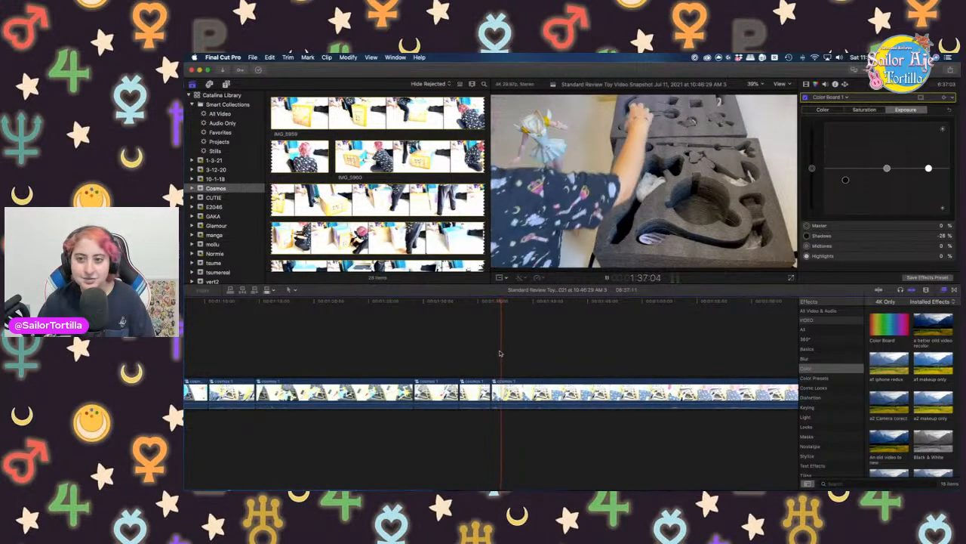
key(space)
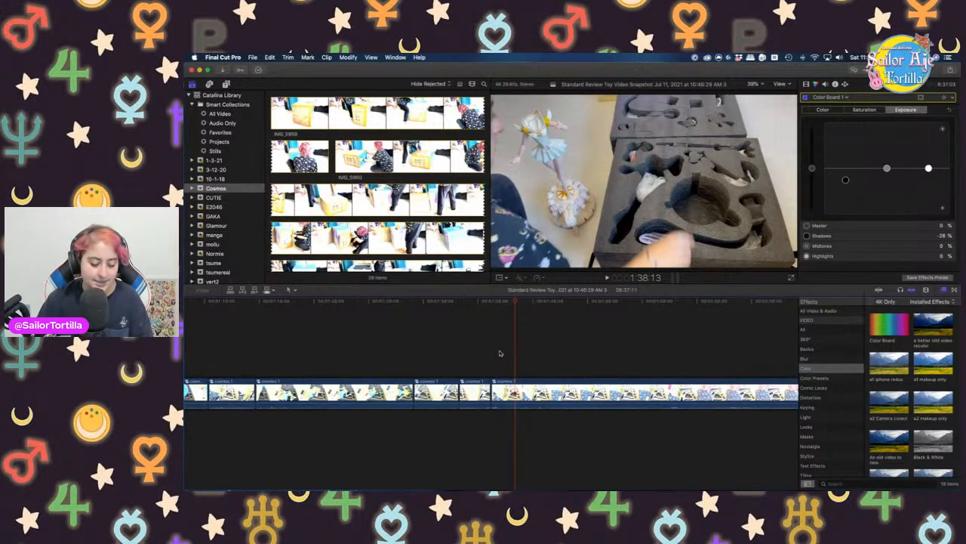
scroll(499, 354, right, 5)
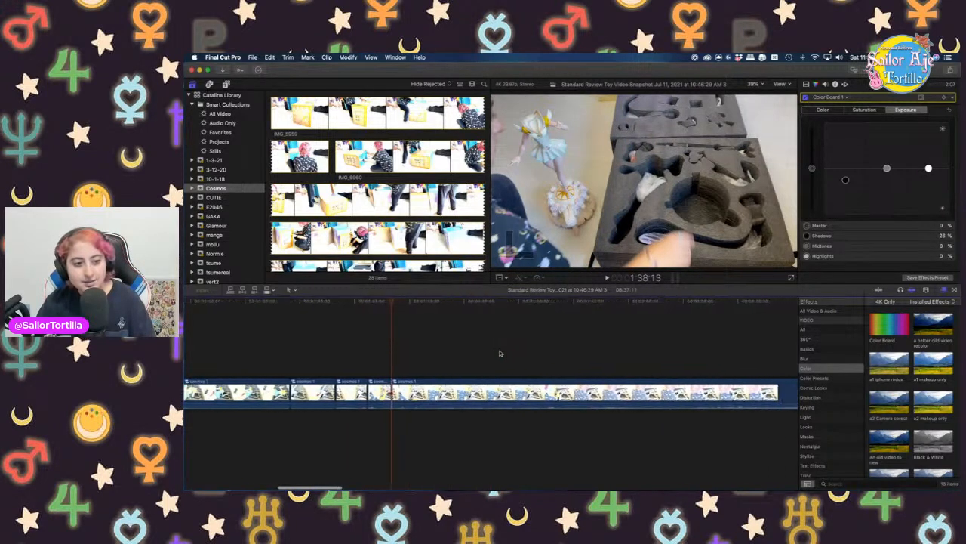
Skim the unwrapping footage after 1:38:13 for the moment the figure's pink-haired head is brought to the camera
click(500, 353)
scroll(502, 353, right, 2)
click(529, 351)
click(599, 352)
scroll(600, 354, right, 5)
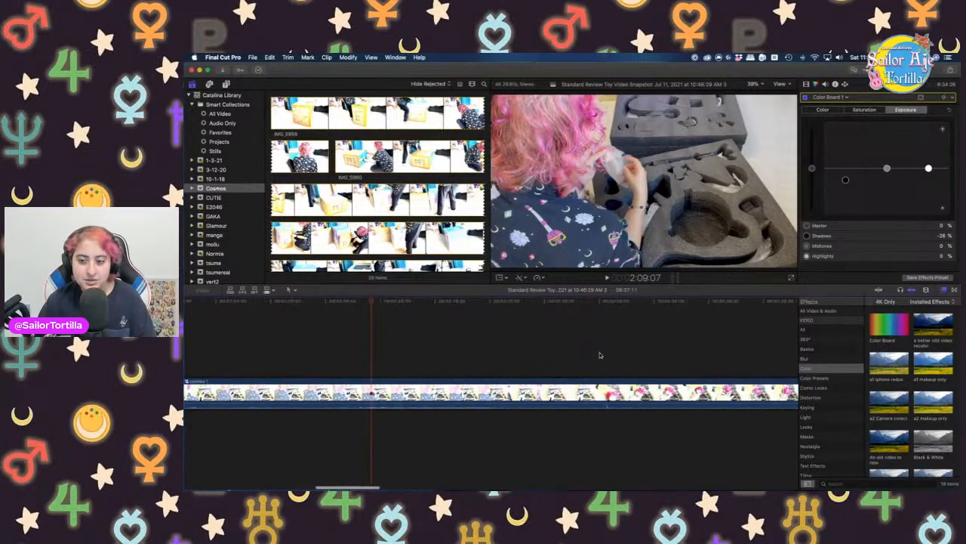
click(600, 354)
click(547, 349)
scroll(548, 349, right, 6)
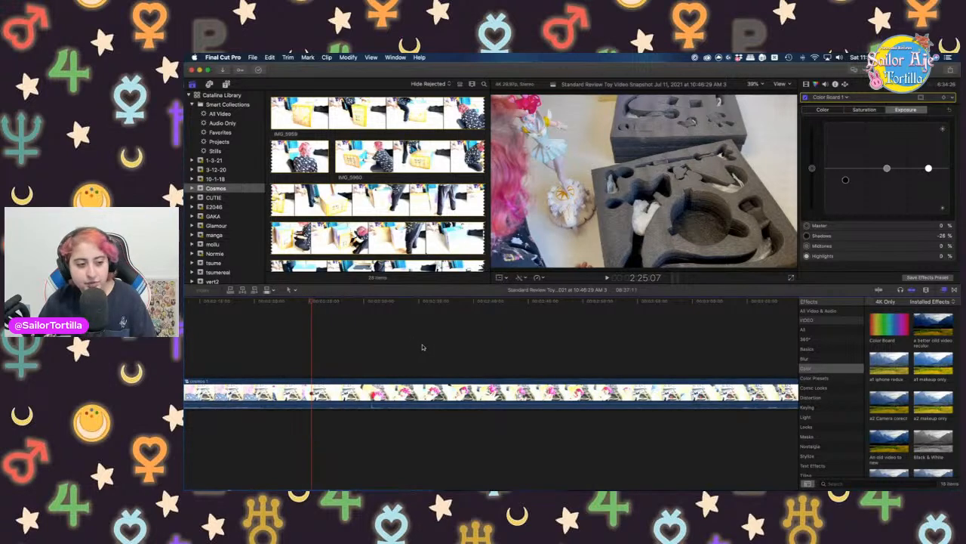
click(423, 347)
click(489, 351)
click(407, 355)
click(377, 355)
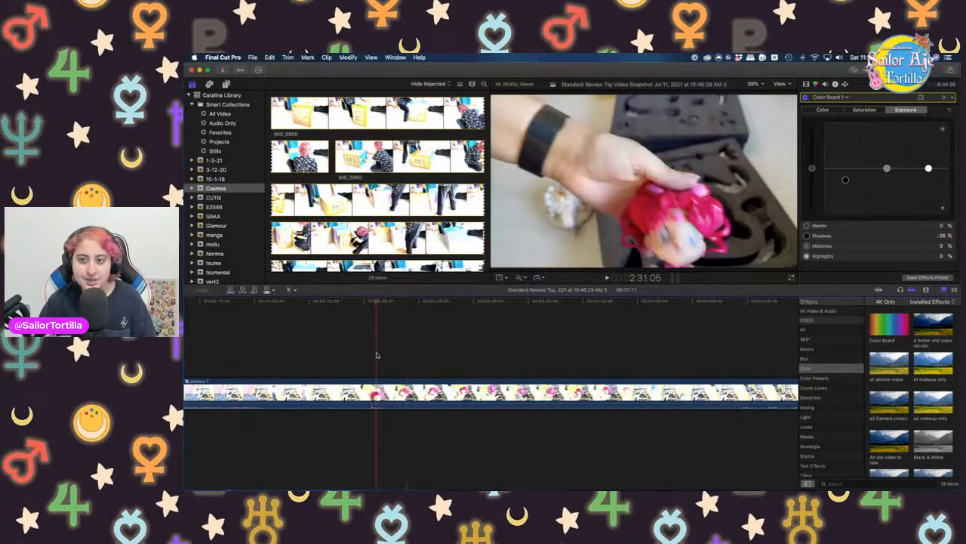
Split the head close-up around 2:33, with the face toward the camera, and delete the footage back to 1:38:13
click(400, 353)
key(space)
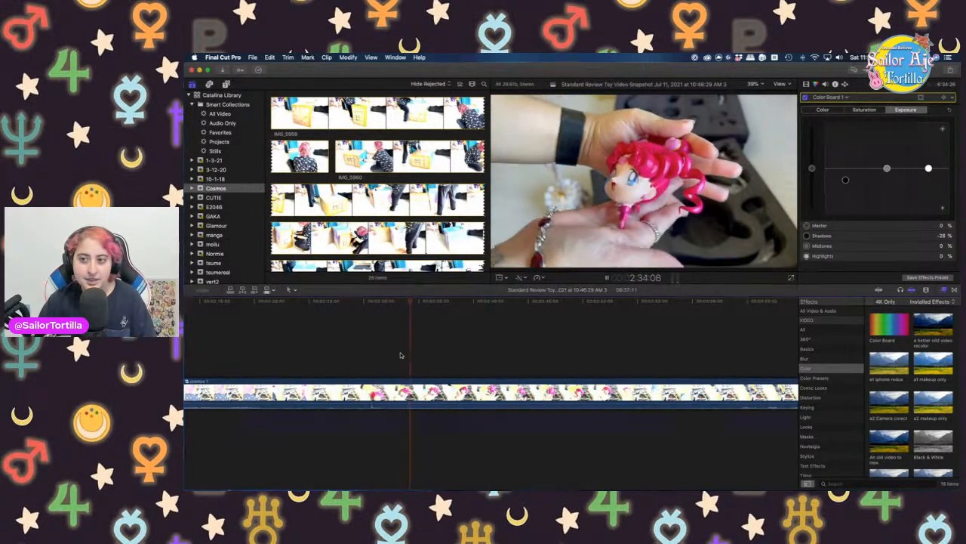
click(400, 351)
key(Left)
key(Left)
key(Left)
key(Left)
key(Left)
key(Left)
key(super+b)
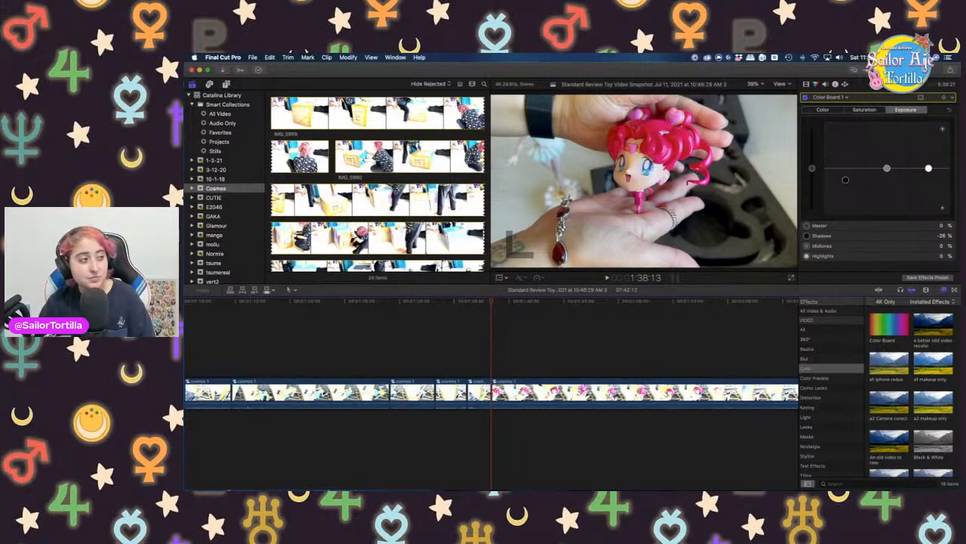
Play past the join at 1:38:13 and split the pink-haired head close-up at 1:43:25
click(468, 348)
key(space)
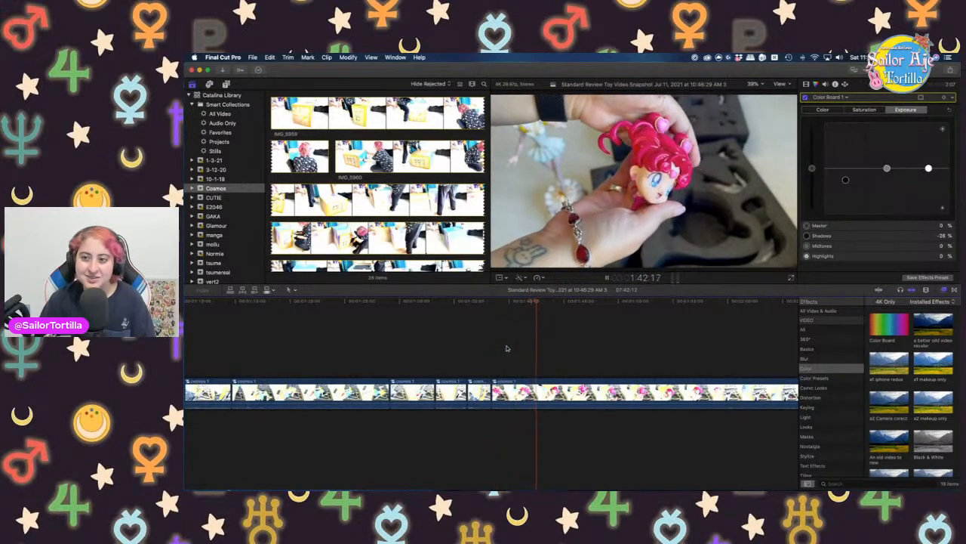
key(space)
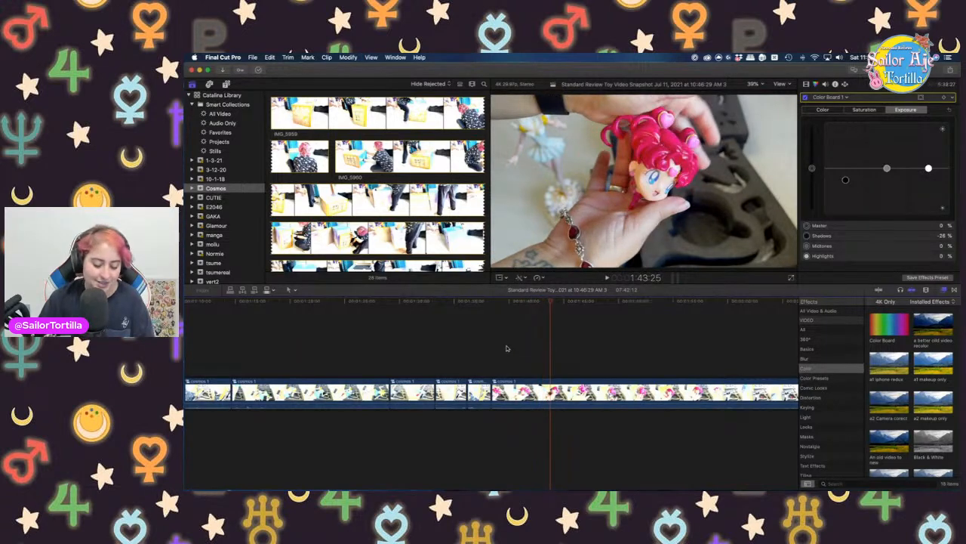
key(super+b)
Split the clip at 2:20:16, where the hand takes a wrapped part from the rear foam tray, and delete the footage back to 1:43:25
click(713, 355)
scroll(702, 355, right, 5)
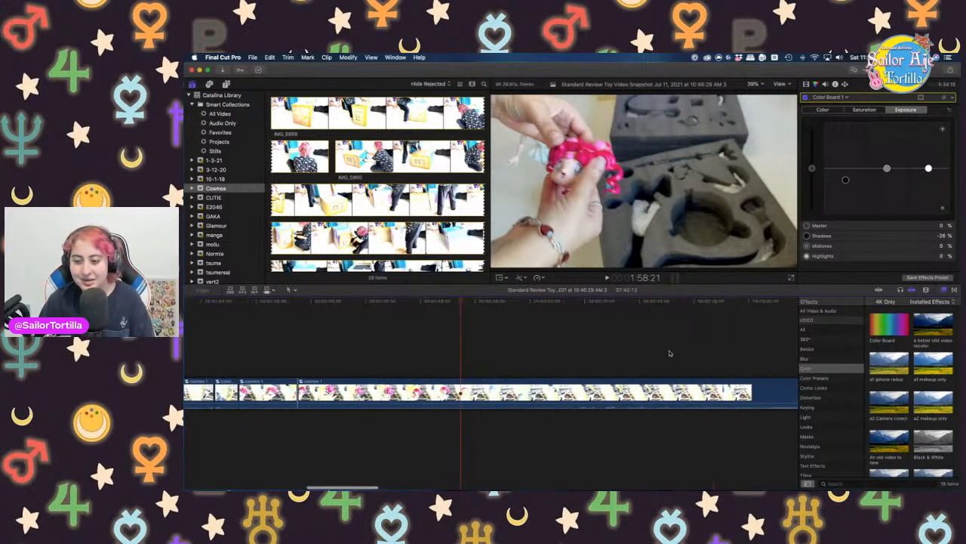
click(520, 346)
scroll(519, 346, right, 4)
click(493, 348)
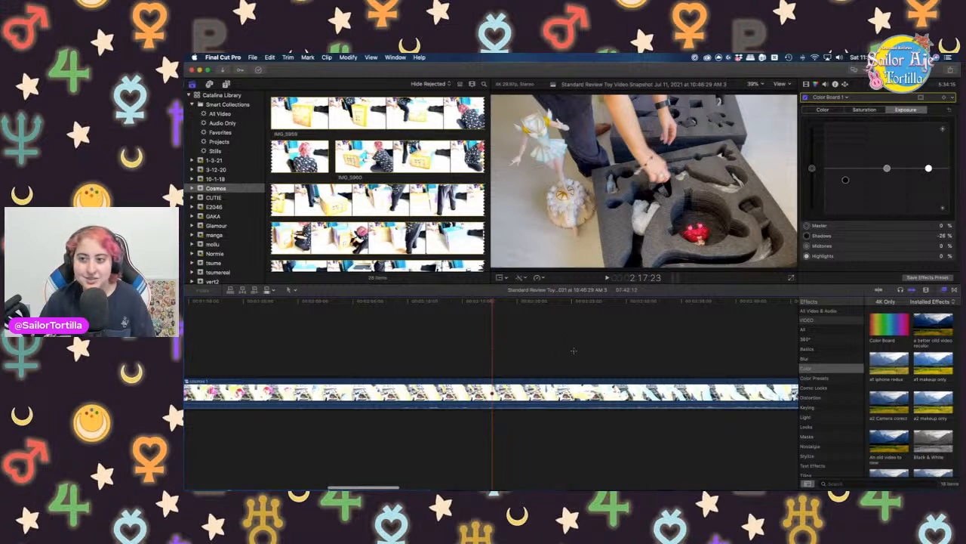
click(573, 354)
scroll(604, 352, right, 1)
click(519, 361)
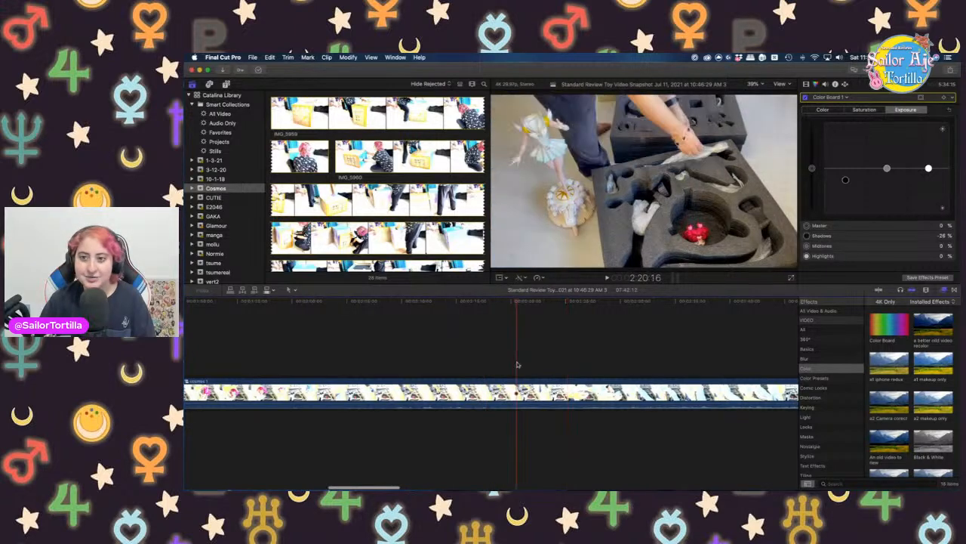
key(space)
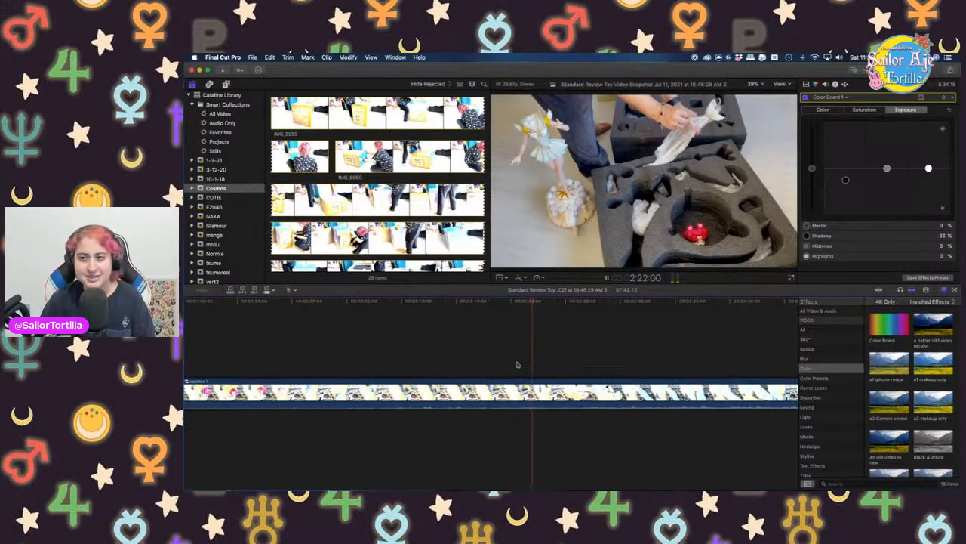
click(517, 364)
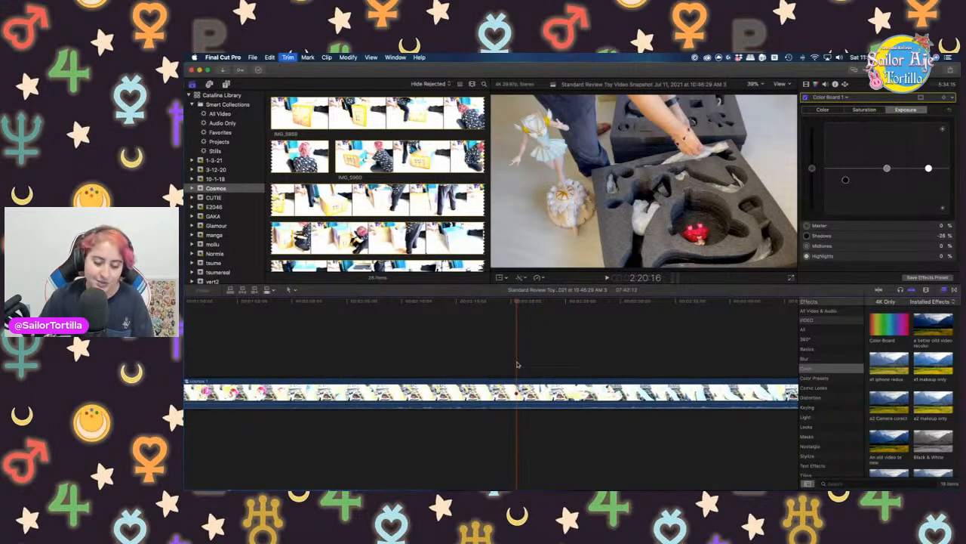
key(super+b)
key(Delete)
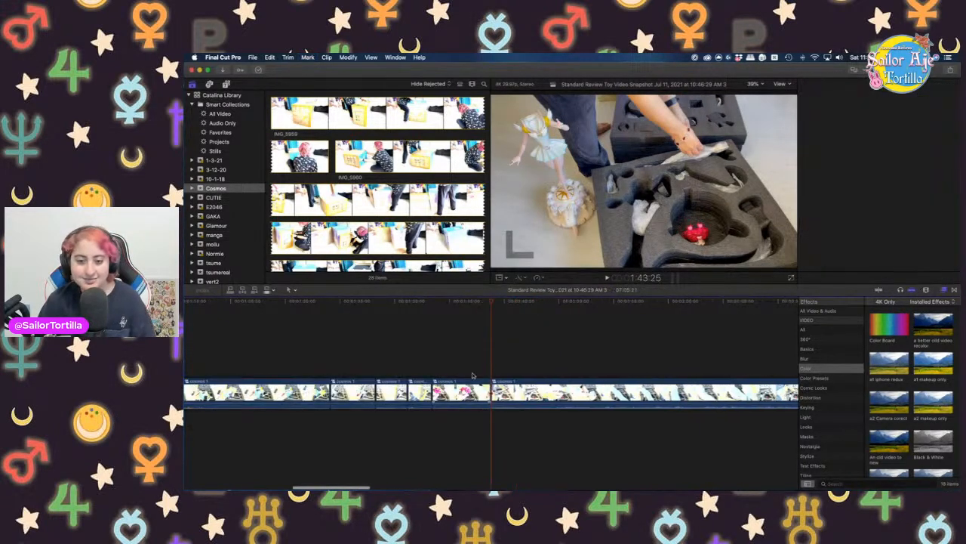
Play from the join at 1:43:25 and split the wrapped part shot at 1:45:28
key(space)
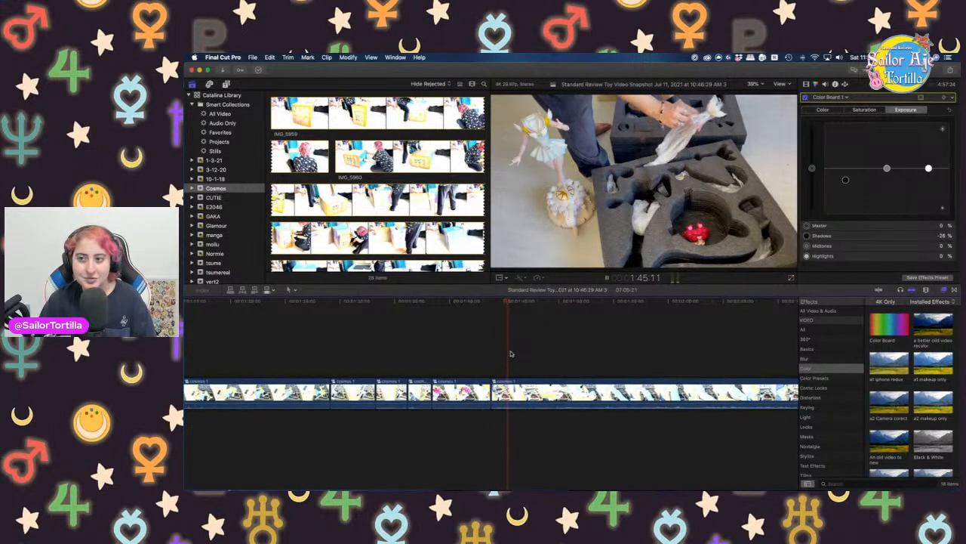
key(space)
key(super+b)
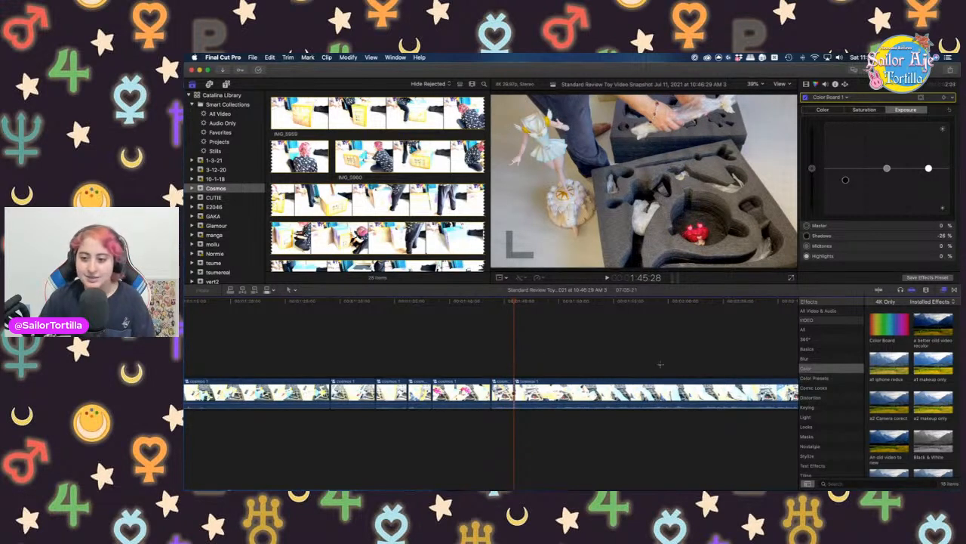
Split the clip at 2:15:07, as the winged staff is brought toward the camera, and delete the footage back to 1:45:28
click(661, 366)
scroll(658, 366, right, 5)
click(582, 354)
click(643, 360)
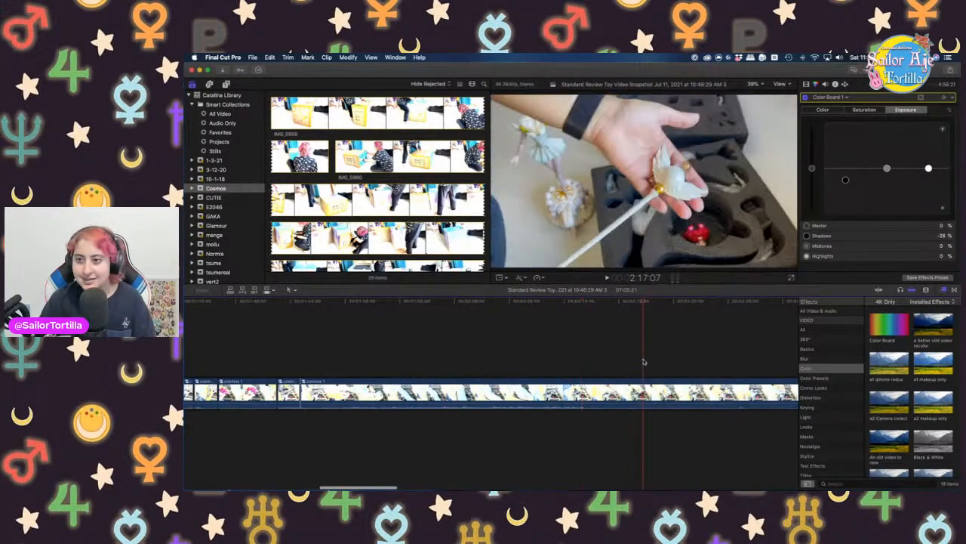
scroll(643, 361, right, 2)
click(627, 368)
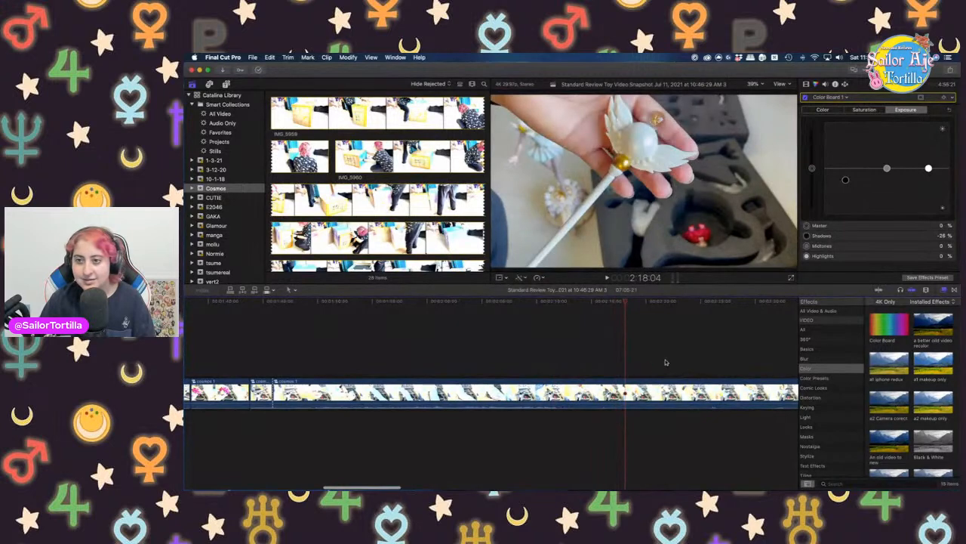
click(600, 361)
click(566, 364)
click(576, 365)
click(594, 365)
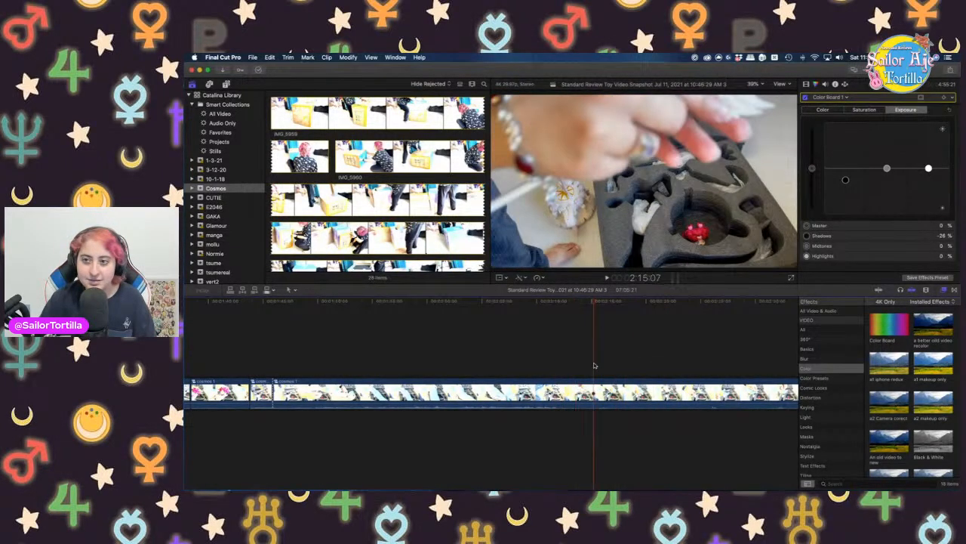
key(super+b)
click(523, 401)
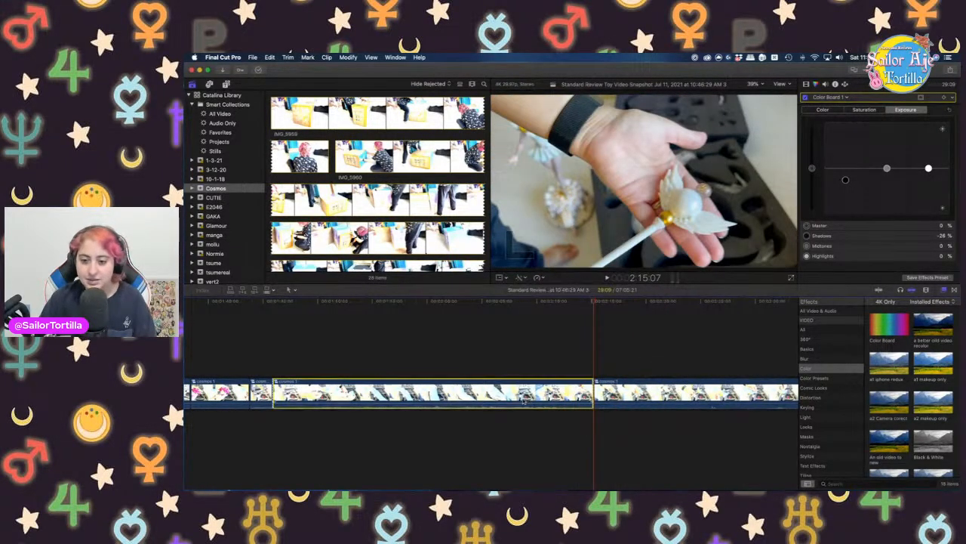
key(Delete)
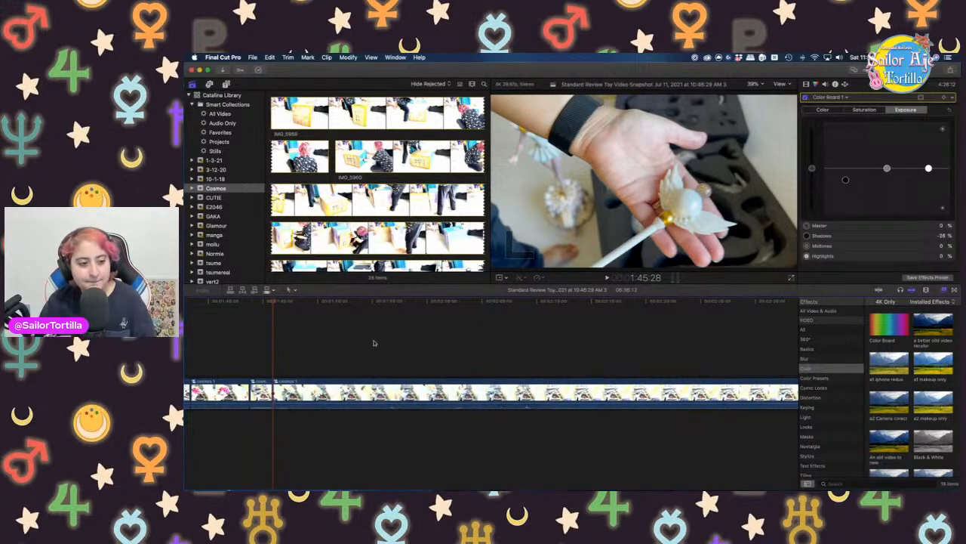
Play across the join at 1:45:28 and split the winged staff close-up around 1:52
click(253, 363)
key(space)
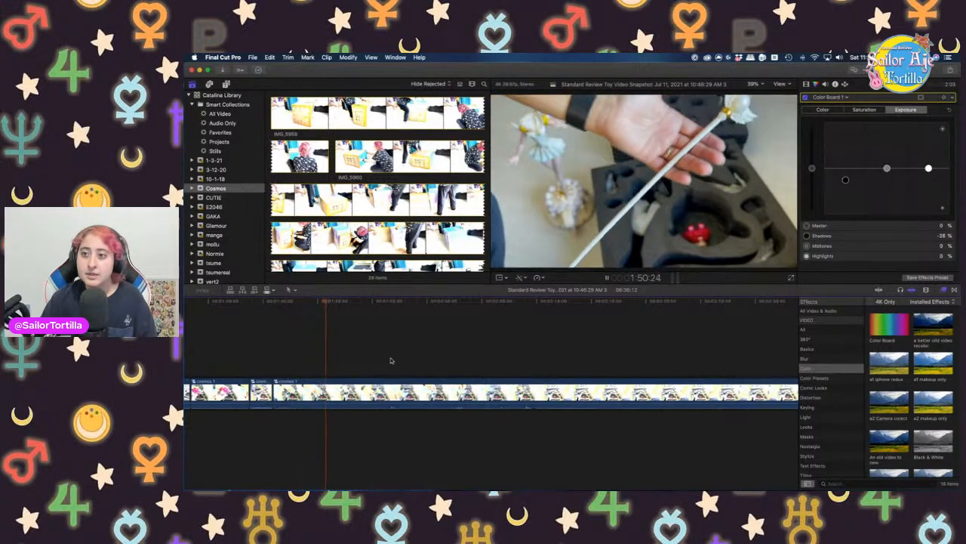
key(super+b)
Skim the footage after the staff close-up for the moment the staff is fitted to the figure, up to about 2:42:20
click(528, 355)
scroll(528, 356, right, 4)
click(535, 354)
scroll(535, 354, right, 3)
click(554, 358)
scroll(555, 358, right, 3)
click(563, 362)
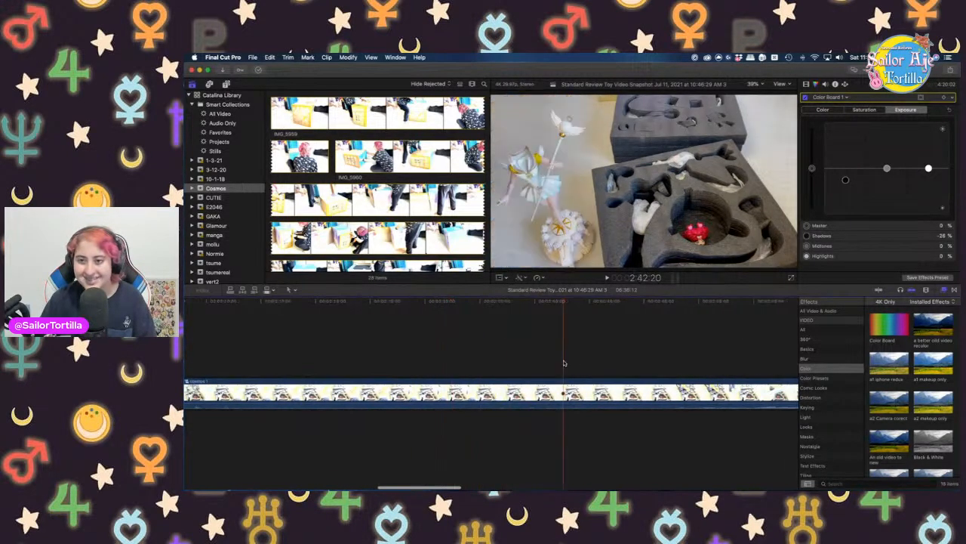
click(526, 363)
click(477, 360)
click(549, 361)
click(468, 366)
click(438, 367)
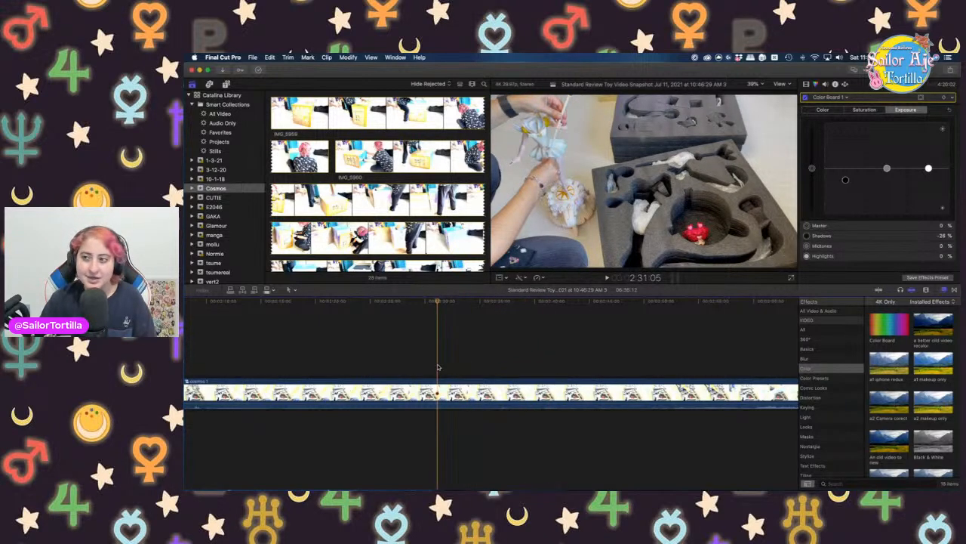
Review the stretch between 2:28:25 and 2:53:28, from the staff fitting to the next reach into the tray, playing it from 2:42:17
scroll(545, 374, right, 5)
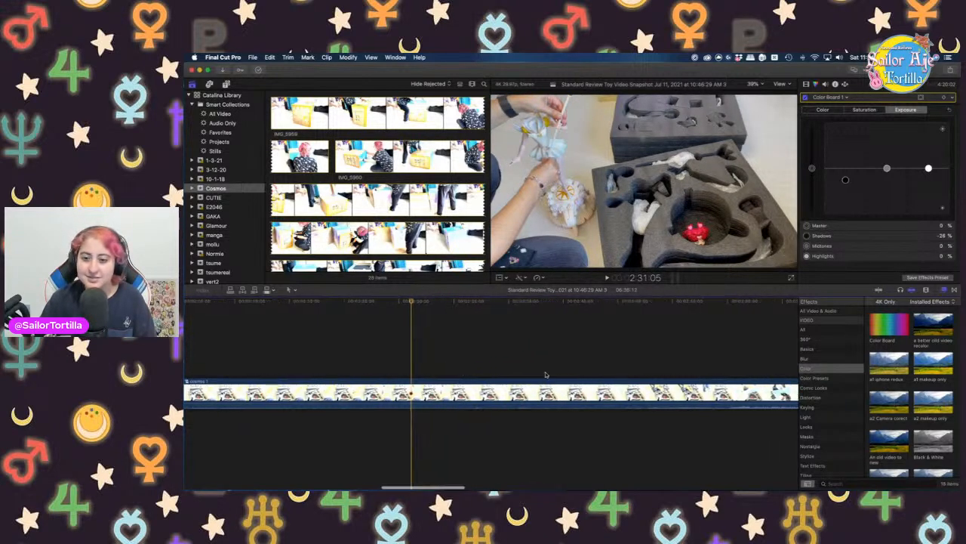
click(288, 351)
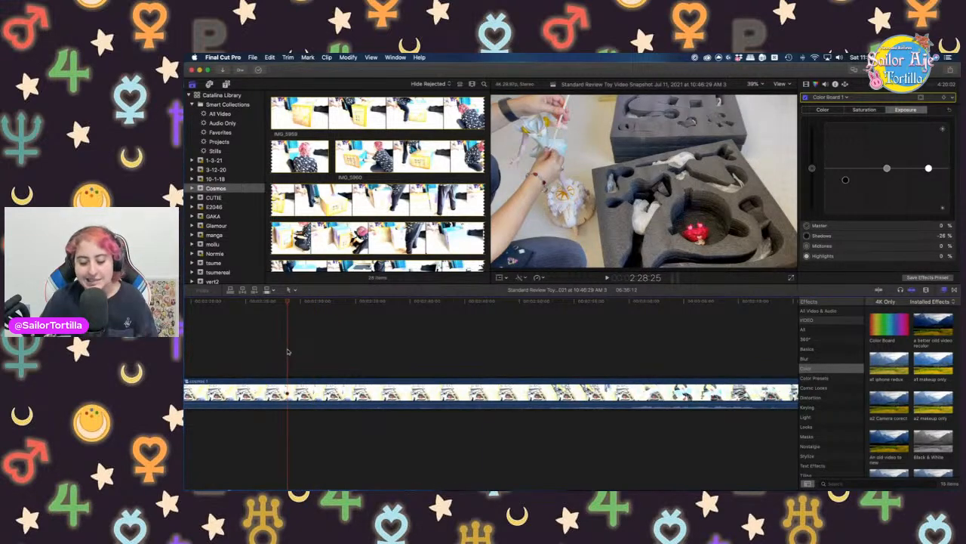
click(427, 367)
scroll(426, 368, right, 5)
click(442, 367)
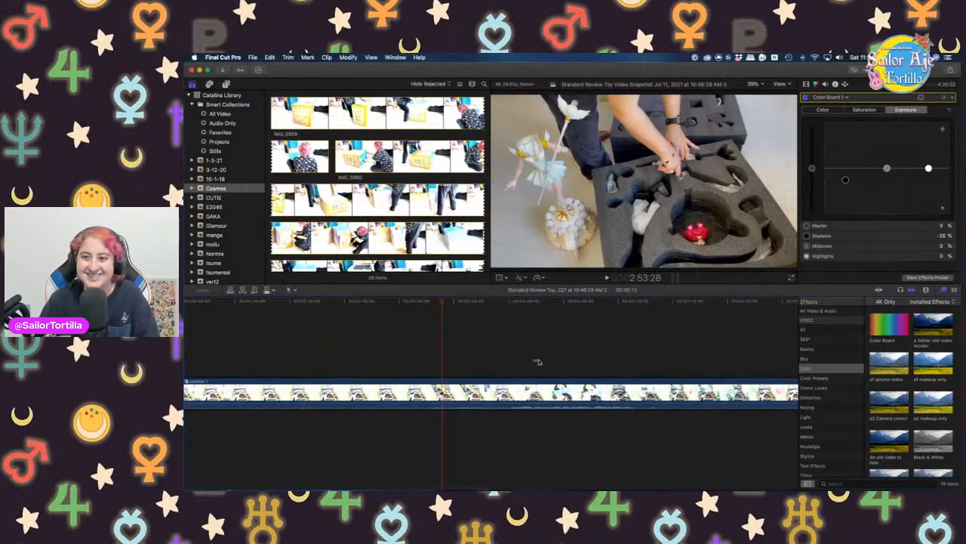
click(363, 351)
click(318, 347)
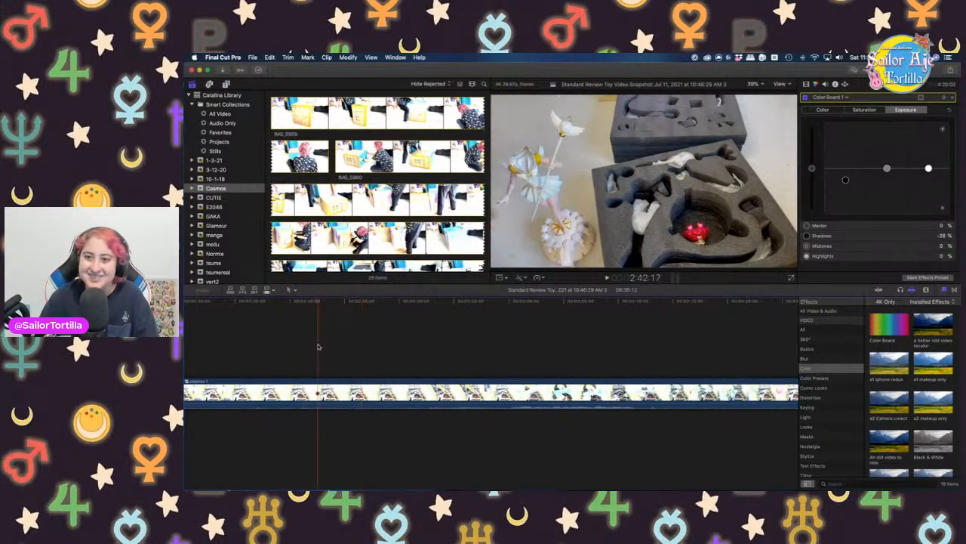
key(space)
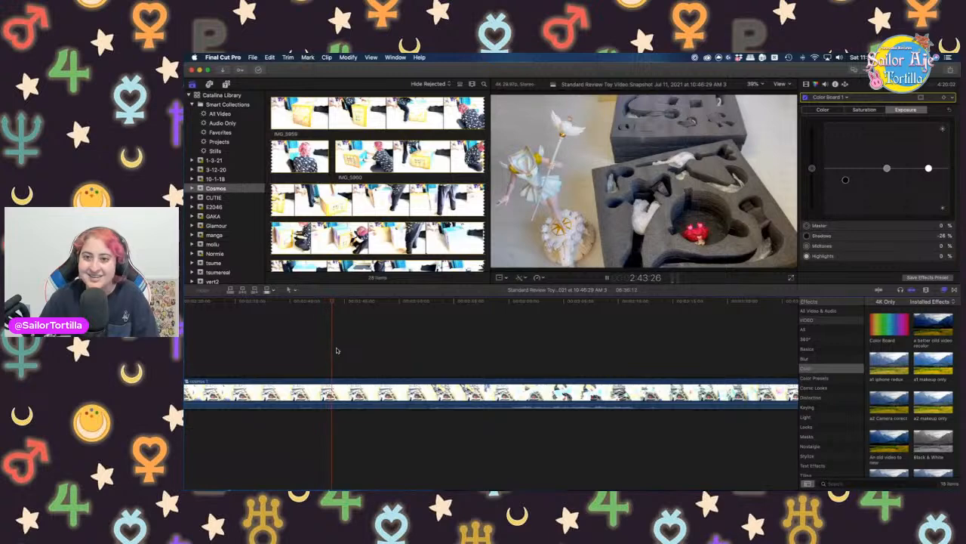
key(space)
click(283, 352)
scroll(282, 352, left, 4)
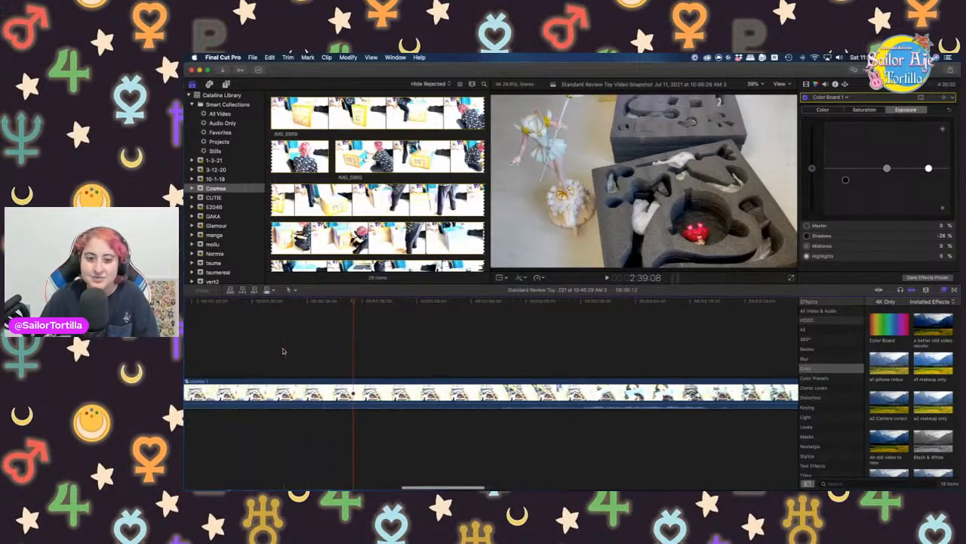
click(284, 351)
click(245, 351)
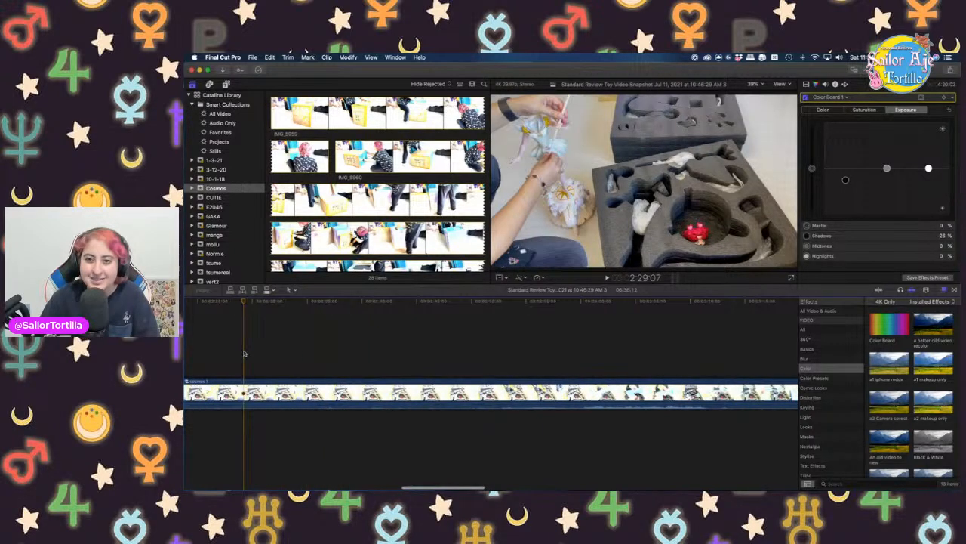
Skim onward to about 3:22:29 and back to 3:10:05 for the ribbon part being shown to the camera
click(301, 352)
click(339, 353)
scroll(511, 358, right, 3)
click(513, 358)
scroll(513, 358, right, 3)
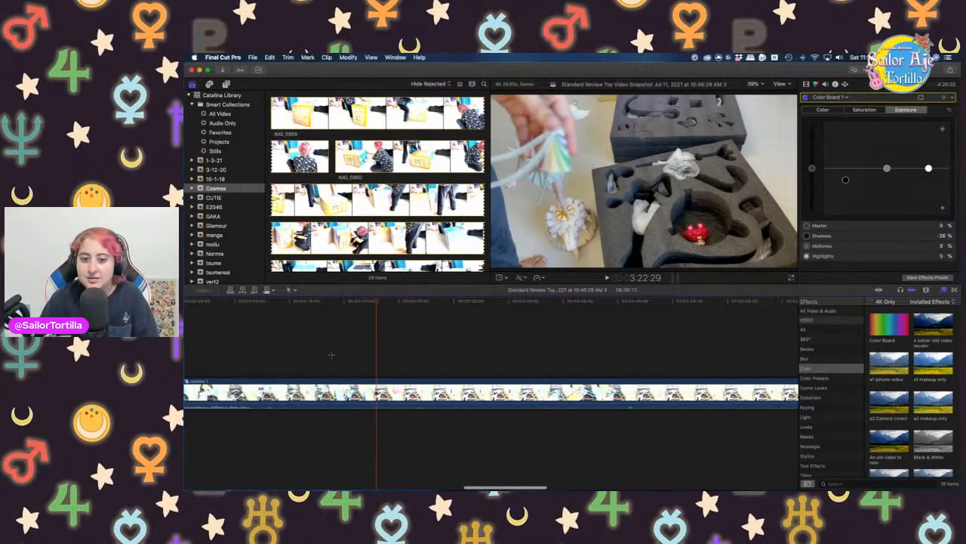
click(332, 357)
click(314, 354)
scroll(313, 353, left, 2)
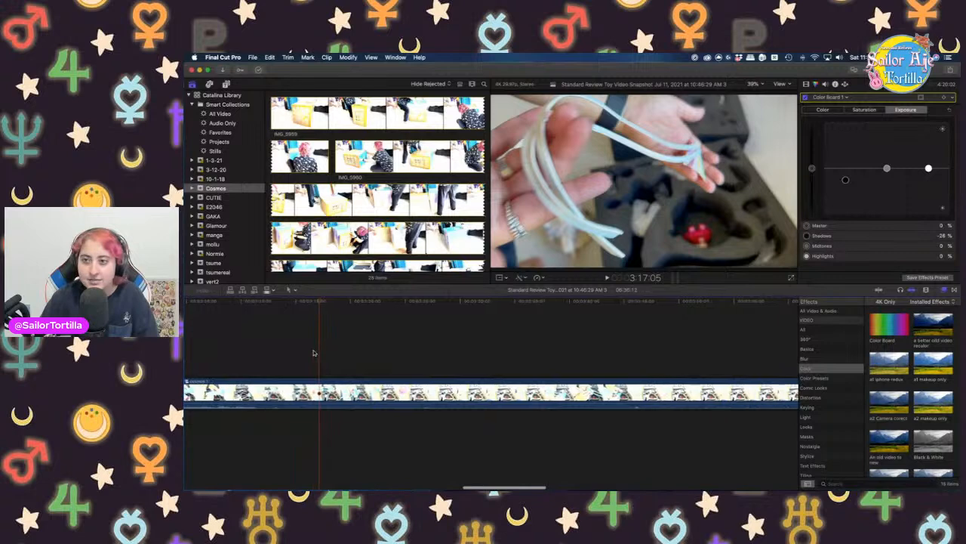
click(282, 352)
scroll(284, 352, left, 2)
click(290, 352)
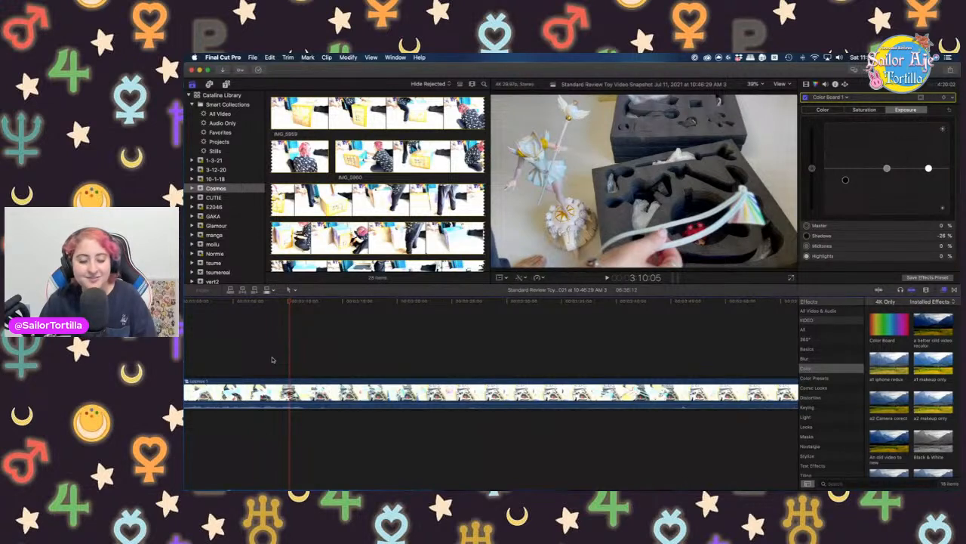
Play the ribbon part's unwrapping, split it at 3:12:20 with the ribbons held to the camera, and delete the segment before the split
scroll(273, 360, up, 5)
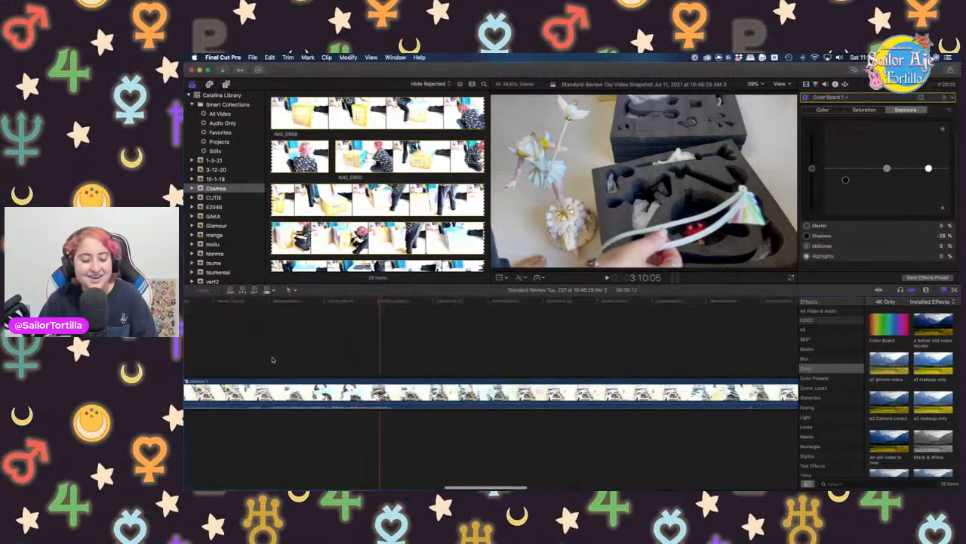
click(325, 359)
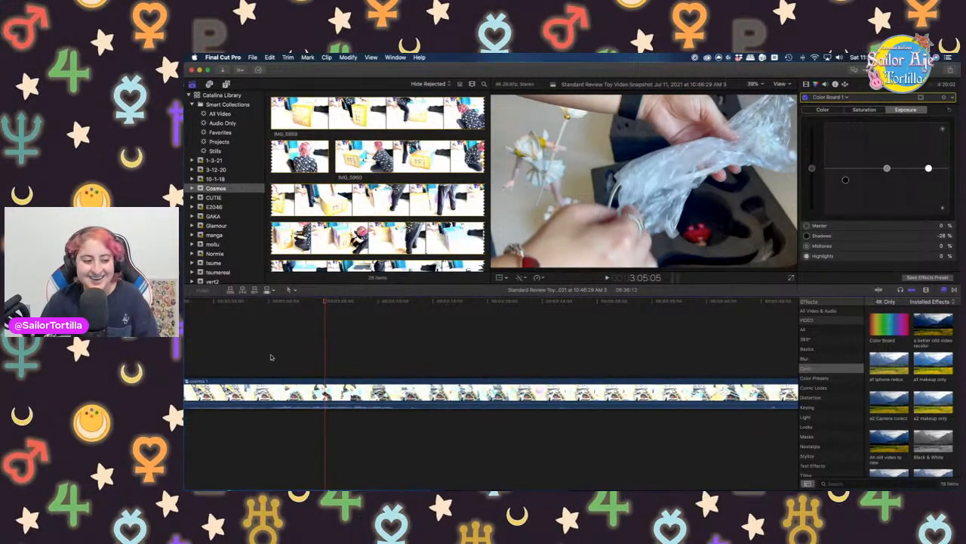
key(space)
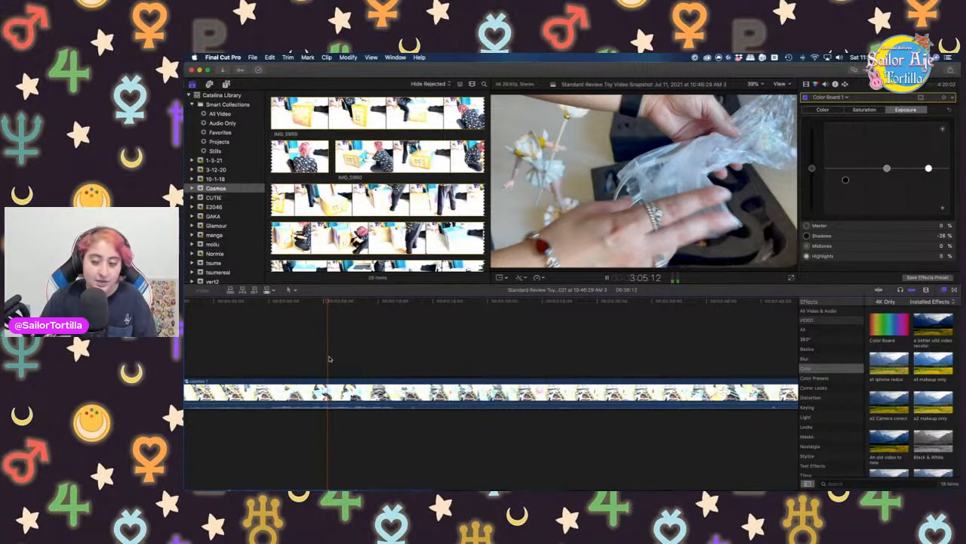
click(367, 349)
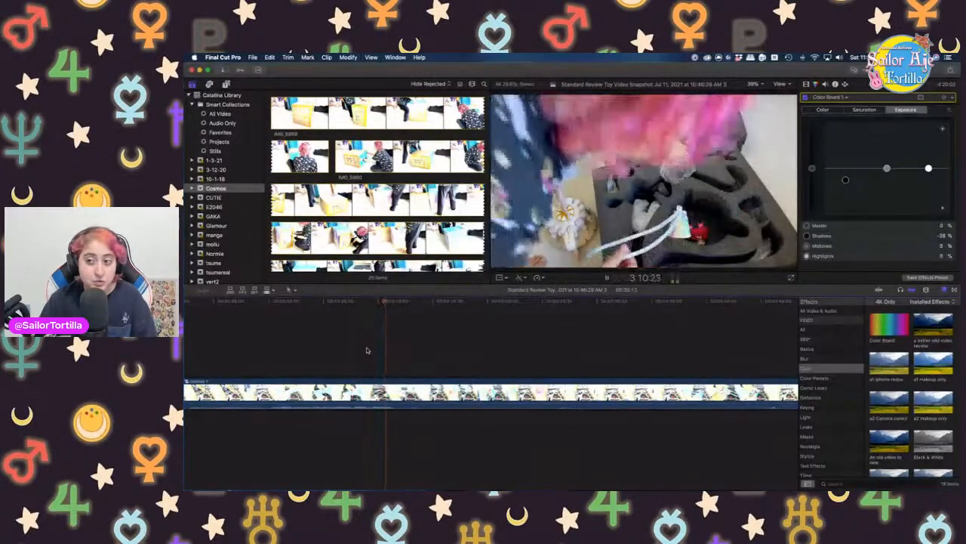
key(space)
key(super+b)
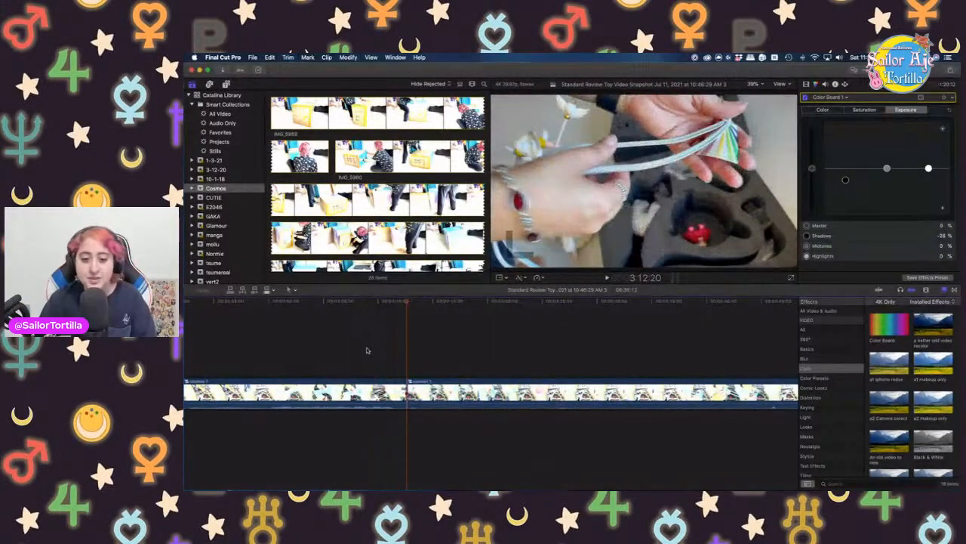
click(362, 402)
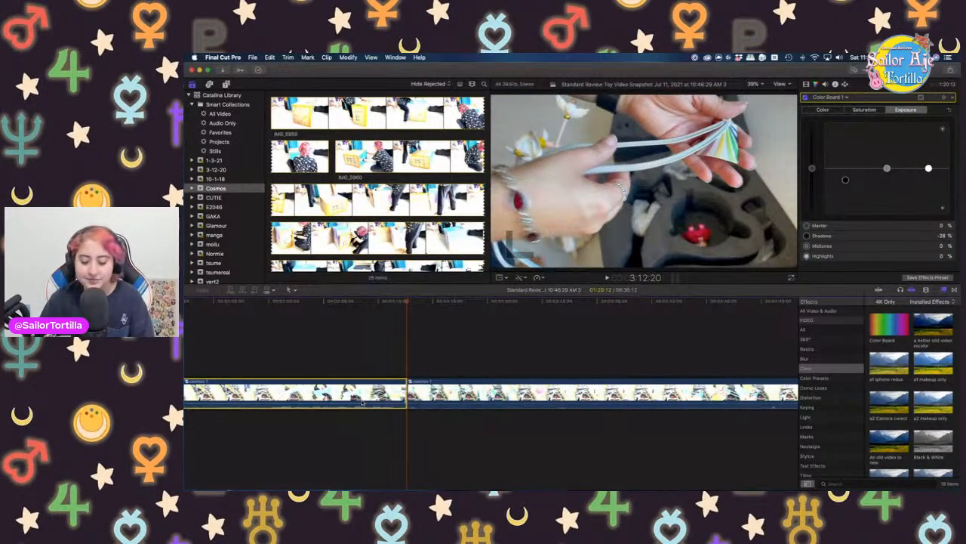
key(BackSpace)
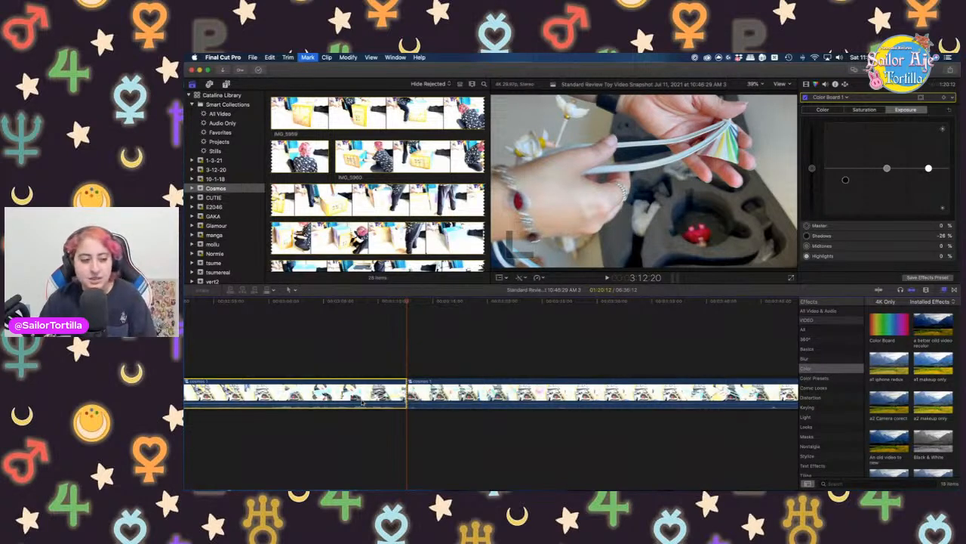
Play the ribbon close-up, split the clip at 2:02:02, and delete the stretch up to 3:01:14, where the ribbons are being fitted
key(space)
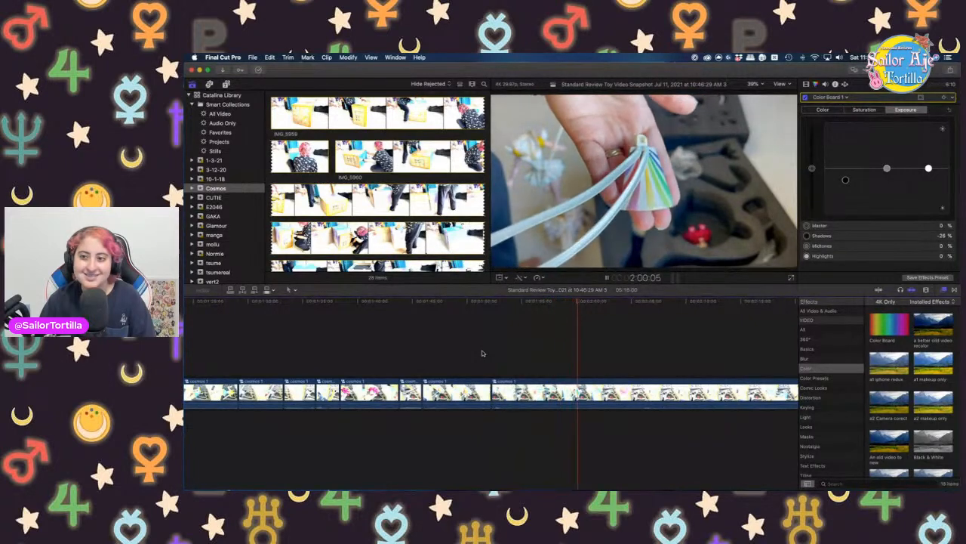
key(space)
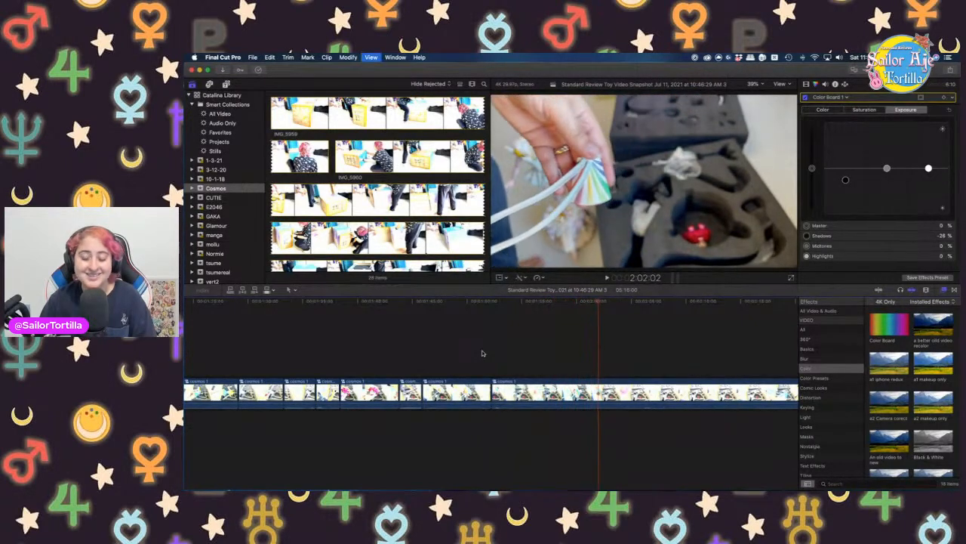
scroll(482, 353, right, 3)
scroll(482, 353, right, 5)
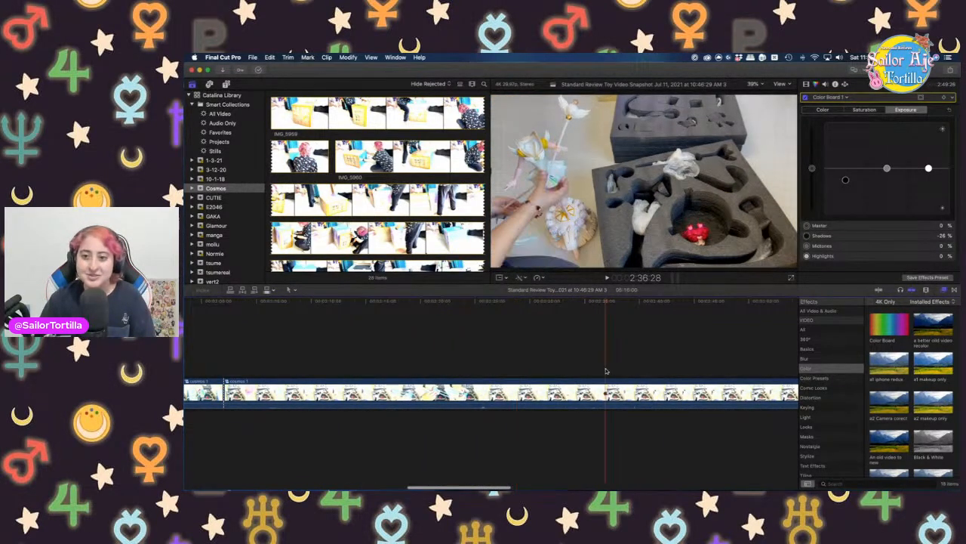
scroll(523, 359, right, 3)
scroll(534, 357, right, 4)
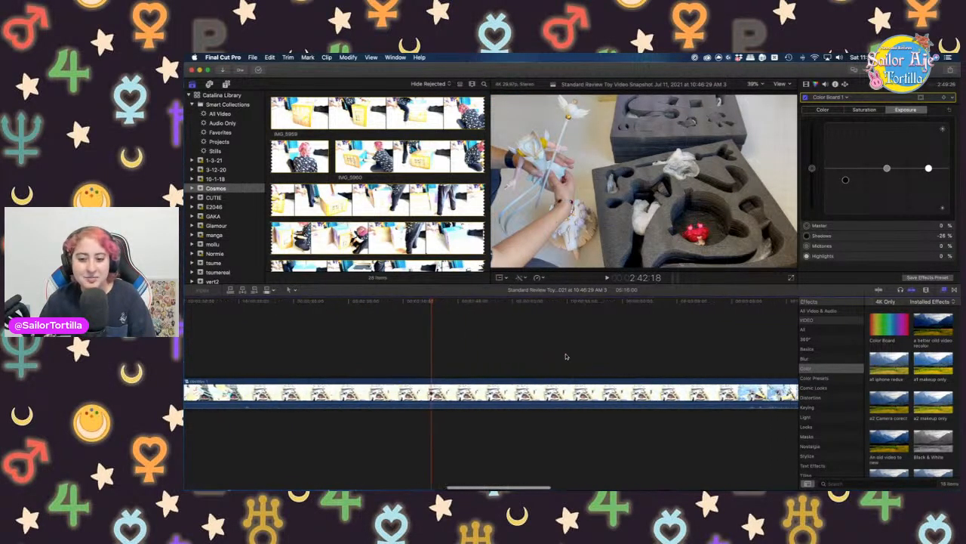
scroll(582, 350, right, 2)
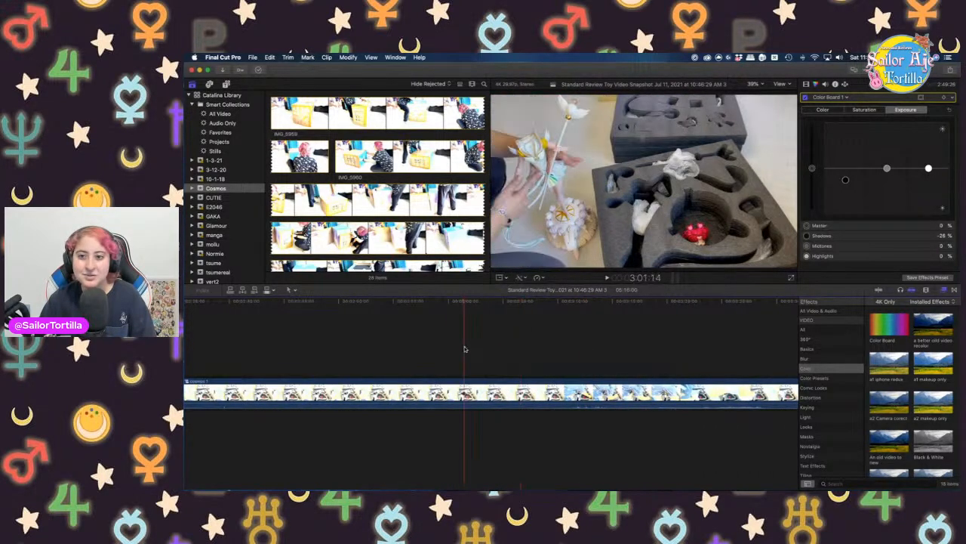
key(super+b)
click(413, 384)
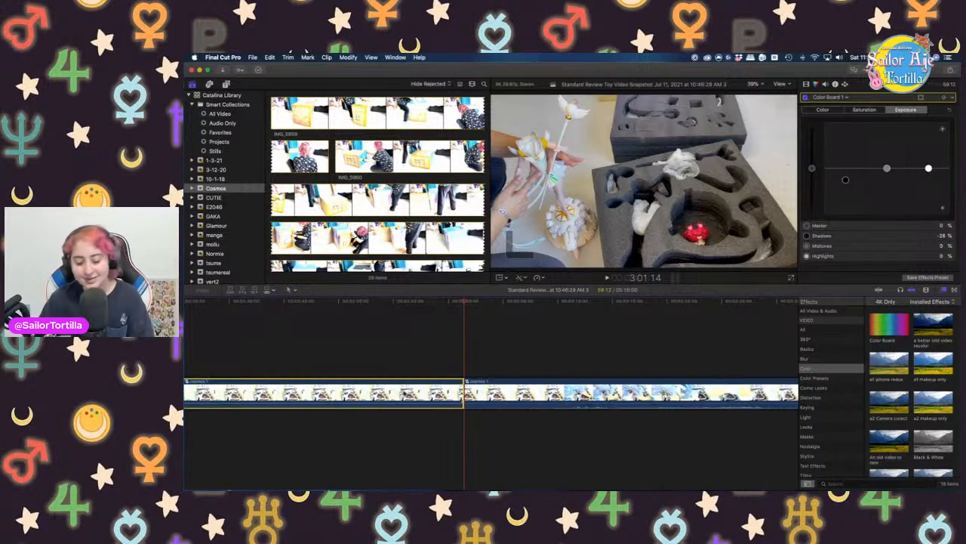
key(Delete)
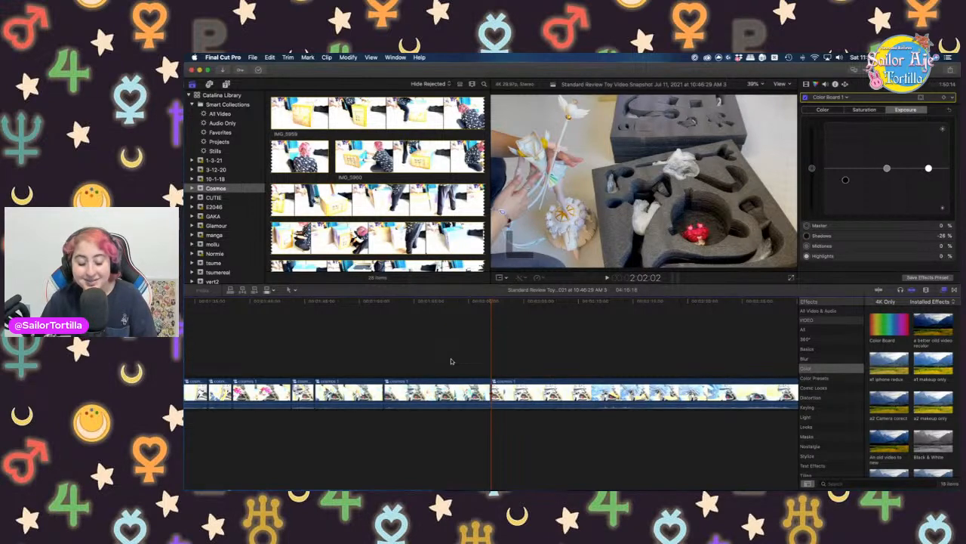
Review the ribbon close-up by playing it from about 1:57:23
click(460, 361)
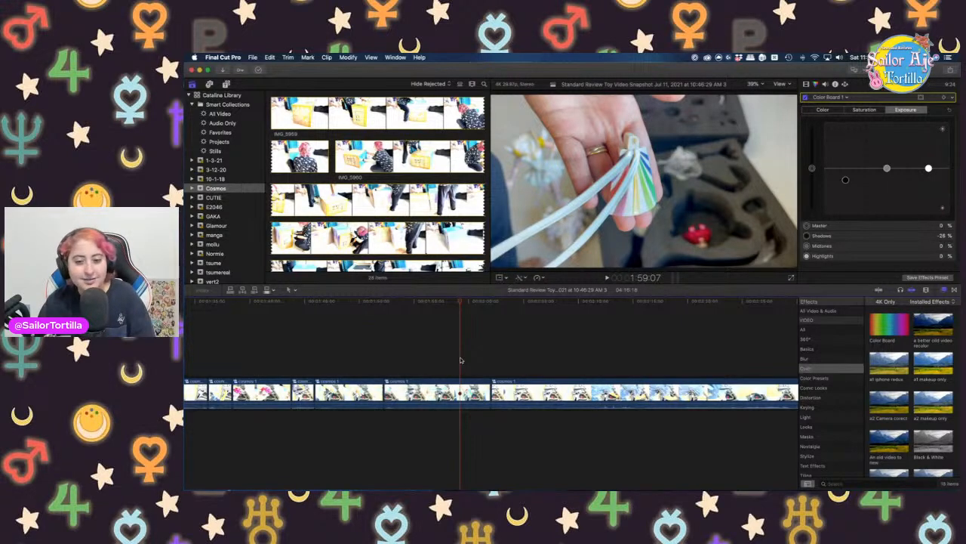
click(444, 356)
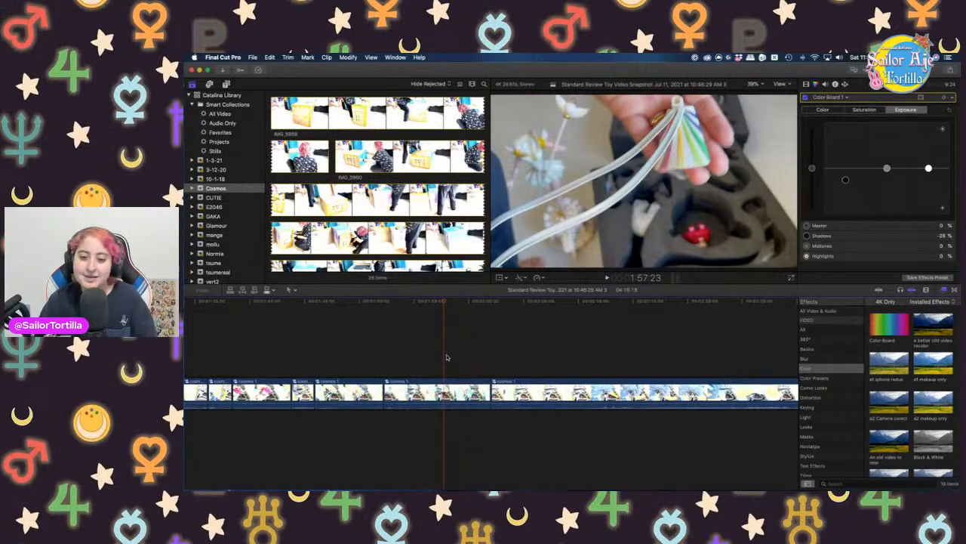
key(space)
key(space)
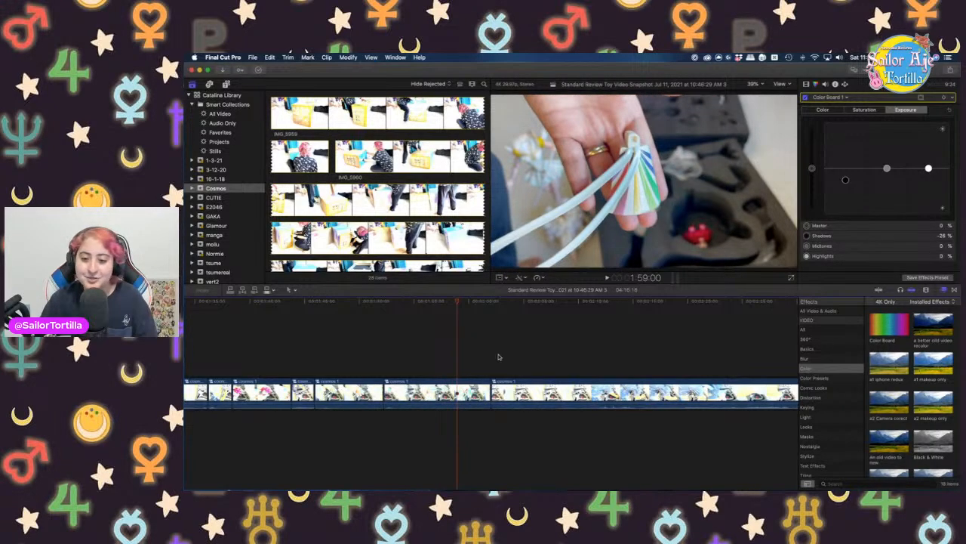
Play the ribbon fitting from the 2:02:02 cut and split the clip at 2:04:17, once the hands leave the figure
click(498, 356)
key(space)
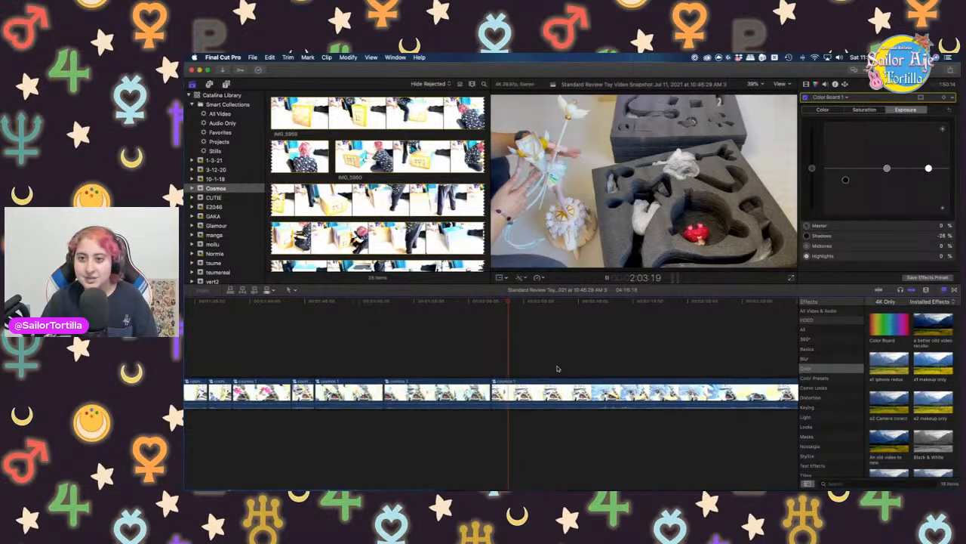
key(space)
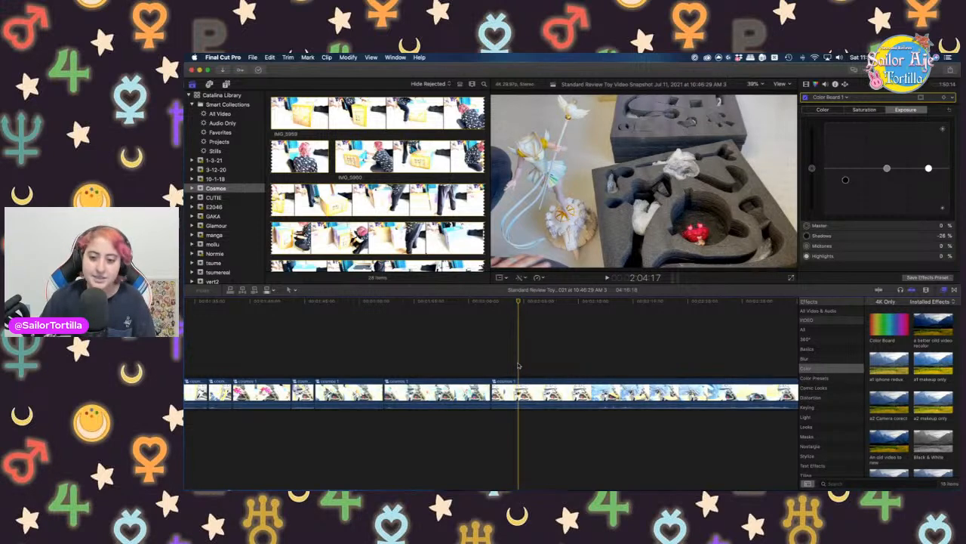
click(513, 401)
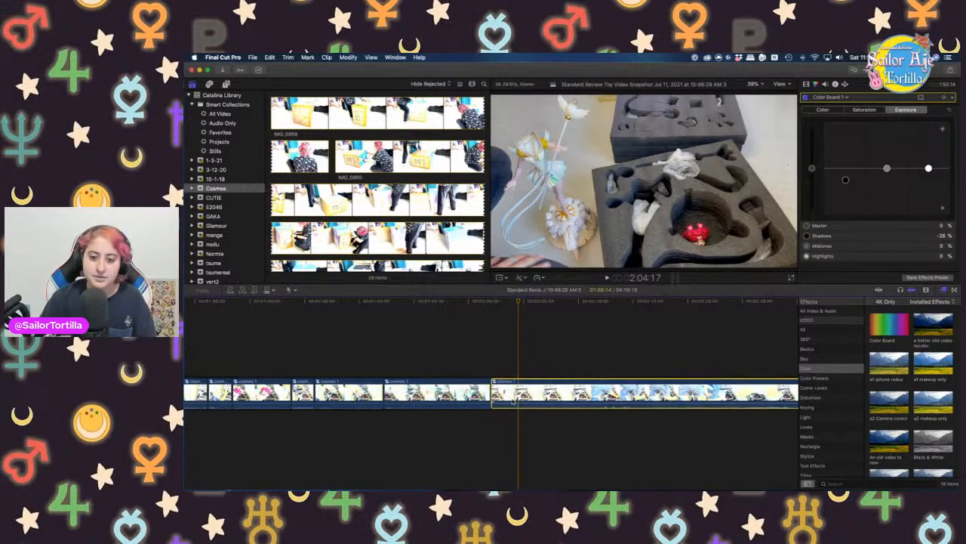
key(super+b)
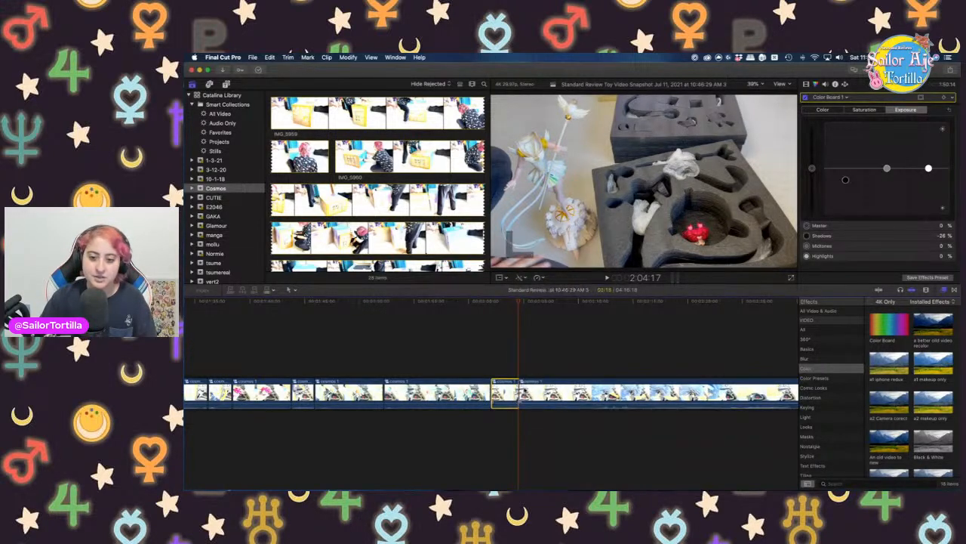
Enlarge the short ribbon-fitting segment with Transform and reposition the picture so the figure fills more of the frame
click(507, 364)
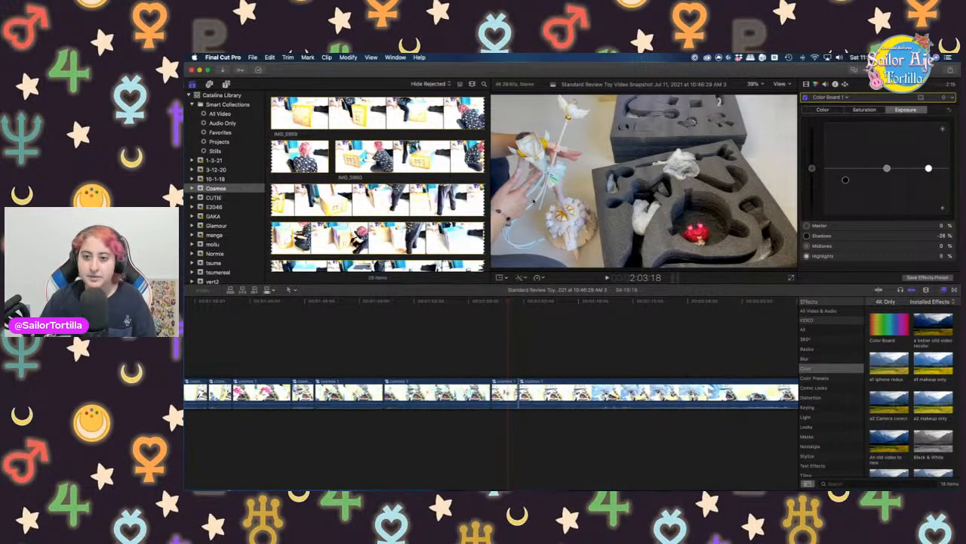
click(501, 279)
click(505, 279)
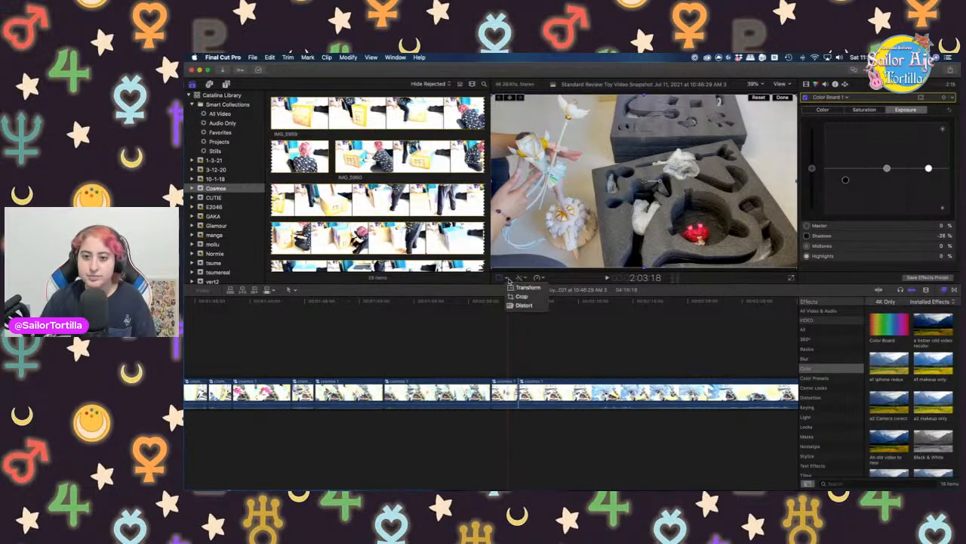
click(525, 287)
drag(800, 269, 833, 307)
drag(648, 181, 709, 178)
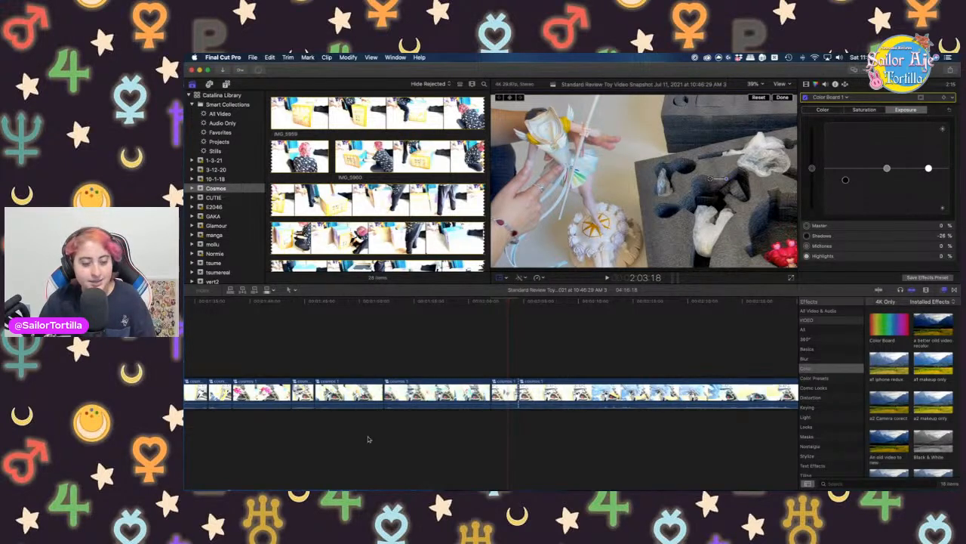
Skim the footage after 2:04:17 up to about 2:43:23 for the lavender hair part being shown to the camera
click(519, 364)
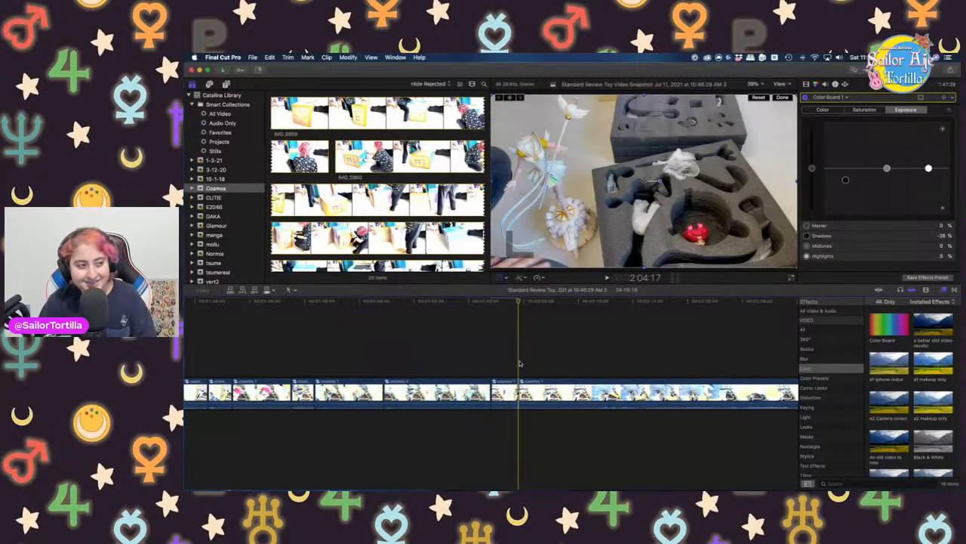
scroll(519, 363, right, 5)
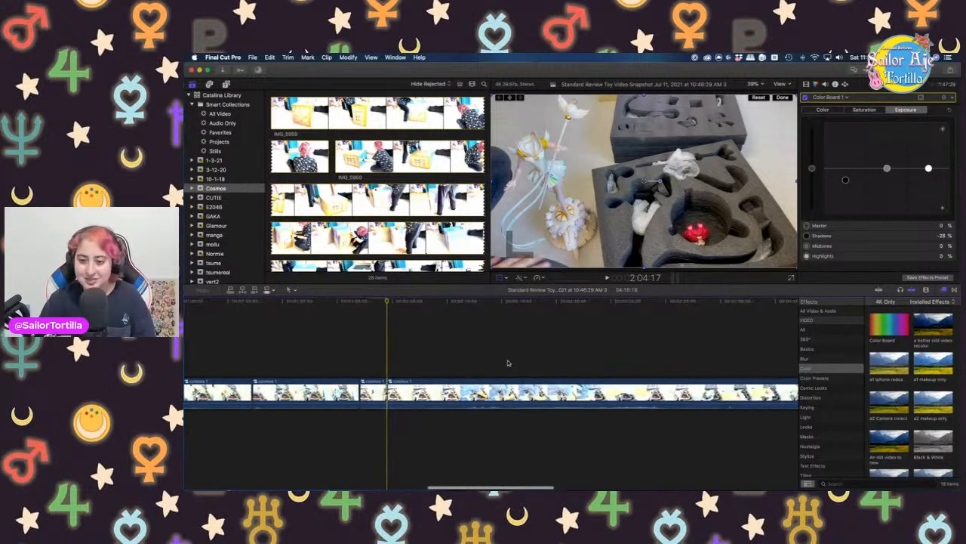
click(508, 364)
scroll(508, 363, right, 8)
click(440, 350)
scroll(440, 350, right, 5)
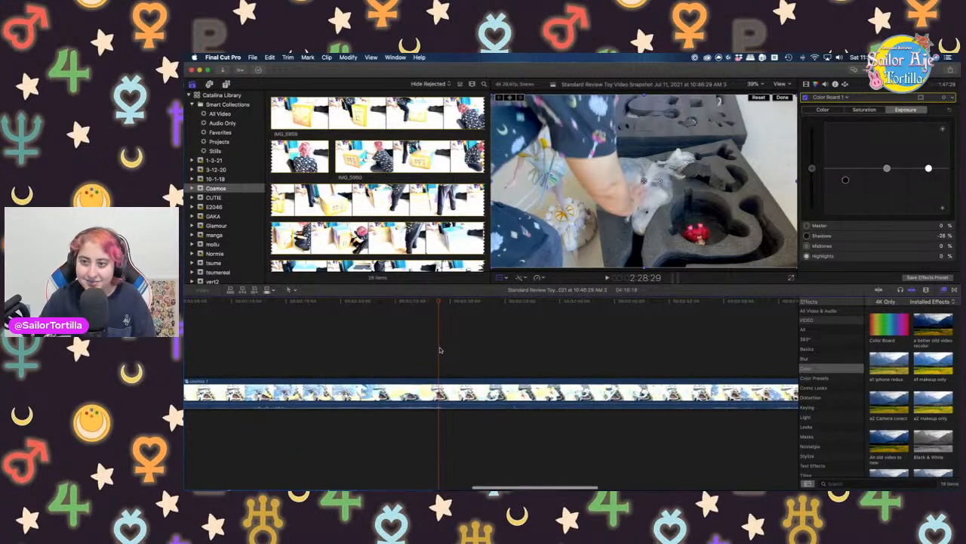
click(440, 349)
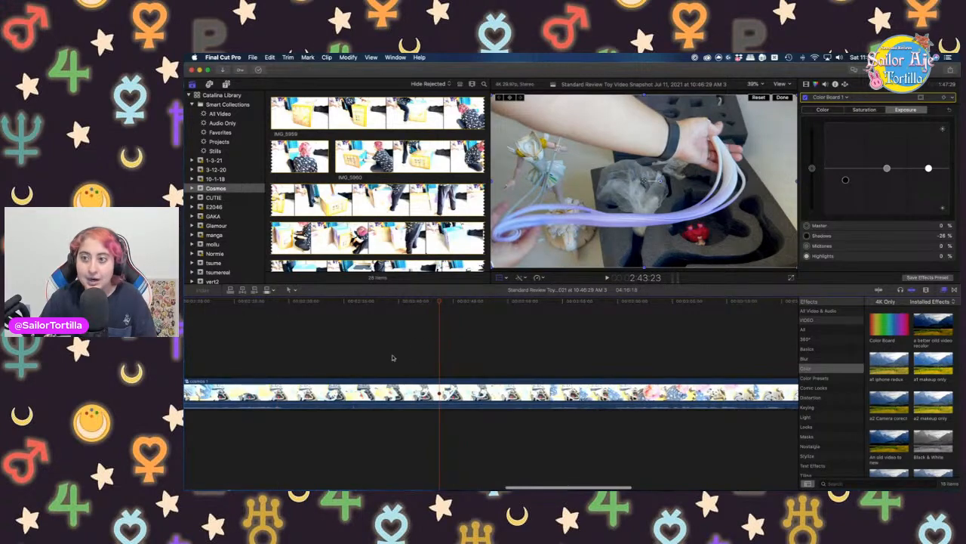
click(392, 358)
scroll(429, 363, left, 5)
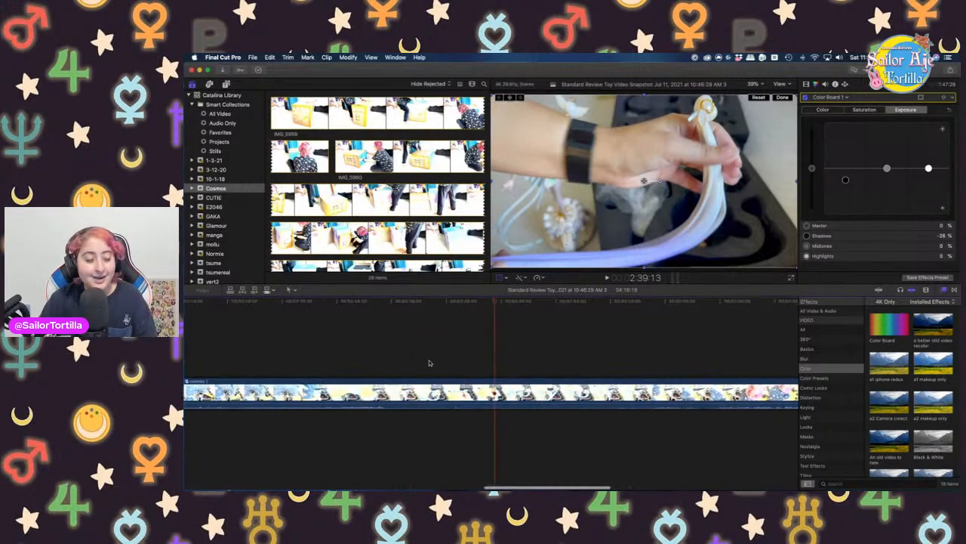
Play the start of the hair part close-up, split the clip at 2:34:04, and delete the segment between 2:04:17 and the split
click(479, 369)
click(438, 363)
click(413, 362)
key(space)
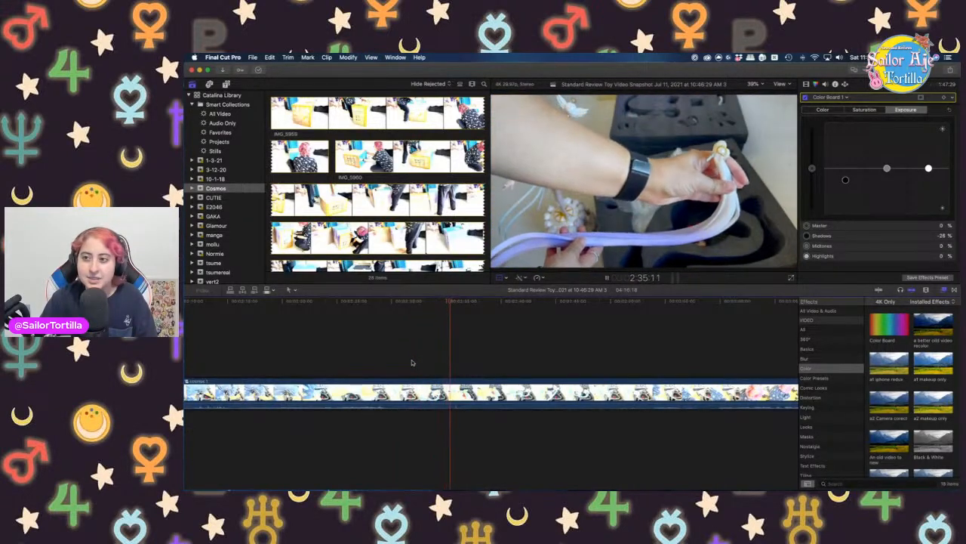
click(437, 363)
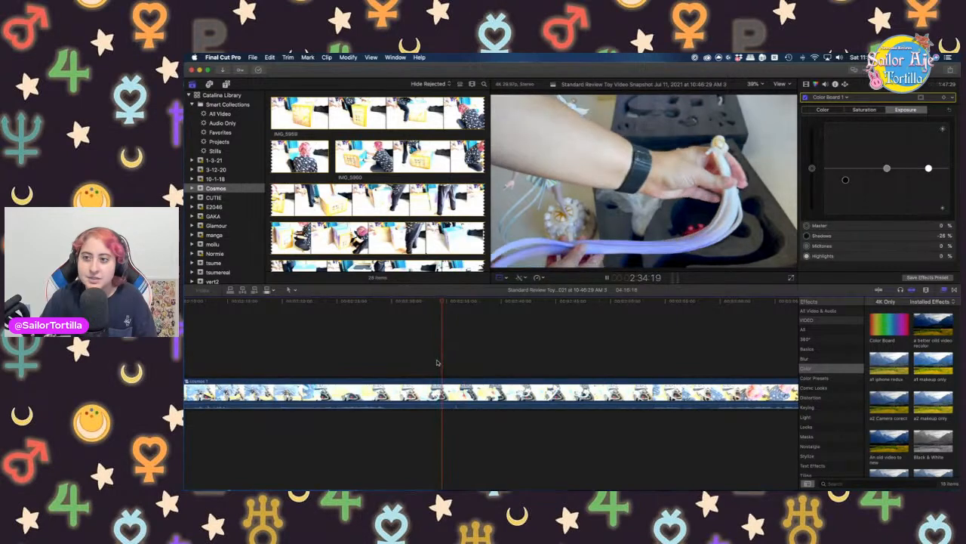
key(space)
click(437, 363)
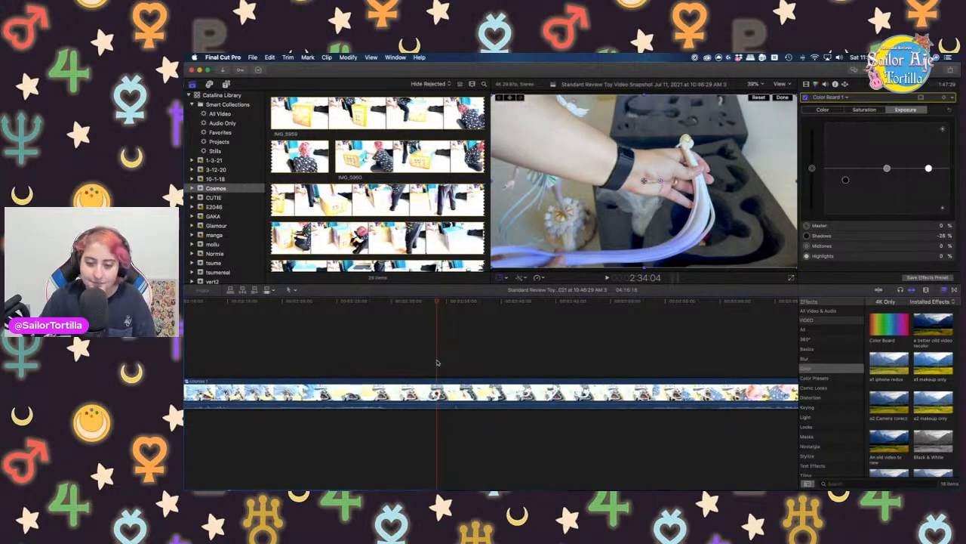
key(super+b)
key(Delete)
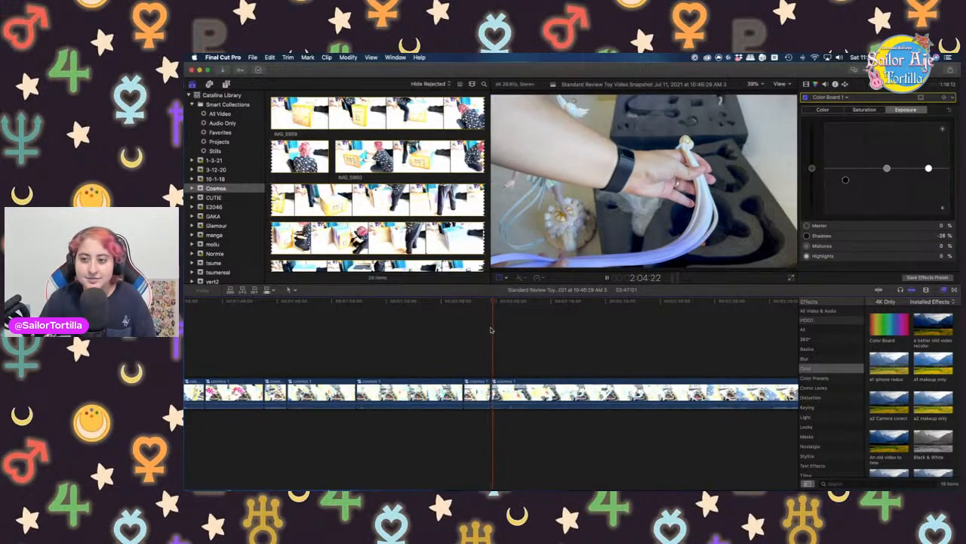
Play the hair part close-up and split the clip at 2:16:29
key(space)
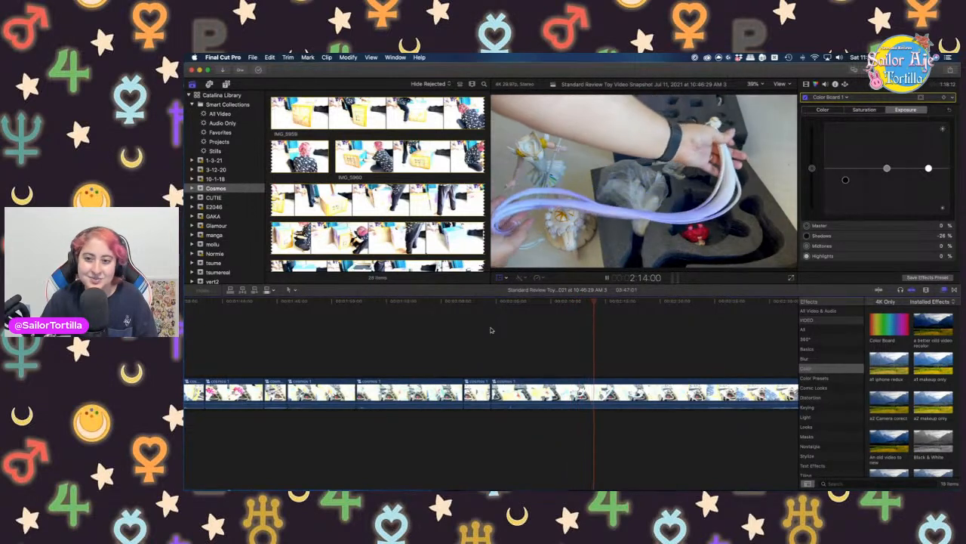
key(space)
key(space)
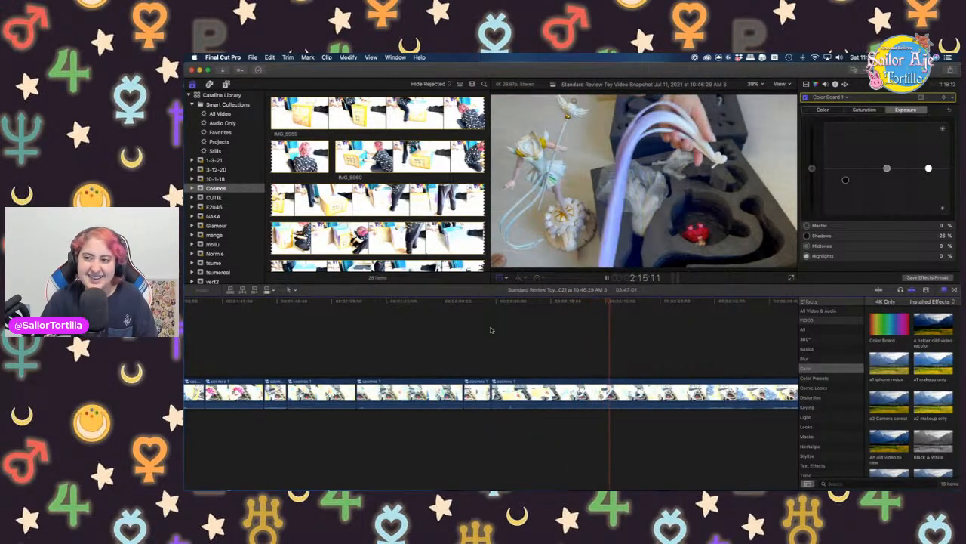
key(space)
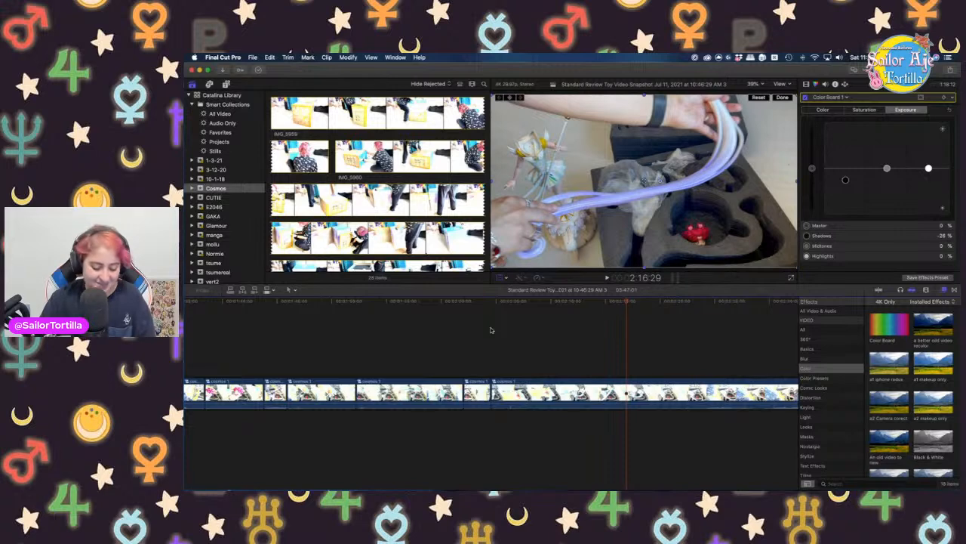
Skim the footage after the hair part, through the tray being swapped, up to about 3:11:08
scroll(490, 330, right, 2)
scroll(490, 330, right, 5)
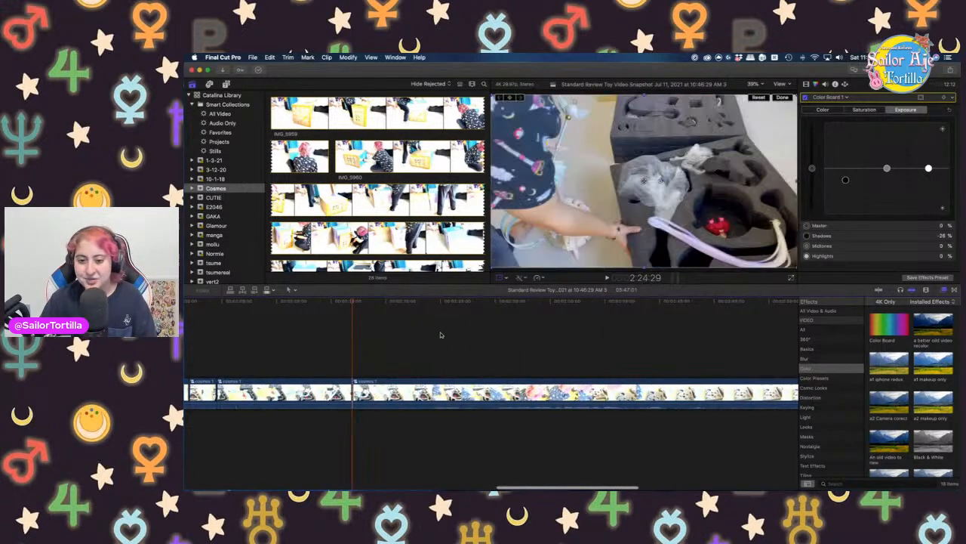
click(503, 345)
click(547, 349)
click(597, 354)
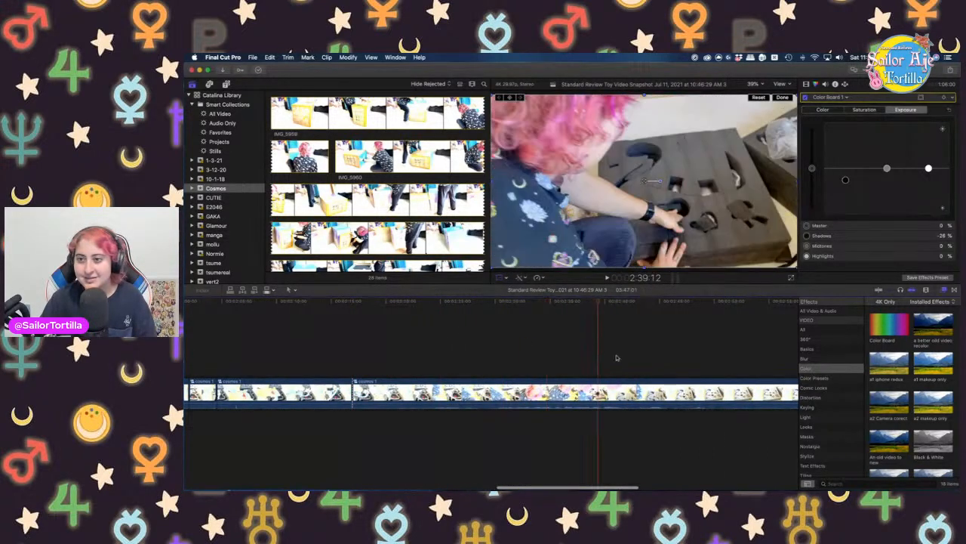
click(641, 362)
scroll(641, 362, right, 3)
click(604, 363)
scroll(604, 364, right, 5)
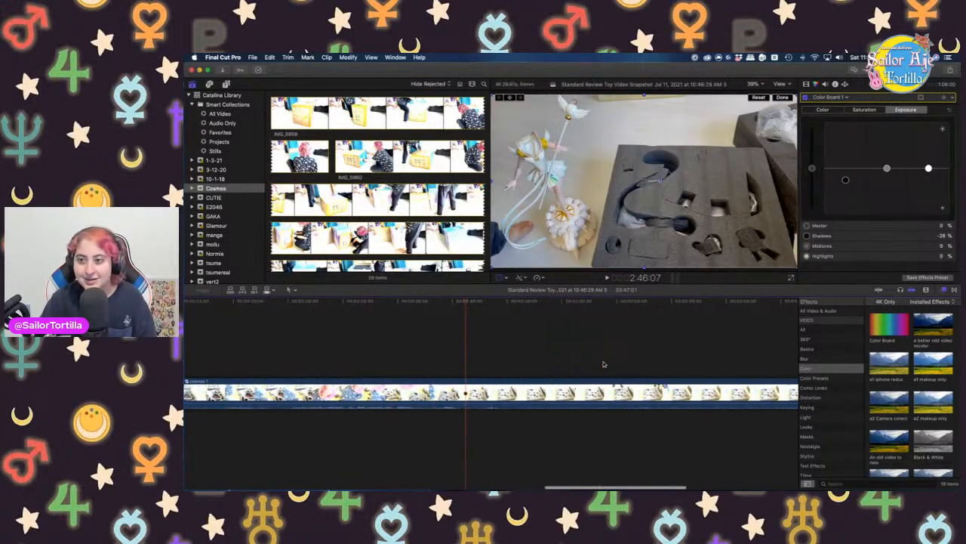
click(604, 364)
click(642, 372)
scroll(638, 372, right, 5)
click(585, 373)
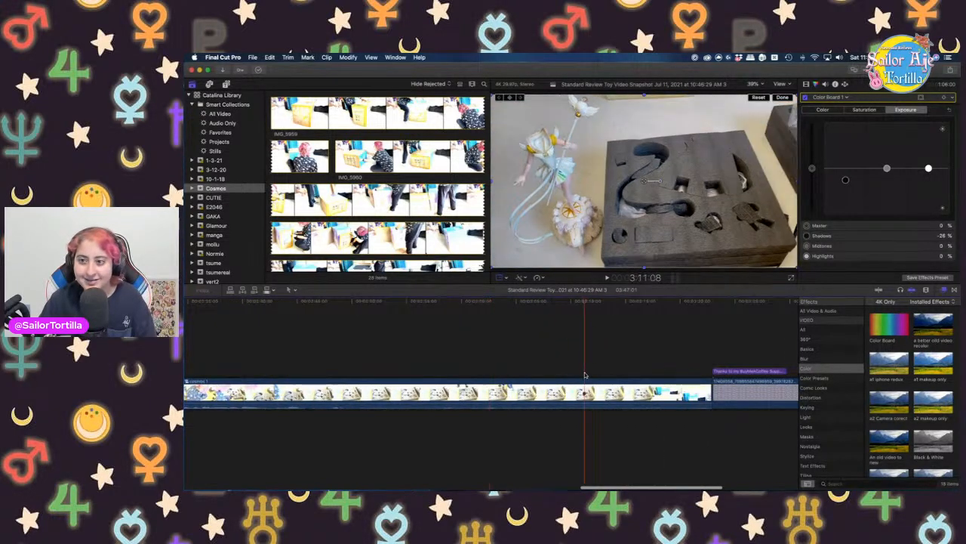
Check the remaining assembly footage up to about 3:22:00 and delete the whole clip segment after the 2:16:29 split
click(641, 366)
scroll(642, 365, right, 1)
scroll(642, 365, right, 2)
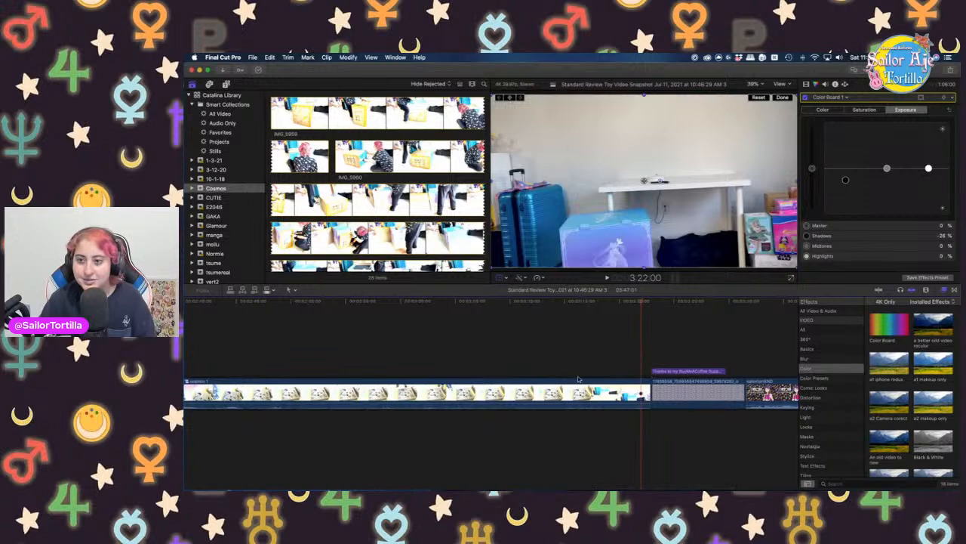
click(587, 360)
click(523, 402)
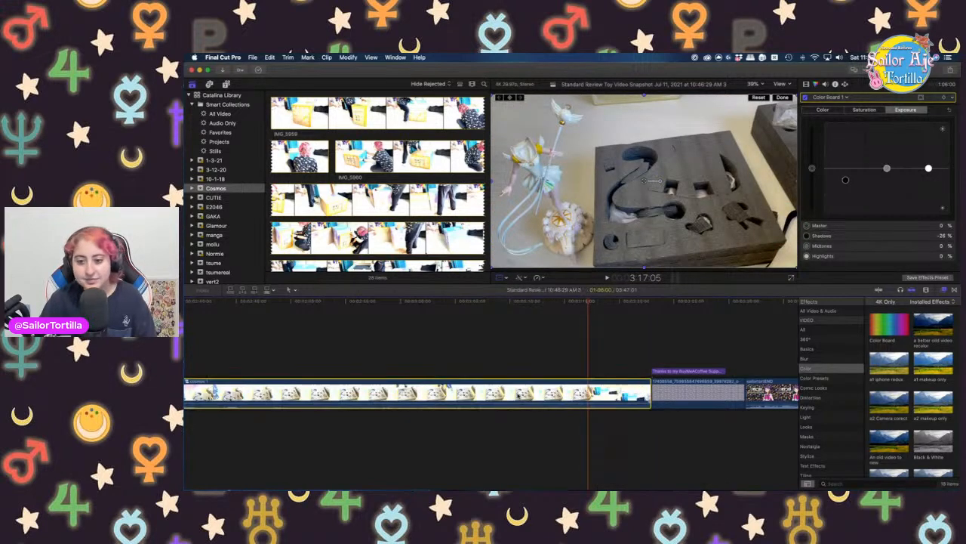
key(Delete)
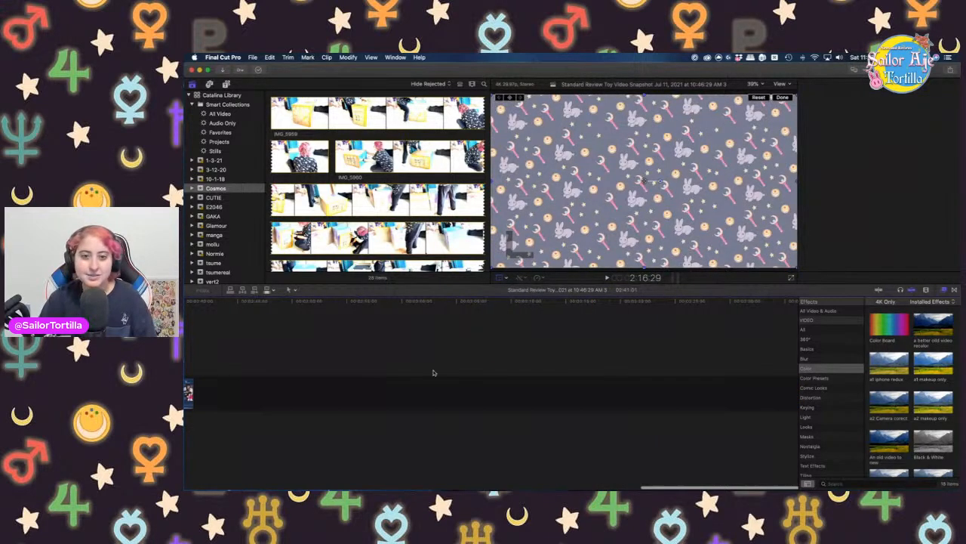
Browse the Cosmos event's source clips down to IMG_5965 for the footage that follows the hair part close-up
key(super+z)
scroll(449, 218, down, 10)
scroll(437, 245, down, 8)
scroll(380, 180, down, 10)
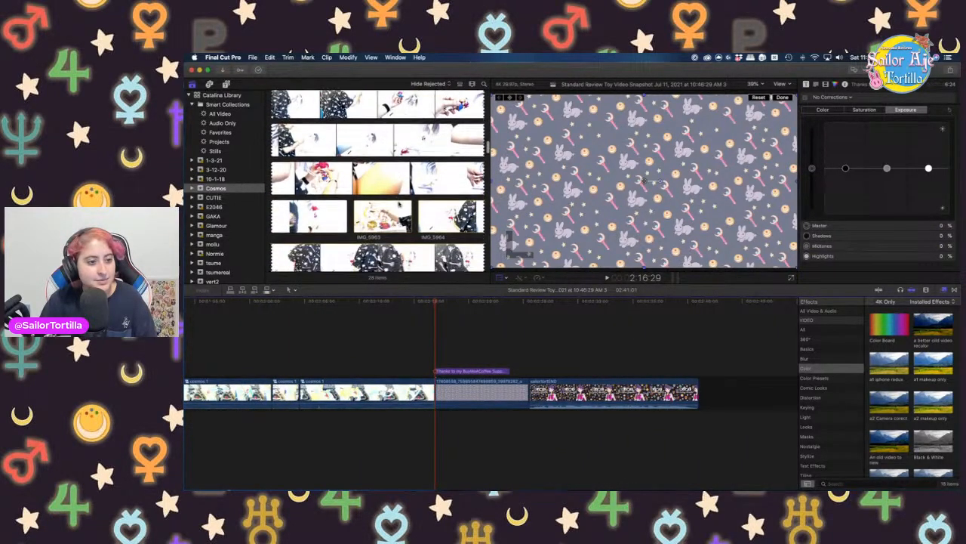
scroll(396, 145, down, 10)
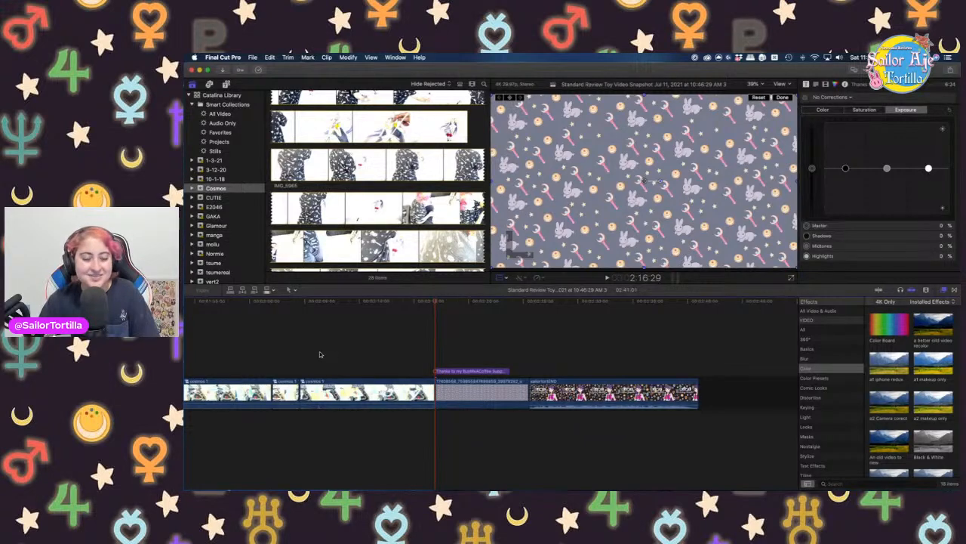
click(360, 345)
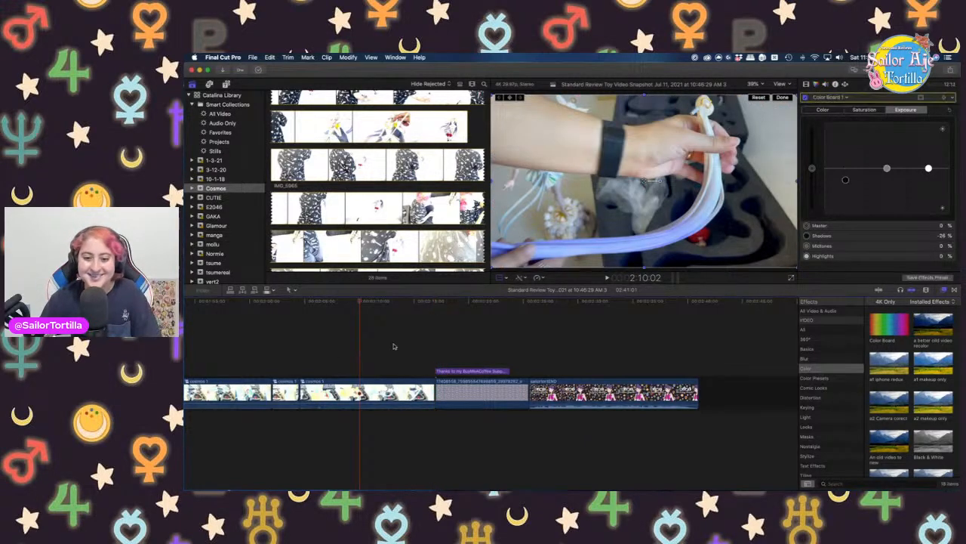
scroll(400, 347, left, 3)
click(472, 361)
click(484, 352)
scroll(419, 181, down, 5)
click(370, 201)
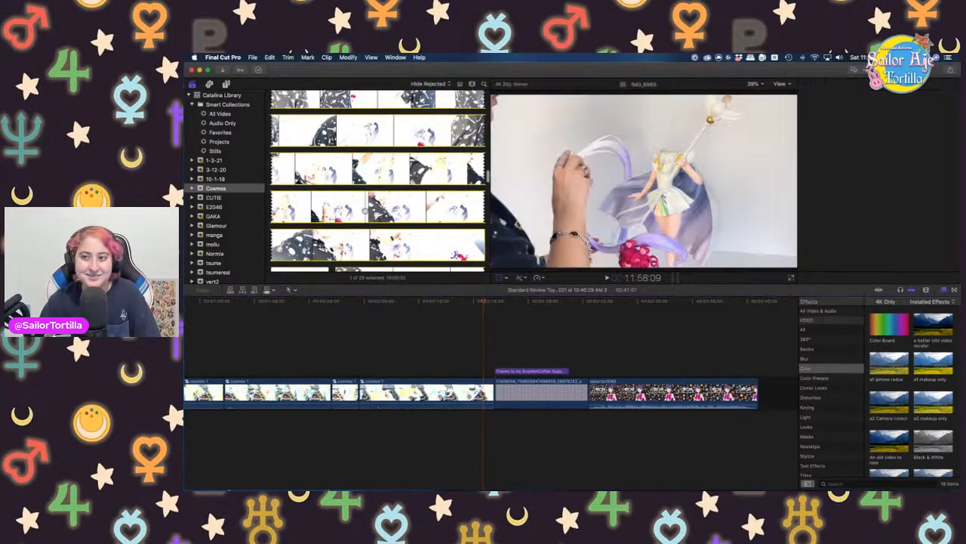
Go back through source clips IMG_5962 and IMG_5960 and preview IMG_5961 as the continuation of the figure assembly
scroll(366, 210, up, 3)
scroll(365, 210, up, 10)
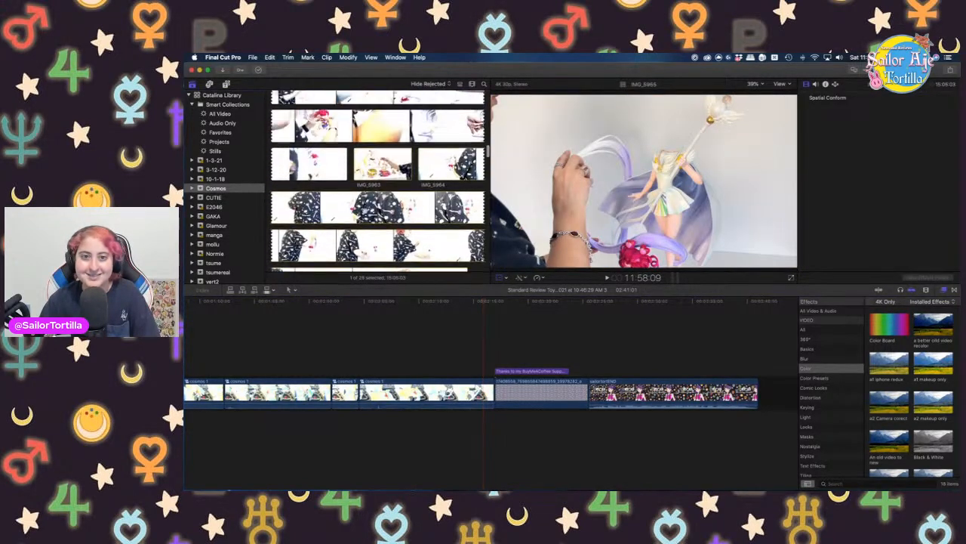
click(366, 210)
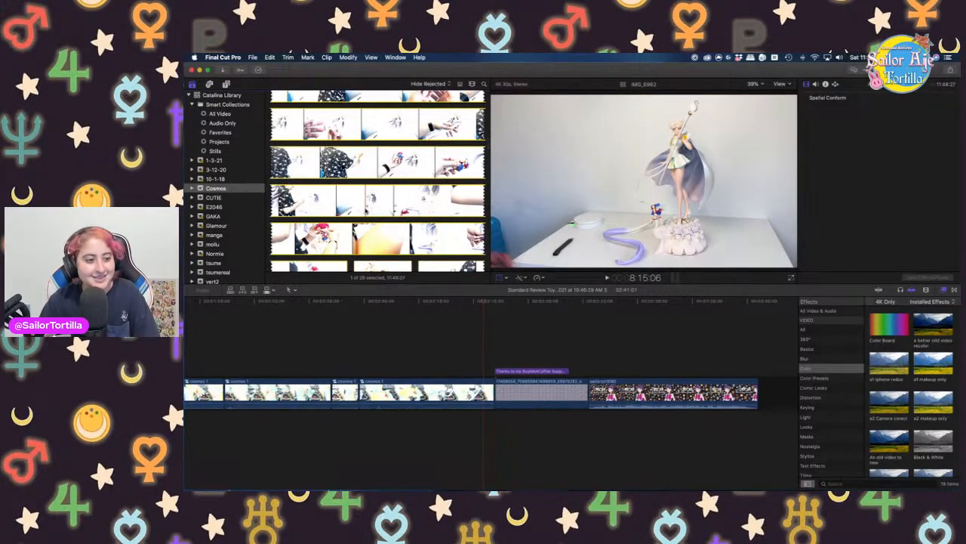
scroll(370, 200, up, 8)
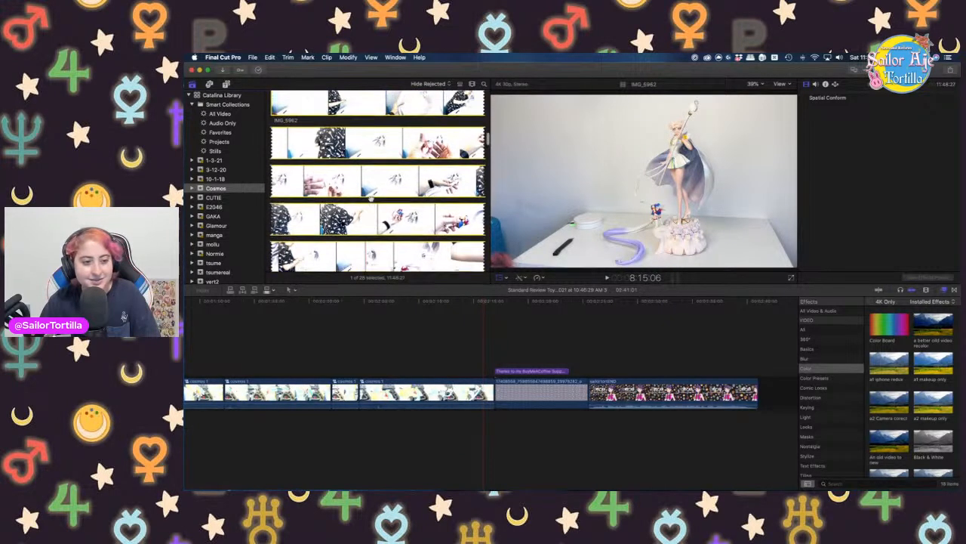
scroll(370, 198, up, 8)
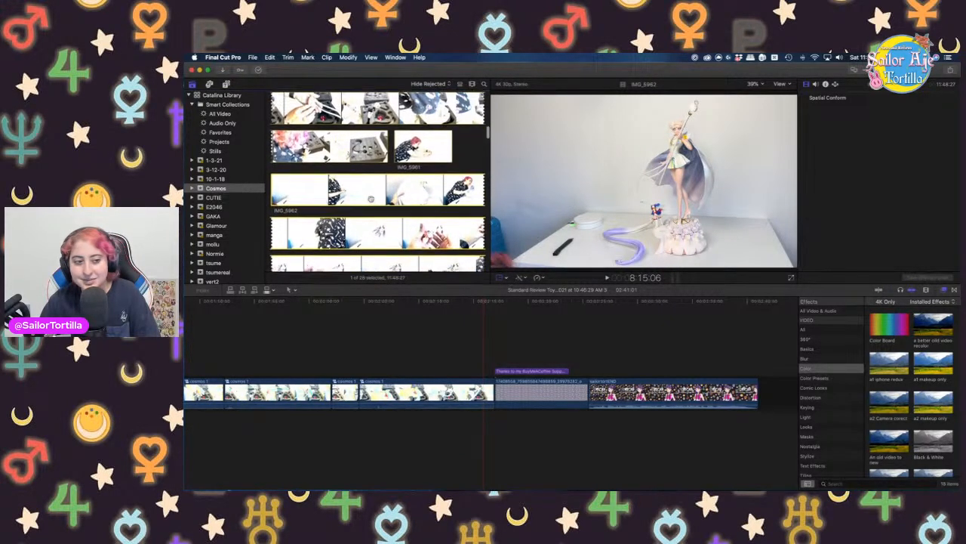
scroll(370, 198, up, 5)
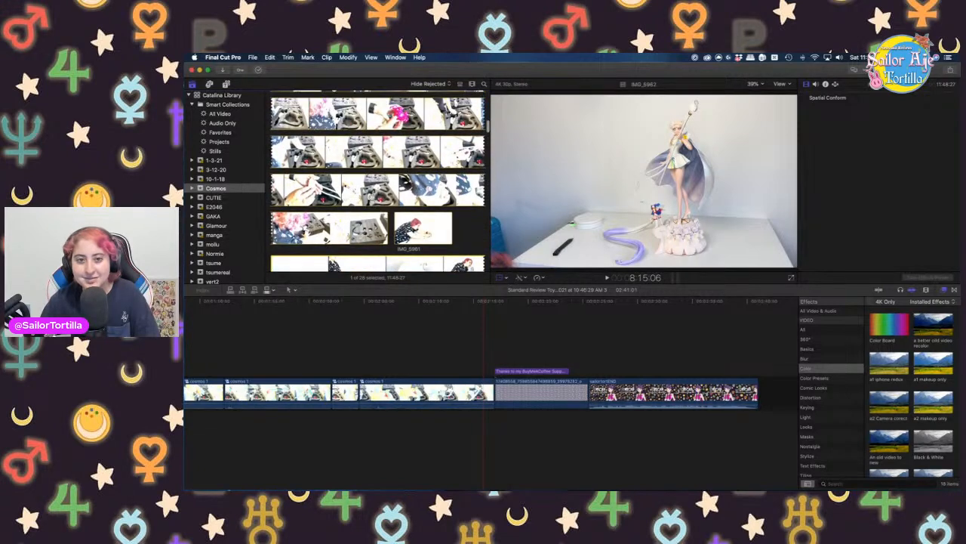
click(369, 199)
scroll(407, 226, up, 6)
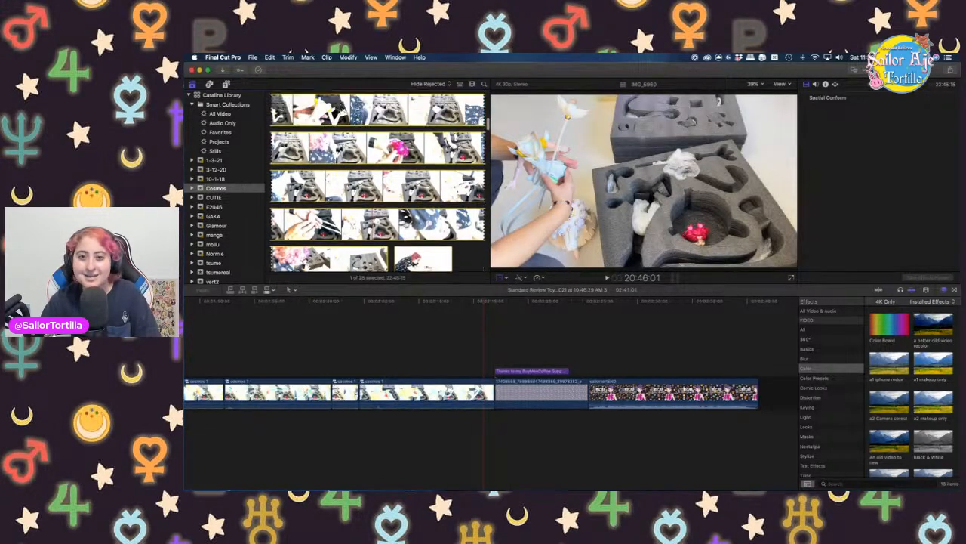
click(420, 264)
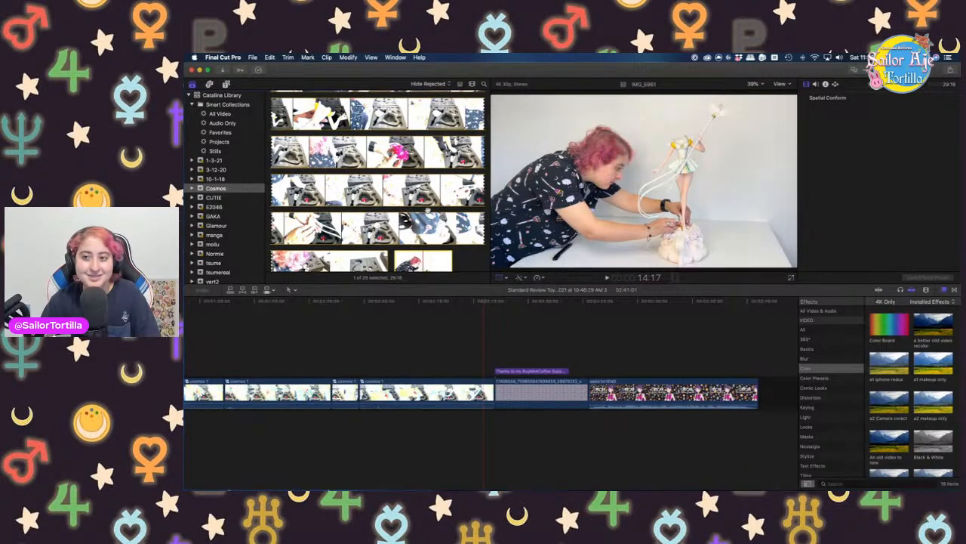
scroll(409, 234, down, 3)
scroll(425, 231, down, 2)
scroll(423, 230, down, 1)
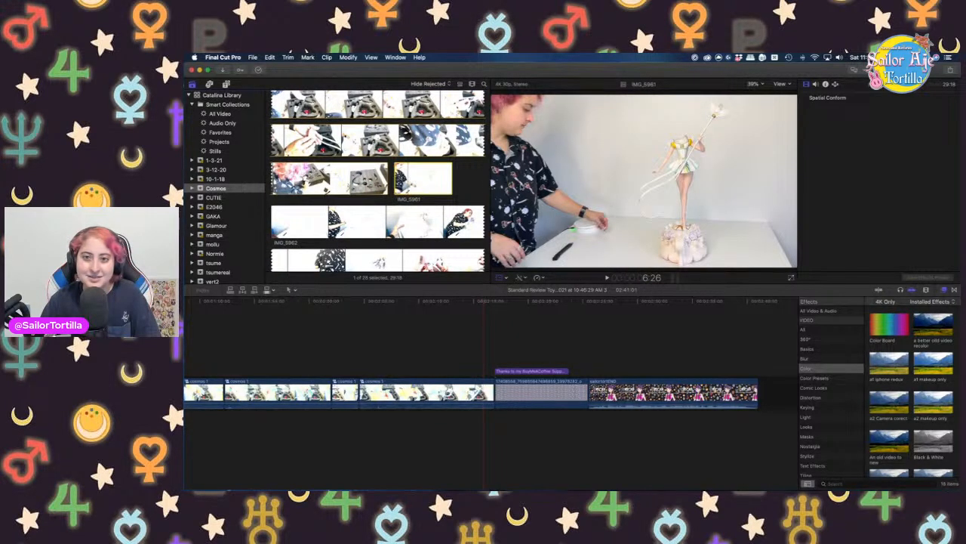
scroll(354, 182, up, 1)
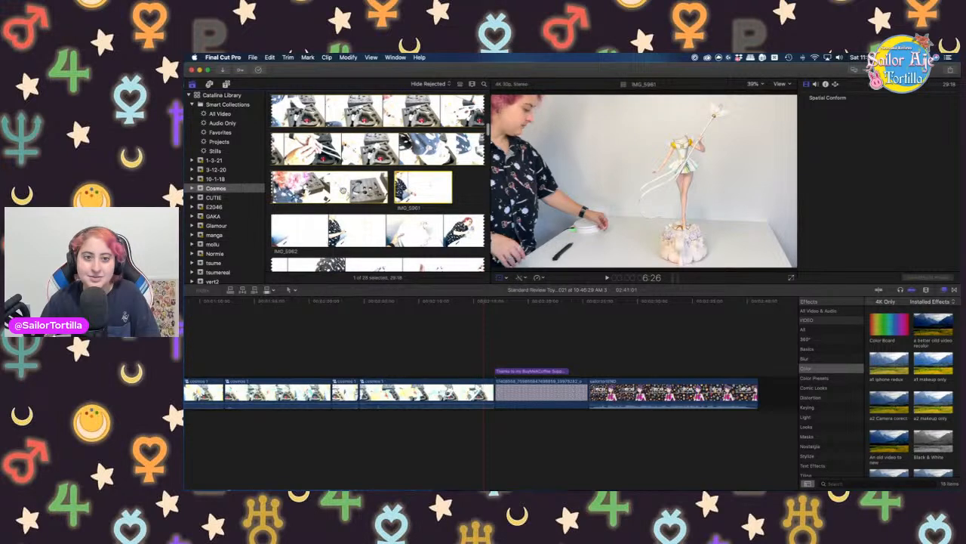
click(344, 190)
click(408, 189)
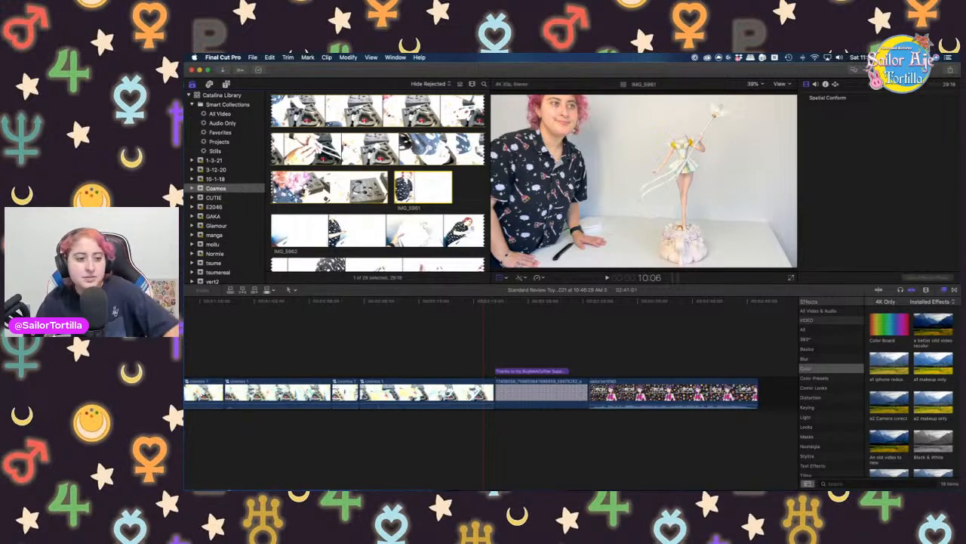
Review the last seconds of the hair part close-up on the timeline, up to the 2:16:29 cut
click(425, 374)
click(457, 366)
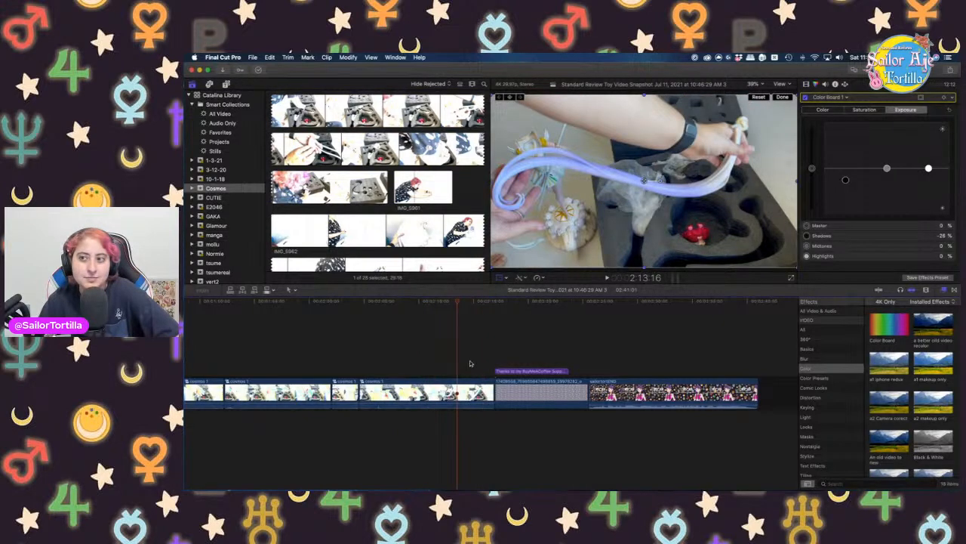
click(384, 360)
click(455, 356)
click(465, 358)
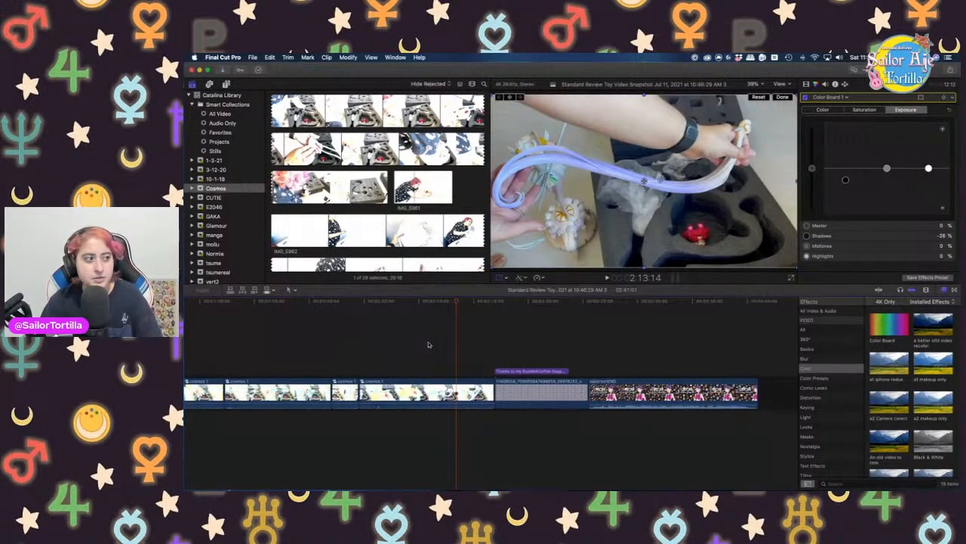
click(475, 345)
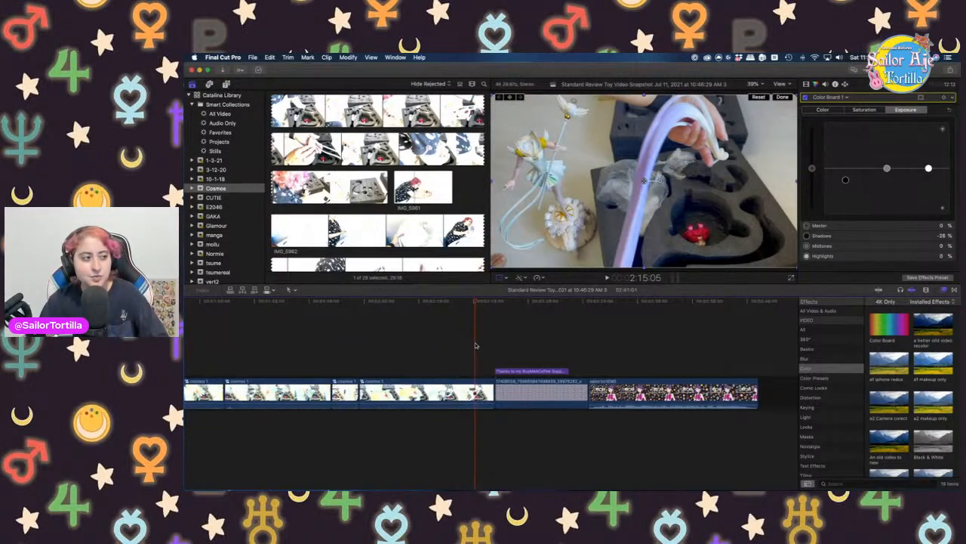
click(495, 353)
click(478, 350)
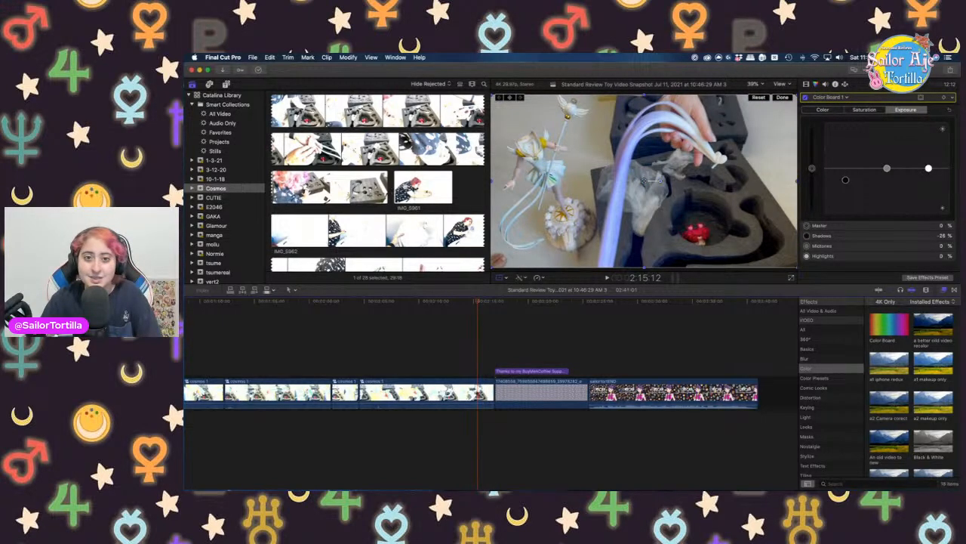
Select the Cosmos source clips from IMG_5961 onward and insert them in the timeline directly after the hair part close-up
click(407, 187)
scroll(406, 187, down, 8)
scroll(406, 188, down, 10)
scroll(405, 187, down, 4)
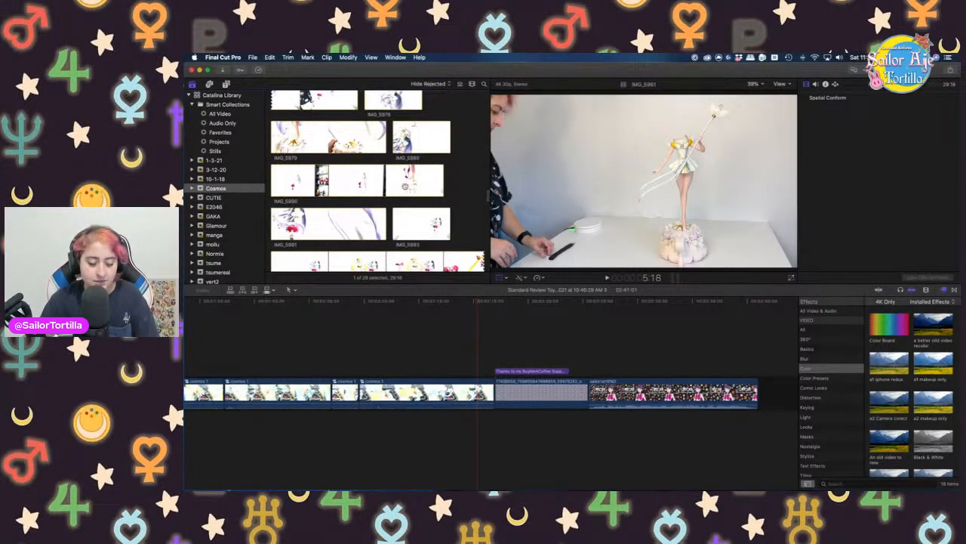
click(405, 186)
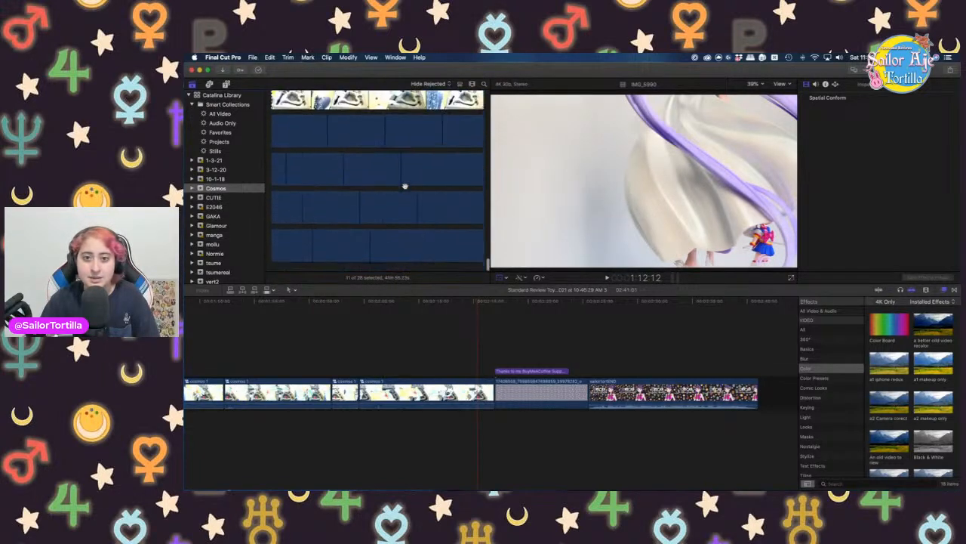
key(super+a)
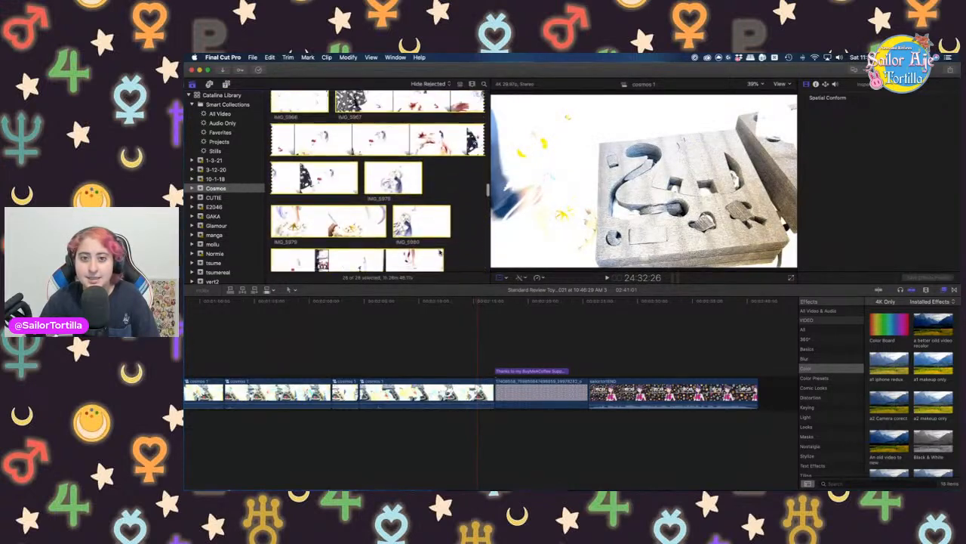
scroll(441, 253, up, 10)
scroll(439, 250, up, 8)
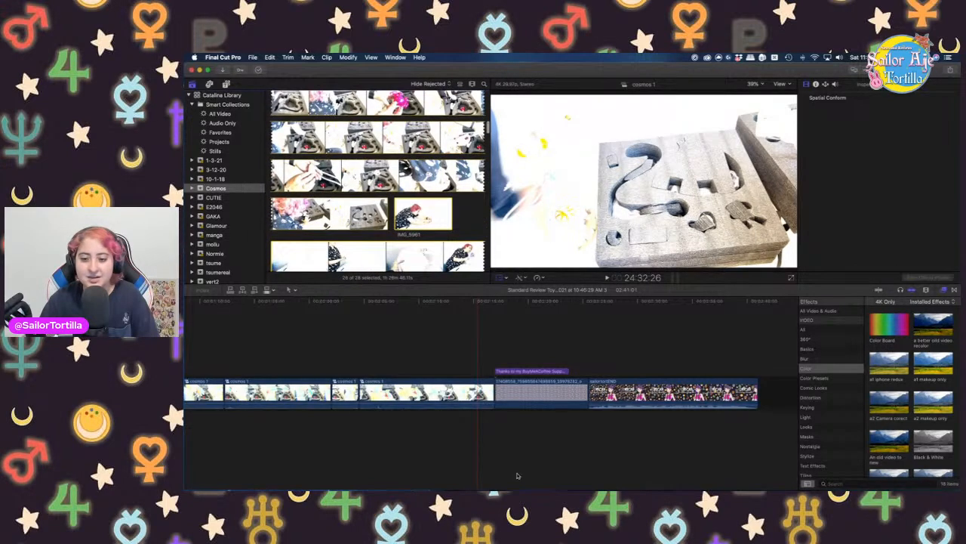
drag(427, 215, 499, 404)
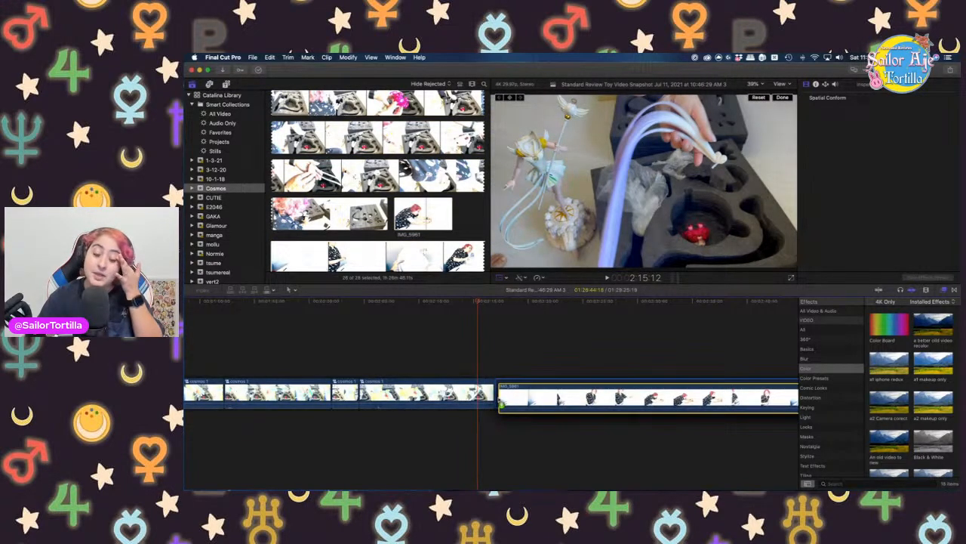
drag(501, 405, 500, 404)
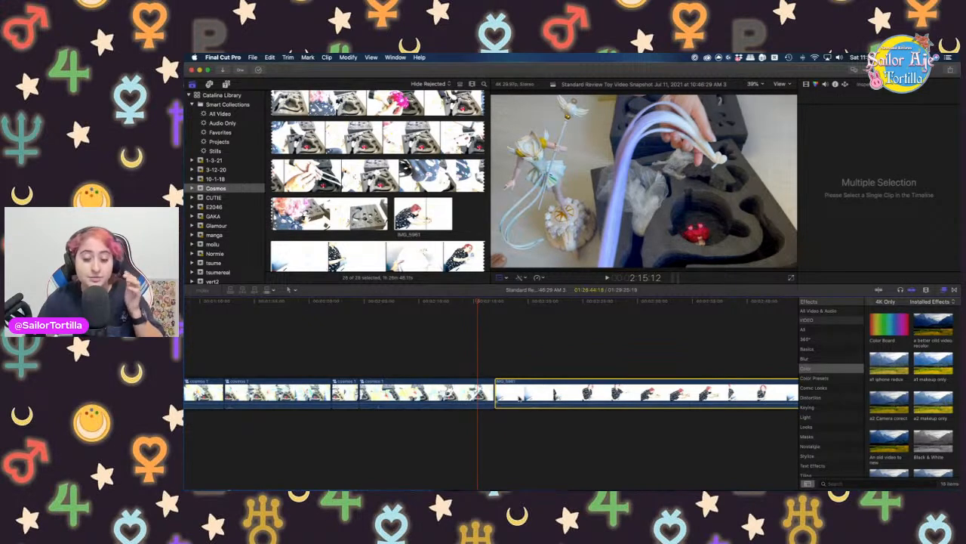
Combine the inserted clips into a compound clip named "HDR Edits" in the Cosmos event
right_click(521, 397)
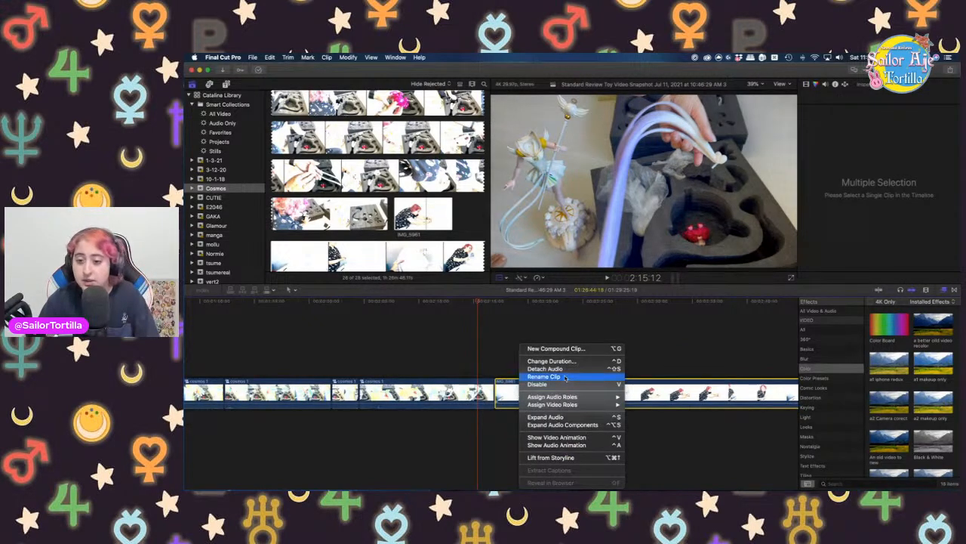
click(574, 349)
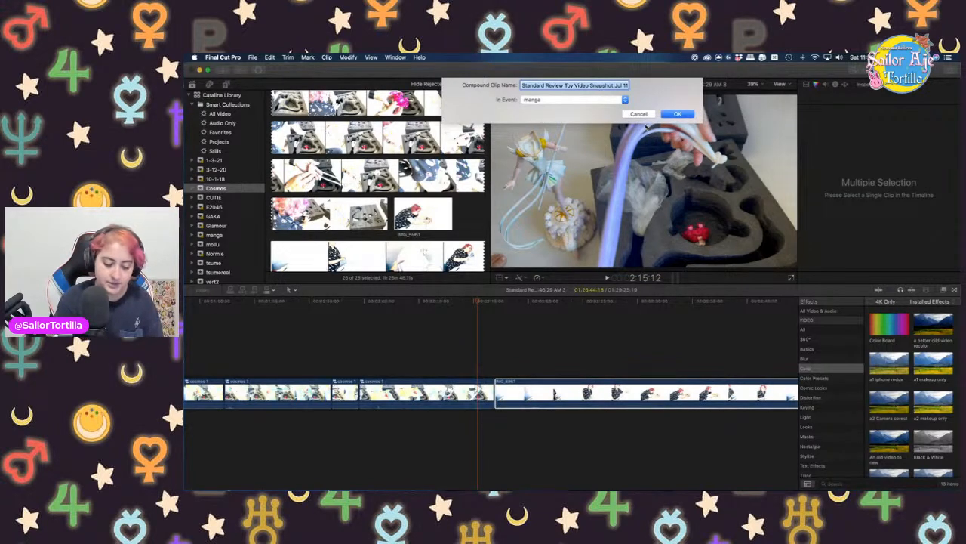
text(HDR Edits)
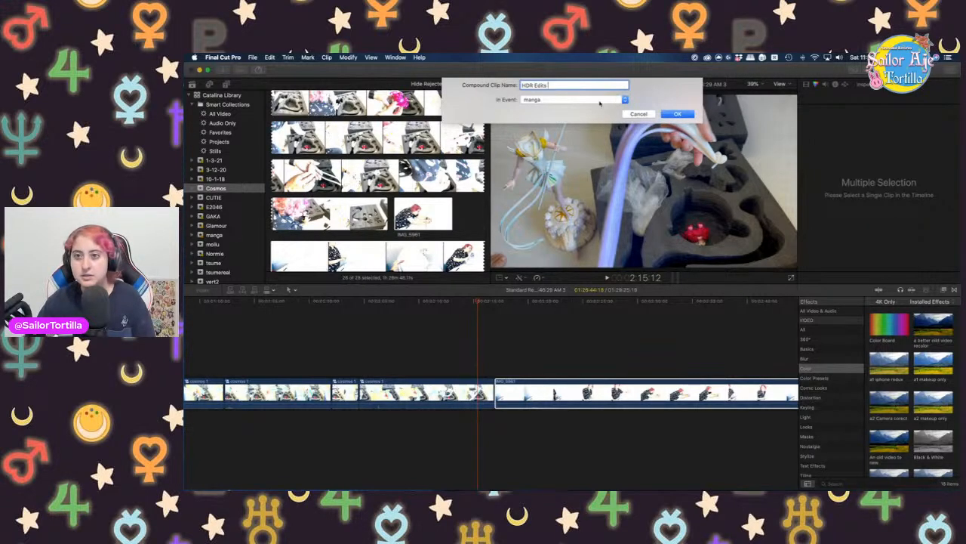
click(625, 98)
scroll(574, 98, up, 3)
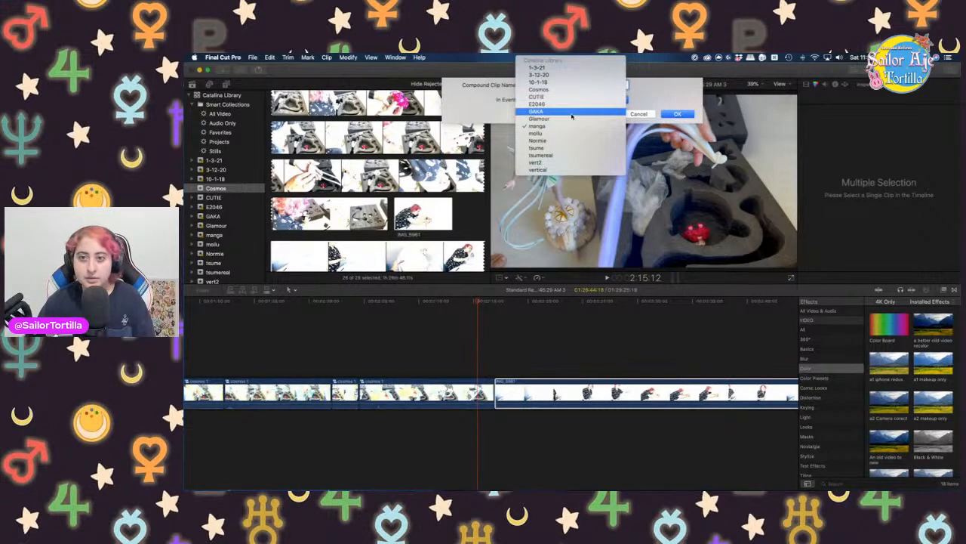
click(566, 89)
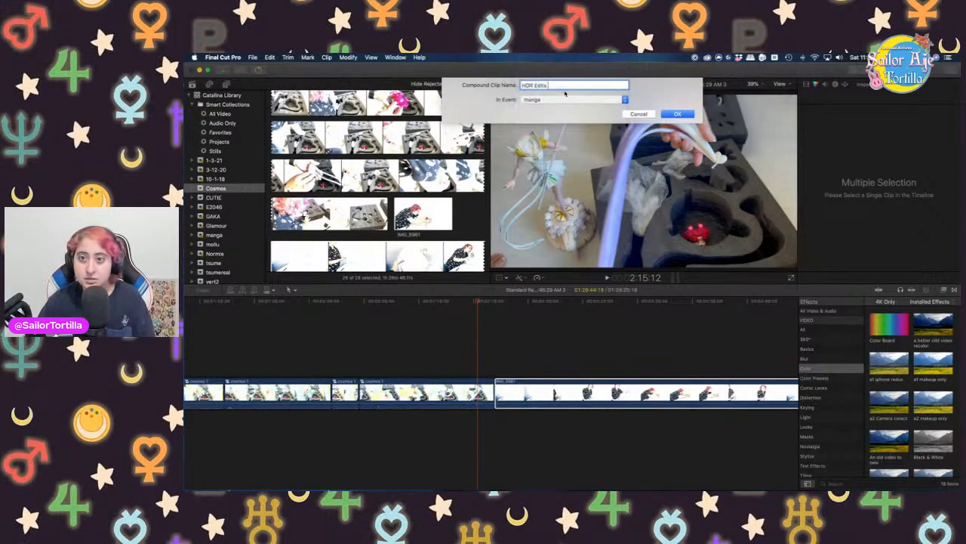
click(677, 113)
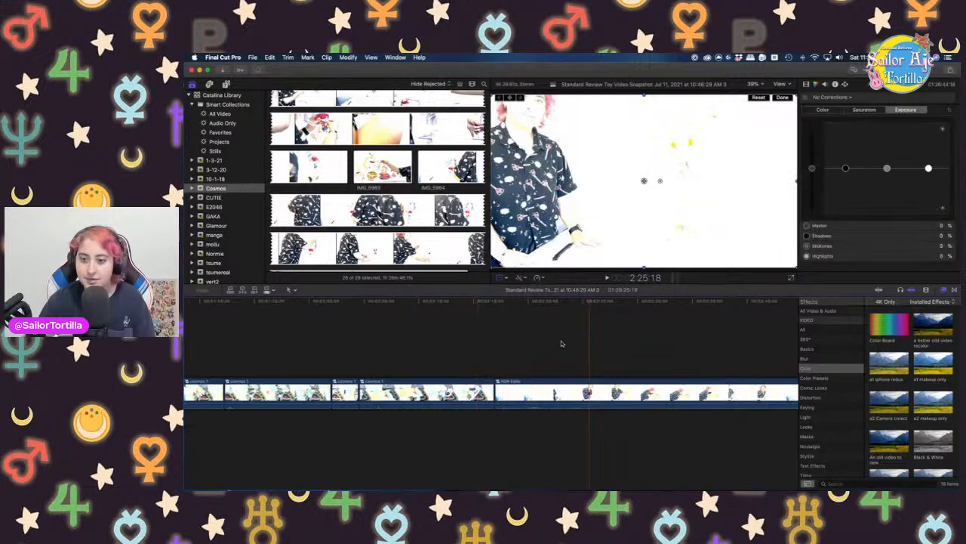
Apply the HDR Tools effect to the HDR Edits compound clip and choose the mode HLG to PQ (Rec. 2100)
click(597, 348)
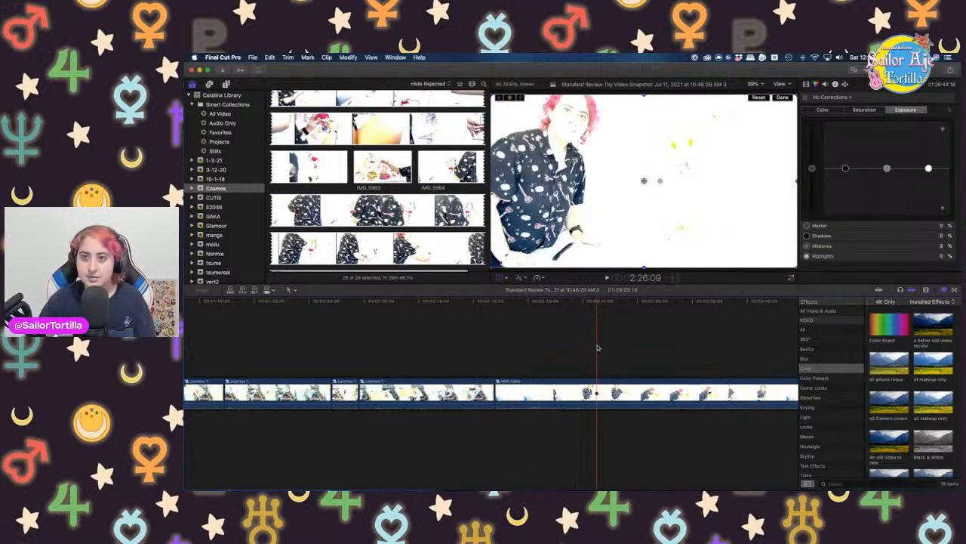
click(608, 403)
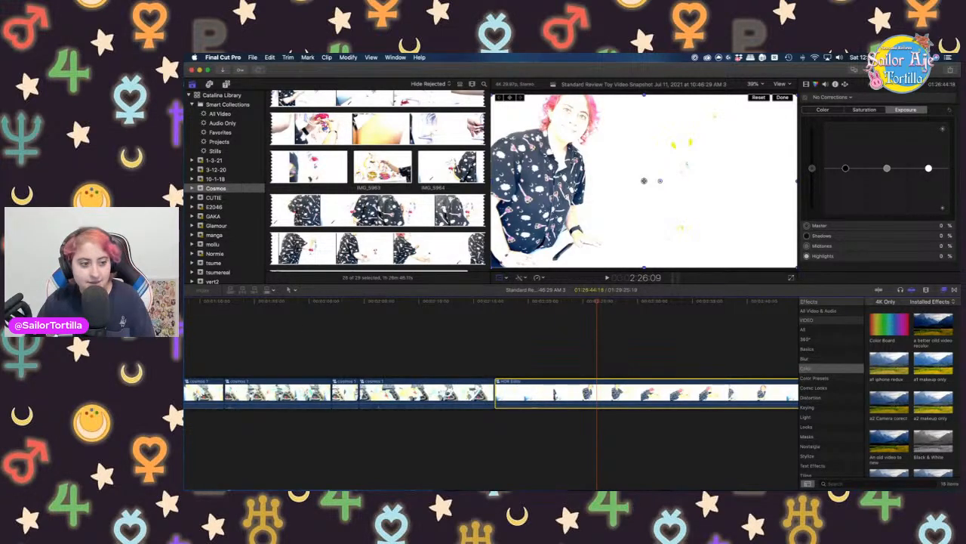
scroll(543, 352, right, 3)
scroll(557, 348, right, 2)
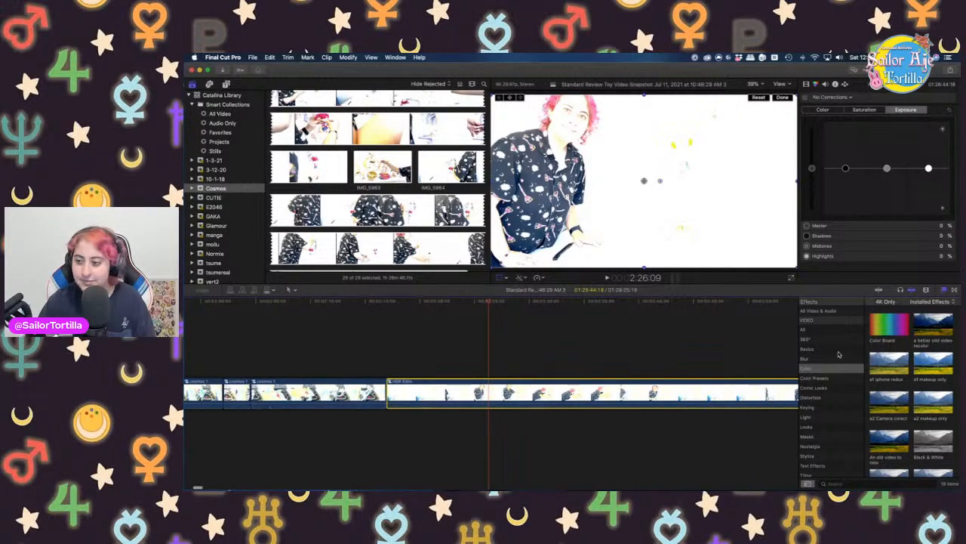
scroll(905, 385, down, 1)
scroll(905, 385, down, 5)
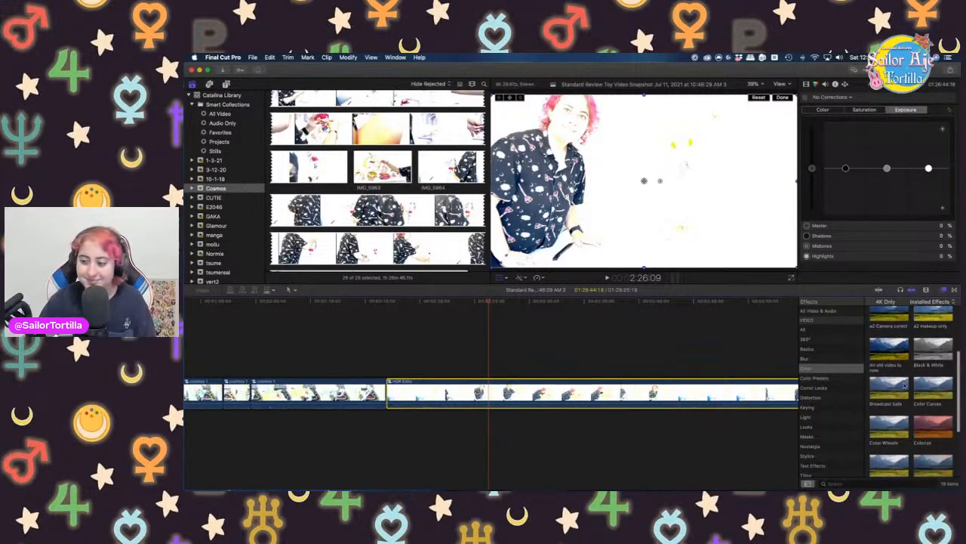
click(912, 427)
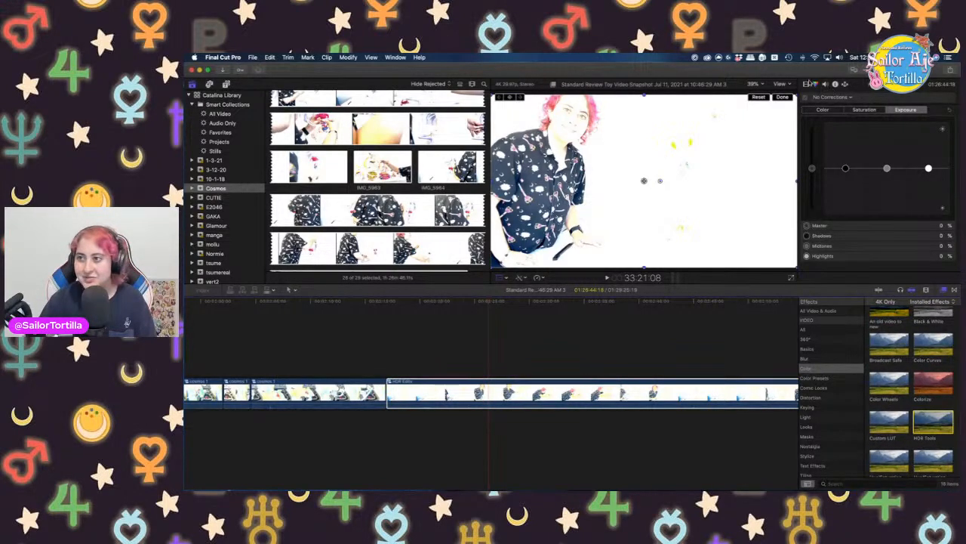
click(807, 84)
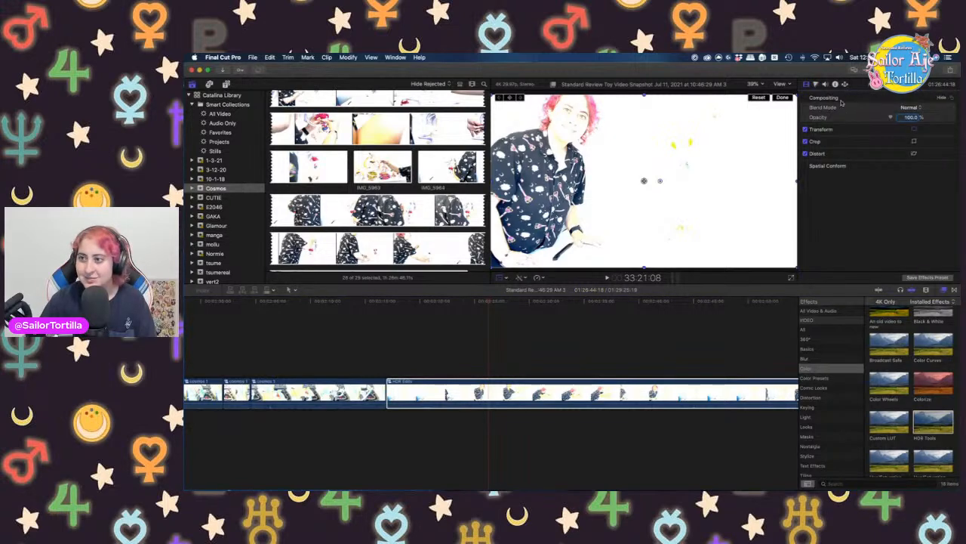
click(560, 391)
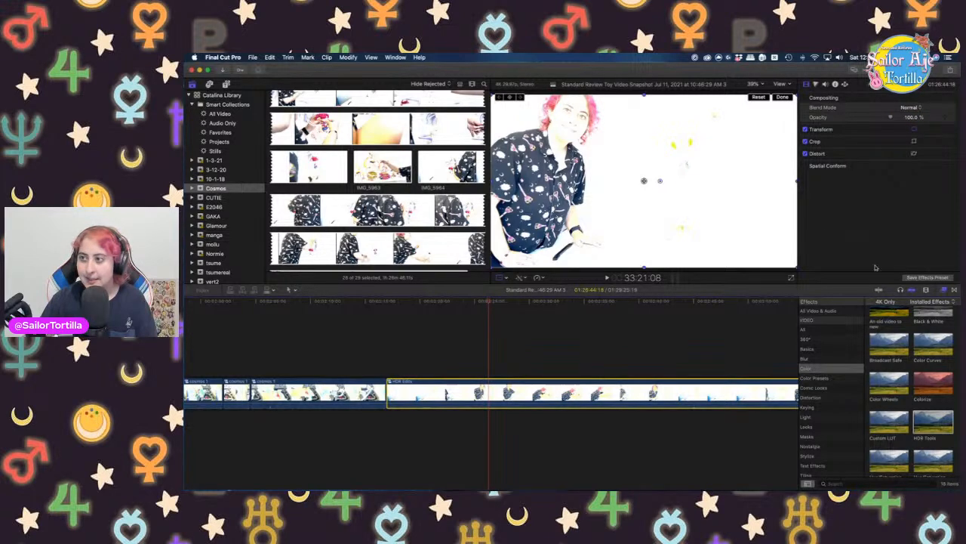
double_click(934, 423)
click(897, 118)
click(897, 132)
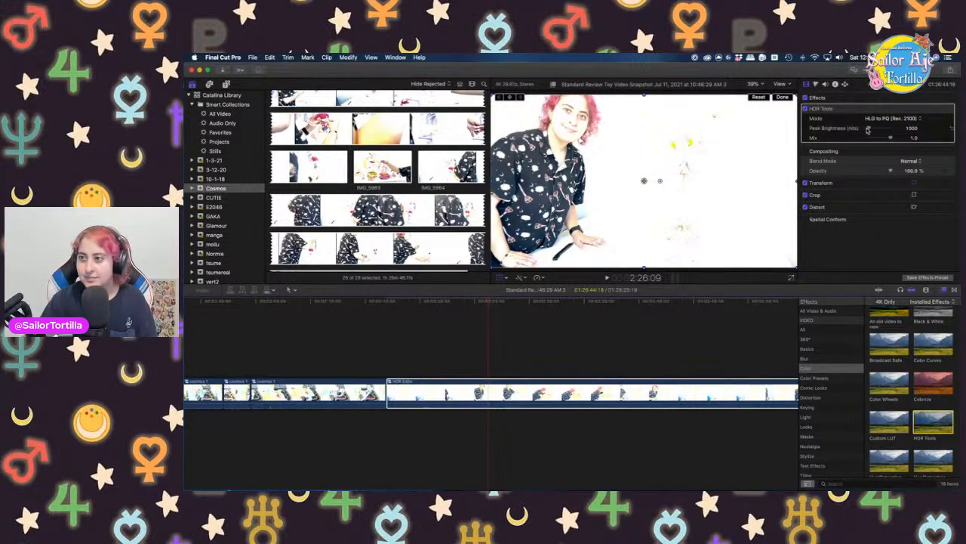
Lower the Shadows exposure of the HDR Edits clip to -20% with the color board
click(814, 84)
drag(845, 167, 846, 177)
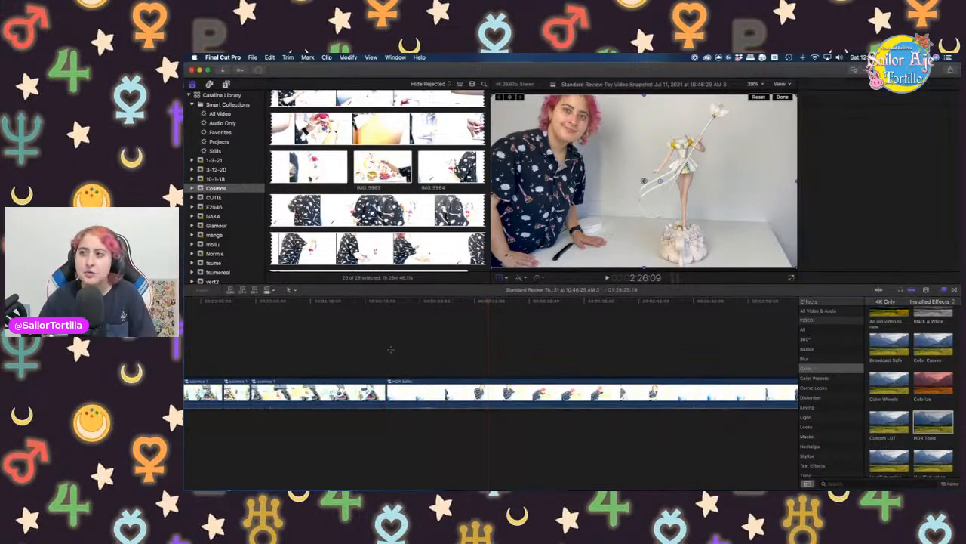
Cut the HDR Edits clip where the presenter is in place beside the figure and delete the opening before it
click(391, 352)
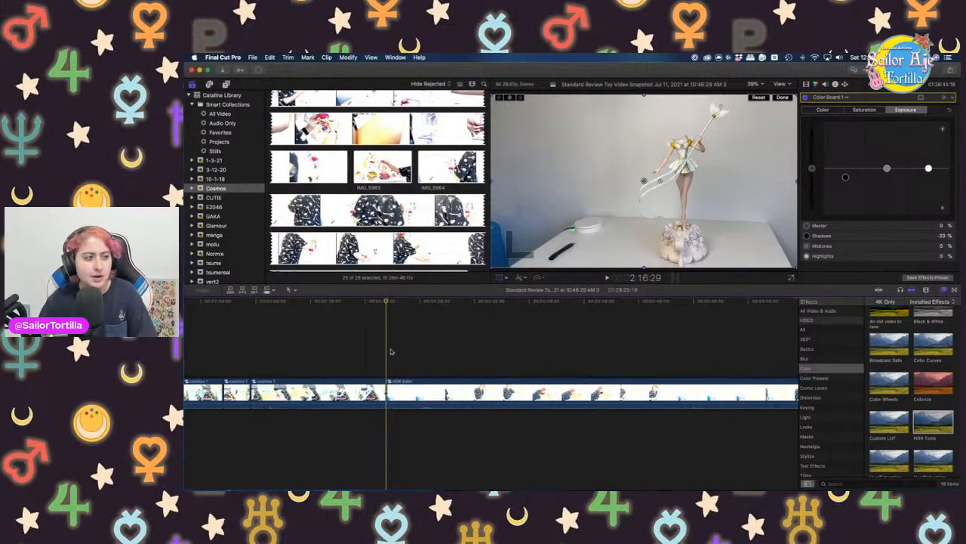
key(space)
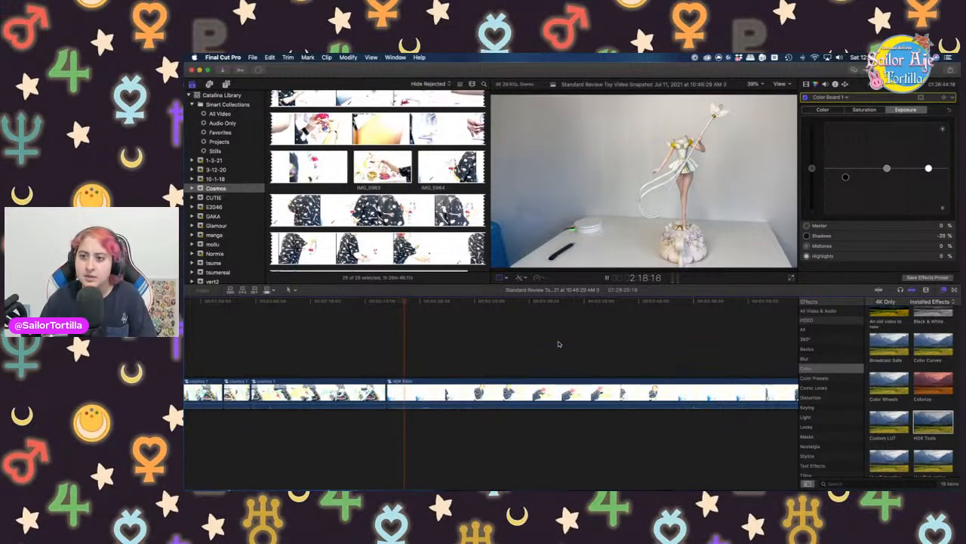
click(487, 354)
key(space)
click(485, 354)
key(super+b)
click(445, 394)
key(Delete)
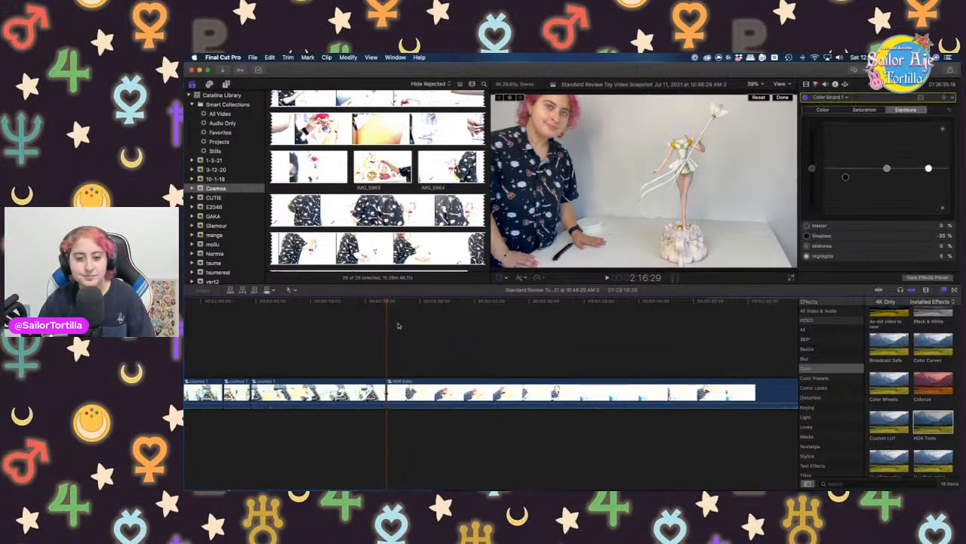
Play the presenter's work on the figure base and split the HDR Edits clip at 2:21:01
key(space)
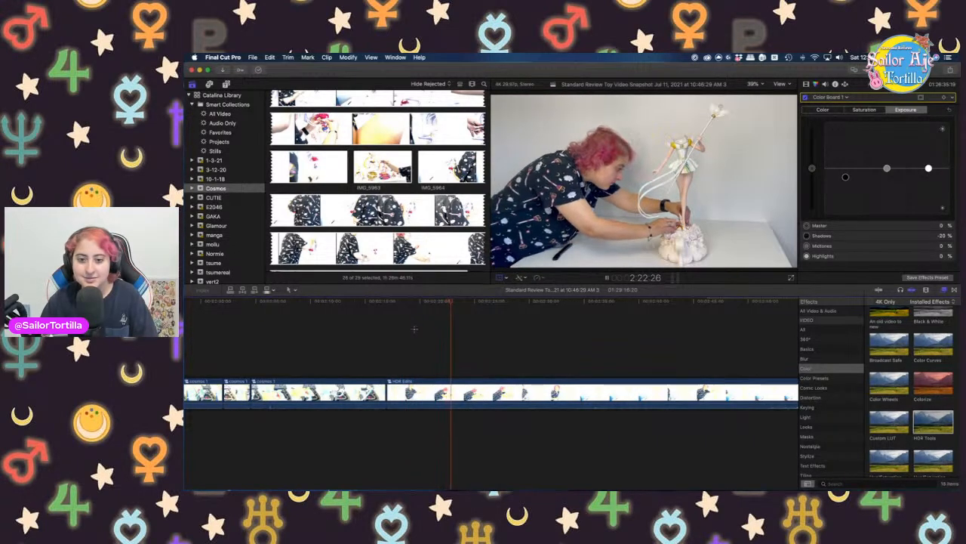
click(413, 330)
key(space)
key(super+b)
Split the clip at 3:10:16, where the cape part is being unwrapped, and delete the footage between 2:21:01 and this cut
scroll(615, 369, right, 10)
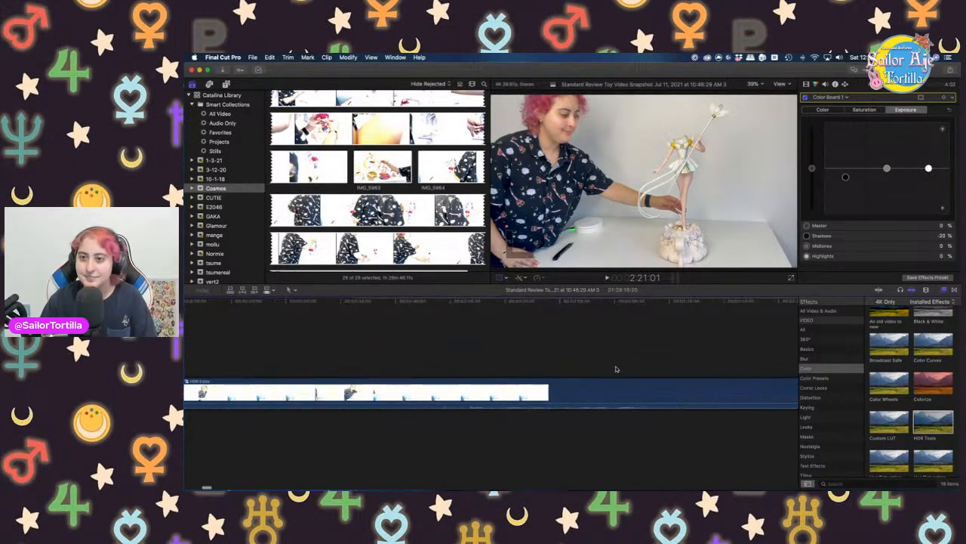
click(451, 322)
click(615, 337)
scroll(597, 340, right, 5)
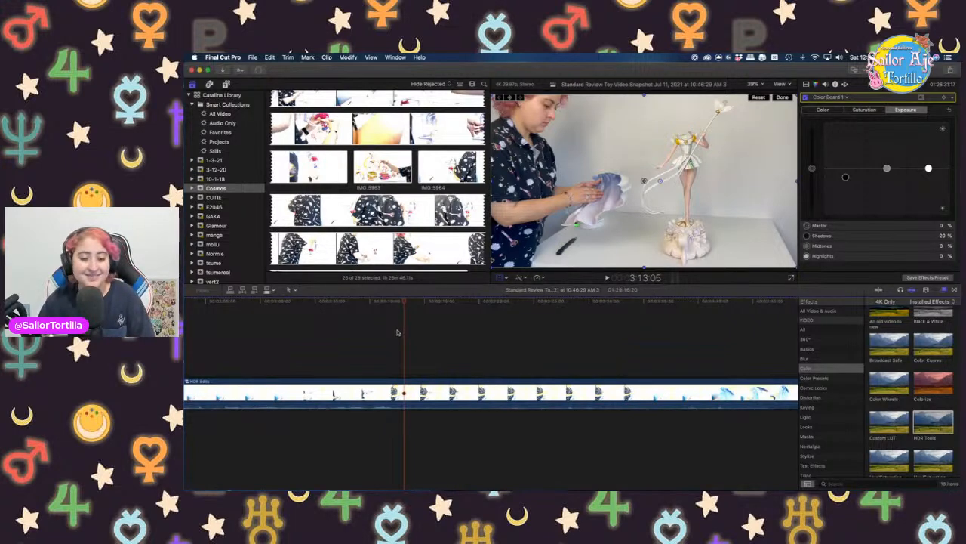
click(397, 332)
click(376, 334)
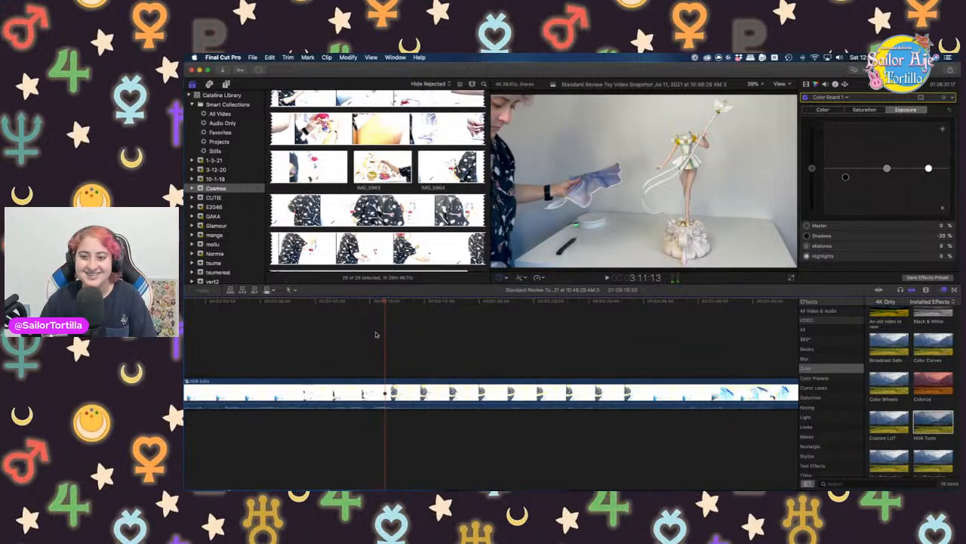
key(shift+t)
click(331, 396)
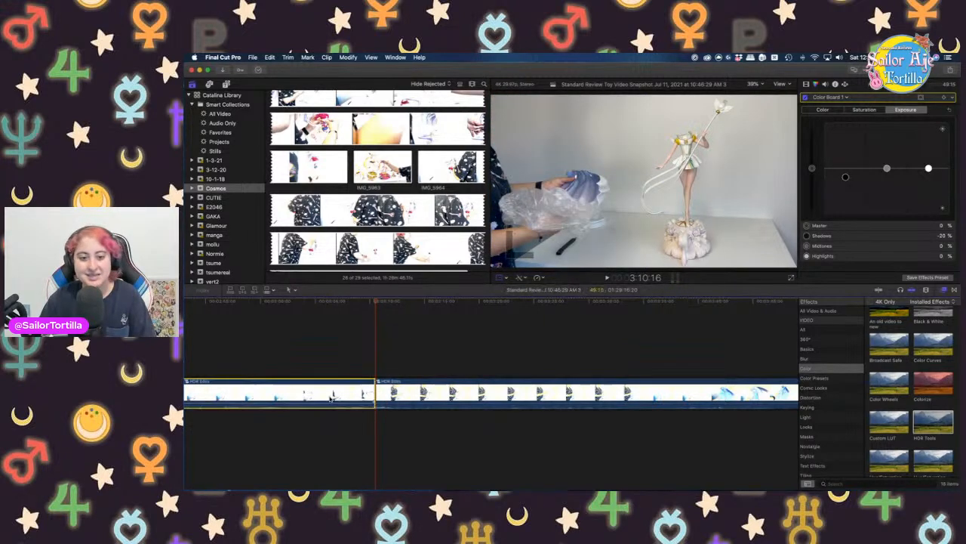
key(Delete)
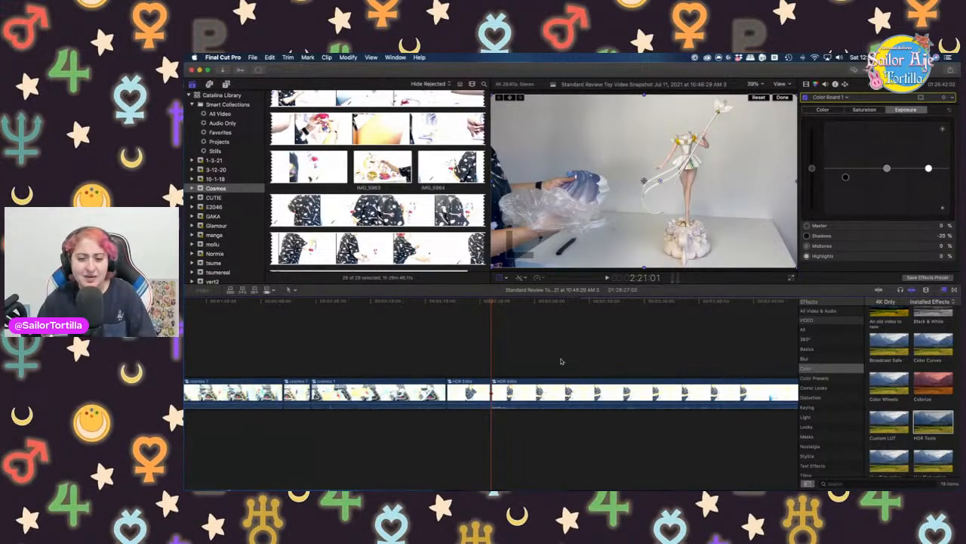
Review the presenter handling the unwrapped cape part and split the clip at 2:26:11
key(space)
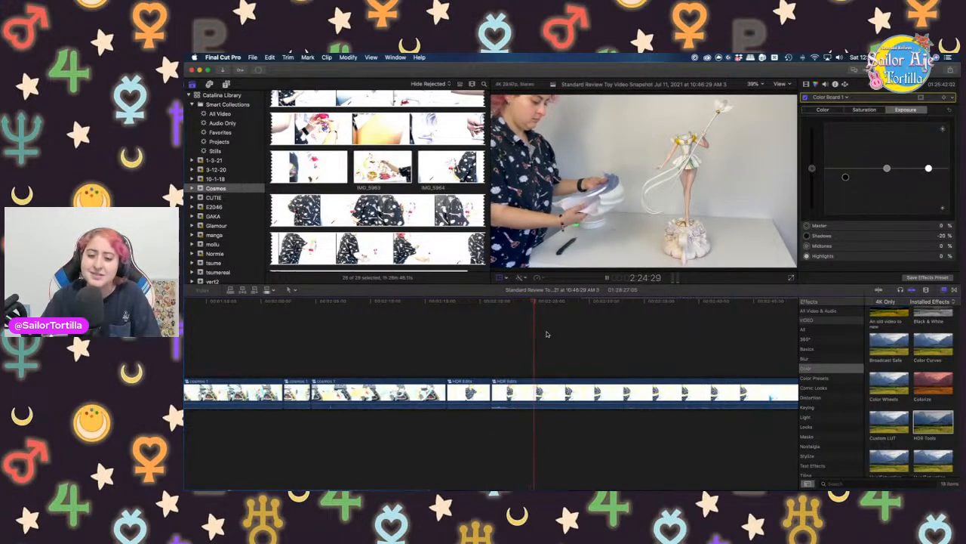
click(593, 352)
click(524, 343)
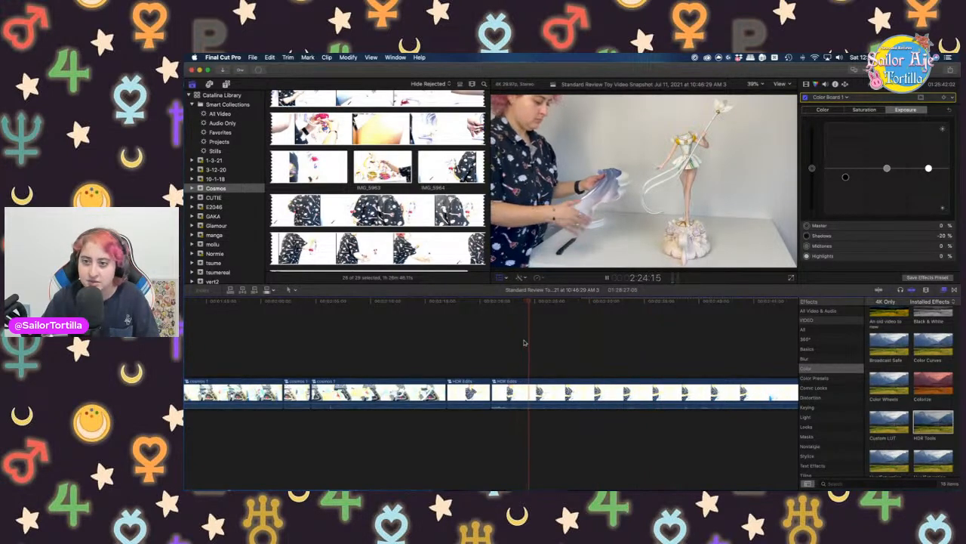
key(space)
key(super+b)
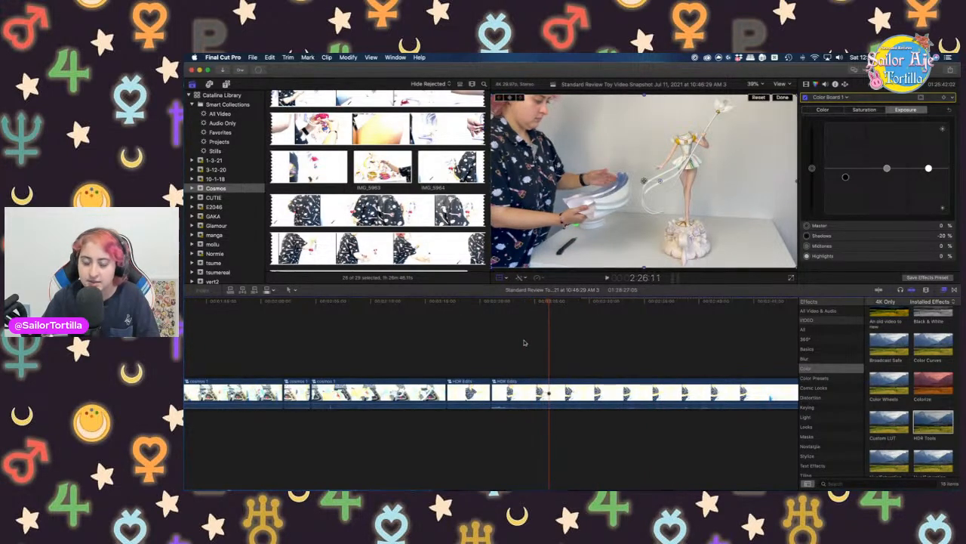
Replay the cape part being held up, step back frame by frame and split the clip at 2:22:11
click(496, 346)
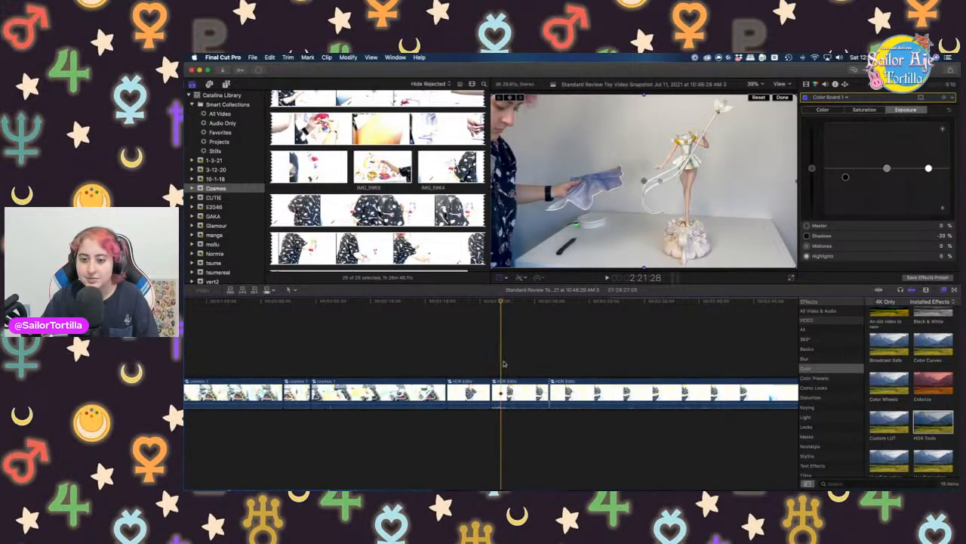
click(507, 365)
key(space)
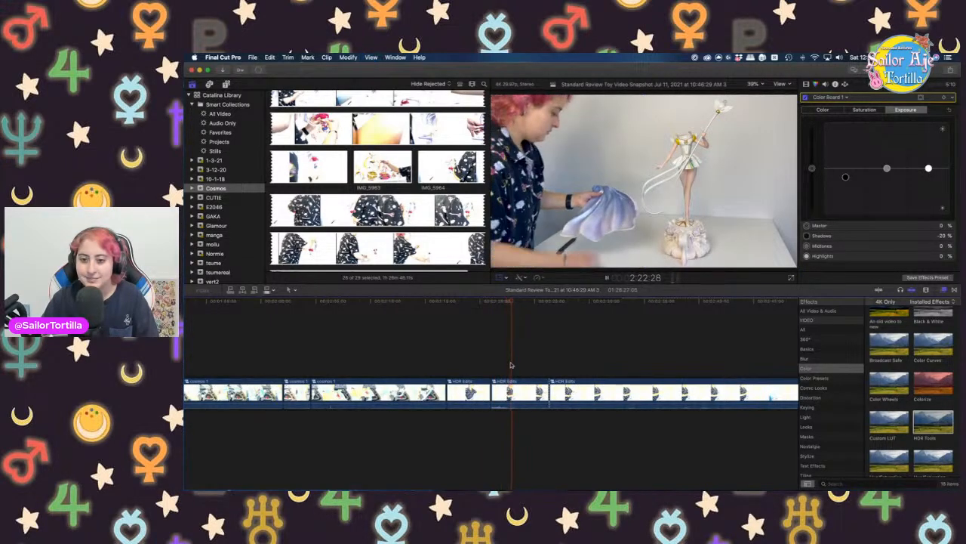
key(Left)
key(Left)
key(Left)
key(Left)
key(Left)
key(Left)
key(Left)
key(Left)
key(Left)
key(Left)
key(Left)
key(Left)
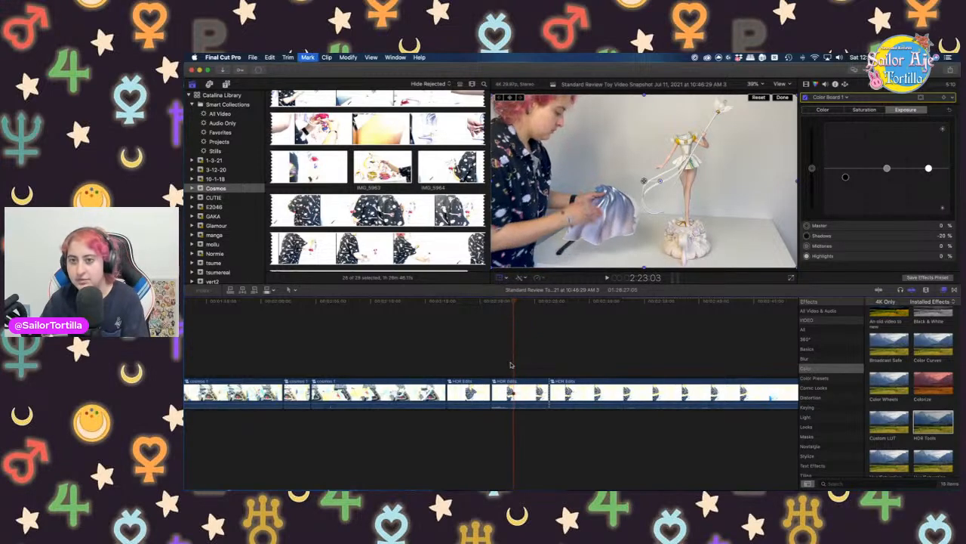
key(Left)
key(Left)
key(Left)
key(Left)
key(Left)
key(Left)
key(Left)
key(Left)
key(Left)
key(Left)
key(Left)
key(Left)
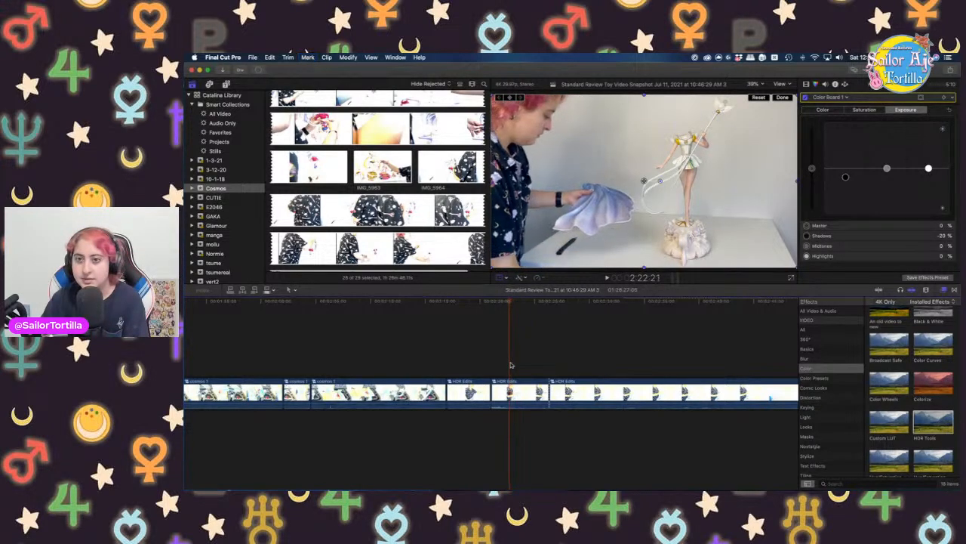
key(Left)
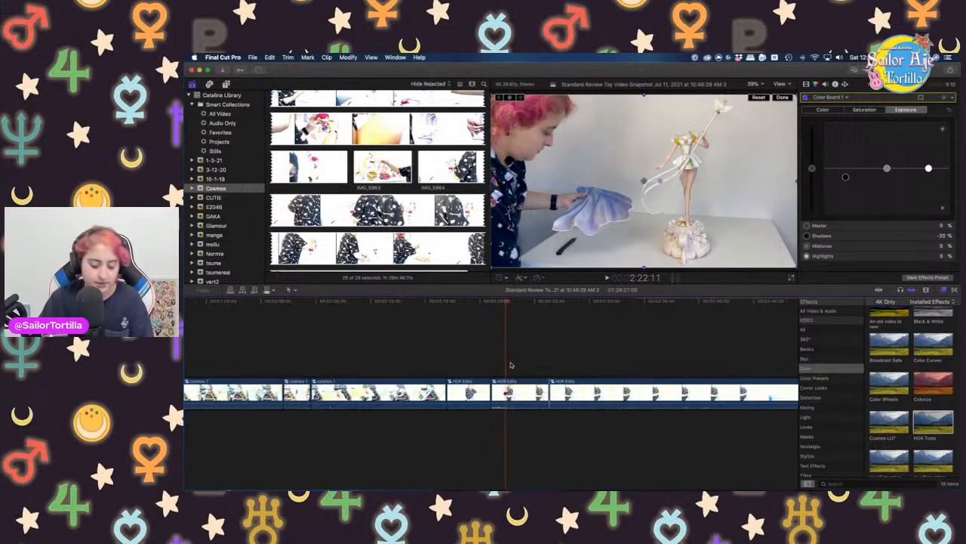
Enlarge and reposition the segment from 2:22:11 to 2:26:11 so the hands holding the cape part fill the frame
click(518, 387)
key(space)
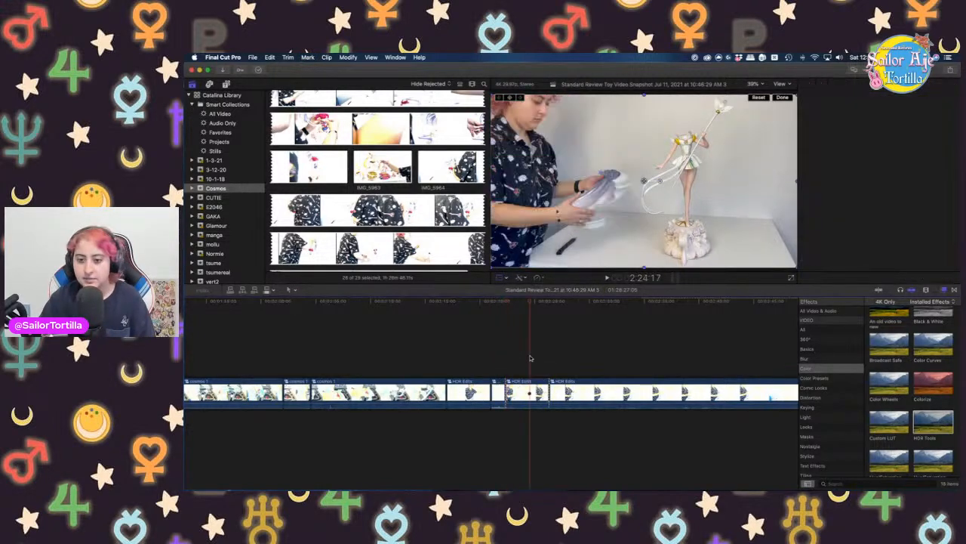
drag(796, 268, 932, 344)
drag(626, 221, 695, 205)
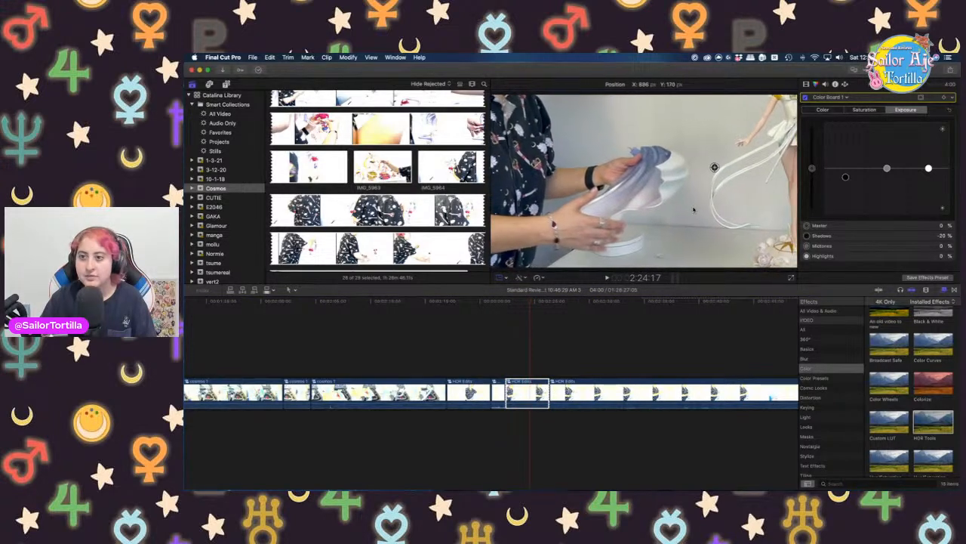
Review the footage after the enlarged segment, split at the blue cape close-up at 2:51:28 and delete the stretch leading up to it
click(516, 353)
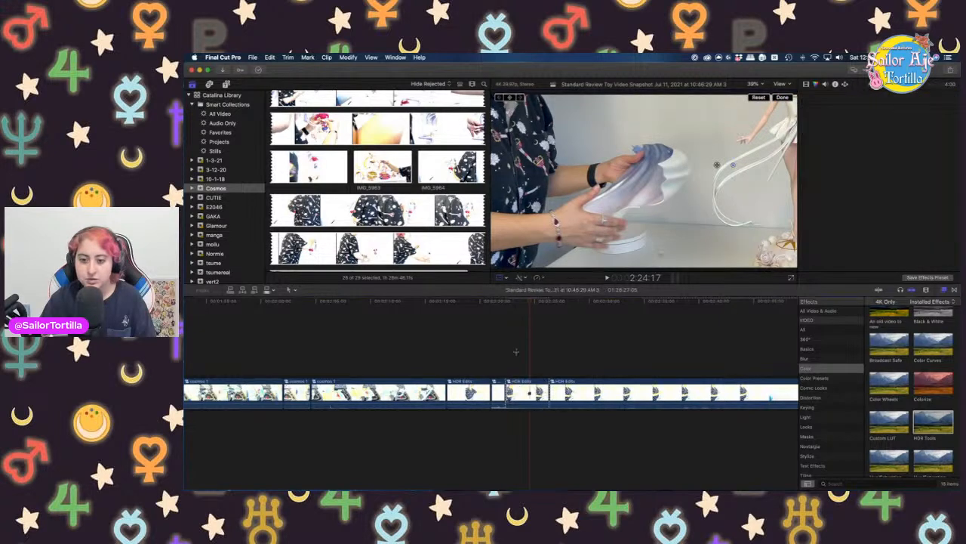
key(space)
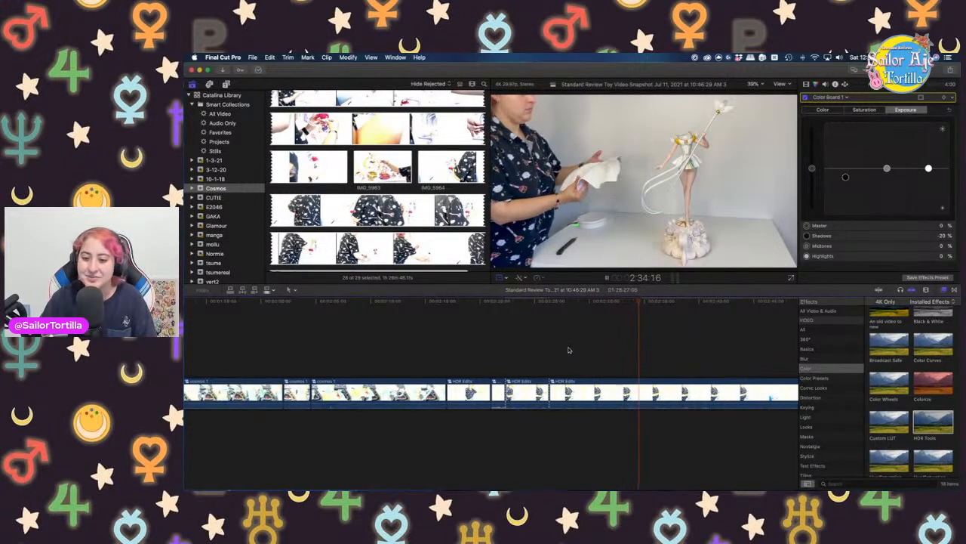
click(529, 355)
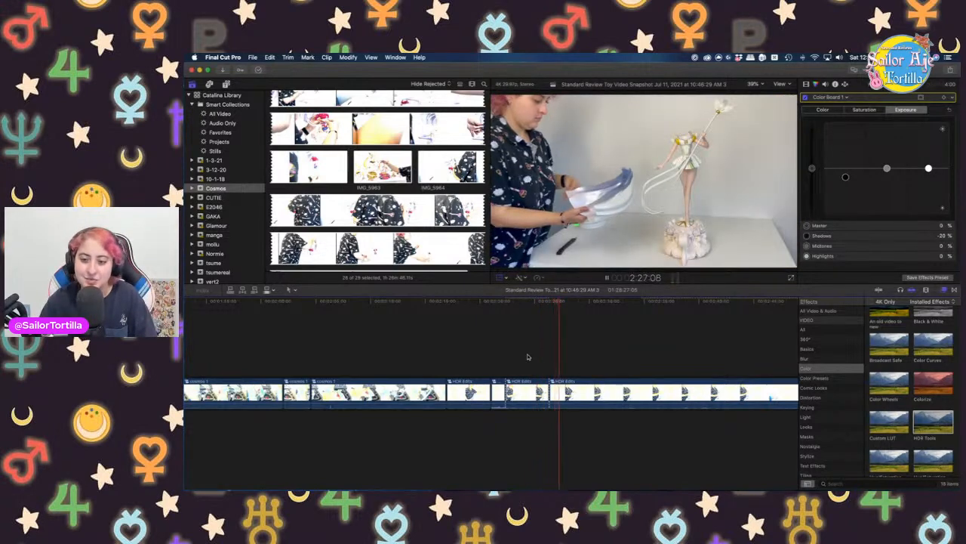
click(635, 345)
key(space)
scroll(634, 345, right, 9)
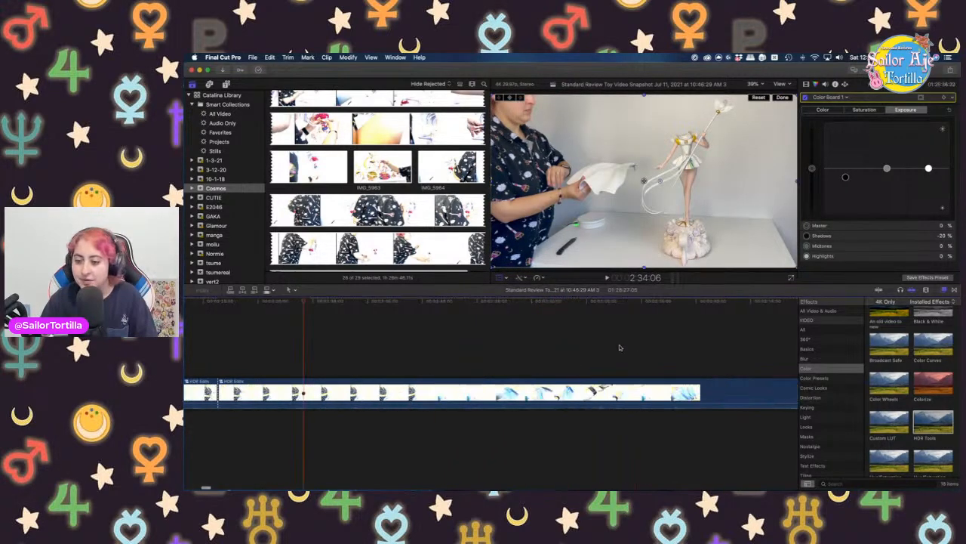
click(549, 351)
click(498, 351)
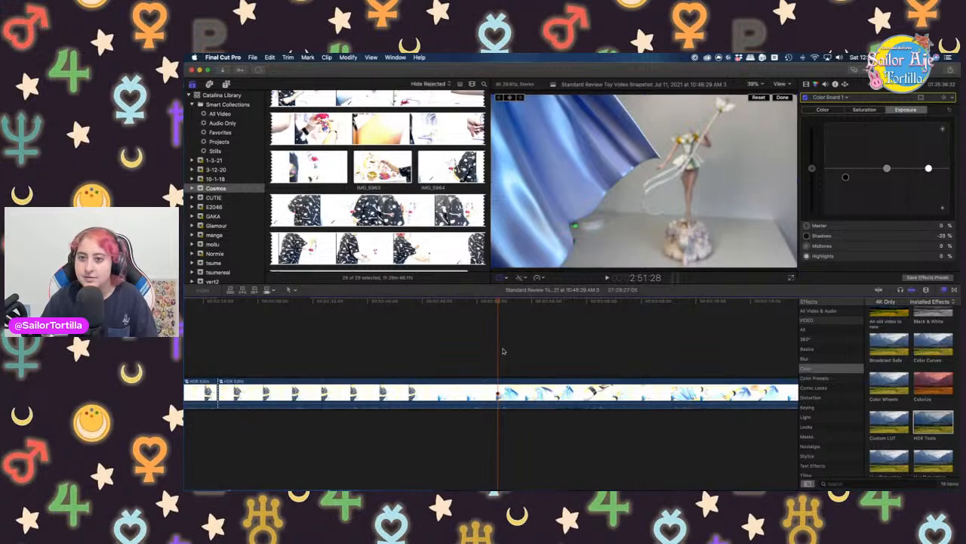
key(super+b)
click(456, 389)
key(Delete)
Play the blue cape footage following the last cut and split the clip at 2:33:04
scroll(274, 355, left, 1)
key(space)
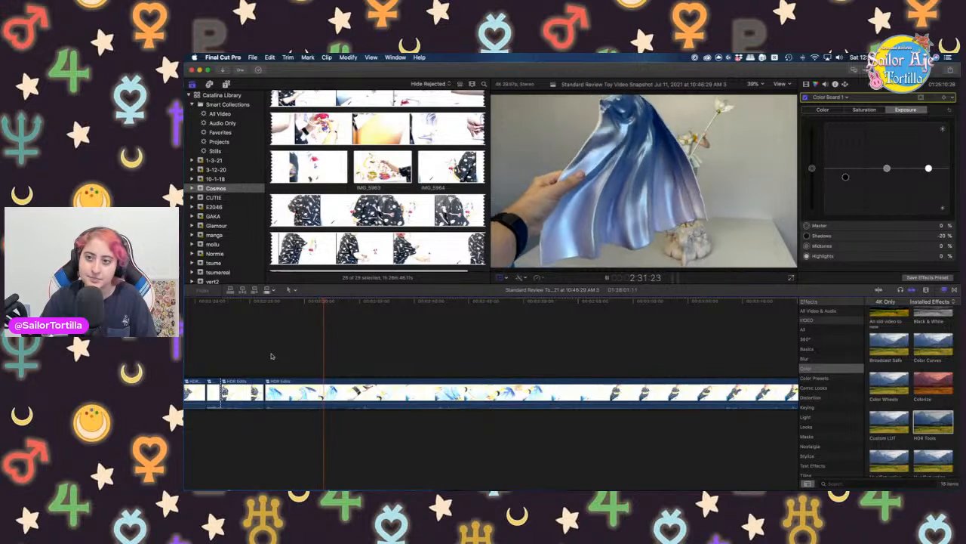
key(space)
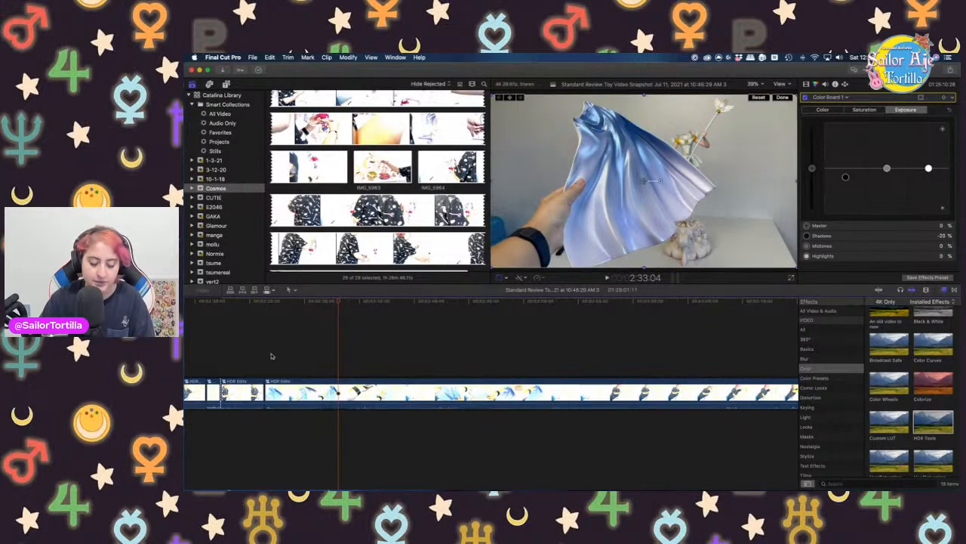
key(super+b)
Skim the footage after the cape split, checking how the presenter attaches the cape and where the finished assembly stands alone
click(444, 355)
scroll(453, 354, right, 3)
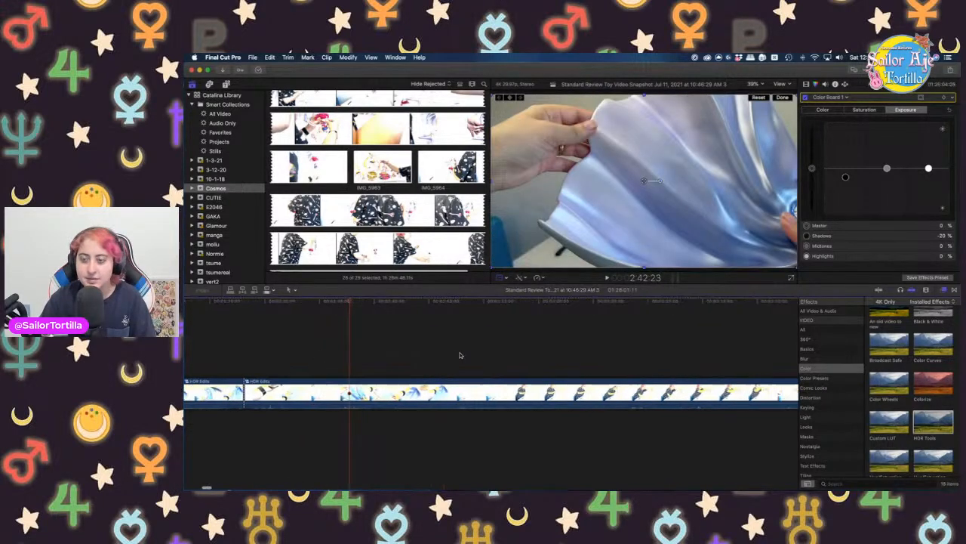
click(460, 355)
scroll(461, 355, right, 5)
click(461, 355)
scroll(468, 357, right, 2)
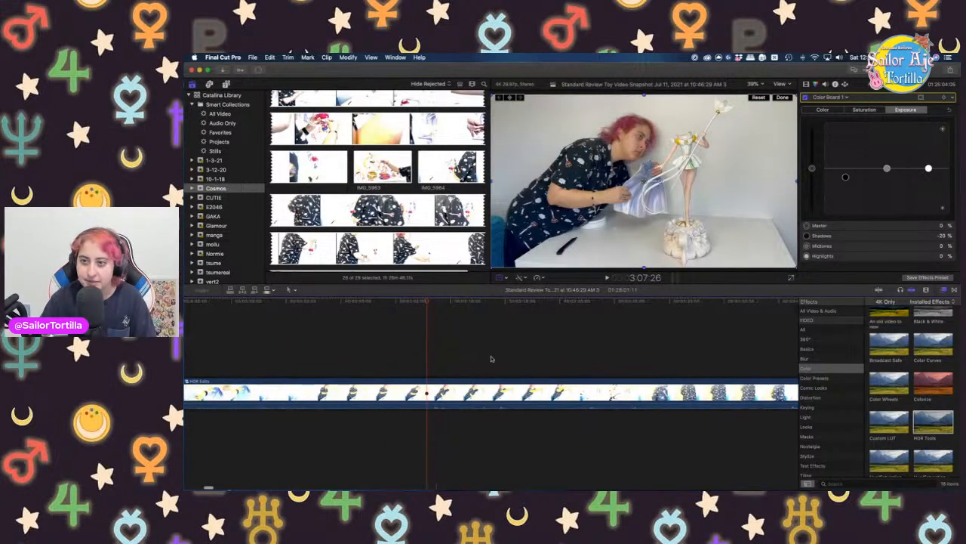
click(524, 361)
scroll(528, 363, right, 2)
click(583, 371)
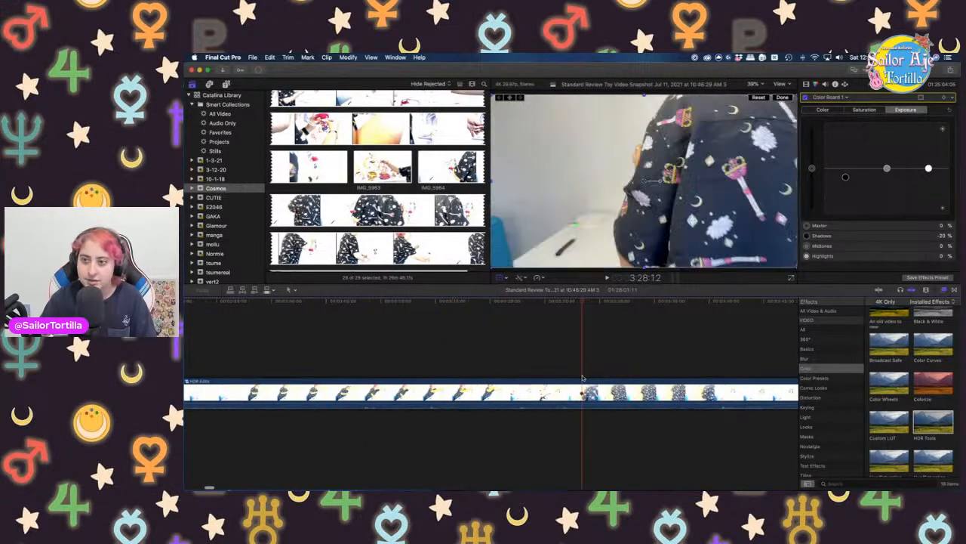
scroll(582, 376, right, 5)
scroll(582, 377, right, 2)
click(582, 377)
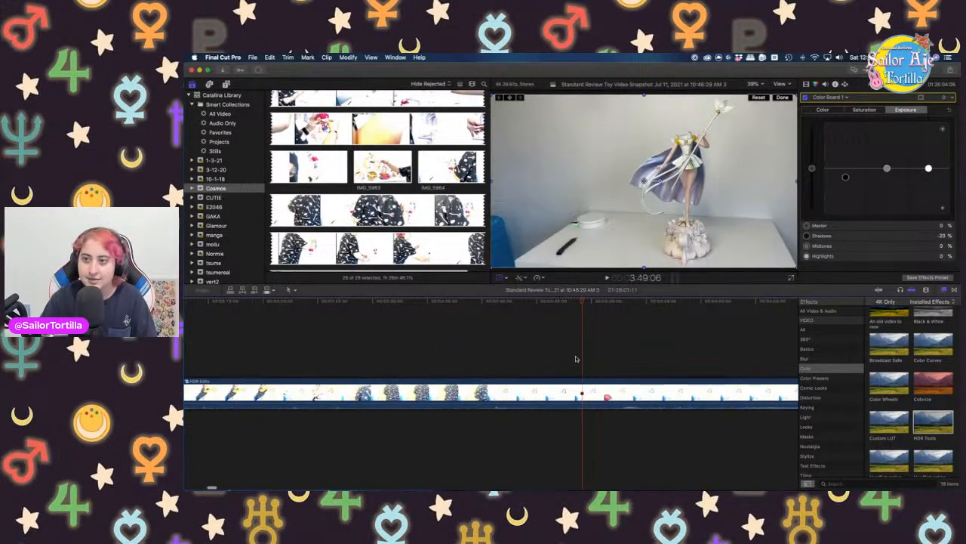
click(260, 323)
scroll(267, 326, left, 3)
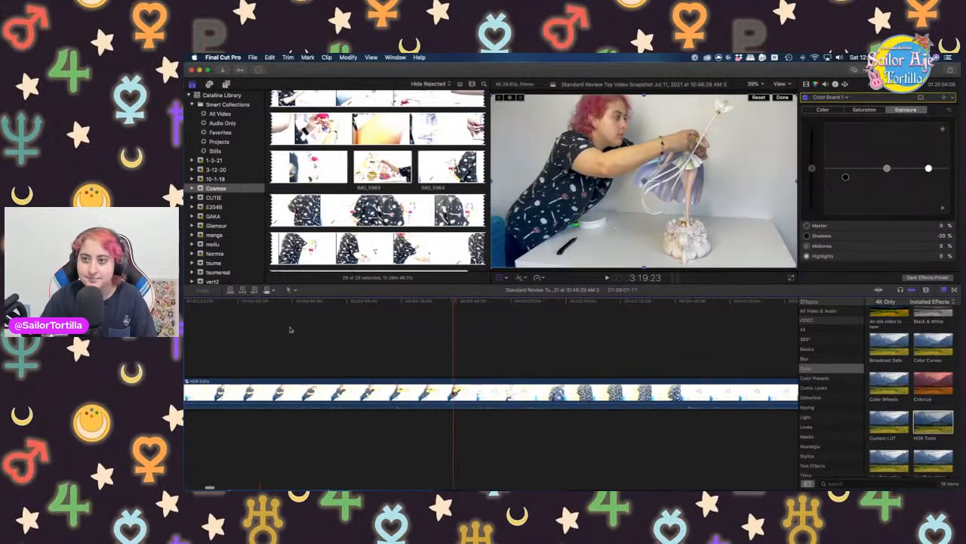
Locate the figure shot before the head part appears, split at 4:22:21 and delete the stretch back to 2:33:04
scroll(450, 355, right, 10)
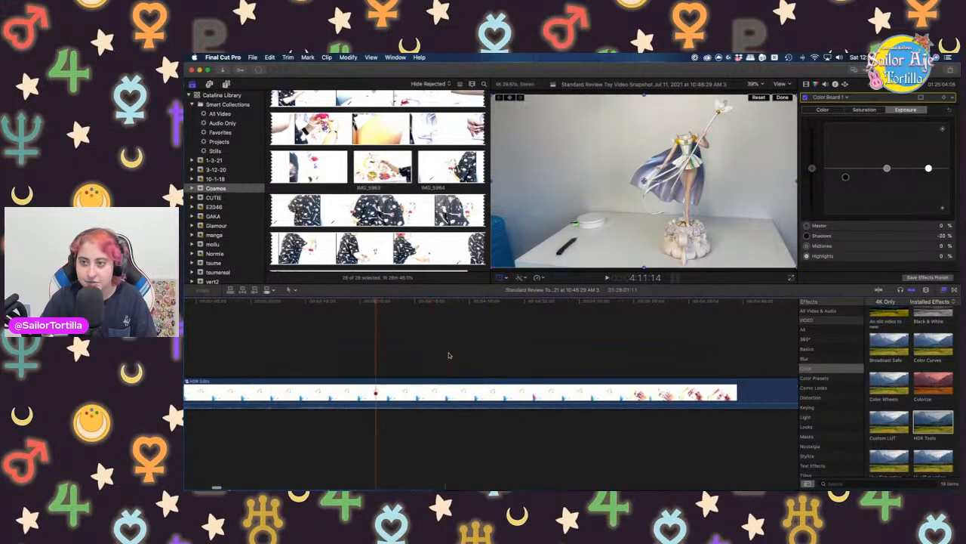
click(596, 366)
scroll(594, 370, right, 2)
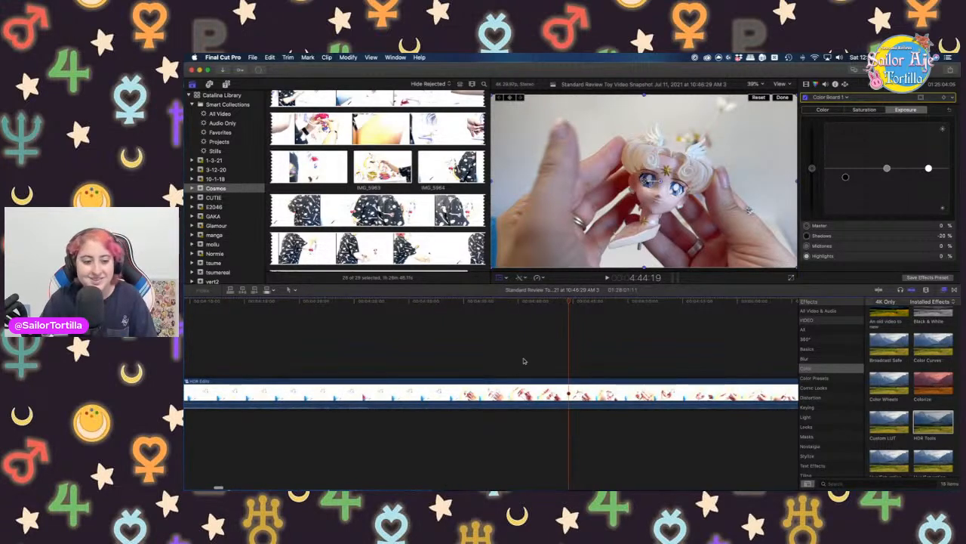
click(495, 353)
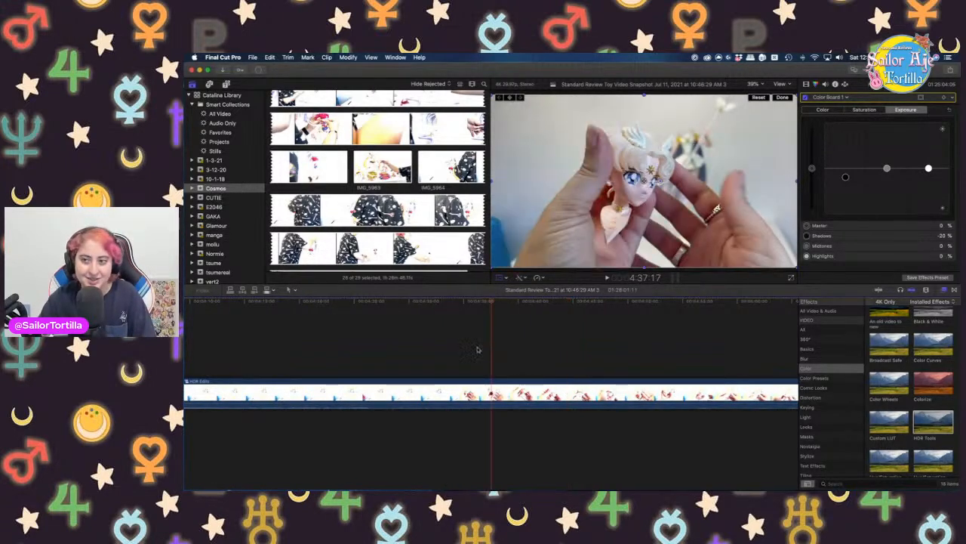
click(425, 342)
scroll(425, 341, left, 2)
click(425, 341)
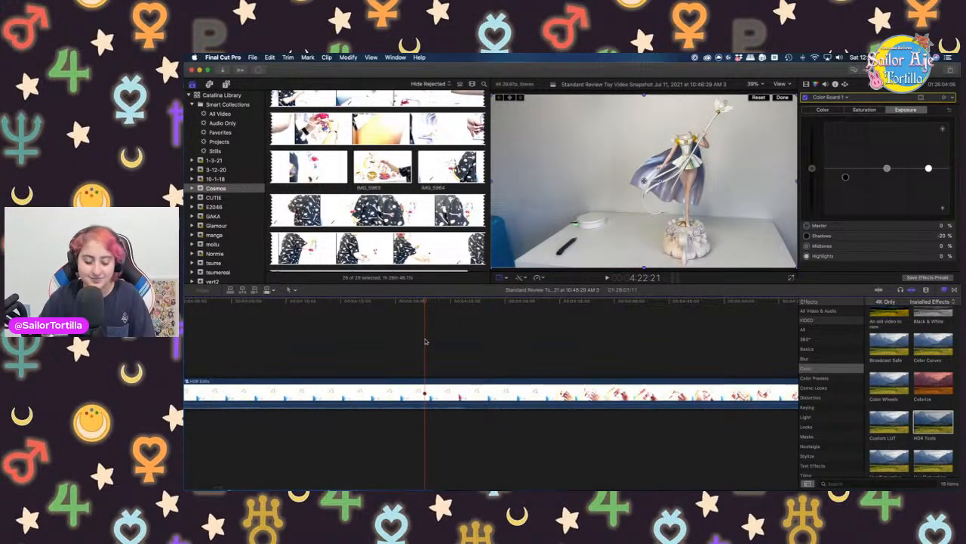
click(386, 393)
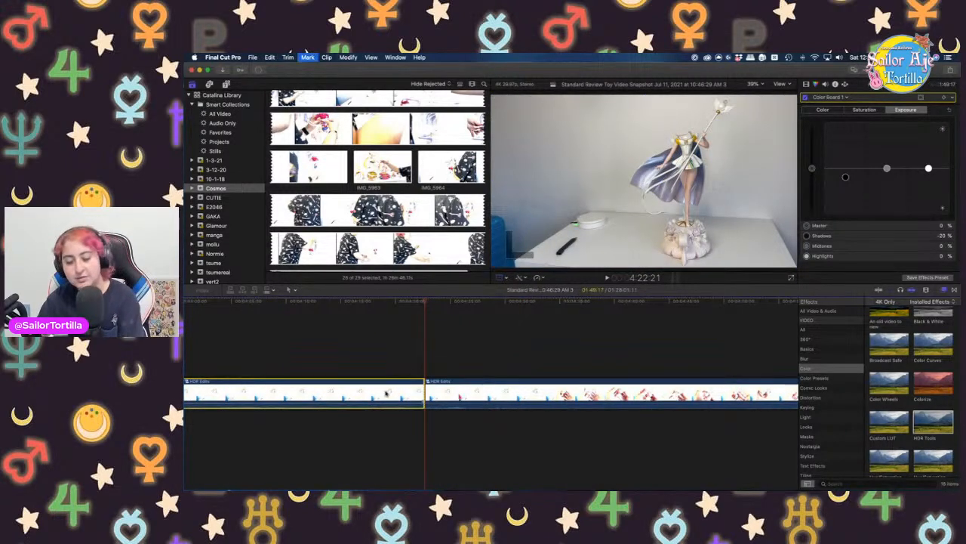
key(Delete)
Play across the join after the cape close-up and split the standing figure shot at 2:34:17
click(478, 345)
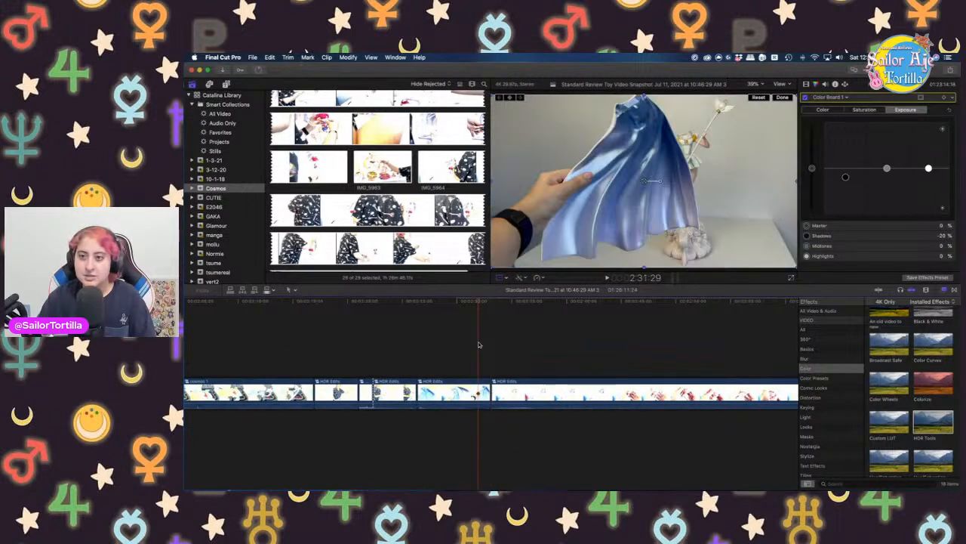
key(space)
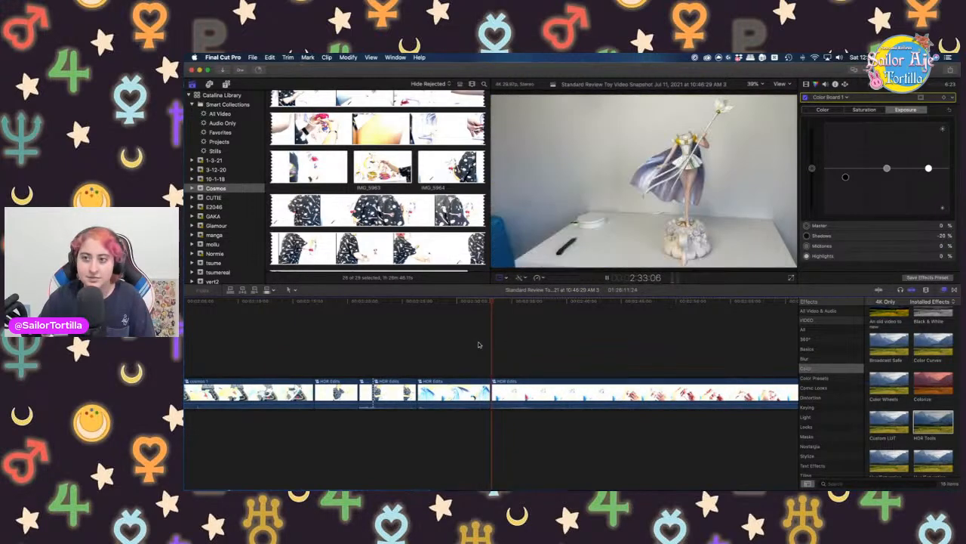
key(super+b)
key(space)
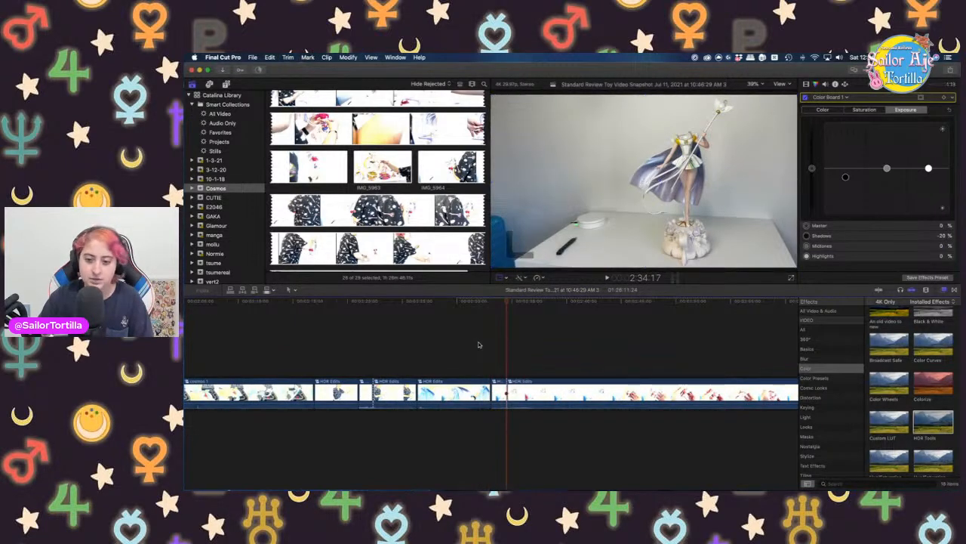
Split the clip at 2:44:16, where the head part is held up, and delete the stretch back to 2:34:17
click(616, 354)
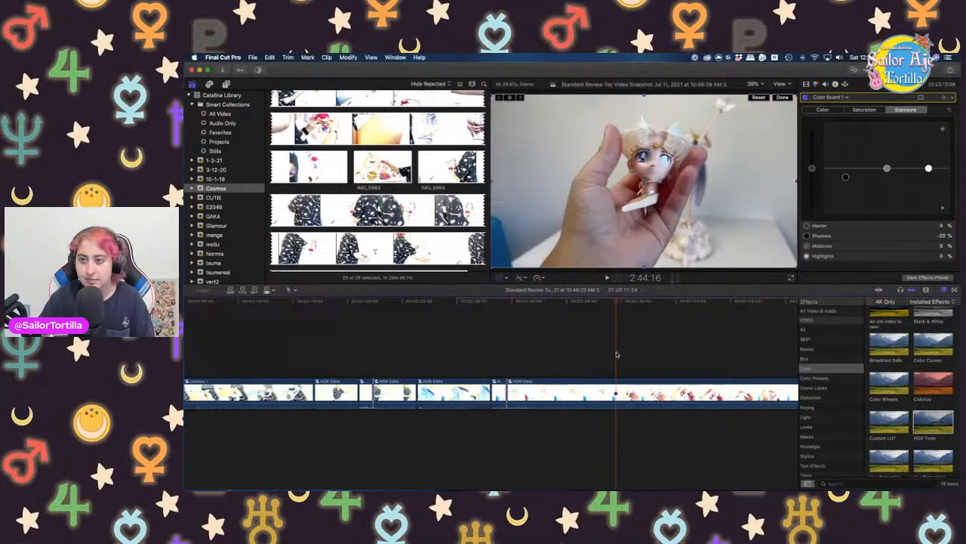
key(super+b)
click(540, 400)
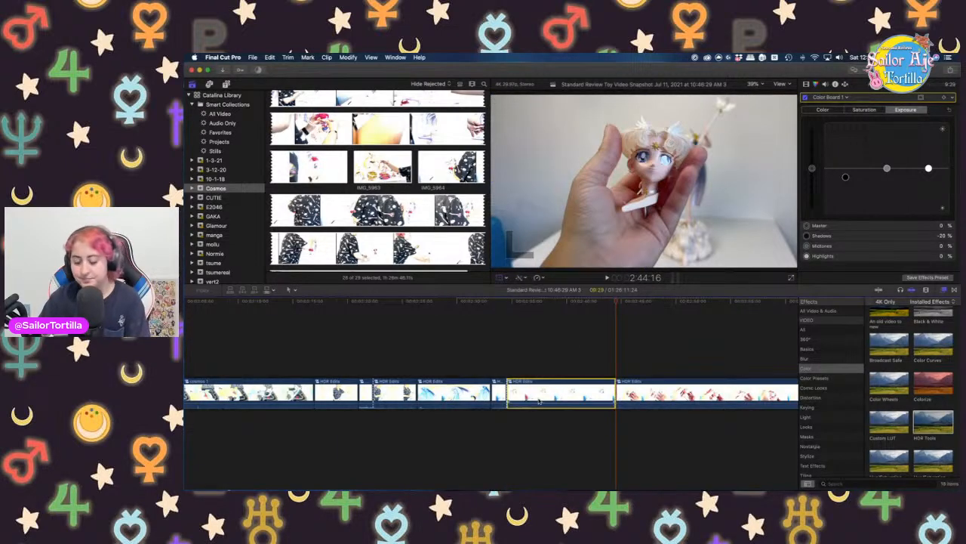
key(BackSpace)
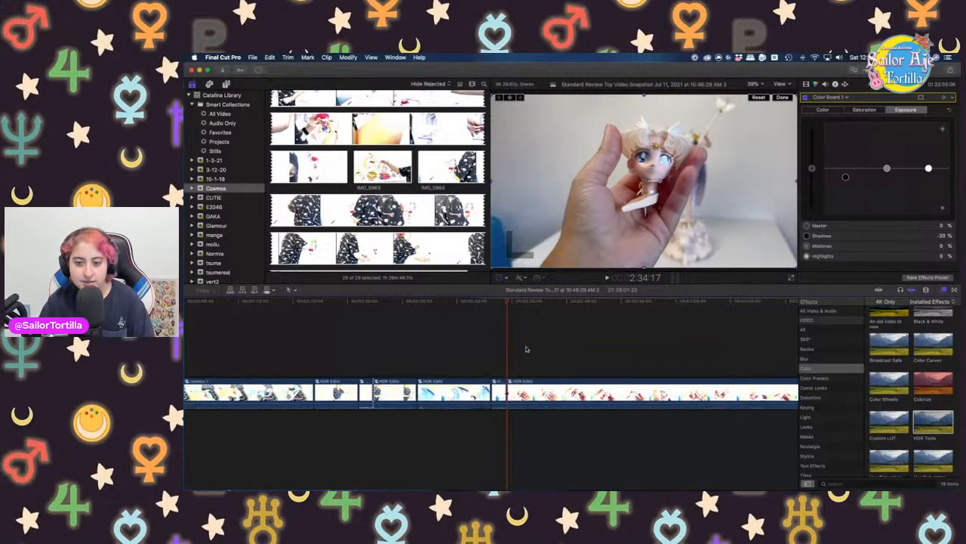
Replay the sequence from the cape close-up into the head close-up and split the head footage at 2:47:12
click(482, 364)
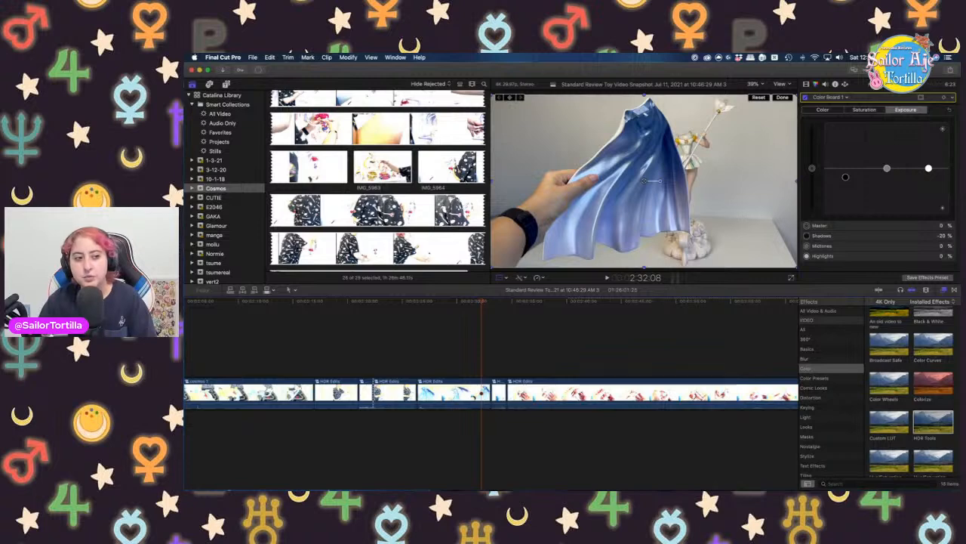
click(455, 358)
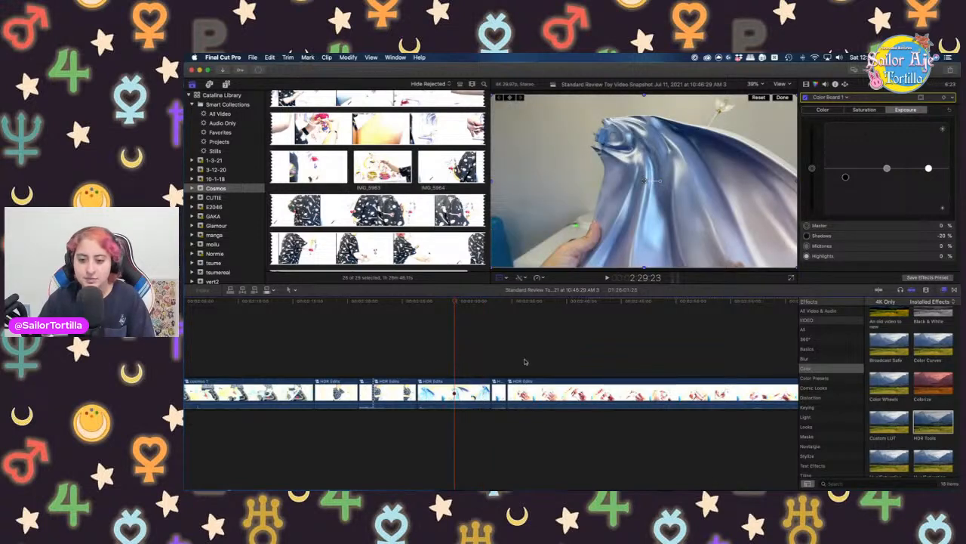
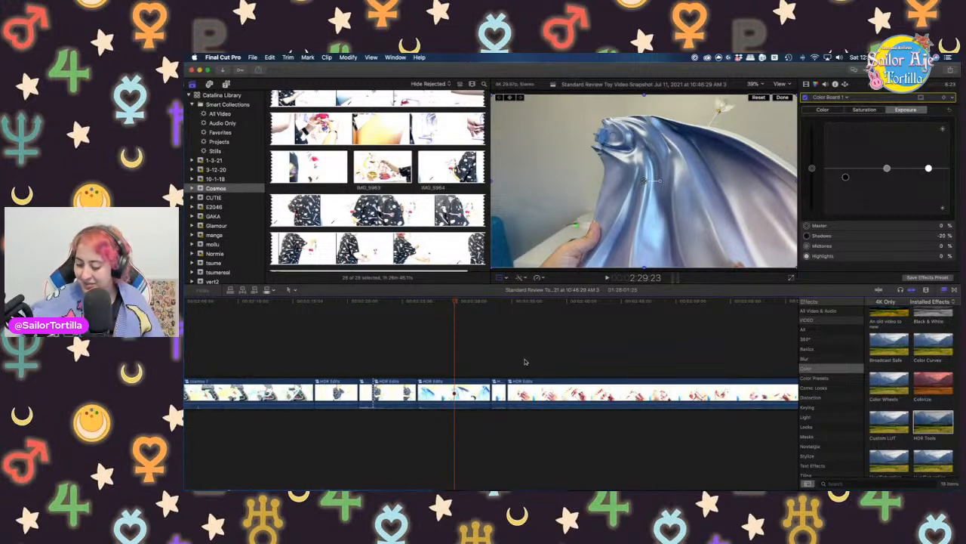
click(444, 345)
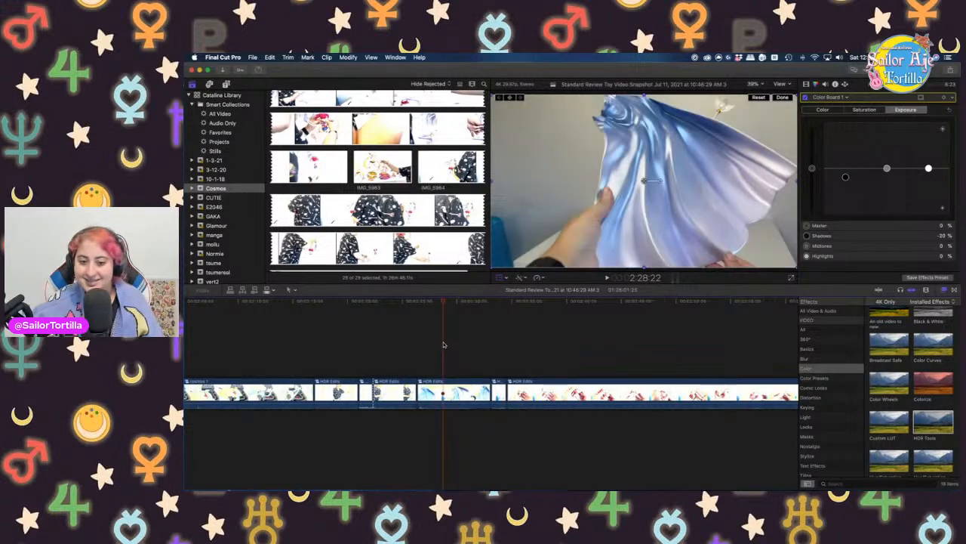
key(space)
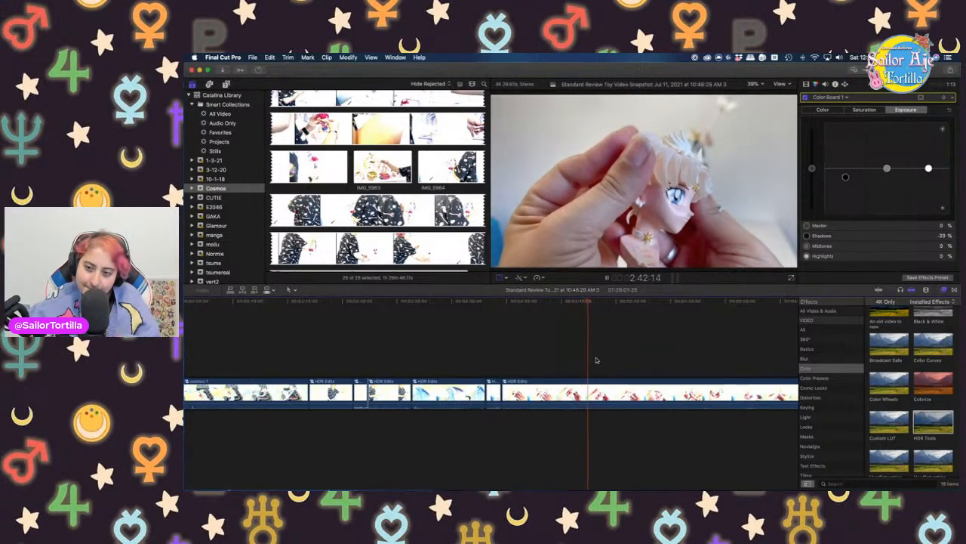
scroll(596, 360, right, 2)
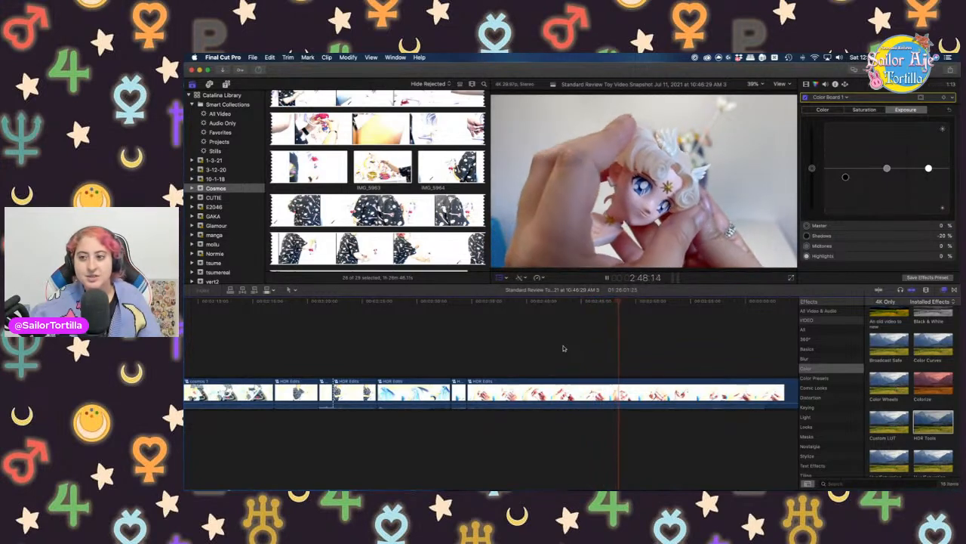
click(614, 353)
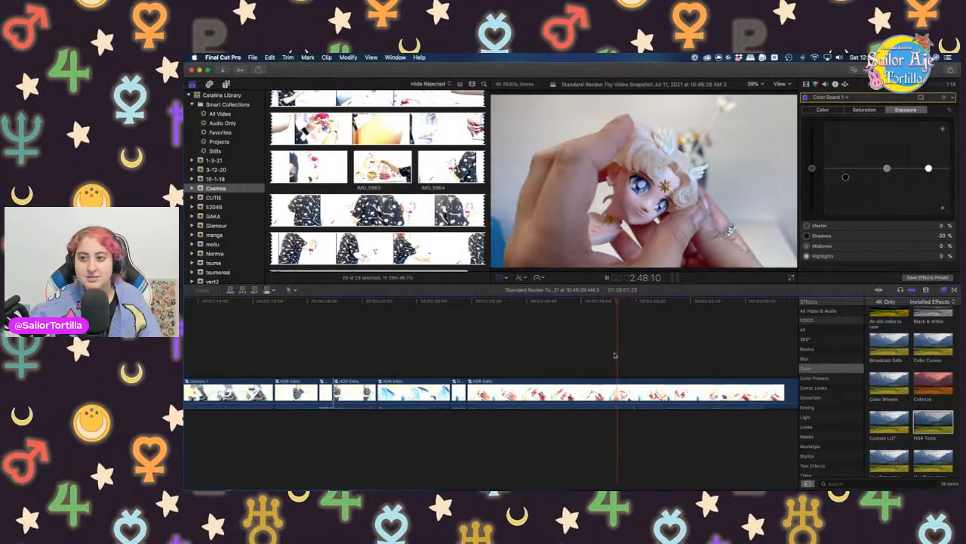
key(space)
click(607, 354)
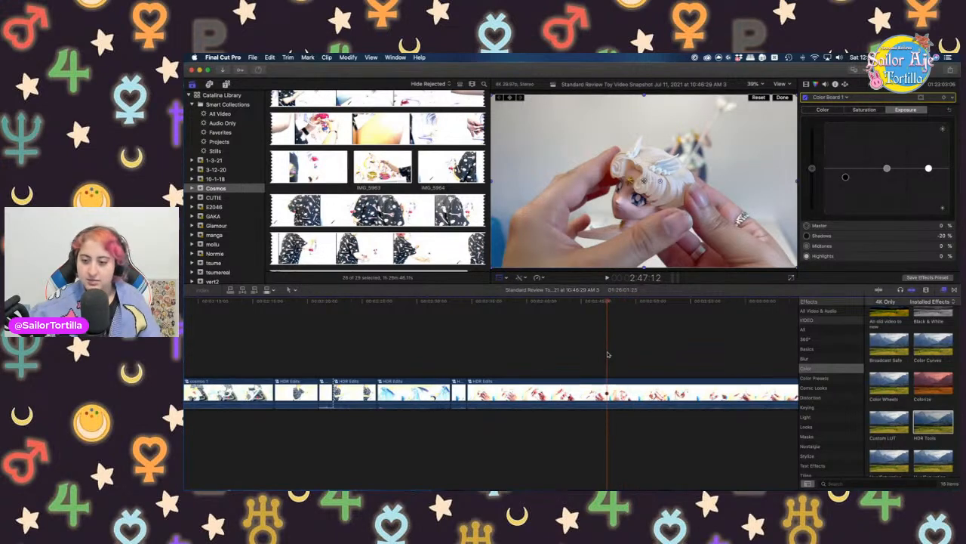
key(super+b)
Play the footage of the head's back being shown and split the clip at 2:56:13
key(space)
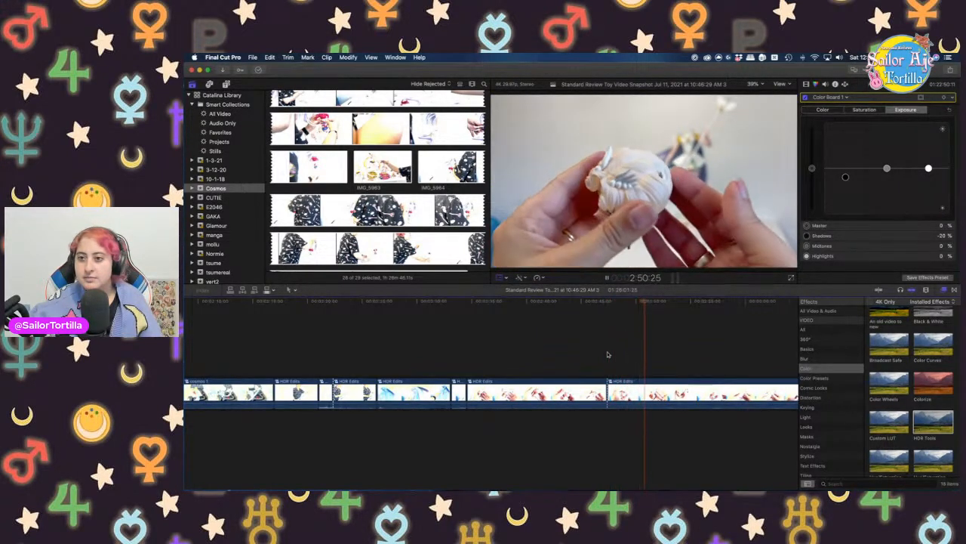
key(space)
key(shift+t)
key(space)
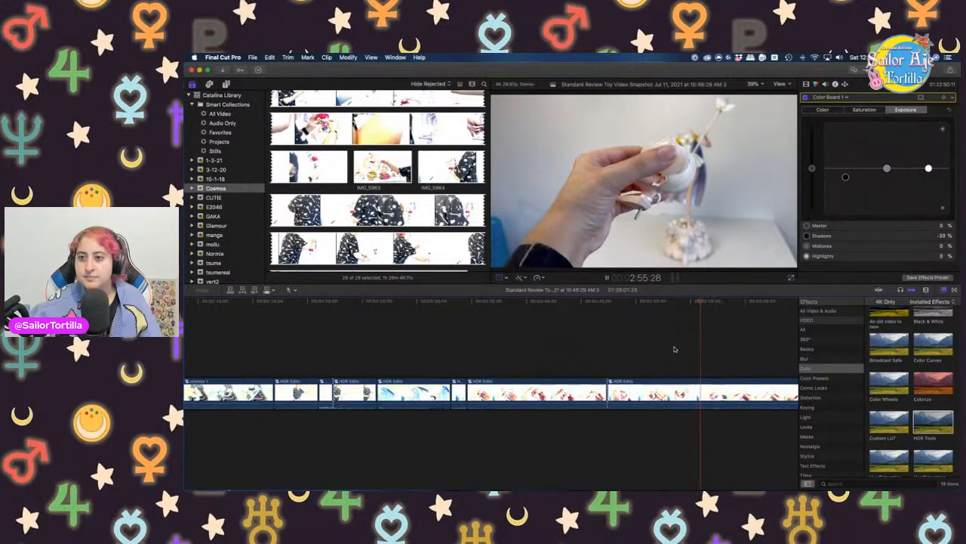
key(space)
key(shift+t)
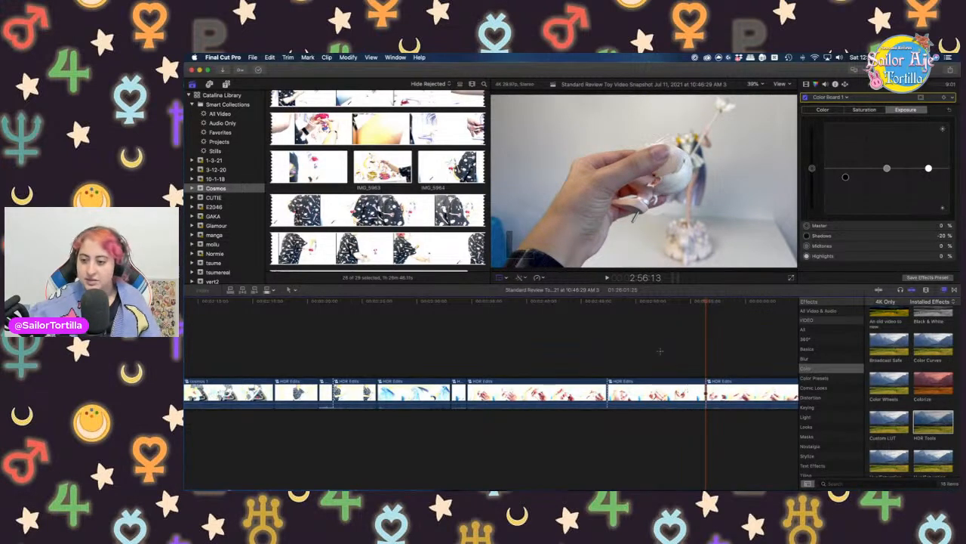
Go back to where the head's underside is shown and add another split at 2:52:06
click(659, 353)
key(space)
key(super+b)
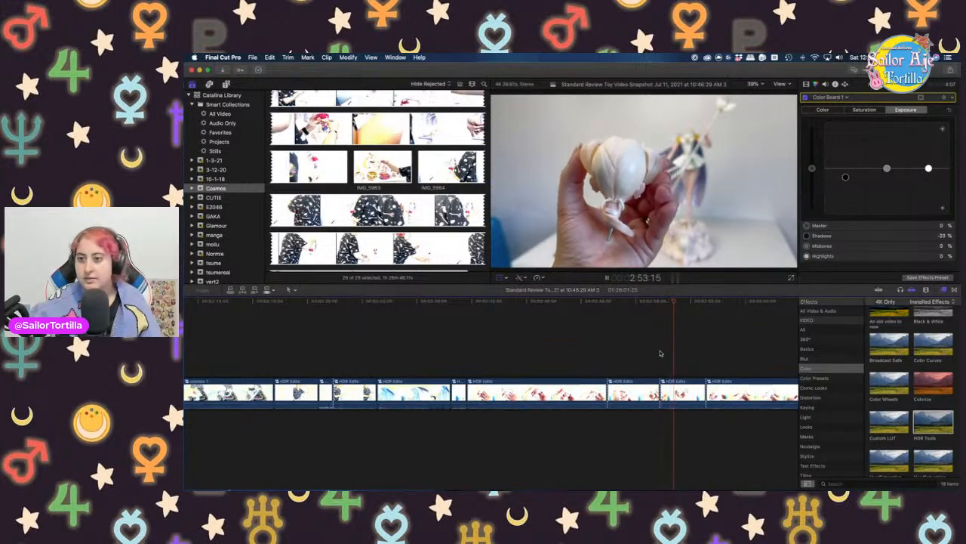
Replay from the 2:52:06 split, split the clip at 2:53:21 and delete the piece between 2:53:21 and 2:56:13
click(659, 356)
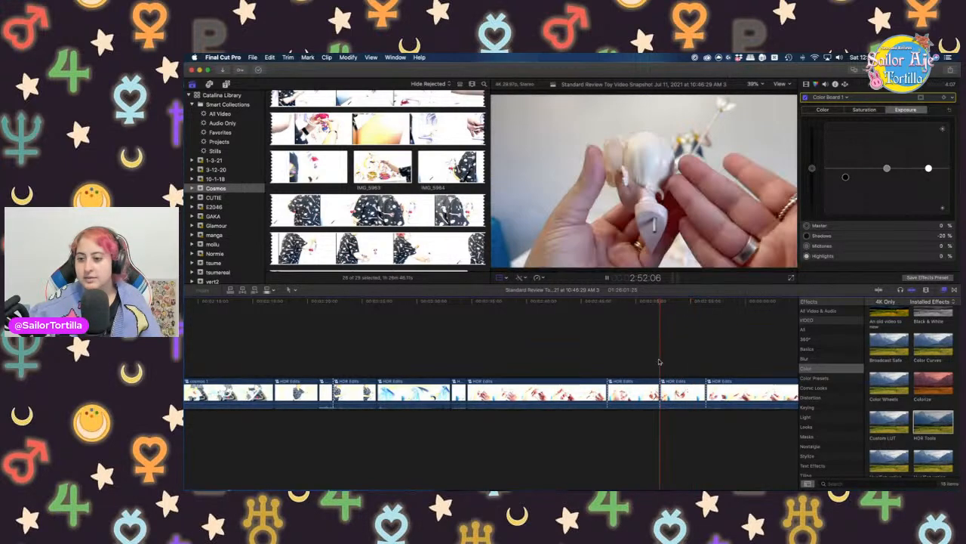
key(space)
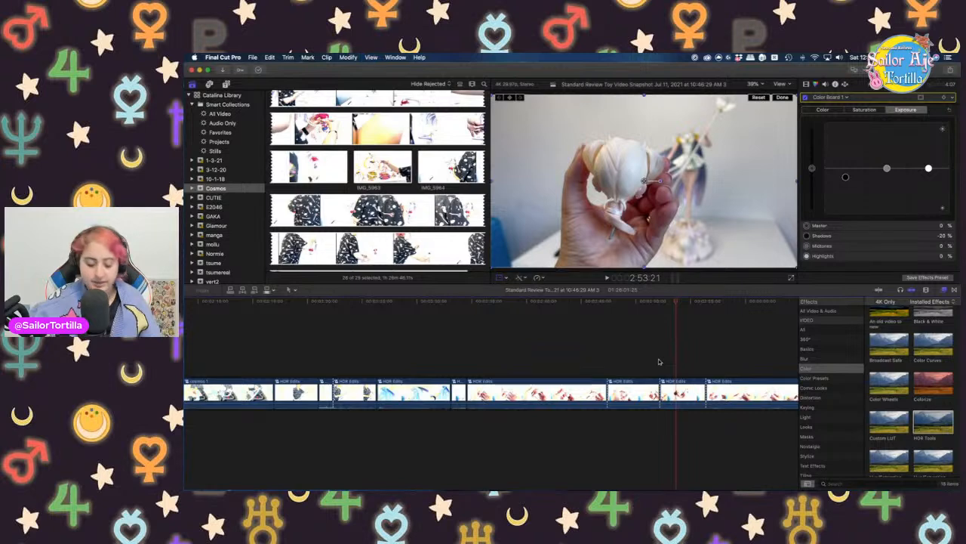
key(super+b)
click(692, 396)
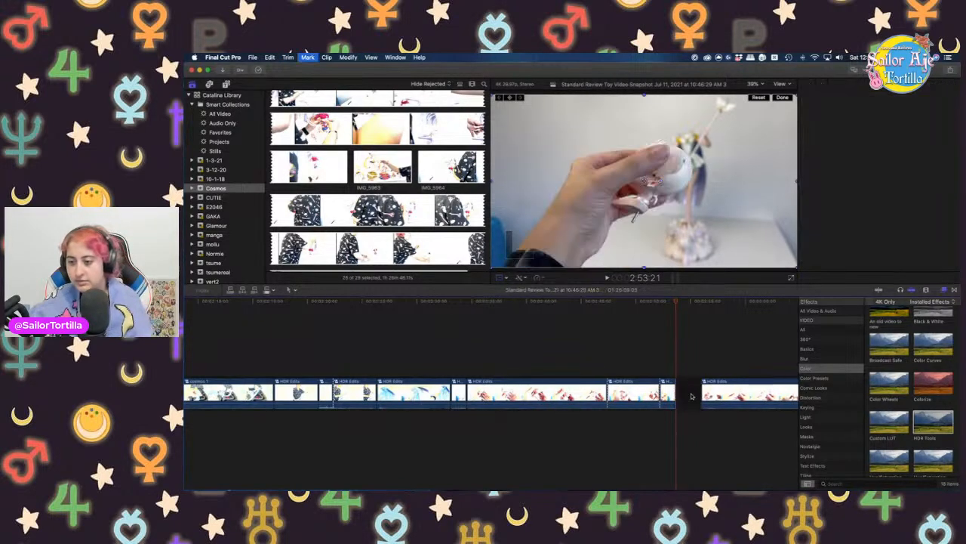
Replay the opening of the head close-up, split the clip at about 2:36 and delete the piece before the split
click(512, 341)
click(487, 343)
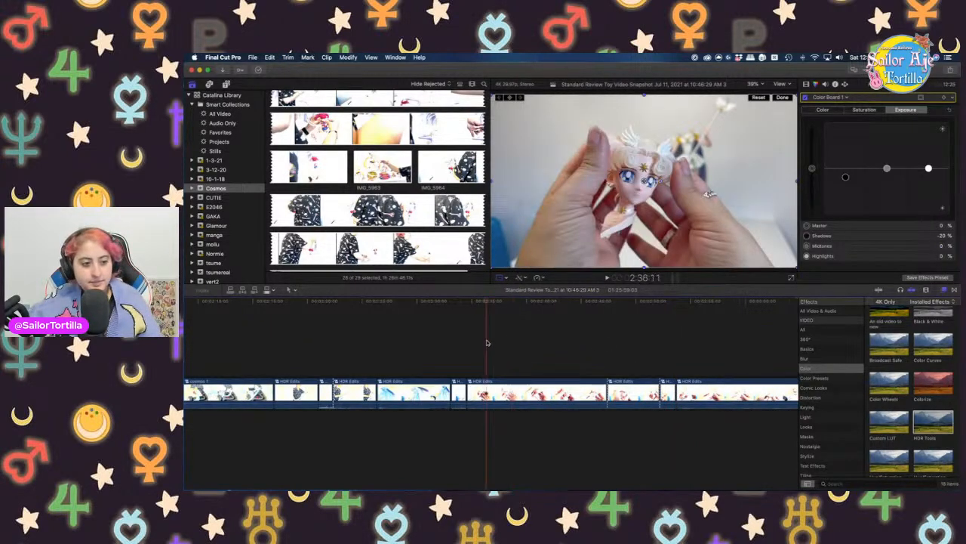
key(space)
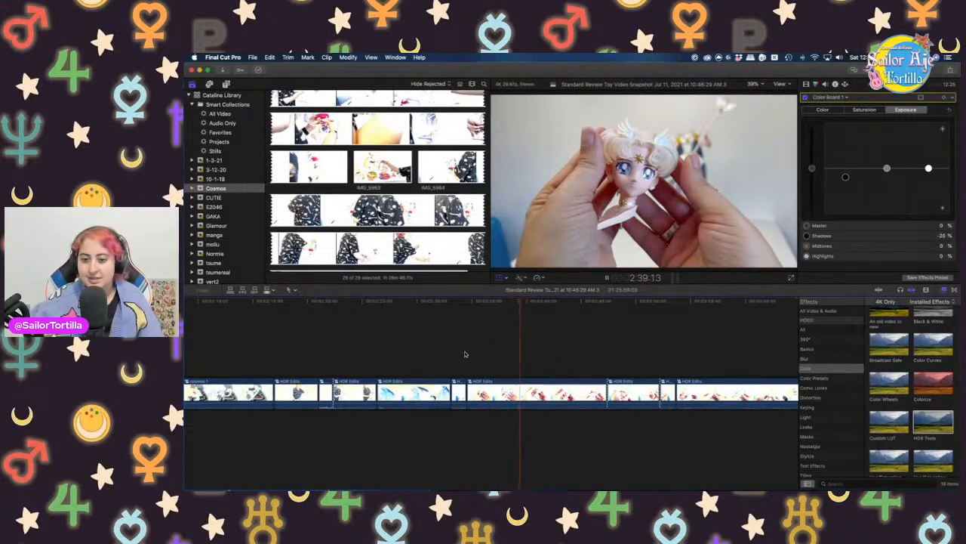
click(465, 355)
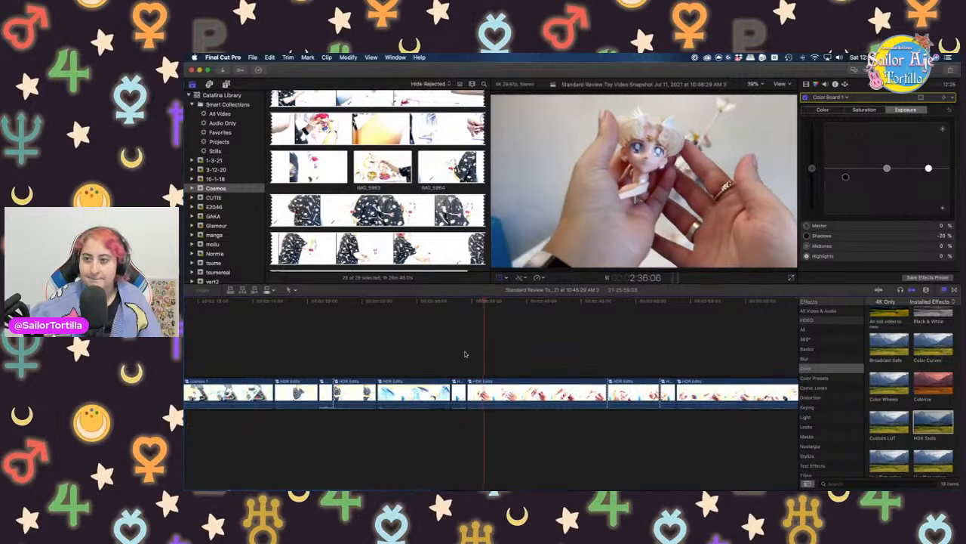
key(space)
key(super+b)
click(477, 392)
key(Delete)
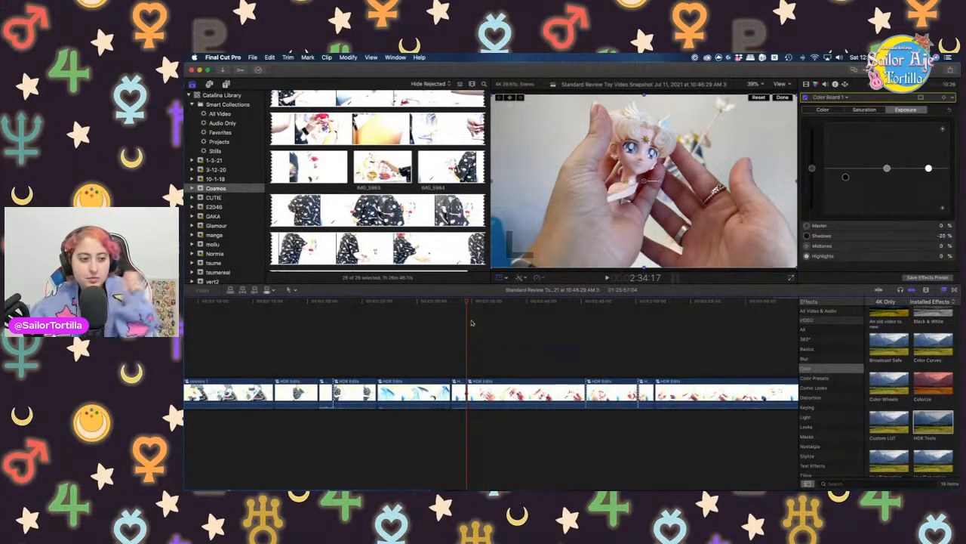
Replay the shortened head clip, split it near its start at 2:34:29 and return to the Select tool
key(space)
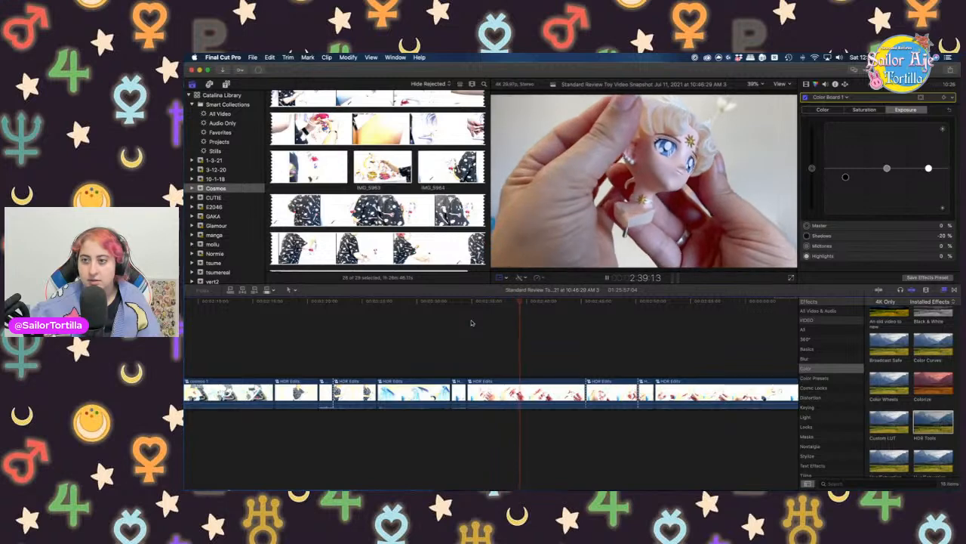
key(space)
click(506, 359)
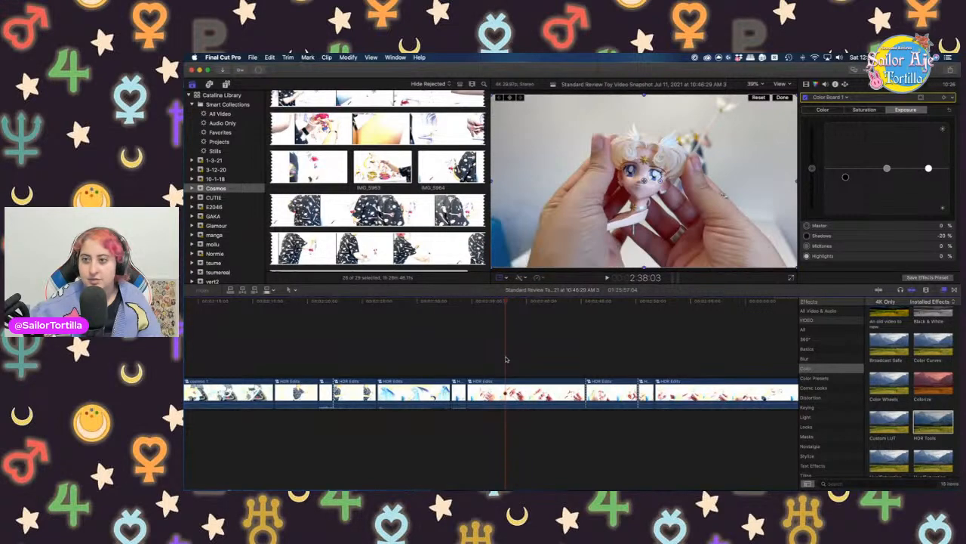
key(Right)
key(Right)
key(Right)
key(Right)
key(Right)
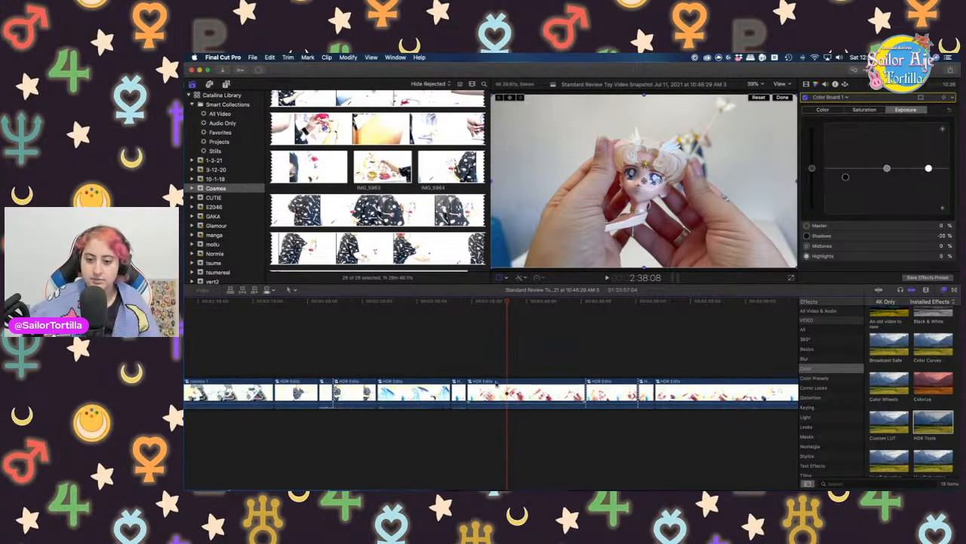
click(503, 392)
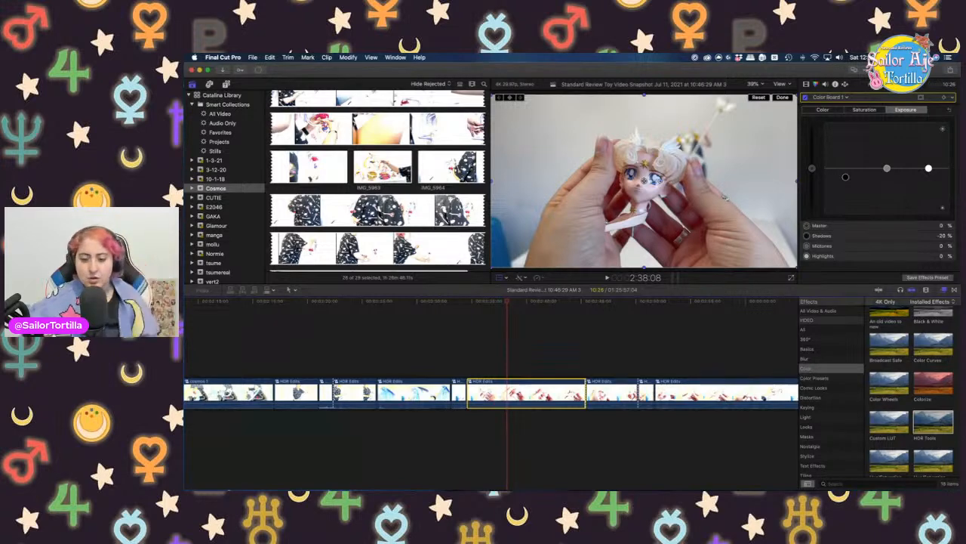
click(471, 360)
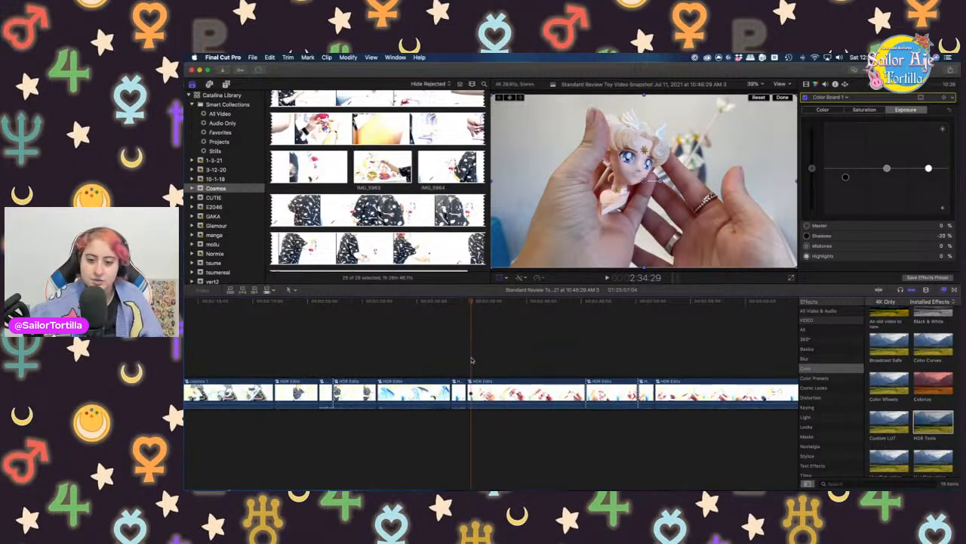
key(space)
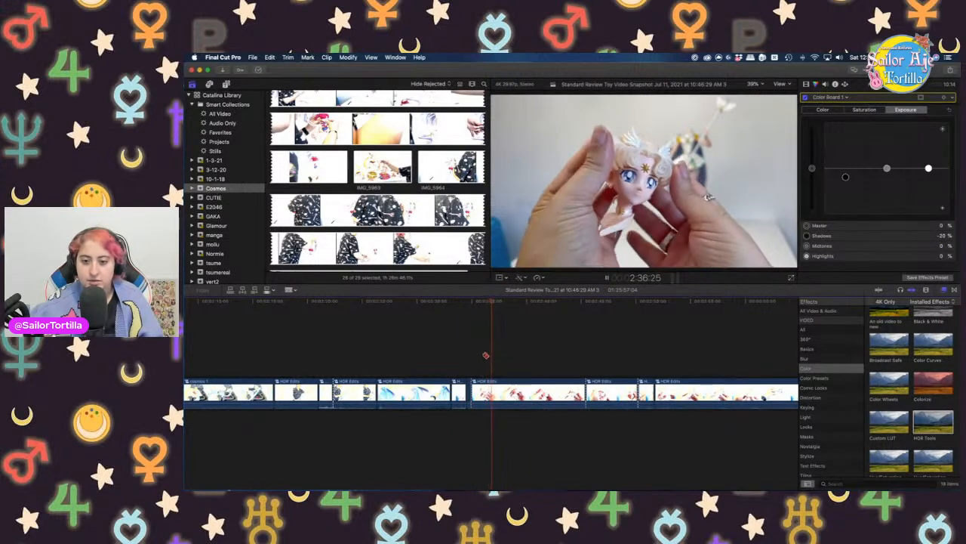
click(289, 289)
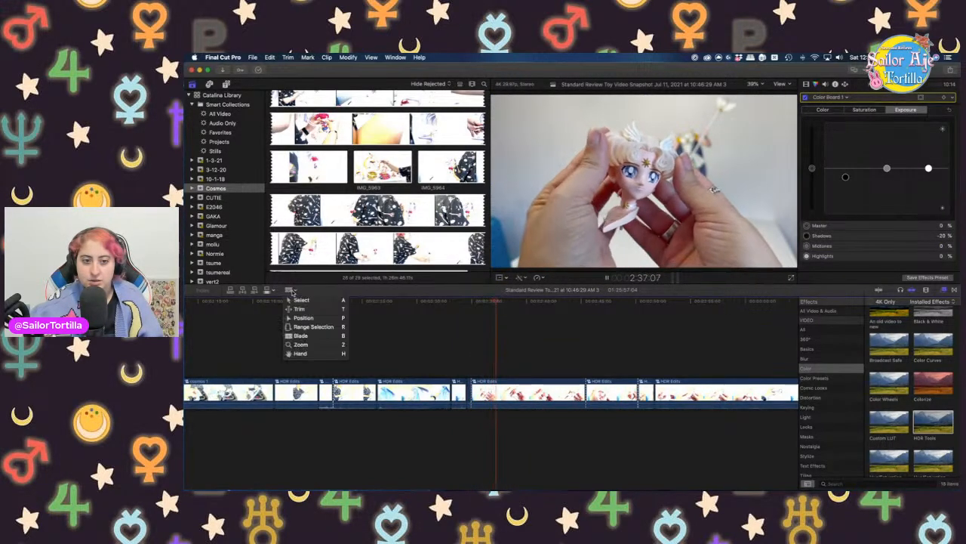
click(301, 299)
Split the head clip at 2:38:28 and delete the piece between 2:34:29 and 2:38:28
key(space)
key(Left)
key(Left)
key(Left)
key(Left)
key(Left)
key(Left)
key(Left)
key(Left)
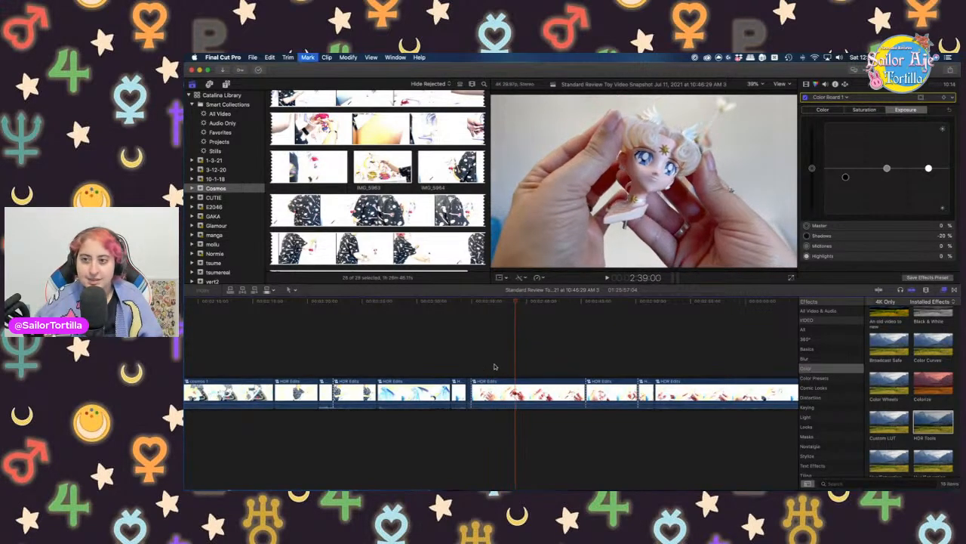
key(Left)
key(Left)
key(Left)
click(493, 388)
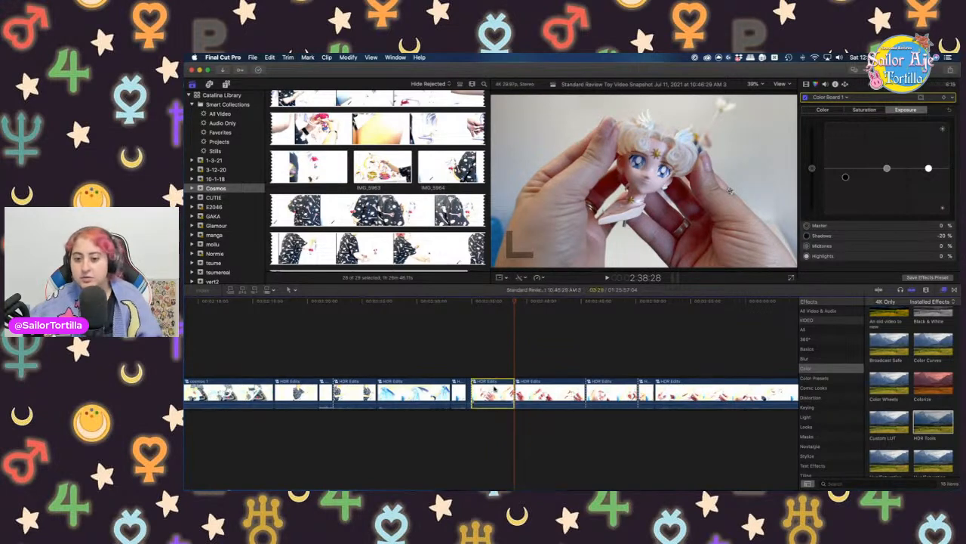
key(Delete)
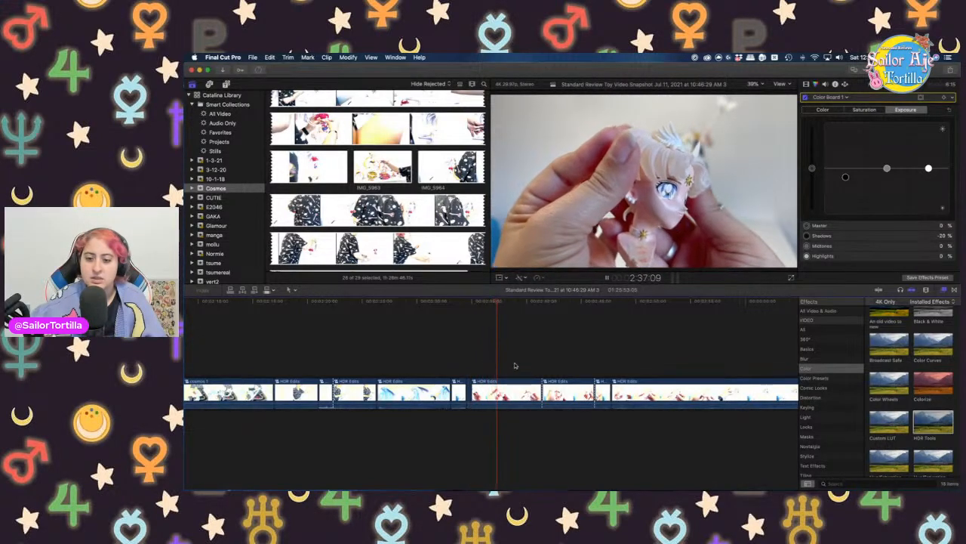
Skip ahead to the close-up of the head turned sideways, split the clip at 3:23:29 and delete the piece before it
click(596, 358)
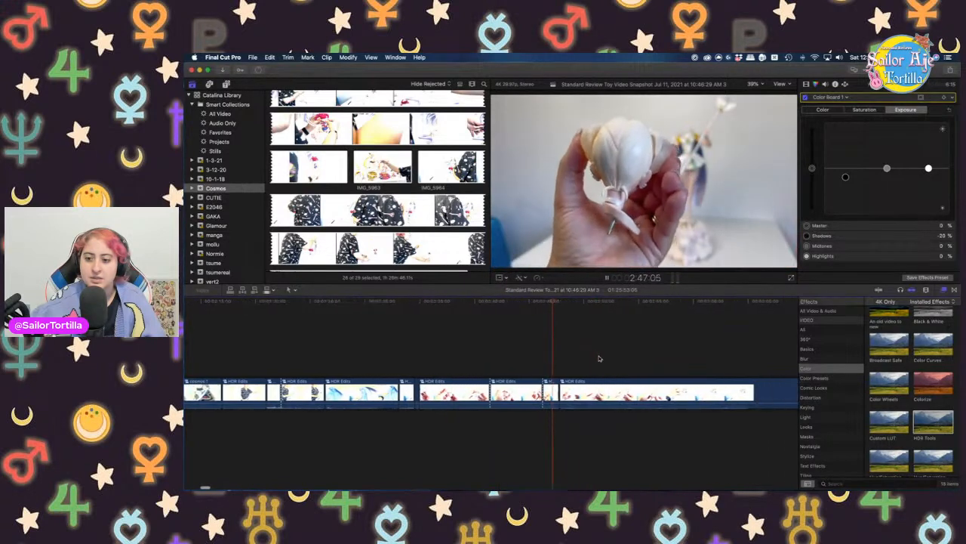
click(673, 358)
scroll(675, 359, right, 2)
click(669, 359)
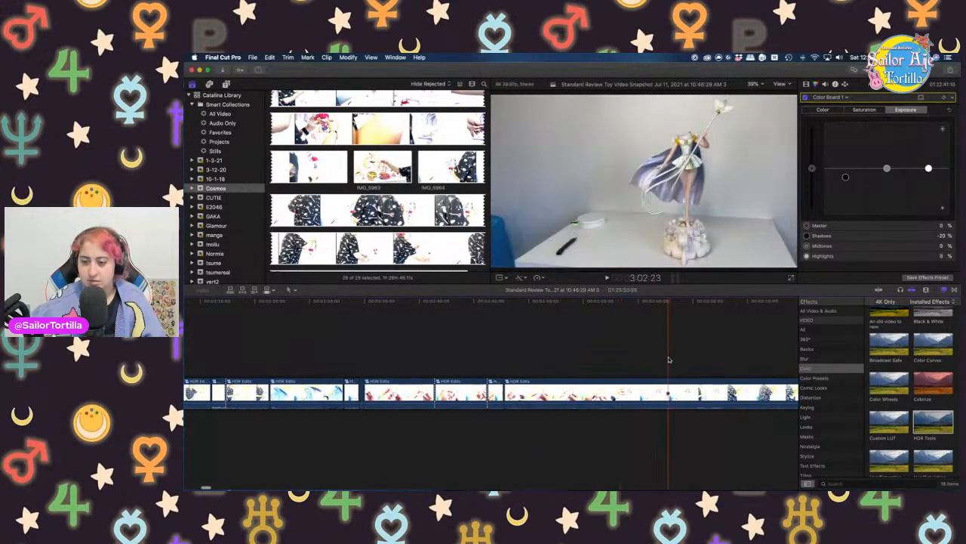
scroll(668, 358, right, 6)
click(572, 346)
scroll(612, 356, right, 4)
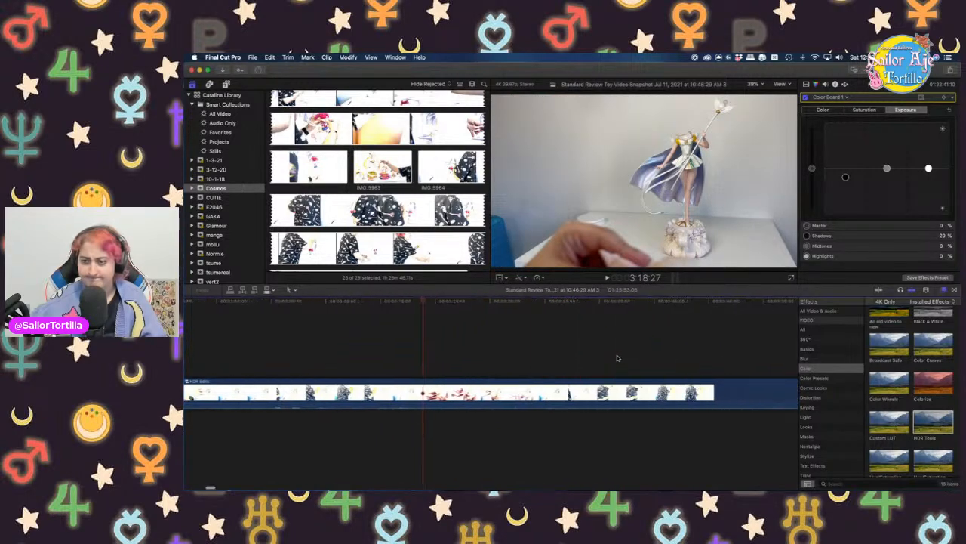
click(501, 351)
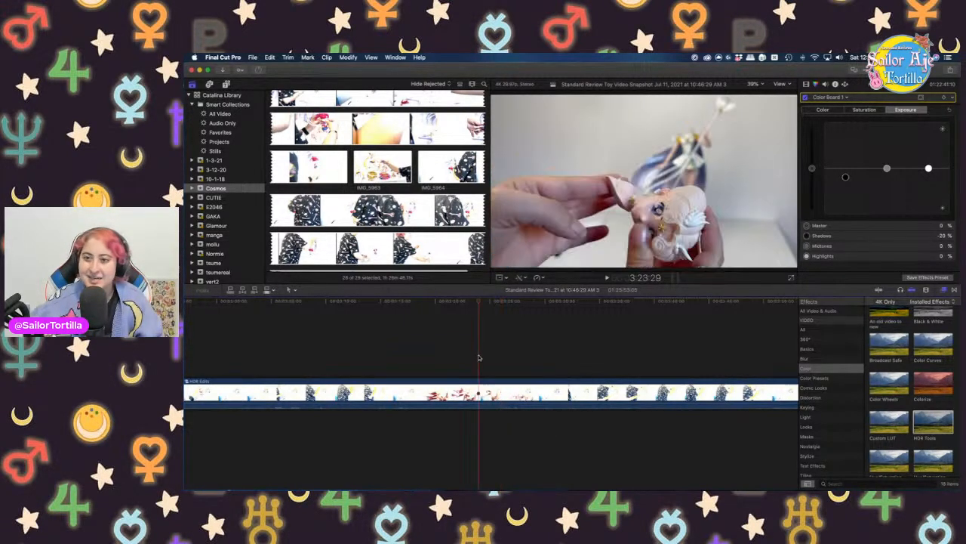
key(super+b)
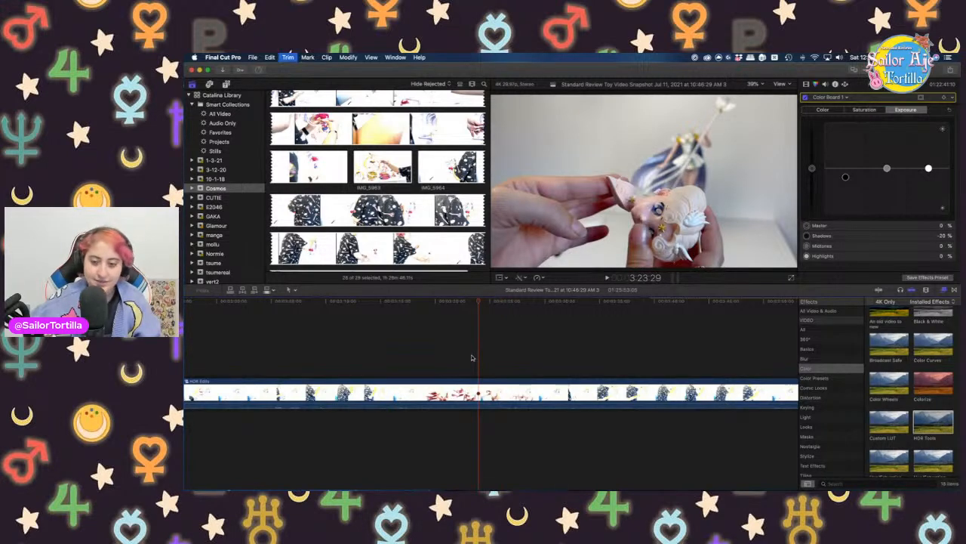
click(462, 392)
key(Delete)
Play the sideways head close-up and split the clip at 2:52:05
key(space)
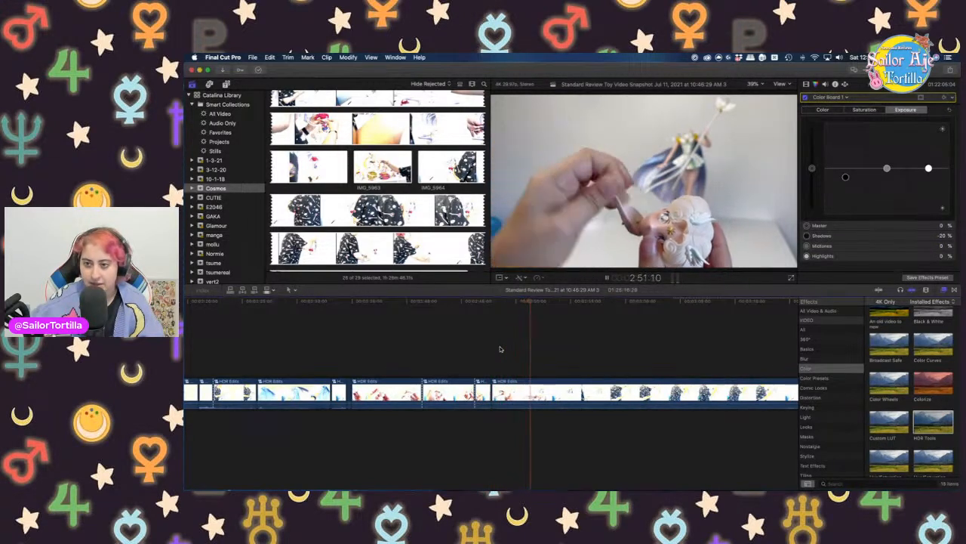
key(space)
key(super+b)
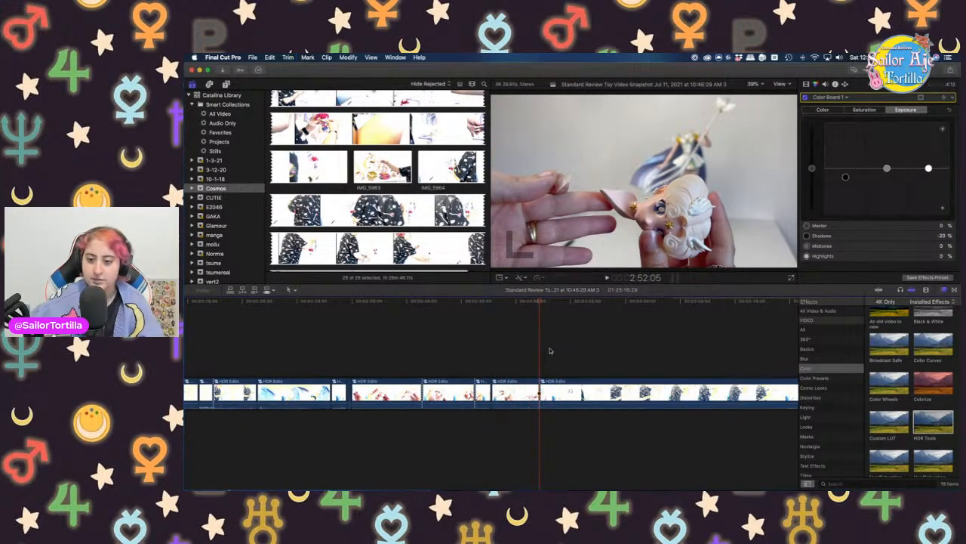
Skim the footage following the 2:52:05 split and go to 3:01:12, where the head is fitted onto the figure
scroll(550, 349, right, 8)
click(399, 352)
click(512, 354)
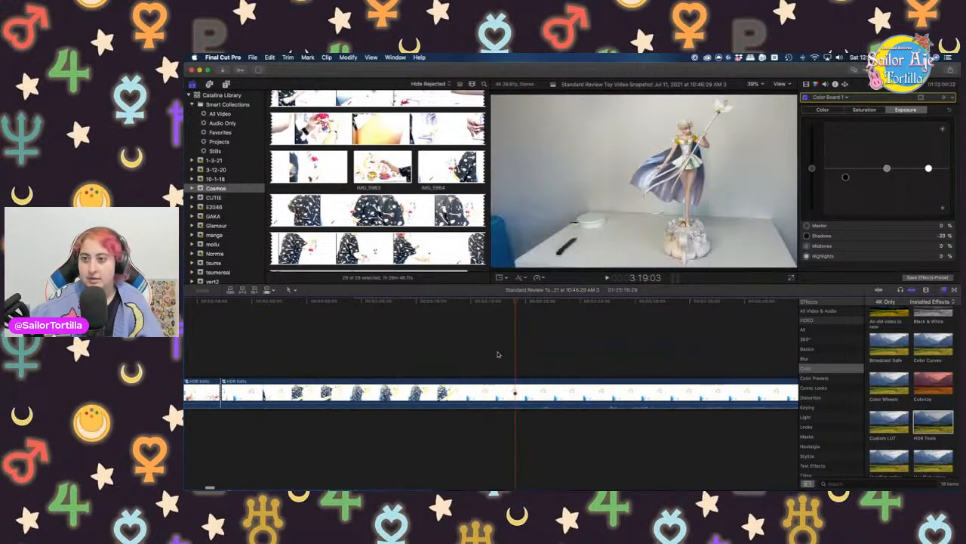
click(382, 348)
click(323, 345)
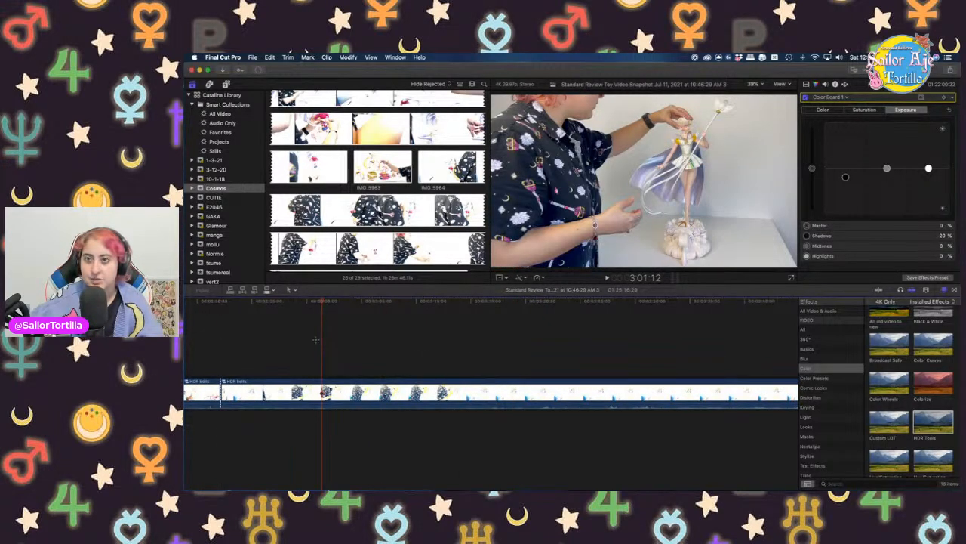
Split the clip at 2:58:29 and delete the short segment just before the new cut
click(315, 340)
click(296, 342)
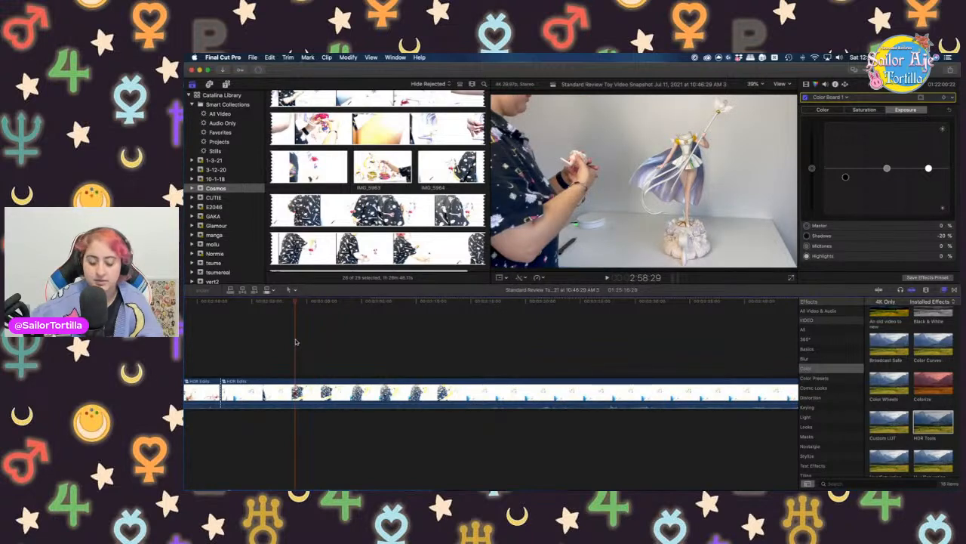
key(super+b)
click(279, 395)
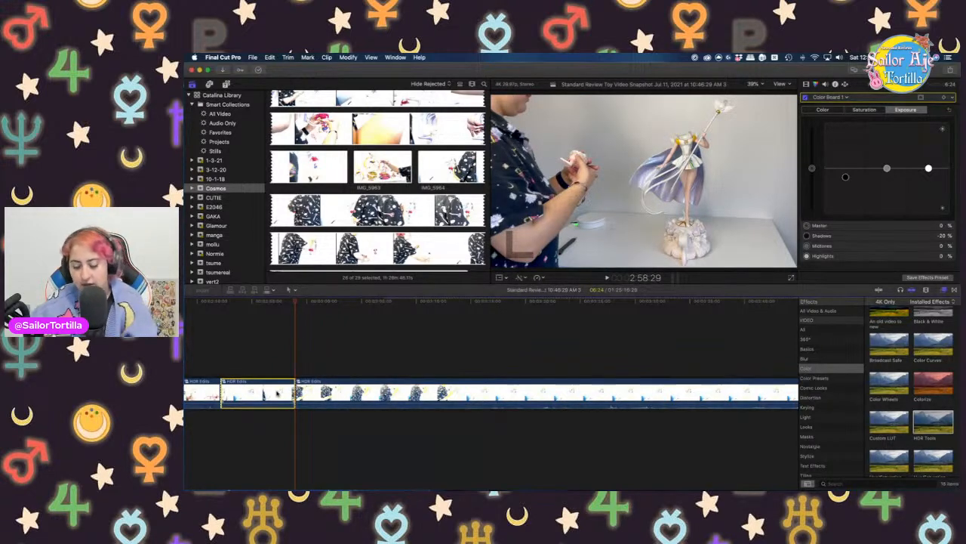
key(BackSpace)
scroll(241, 352, left, 3)
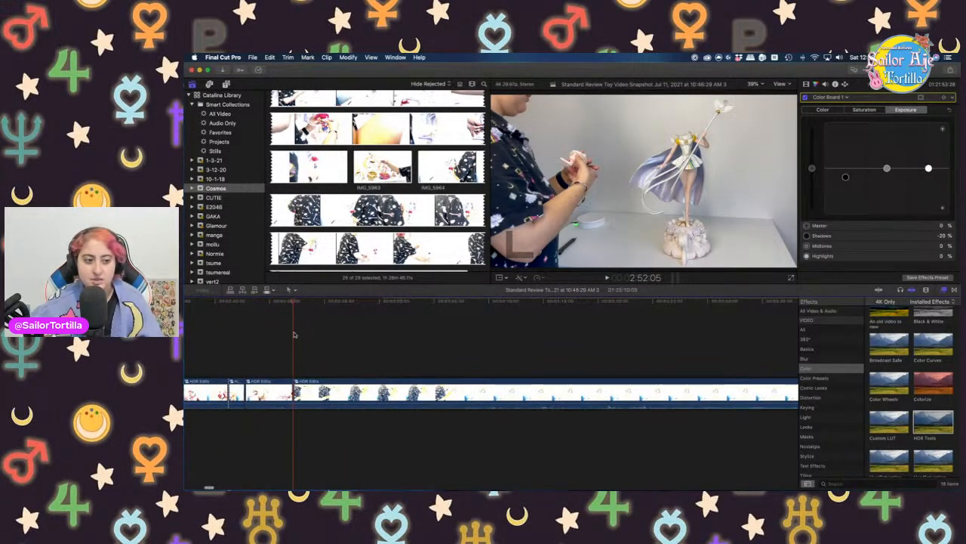
Play the footage following the new cut and split the clip at 2:58:03
key(space)
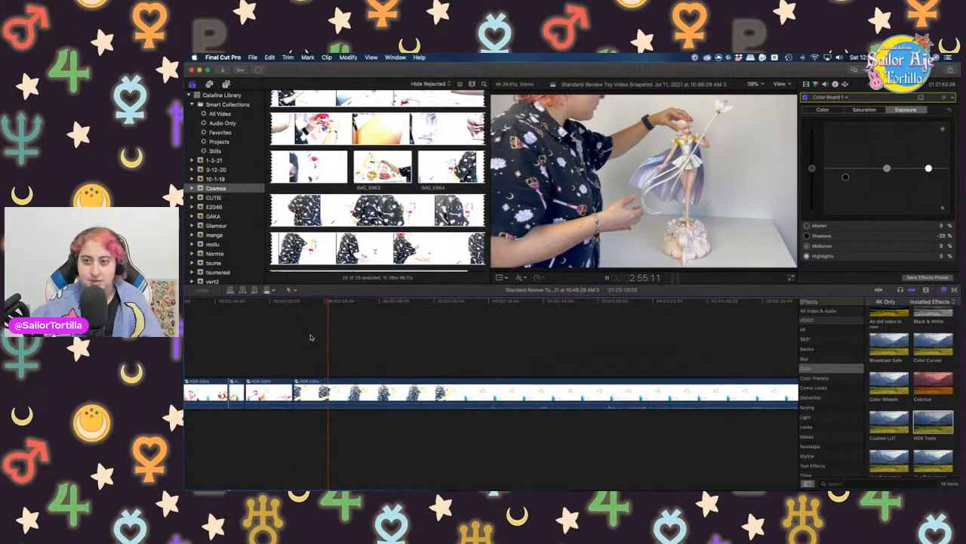
click(296, 342)
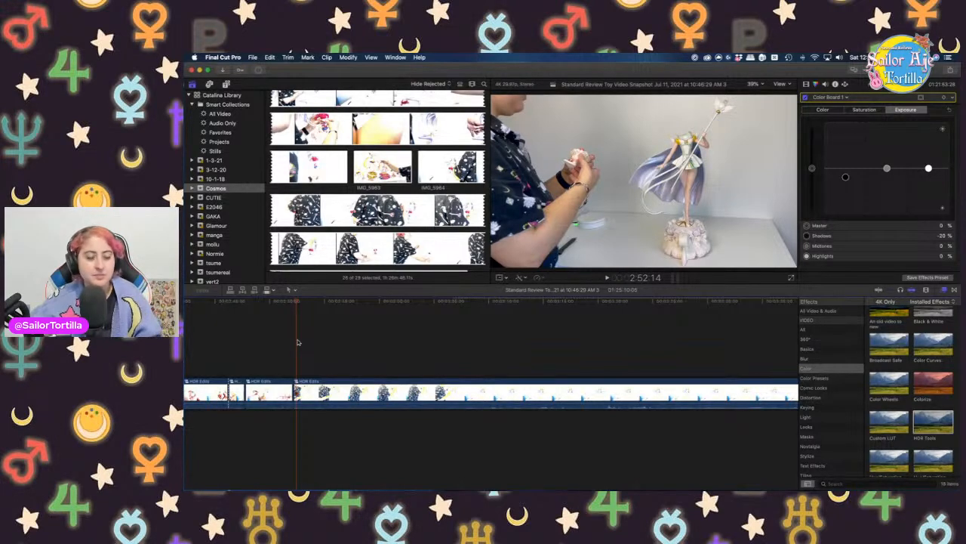
click(295, 348)
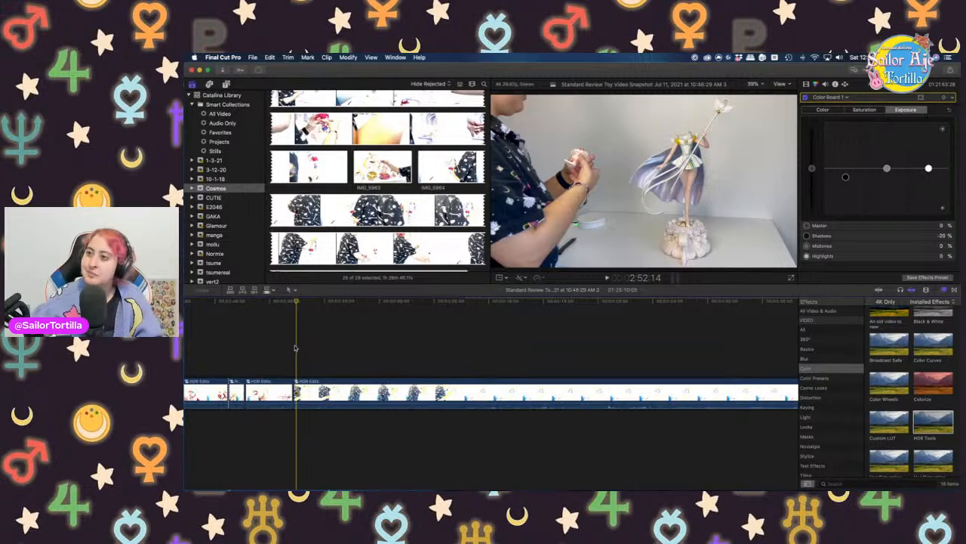
key(space)
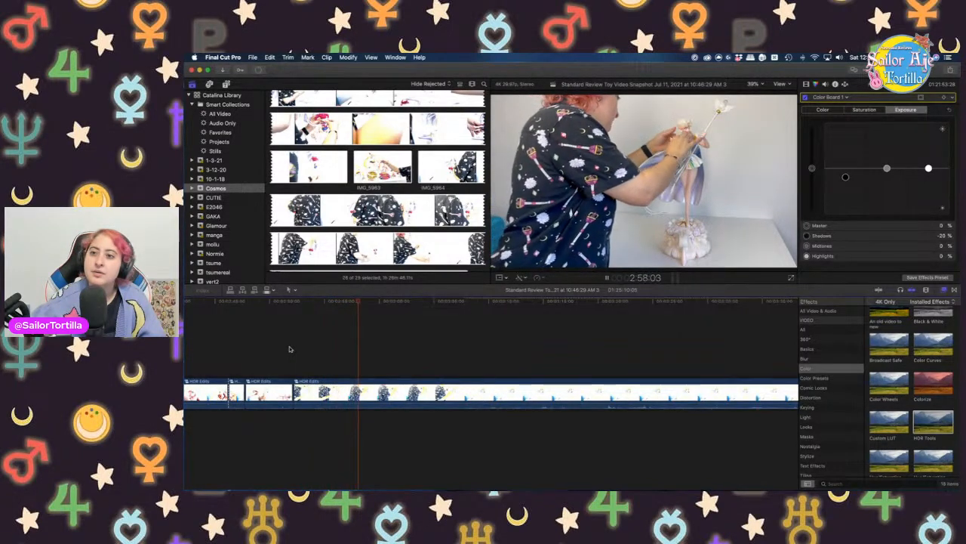
Split the clip again where the purple hair piece lies beside the figure, and delete the footage between the two cuts
click(520, 368)
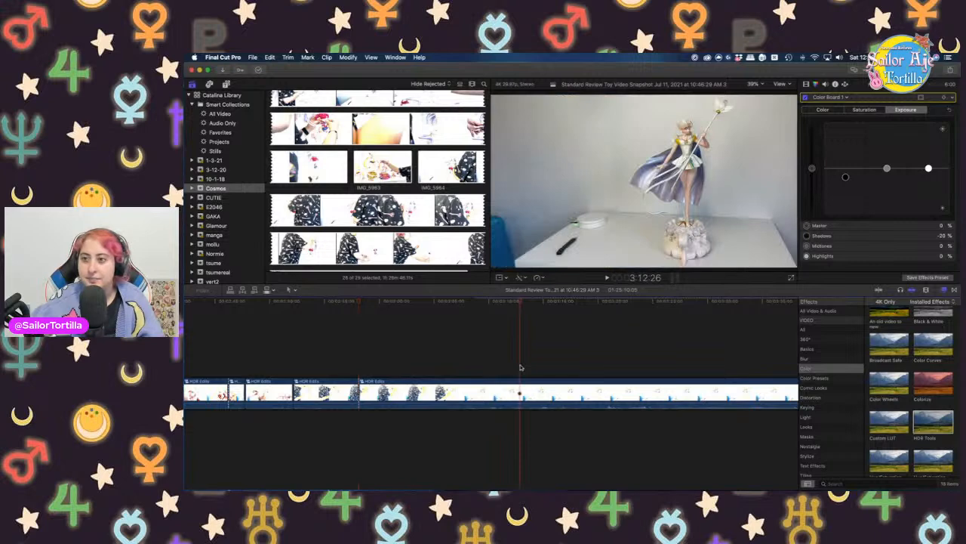
scroll(521, 368, right, 8)
click(521, 368)
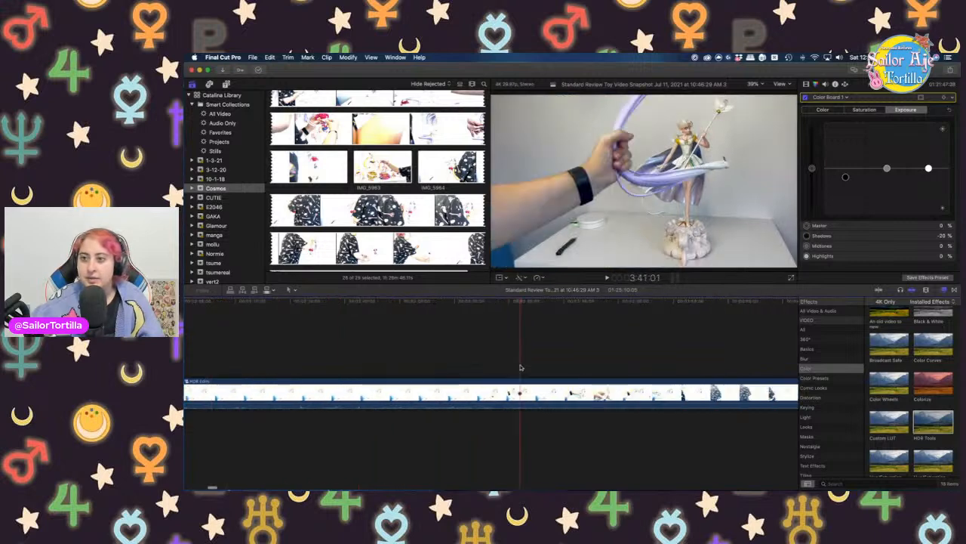
click(426, 364)
key(super+b)
click(373, 403)
key(BackSpace)
Split the hair piece clip at 3:00:12 and 3:15:16 and delete the footage between the two cuts
key(space)
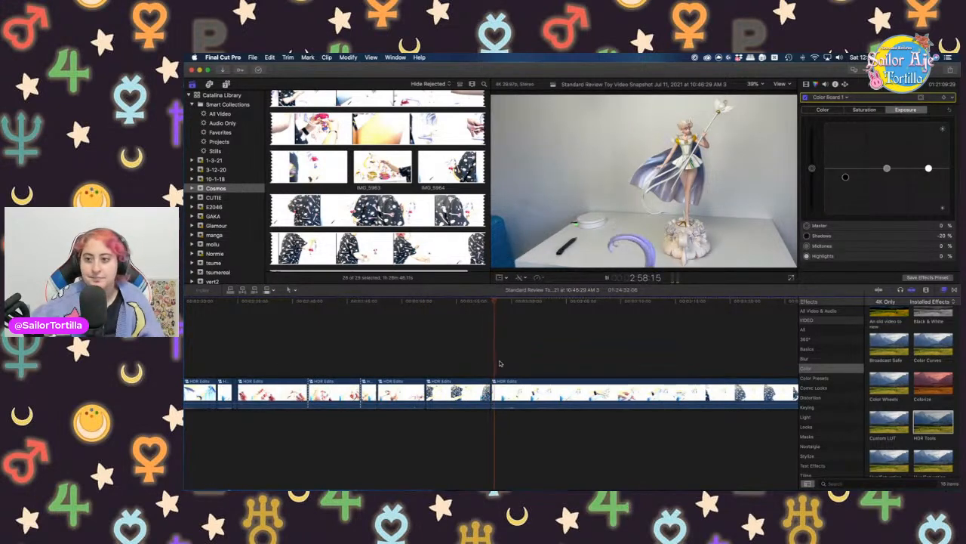
key(space)
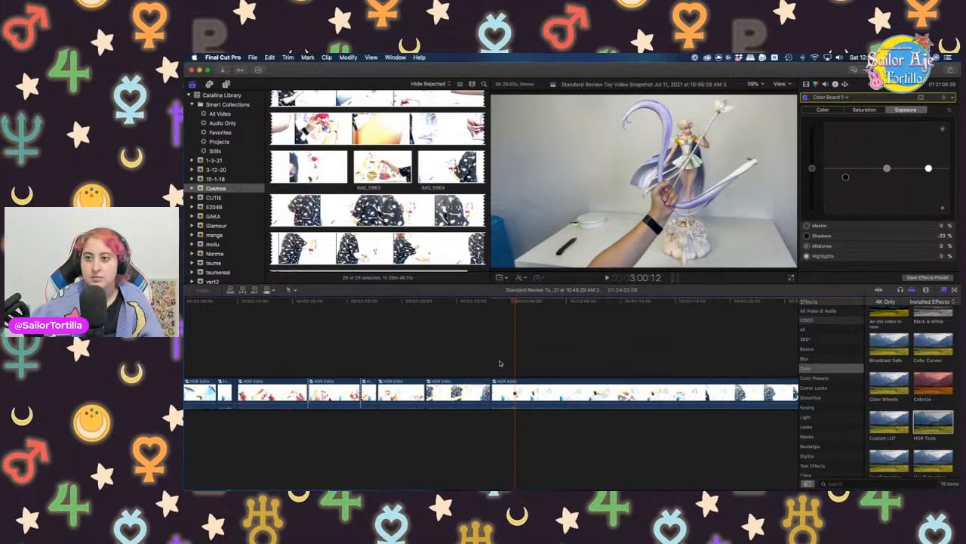
click(606, 369)
scroll(606, 370, right, 4)
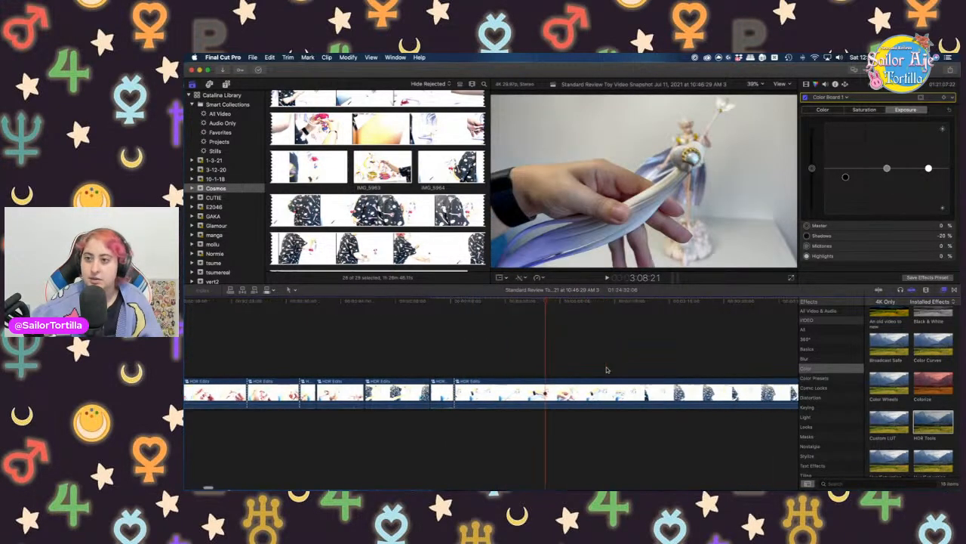
click(488, 364)
scroll(488, 364, right, 1)
click(494, 364)
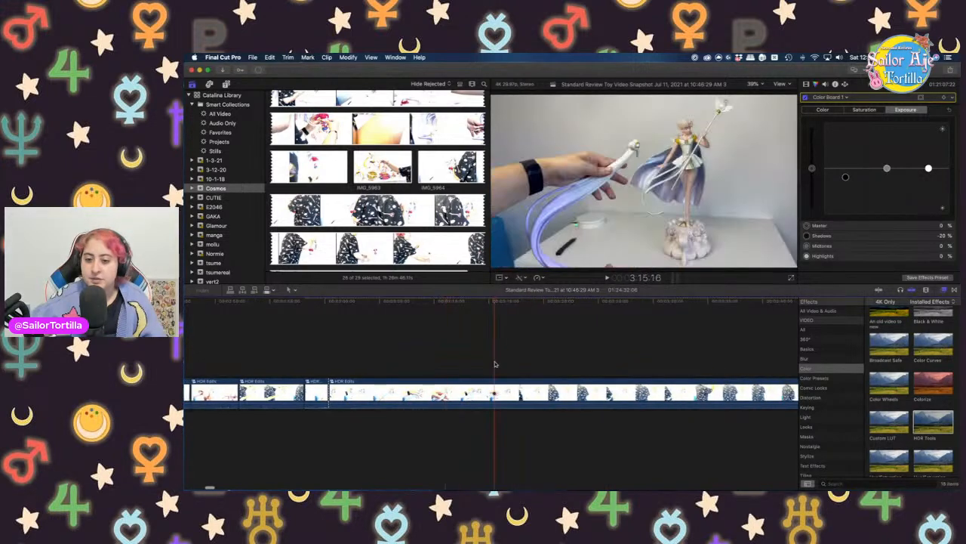
key(super+b)
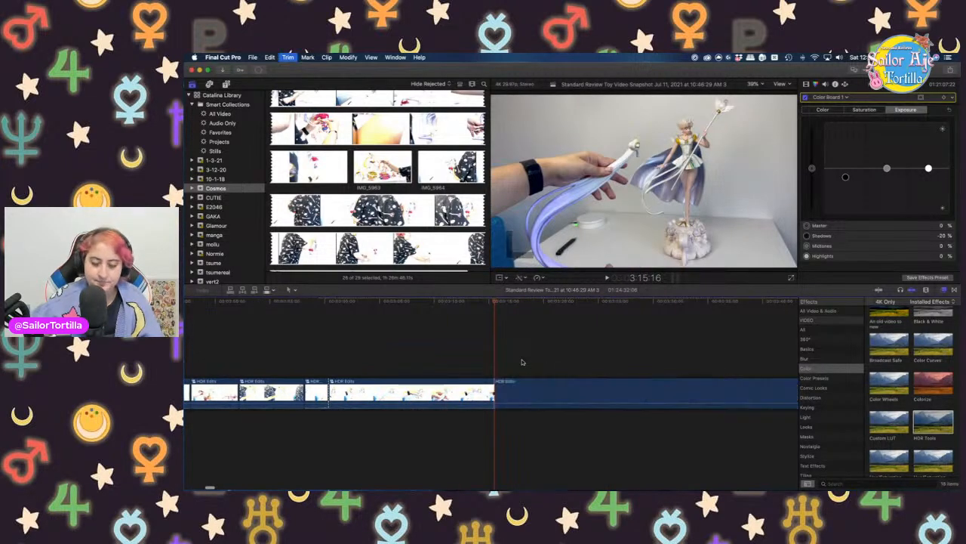
click(465, 391)
key(Delete)
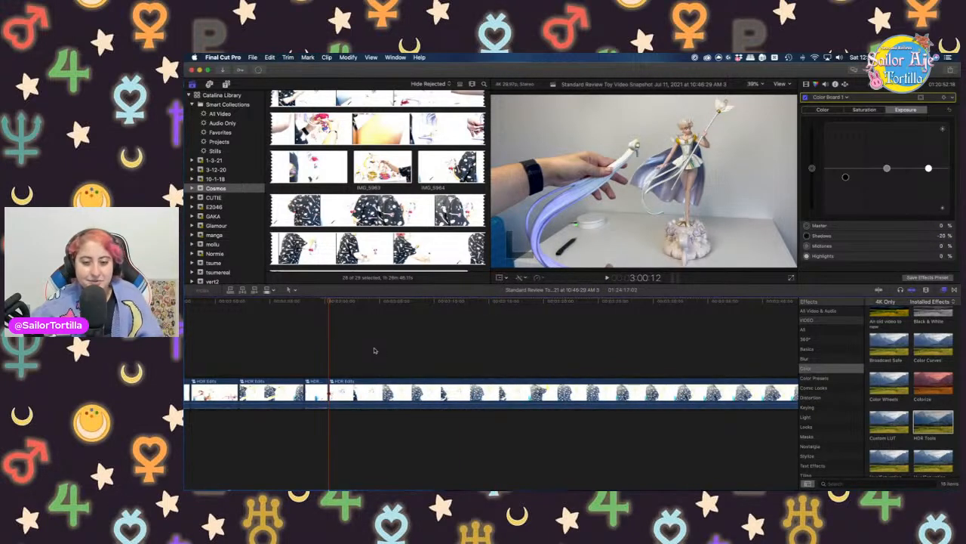
Skim the assembly footage after the 3:00:12 cut to examine how the hair piece is attached
click(476, 357)
click(640, 352)
click(693, 364)
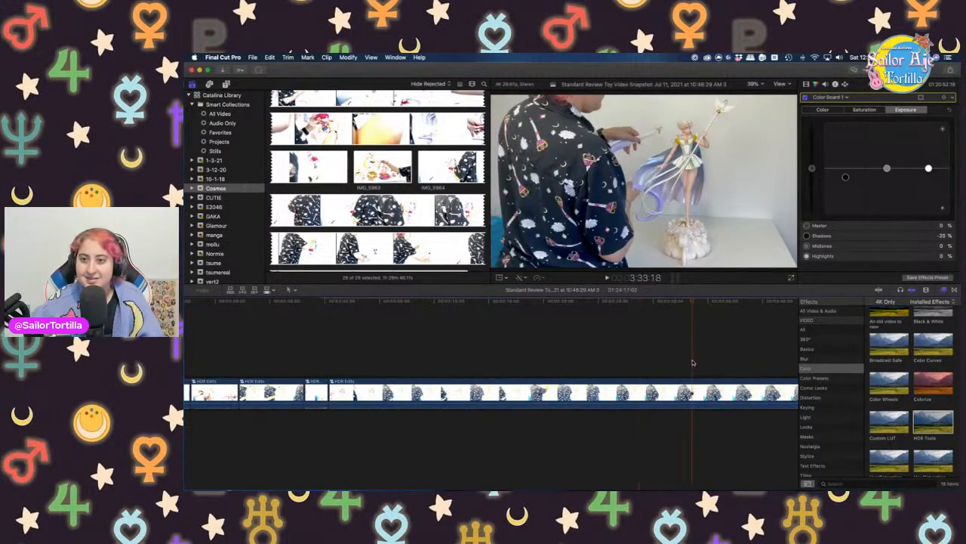
click(729, 351)
click(617, 352)
click(572, 355)
click(480, 354)
click(328, 364)
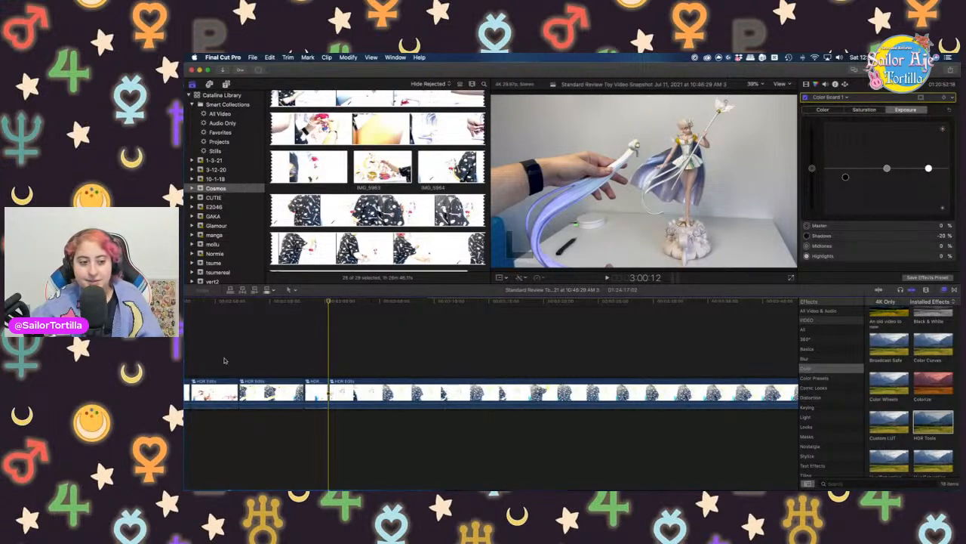
Find the end of the hair piece assembly footage and split the clip at 3:52:13
click(378, 340)
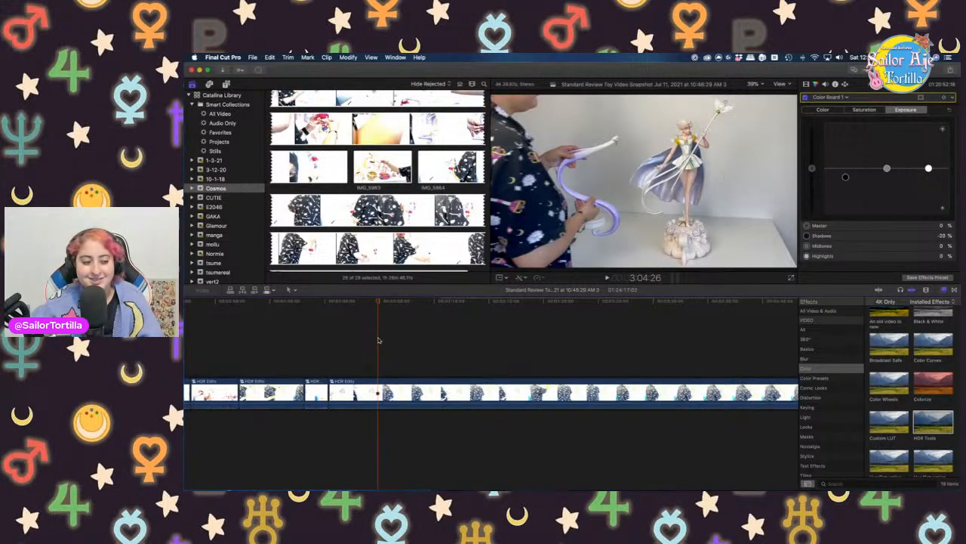
scroll(380, 340, right, 3)
click(462, 353)
scroll(463, 353, right, 7)
click(463, 353)
scroll(463, 353, right, 5)
click(518, 352)
scroll(517, 351, right, 5)
click(522, 353)
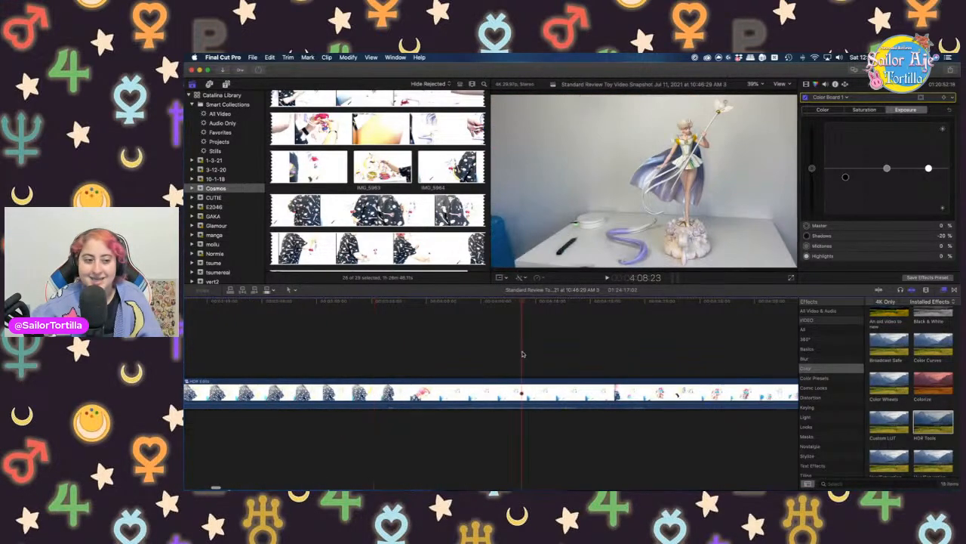
click(577, 361)
click(479, 354)
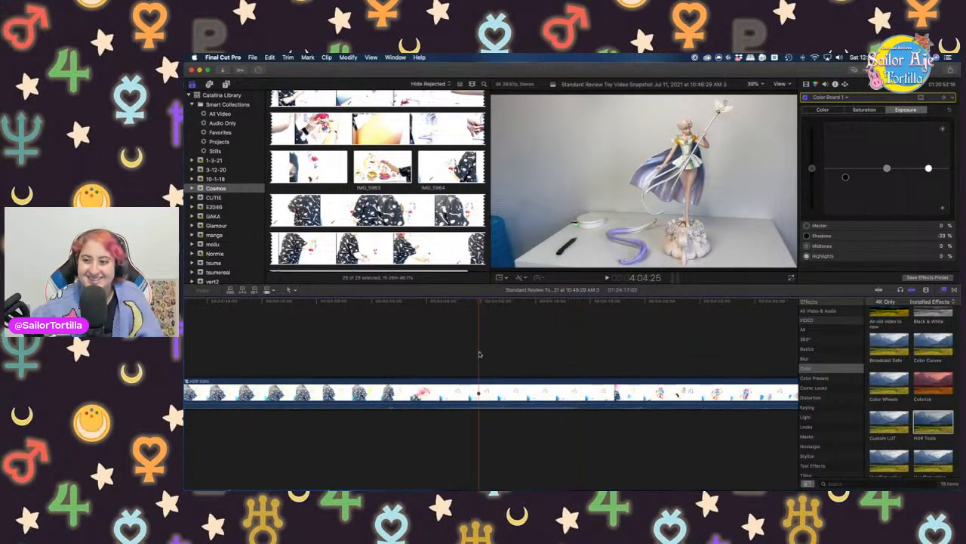
click(345, 355)
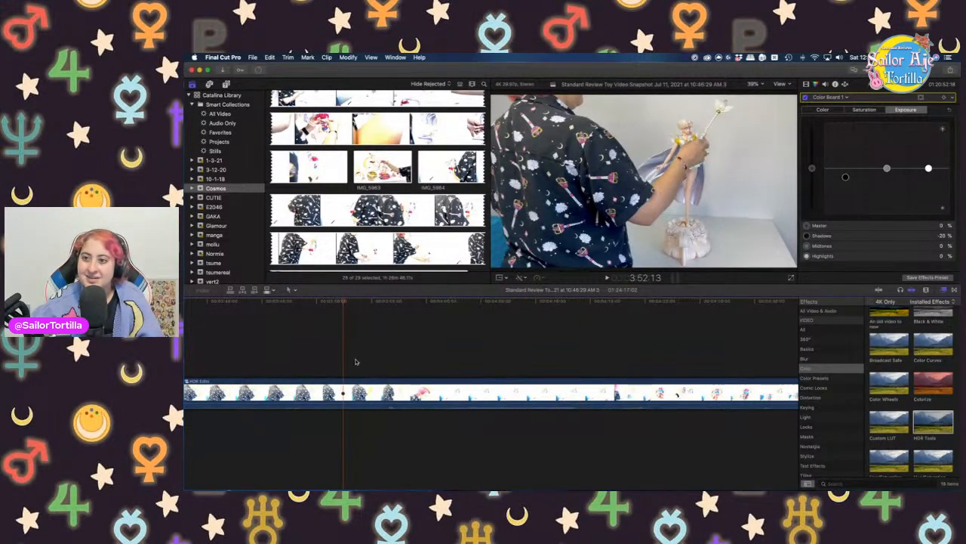
Review the join at 3:00:12, split the assembly clip just before 3:37:04, and delete the footage between 3:00:12 and the new cut
scroll(415, 359, left, 10)
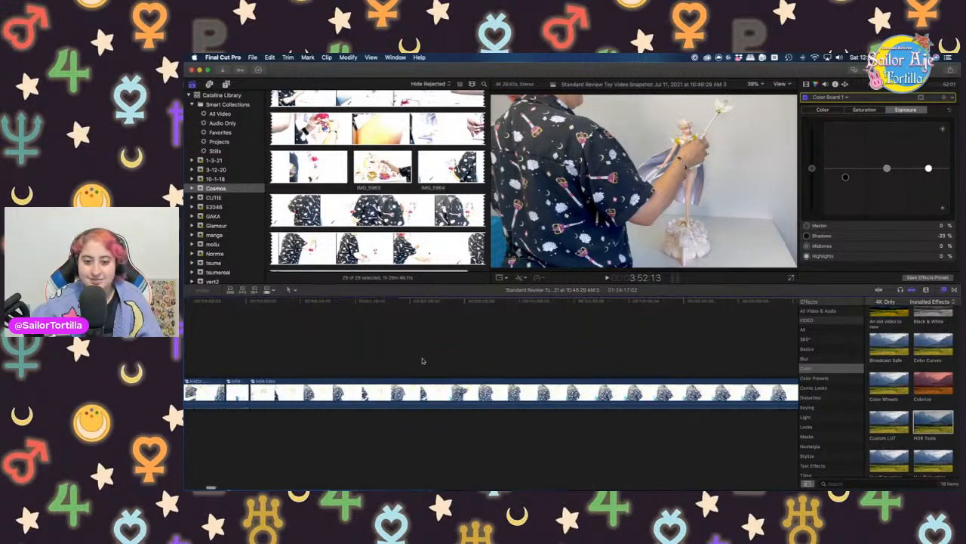
scroll(400, 356, left, 3)
click(372, 358)
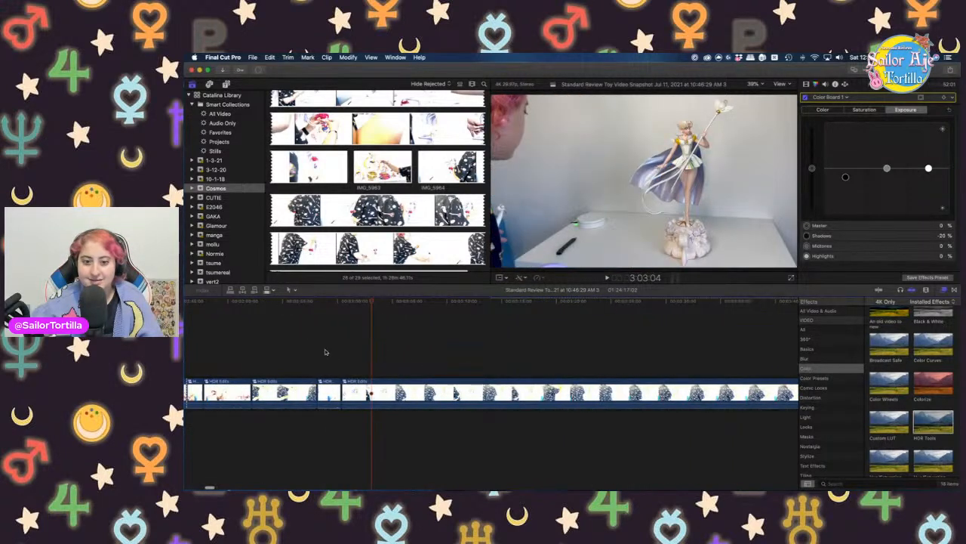
click(325, 352)
key(space)
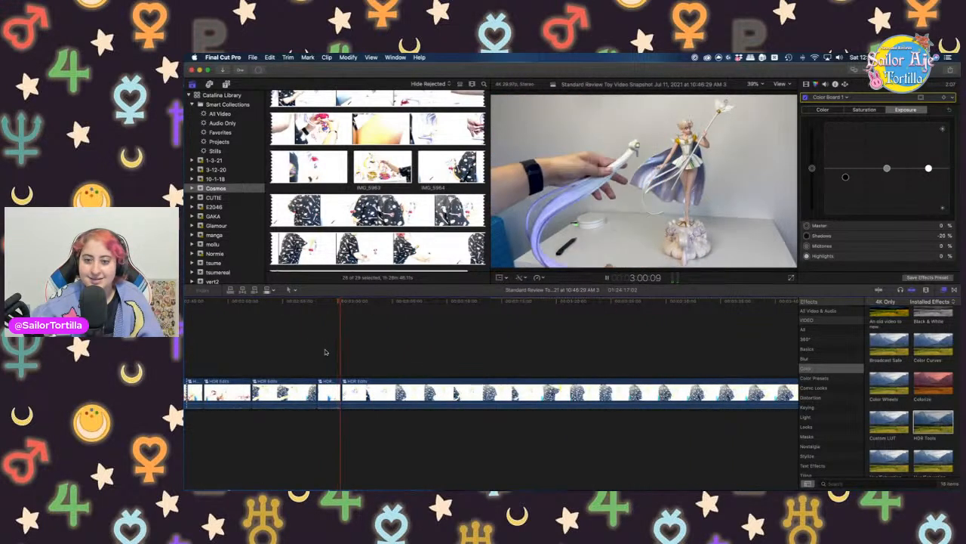
click(604, 370)
scroll(604, 370, right, 3)
click(648, 368)
key(space)
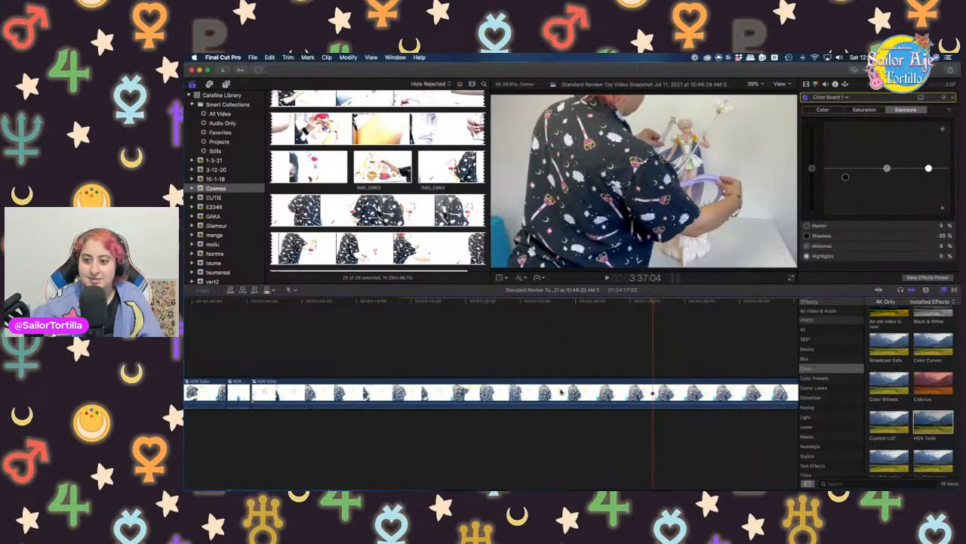
click(630, 362)
key(super+b)
click(552, 395)
key(Delete)
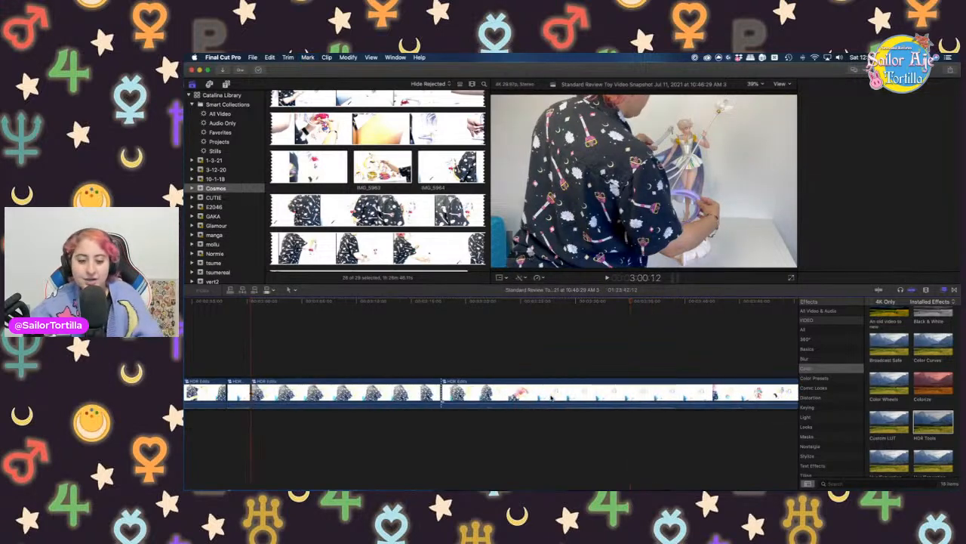
Skim the footage after the trimmed assembly clip to examine where the second, blue-skirted figure comes into the shot
scroll(387, 301, right, 3)
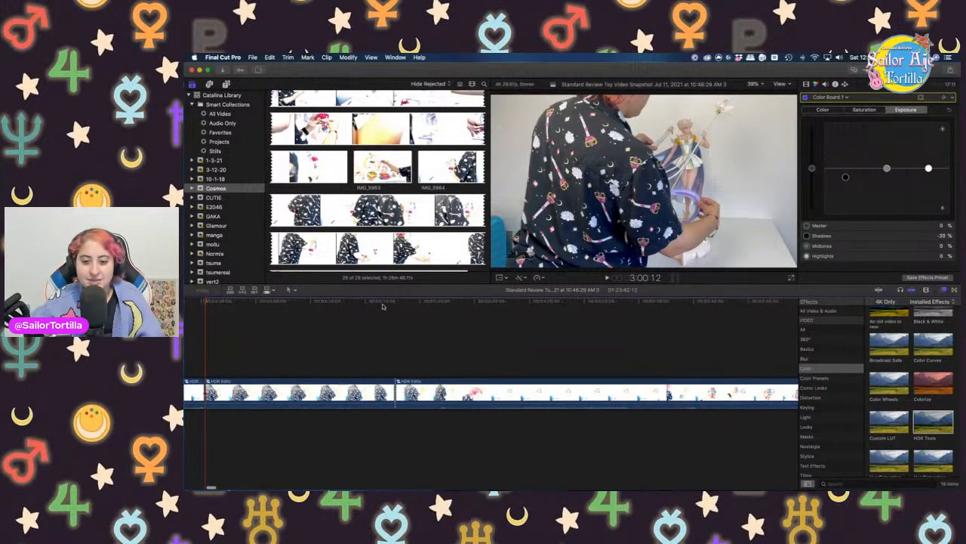
click(383, 328)
click(585, 343)
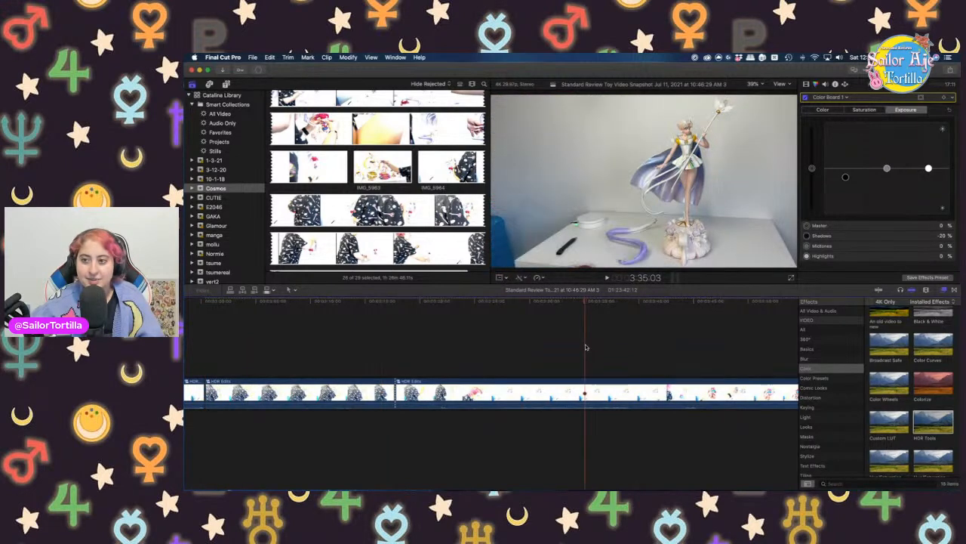
scroll(585, 344, right, 10)
click(586, 346)
scroll(586, 346, left, 7)
click(444, 352)
click(415, 344)
click(381, 341)
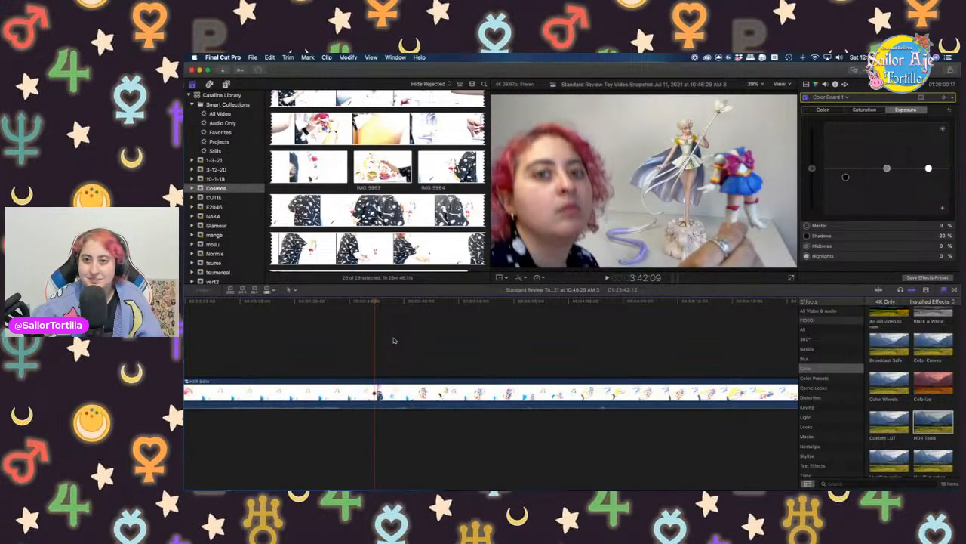
Split the clip at 3:45:26, where the blue-skirted figure is held up, and delete the segment between the assembly clip and this cut
click(393, 348)
click(373, 352)
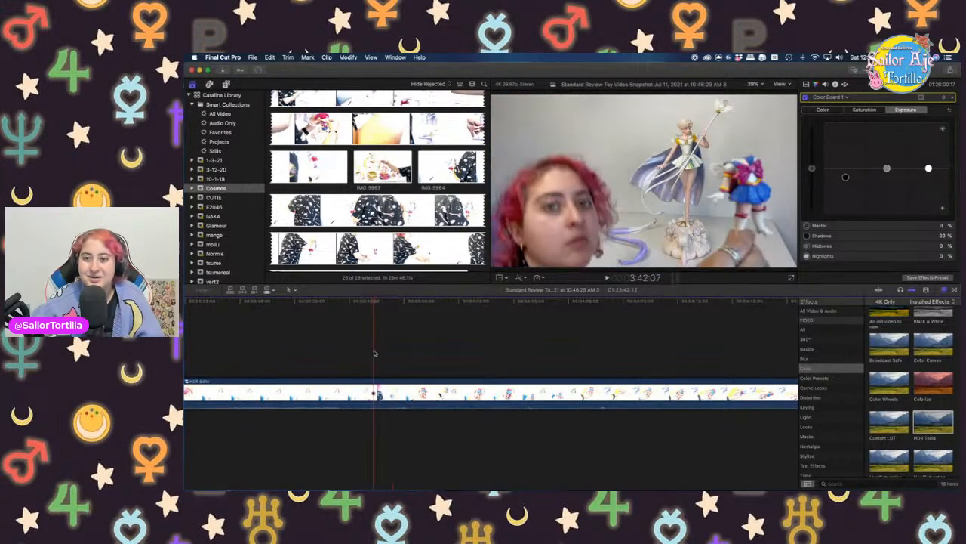
click(388, 358)
click(404, 359)
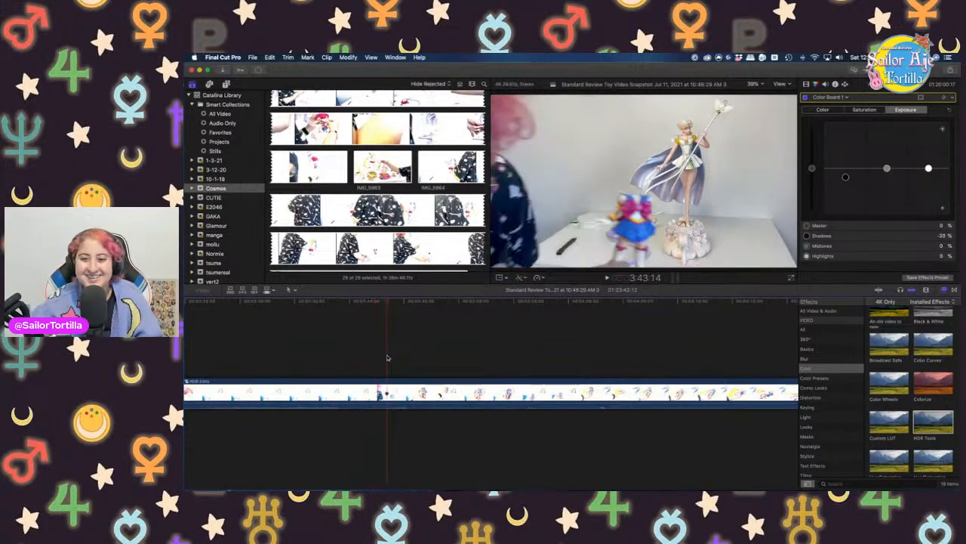
click(413, 358)
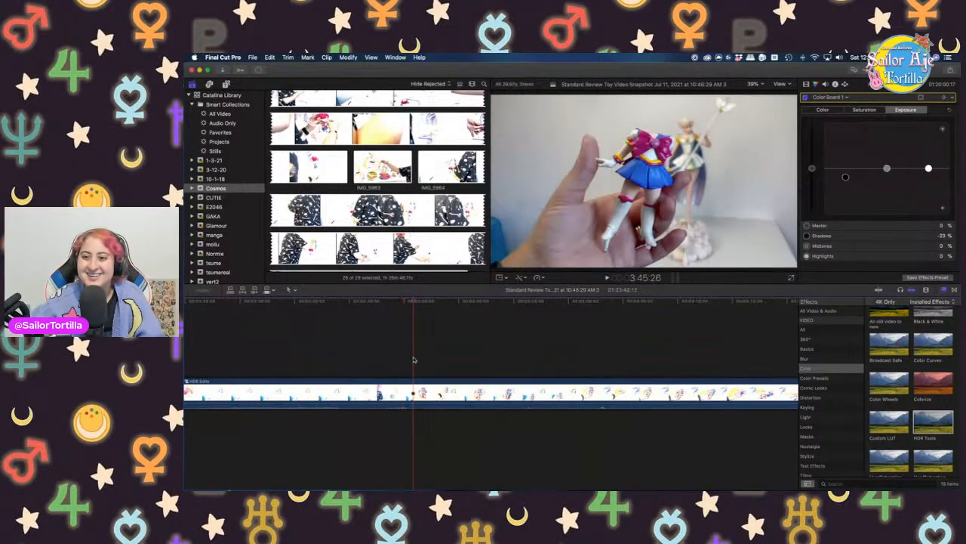
key(super+b)
scroll(413, 360, left, 5)
scroll(413, 359, right, 1)
click(483, 407)
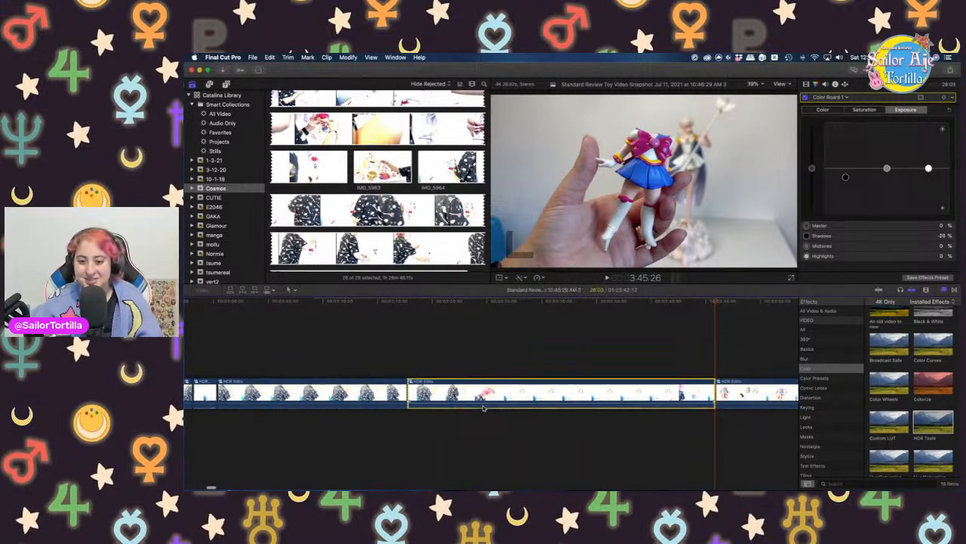
key(Delete)
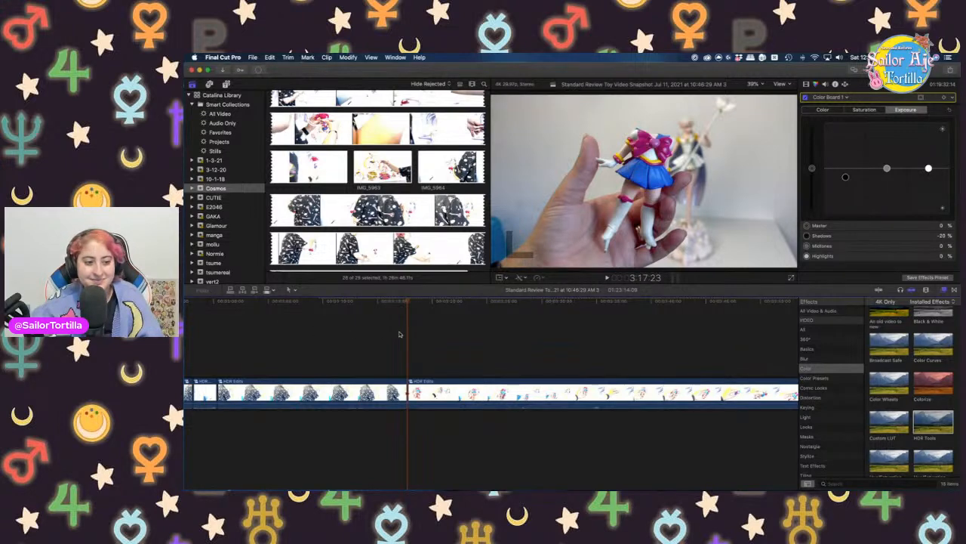
scroll(423, 341, left, 3)
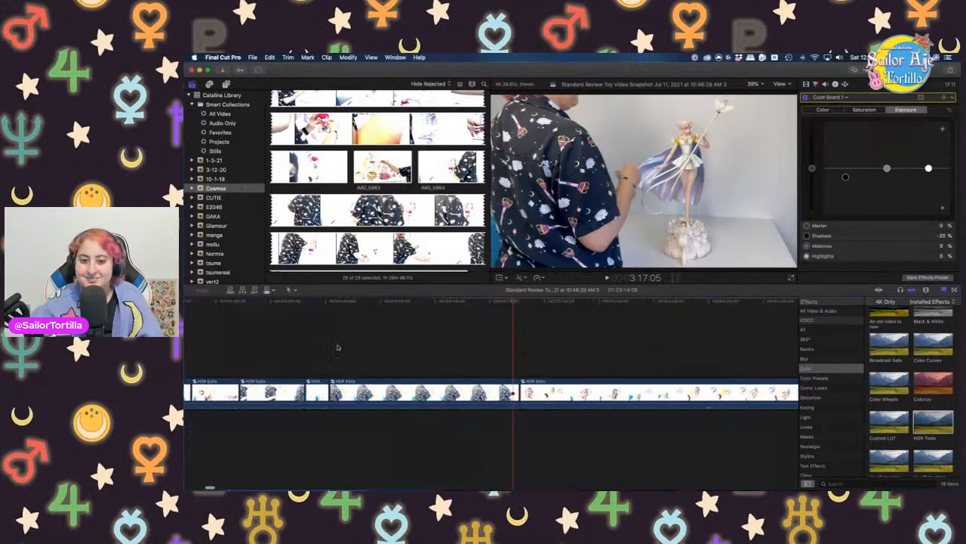
Play the blue-skirted figure clip from 3:20:18 and again from its start to examine the exposure and the usable stretch
click(550, 345)
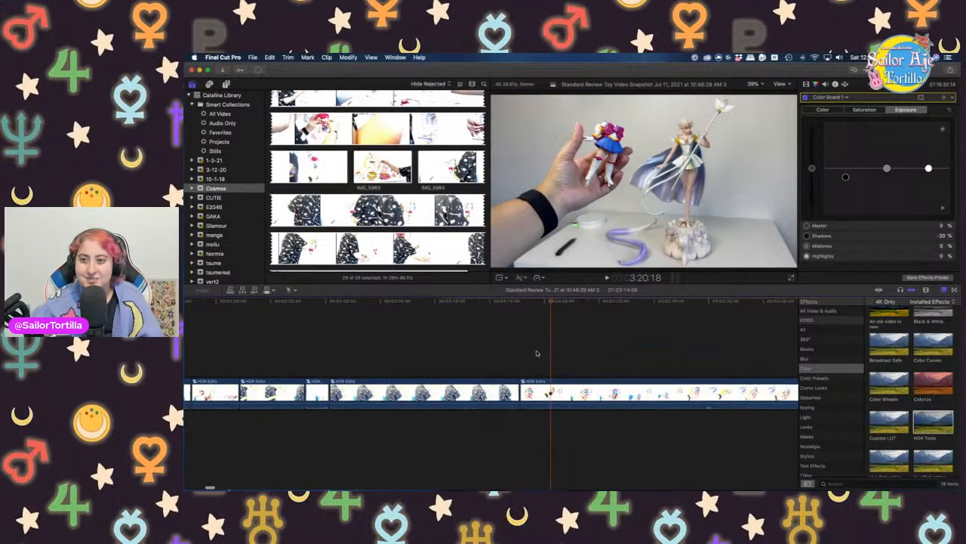
key(space)
scroll(534, 352, right, 6)
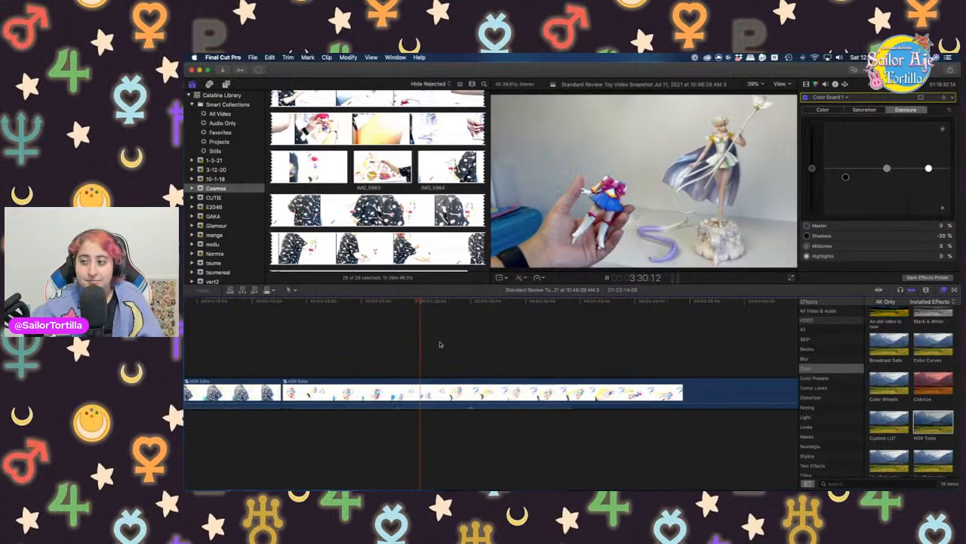
key(space)
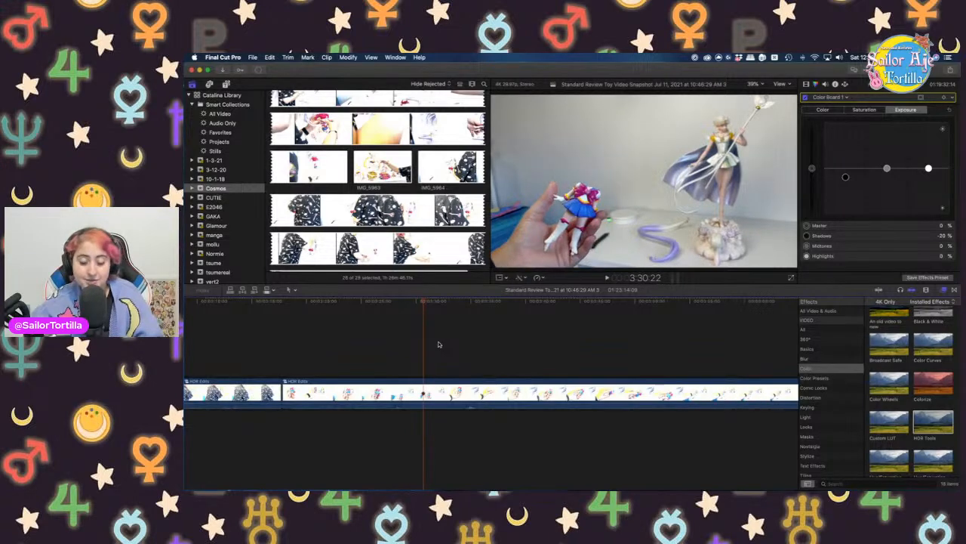
click(281, 349)
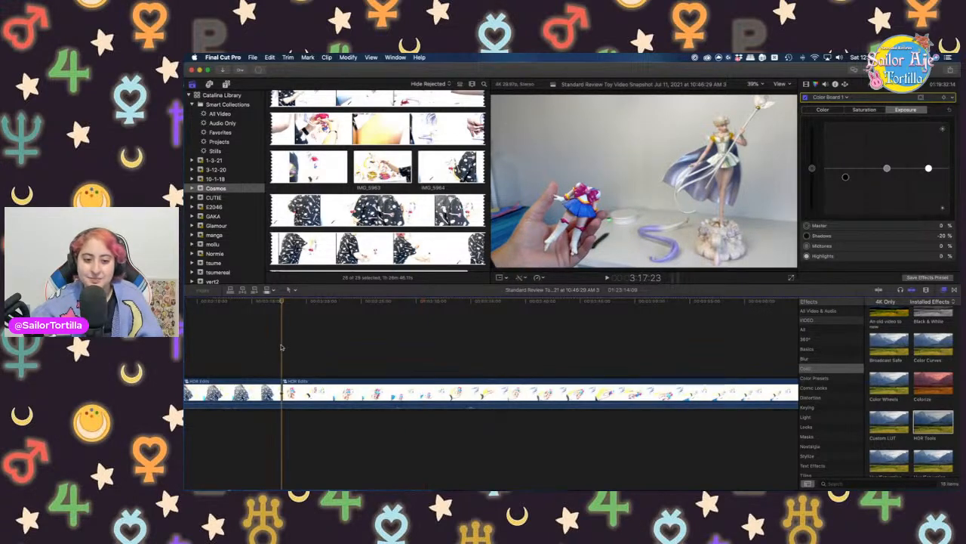
key(space)
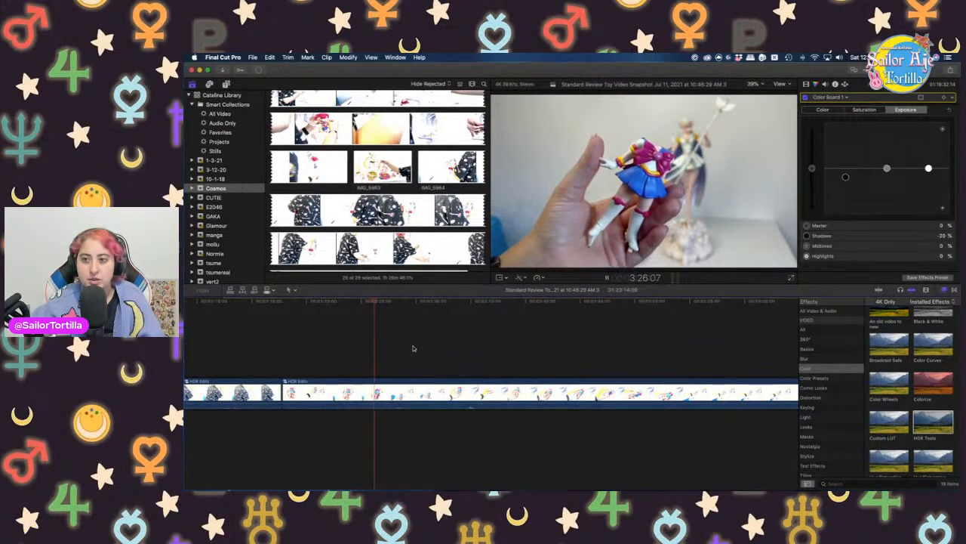
key(space)
Set the shadows exposure of the blue-skirted figure clip to 1% and check the look near the clip's start
click(395, 385)
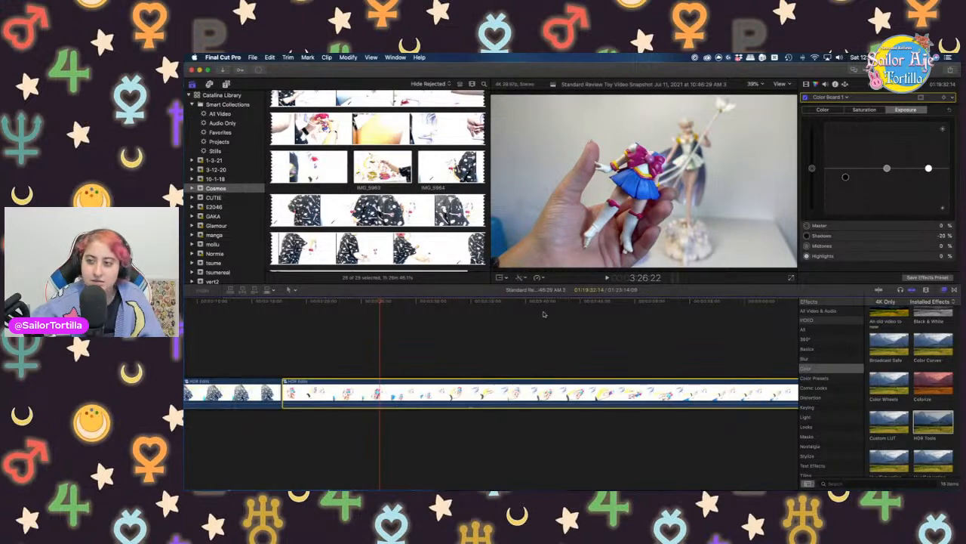
drag(845, 179, 846, 170)
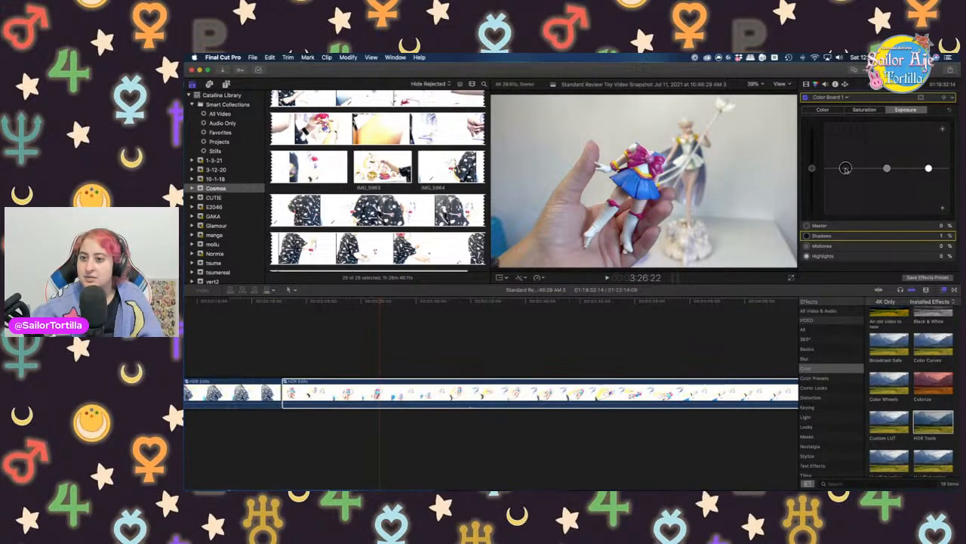
click(310, 342)
click(297, 342)
click(287, 342)
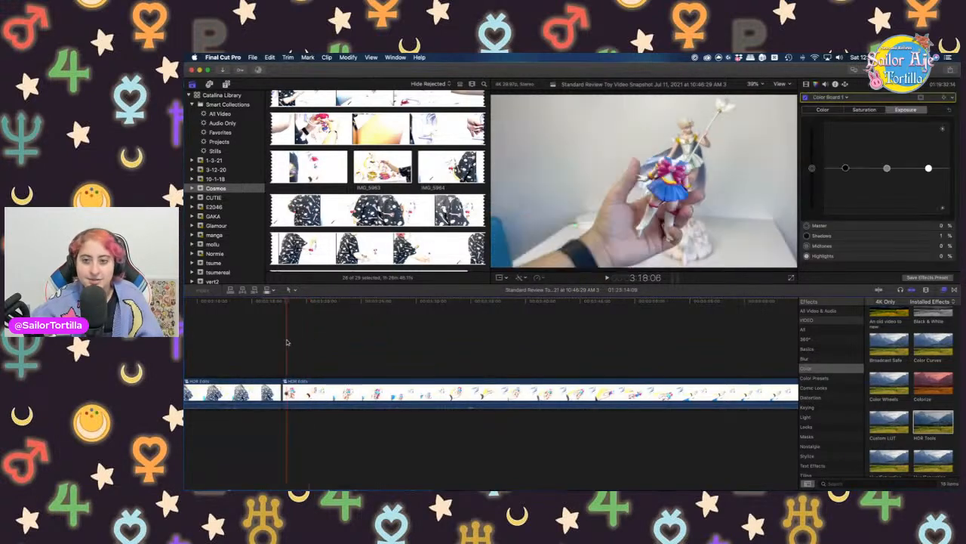
Play on through the blue-skirted figure clip and split it at 3:28:06
click(341, 349)
key(space)
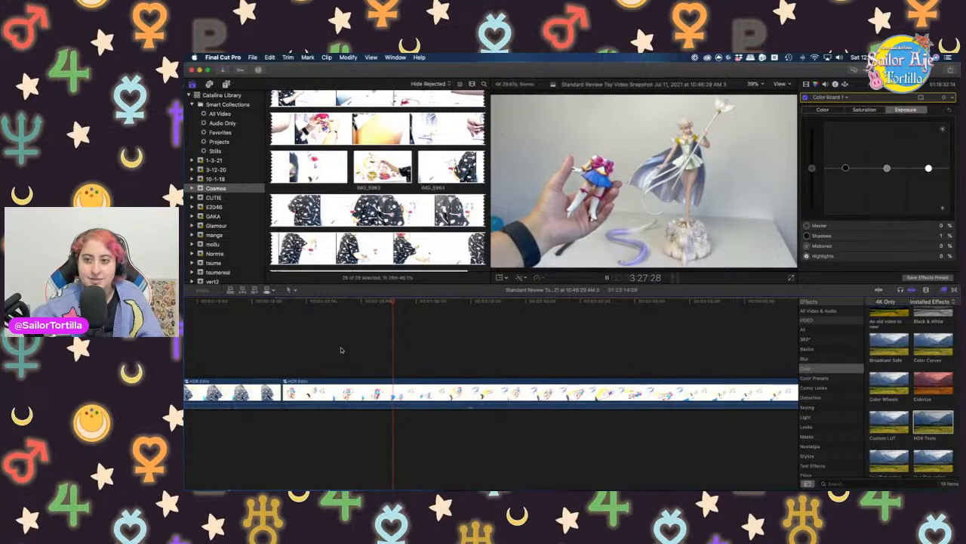
key(space)
key(super+b)
Split the footage where the blue-skirted figure is held in close-up, and delete the segment between 3:28:06 and this cut
click(492, 354)
click(574, 364)
key(space)
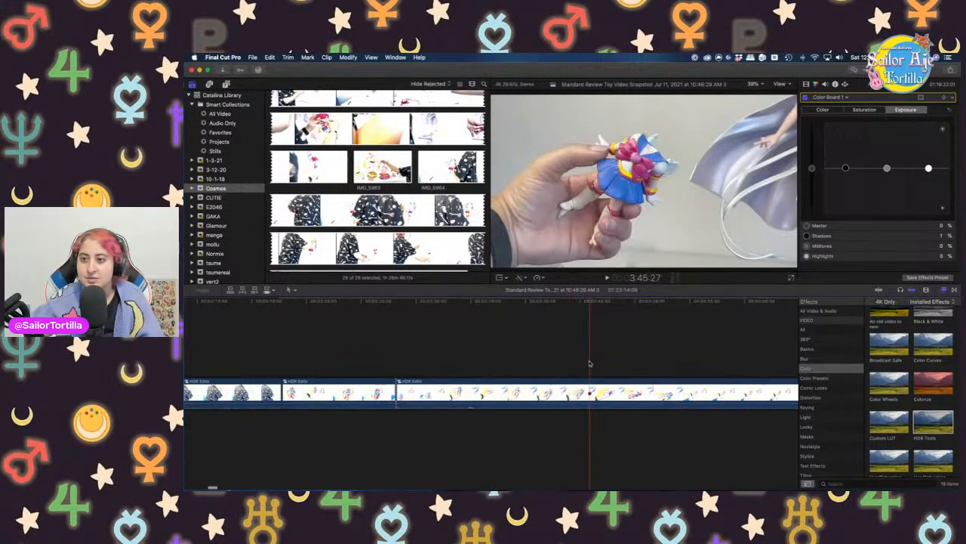
click(549, 359)
key(super+b)
click(507, 394)
key(Delete)
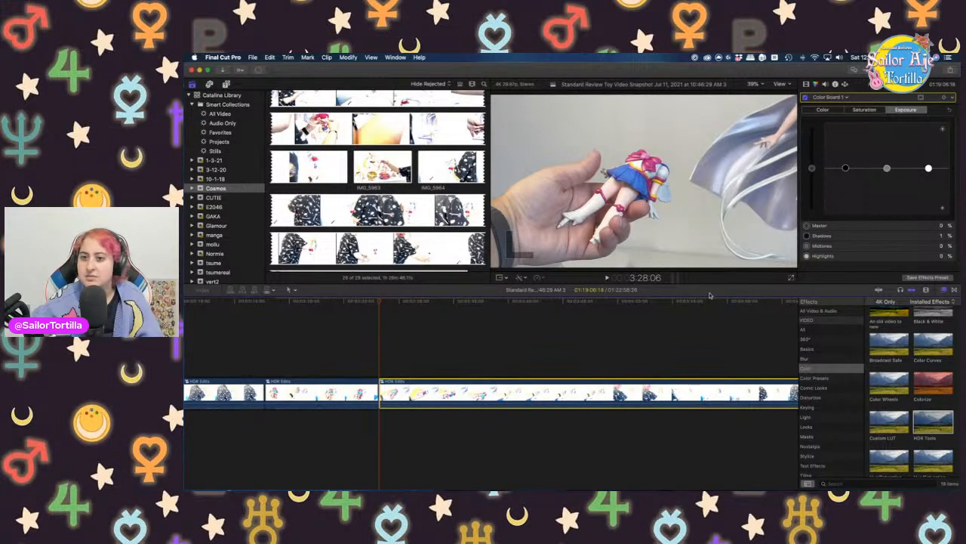
Lower the close-up clip's shadows exposure to -13% and set its midtones color angle to 216°
drag(846, 168, 846, 174)
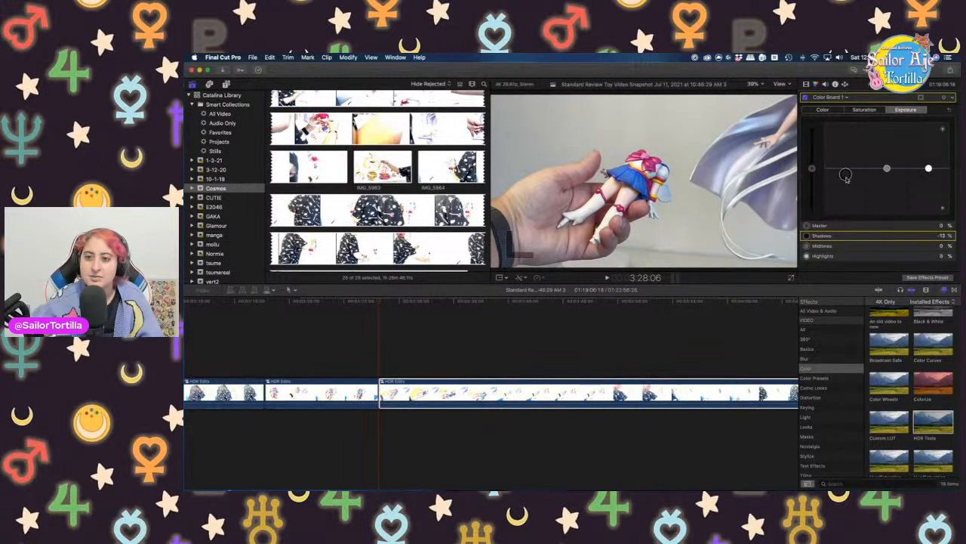
click(825, 111)
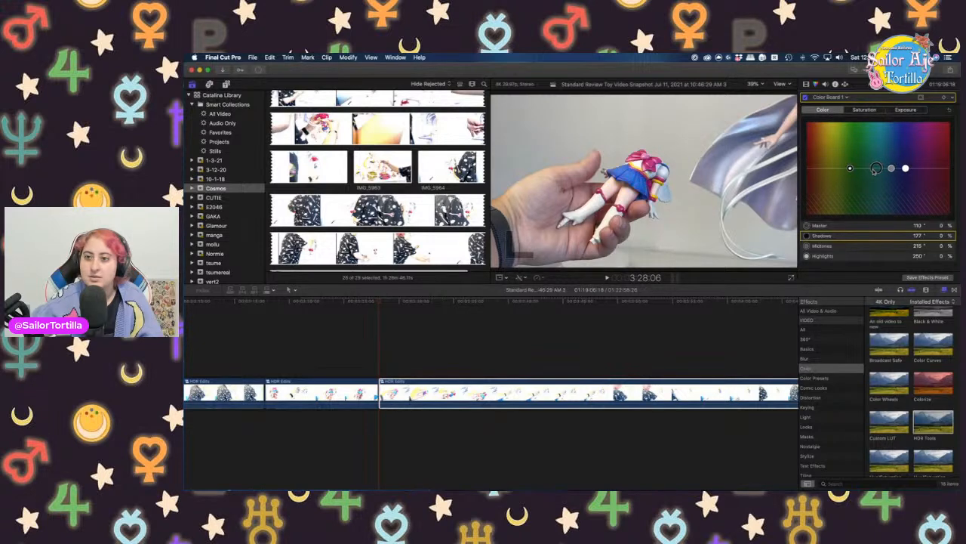
drag(892, 168, 892, 168)
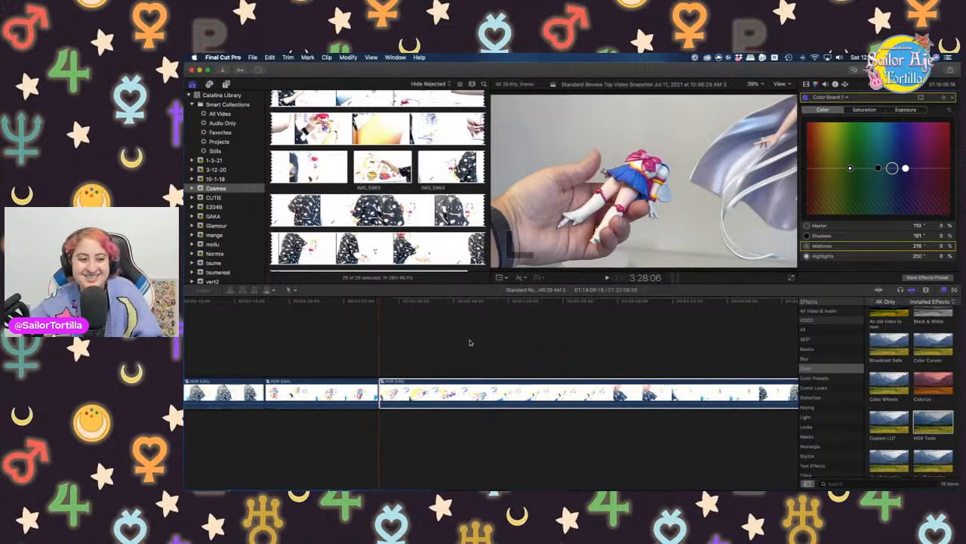
Review the close-up clip from 3:28:06 and split it at 3:42:12, after the figure is moved away from the camera
click(416, 341)
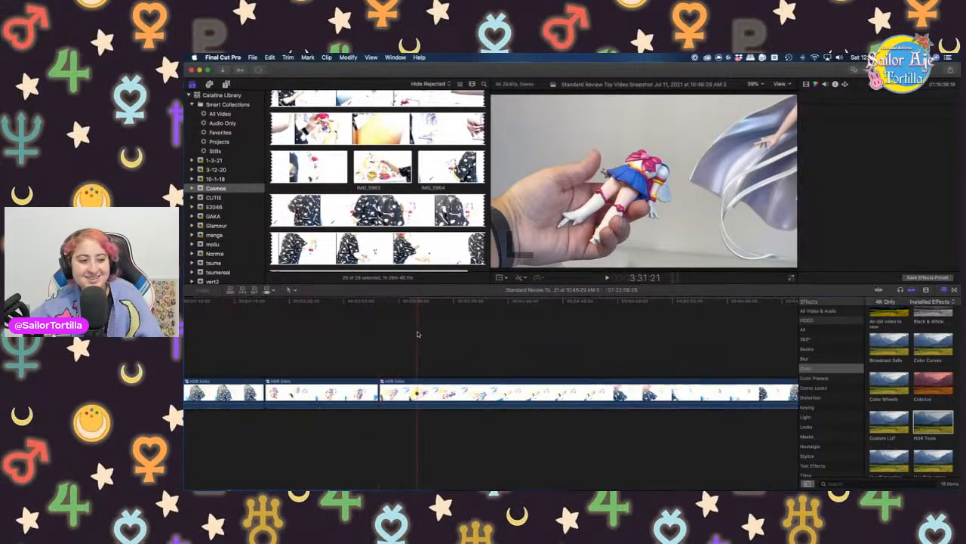
click(509, 358)
click(561, 361)
scroll(561, 360, right, 3)
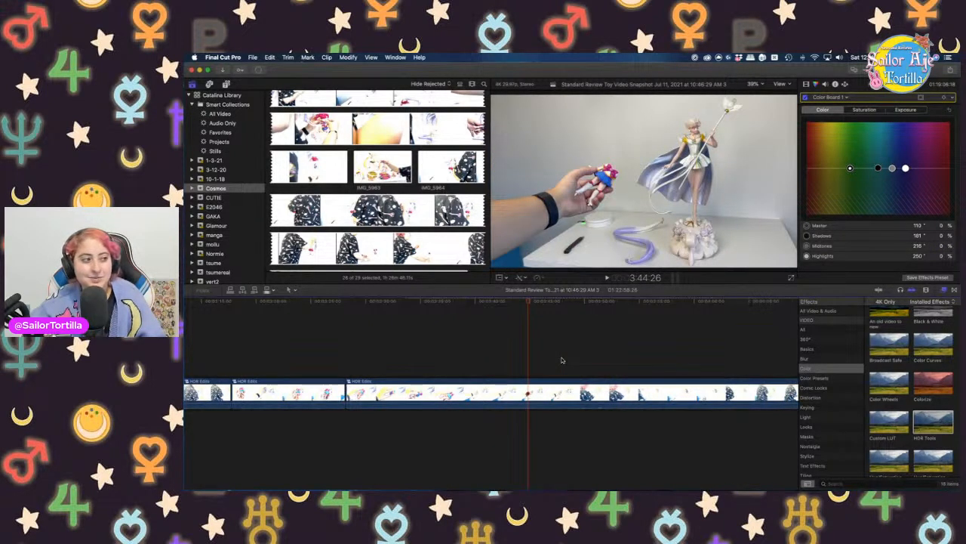
click(346, 368)
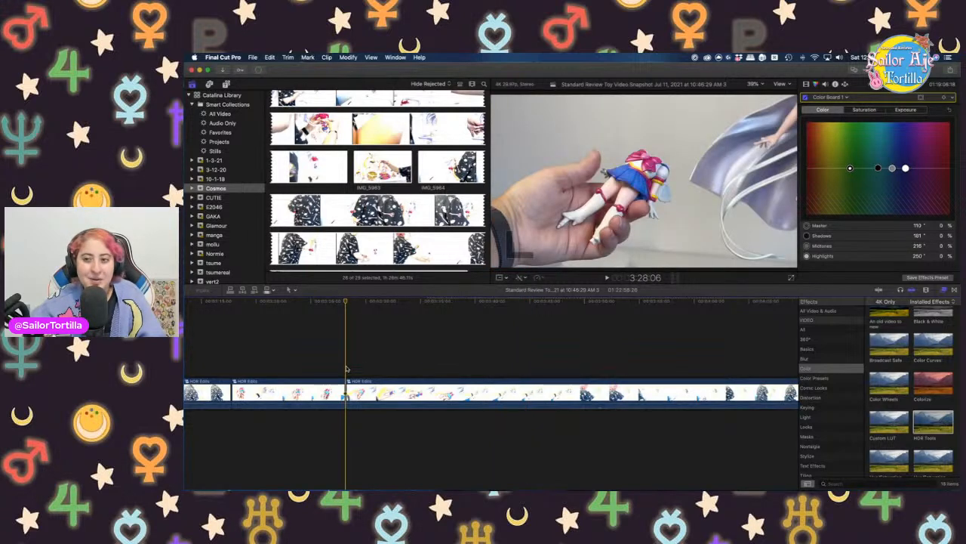
click(490, 360)
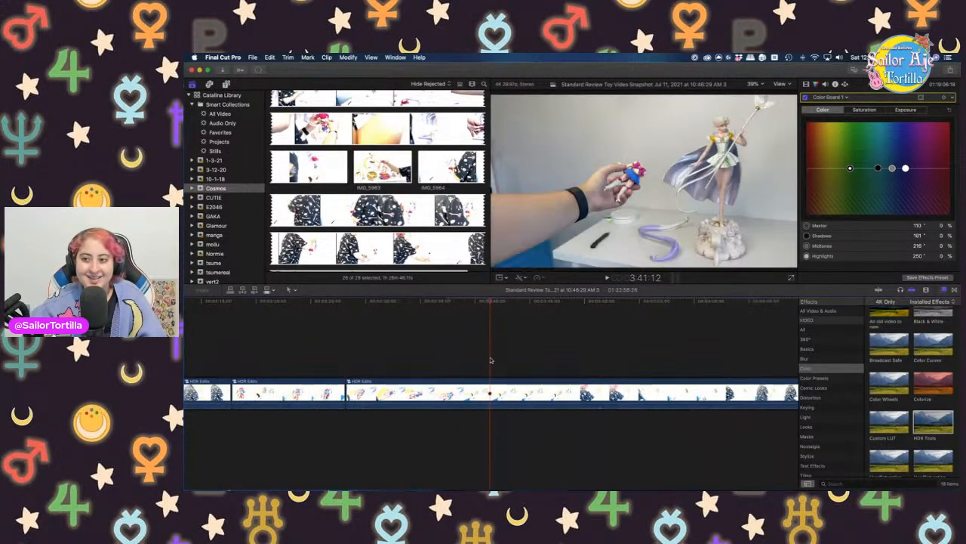
click(501, 356)
key(super+b)
Skim the footage after the 3:42:12 cut to examine where the small figure is mounted beside the large one
click(693, 354)
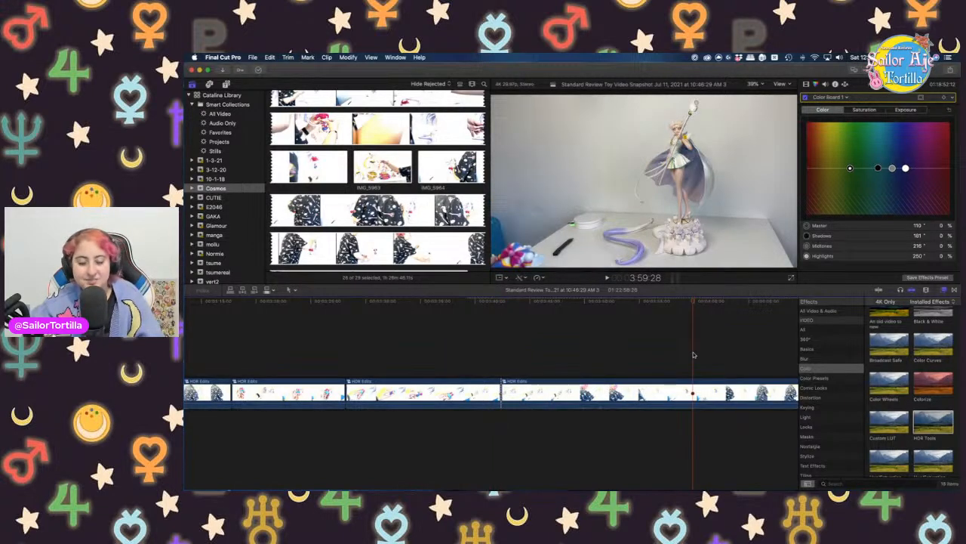
scroll(649, 355, right, 5)
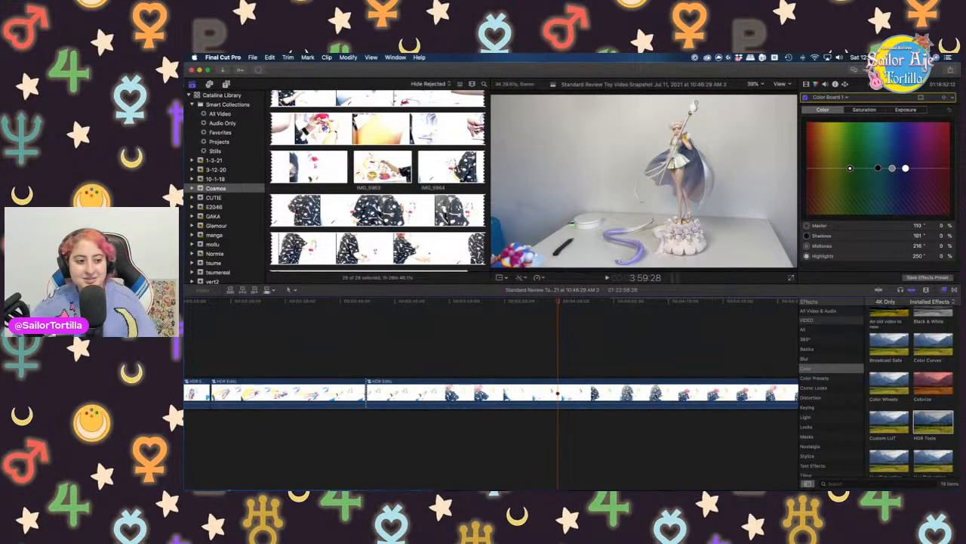
click(625, 335)
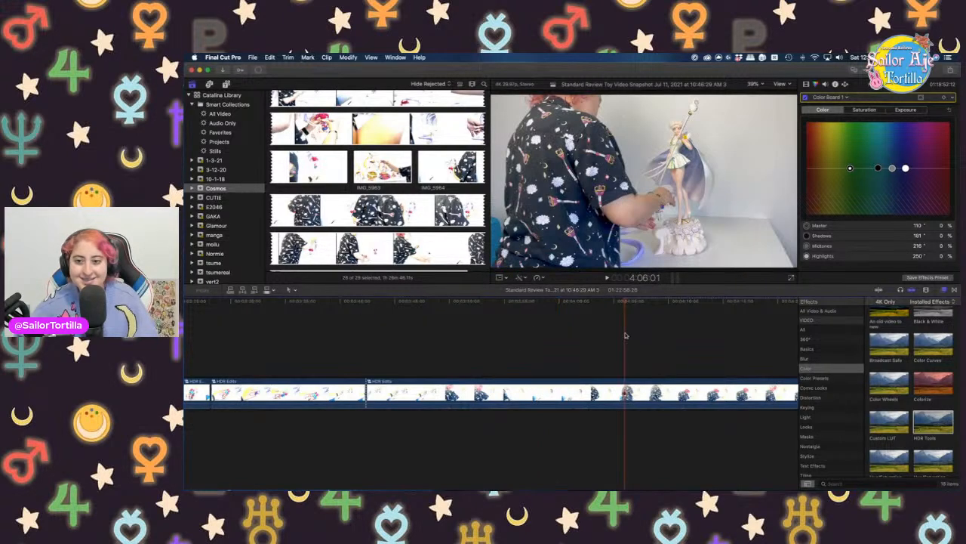
scroll(626, 336, right, 4)
click(626, 335)
scroll(654, 339, right, 4)
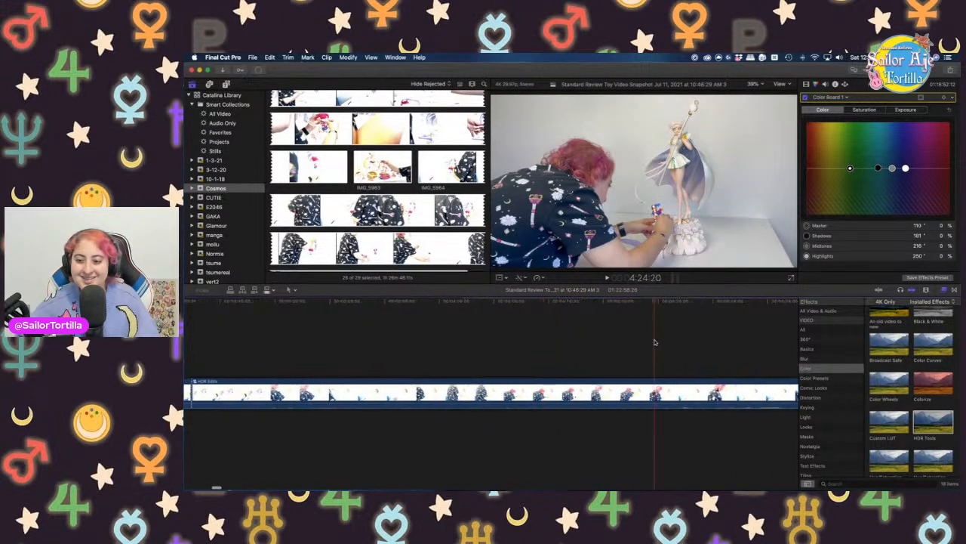
scroll(653, 340, right, 2)
click(659, 343)
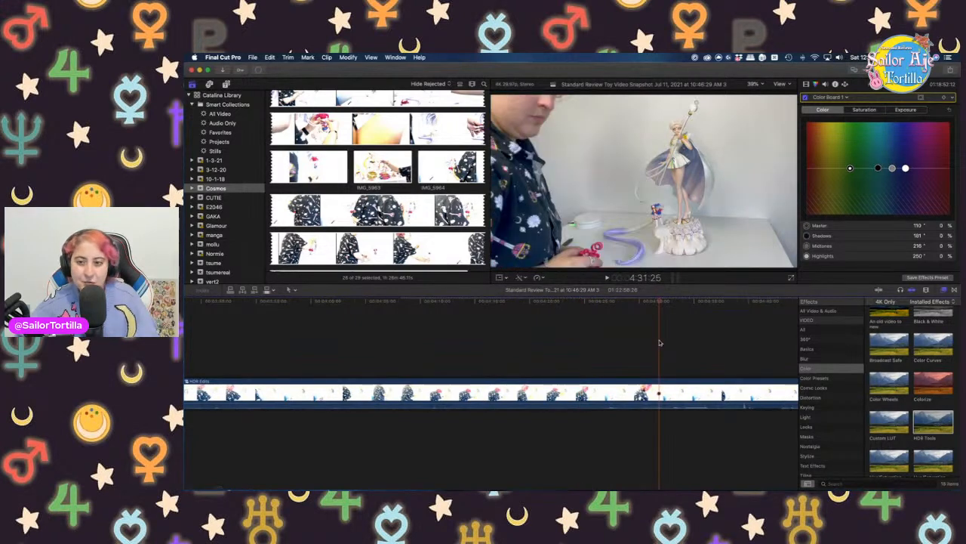
scroll(658, 340, right, 3)
click(579, 345)
click(512, 345)
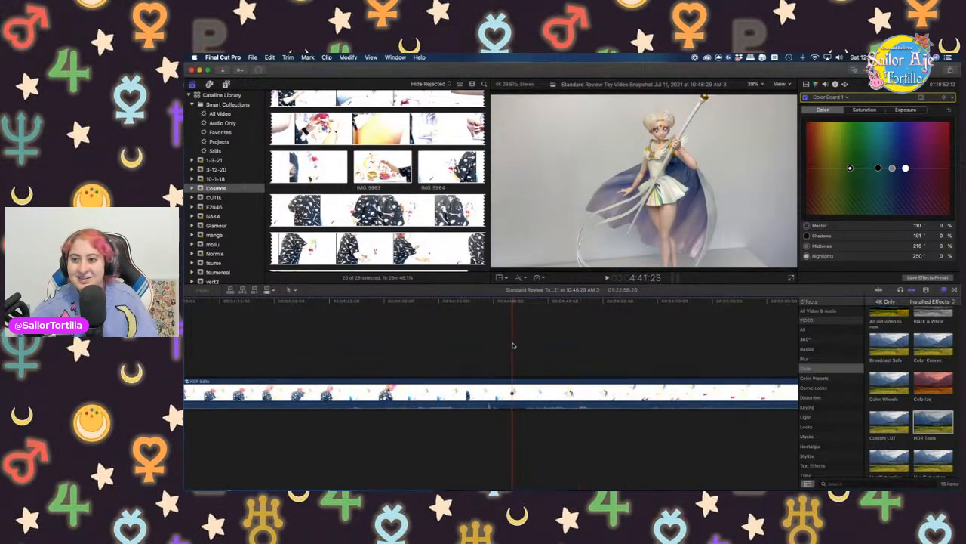
Split the clip at about 4:40, where the small figure stands at the base, and delete the segment between 3:42:12 and this cut
click(537, 345)
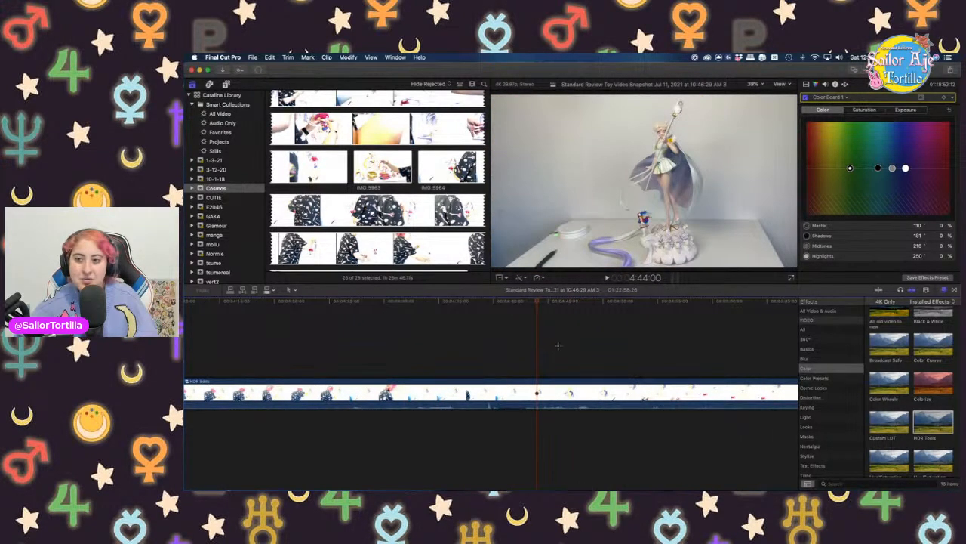
click(496, 348)
key(super+b)
click(424, 391)
key(Delete)
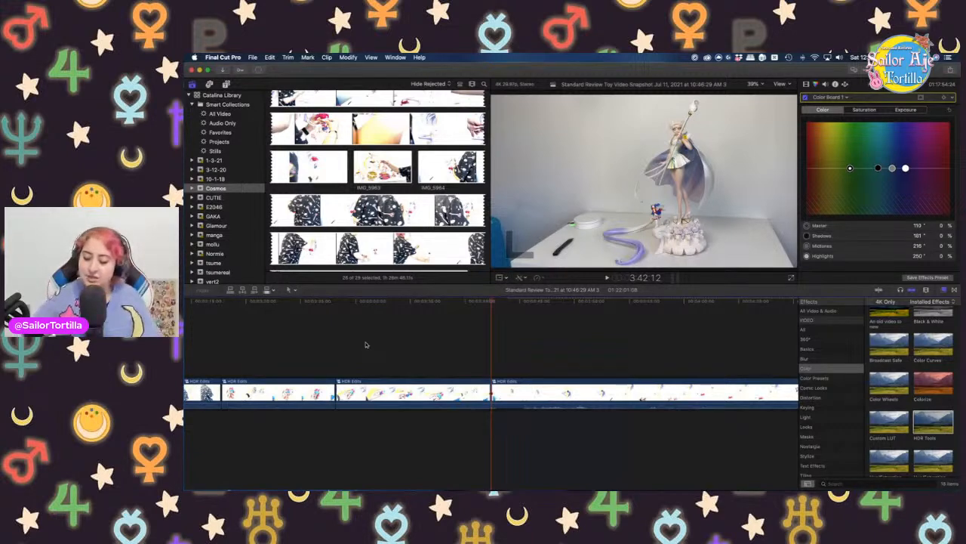
Skim backwards from 3:28:06 through the assembly and unboxing clips to examine the earlier cuts
click(336, 351)
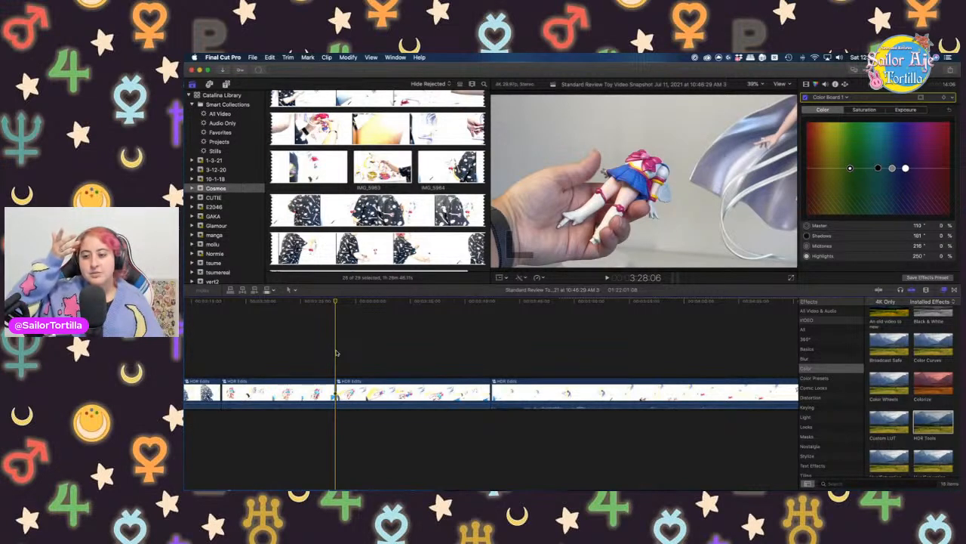
scroll(332, 353, left, 10)
click(427, 362)
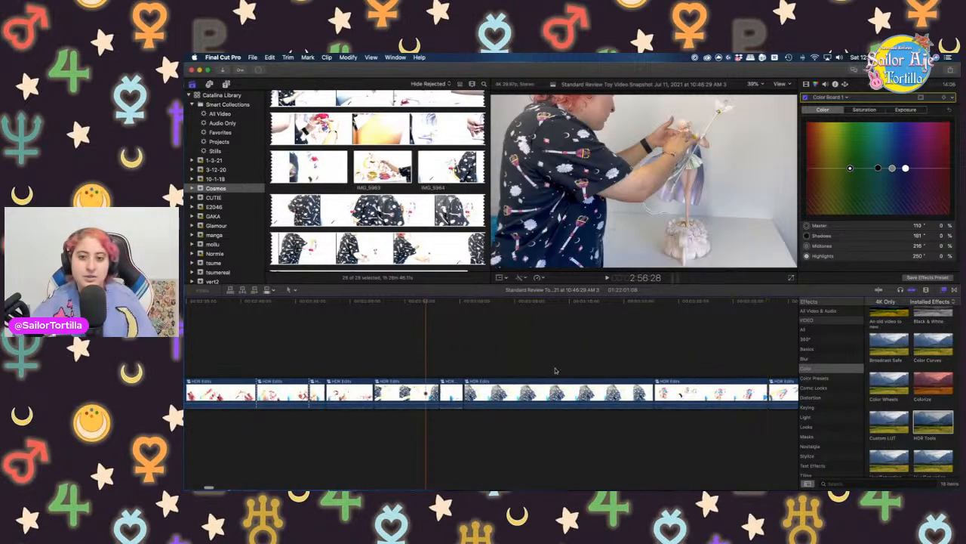
click(556, 371)
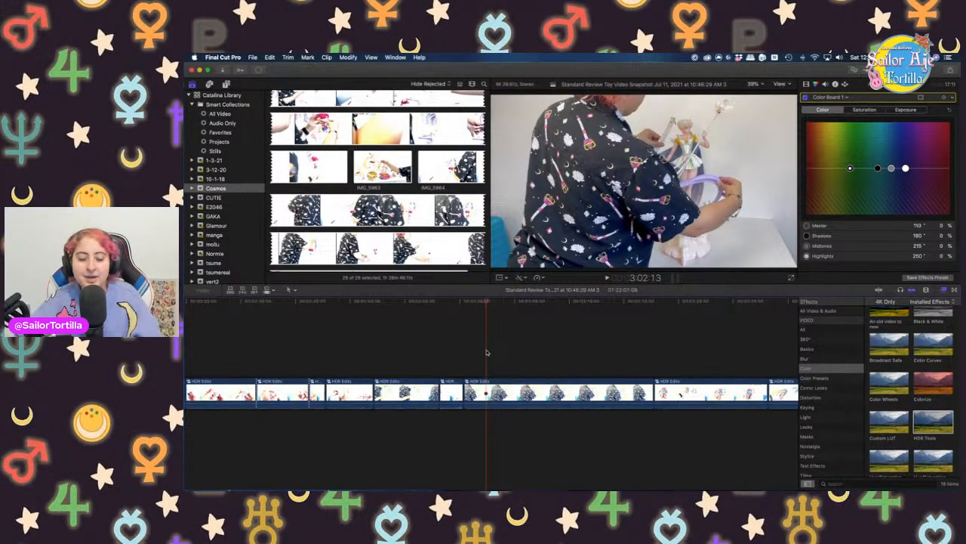
scroll(421, 352, left, 5)
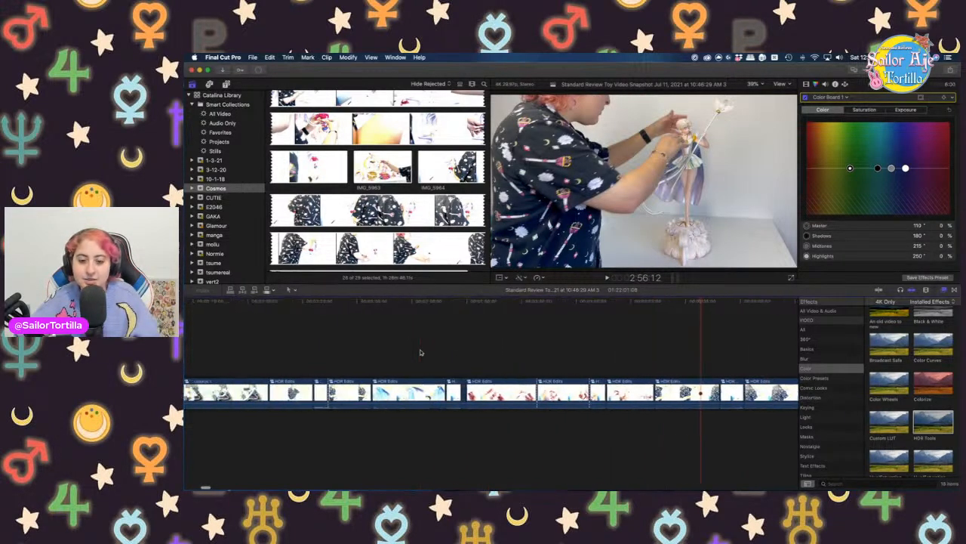
scroll(421, 349, left, 3)
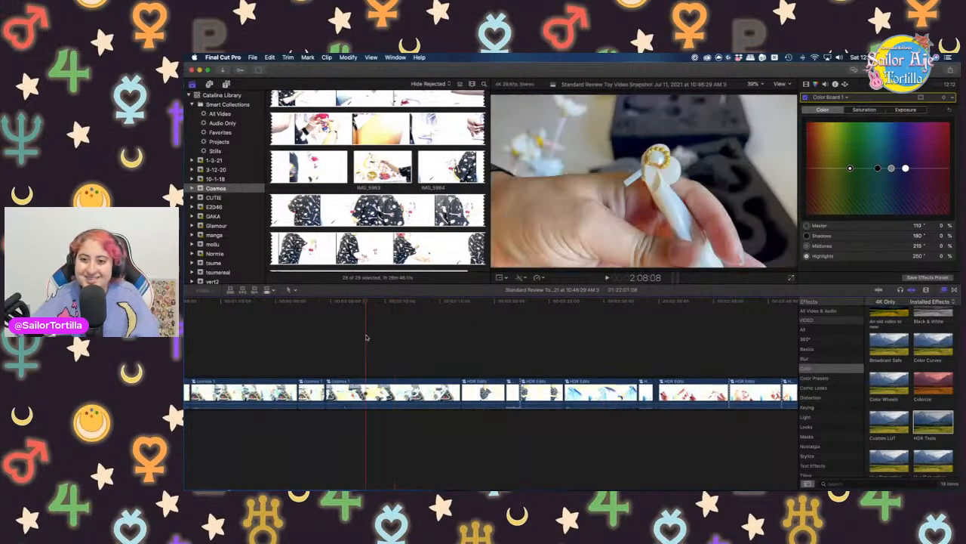
scroll(367, 336, left, 4)
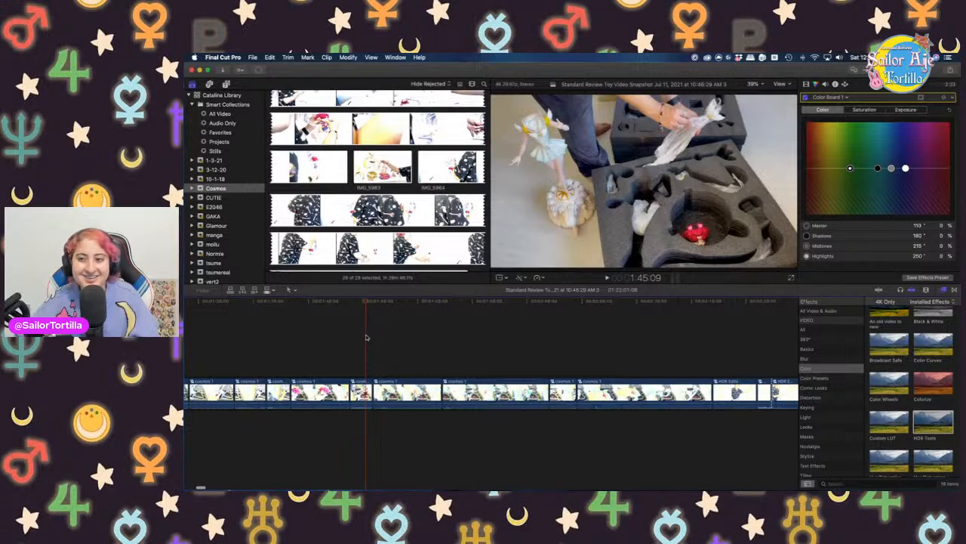
scroll(367, 338, left, 2)
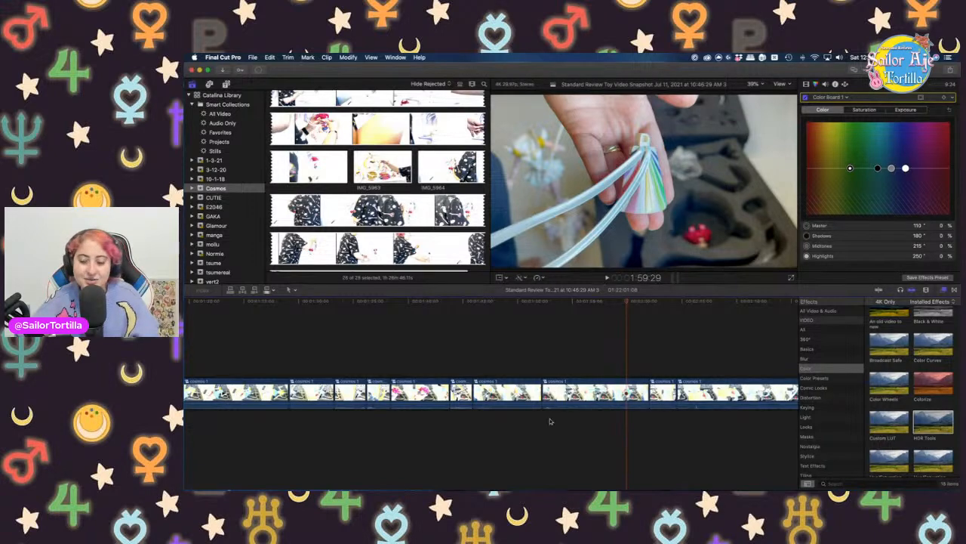
Return to the blue-skirted figure's close-up clip and view the frame at 3:34:29
scroll(521, 349, right, 10)
scroll(520, 349, right, 10)
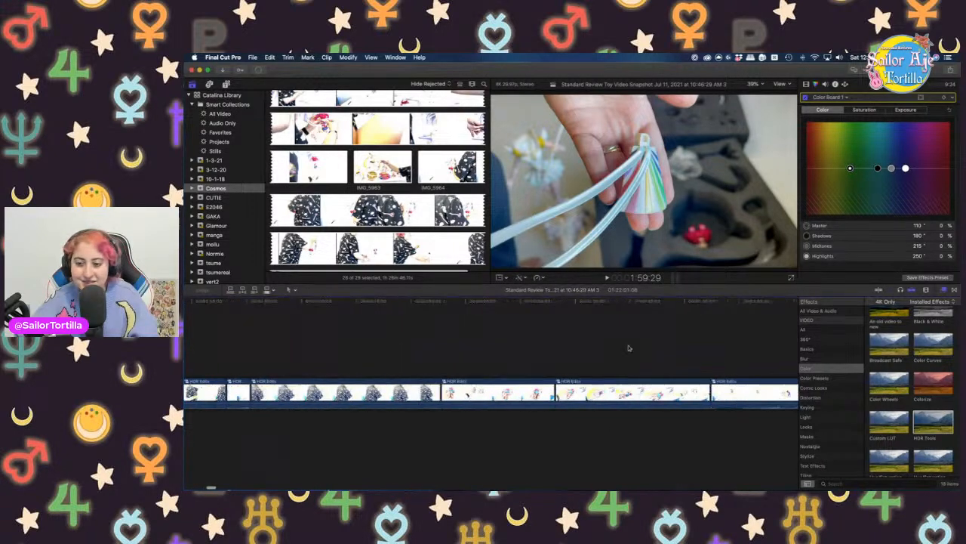
click(630, 349)
scroll(631, 348, right, 5)
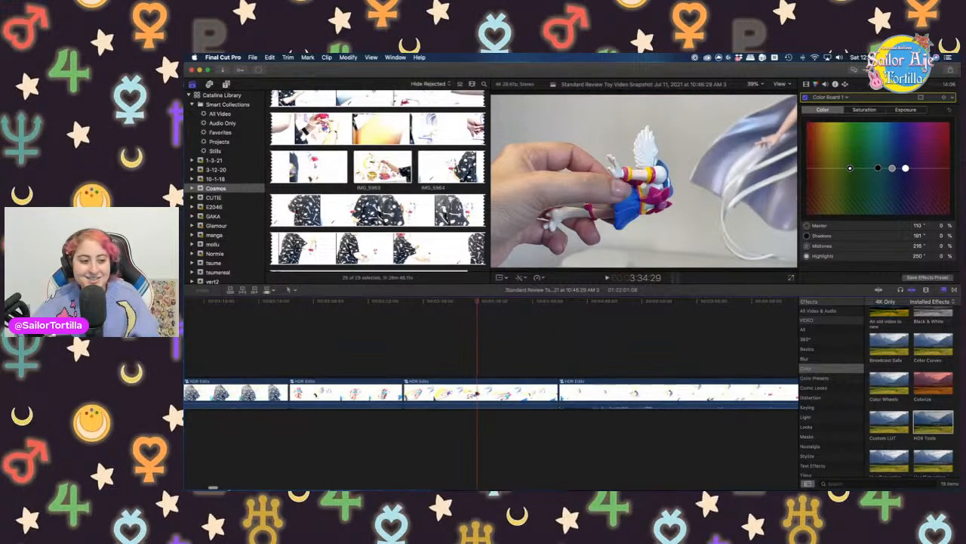
Skim forward from 3:34:14 to 4:19:13 to examine how the small headless figure is held and placed on the base
click(430, 338)
scroll(430, 338, right, 3)
click(434, 338)
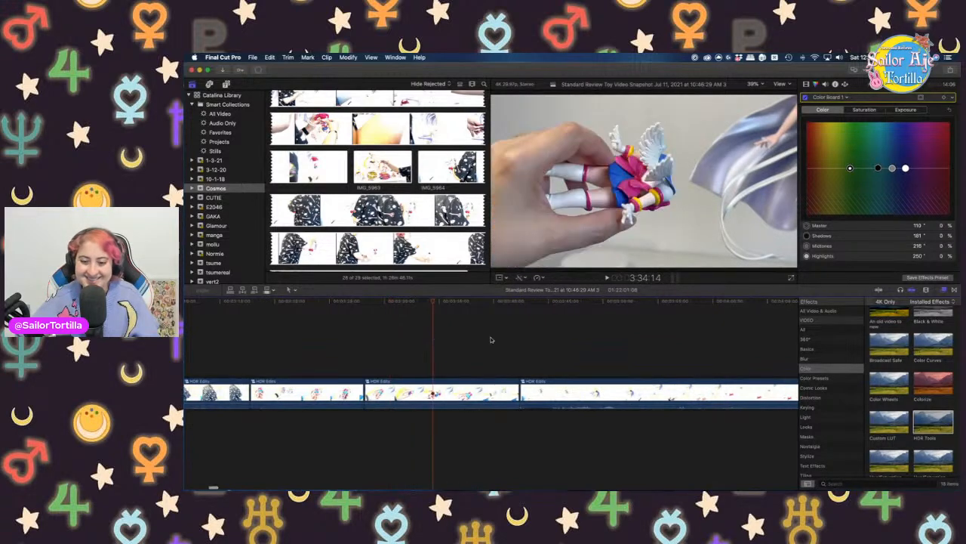
scroll(491, 338, right, 3)
click(473, 336)
click(563, 343)
click(610, 346)
scroll(610, 346, right, 3)
click(610, 346)
click(678, 361)
click(614, 358)
scroll(616, 360, right, 3)
click(546, 358)
scroll(546, 359, right, 3)
click(547, 359)
click(568, 360)
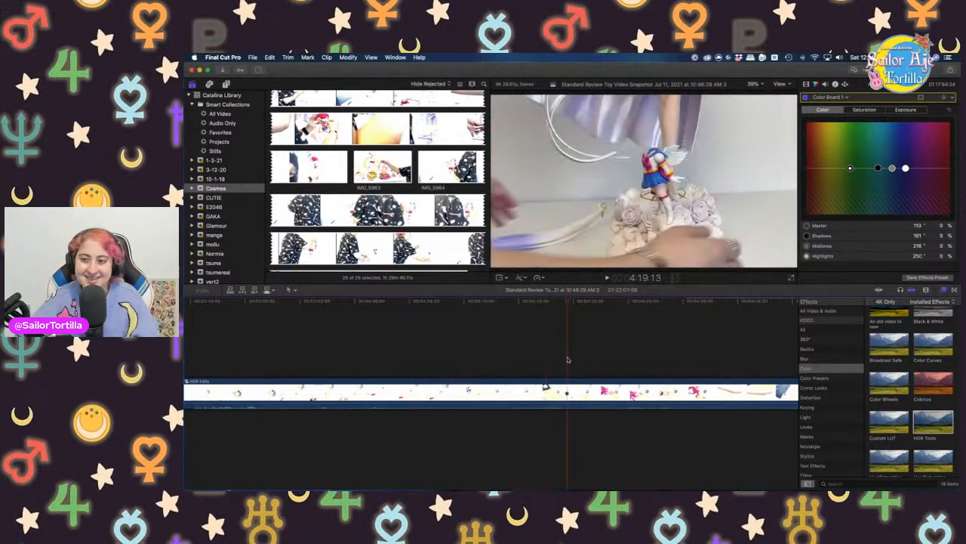
Play the footage from 4:11:07 and split the clip at about 4:16, around where the small figure goes onto the base
click(603, 368)
click(521, 369)
click(477, 370)
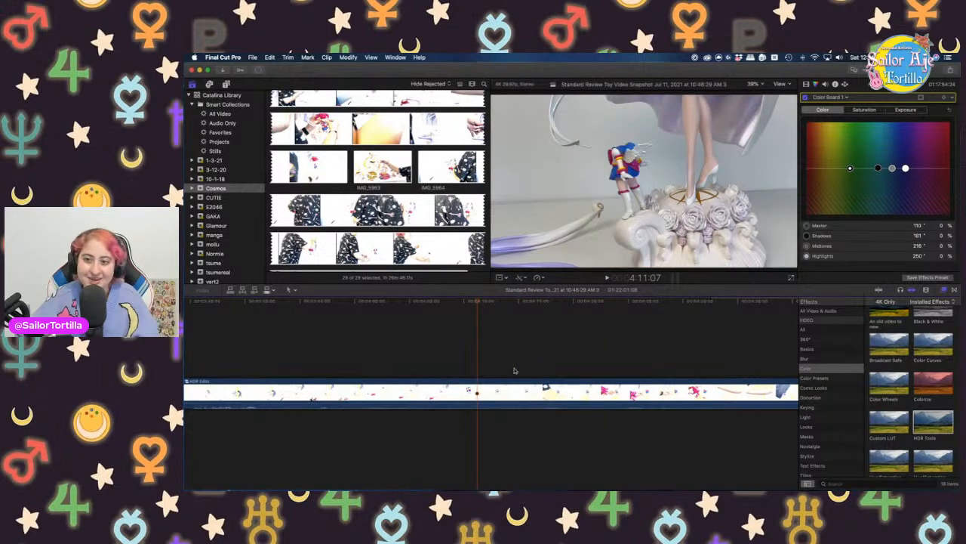
key(space)
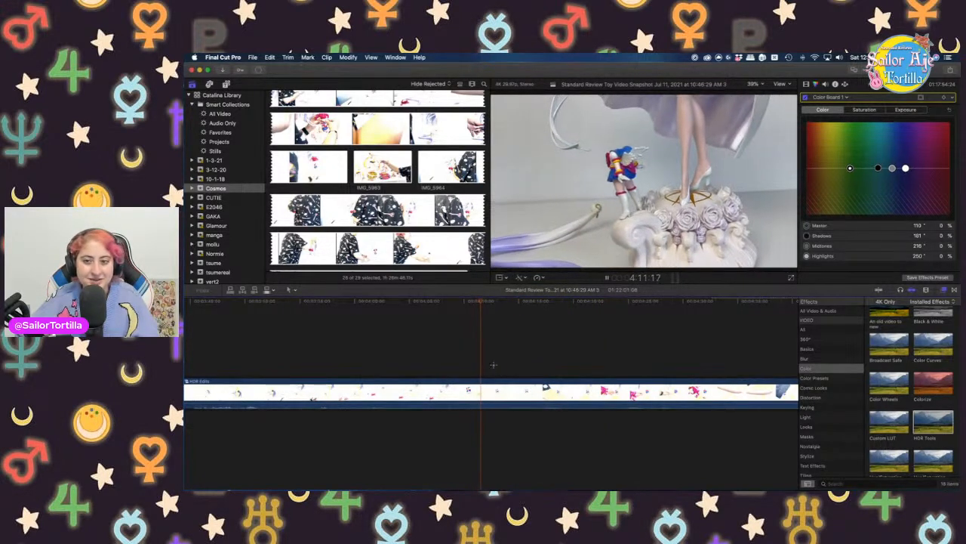
key(space)
key(space)
key(space)
key(super+b)
Play and skim the footage from the 4:16 cut to 5:13:27 to examine the attempts at attaching the small figure's head
key(space)
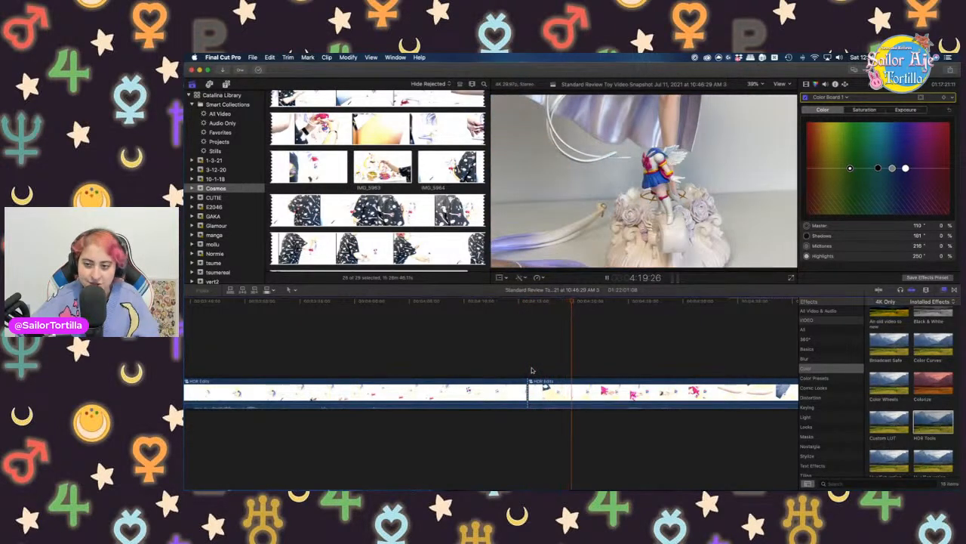
key(space)
click(576, 382)
click(544, 361)
click(618, 361)
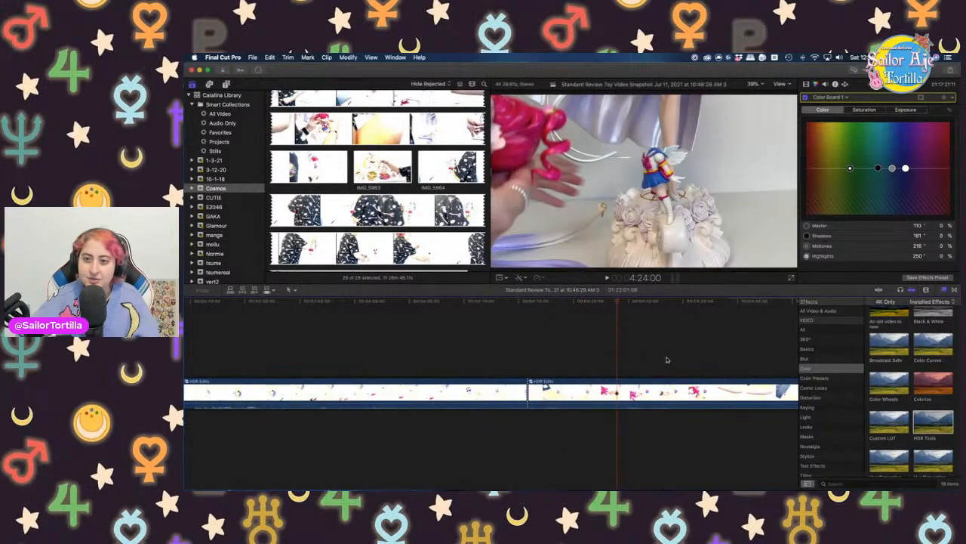
key(space)
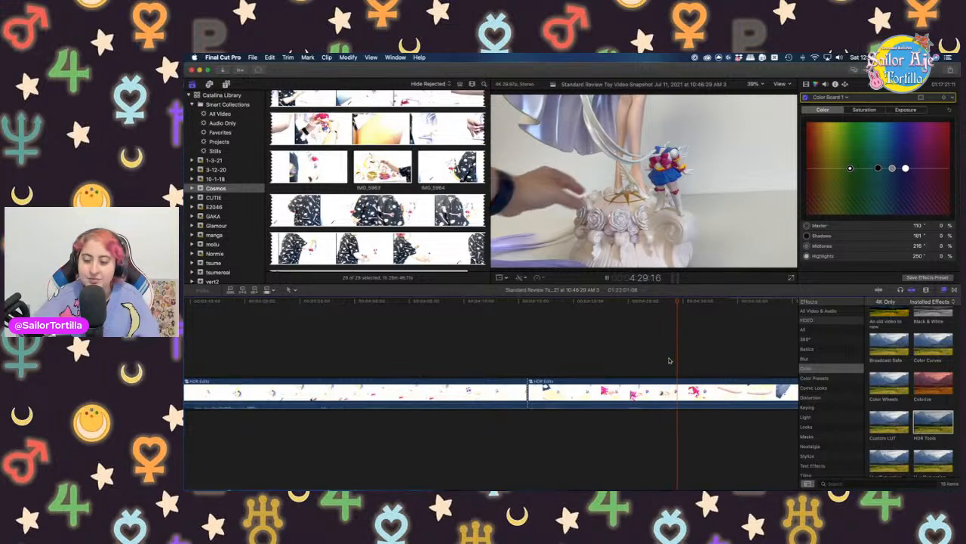
scroll(669, 359, right, 5)
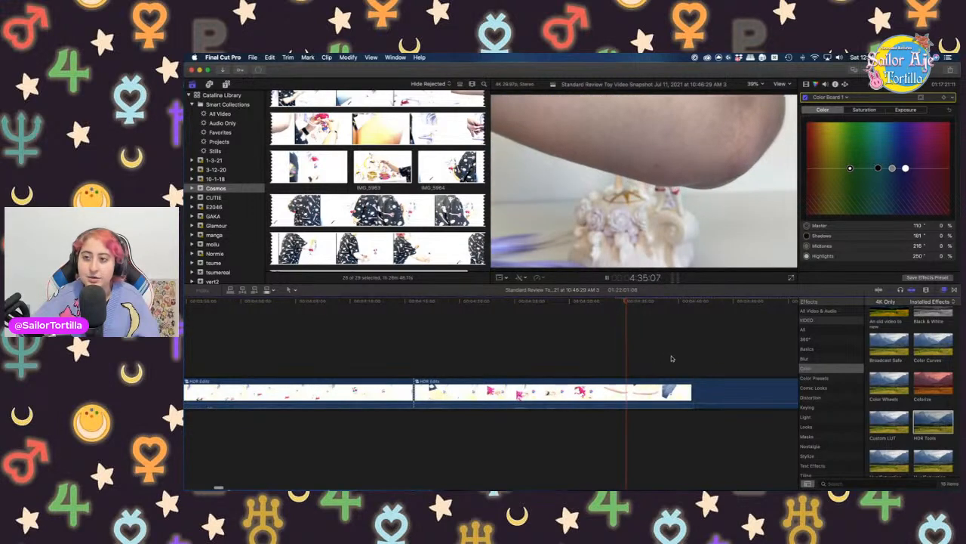
click(672, 359)
key(space)
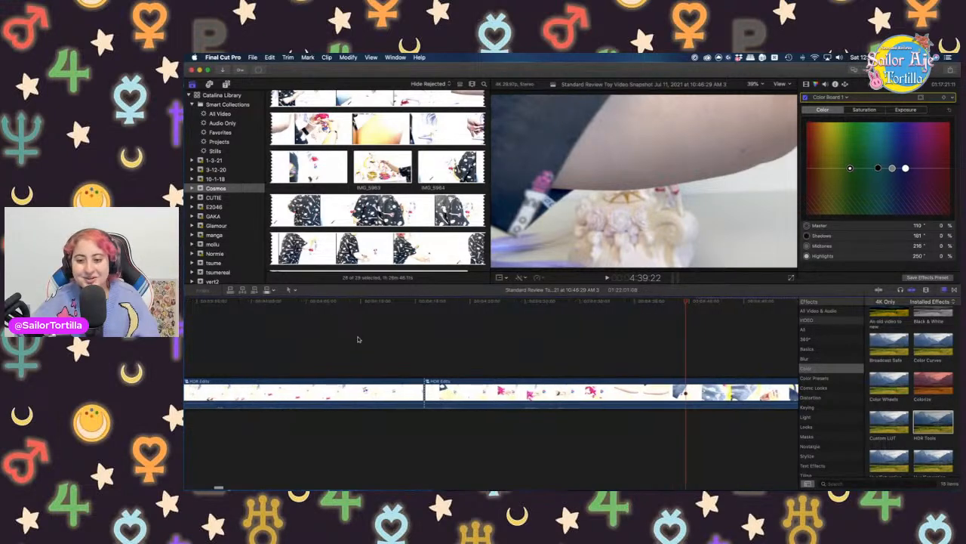
scroll(417, 336, right, 5)
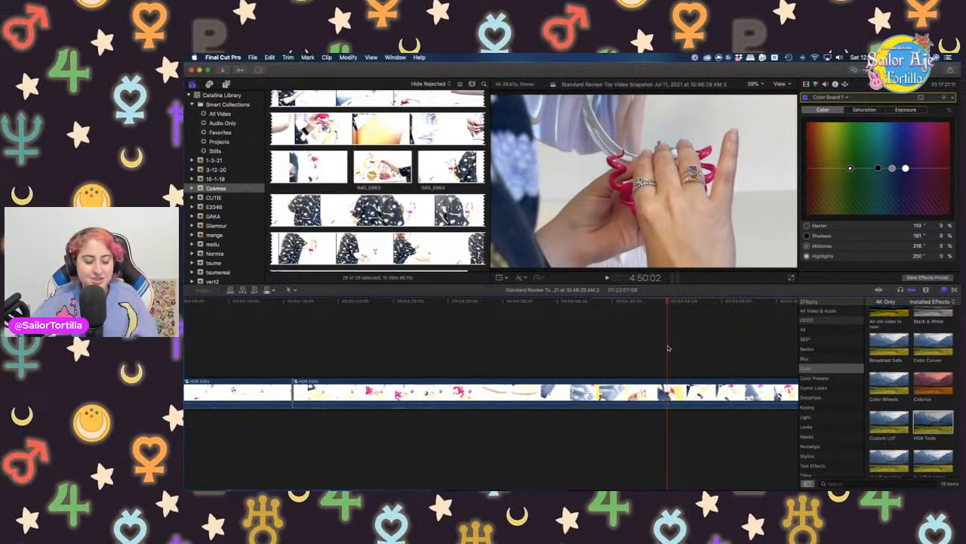
scroll(668, 348, right, 2)
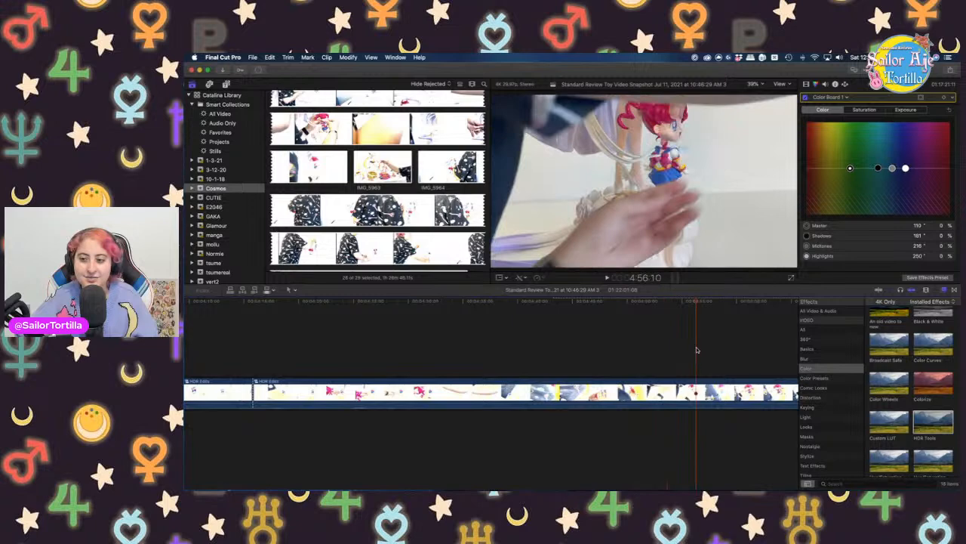
scroll(697, 349, right, 5)
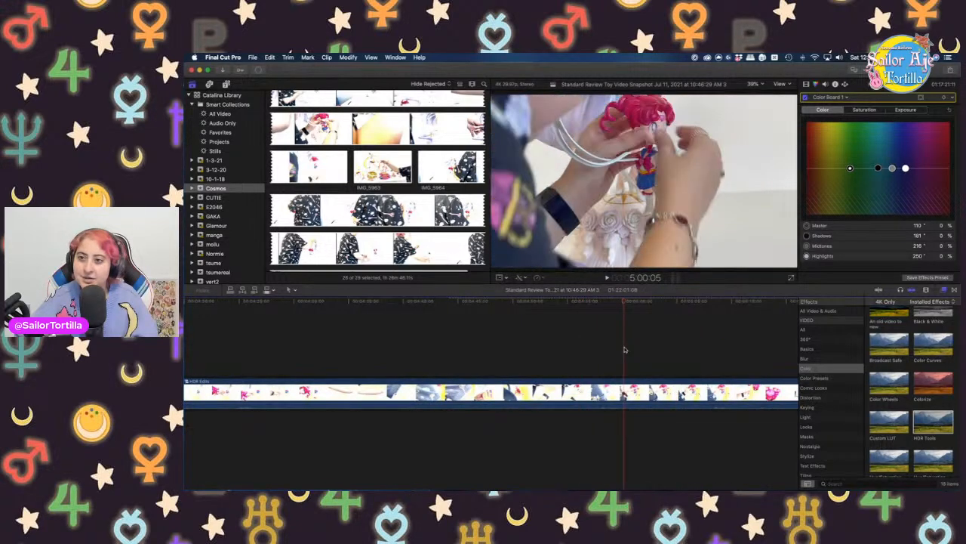
scroll(618, 351, right, 5)
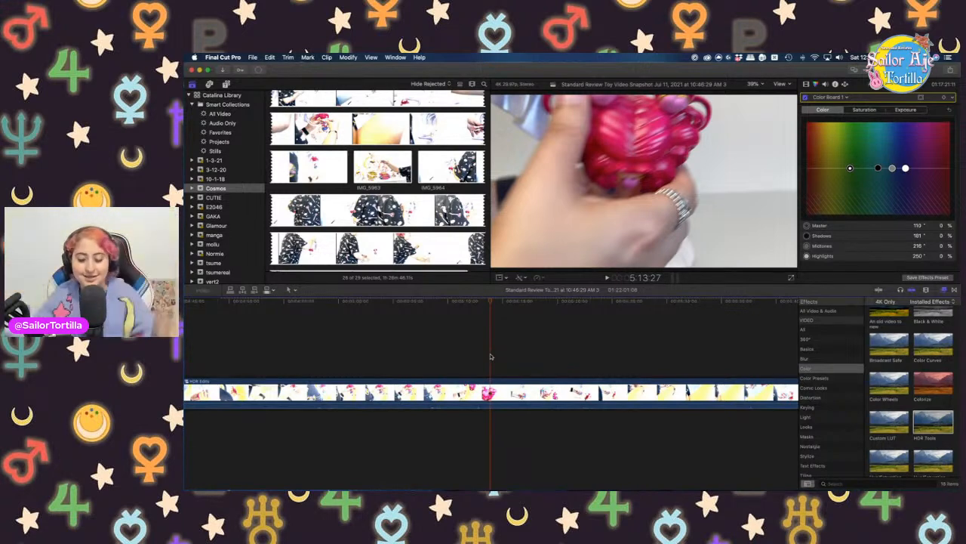
Review the head-fitting close-up from 4:57:02 and split the clip at about 5:02 and again at about 5:05
click(586, 336)
scroll(497, 346, left, 4)
click(457, 353)
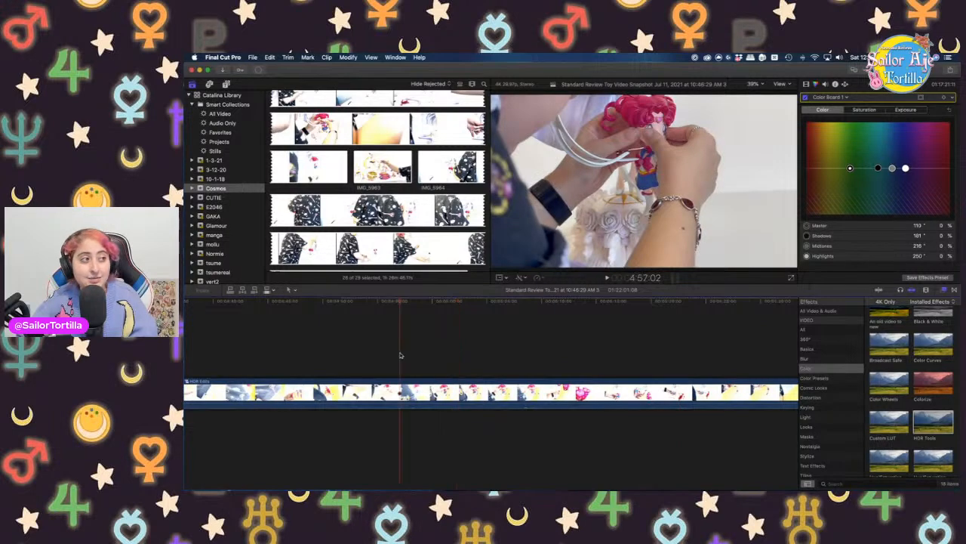
click(400, 356)
click(349, 353)
click(401, 362)
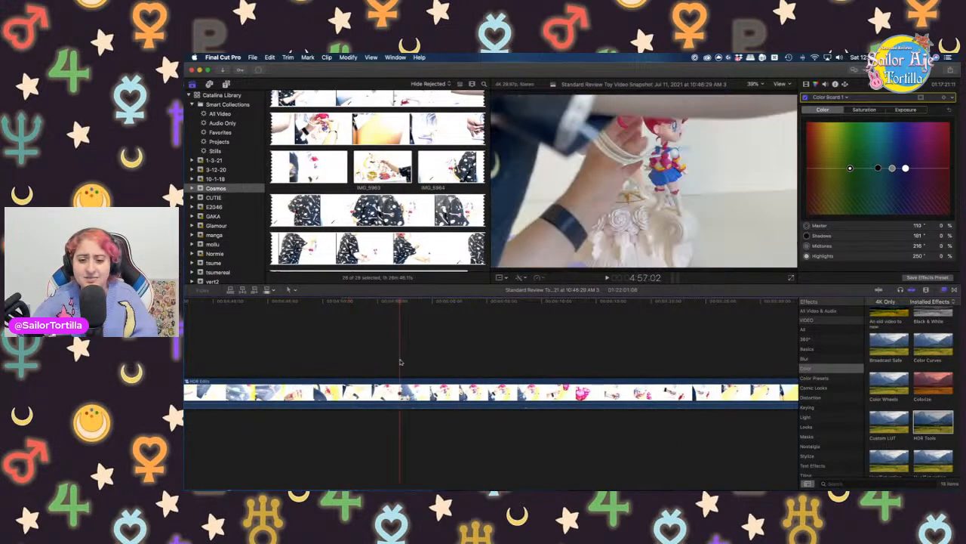
key(space)
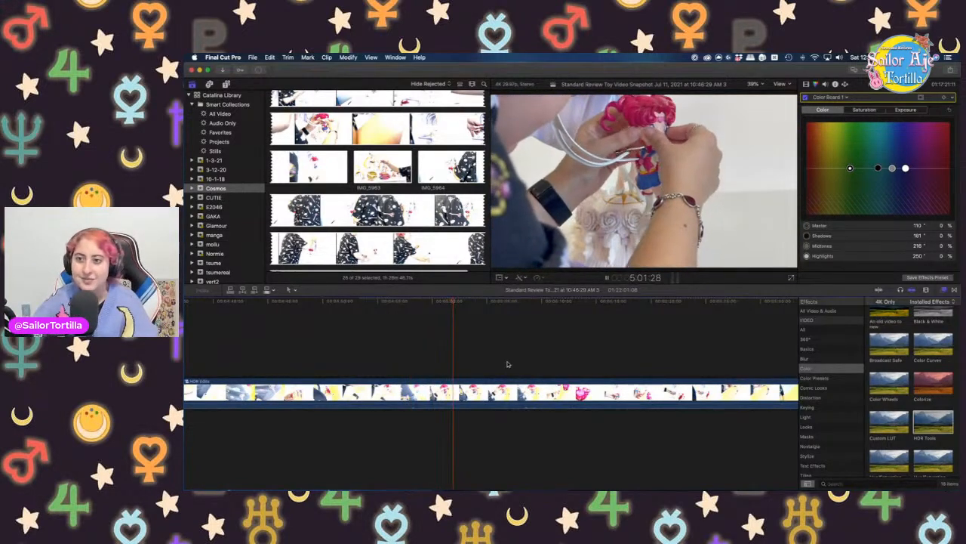
click(461, 367)
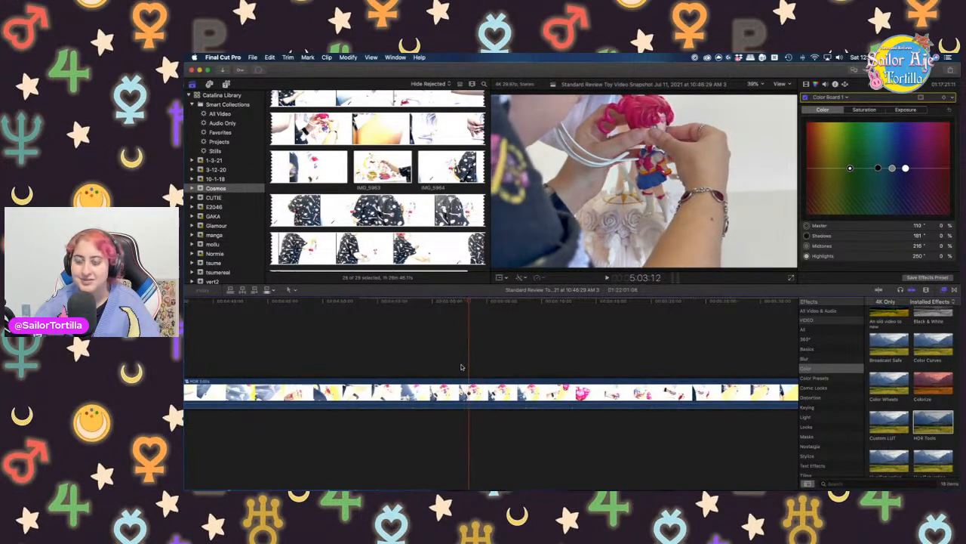
key(space)
key(super+b)
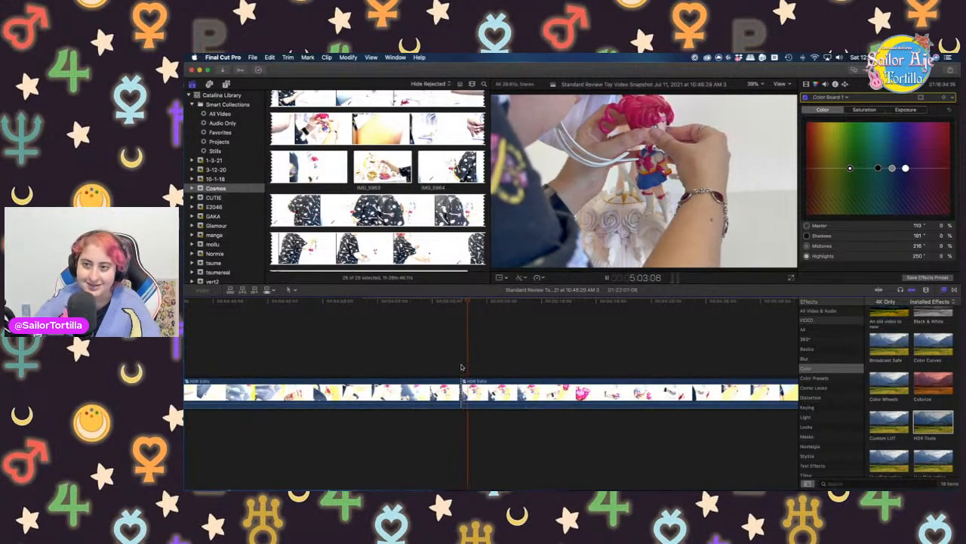
key(space)
key(super+b)
Skim ahead through the head-assembly footage and split the clip at 6:02:02, where the small figure is held sideways
click(584, 355)
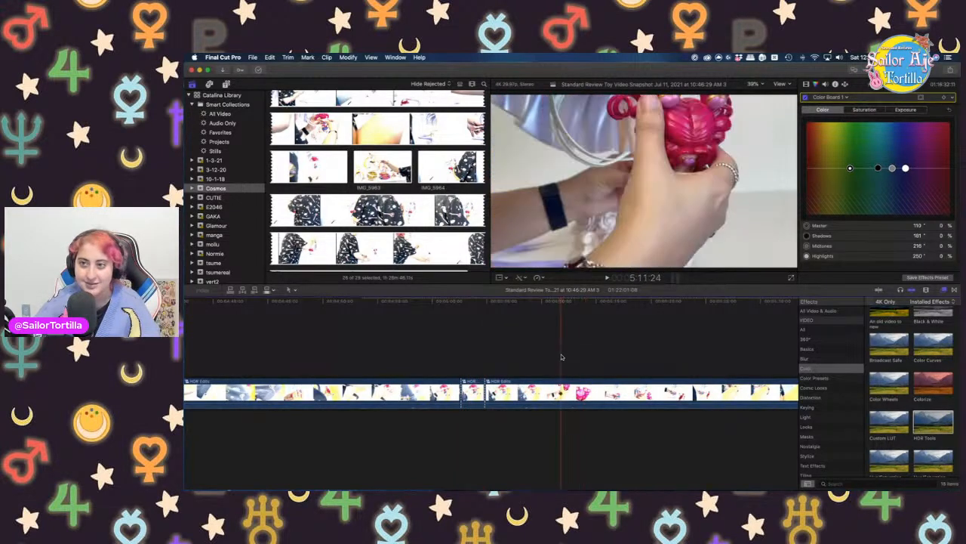
scroll(620, 358, right, 4)
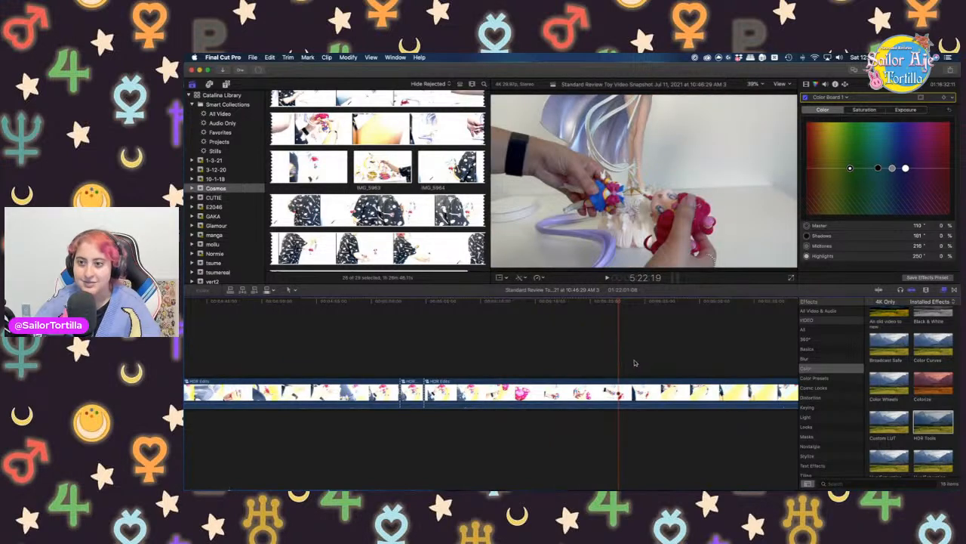
scroll(684, 358, right, 1)
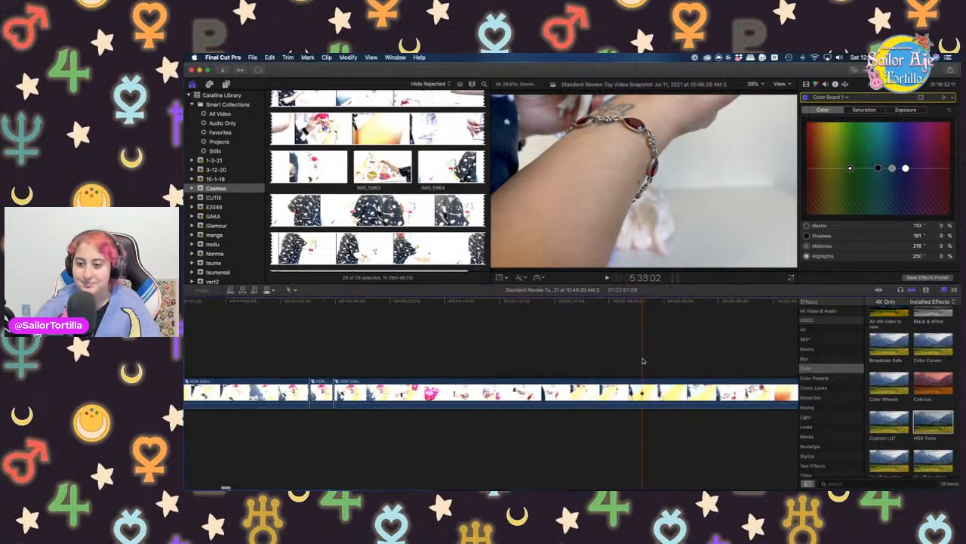
scroll(641, 361, right, 5)
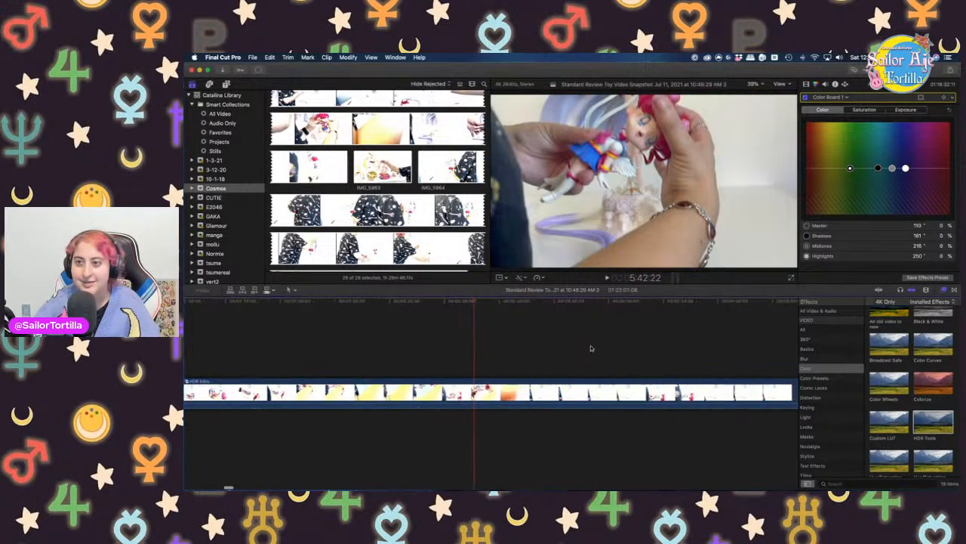
scroll(591, 350, right, 5)
scroll(635, 350, right, 3)
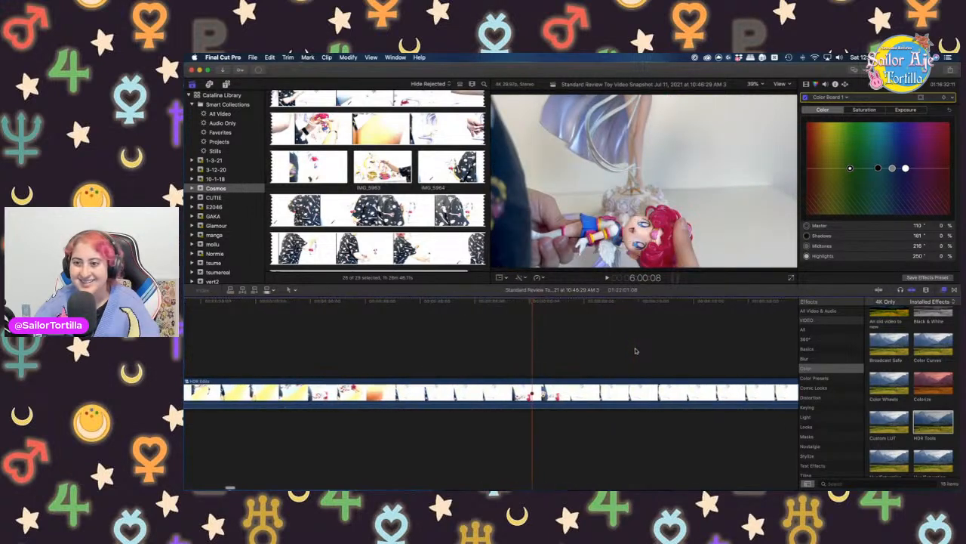
key(space)
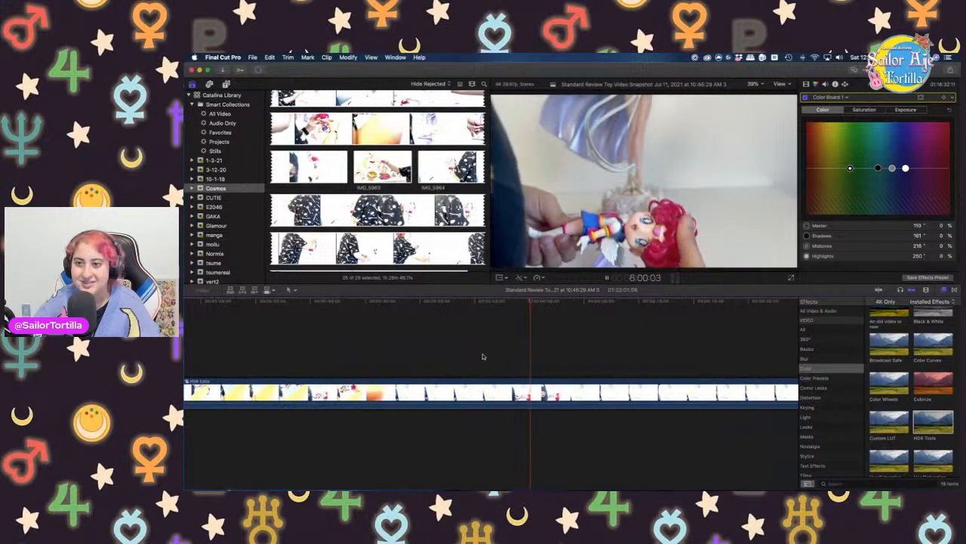
key(space)
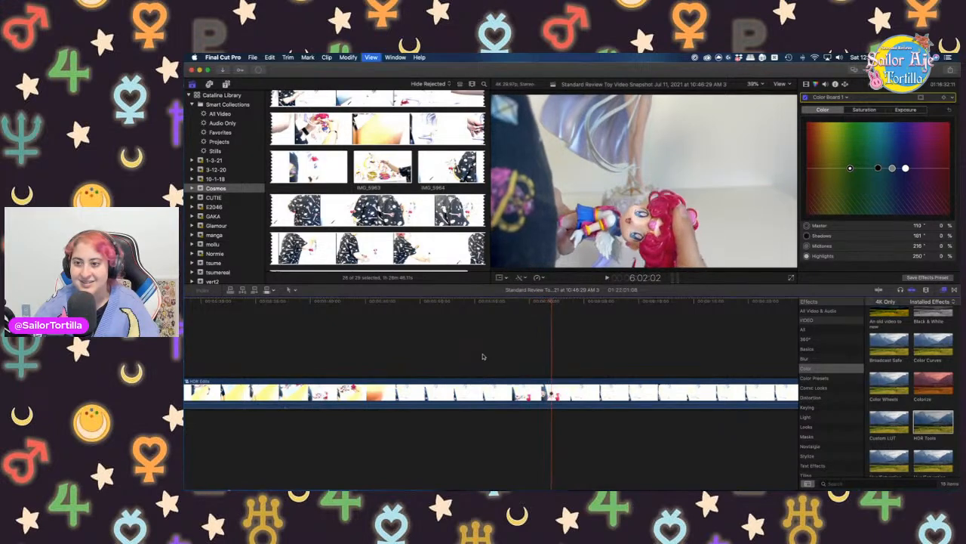
key(super+b)
Split the clip at 5:58:13 and delete the segment between the 5:05 cut and this one
click(511, 362)
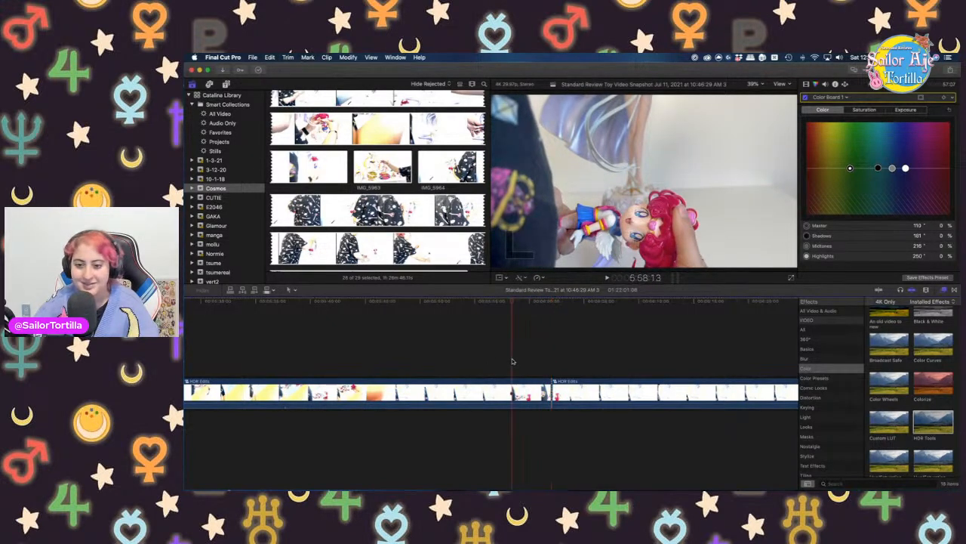
key(super+b)
click(461, 394)
key(Delete)
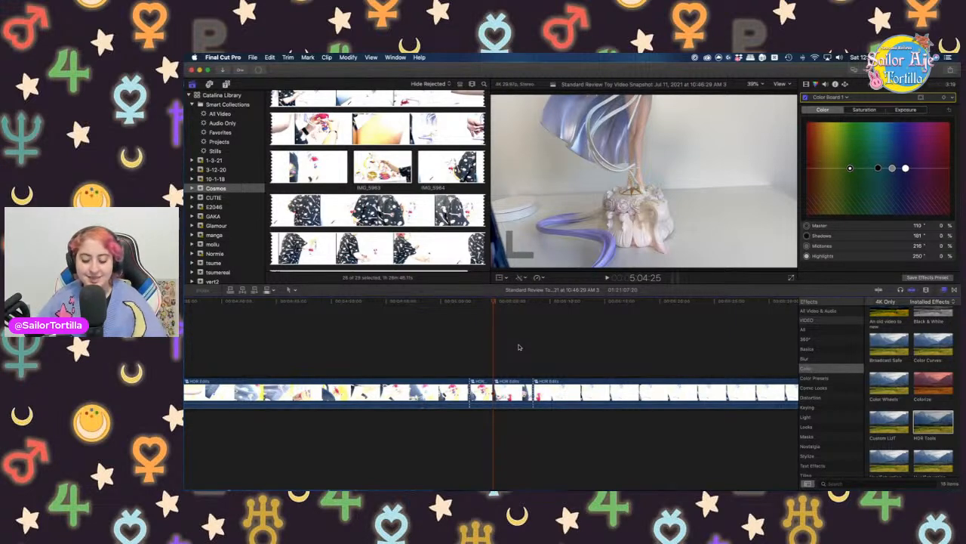
Split the following long clip at about 6:01 and delete its stretch from about 5:08 up to this cut
click(506, 349)
click(518, 355)
click(551, 348)
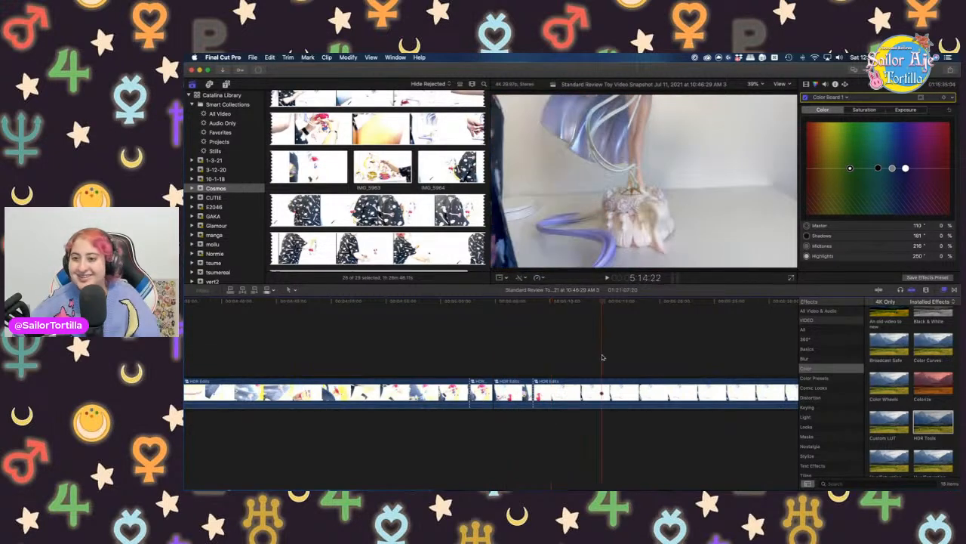
scroll(601, 355, right, 4)
scroll(641, 359, right, 5)
scroll(642, 361, right, 5)
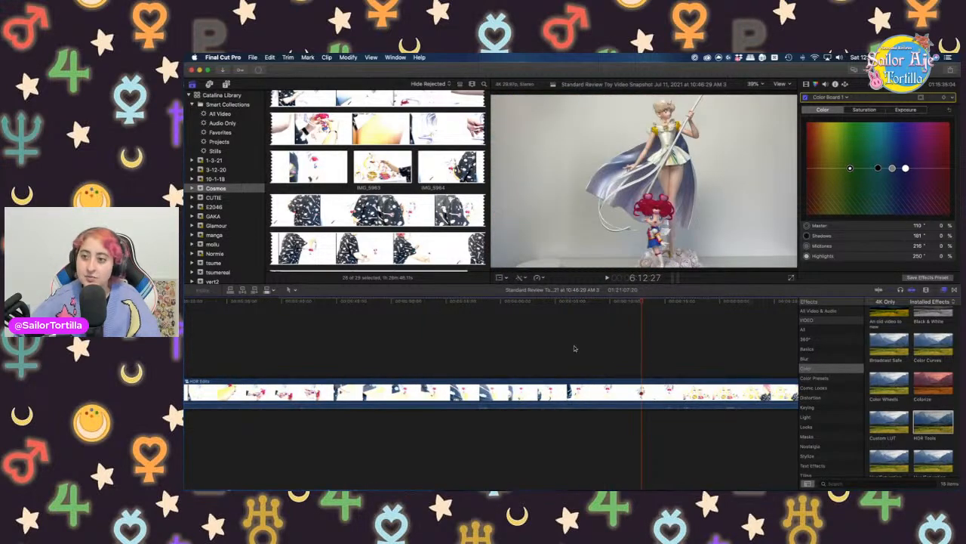
key(super+b)
click(450, 391)
key(BackSpace)
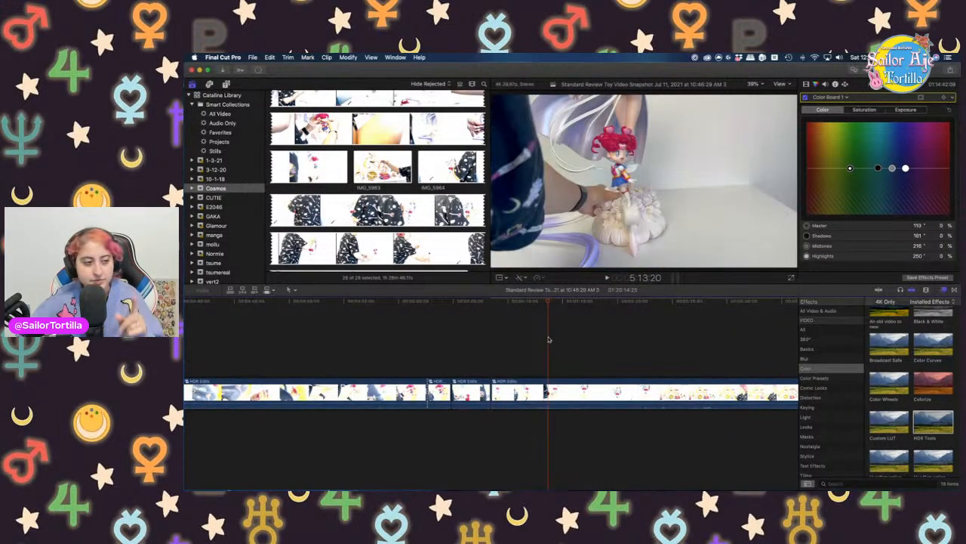
Skim ahead through the long figure-assembly clip from about 5:13 to 14:41, looking for stretches to cut
scroll(568, 340, right, 10)
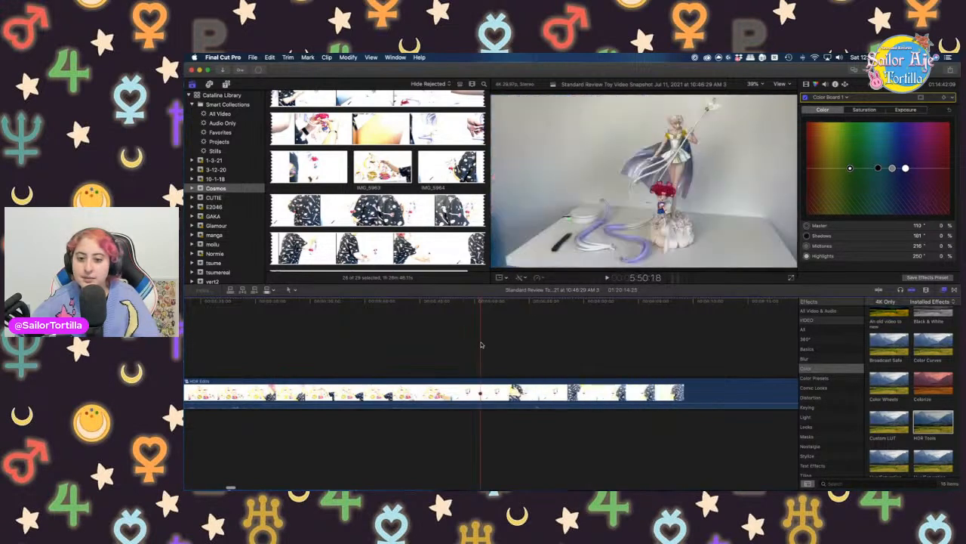
scroll(481, 344, right, 10)
scroll(482, 344, right, 20)
scroll(531, 347, right, 5)
scroll(530, 347, right, 10)
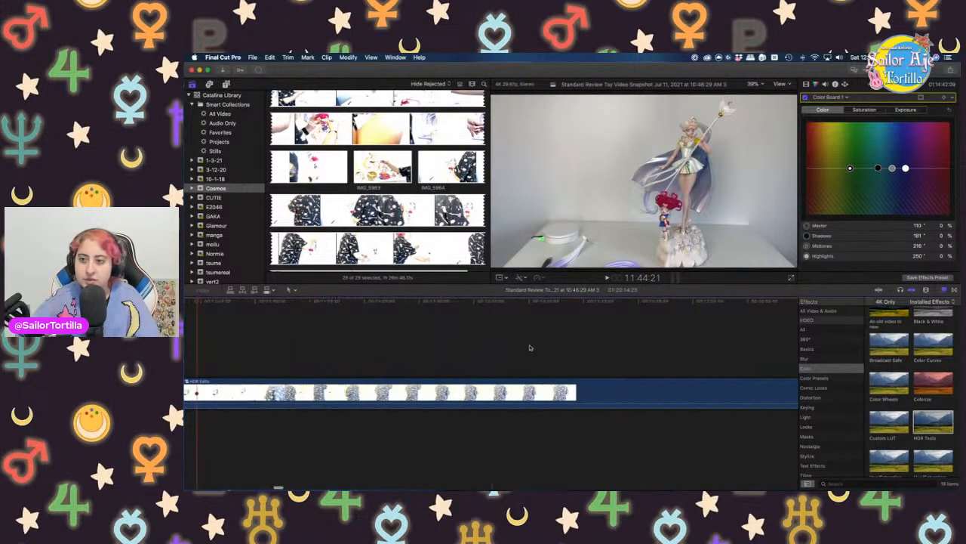
scroll(530, 347, right, 10)
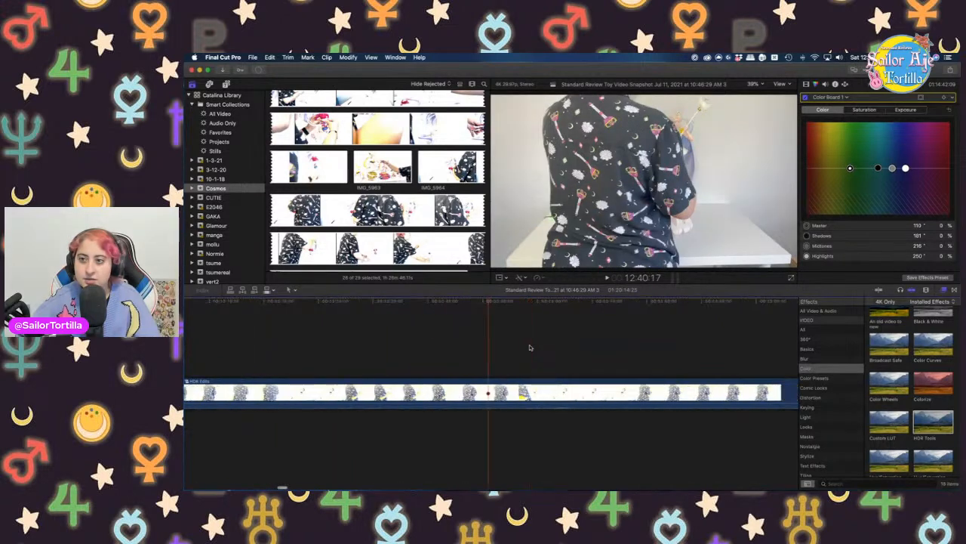
scroll(540, 347, right, 5)
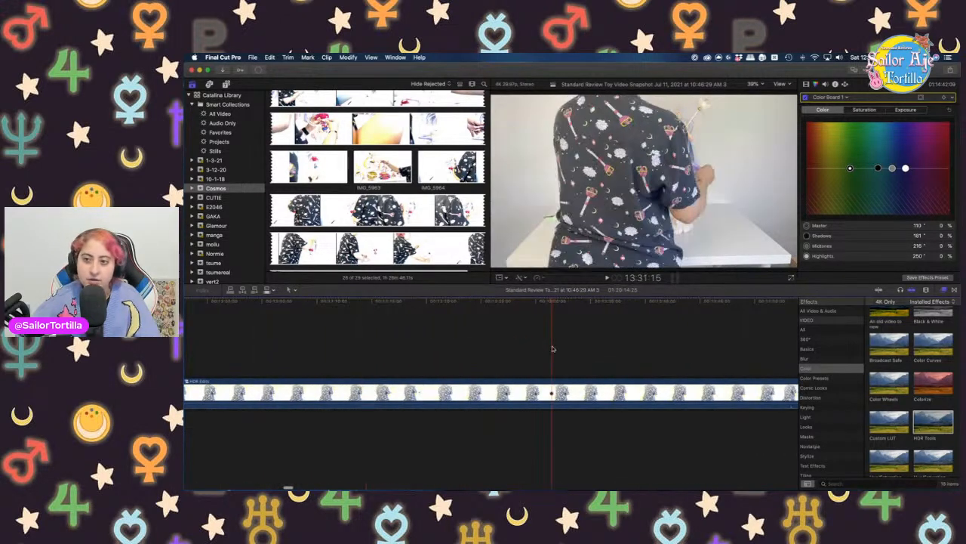
scroll(642, 351, right, 10)
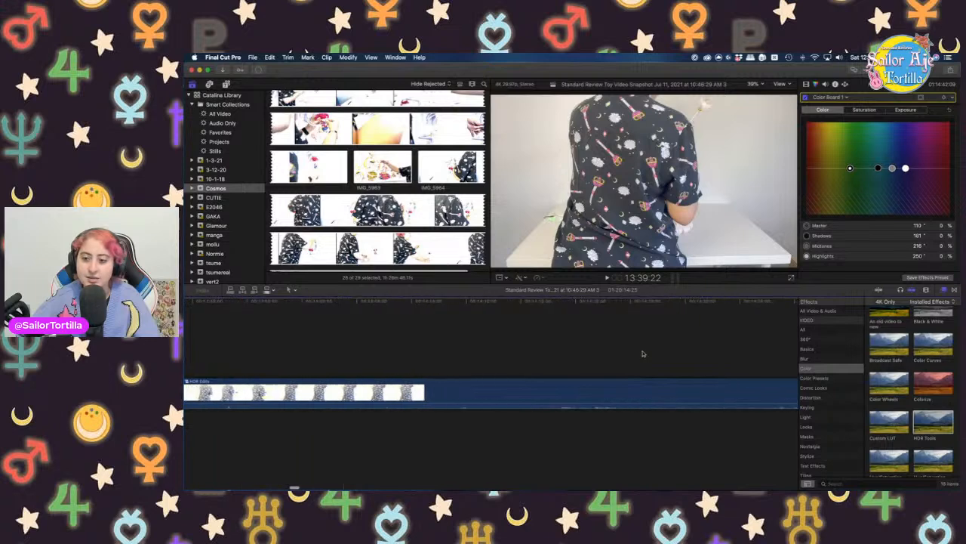
scroll(499, 329, left, 10)
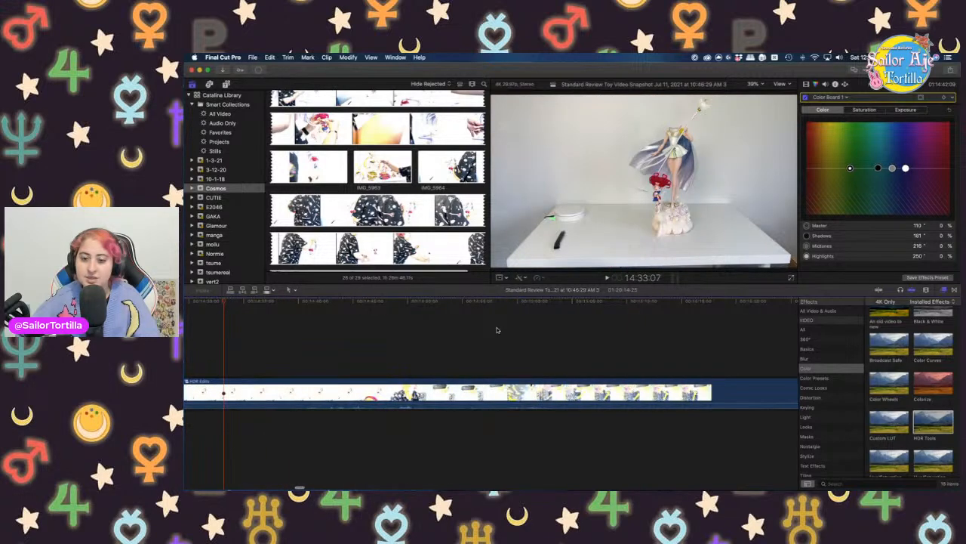
scroll(497, 329, left, 2)
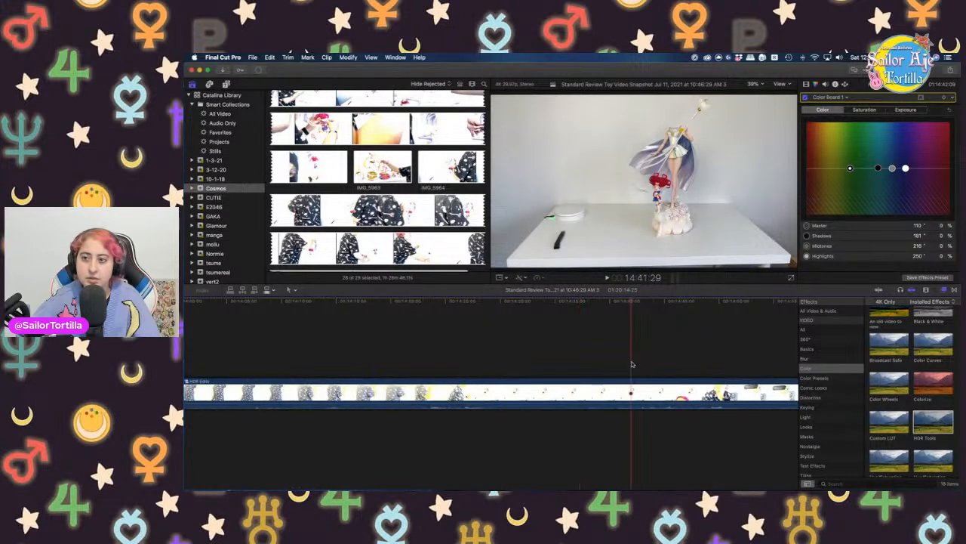
Skim the hair-piece handling footage from about 14:41 onward and split the clip at 18:41:25
scroll(576, 341, right, 5)
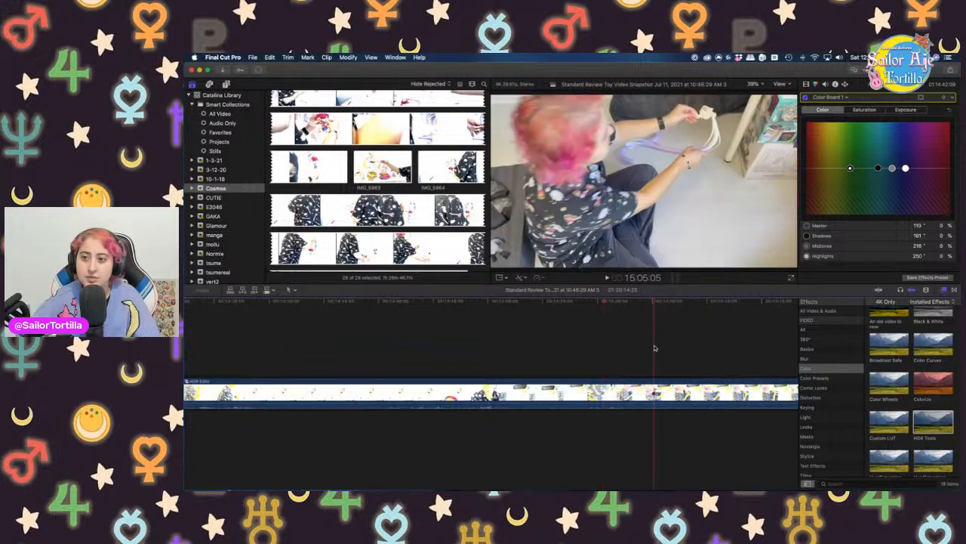
scroll(657, 351, right, 3)
scroll(665, 353, right, 4)
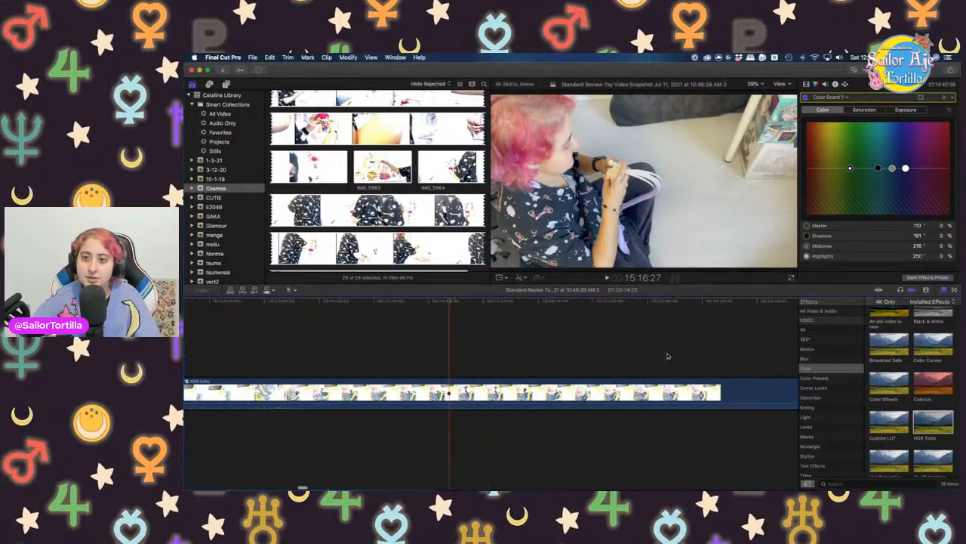
scroll(632, 352, right, 6)
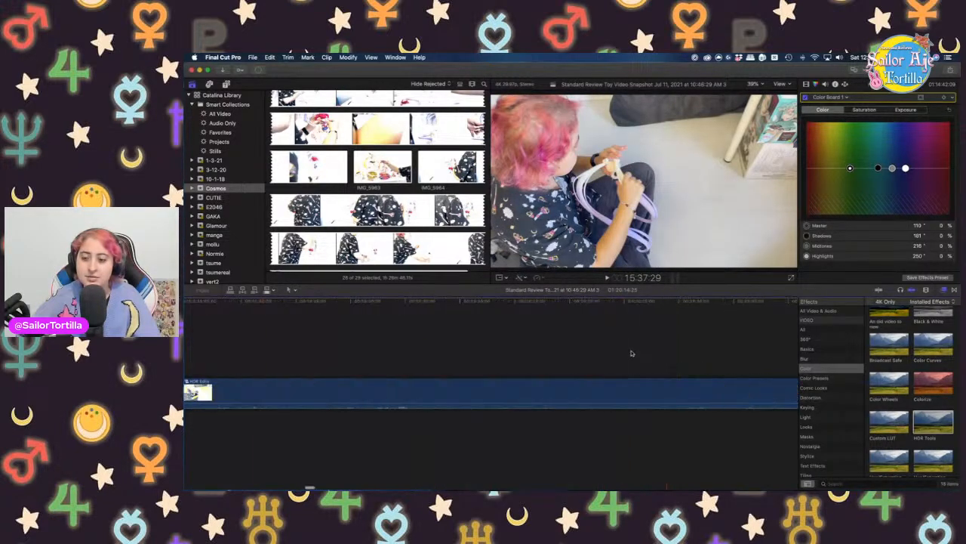
scroll(533, 346, right, 2)
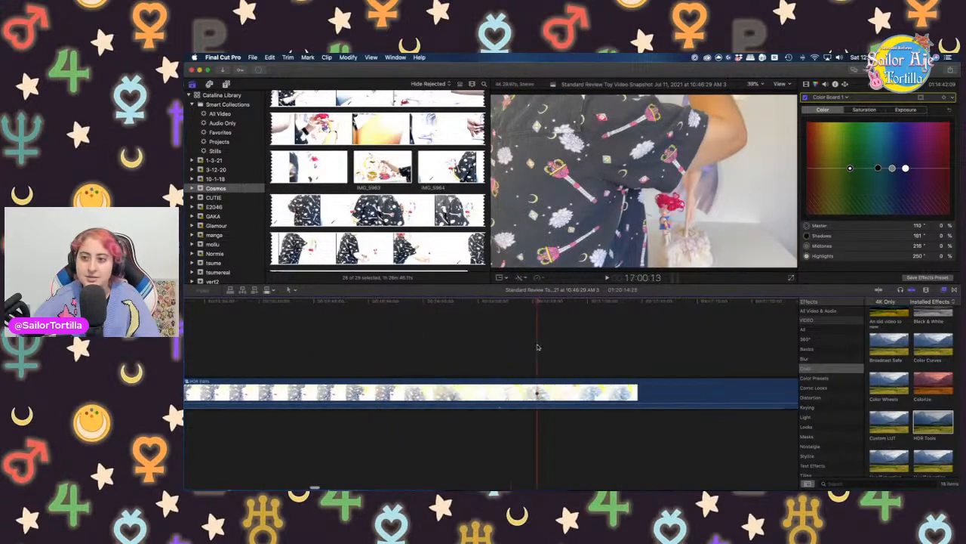
scroll(621, 356, right, 6)
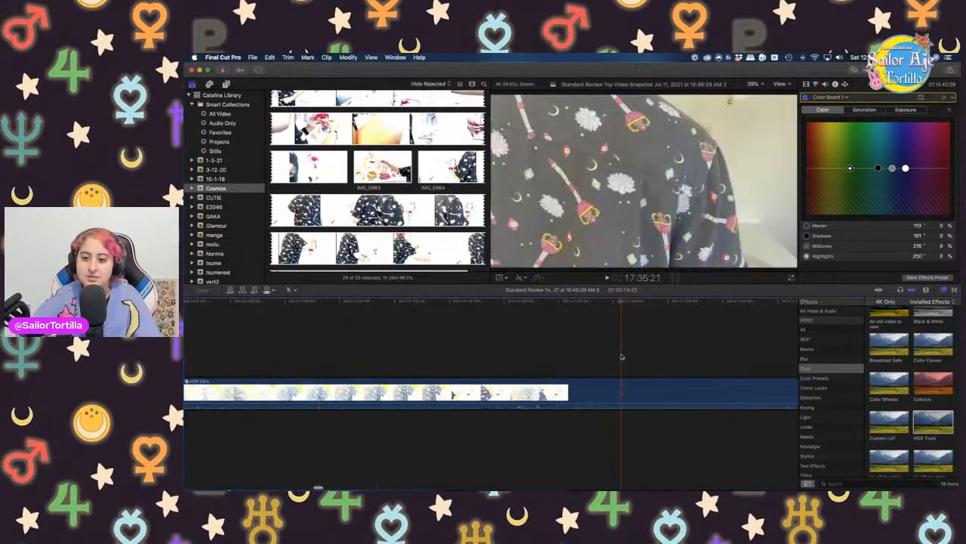
scroll(621, 356, right, 4)
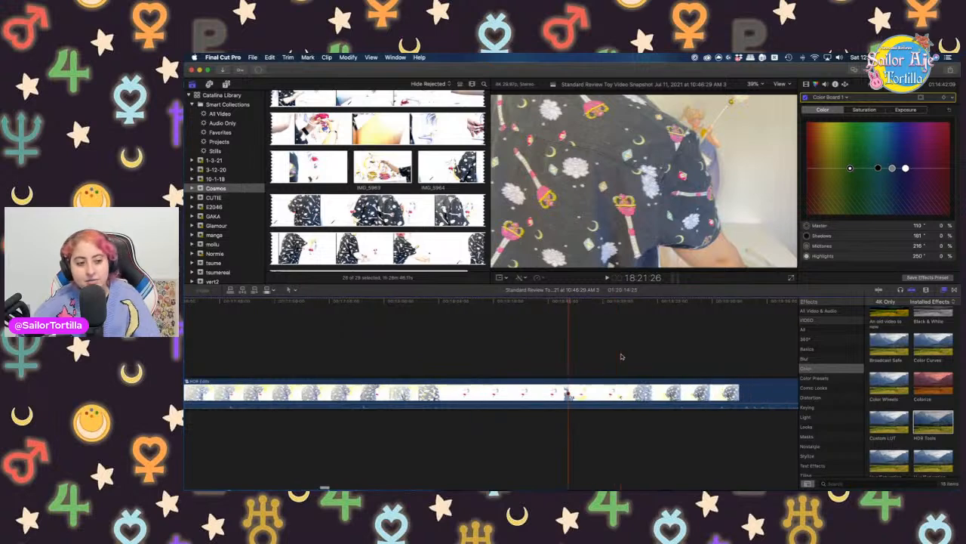
scroll(621, 356, right, 3)
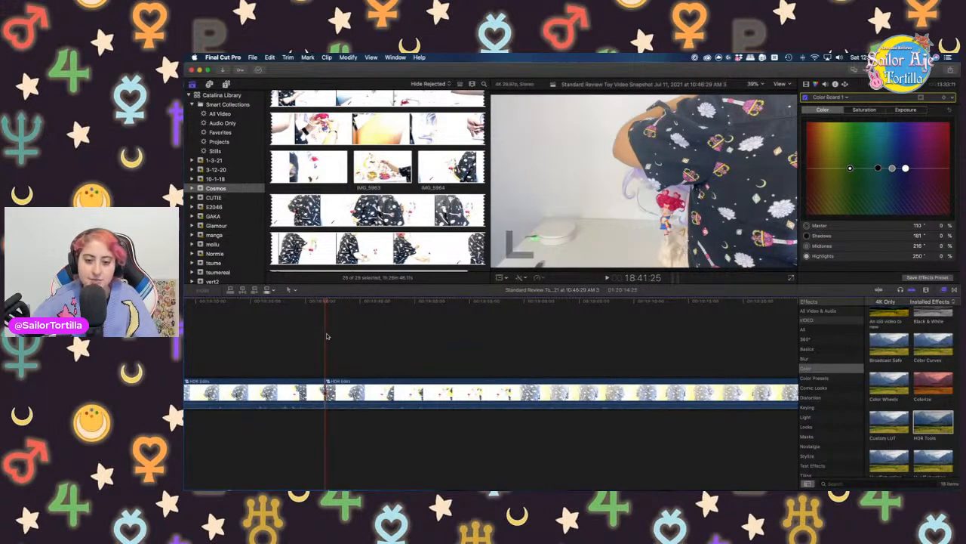
Split the long clip at 11:49:23, before the figure is blocked from view, and delete the stretch up to the 18:41:25 cut
scroll(381, 339, left, 3)
scroll(382, 339, left, 10)
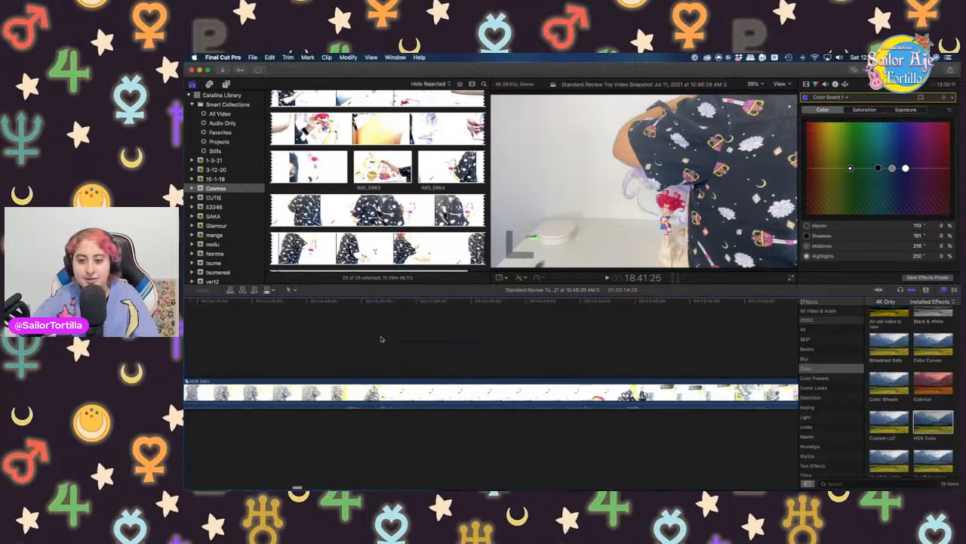
scroll(323, 339, left, 10)
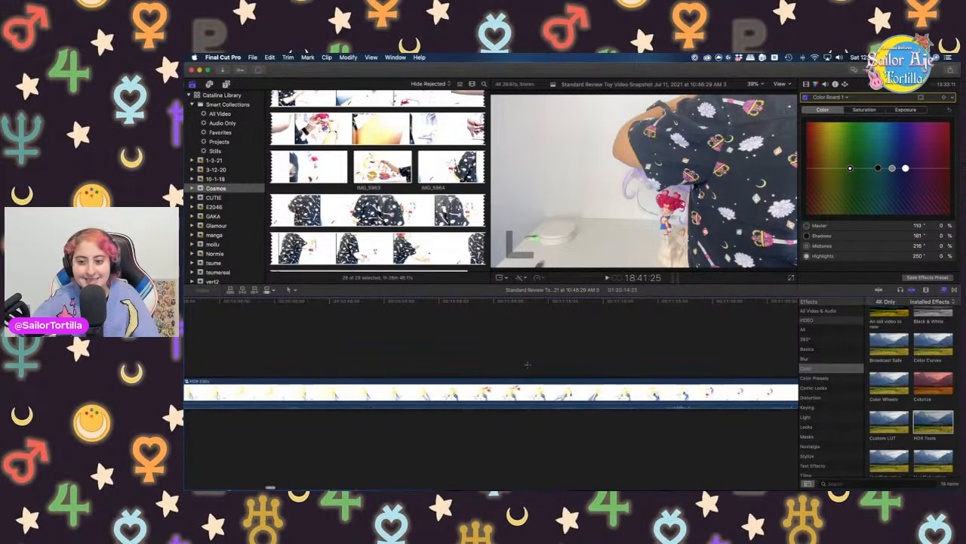
scroll(672, 363, right, 10)
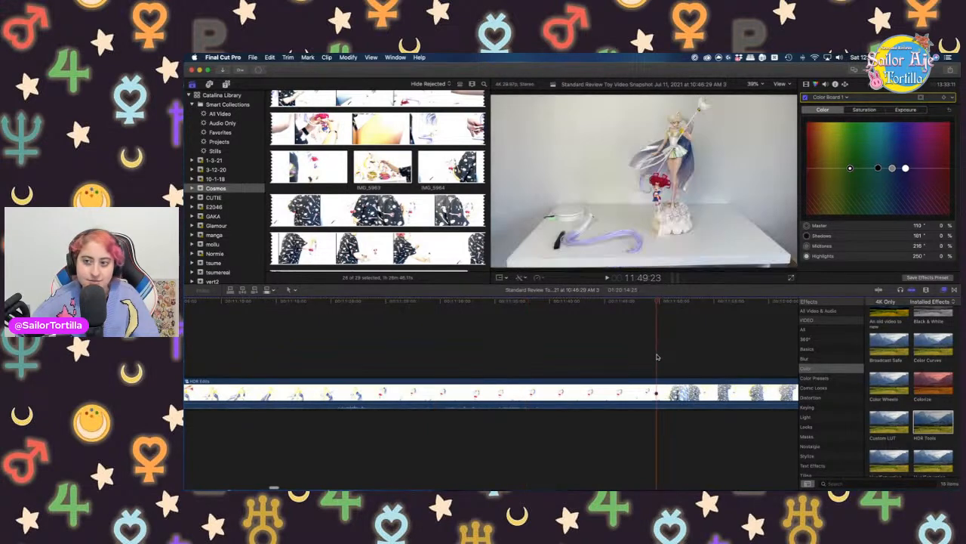
key(super+b)
click(698, 390)
key(Delete)
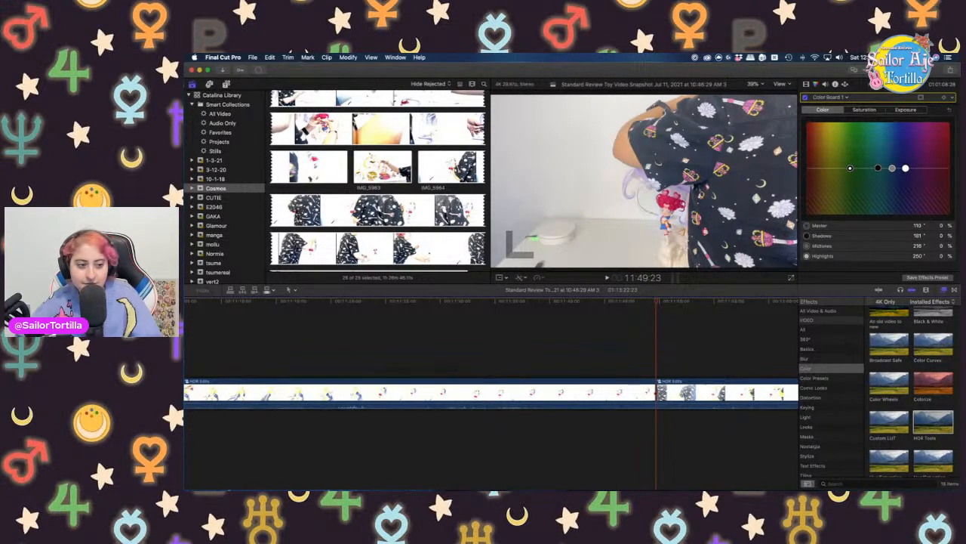
Look back over the earlier trimmed clips and place the playhead at the cut at 3:42:12
scroll(584, 387, left, 3)
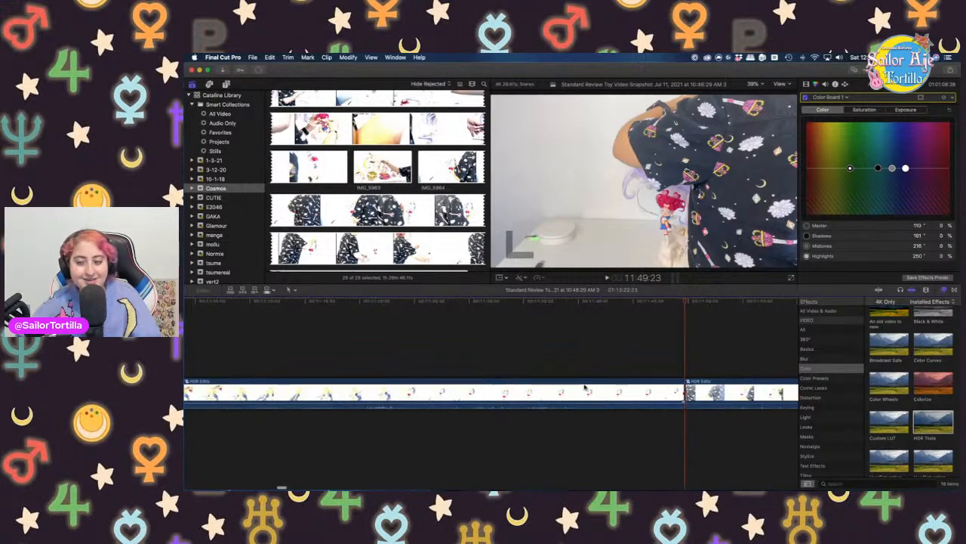
scroll(584, 387, left, 15)
scroll(608, 348, right, 15)
scroll(608, 348, right, 12)
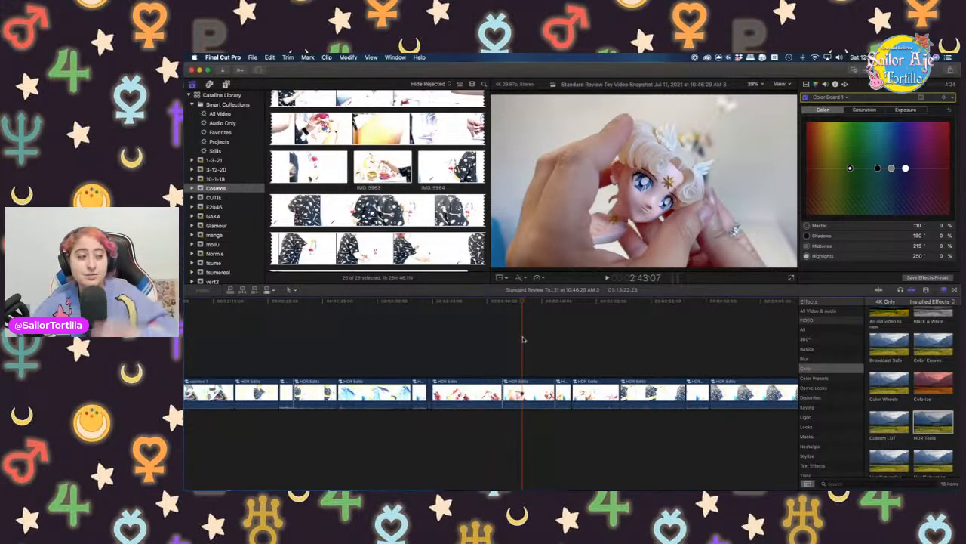
scroll(613, 327, right, 10)
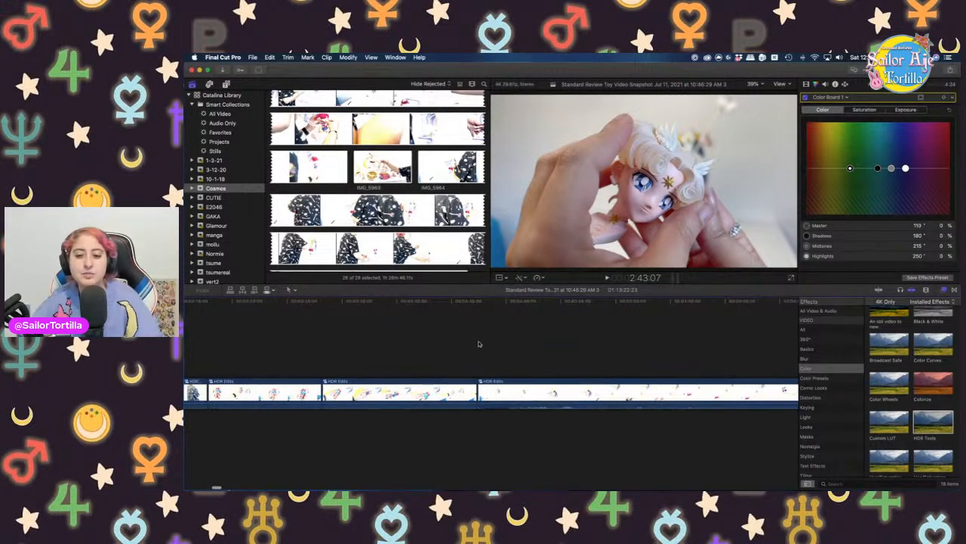
click(478, 345)
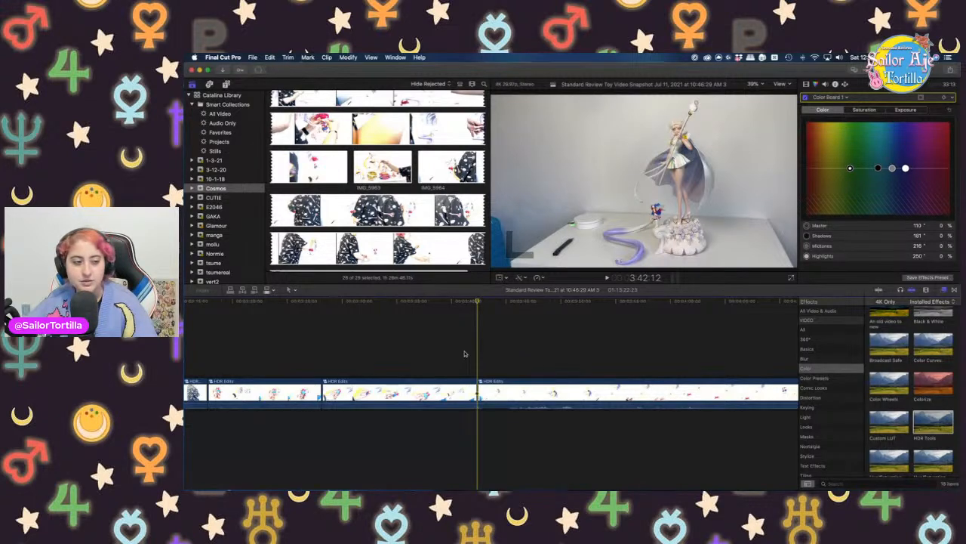
Split the small figure's assembly clip at 4:47:18 and again at about 5:00, and delete the segment between the two cuts
scroll(489, 352, right, 2)
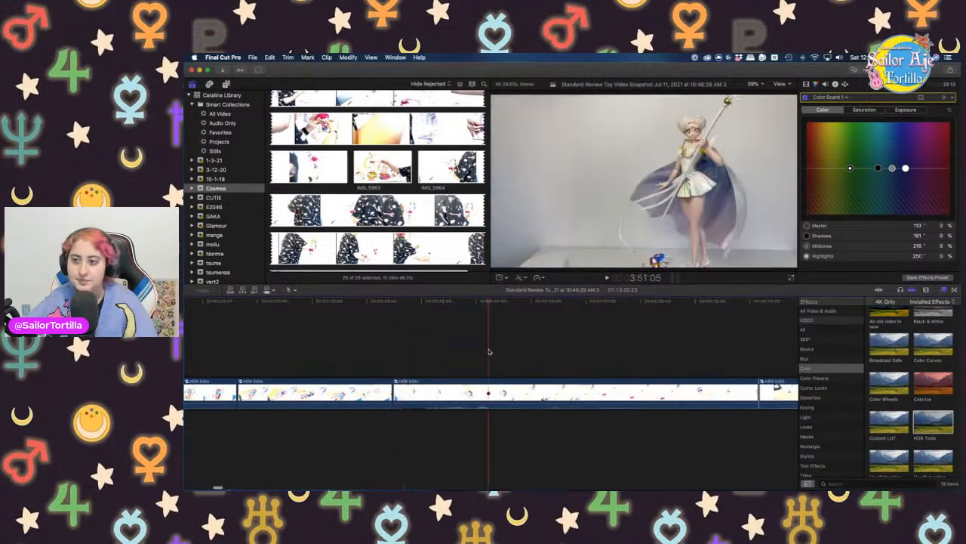
scroll(563, 350, right, 4)
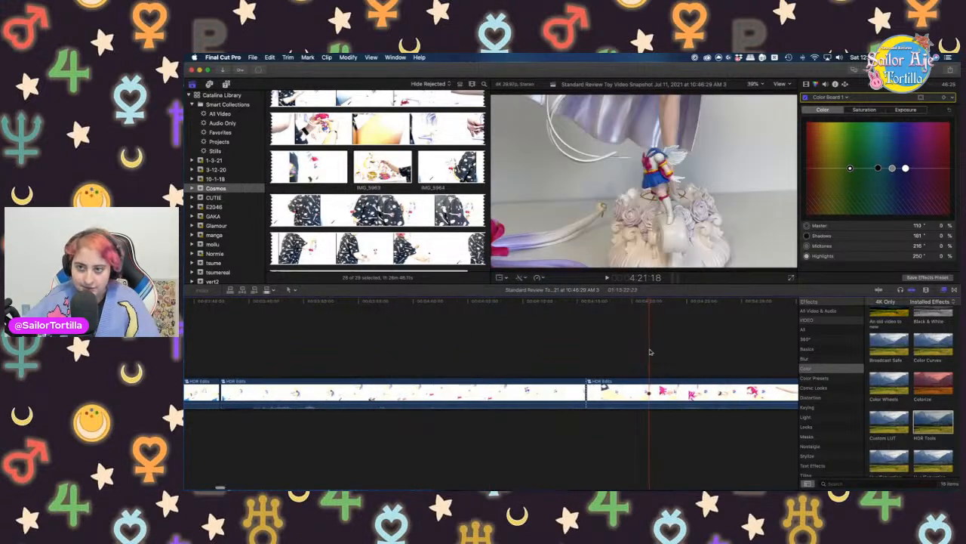
scroll(649, 352, right, 7)
scroll(649, 352, right, 5)
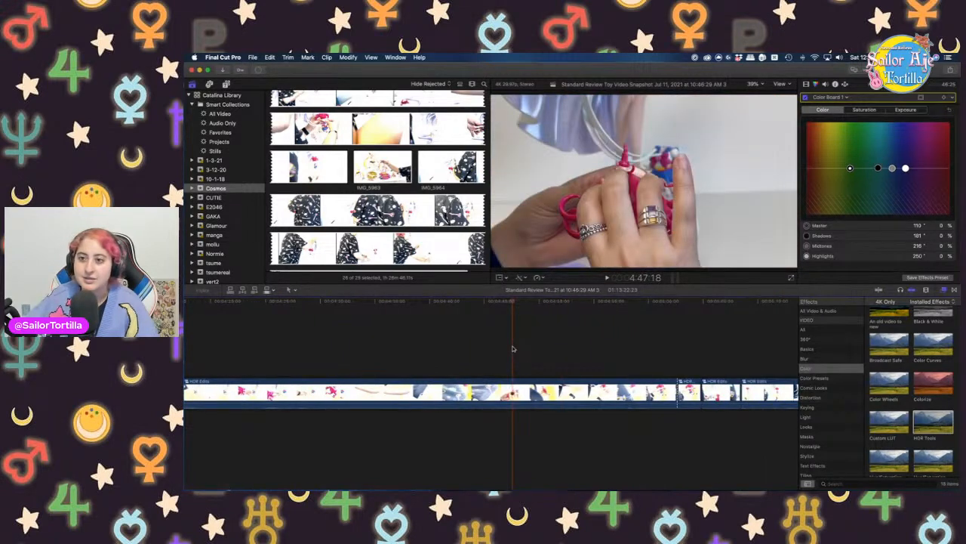
key(super+b)
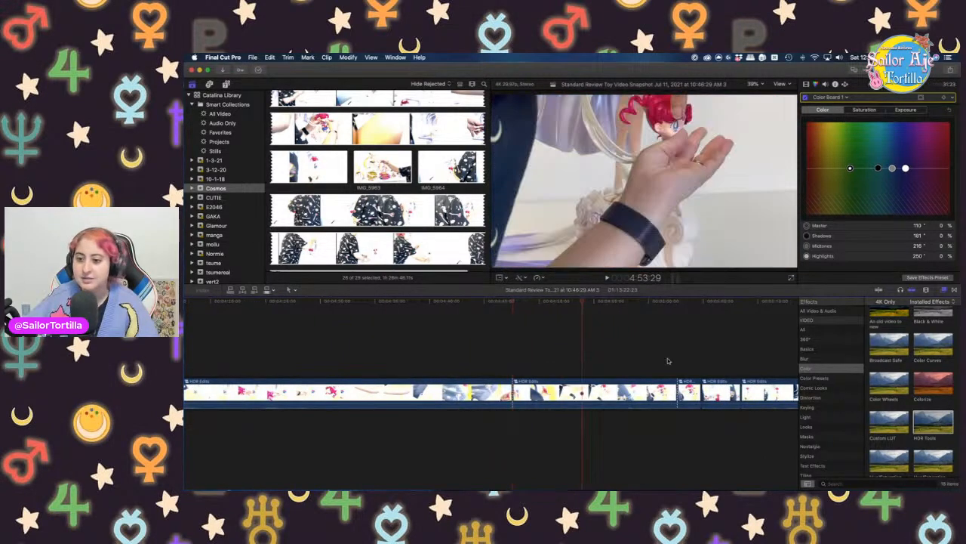
key(super+b)
click(602, 393)
key(Delete)
Review the long clip that follows and split it at 5:12:21, where the shot changes to the display shelf
scroll(568, 359, right, 10)
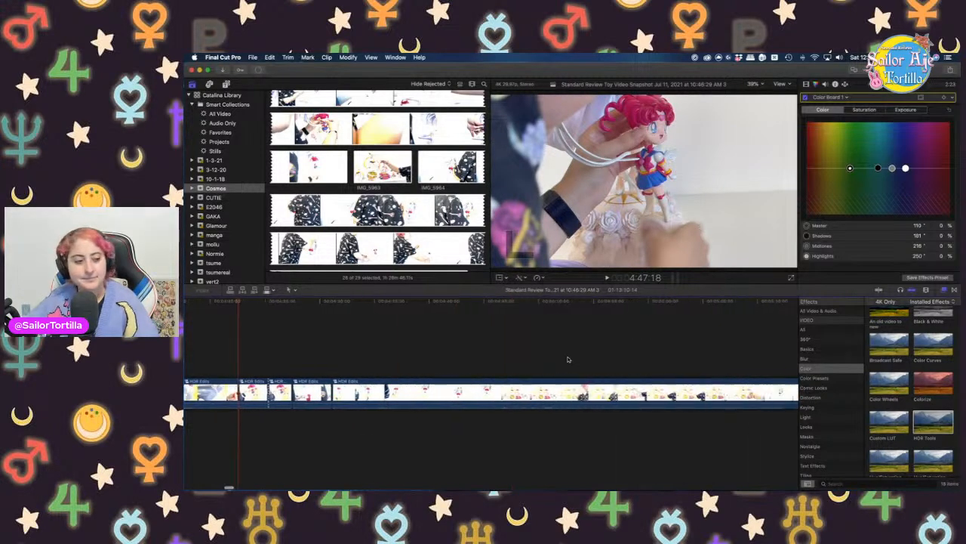
scroll(568, 359, left, 8)
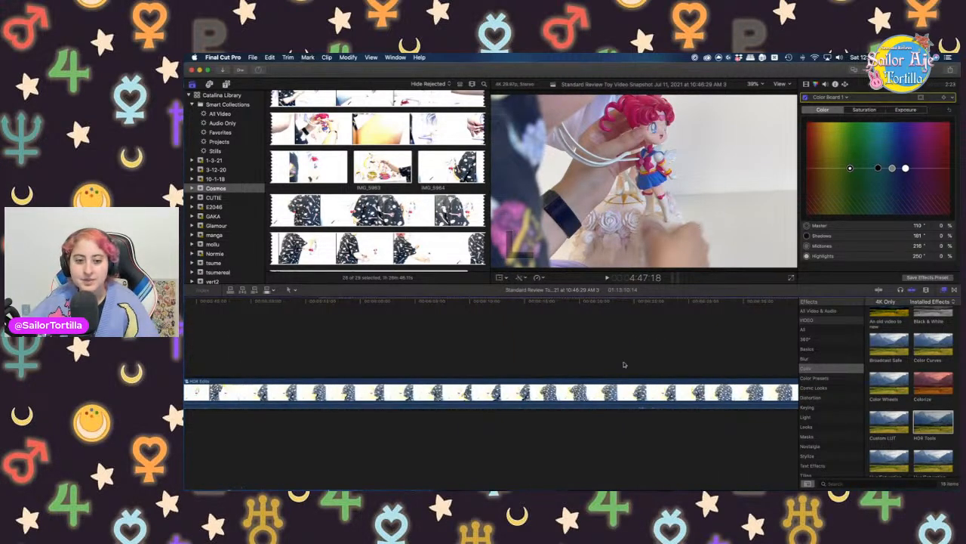
scroll(514, 345, left, 5)
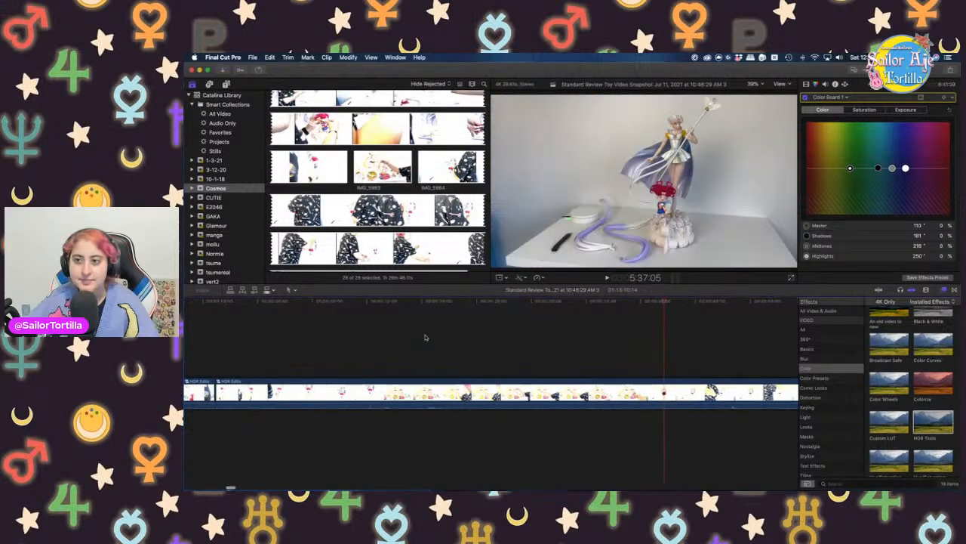
scroll(457, 344, right, 4)
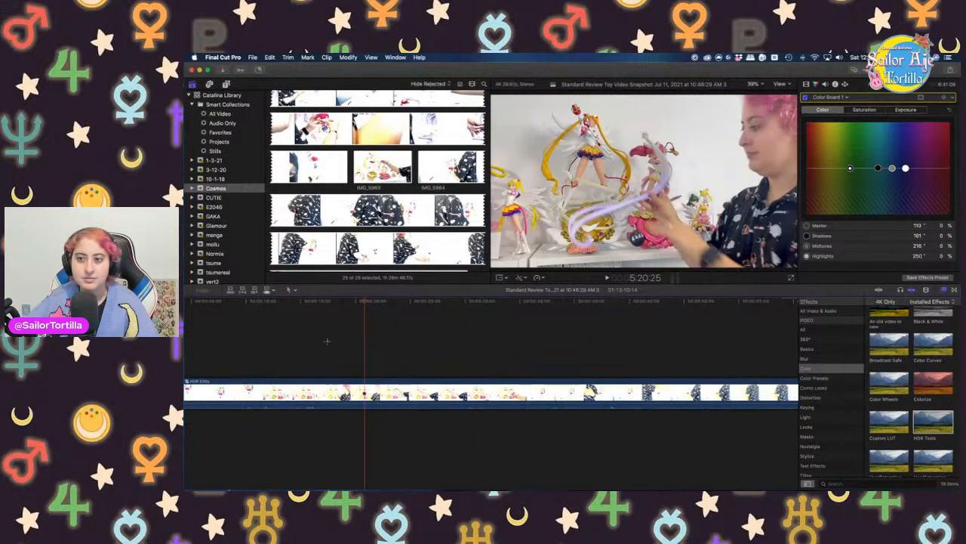
scroll(327, 340, left, 5)
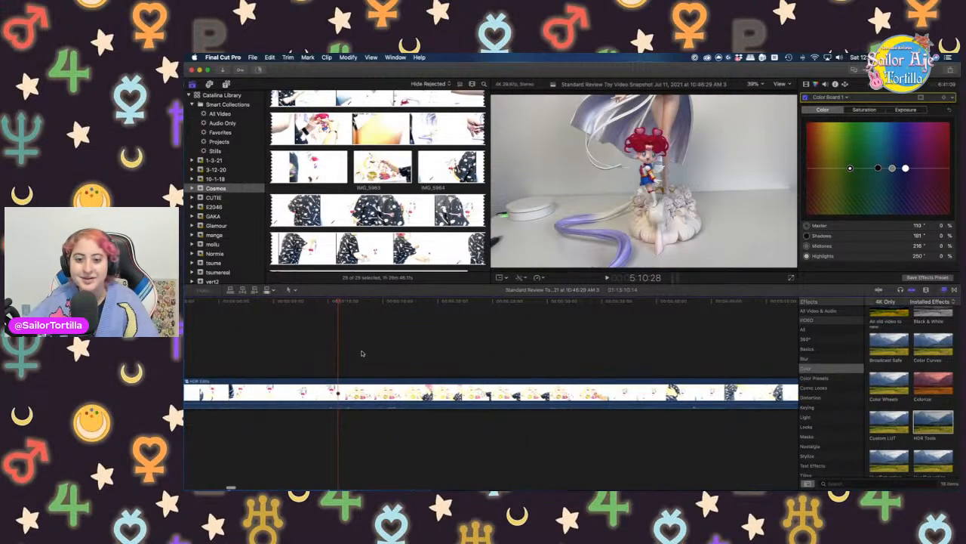
key(space)
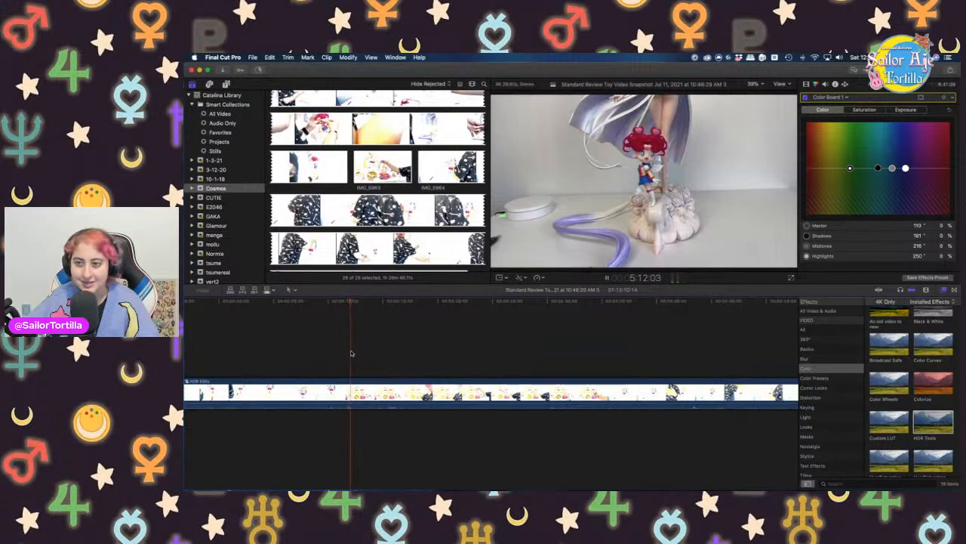
key(space)
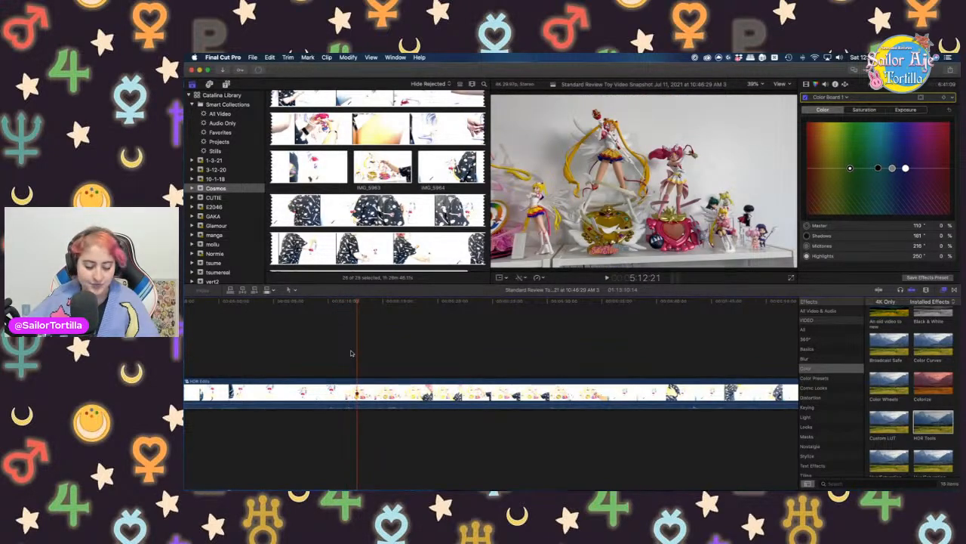
key(super+b)
Split the long clip at 5:35:23, where the display shelf shot ends, and cut the shelf segment to the clipboard
click(594, 376)
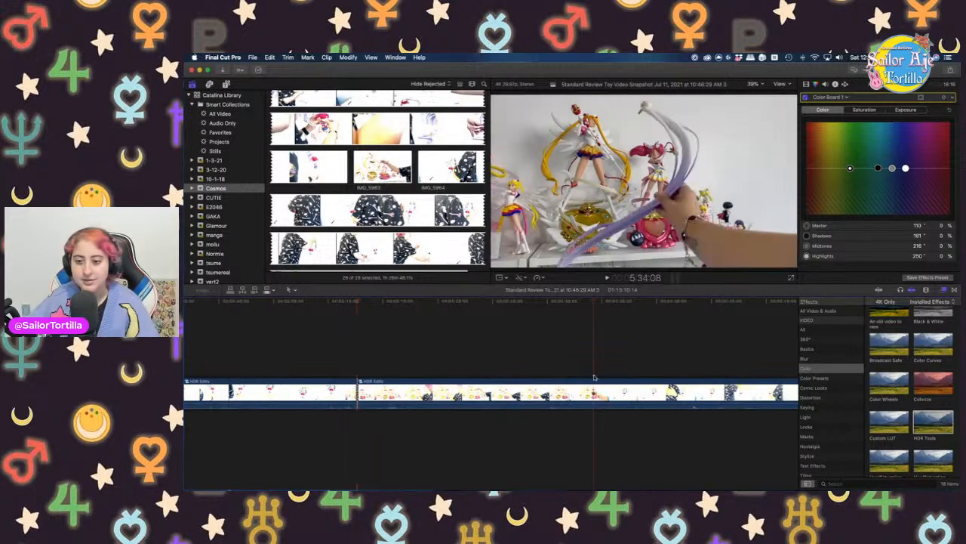
key(space)
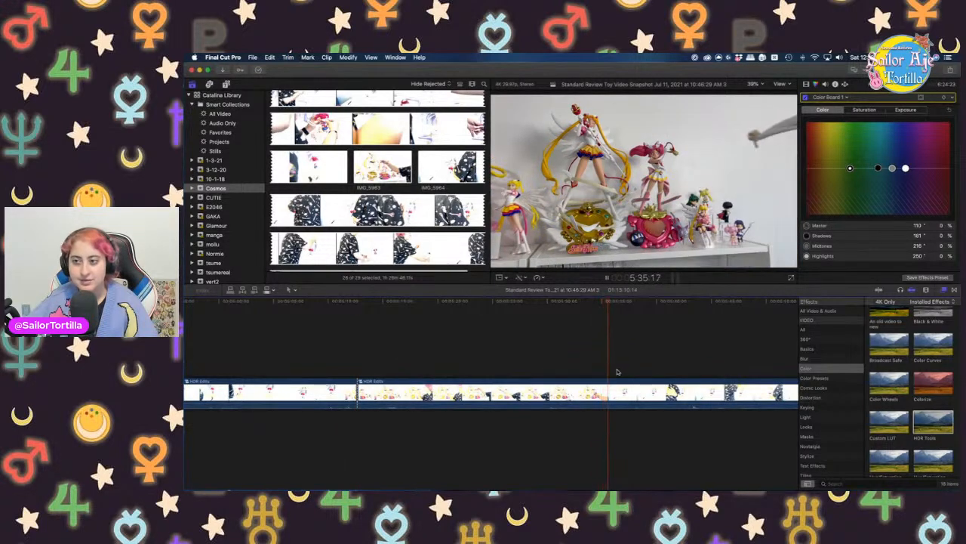
key(Left)
key(Left)
key(Left)
key(Left)
key(Left)
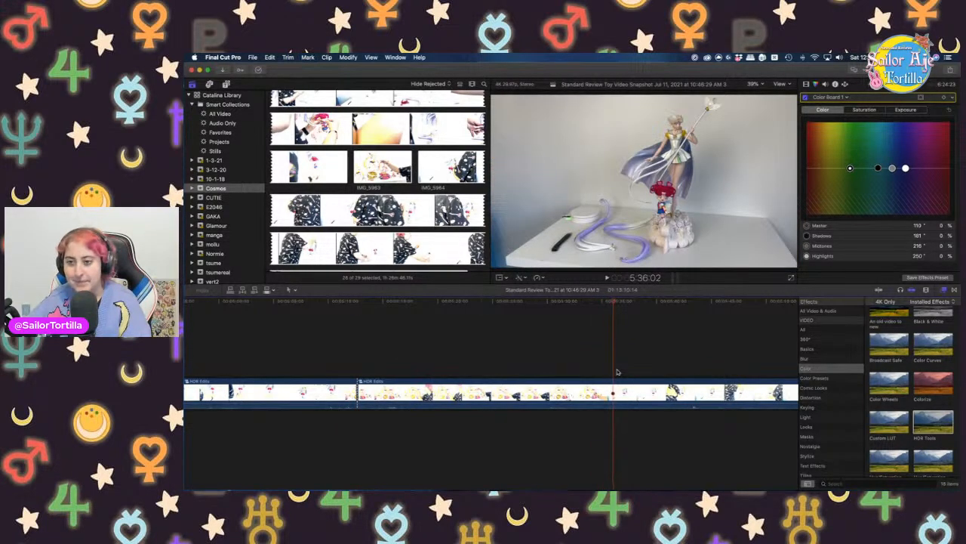
key(Left)
key(Left)
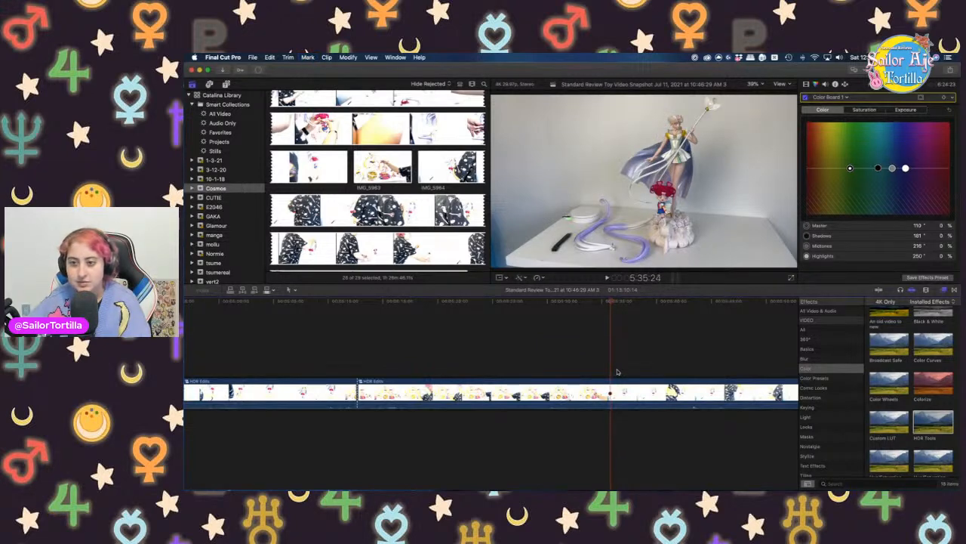
key(Left)
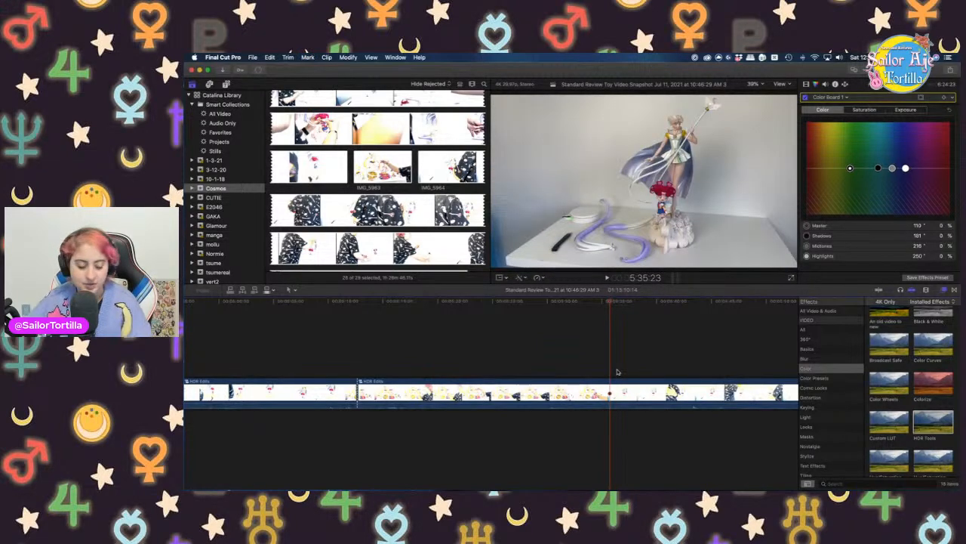
key(super+b)
click(490, 392)
key(BackSpace)
Paste the display shelf segment at the very start of the timeline and return the playhead to the beginning
scroll(392, 350, left, 20)
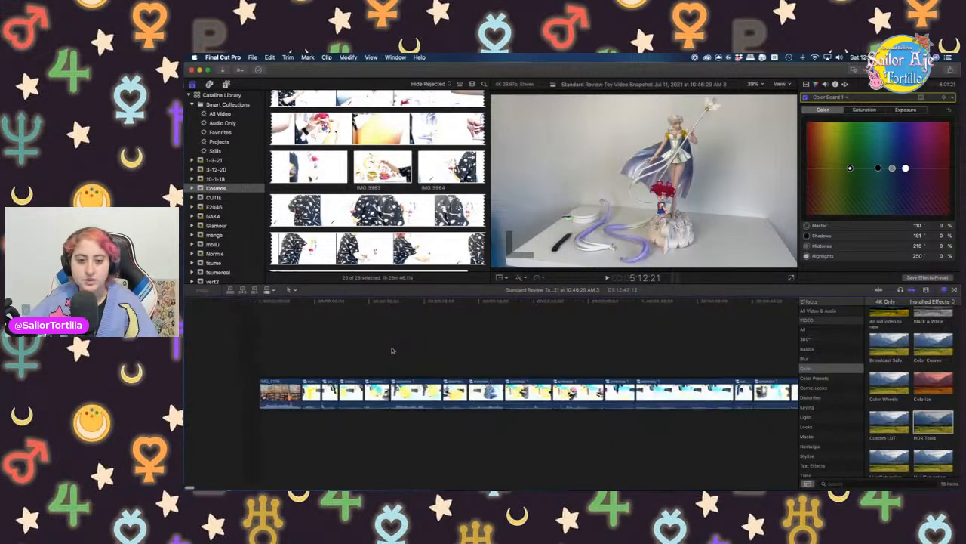
click(204, 344)
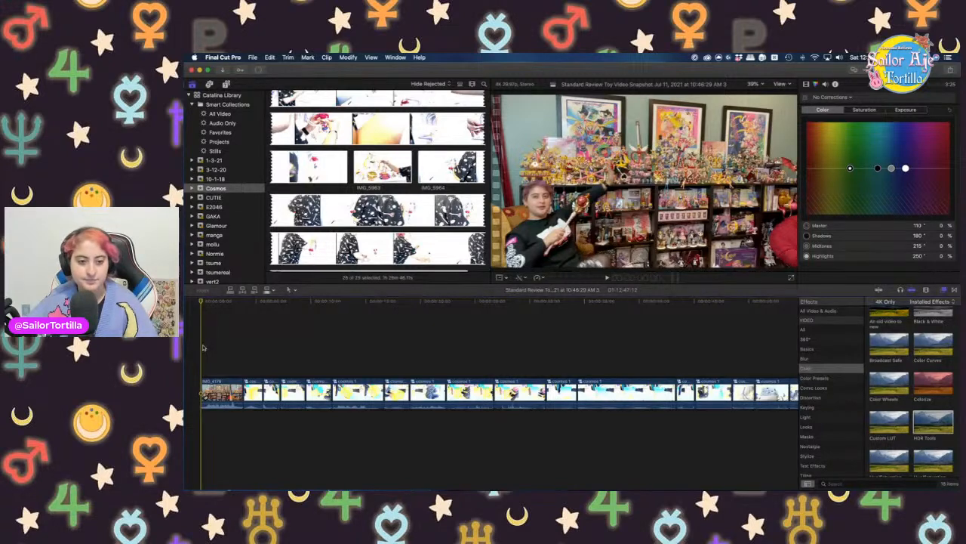
key(super+v)
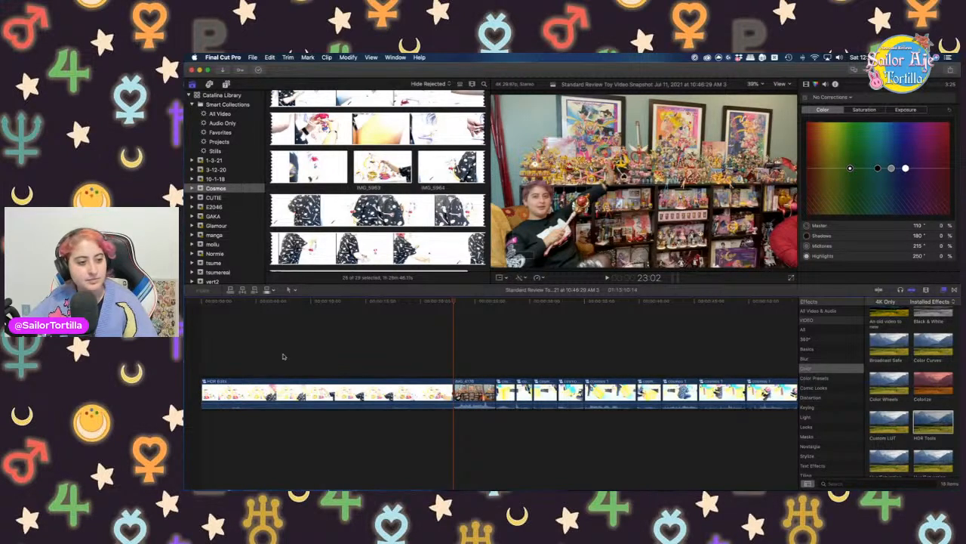
click(230, 341)
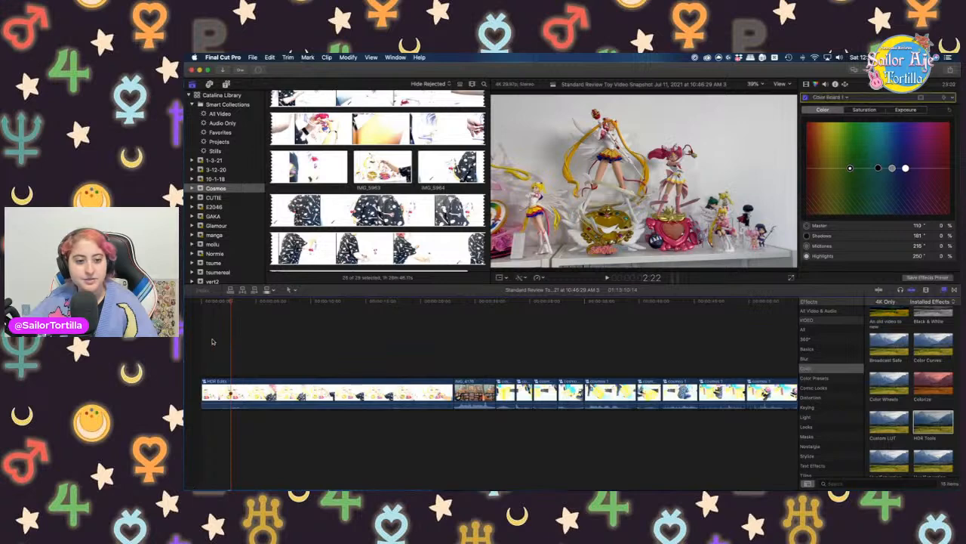
click(194, 338)
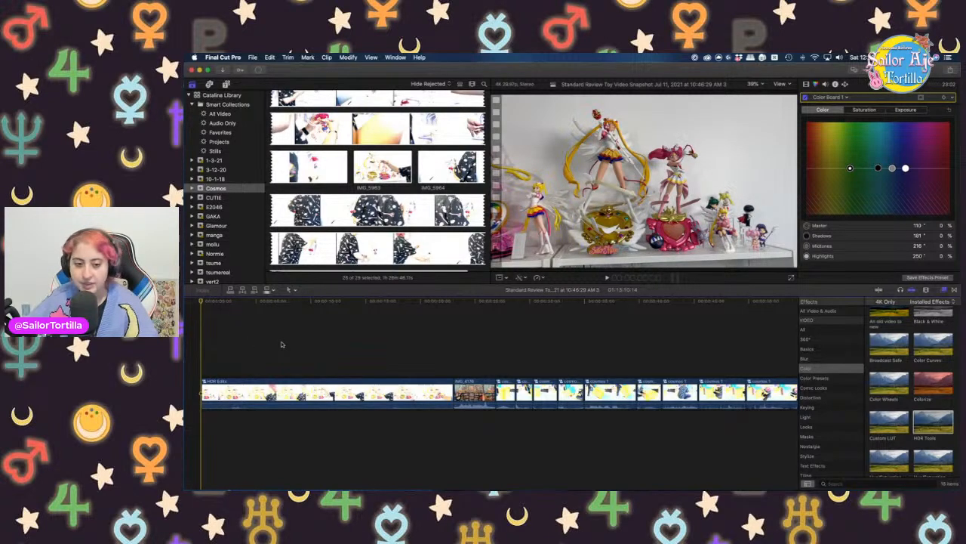
Look through the trimmed unboxing and assembly clips from the start of the timeline towards the small figure's assembly clip
scroll(410, 344, right, 10)
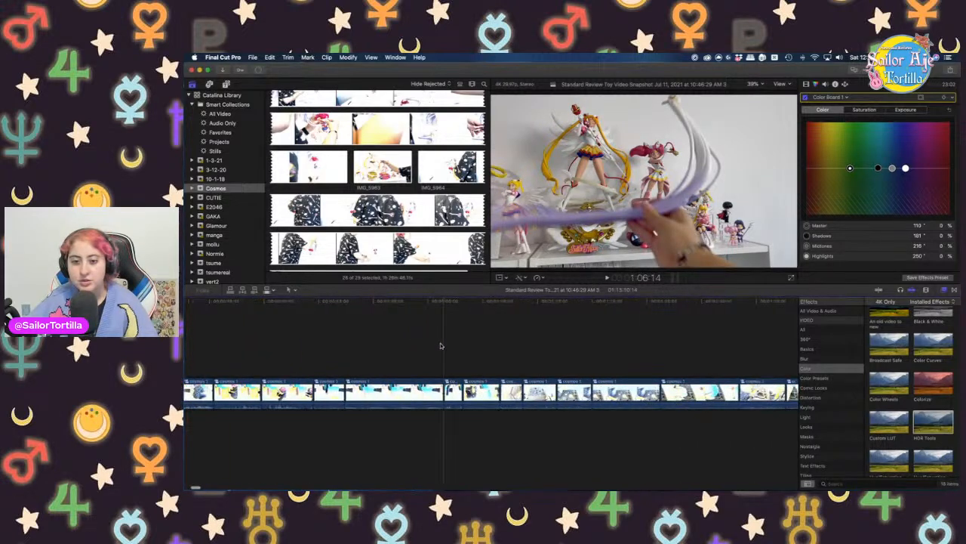
click(441, 345)
scroll(441, 346, right, 10)
click(542, 357)
scroll(541, 357, right, 9)
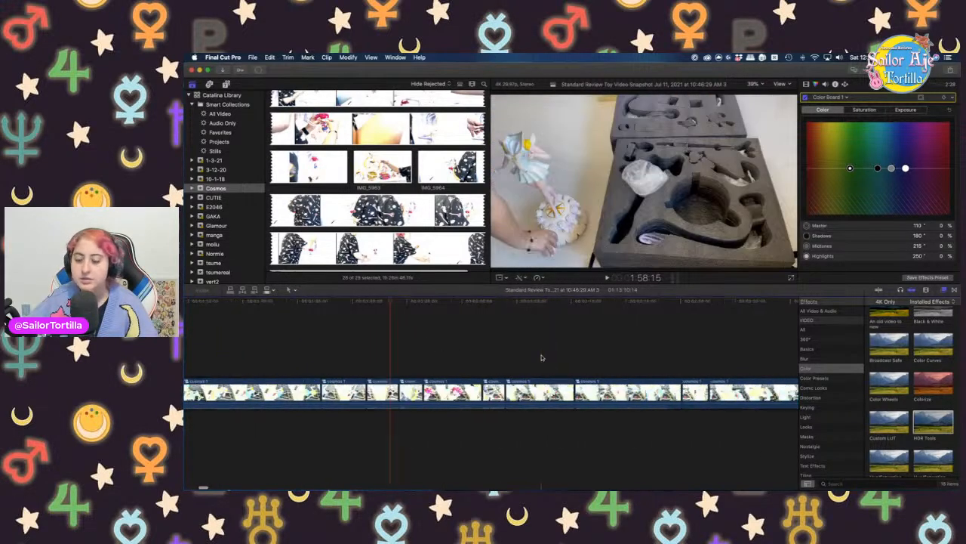
click(606, 351)
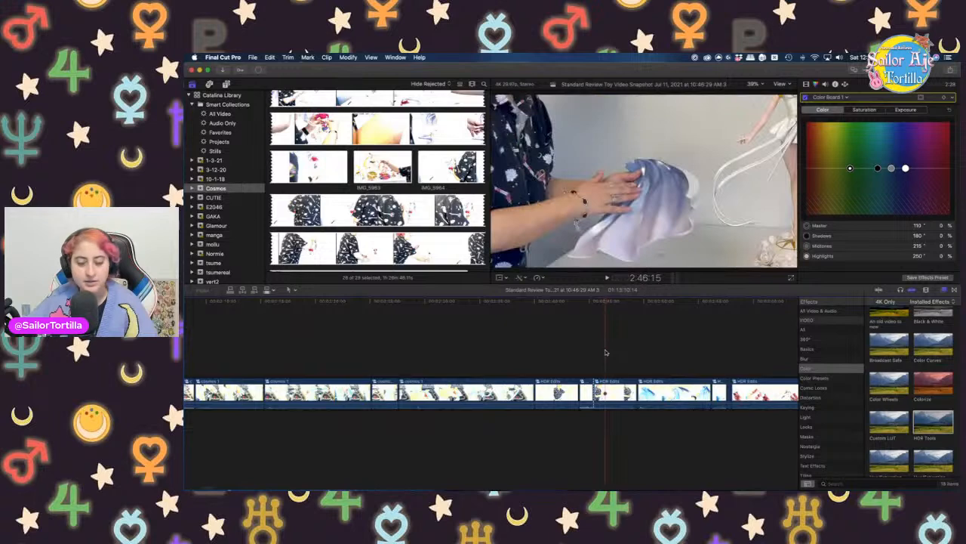
scroll(610, 352, right, 8)
click(614, 354)
scroll(615, 353, right, 8)
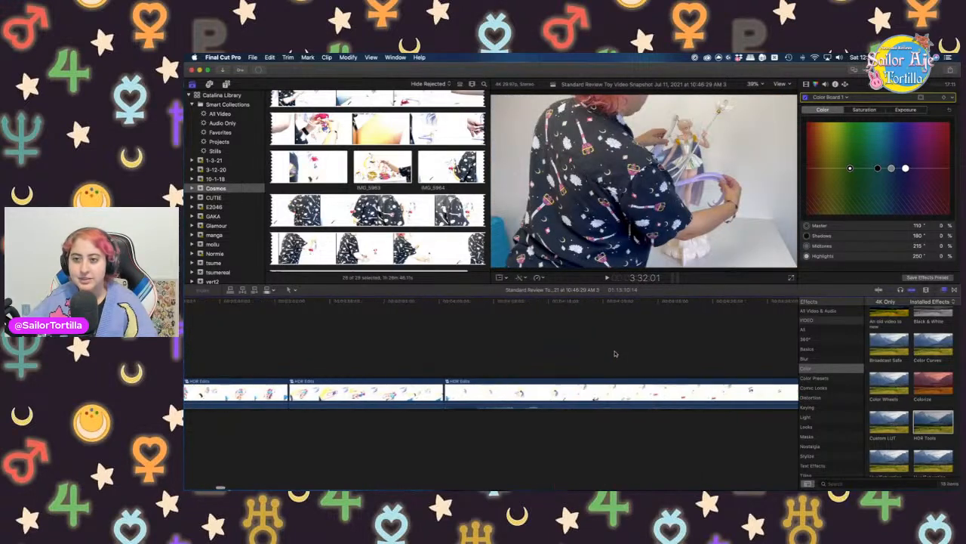
click(614, 354)
scroll(614, 353, right, 6)
Split the small figure's clip that starts at 4:38:27 shortly after its start and delete the opening segment where the arm blocks the figure
click(429, 339)
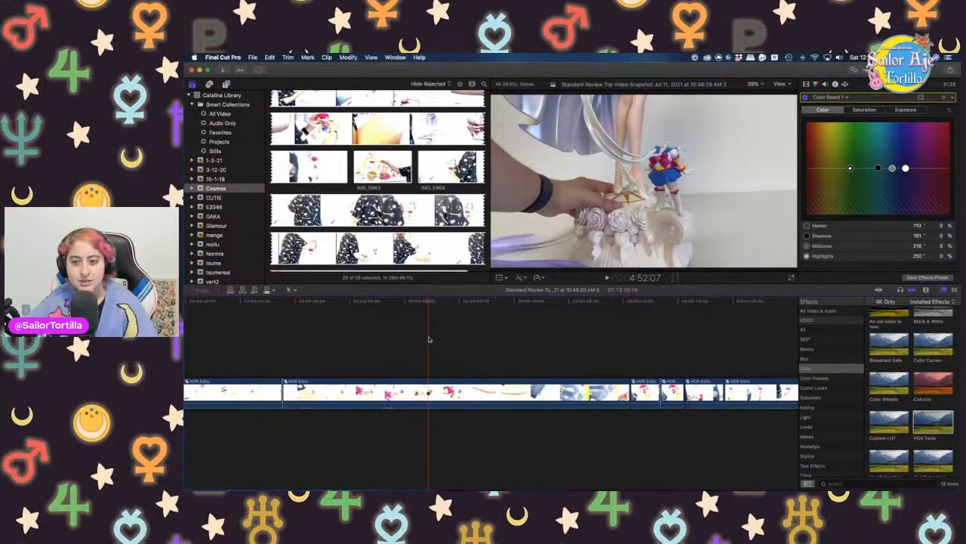
click(393, 354)
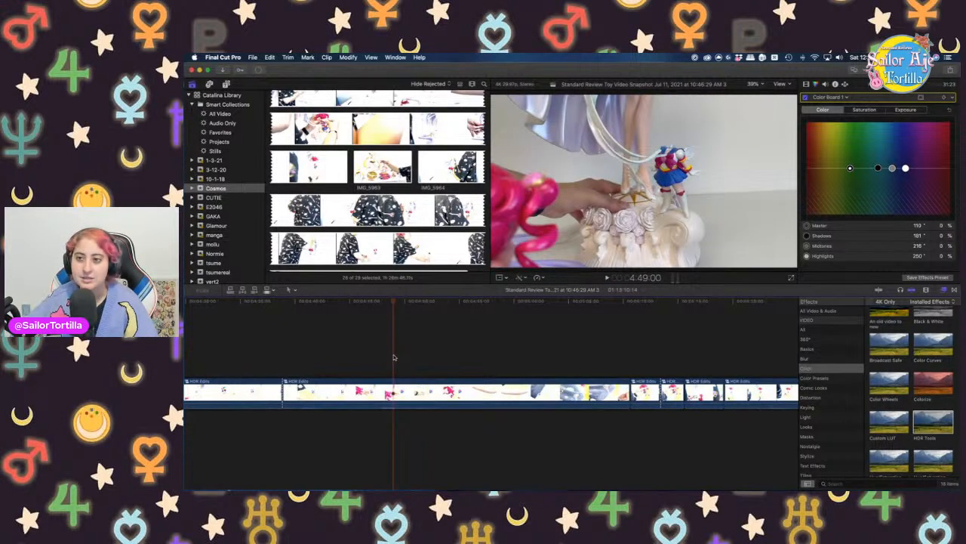
click(317, 365)
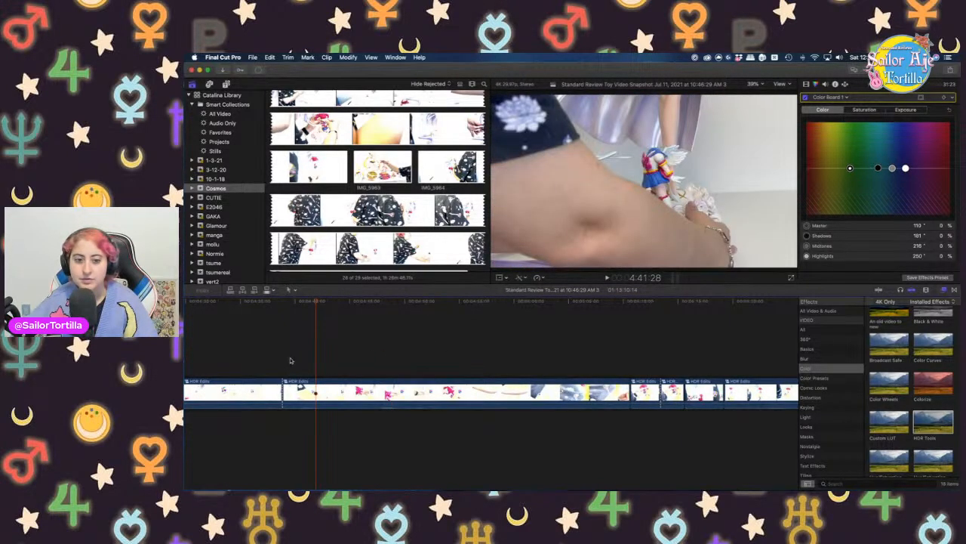
click(332, 363)
key(space)
key(space)
key(super+b)
click(315, 386)
key(Delete)
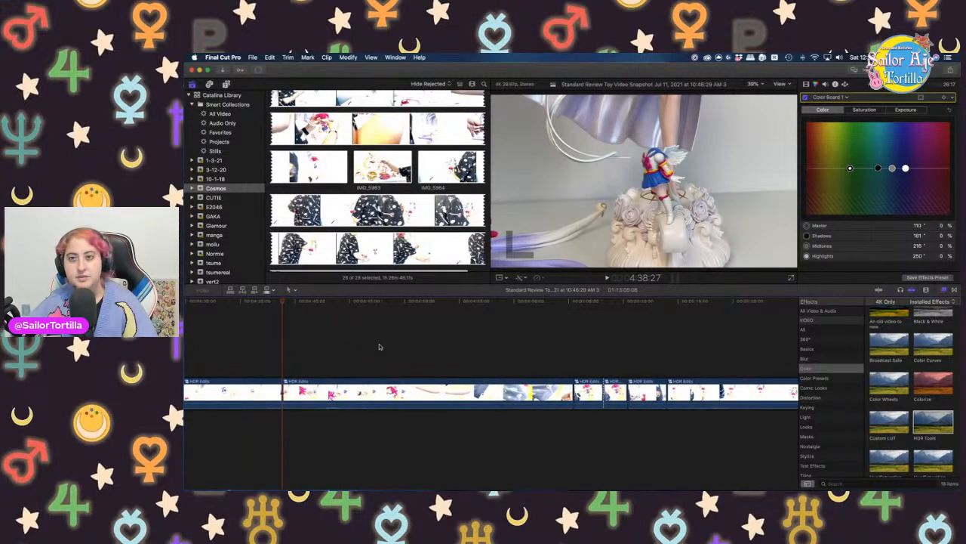
Review the long clips further along and delete the whole 6:01:21-long clip
scroll(380, 347, right, 20)
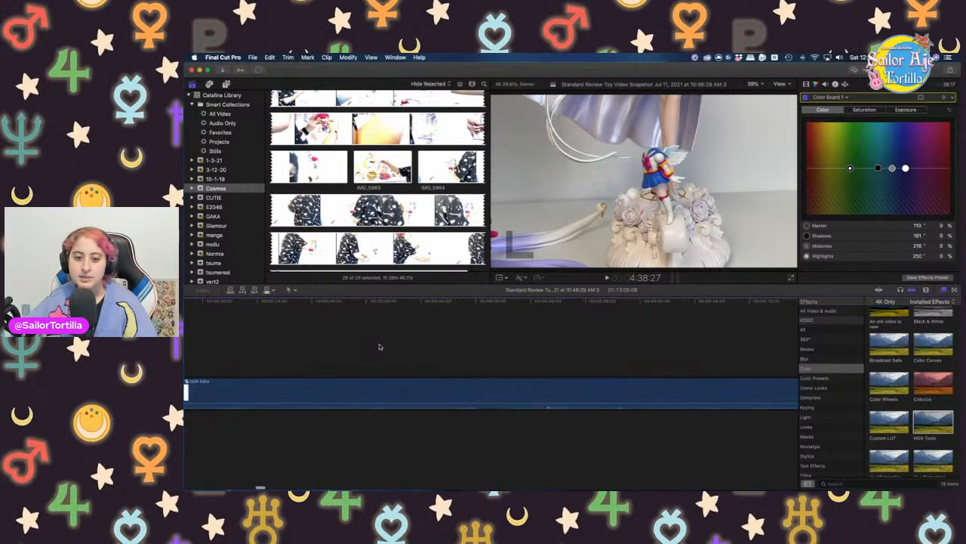
scroll(380, 347, left, 10)
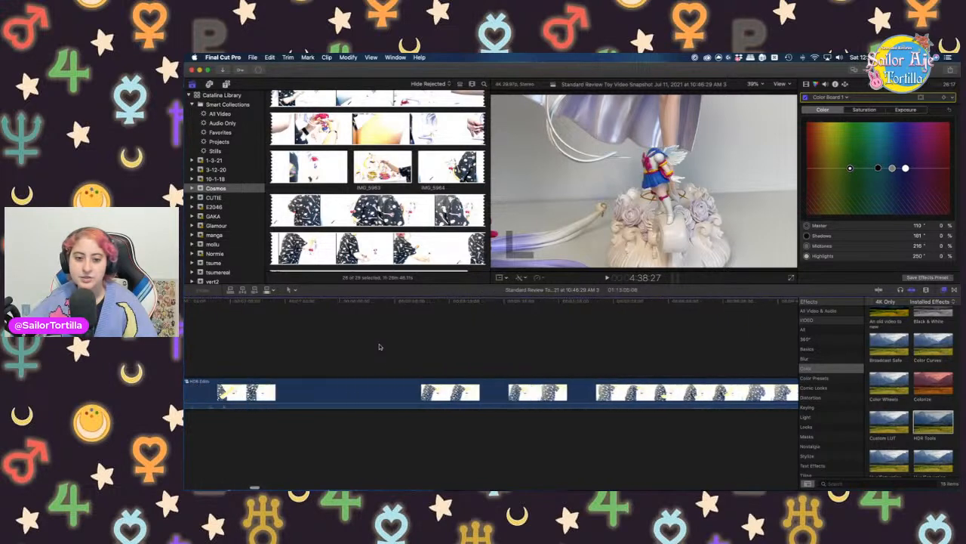
scroll(399, 365, left, 3)
scroll(400, 365, left, 5)
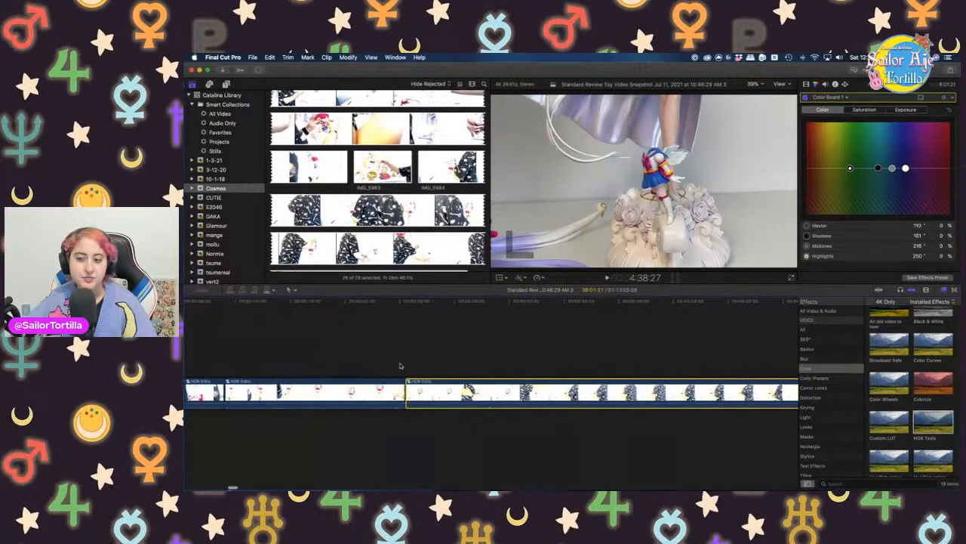
key(Delete)
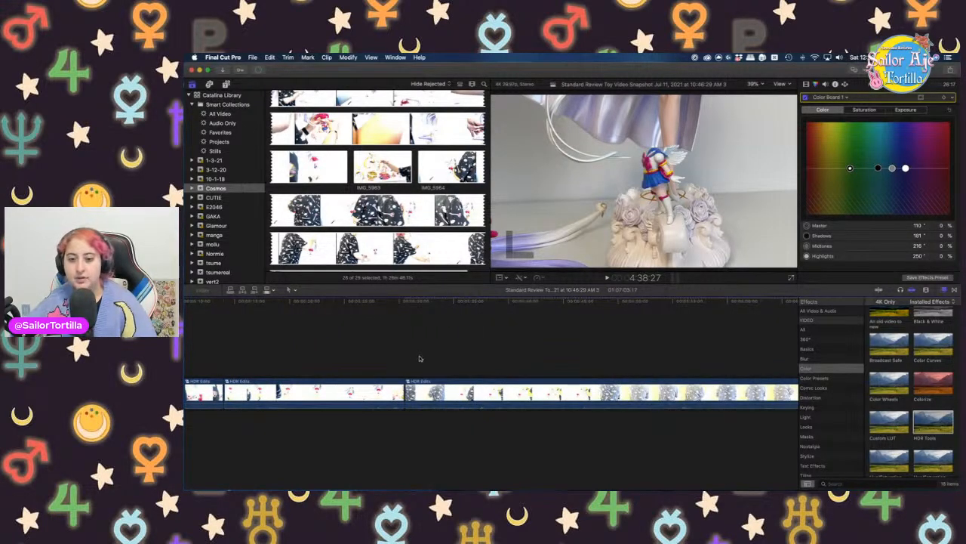
Play the clip that starts at 5:30:17 and split it at 5:43:11, with the figure in full view
click(411, 356)
key(space)
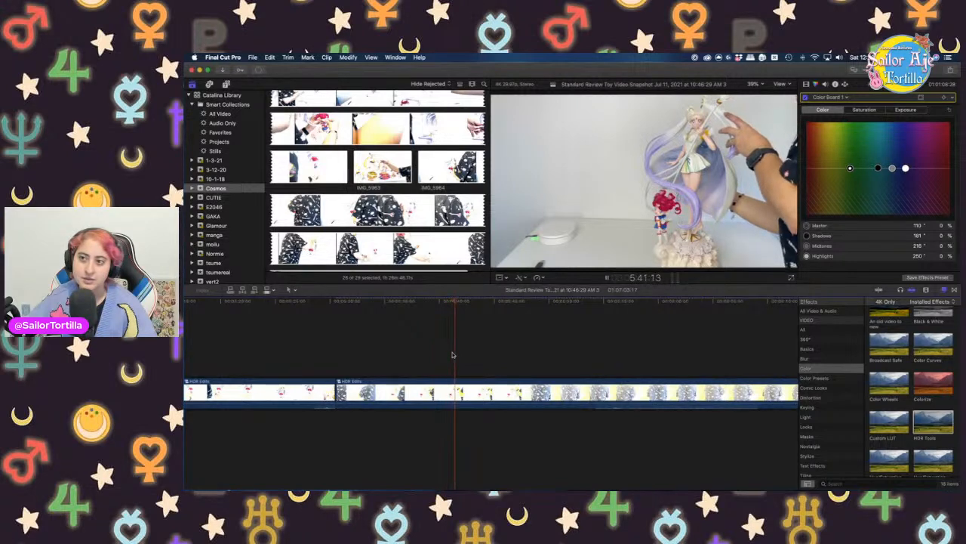
key(space)
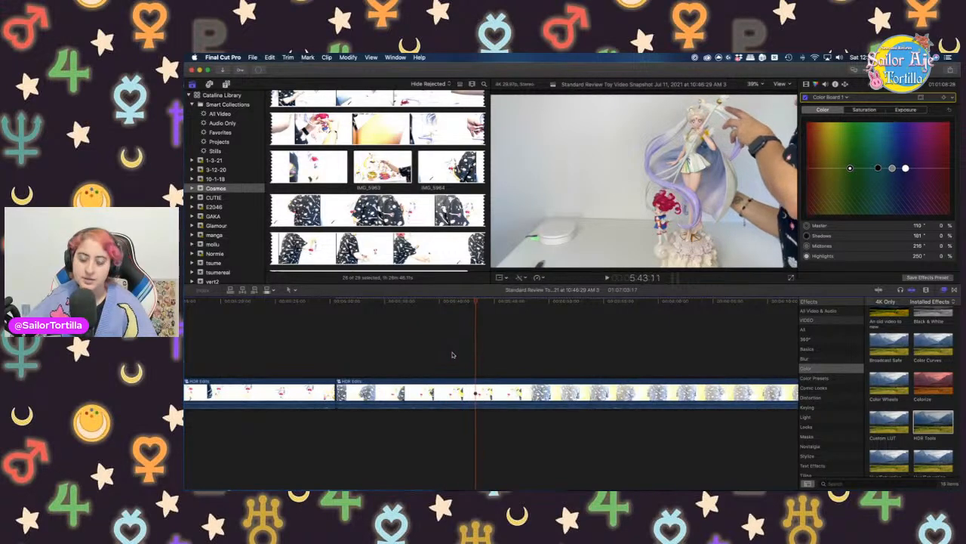
scroll(583, 373, right, 3)
scroll(583, 372, right, 10)
Try deleting all of the clip after the 5:43:11 cut and undo the deletion
click(486, 386)
key(Delete)
key(super+z)
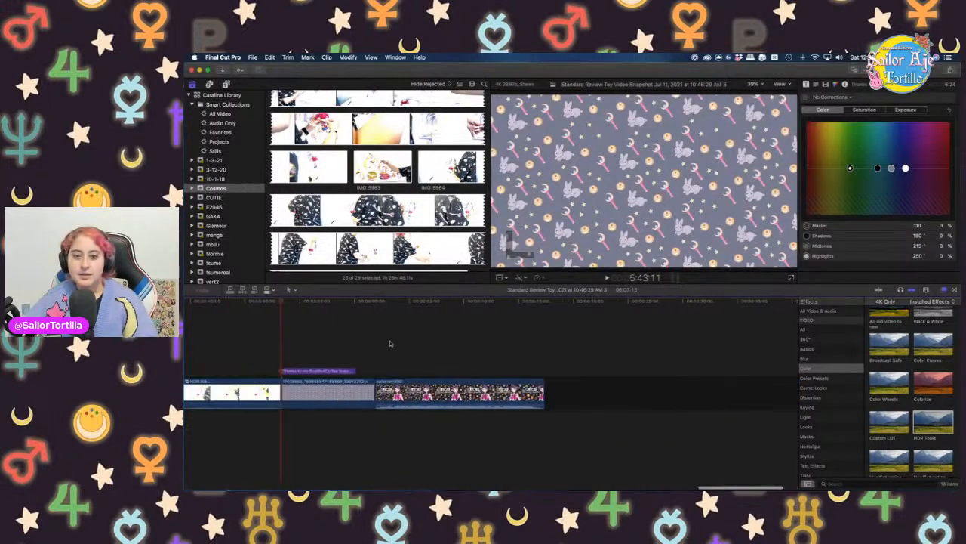
key(super+z)
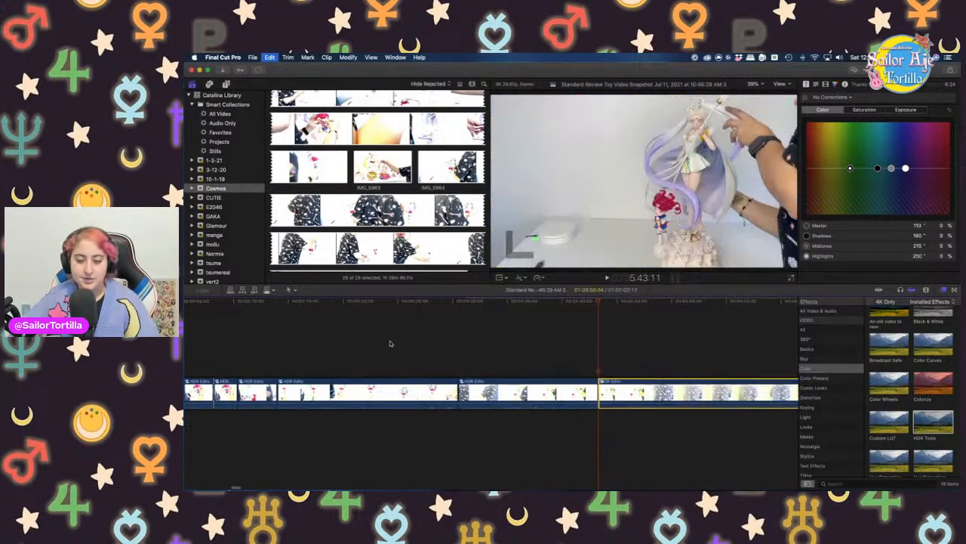
Skim ahead in the long clip, split it at 10:21:12, and delete the stretch back to the 5:43:11 cut
scroll(391, 344, right, 10)
scroll(390, 343, right, 15)
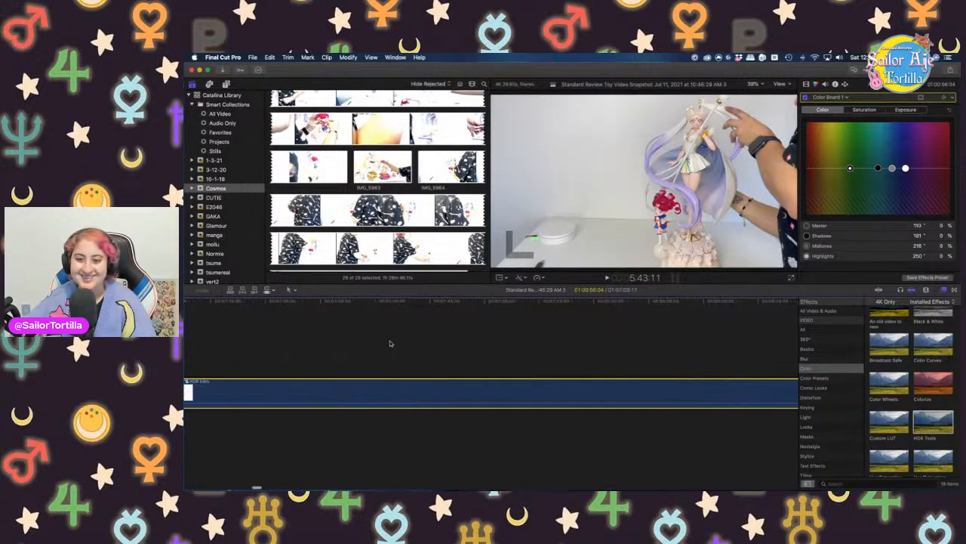
click(603, 377)
scroll(604, 375, right, 5)
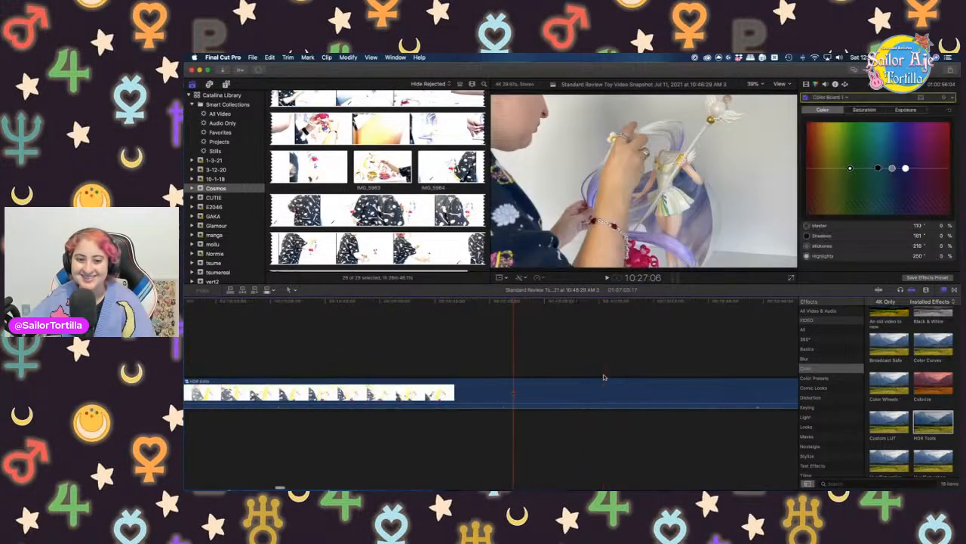
click(612, 364)
scroll(613, 364, right, 1)
scroll(612, 365, right, 10)
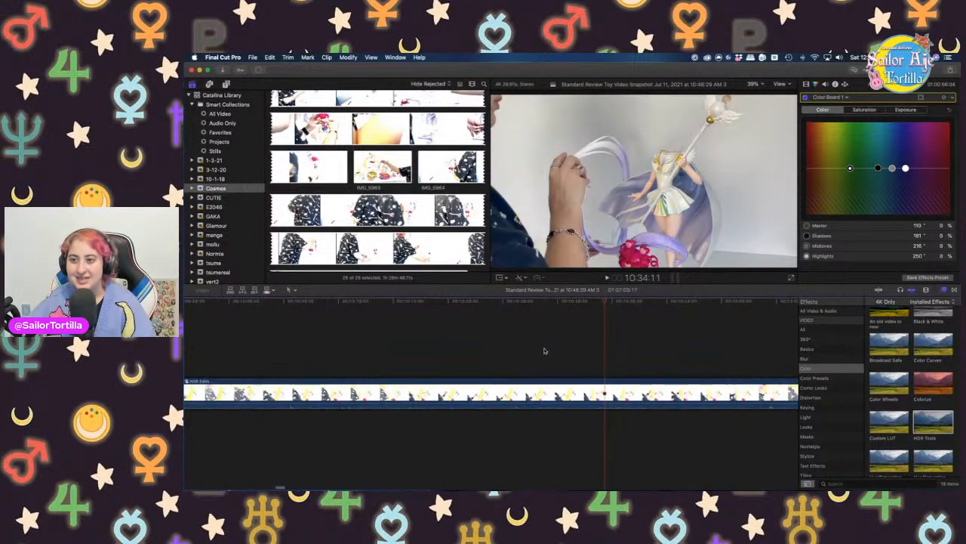
scroll(515, 346, left, 10)
scroll(598, 348, left, 6)
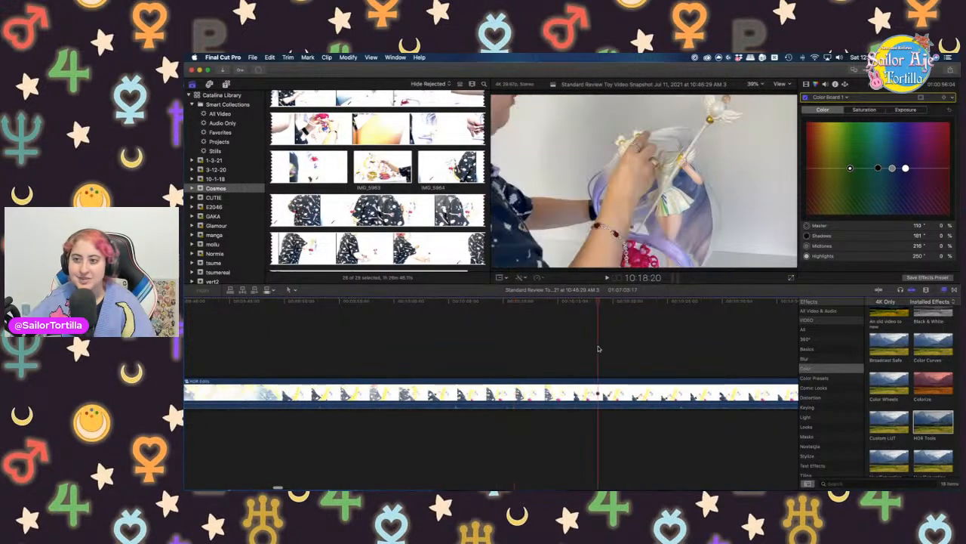
scroll(600, 348, right, 5)
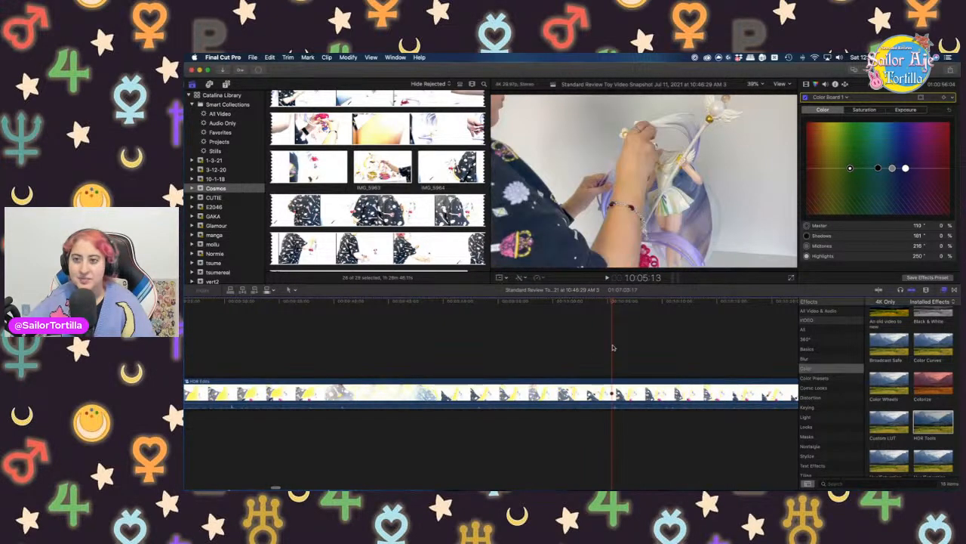
scroll(614, 348, right, 5)
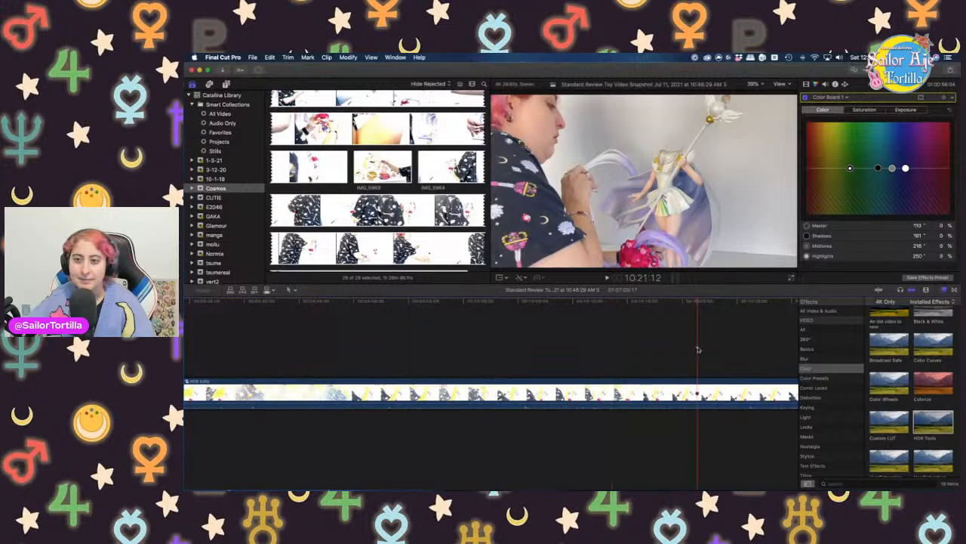
scroll(613, 348, right, 5)
key(super+b)
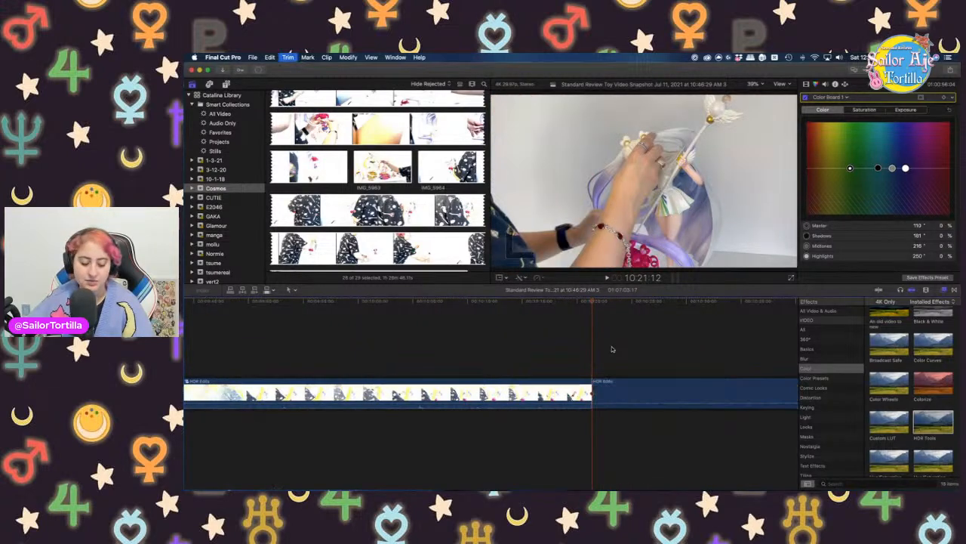
click(494, 391)
key(Delete)
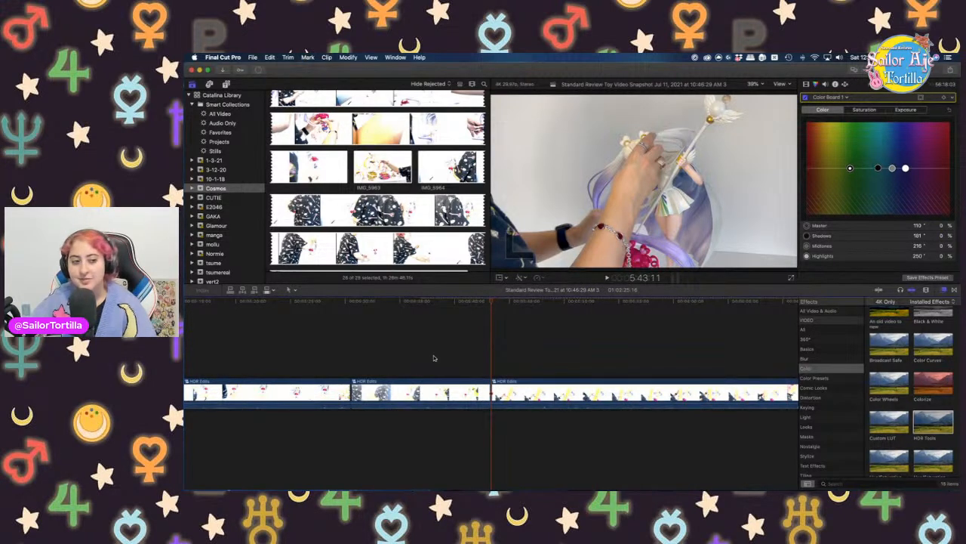
Review the short clips between 5:08:07 and the 5:43:11 cut
click(379, 341)
click(350, 342)
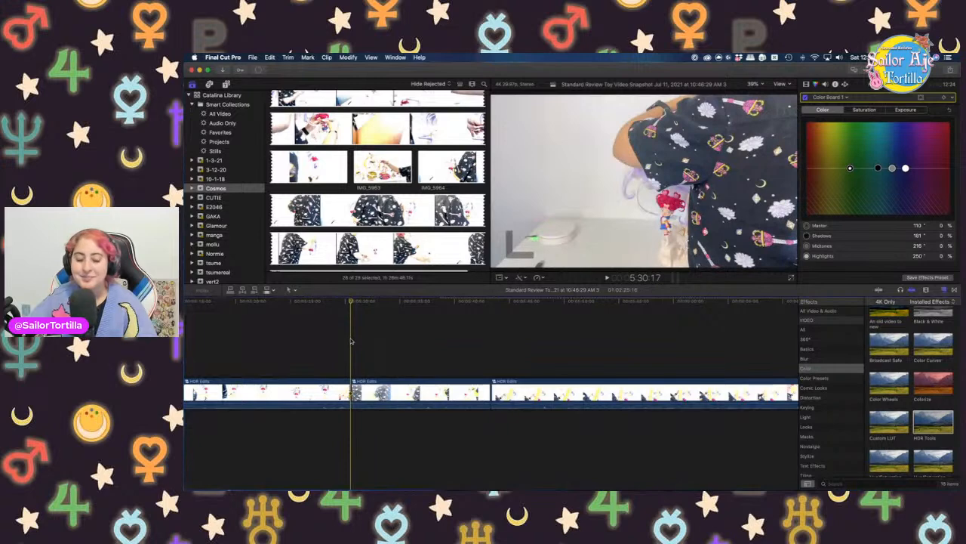
scroll(352, 339, left, 5)
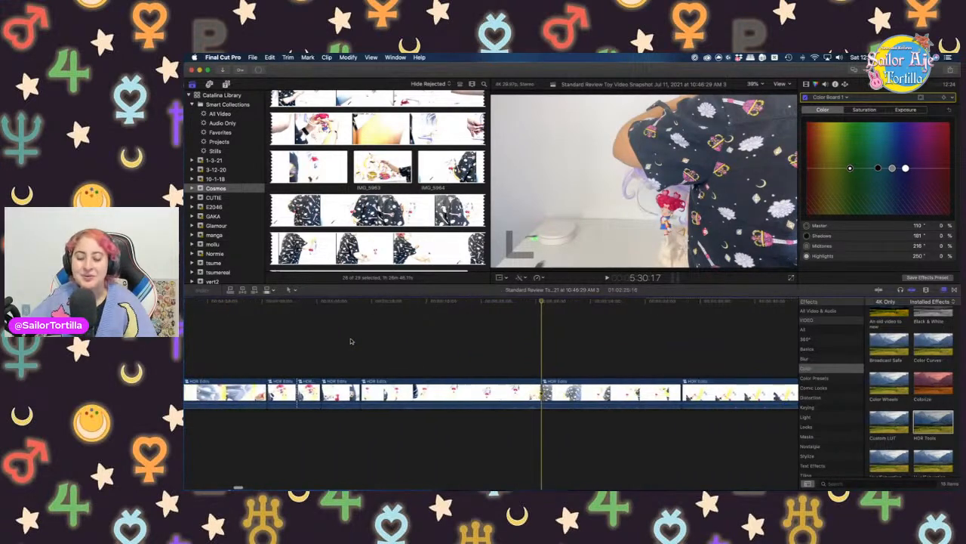
click(506, 366)
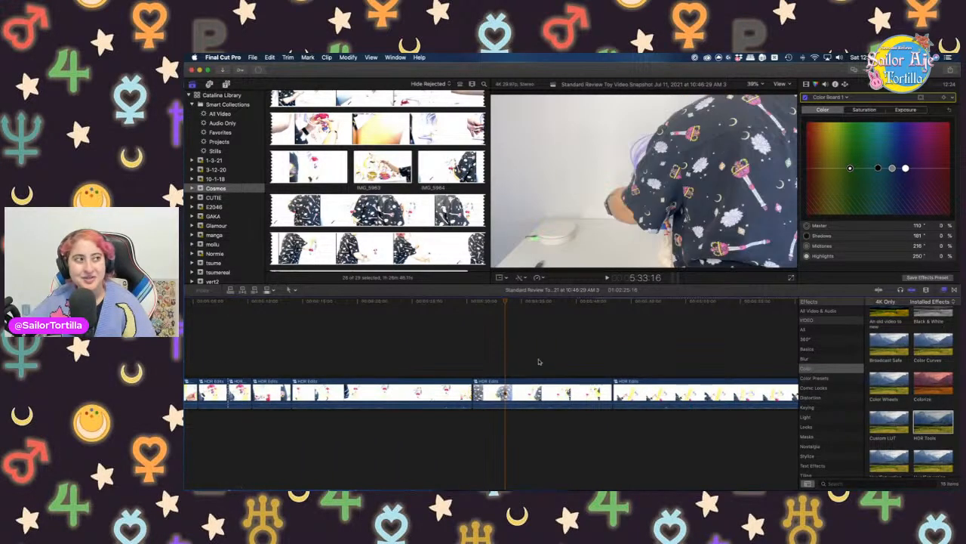
click(543, 358)
scroll(543, 358, right, 1)
scroll(543, 359, left, 5)
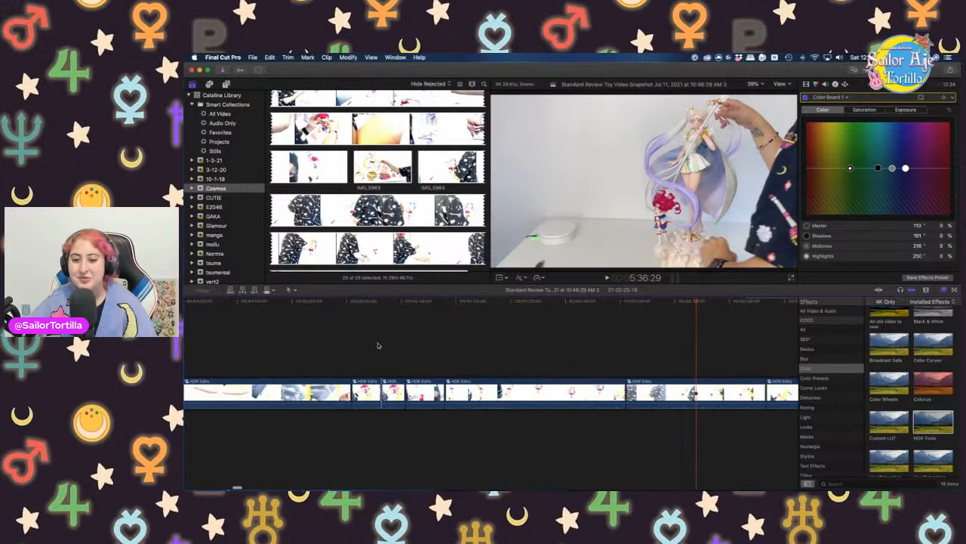
click(379, 345)
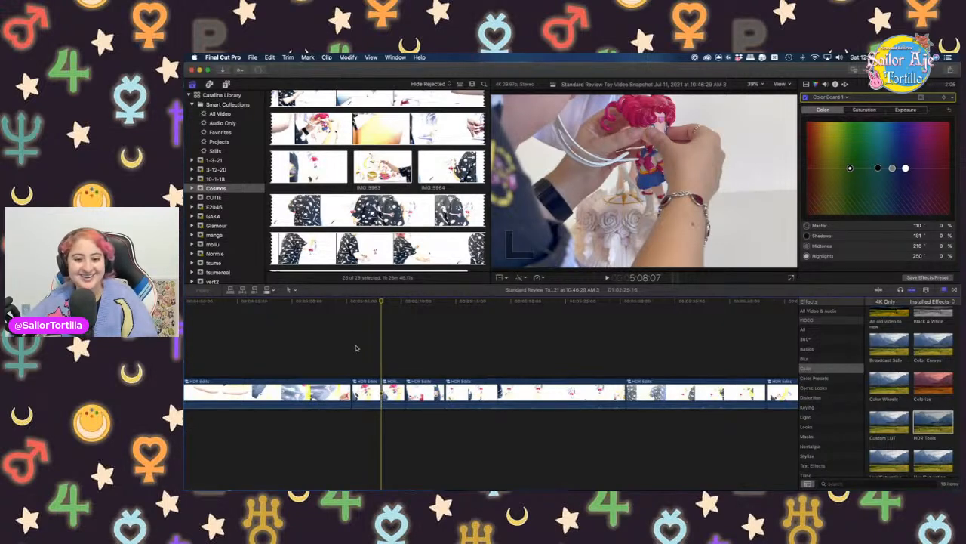
click(462, 350)
scroll(462, 350, right, 5)
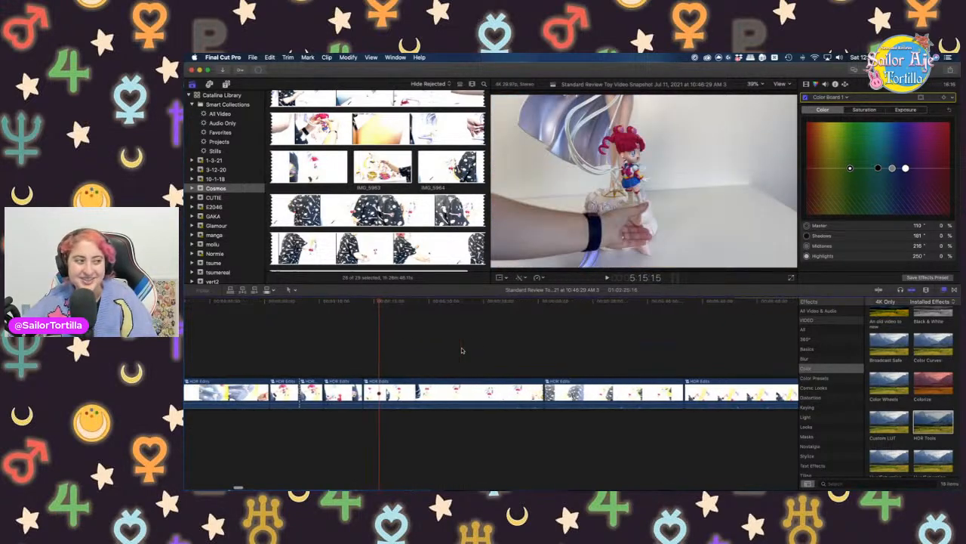
click(451, 349)
click(409, 351)
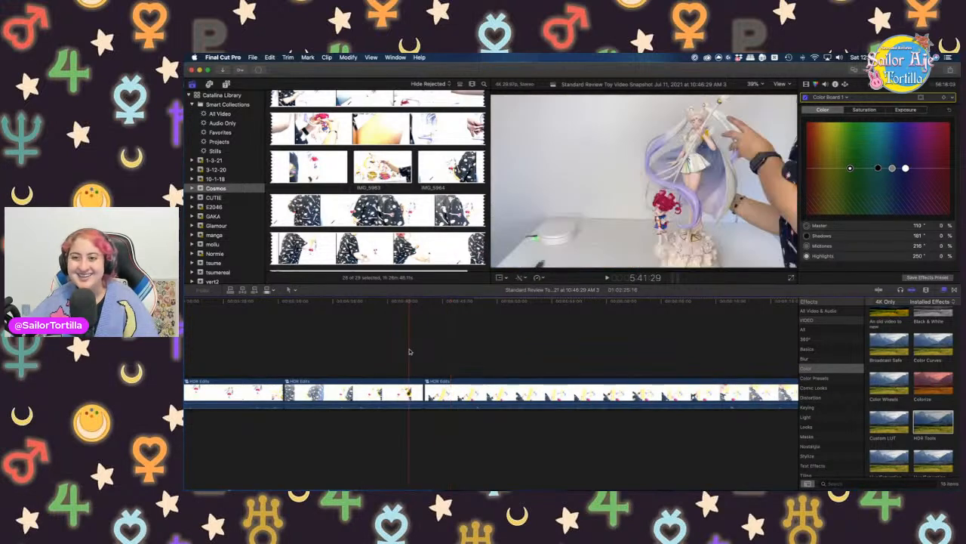
Skim the long clip after the 5:43:11 cut to examine the hair and staff assembly footage
click(533, 349)
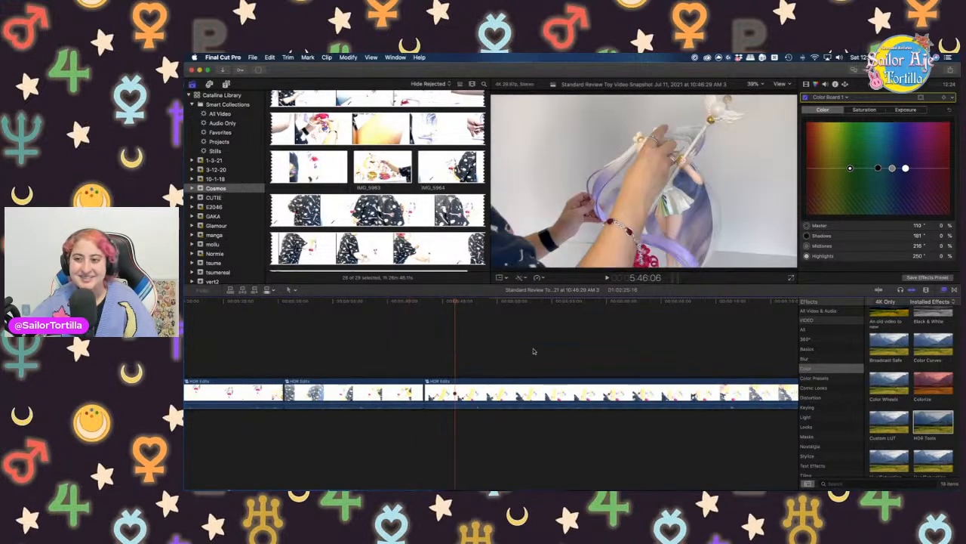
scroll(533, 350, right, 5)
scroll(533, 350, right, 3)
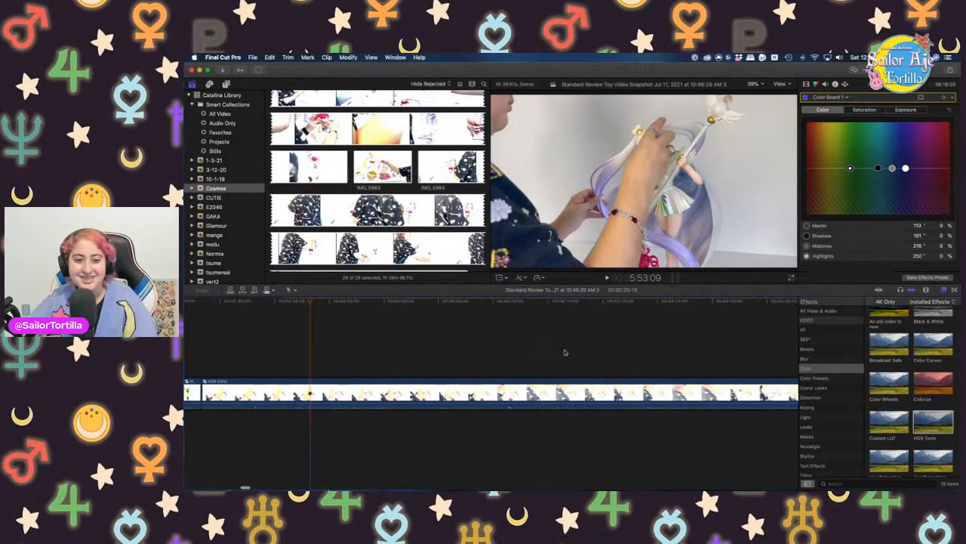
click(567, 351)
scroll(569, 352, right, 10)
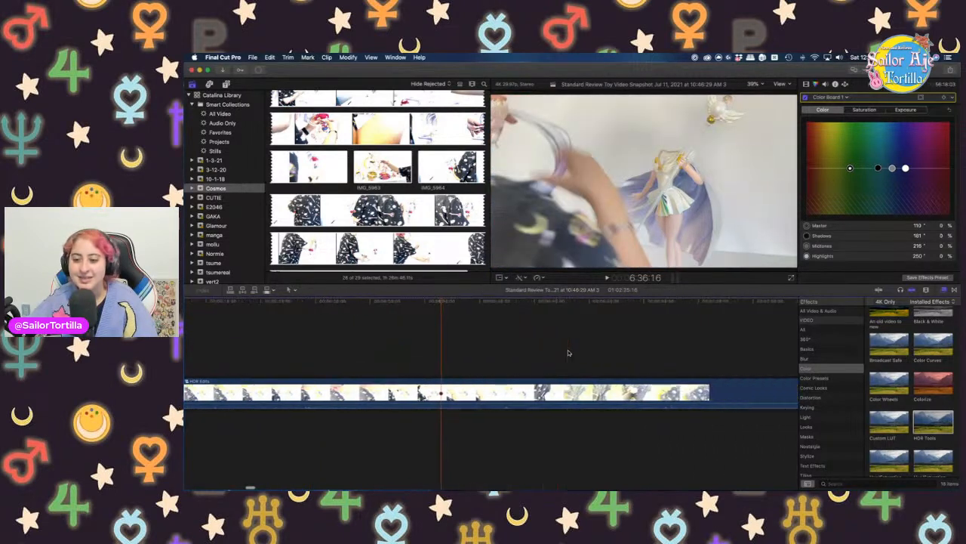
click(533, 348)
click(579, 351)
click(617, 353)
click(668, 357)
scroll(669, 357, right, 3)
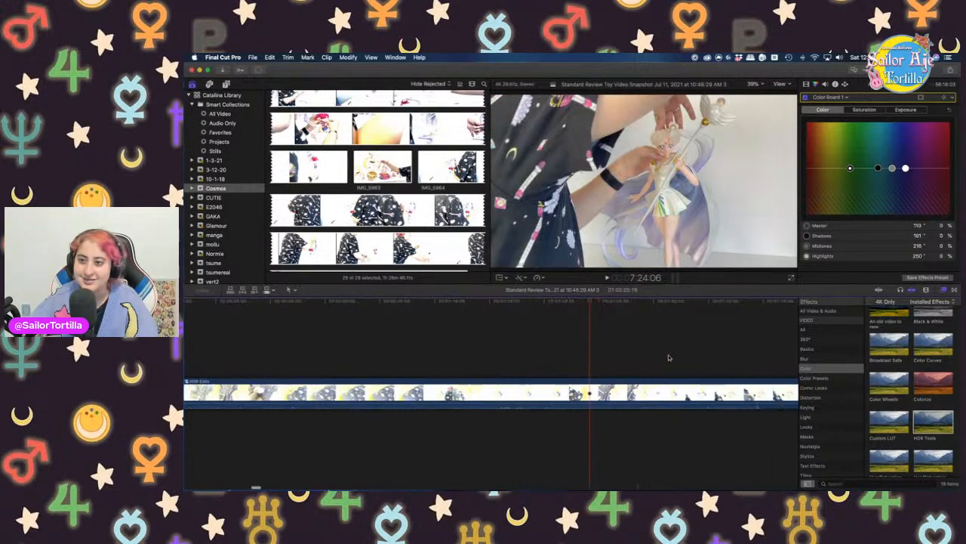
click(669, 357)
scroll(668, 354, right, 8)
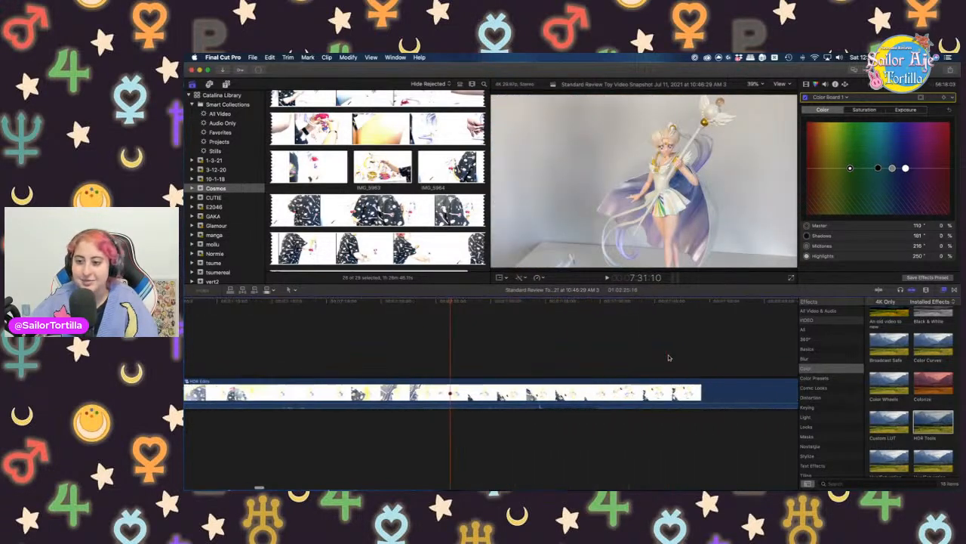
Find the moment where the hair is held against the figure and split the long clip at 7:55:14
click(571, 351)
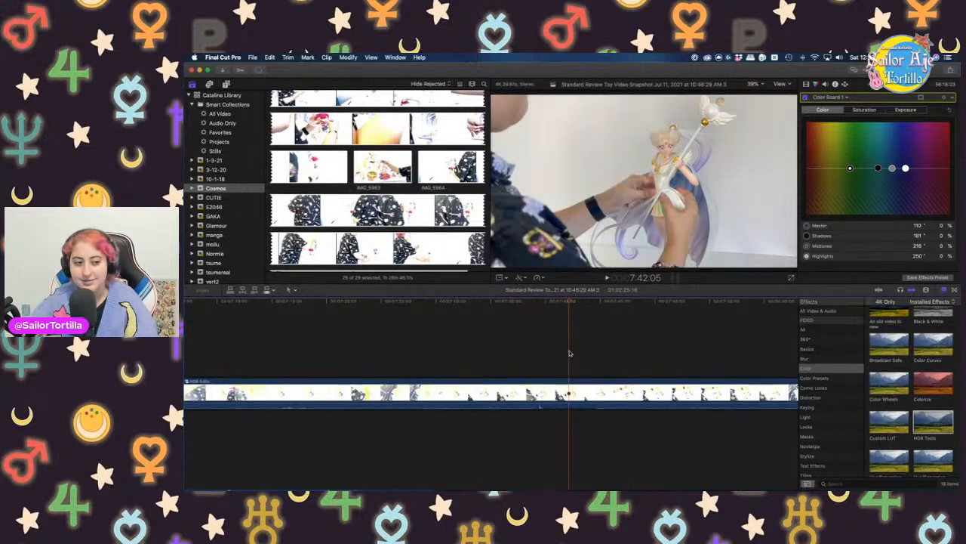
scroll(572, 355, right, 3)
click(572, 354)
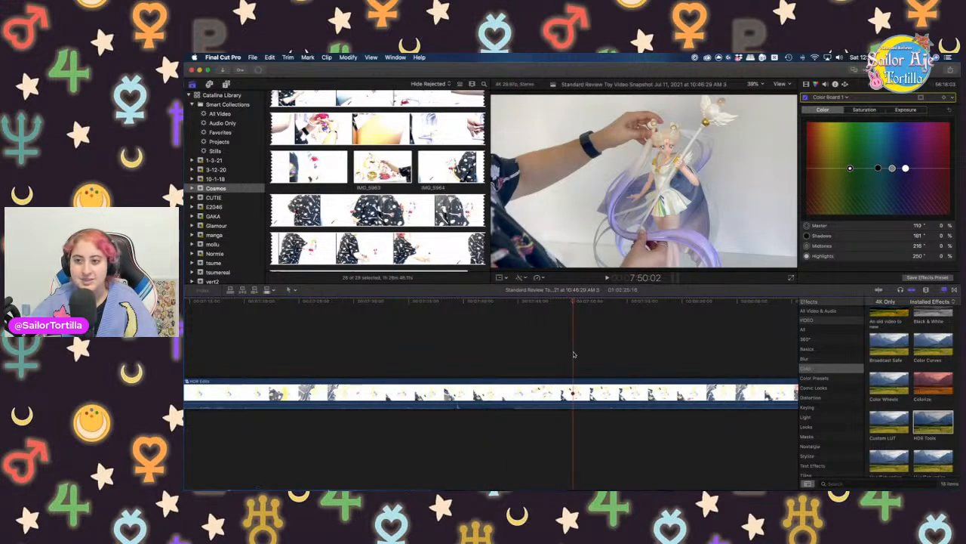
click(464, 351)
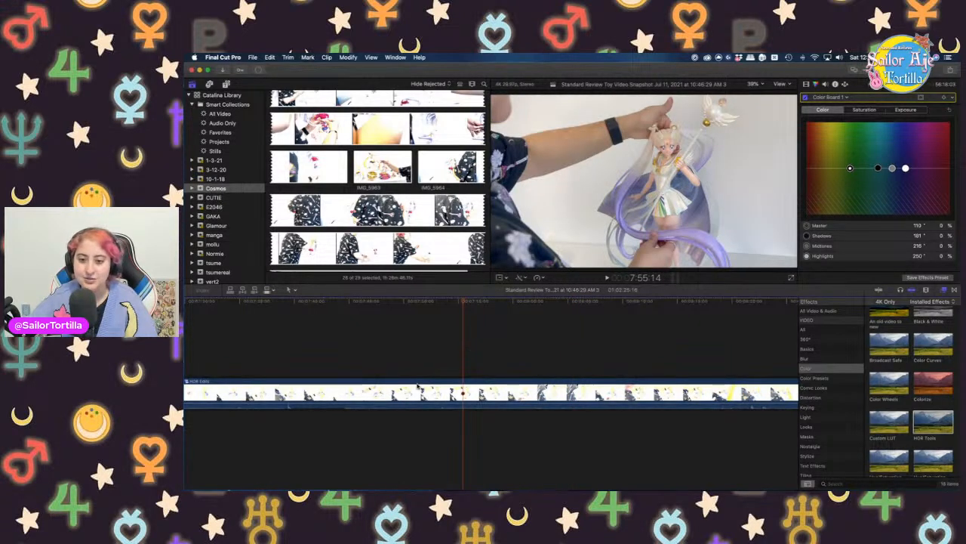
click(458, 391)
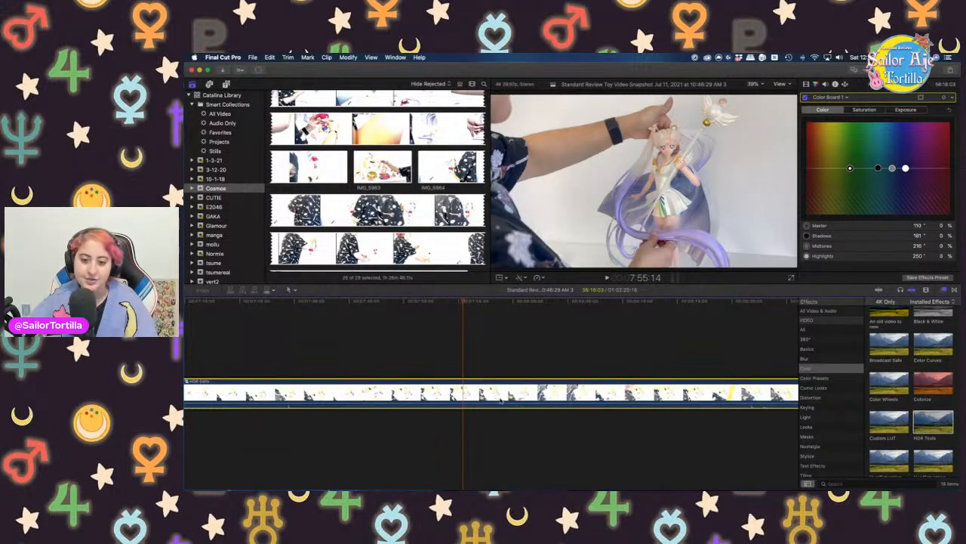
click(469, 384)
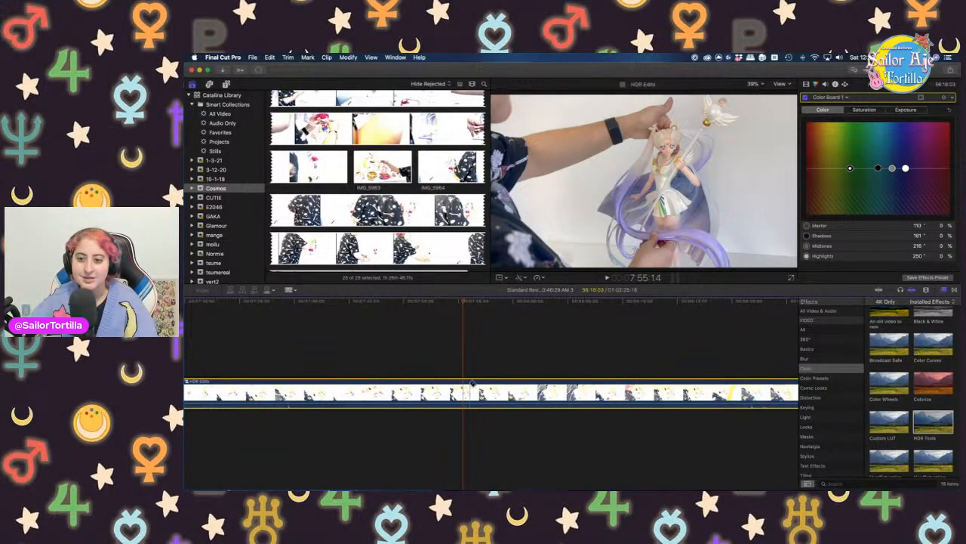
click(464, 383)
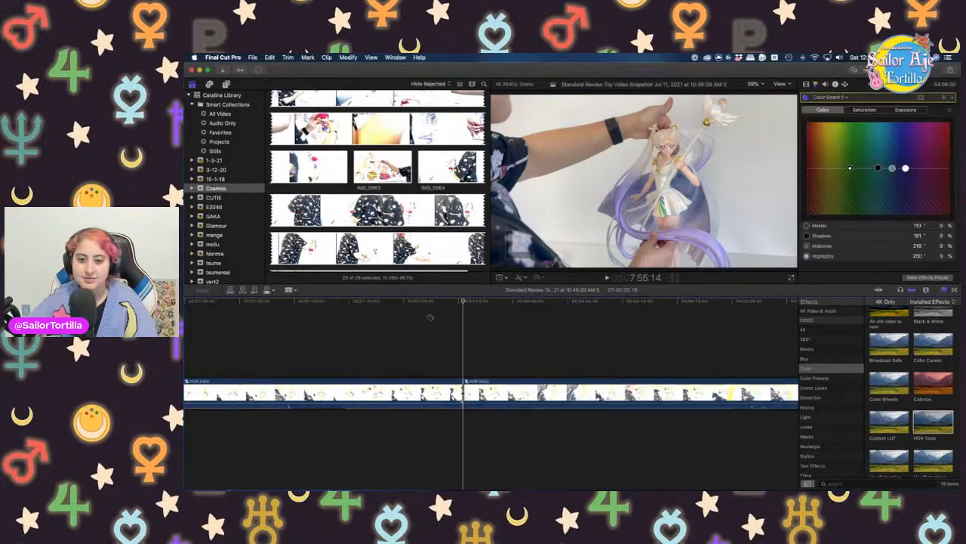
Delete the assembly stretch between the 5:43:11 and 7:55:14 cuts
click(290, 290)
click(301, 300)
click(400, 390)
key(Delete)
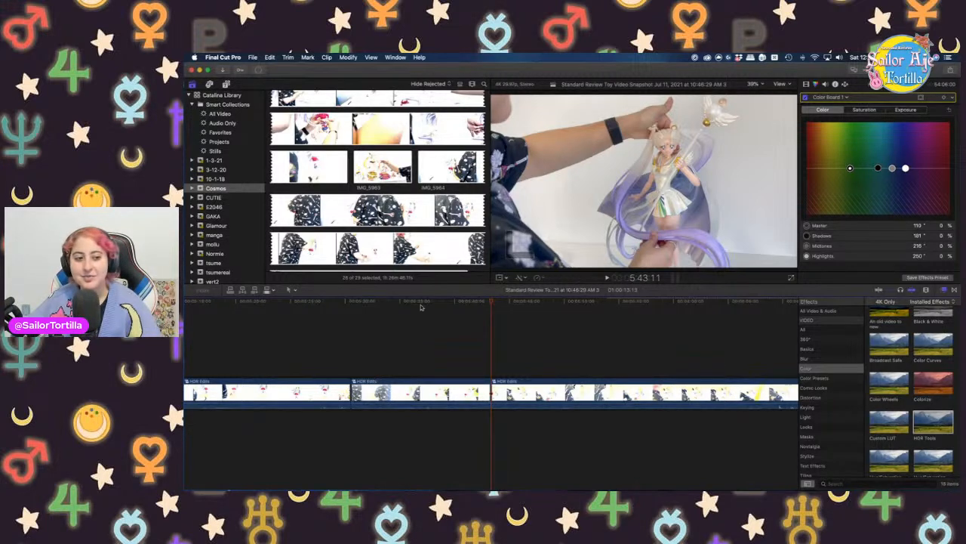
Play the footage from the 5:43:11 cut, split it at 5:52:19 with the Blade tool, and return to the Select tool
scroll(449, 318, right, 5)
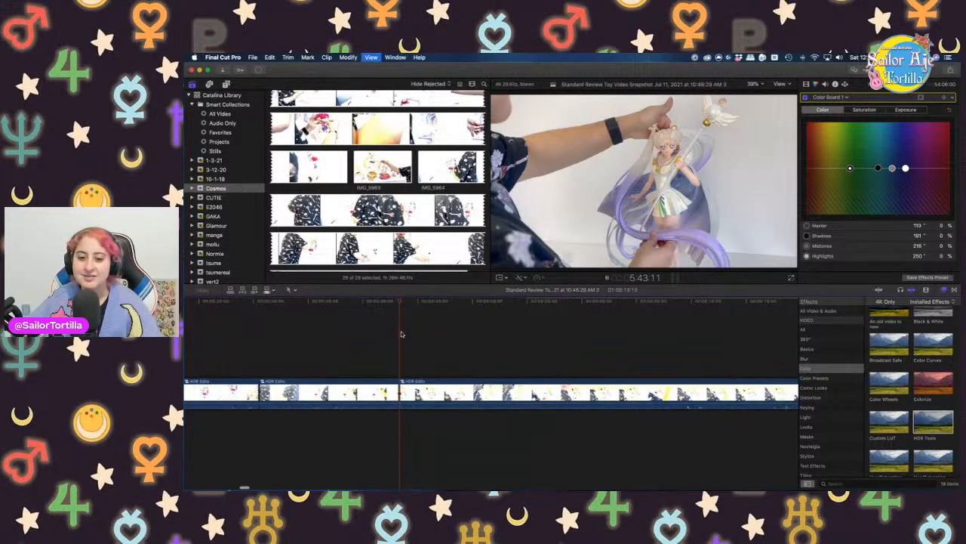
key(space)
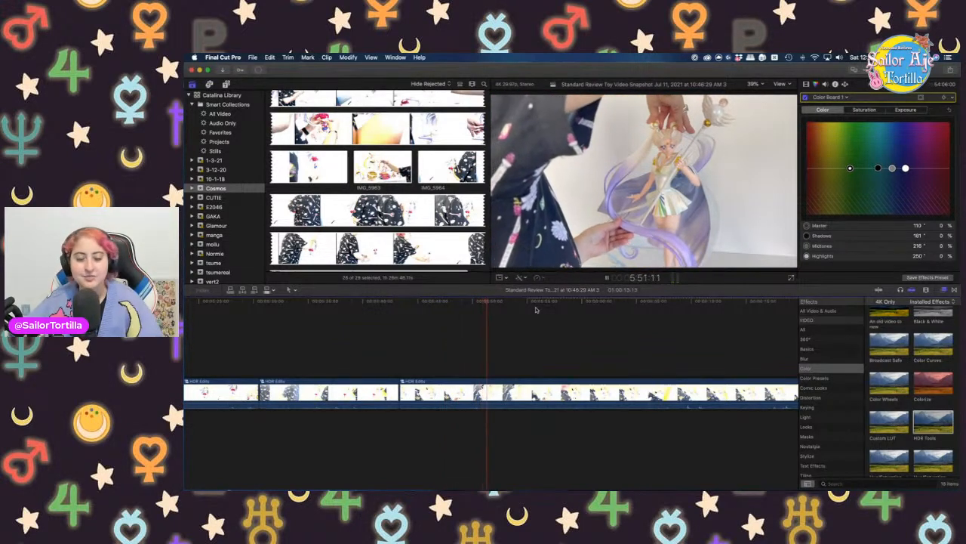
key(space)
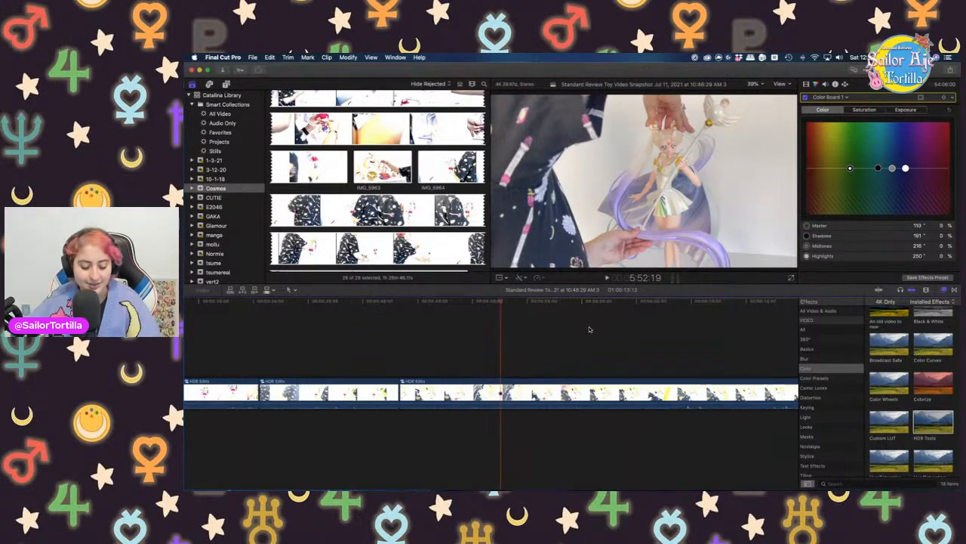
click(504, 392)
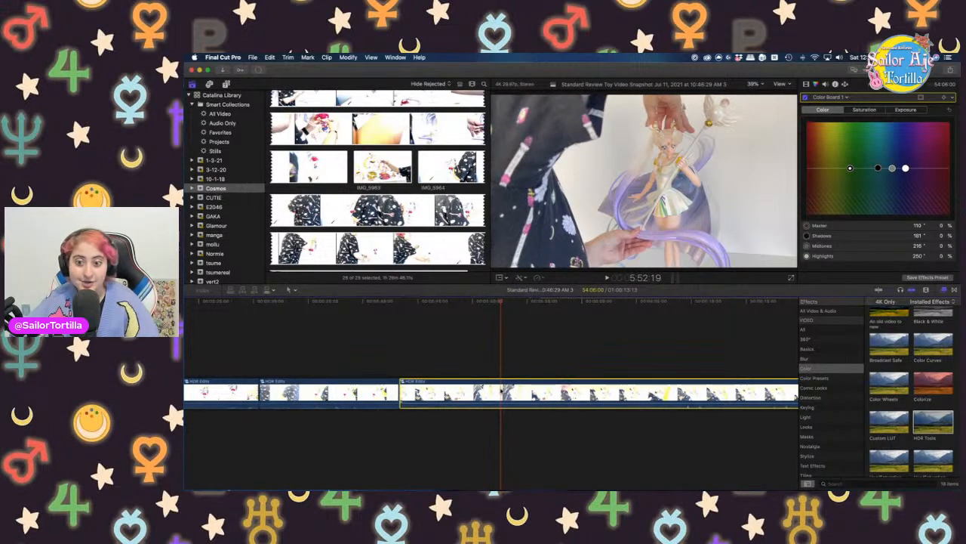
click(291, 290)
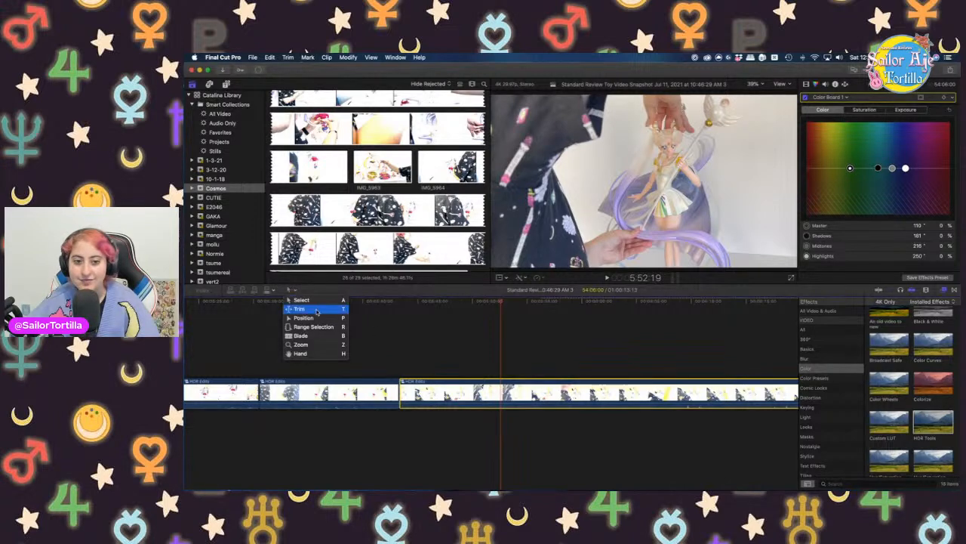
click(304, 336)
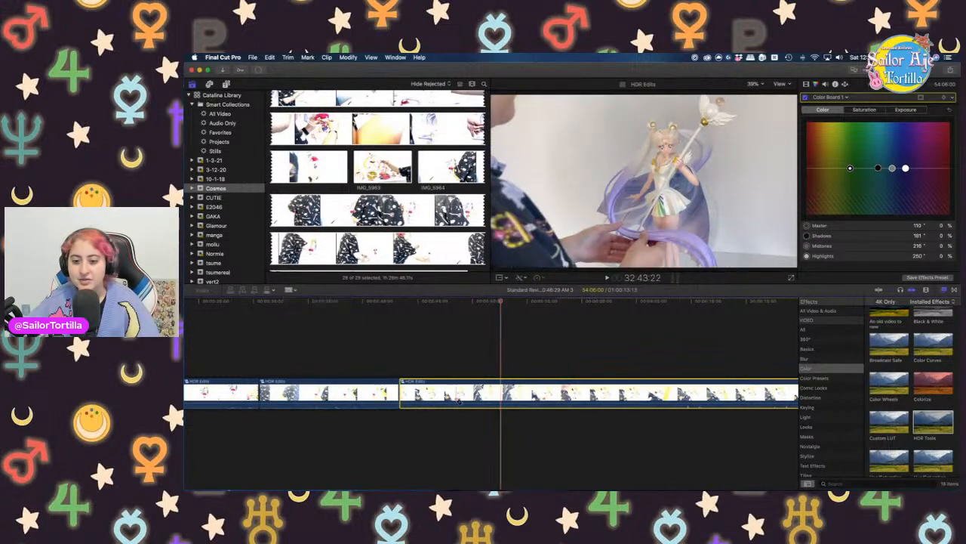
click(503, 392)
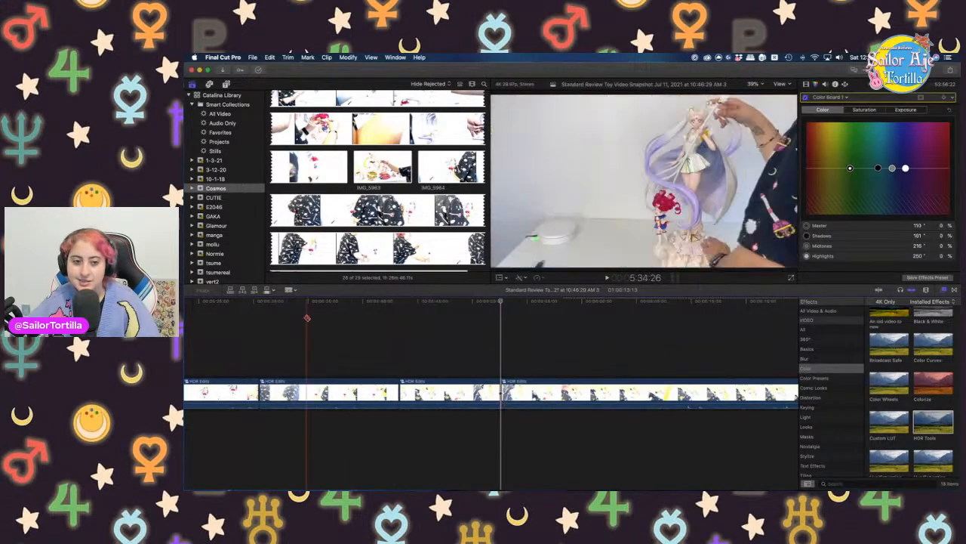
click(291, 290)
click(301, 299)
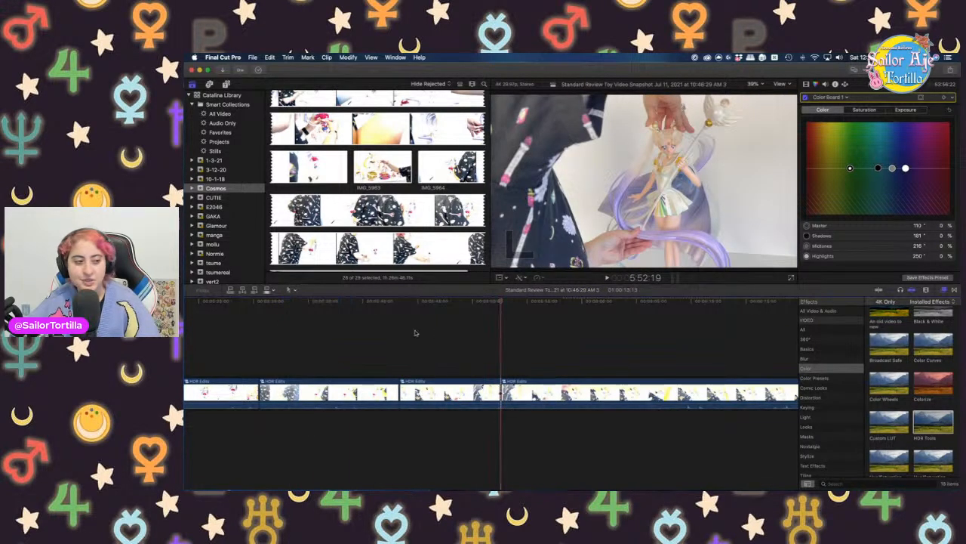
Skim ahead in the long clip to examine the shots of the small red-haired figure lying on the table
scroll(415, 333, right, 8)
scroll(416, 333, right, 4)
click(547, 345)
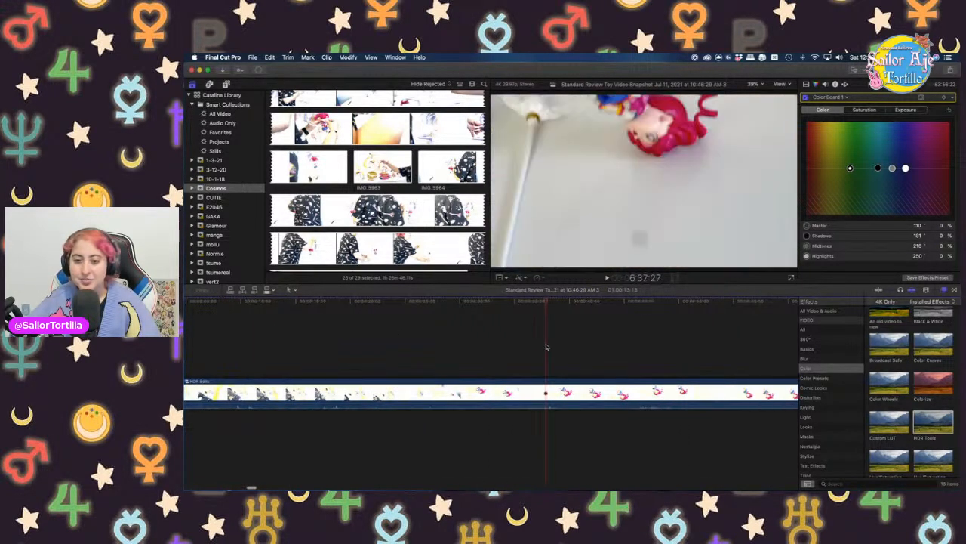
click(434, 352)
scroll(434, 352, right, 3)
scroll(435, 352, right, 1)
click(434, 352)
scroll(435, 353, right, 3)
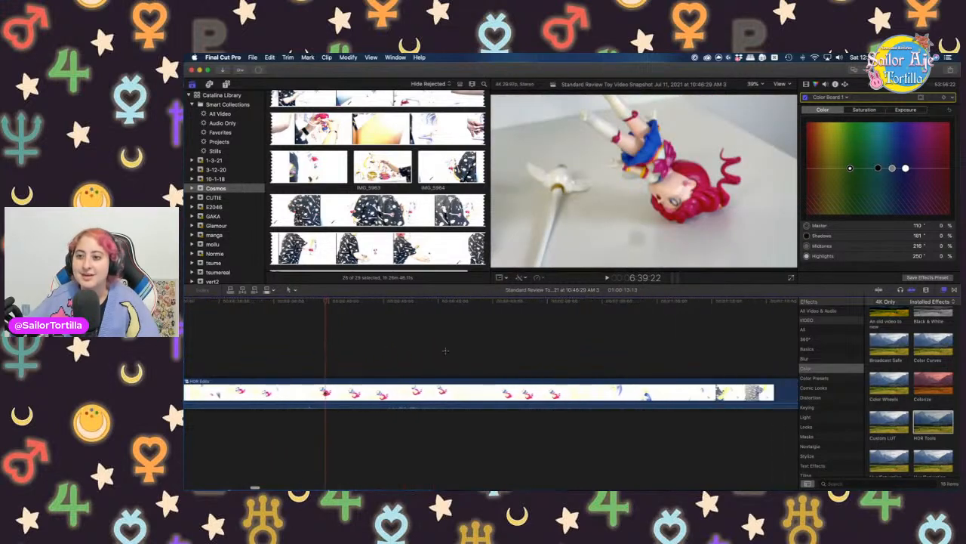
click(446, 353)
scroll(446, 352, left, 1)
scroll(445, 352, left, 1)
Split the long clip at 6:29:16, where the base and small figure are in view, and delete the stretch back to the 5:52:19 cut
click(339, 341)
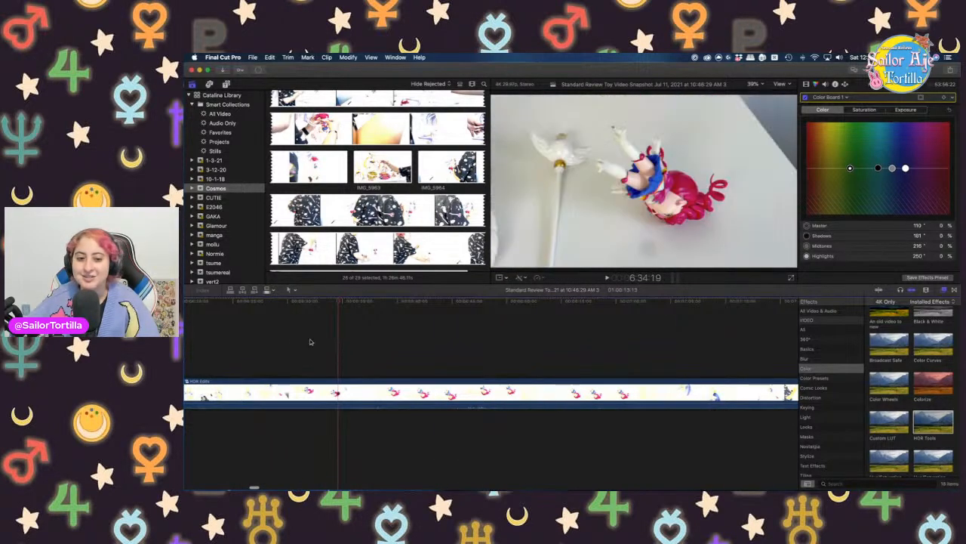
click(299, 341)
scroll(299, 342, left, 1)
scroll(298, 342, left, 1)
click(298, 342)
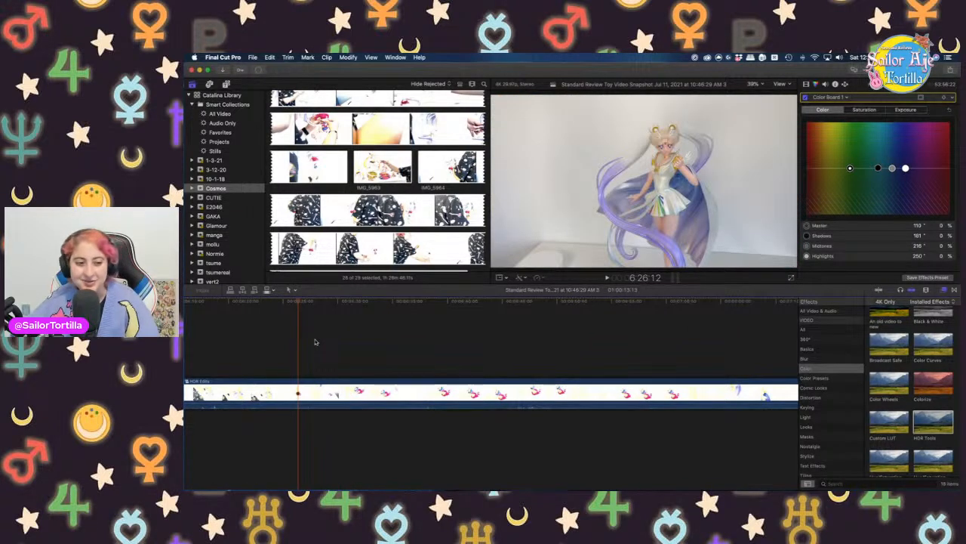
click(322, 357)
click(332, 362)
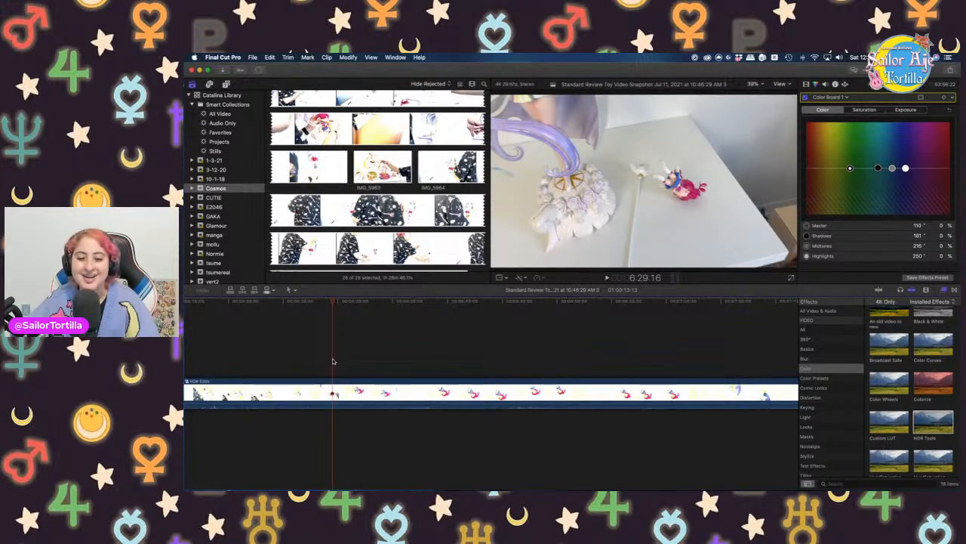
key(super+b)
click(301, 383)
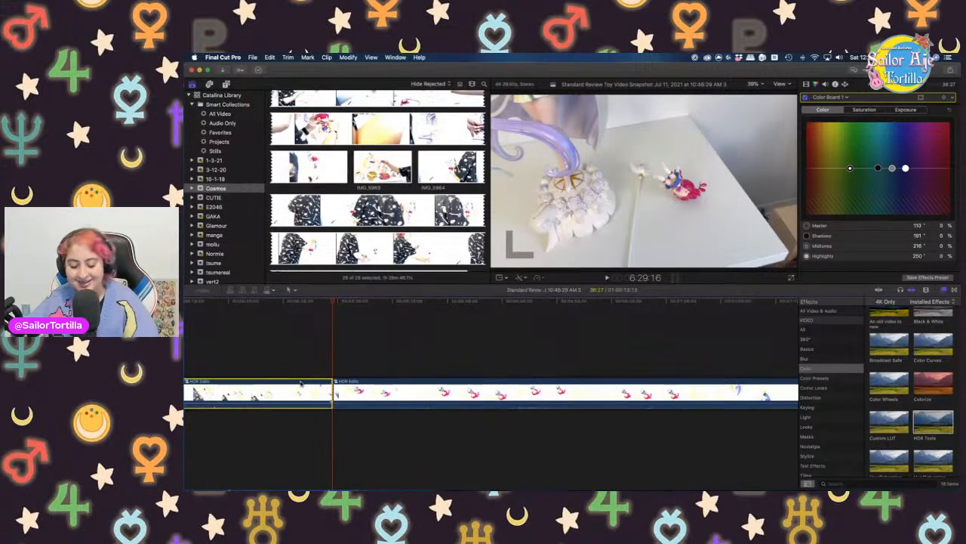
key(Delete)
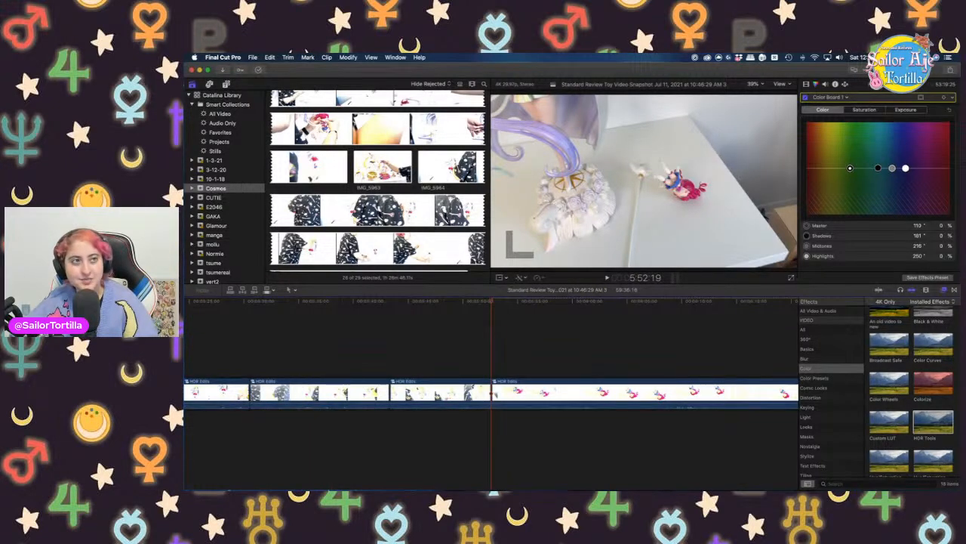
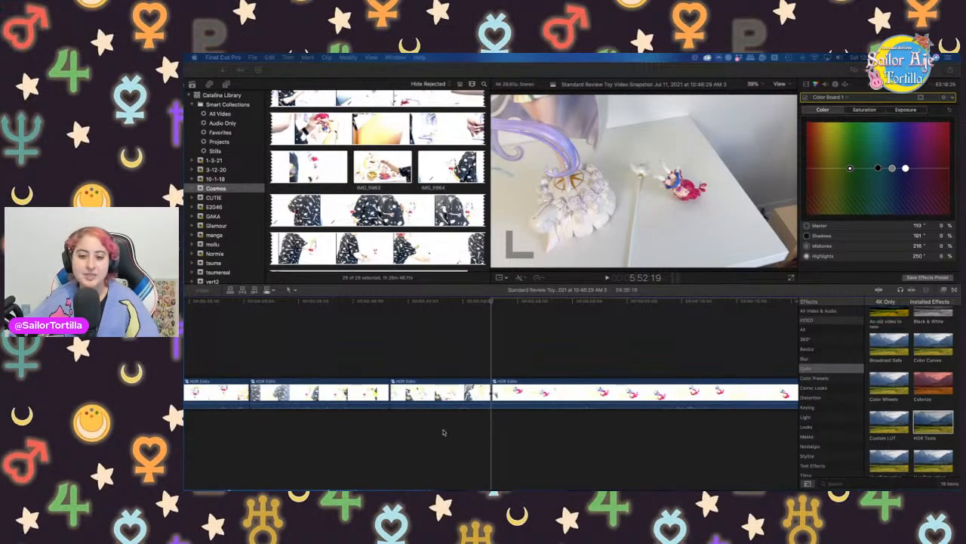
Play and skim the footage from the 5:52:19 cut and split the clip at 6:19:16, where the small red-haired figure lies on the table
click(520, 368)
key(space)
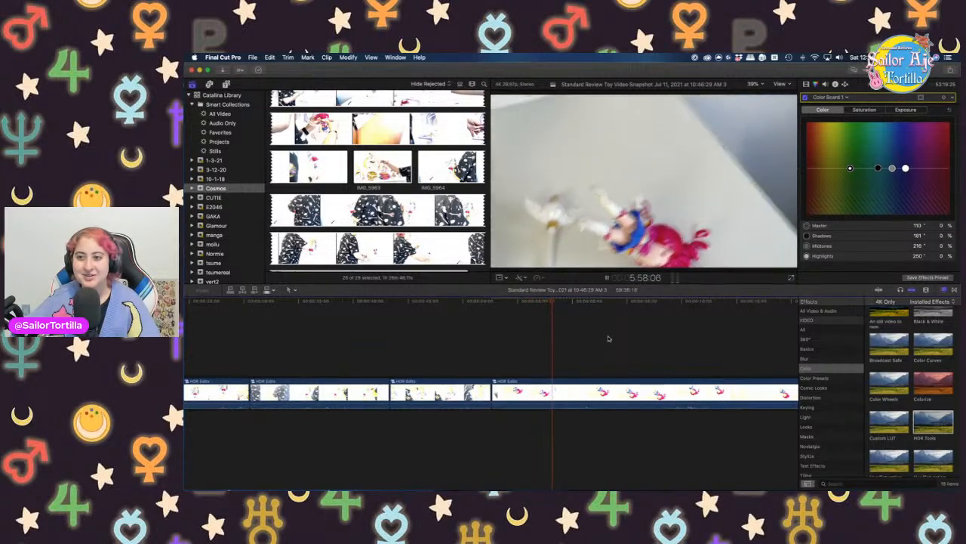
click(654, 348)
scroll(655, 349, right, 3)
click(619, 351)
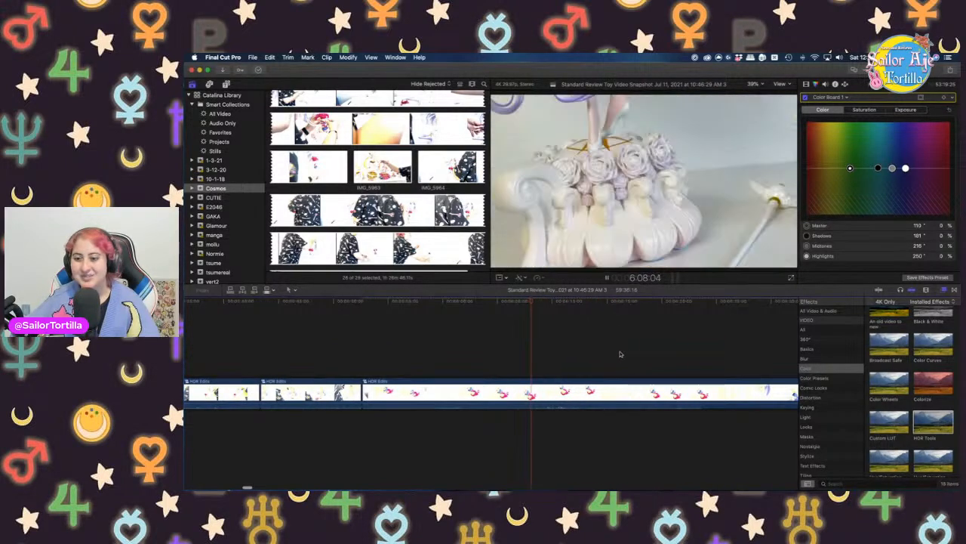
scroll(610, 353, right, 2)
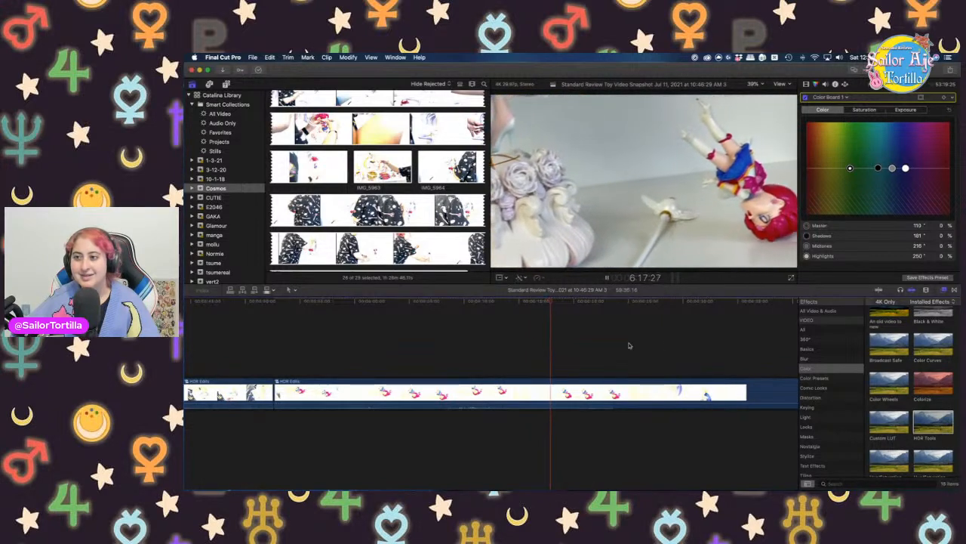
key(space)
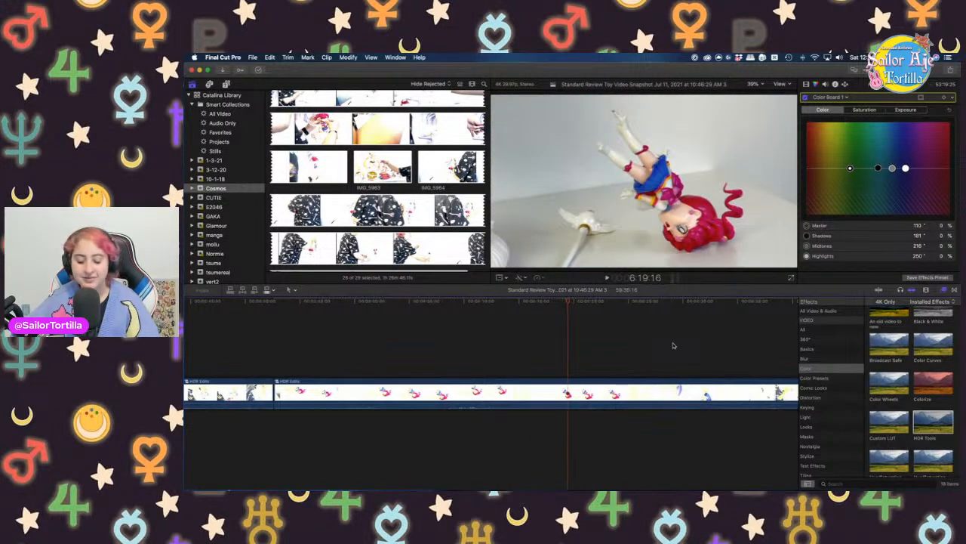
key(super+b)
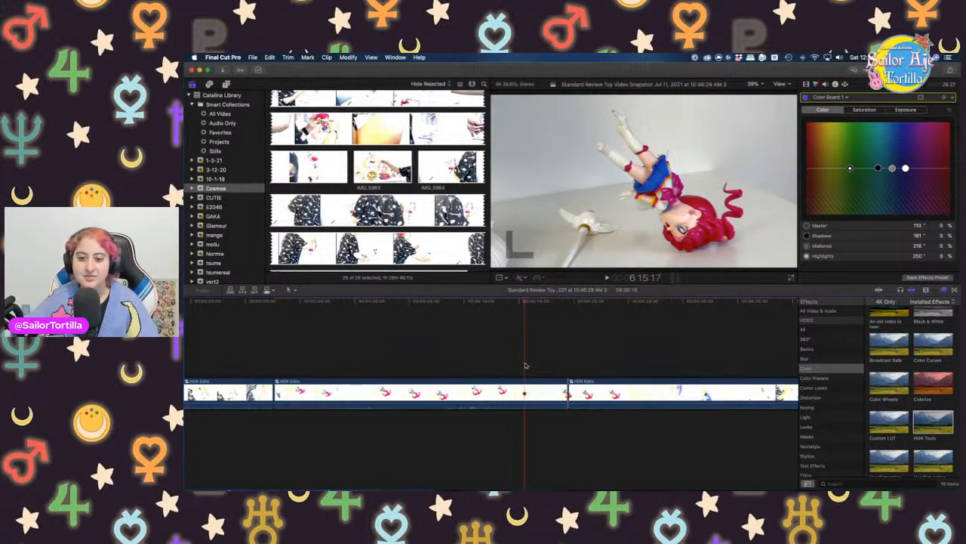
Split the clip at 6:15:07, on the flower-covered base, and cut the stretch up to the 6:19:16 split out of the timeline
click(492, 359)
click(466, 359)
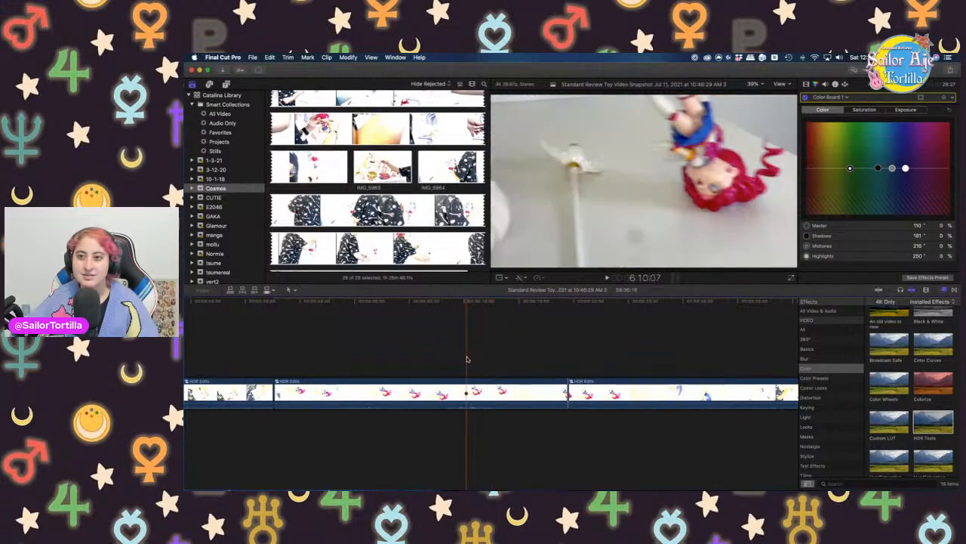
click(456, 360)
click(502, 361)
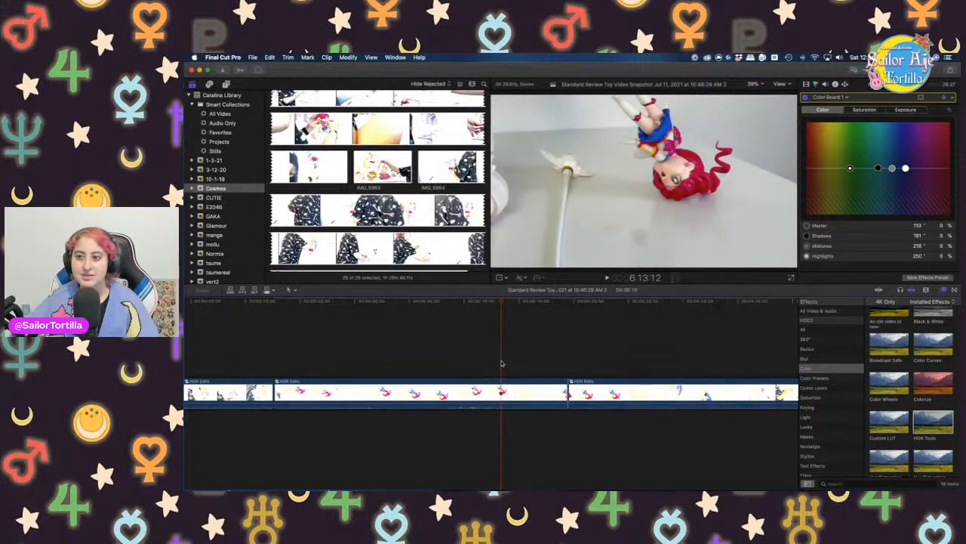
click(538, 368)
click(521, 367)
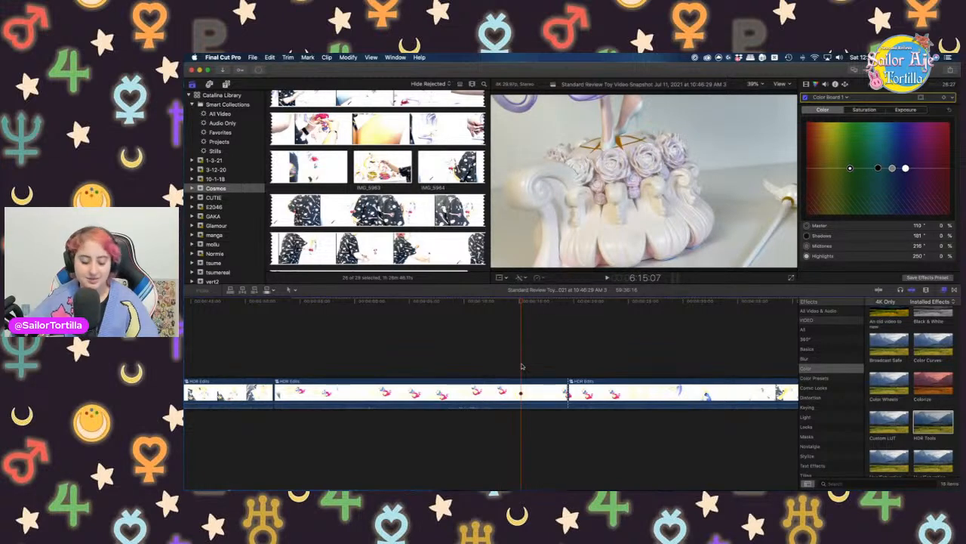
key(super+b)
click(542, 389)
key(Delete)
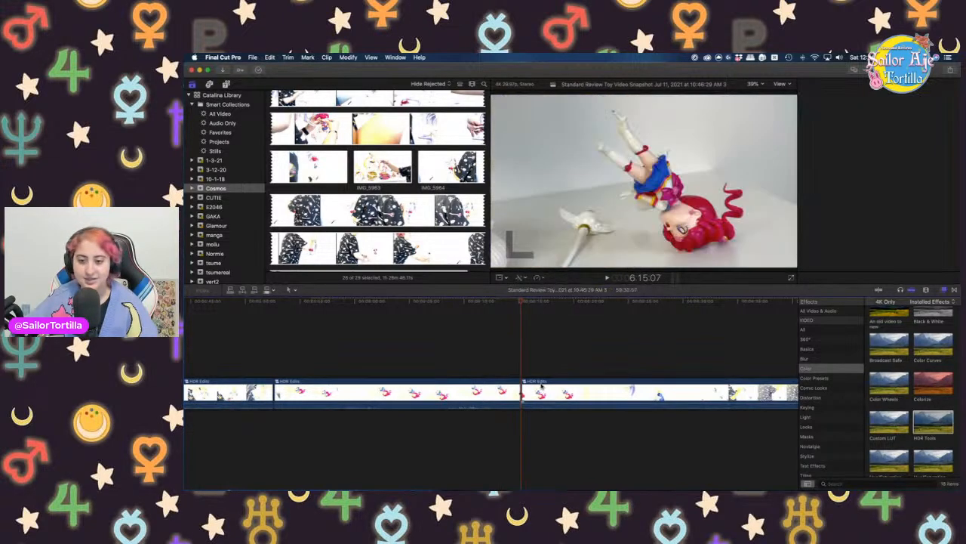
Paste the cut 4:09 close-up of the flower-covered base at the very start of the timeline, before the display shelf shot
click(485, 333)
scroll(485, 335, left, 20)
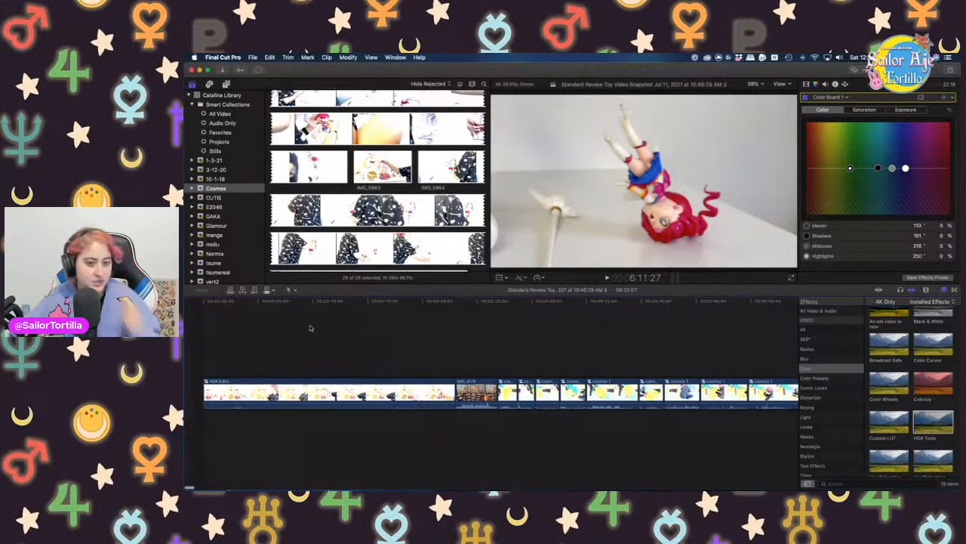
click(206, 334)
key(Left)
key(Left)
key(Left)
key(Left)
key(Left)
key(Left)
key(Left)
key(Left)
key(Left)
key(Left)
key(Left)
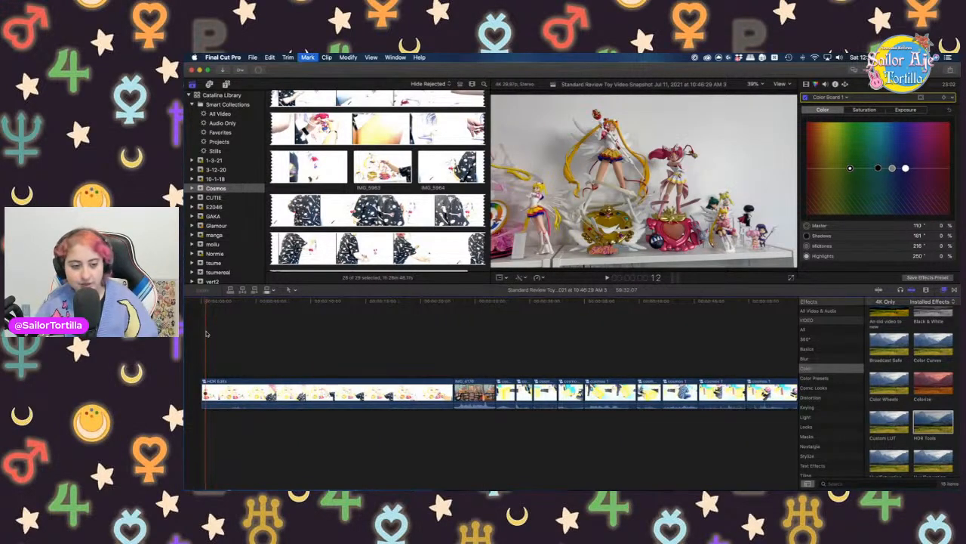
key(Left)
key(Left)
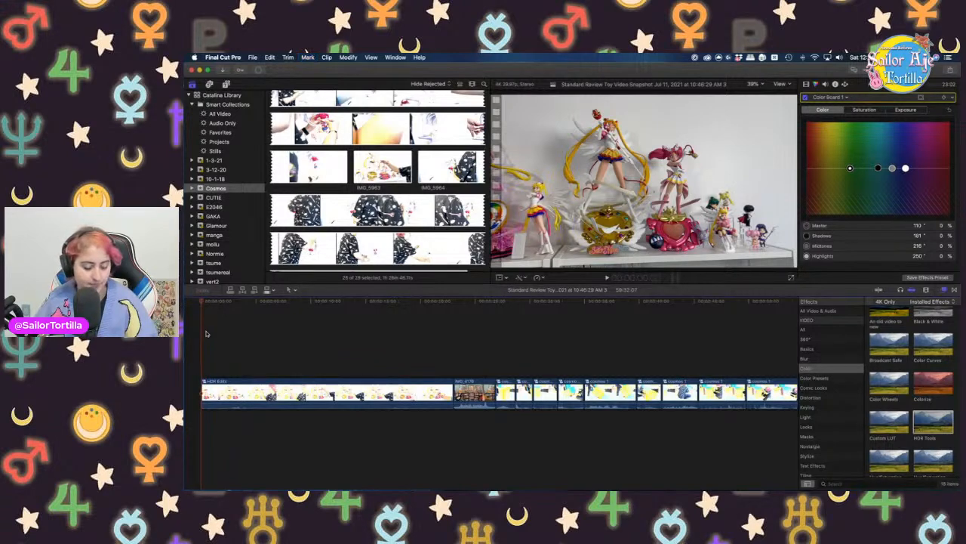
key(w)
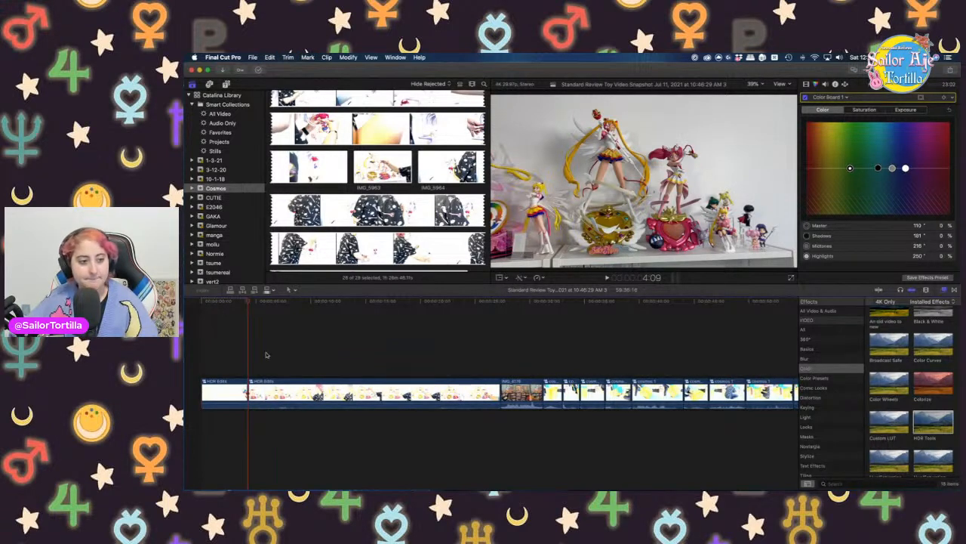
Play the display shelf shot, split it at 20:27, and delete the remainder up to the collection room clip
key(space)
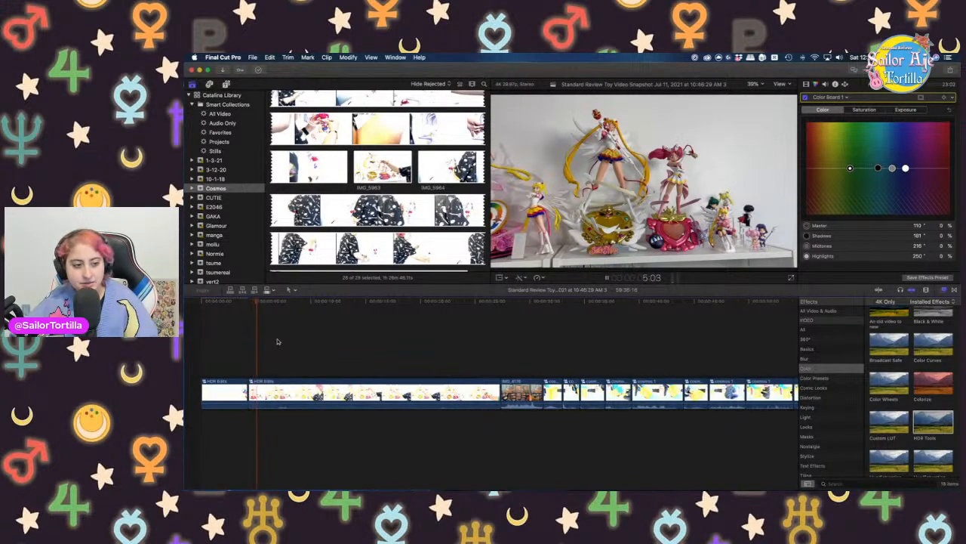
key(space)
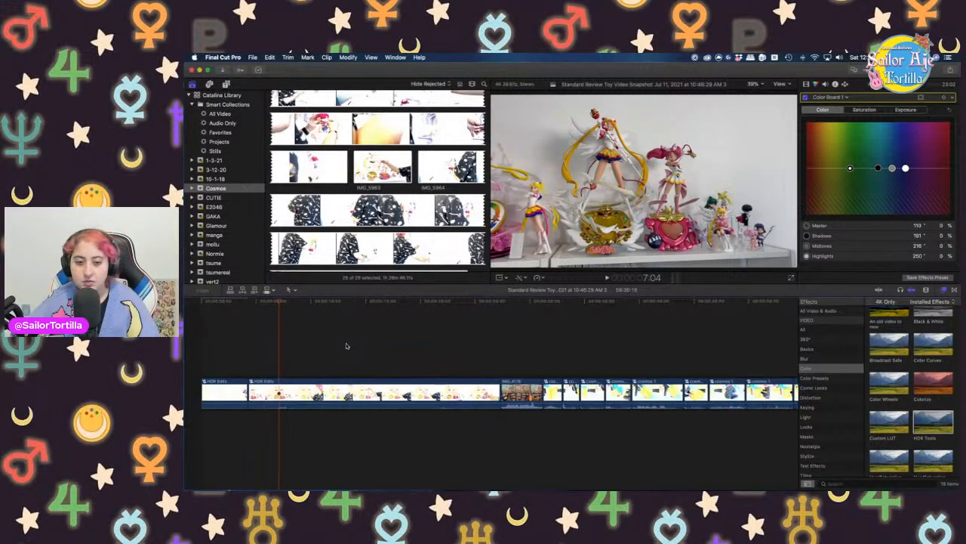
click(344, 348)
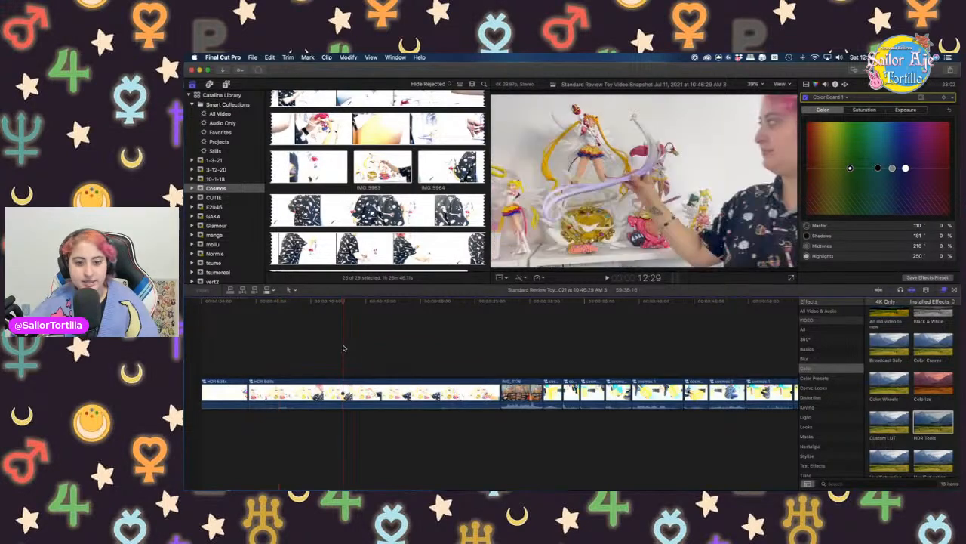
key(space)
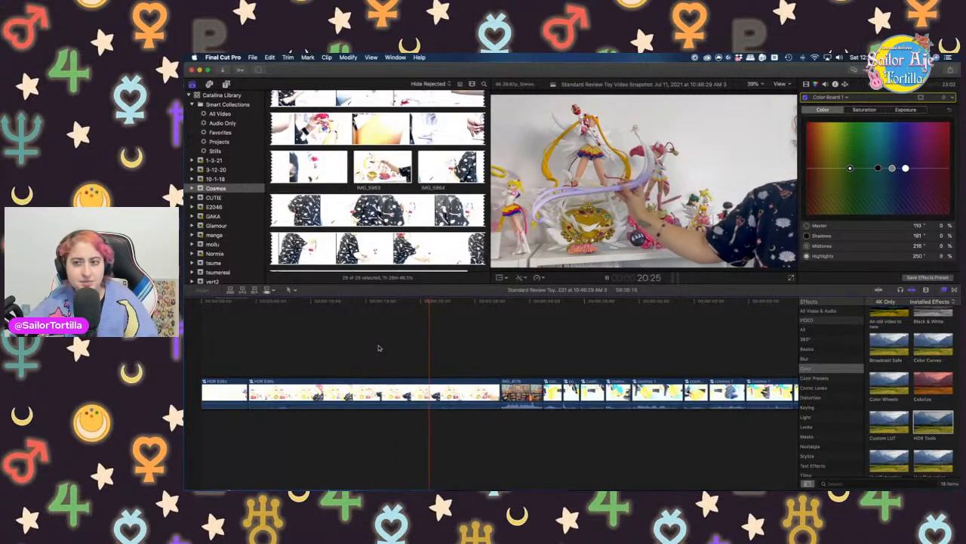
key(super+b)
click(452, 397)
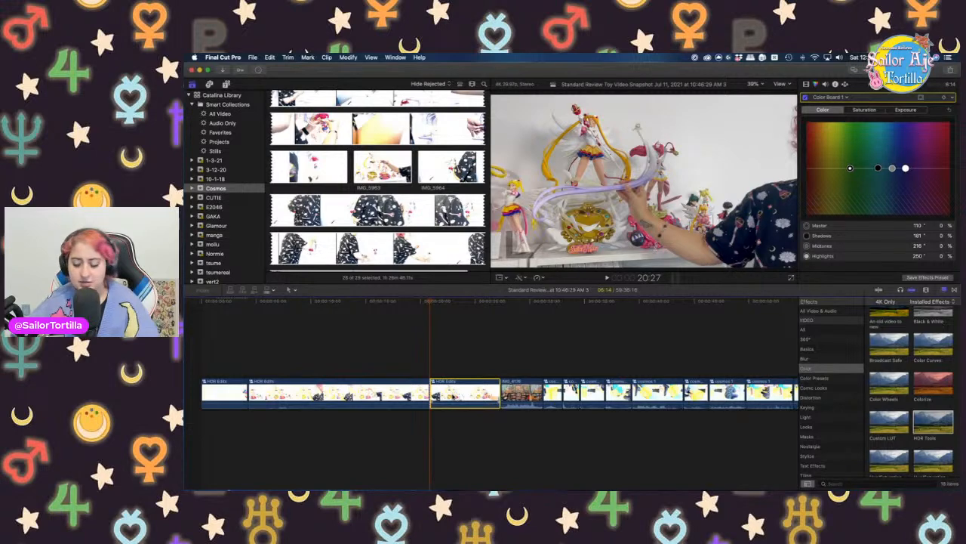
key(BackSpace)
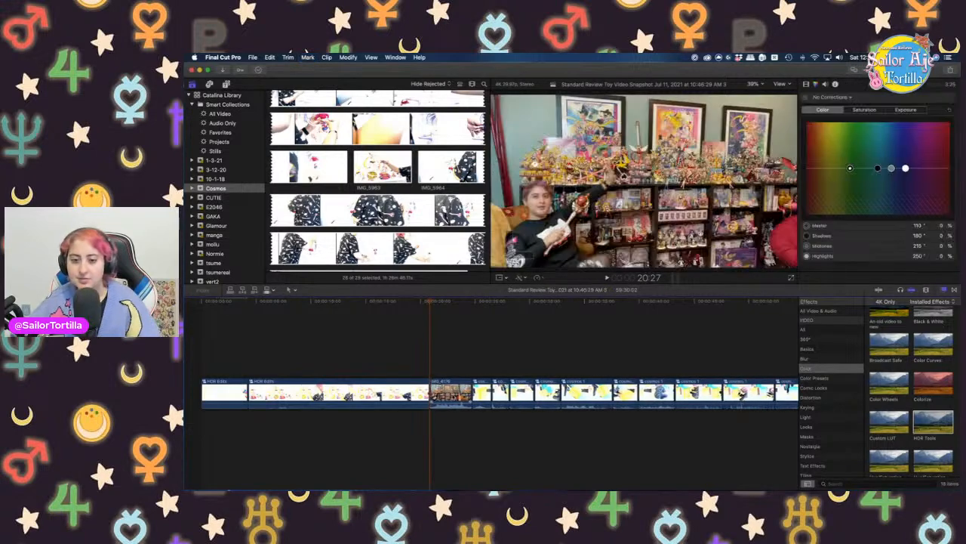
Split the display shelf shot at about 15:20, as the lilac piece is held up, and delete the stretch back to the 4:09 cut
click(322, 351)
click(298, 344)
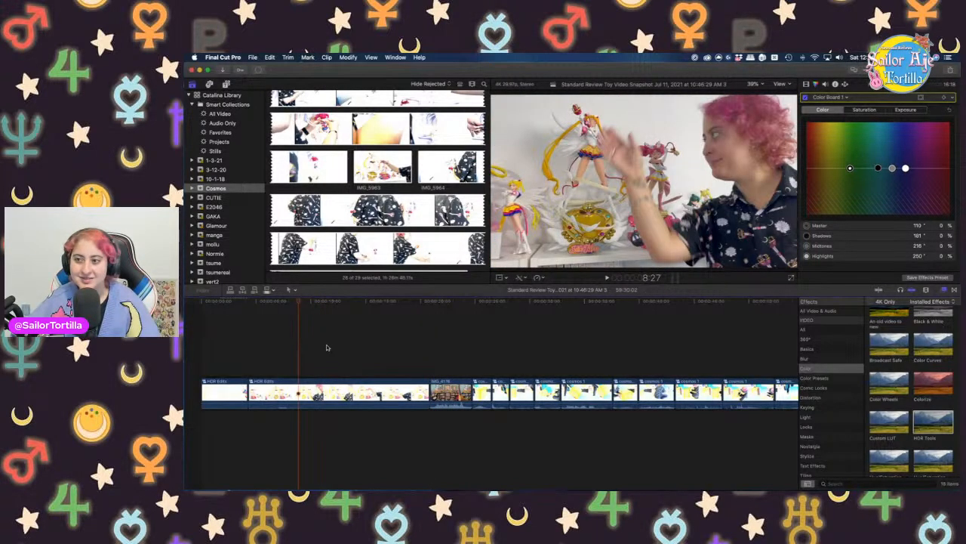
click(367, 355)
key(space)
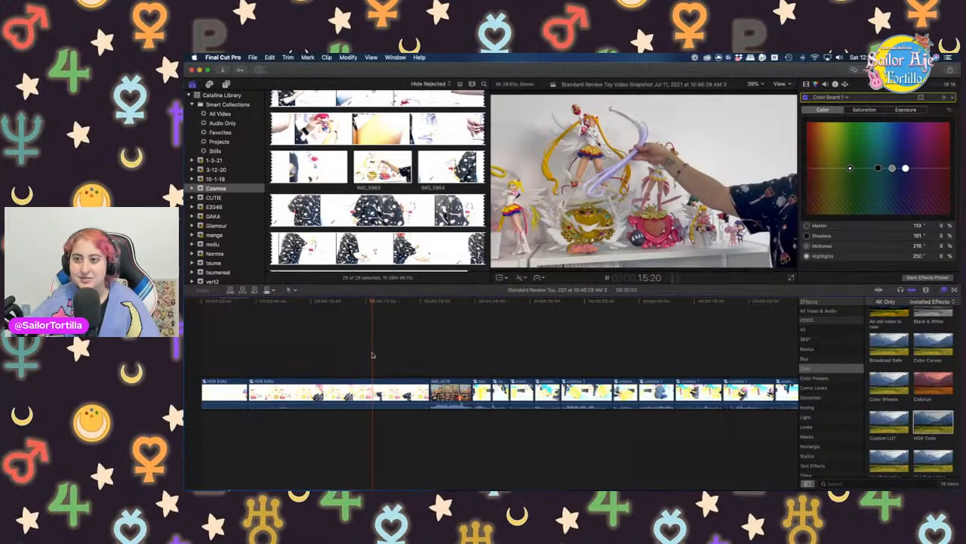
key(space)
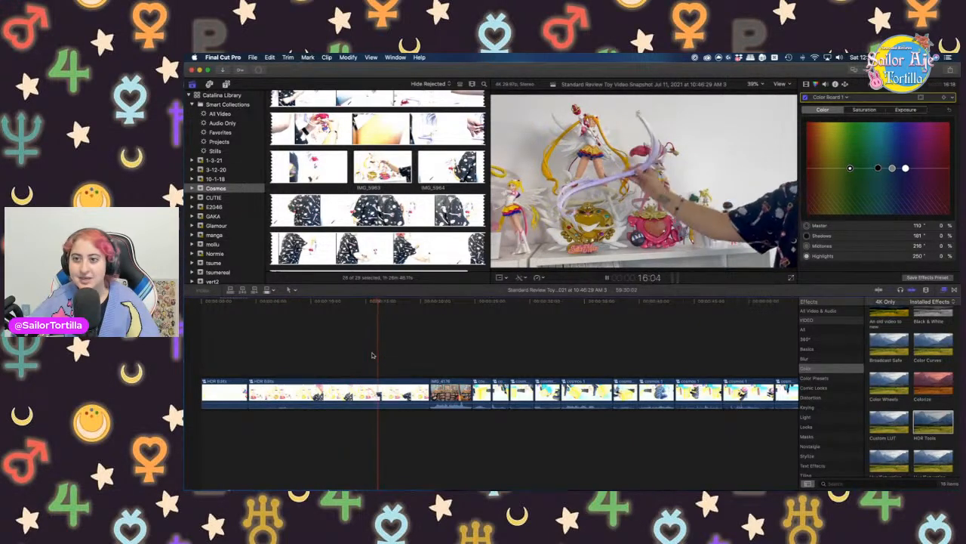
click(372, 355)
key(super+b)
click(326, 398)
key(Delete)
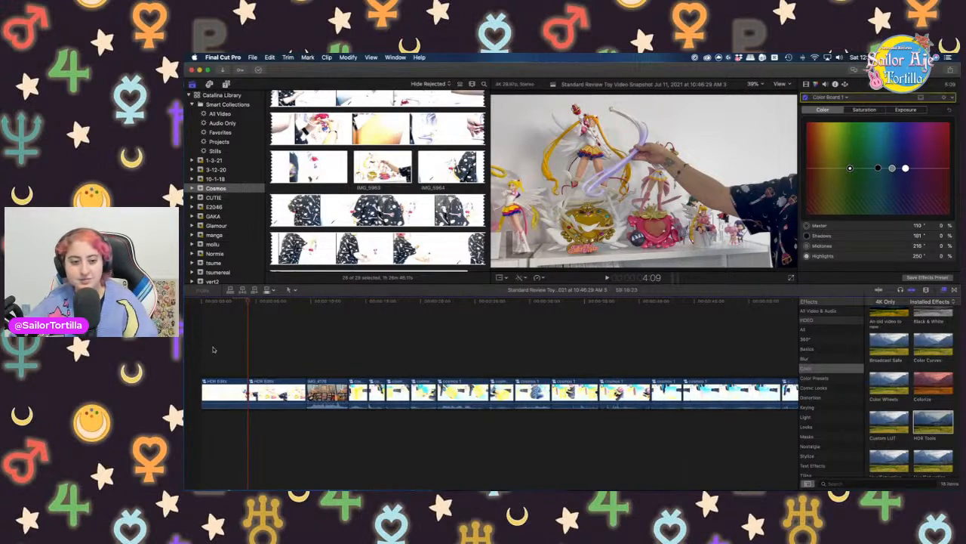
Skim the rest of the timeline to its end and back, examining the unboxing footage of figure parts and foam trays
click(196, 343)
scroll(423, 339, right, 20)
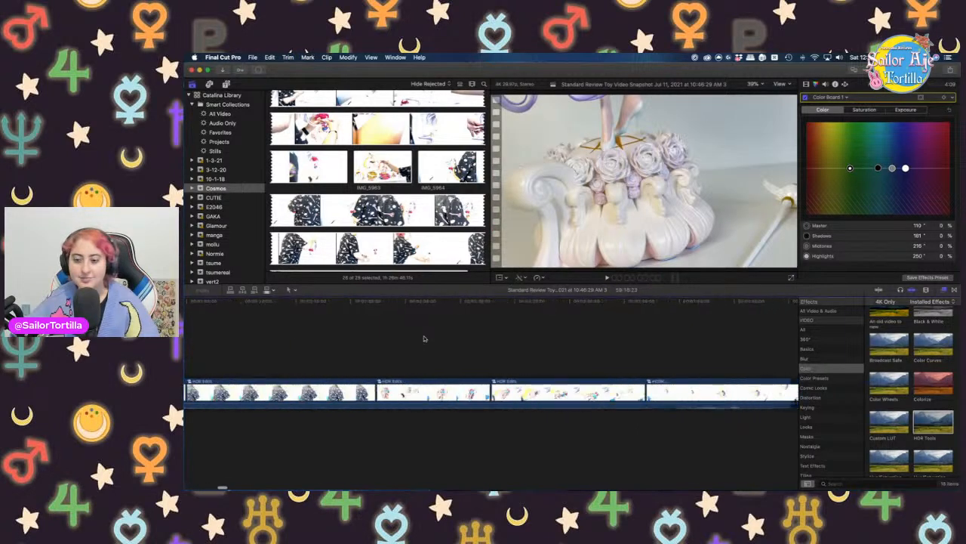
scroll(527, 338, right, 15)
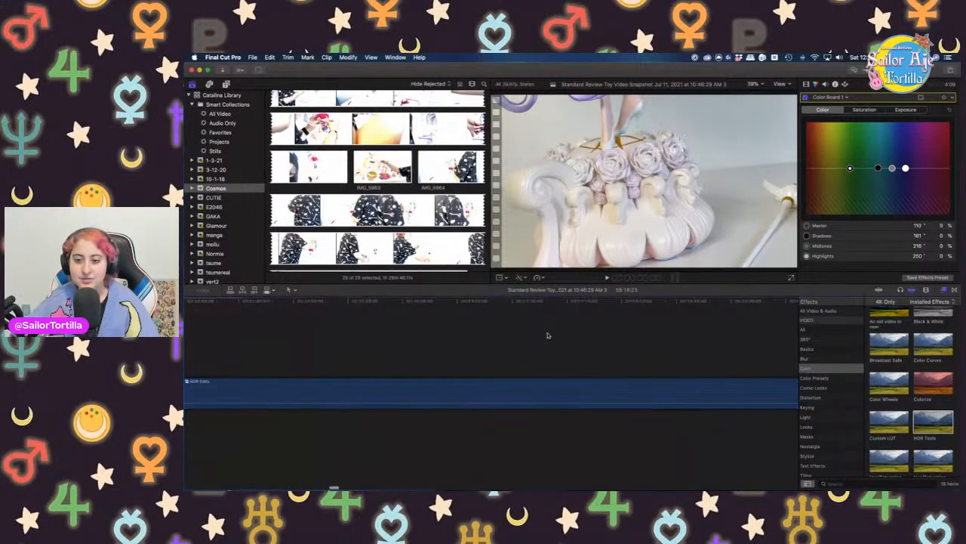
scroll(548, 335, right, 15)
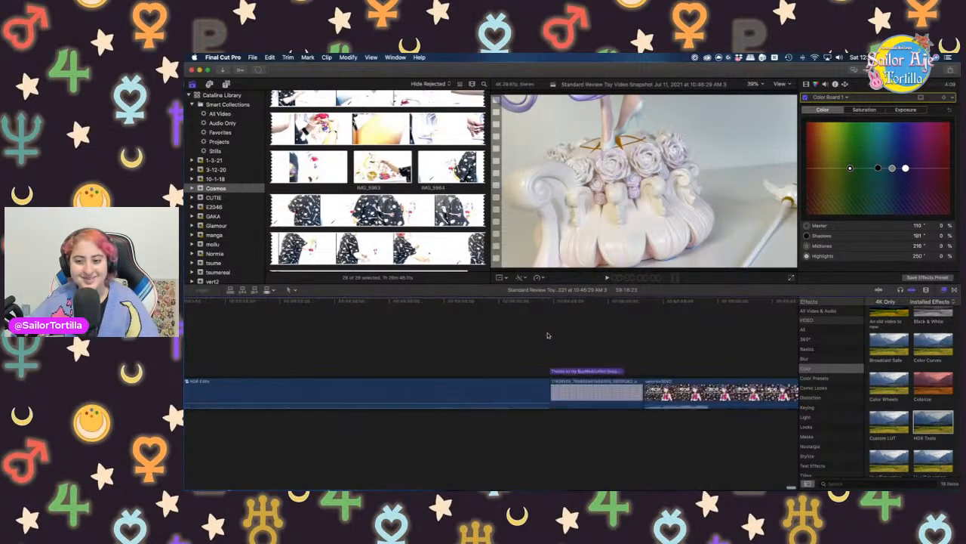
scroll(548, 335, left, 15)
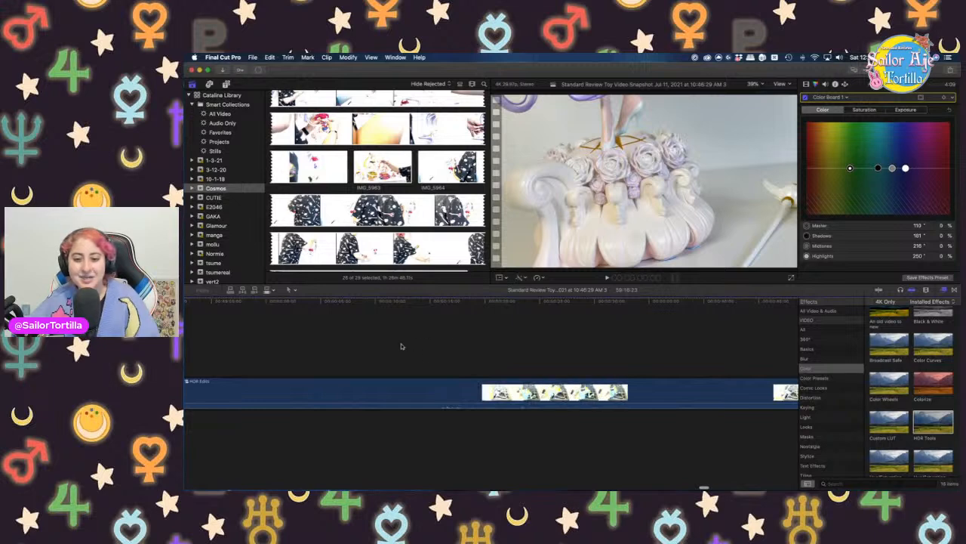
scroll(499, 358, right, 10)
scroll(499, 357, right, 3)
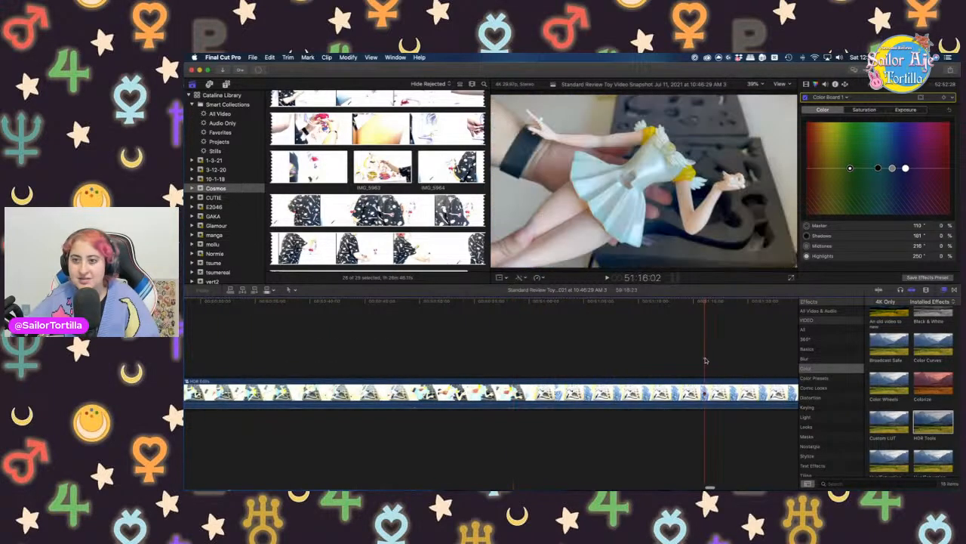
scroll(706, 360, right, 8)
scroll(627, 355, right, 10)
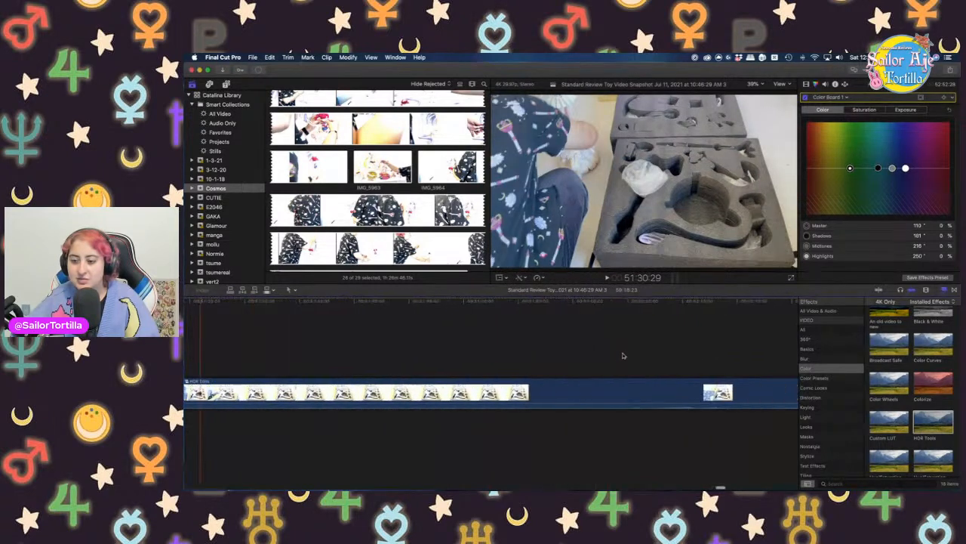
scroll(634, 354, right, 10)
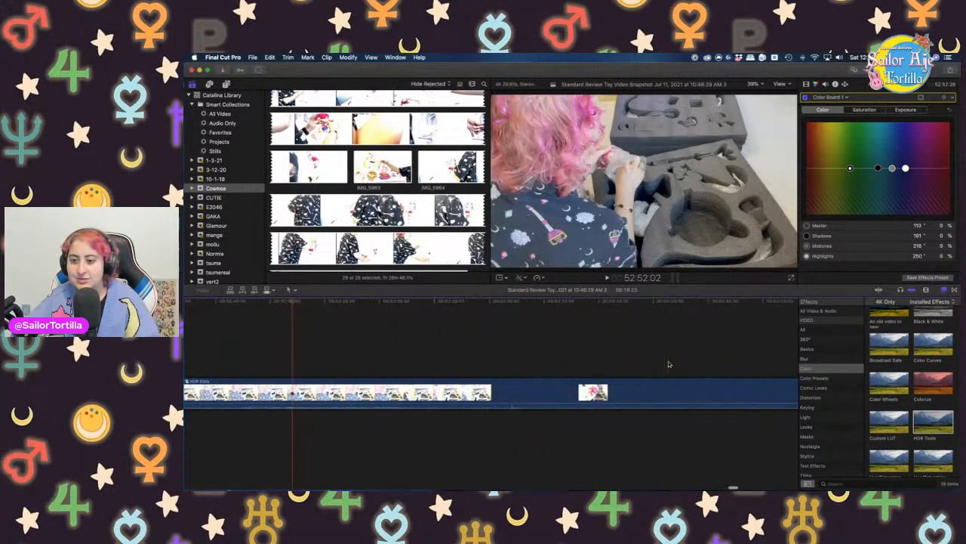
scroll(548, 385, right, 10)
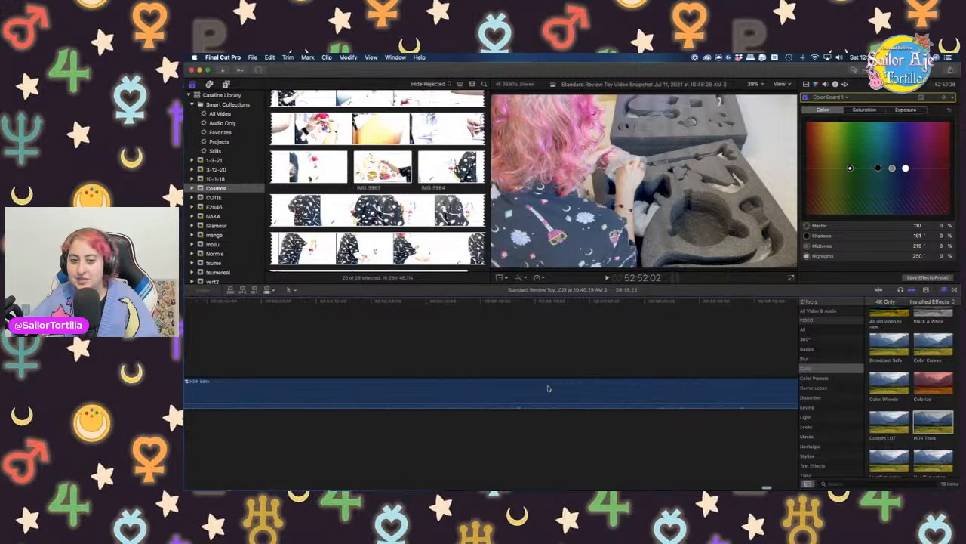
scroll(548, 390, left, 10)
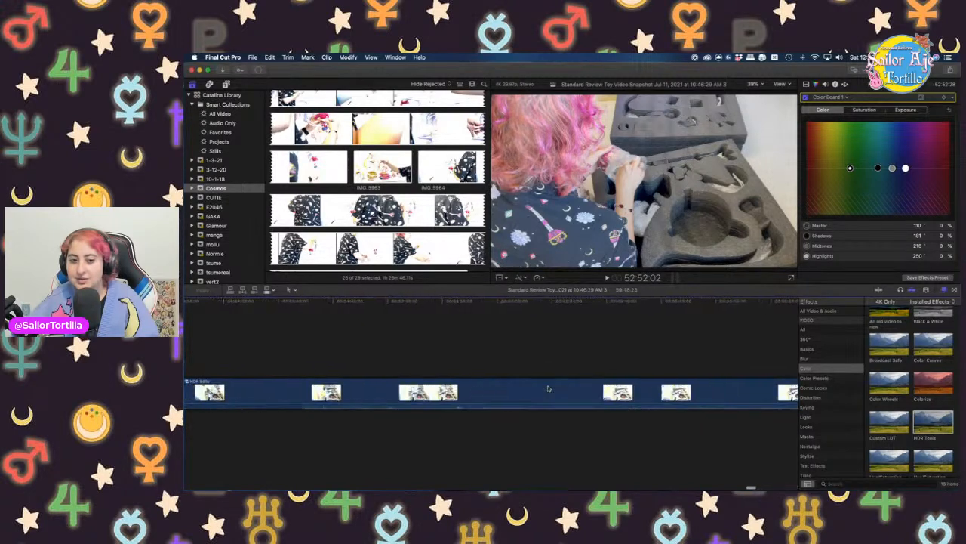
scroll(548, 389, left, 10)
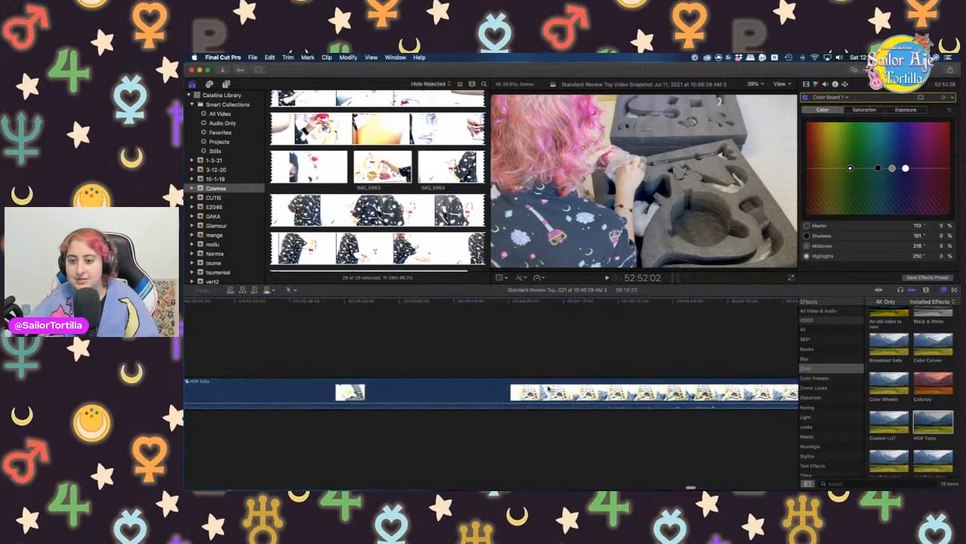
scroll(411, 360, left, 10)
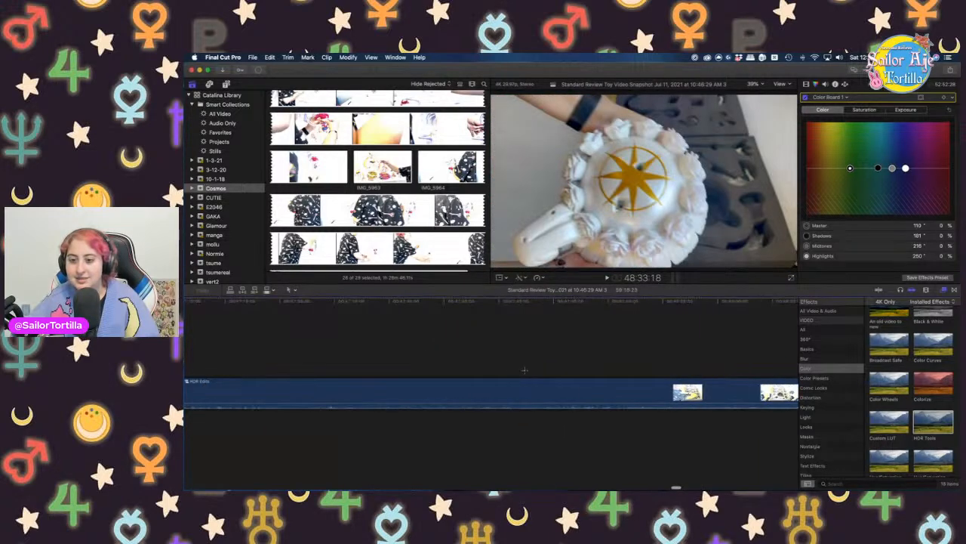
scroll(447, 353, left, 10)
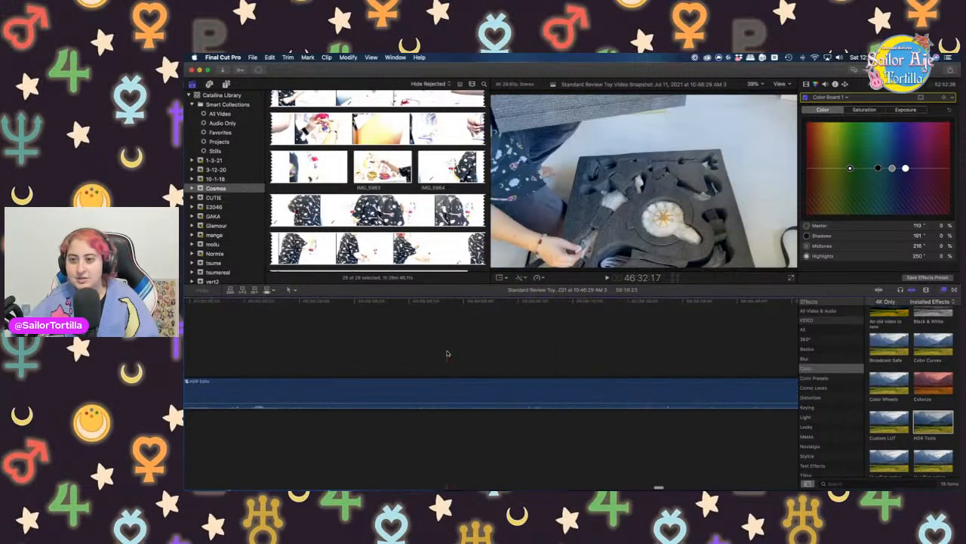
Skim backward through the unboxing footage, from the foam trays past the outer carton to the pink-haired figure, examining where the unboxing begins
scroll(447, 353, left, 10)
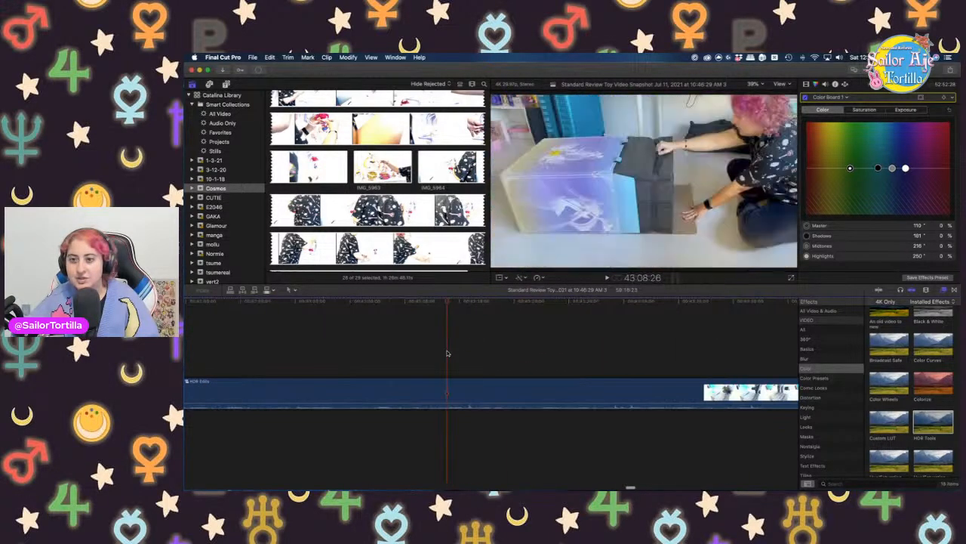
scroll(447, 354, left, 10)
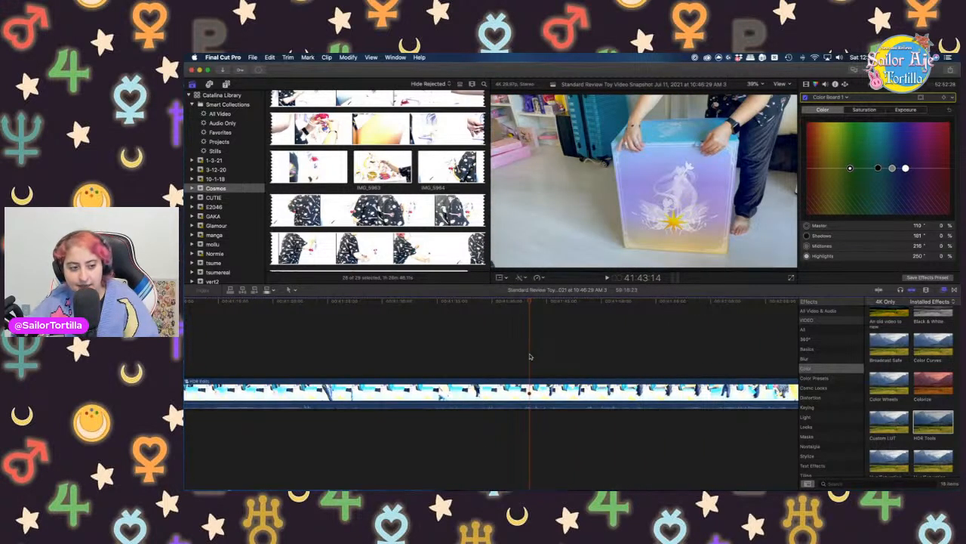
scroll(530, 356, left, 5)
click(529, 355)
scroll(529, 355, left, 5)
scroll(529, 355, left, 5)
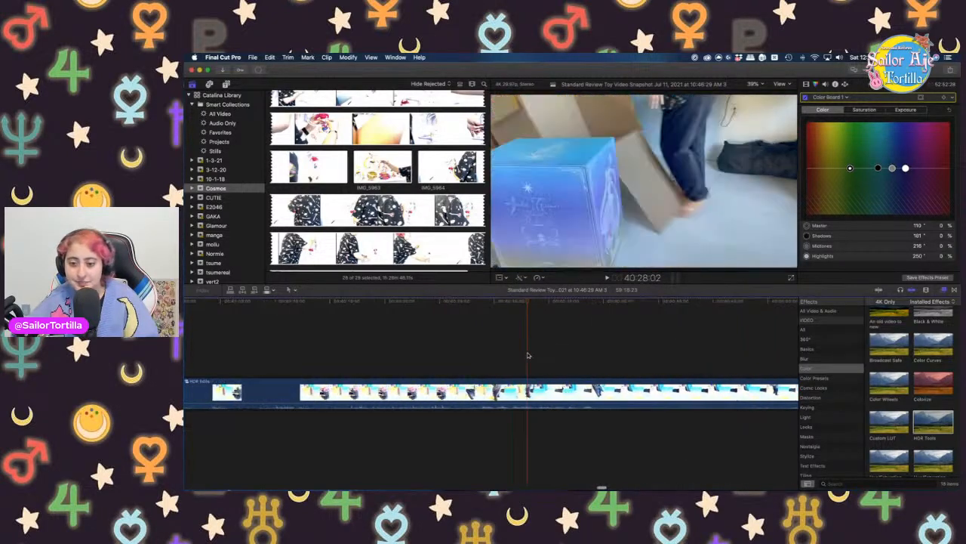
scroll(528, 355, left, 5)
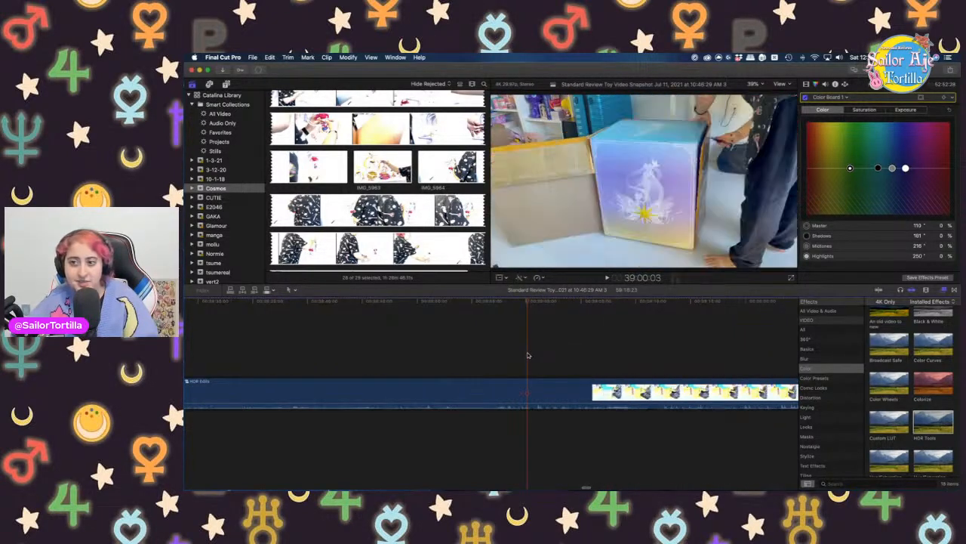
scroll(528, 355, left, 5)
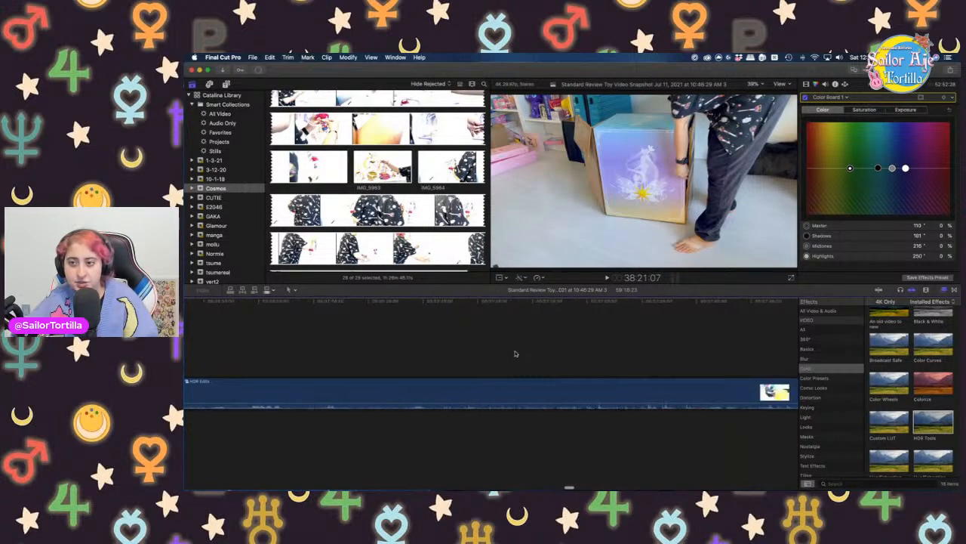
scroll(516, 353, left, 5)
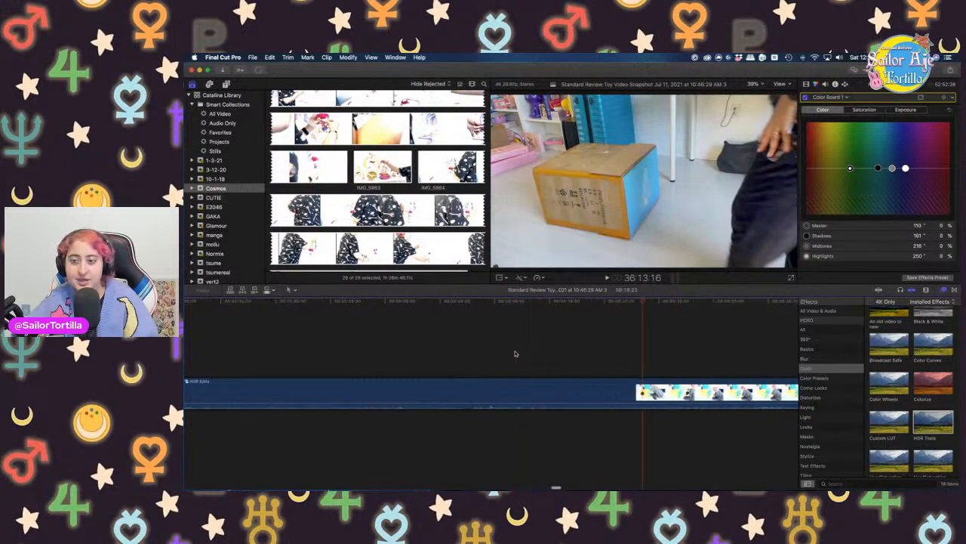
scroll(516, 354, left, 5)
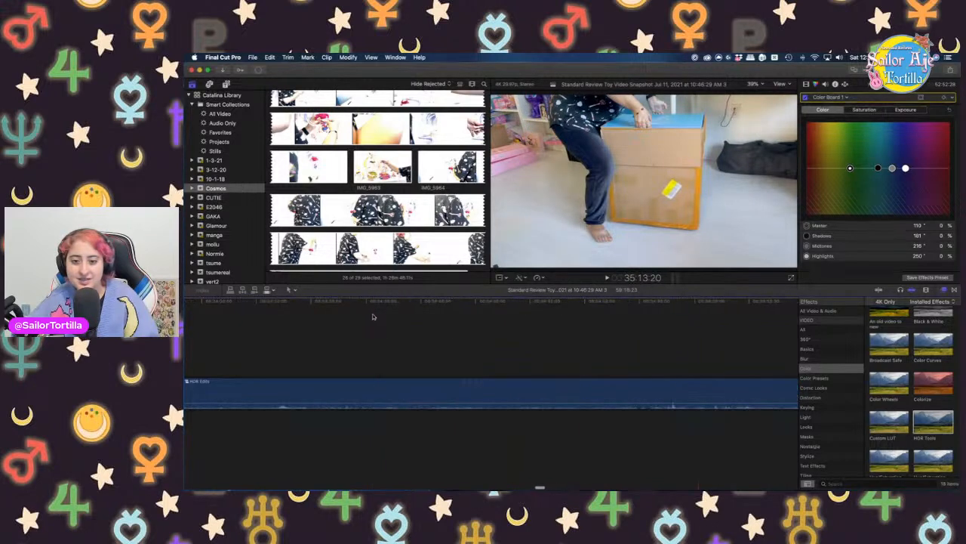
scroll(377, 318, left, 5)
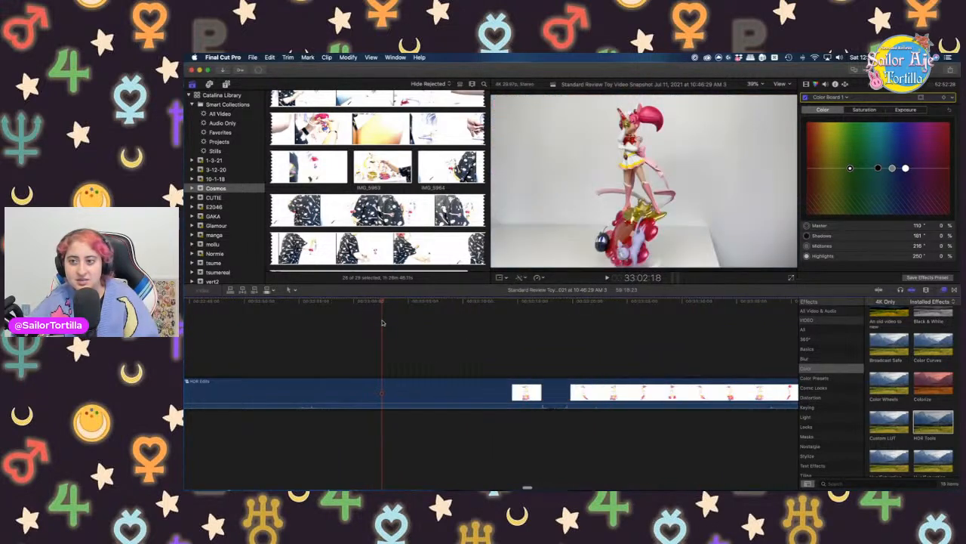
Split the clip at 33:57:27, where the turning pink-haired figure cuts to the taped carton, and delete everything up to the rabbit-patterned thank-you clip
scroll(401, 322, right, 3)
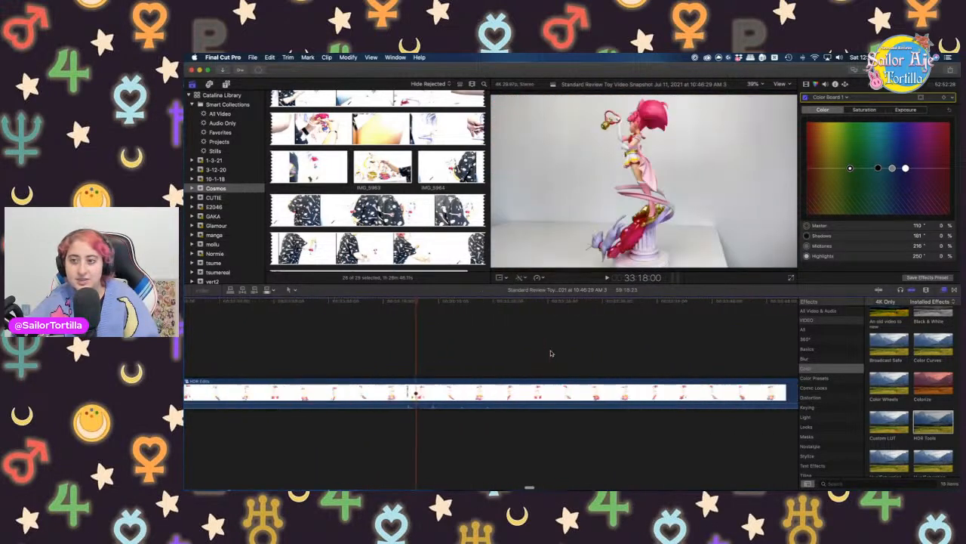
scroll(577, 353, right, 3)
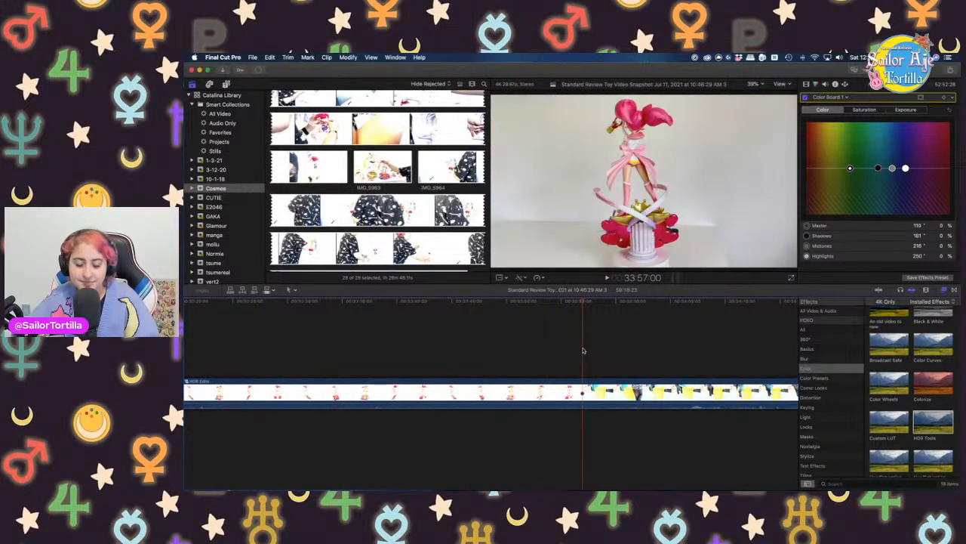
key(Right)
key(Right)
key(Right)
key(Right)
key(Right)
key(Right)
key(Right)
key(Right)
key(Right)
key(Right)
key(Right)
key(Right)
key(Right)
key(Right)
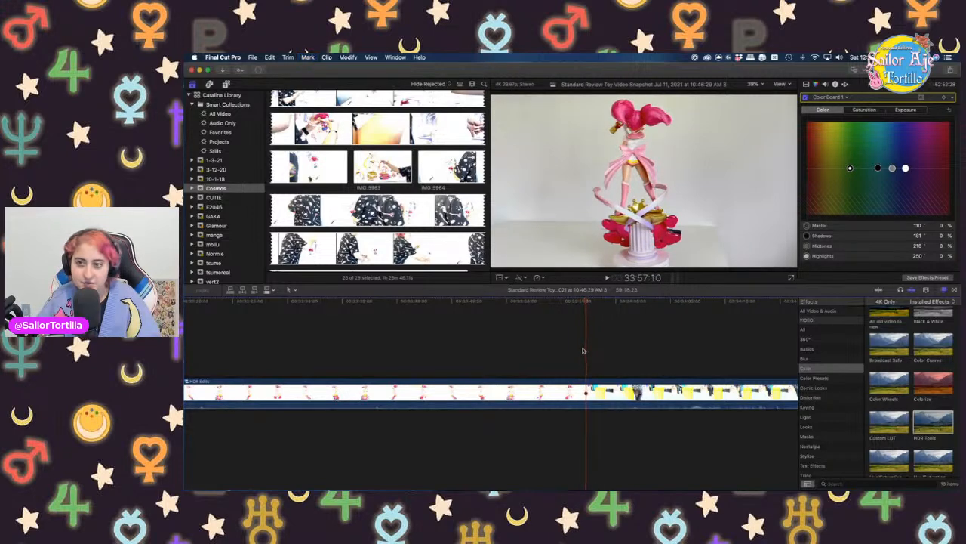
key(Right)
key(Right)
key(Right)
key(Right)
key(Right)
key(Right)
key(Right)
key(Right)
key(Right)
key(Right)
key(Right)
key(Right)
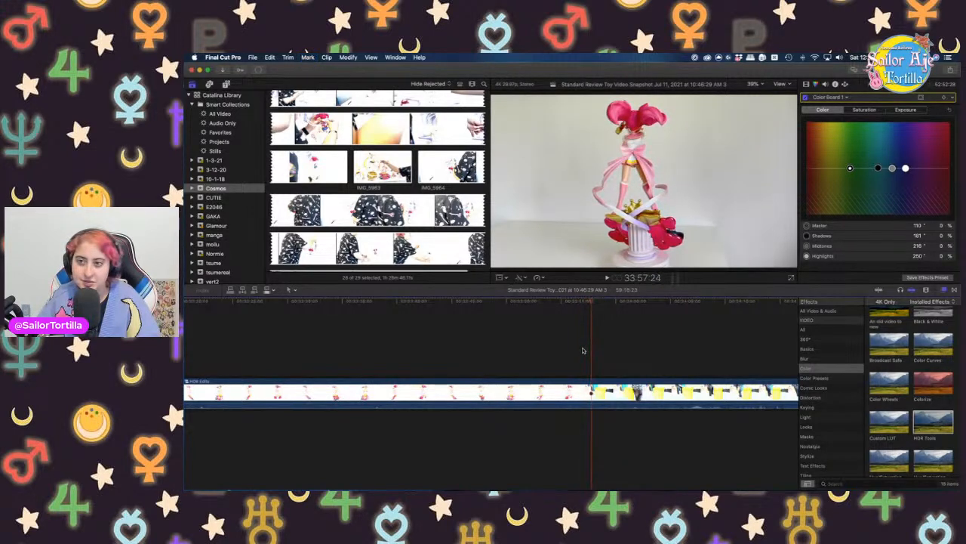
key(Right)
key(Right)
key(Right)
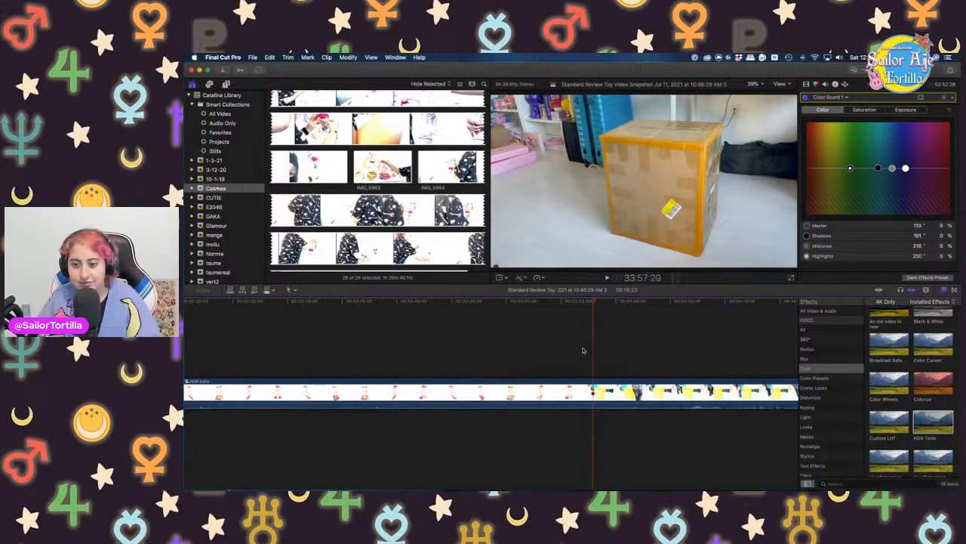
key(Left)
key(Left)
key(Right)
key(Left)
key(Right)
key(super+b)
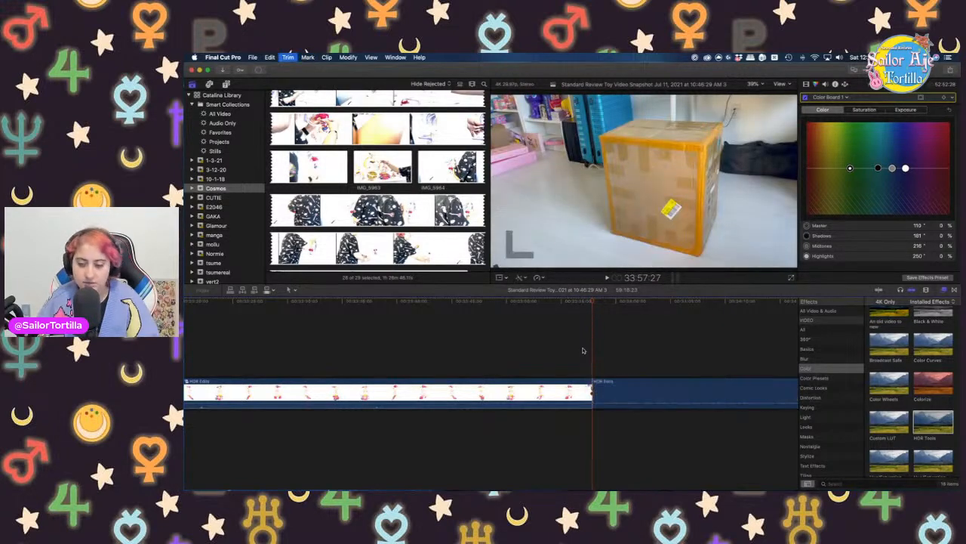
click(670, 400)
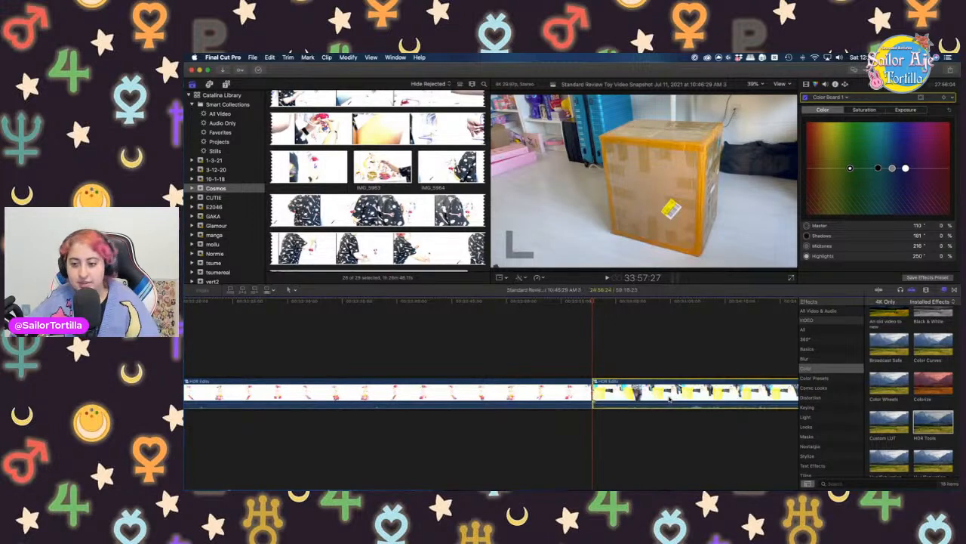
key(Delete)
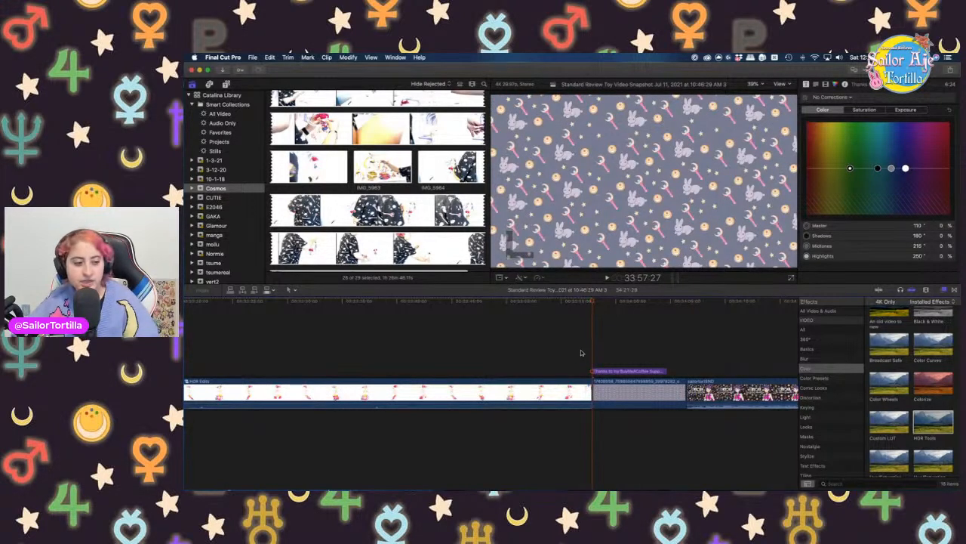
Skim the footage before the new cut, examining the white-skirted figure close-ups, the red-haired mini figure and the small pouch shots
scroll(480, 353, left, 8)
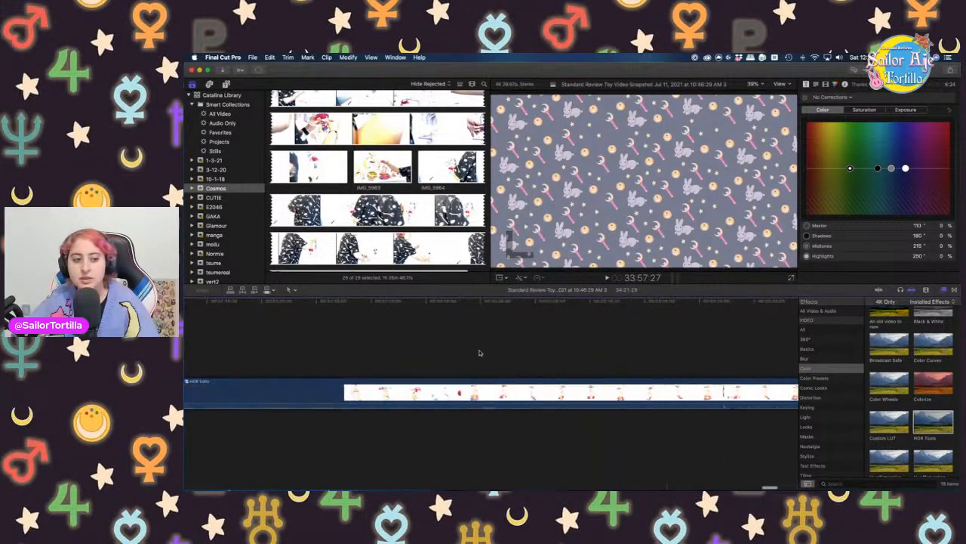
scroll(479, 353, right, 6)
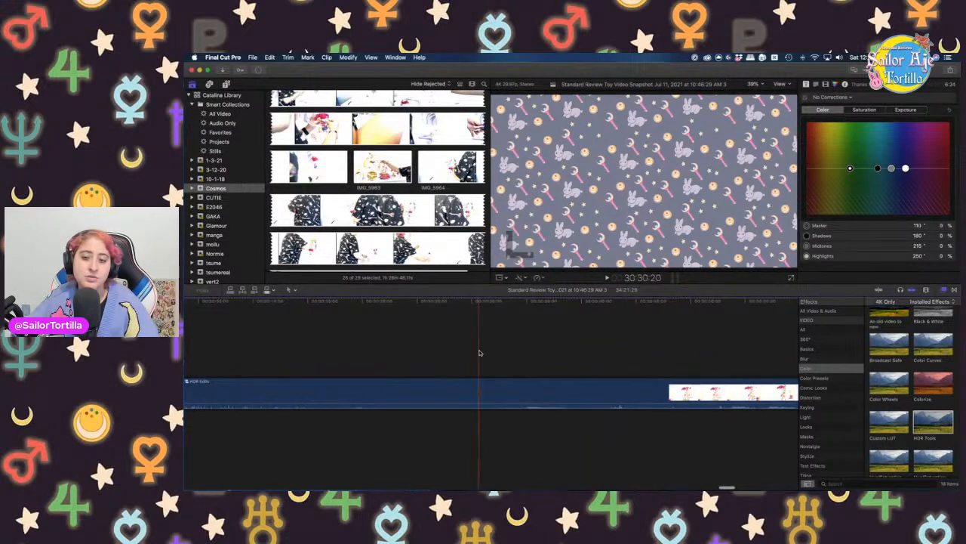
scroll(480, 353, left, 6)
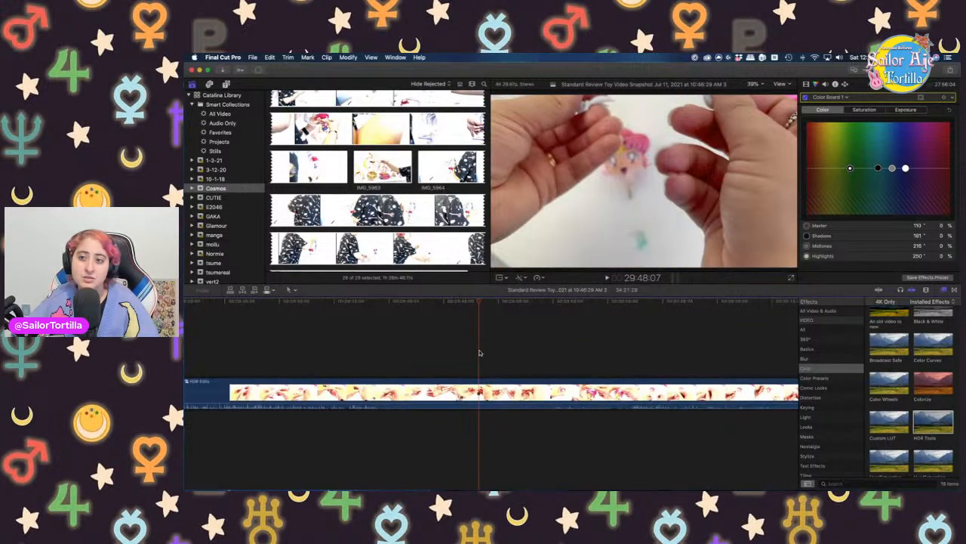
scroll(480, 352, left, 10)
scroll(479, 352, left, 12)
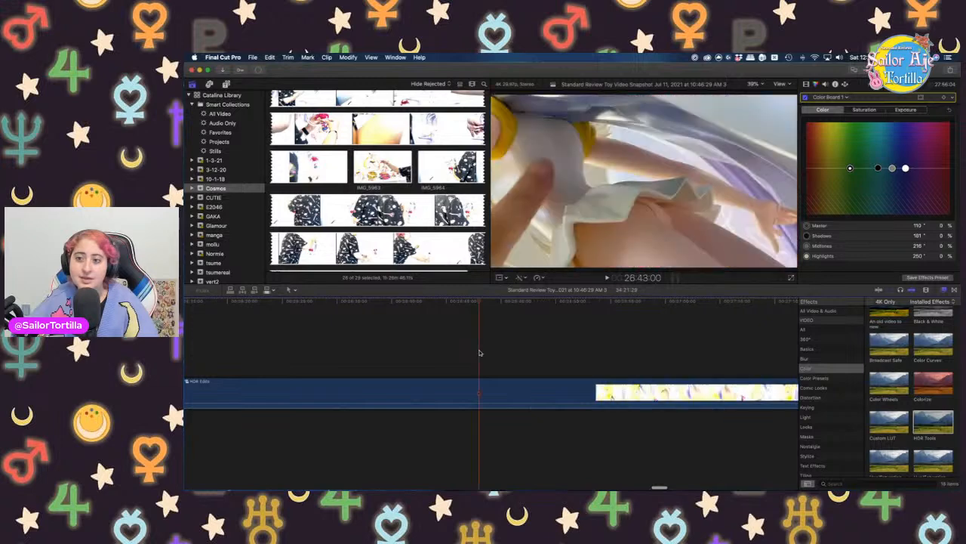
scroll(479, 353, left, 10)
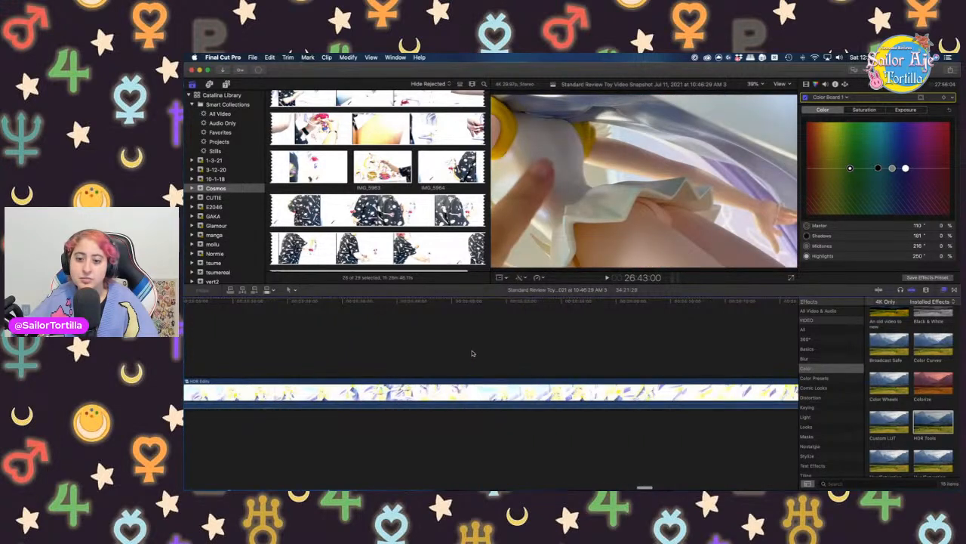
scroll(616, 357, right, 10)
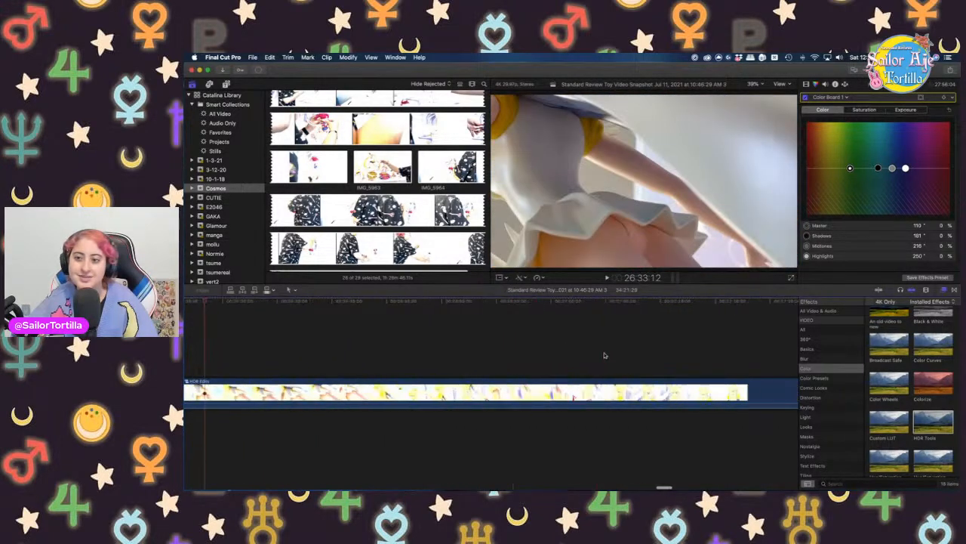
scroll(604, 355, right, 10)
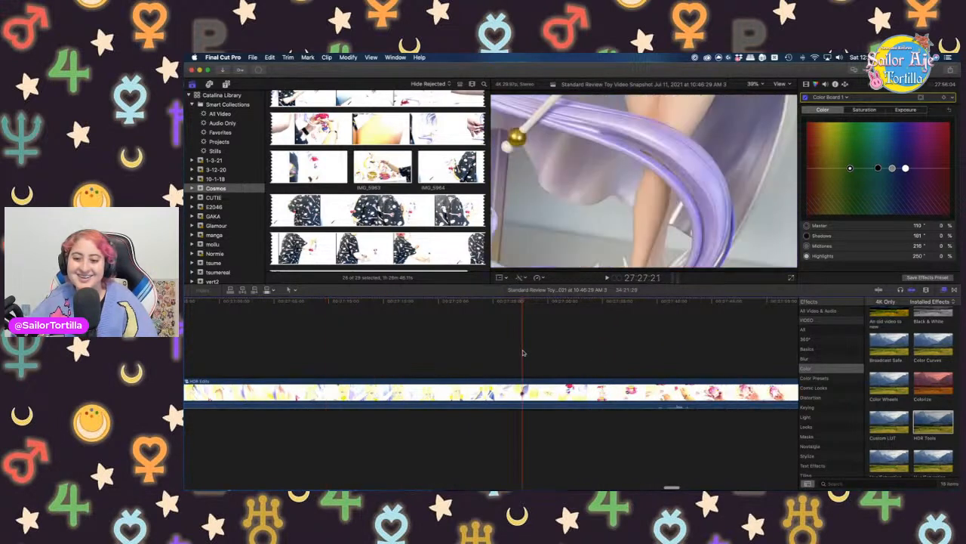
scroll(537, 355, right, 10)
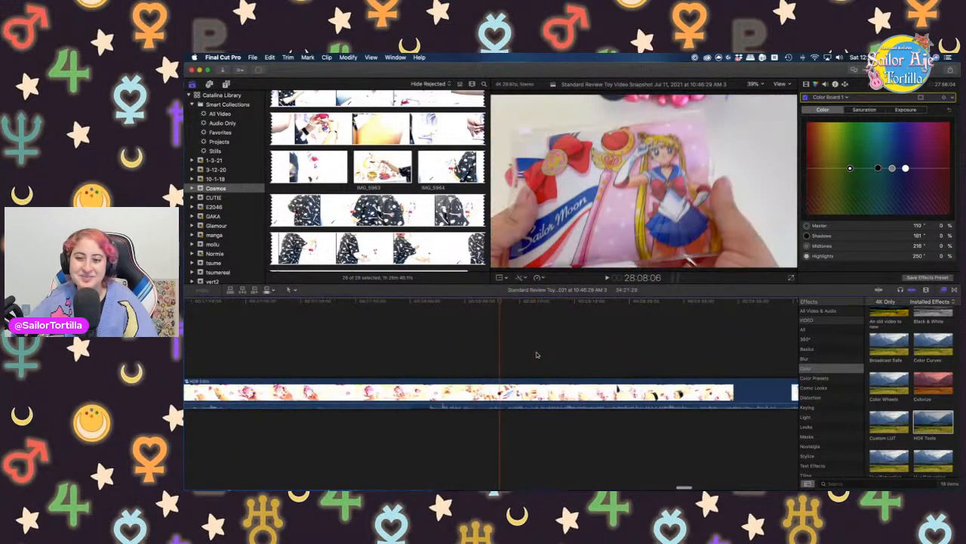
scroll(537, 355, left, 10)
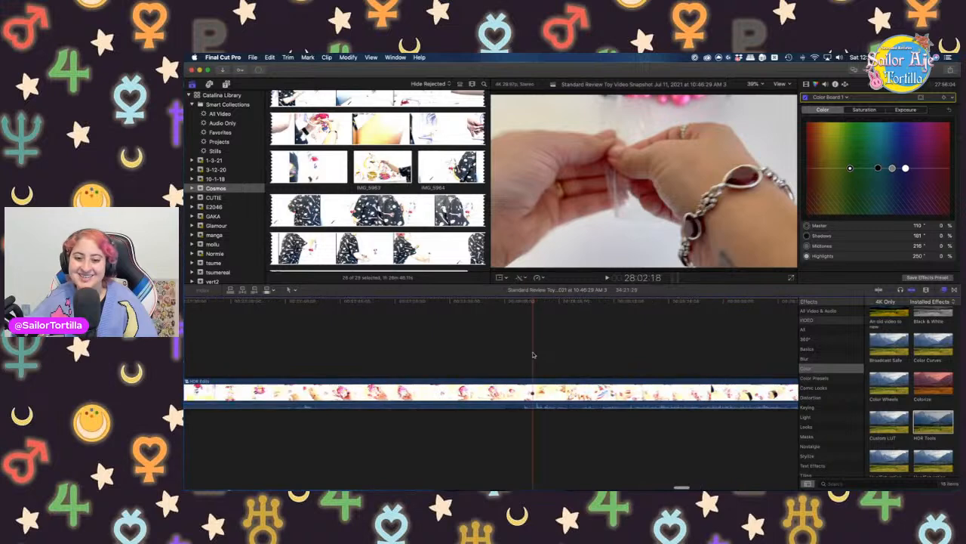
Split the clip at 27:32:25, at the end of the red-haired mini figure shot, and delete the remainder up to the thank-you clip
scroll(337, 336, left, 10)
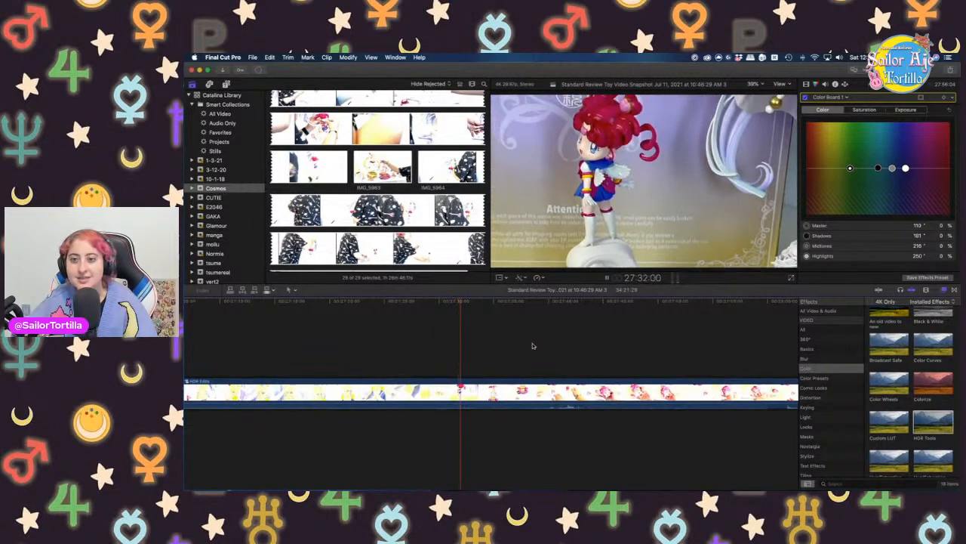
key(Left)
key(Left)
key(Left)
key(Left)
key(Left)
key(Left)
key(Left)
key(Left)
key(Left)
key(Left)
key(Left)
key(Left)
key(Left)
key(Left)
key(Right)
key(Right)
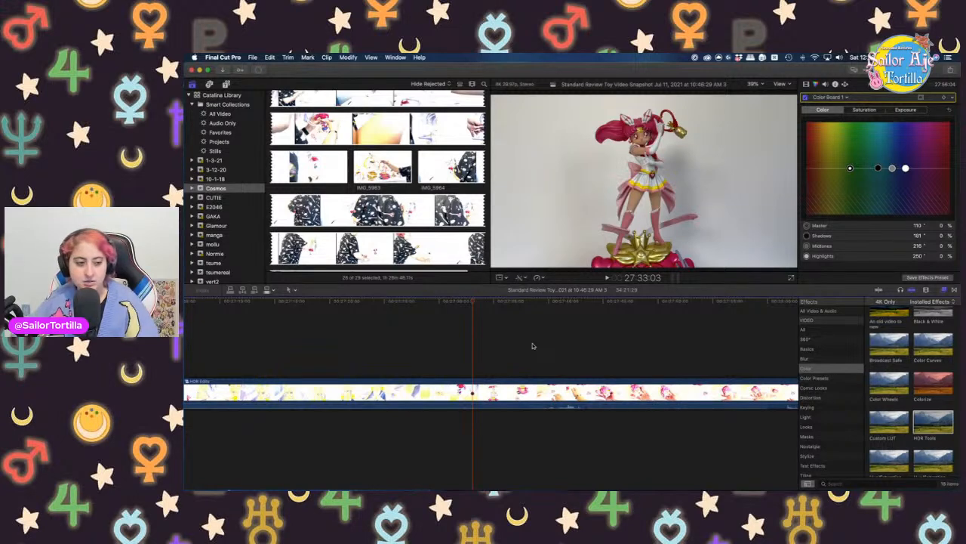
click(466, 355)
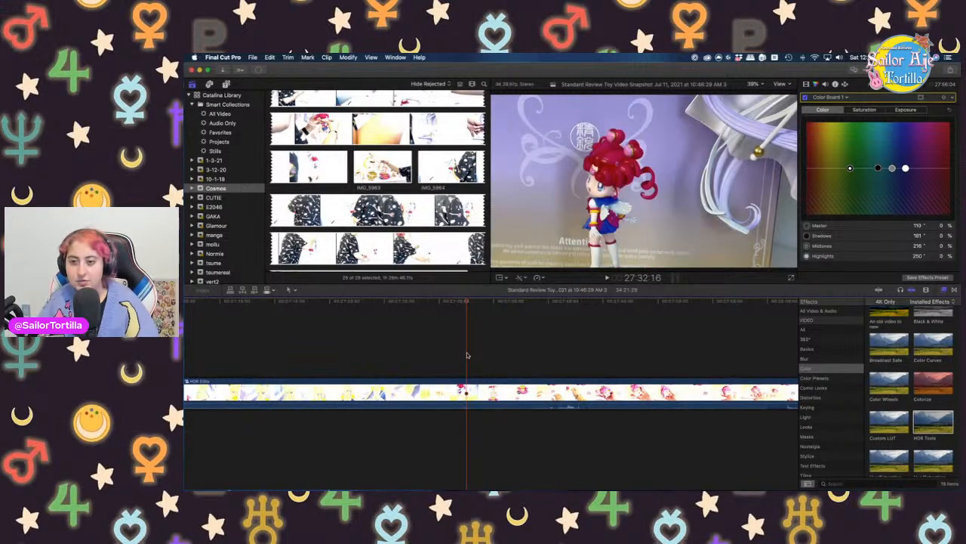
key(Right)
key(Right)
key(Right)
key(Right)
key(Right)
key(Right)
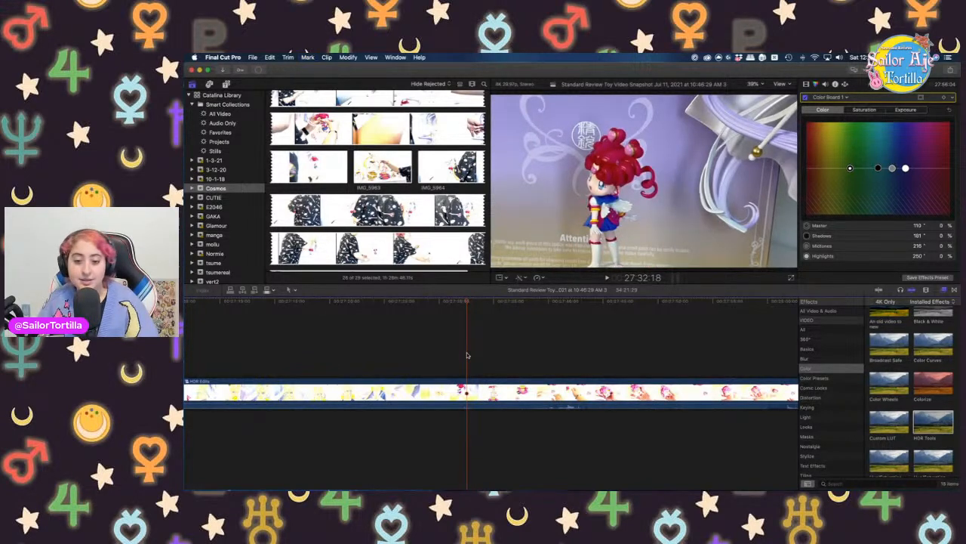
key(Right)
key(Right)
key(Right)
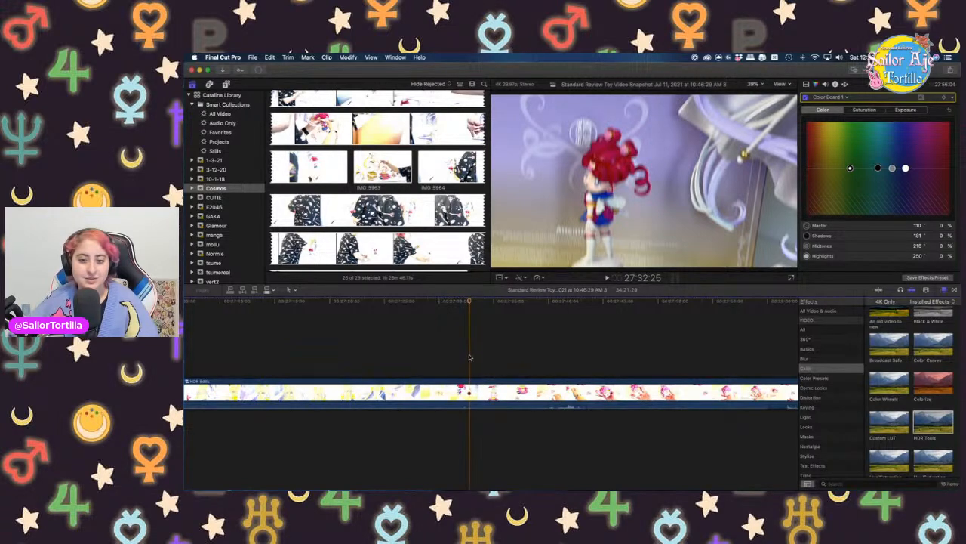
key(super+b)
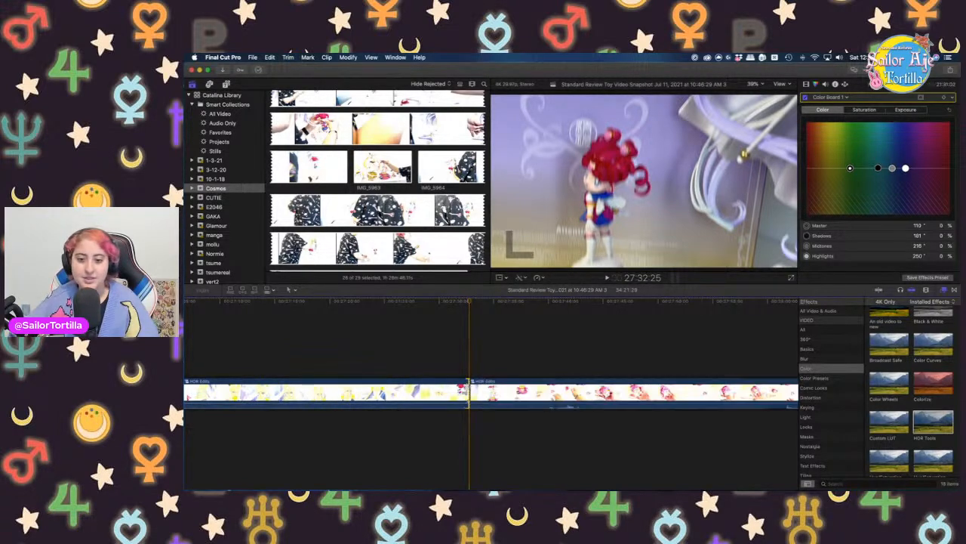
key(Delete)
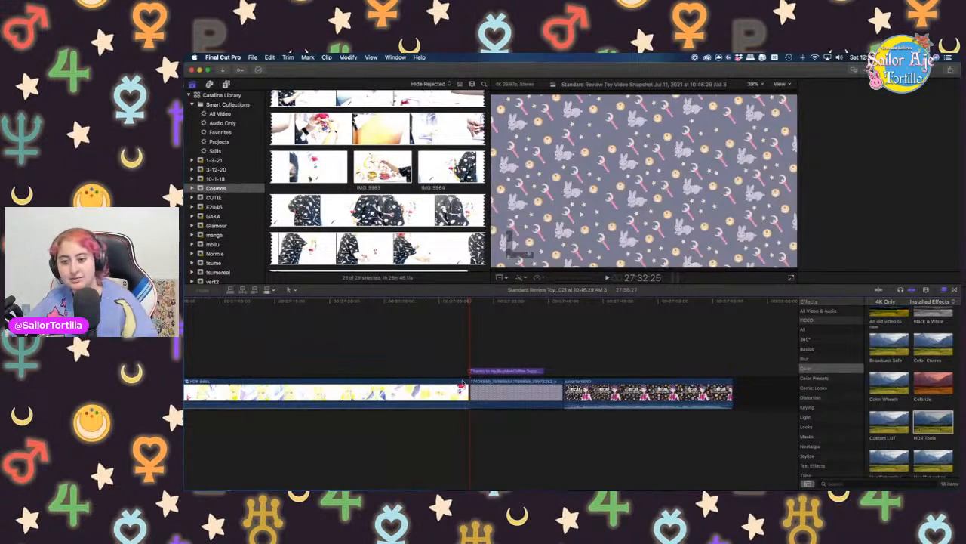
Split the clip at 21:58:00, where the three-figure shot gives way to the dim, black-bordered figure and box shot
scroll(446, 353, left, 20)
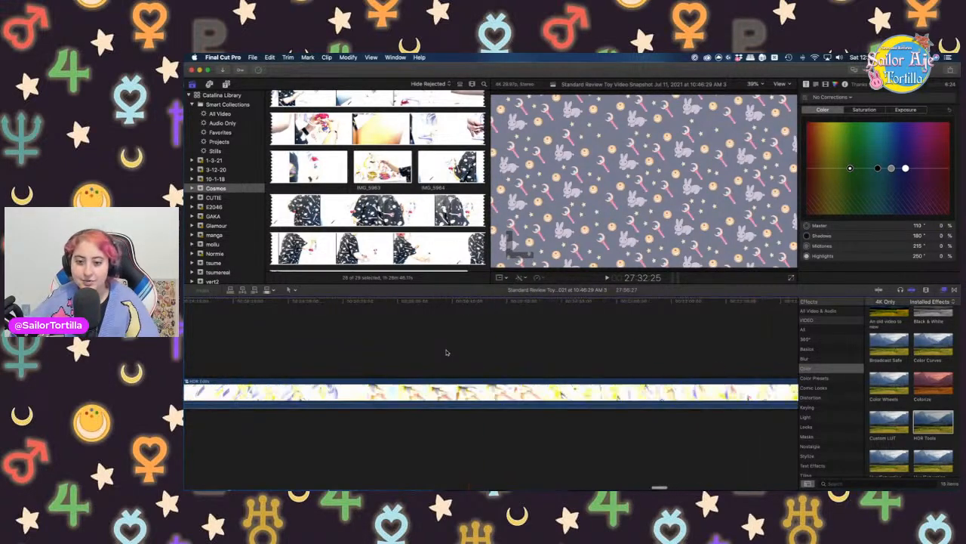
scroll(449, 362, left, 10)
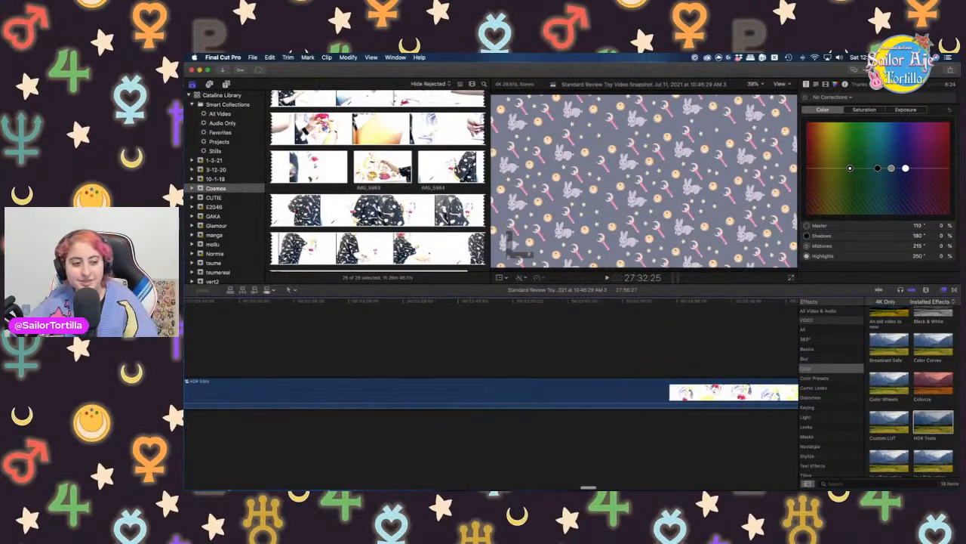
click(451, 359)
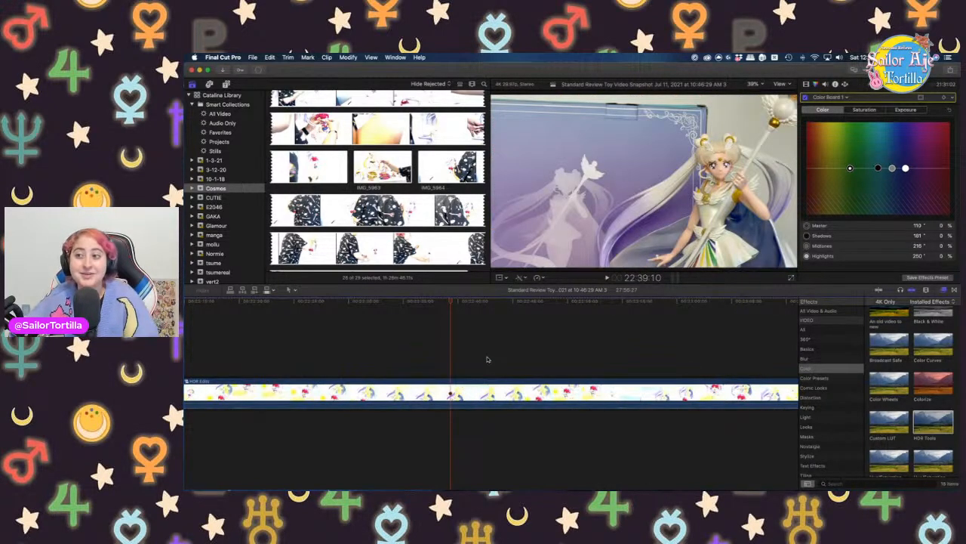
scroll(487, 359, left, 10)
click(487, 359)
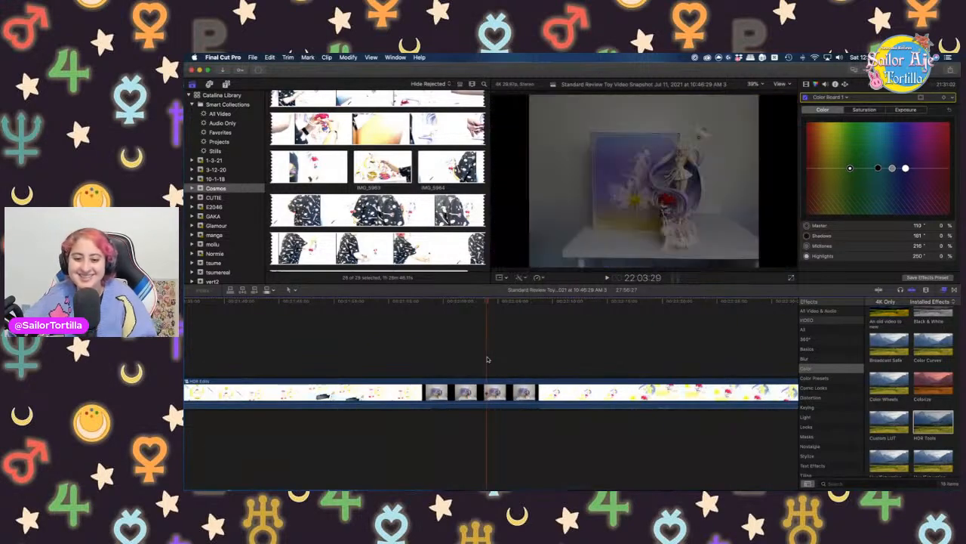
click(415, 347)
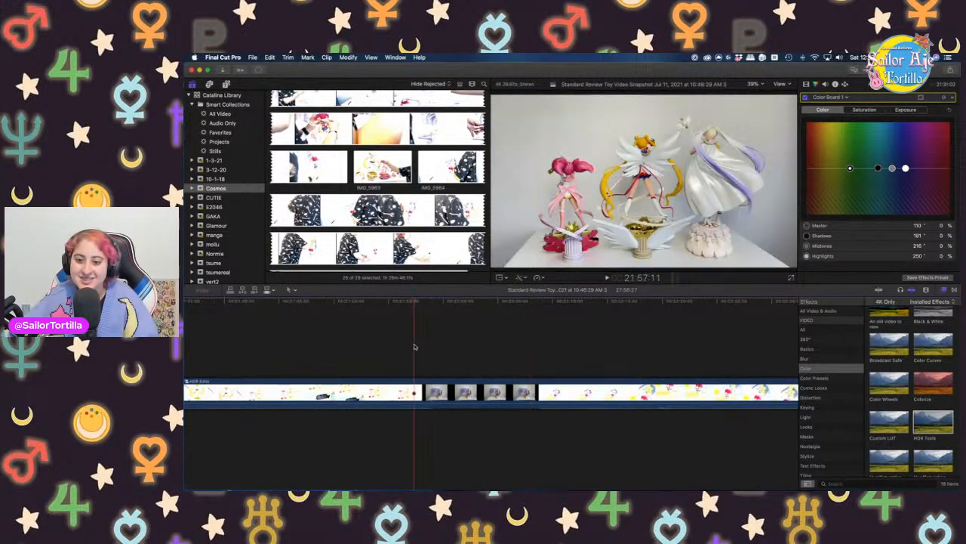
key(space)
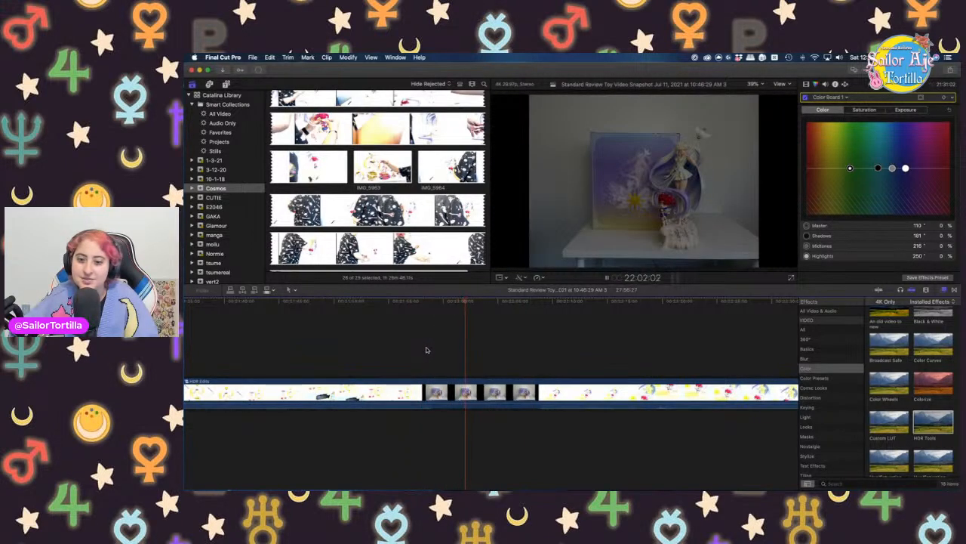
key(space)
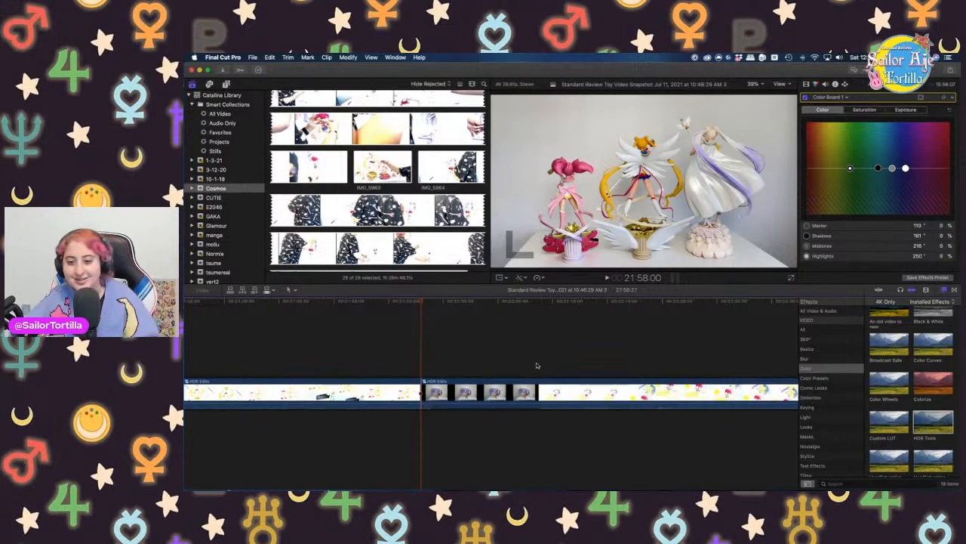
Split the clip at 22:09:08, just past the dim, black-bordered shot, and delete the segment containing it
click(537, 365)
key(space)
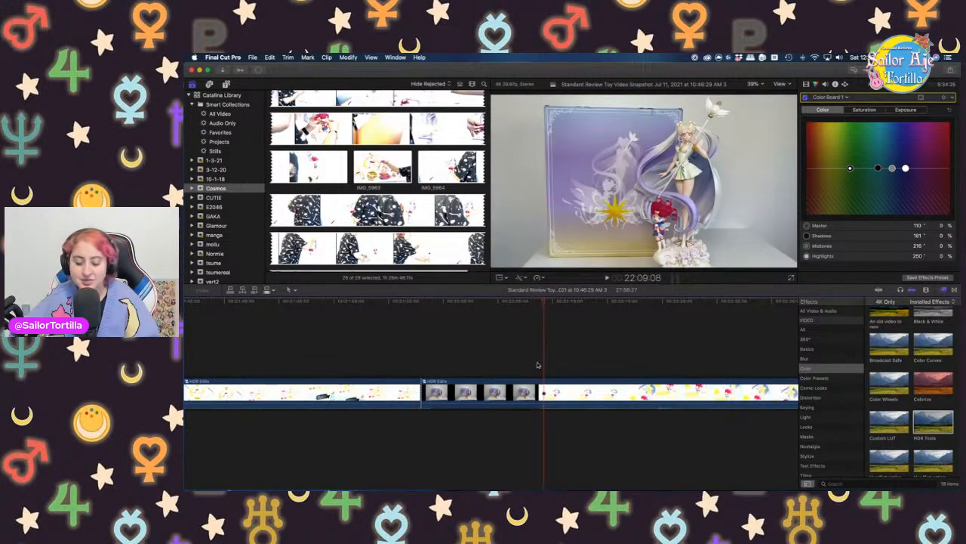
click(503, 391)
key(Delete)
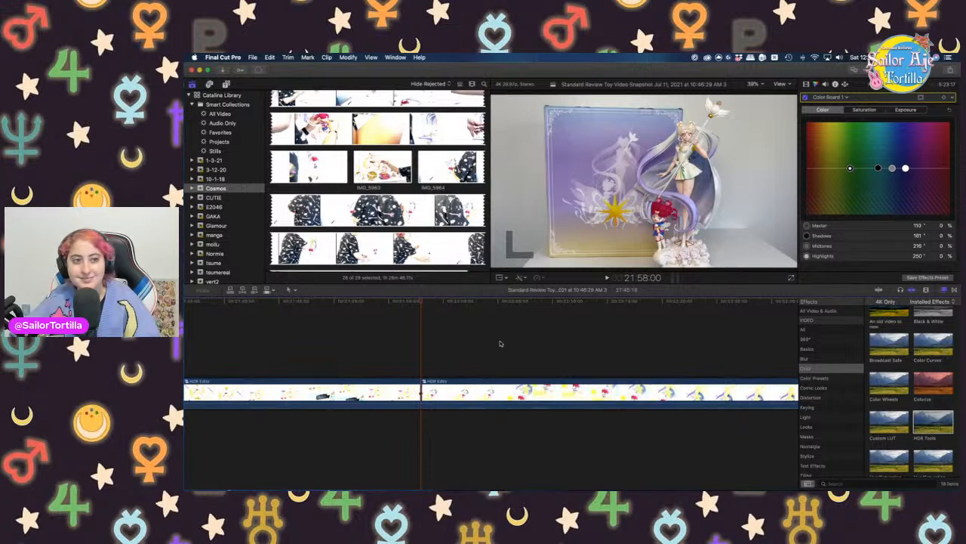
Split the shot of the white-skirted figure standing alone at 15:47:10 and 15:40:08, before the presenter steps into frame
scroll(468, 352, left, 15)
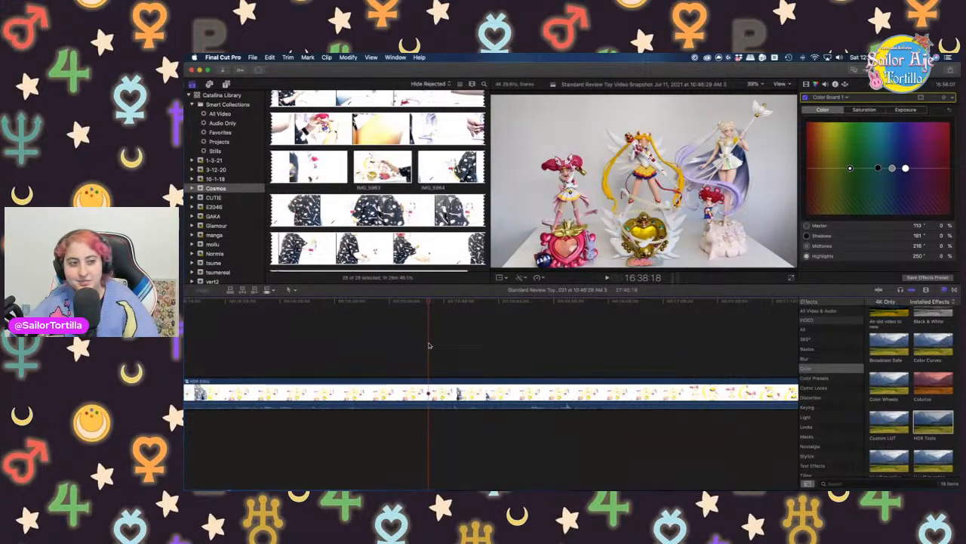
scroll(428, 345, left, 10)
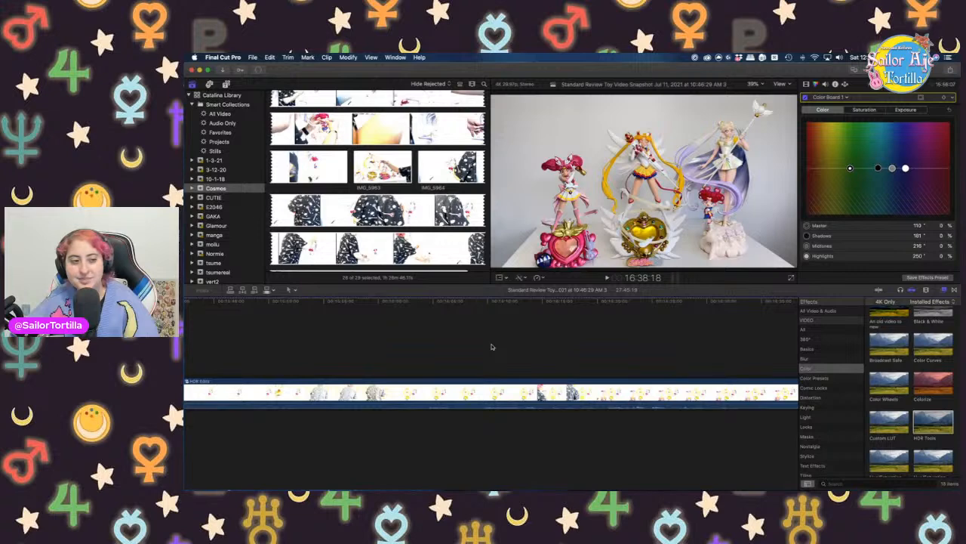
scroll(492, 347, left, 10)
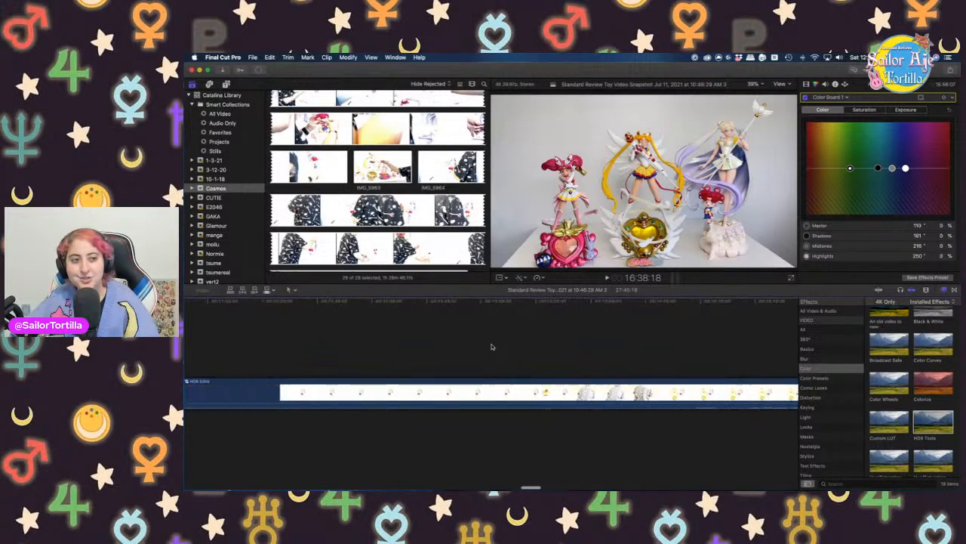
scroll(491, 347, left, 5)
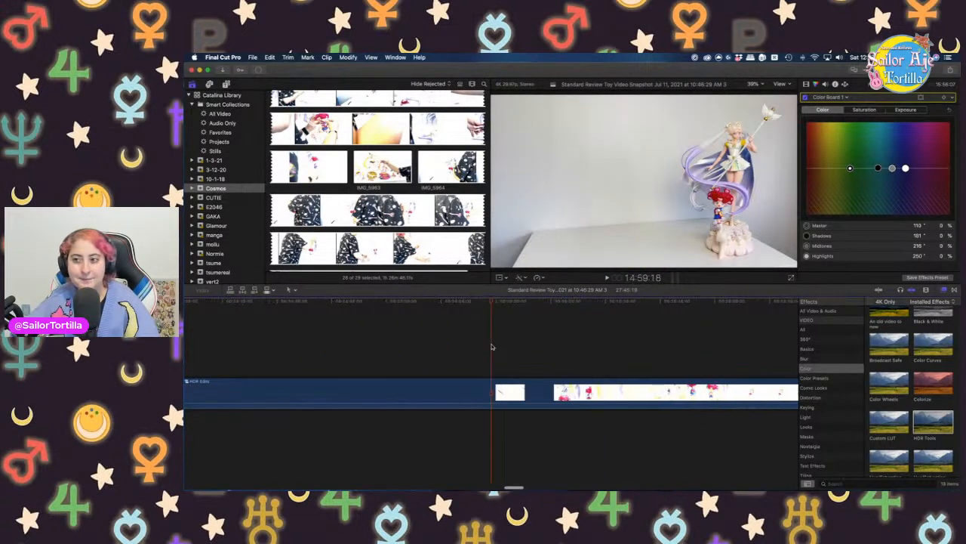
scroll(492, 347, right, 10)
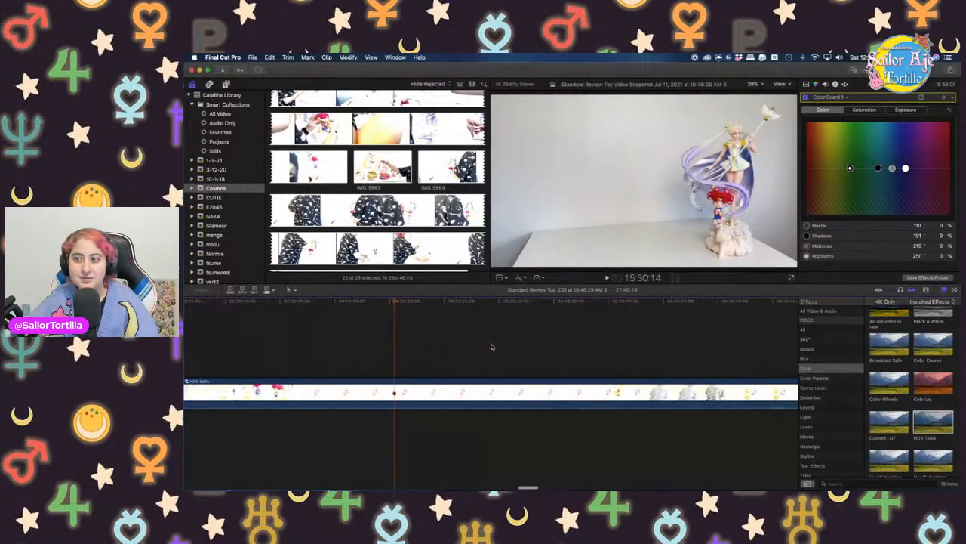
scroll(578, 357, right, 3)
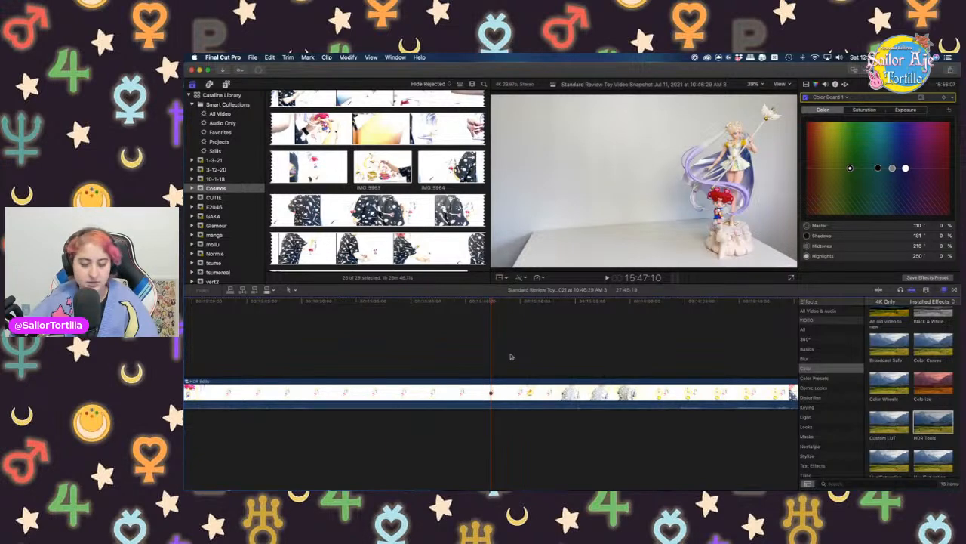
key(super+b)
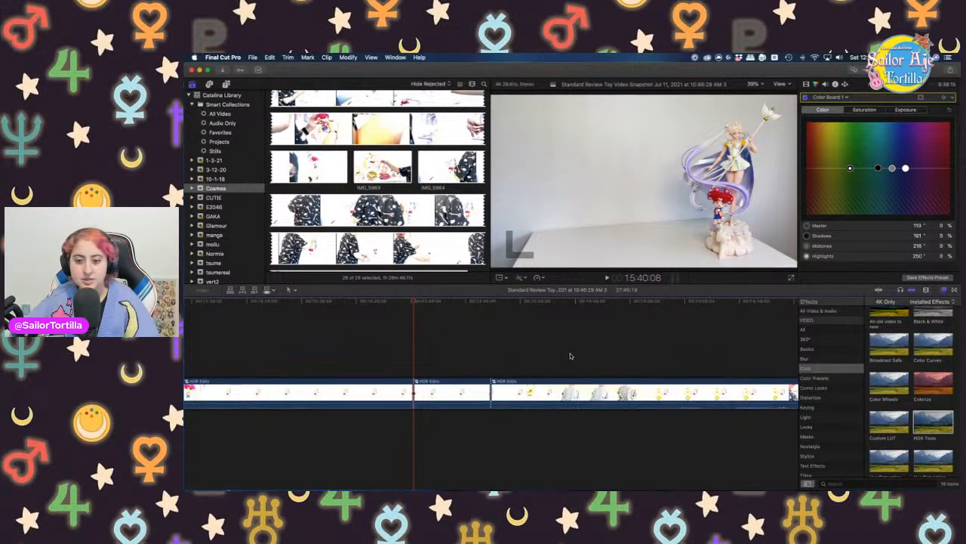
Split the clip at 16:02:11 and 15:56:19, around the presenter placing the second figure, and delete the stretch from 15:47:10 to 15:56:19
scroll(661, 348, right, 3)
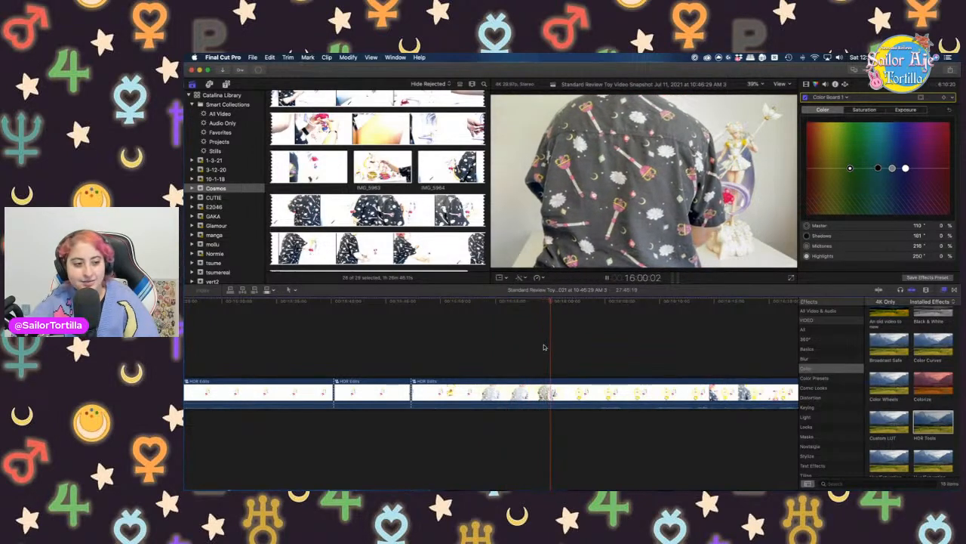
key(space)
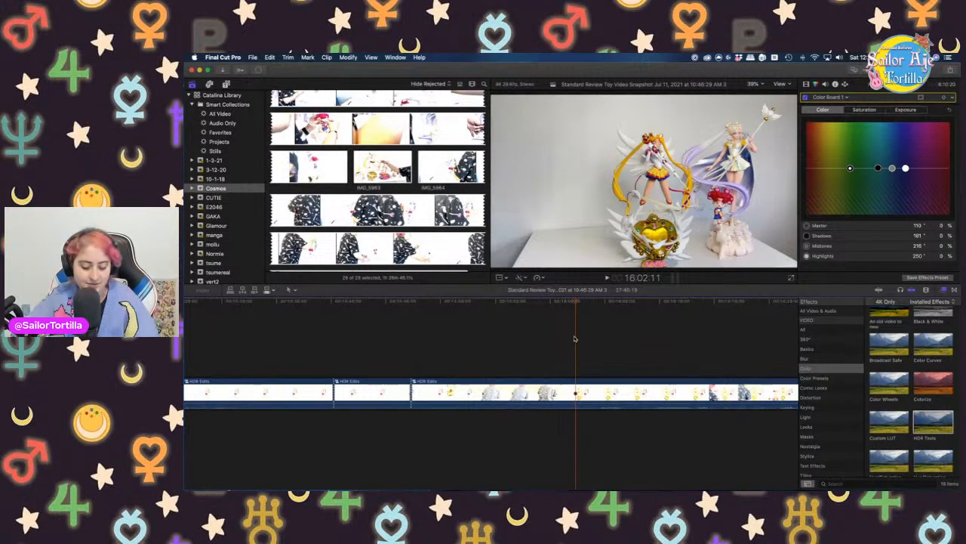
key(super+b)
click(531, 386)
click(514, 351)
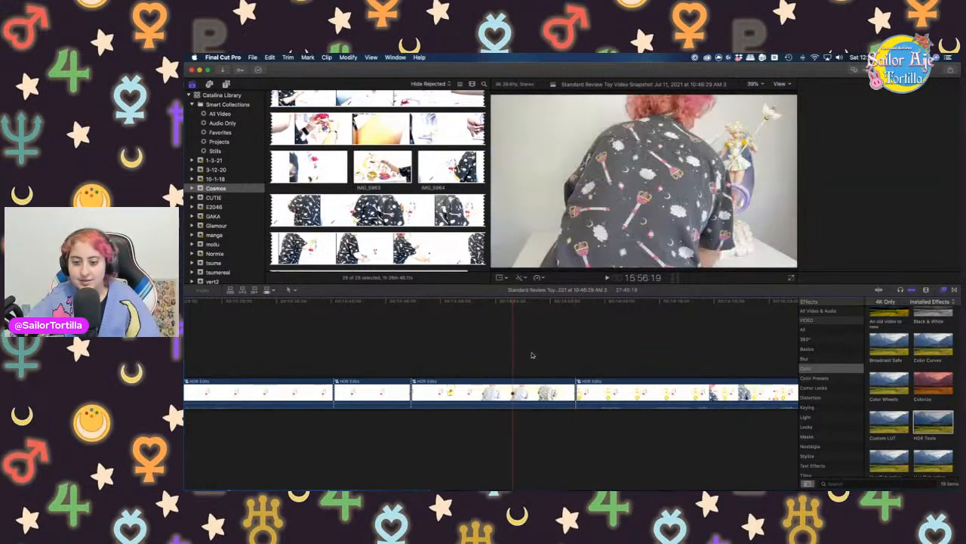
key(super+6)
click(474, 396)
key(Delete)
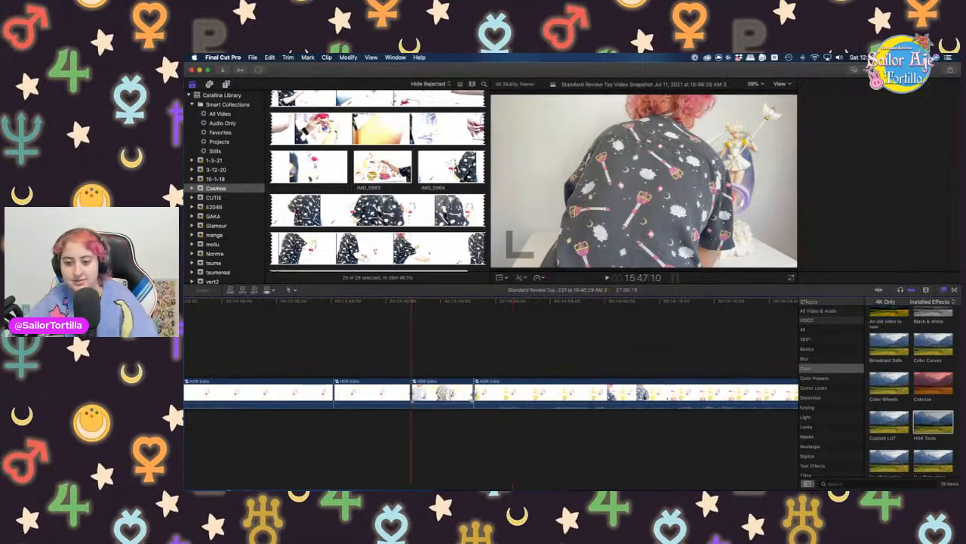
Skim backward through the earlier footage, examining the figure assembly near 9:56:01 and the bagged accessory close-ups around 8:55:07 and 7:50:08
scroll(383, 338, left, 20)
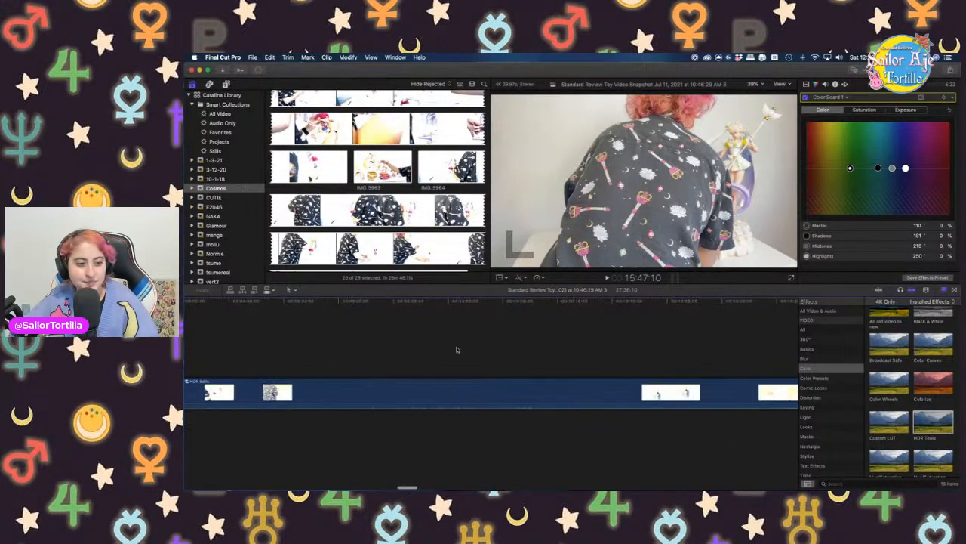
click(487, 357)
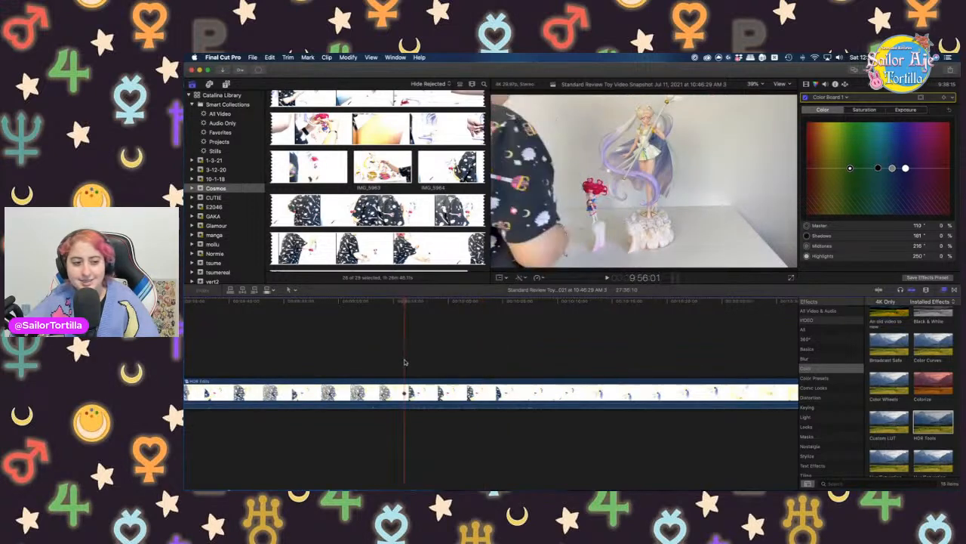
scroll(404, 361, left, 15)
click(459, 356)
scroll(458, 356, left, 15)
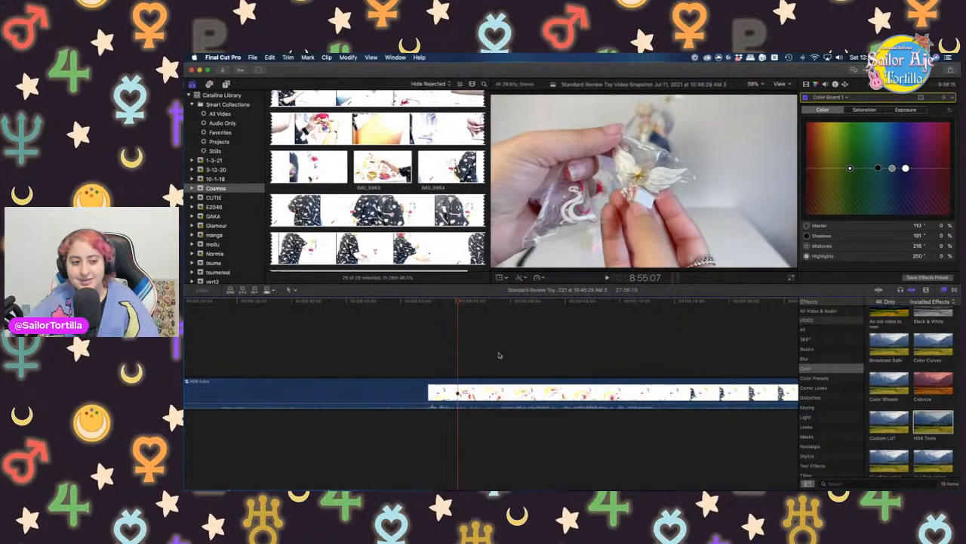
click(499, 355)
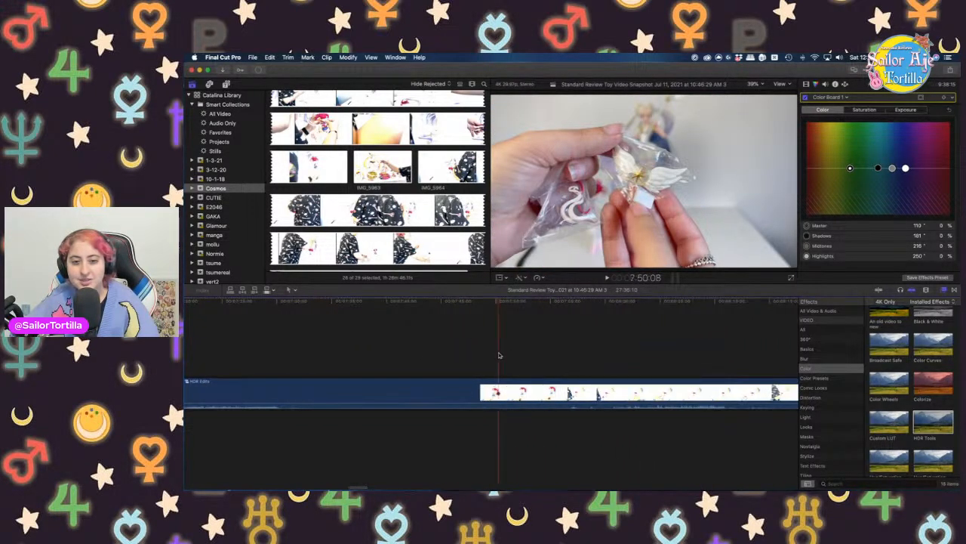
Play the footage around the red-haired figure and split the clip at 7:56:24, where the presenter's arm enters the frame
click(548, 353)
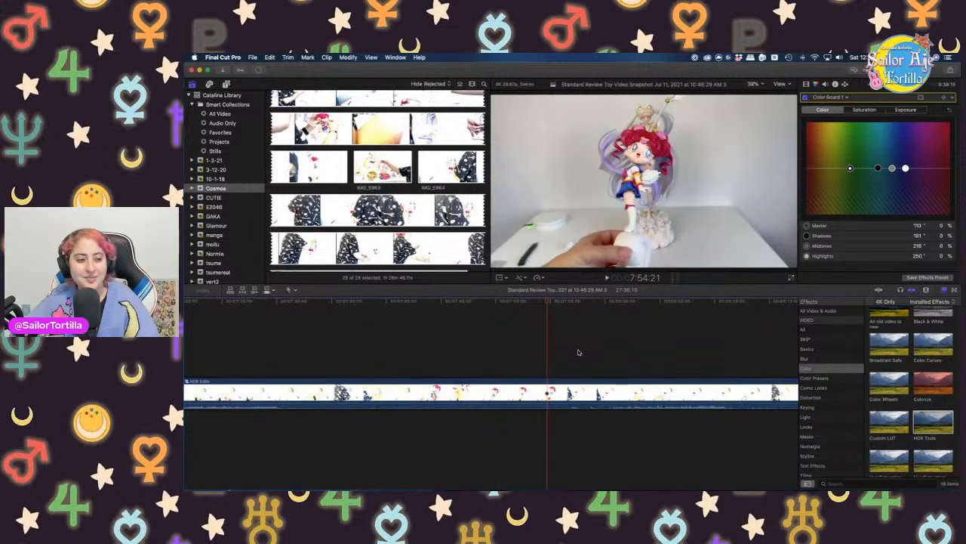
click(578, 352)
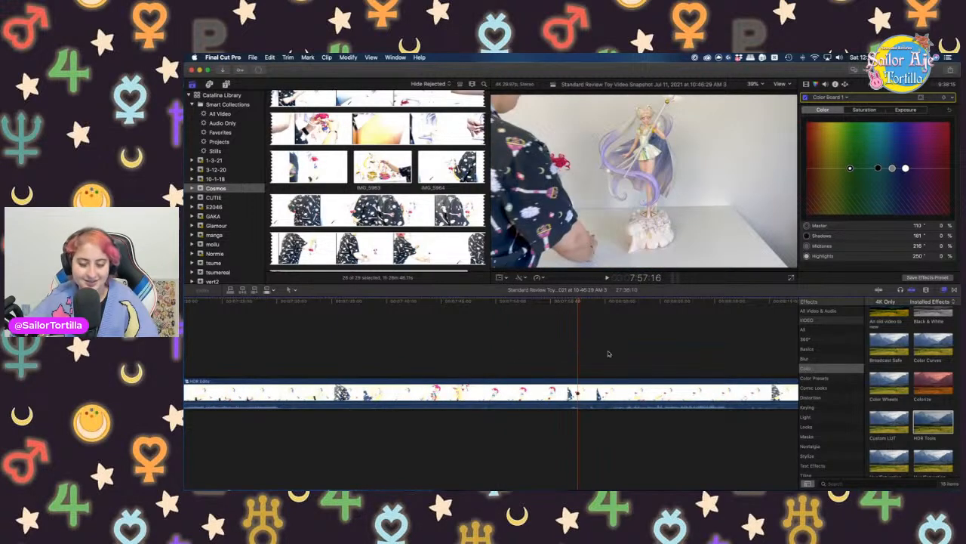
key(space)
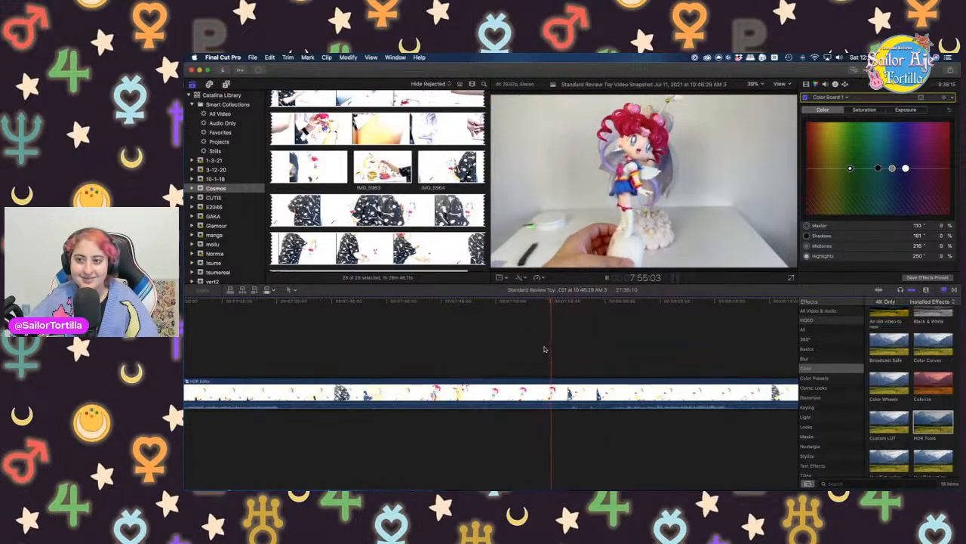
key(space)
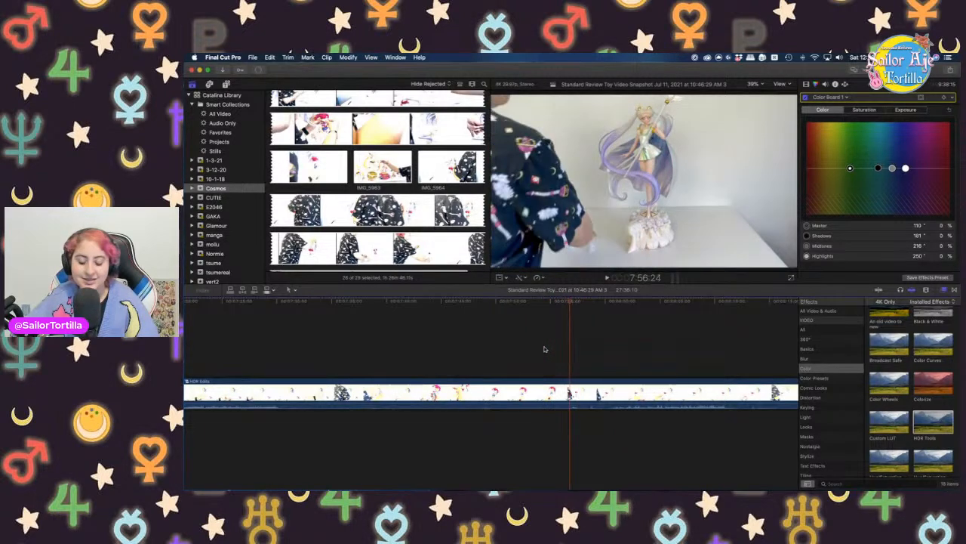
key(super+b)
Skim the footage after the cut and split the clip at 8:11:13, as the hand brings up the white roses
click(621, 357)
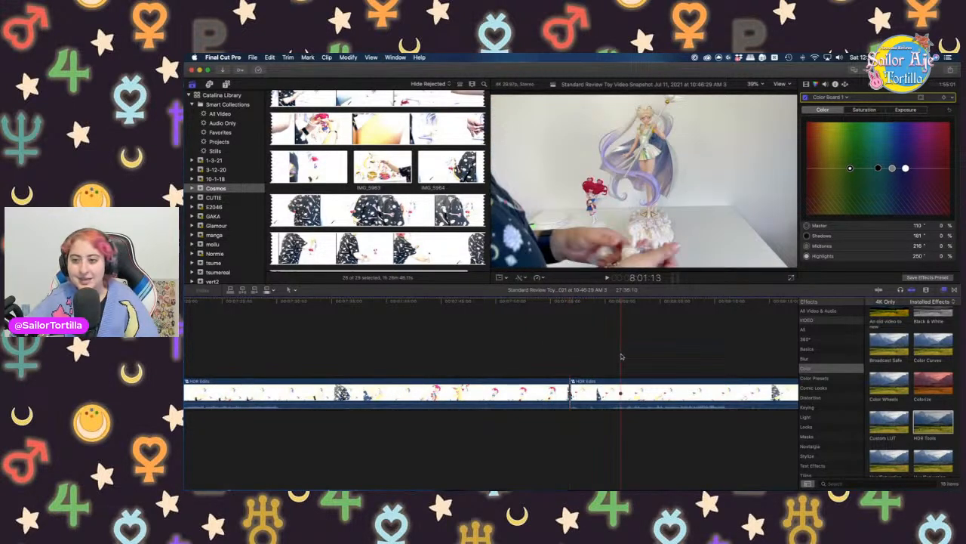
scroll(640, 362, right, 3)
click(614, 358)
scroll(639, 356, right, 3)
click(547, 352)
click(572, 355)
click(520, 355)
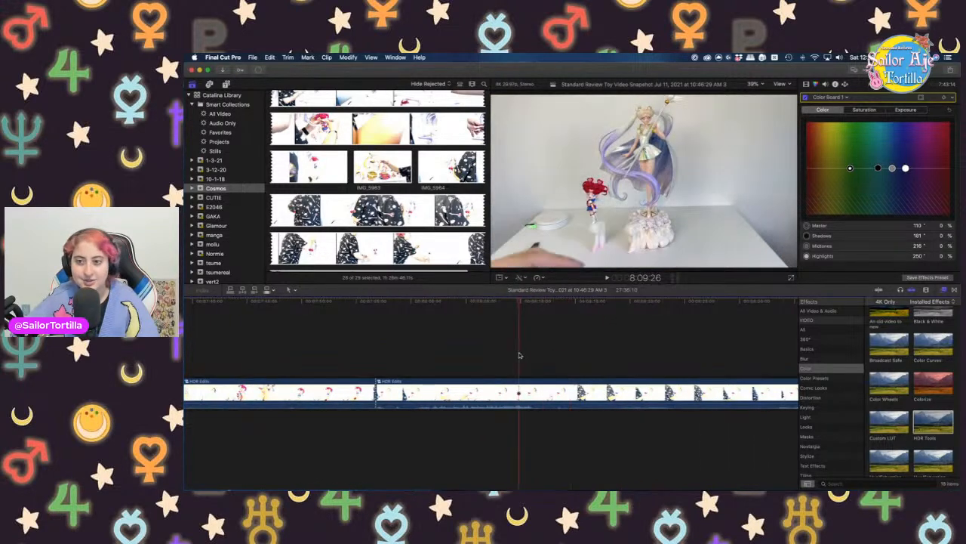
click(555, 358)
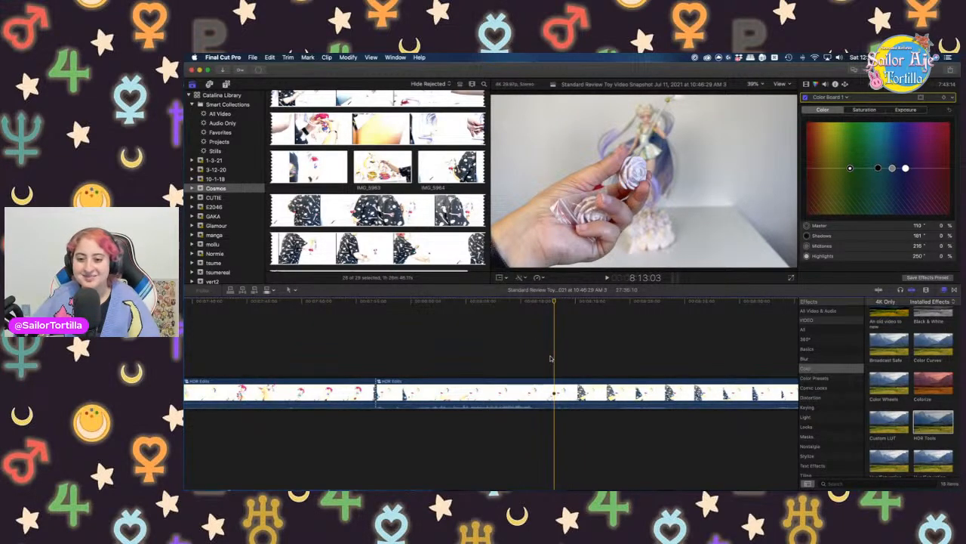
click(544, 358)
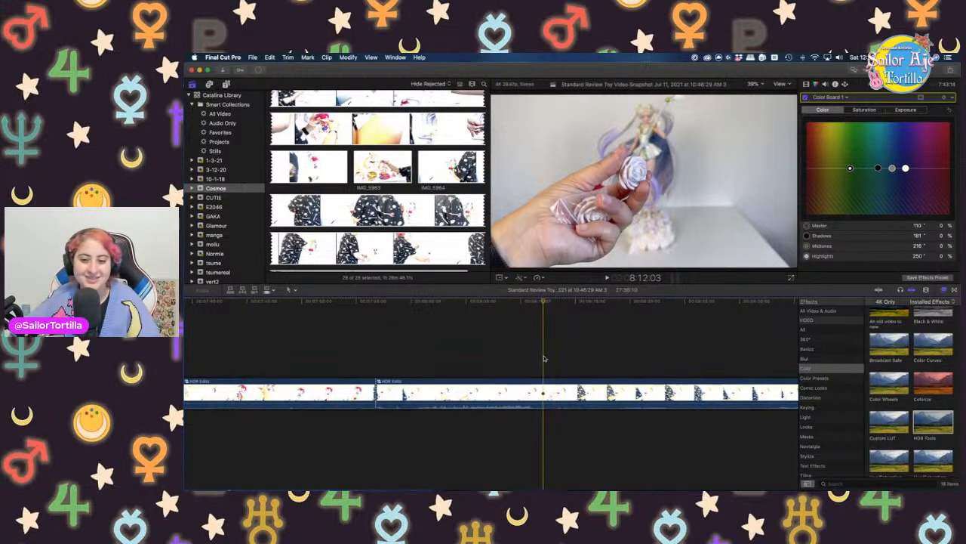
click(536, 359)
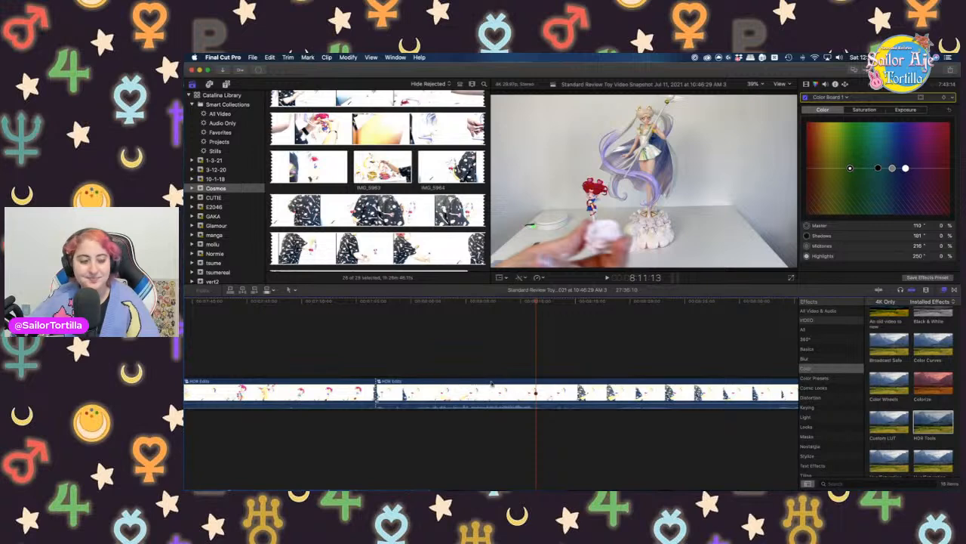
key(b)
click(536, 394)
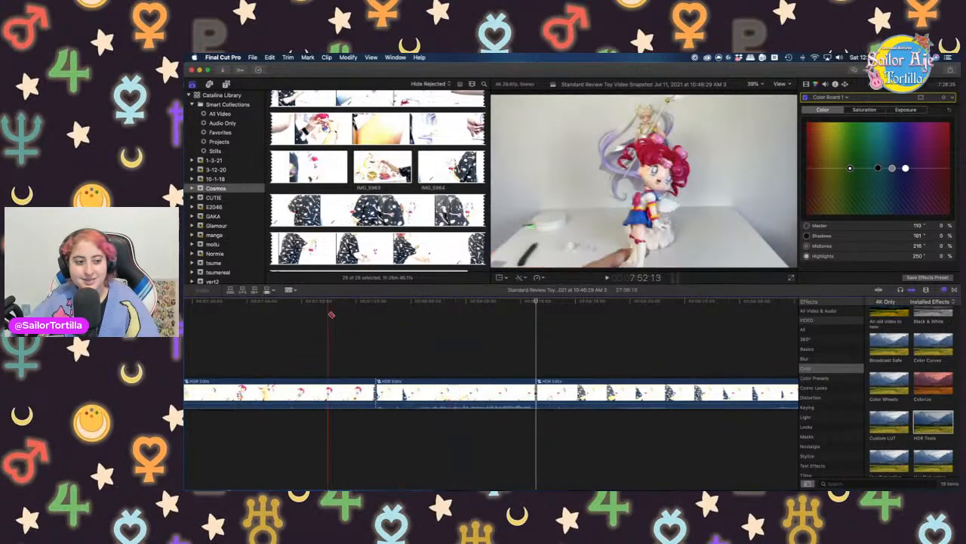
Switch back to the Select tool and delete the segment between the cuts at 7:56:24 and 8:11:13
click(291, 290)
click(306, 298)
click(442, 383)
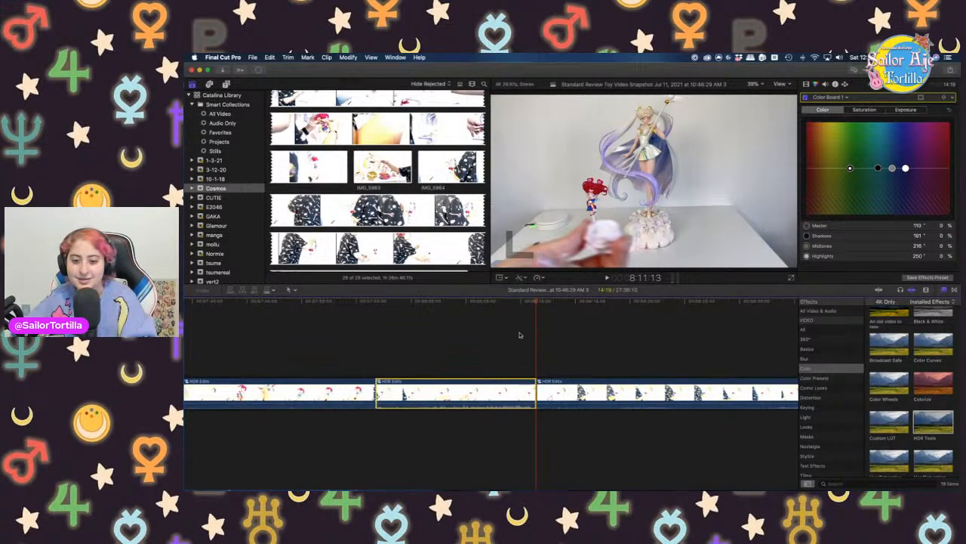
key(Delete)
Review the footage before the last cut, from about 6:57 to 7:47, for the next part to trim
scroll(410, 360, left, 5)
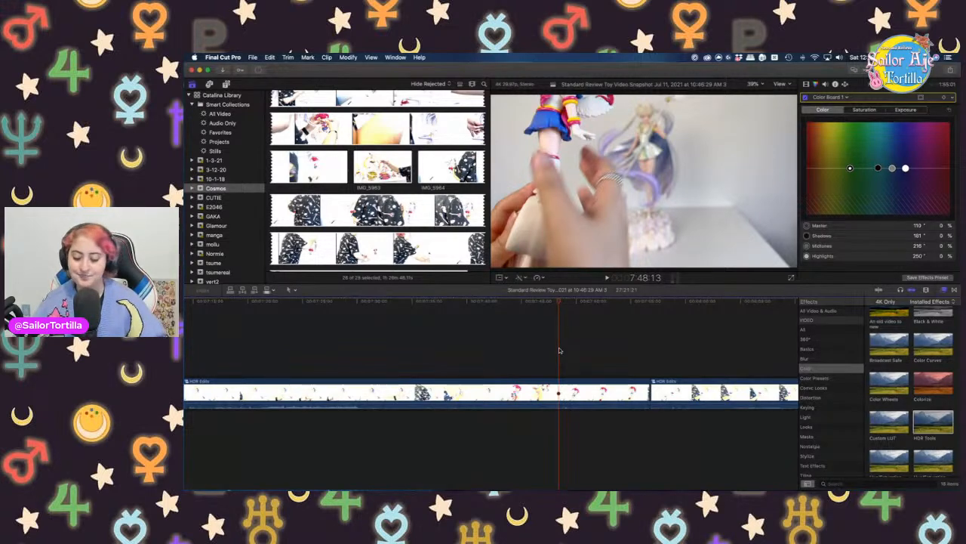
click(475, 343)
scroll(475, 344, left, 8)
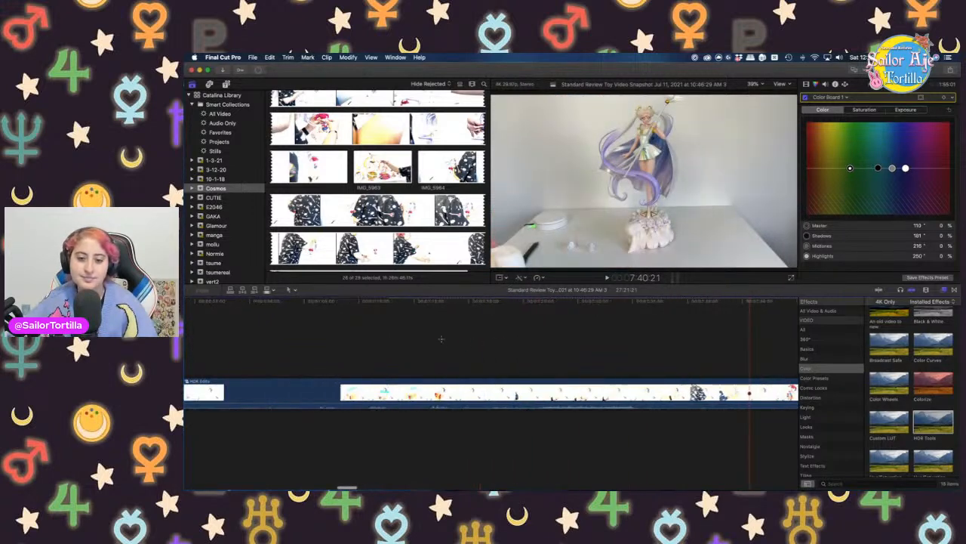
click(441, 340)
scroll(442, 340, left, 5)
click(435, 339)
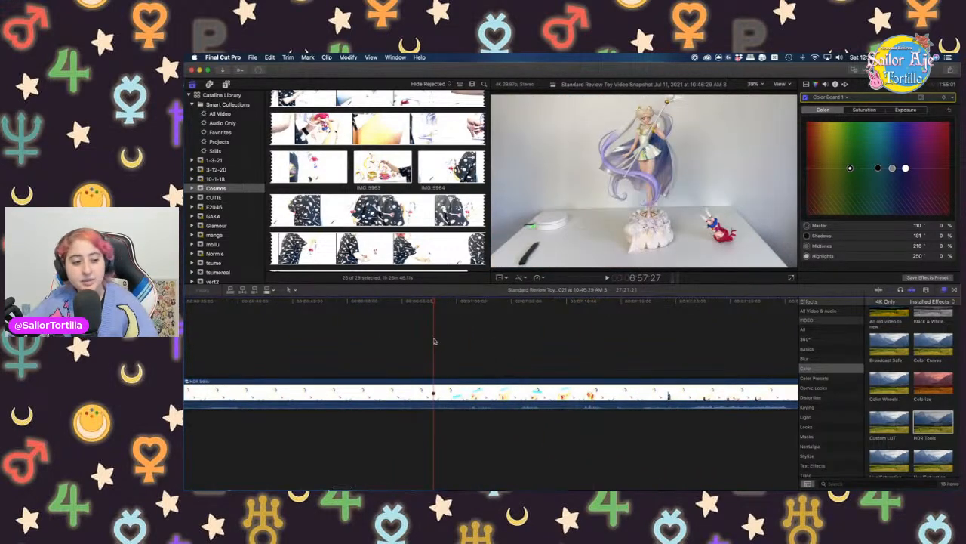
click(474, 349)
scroll(474, 349, right, 4)
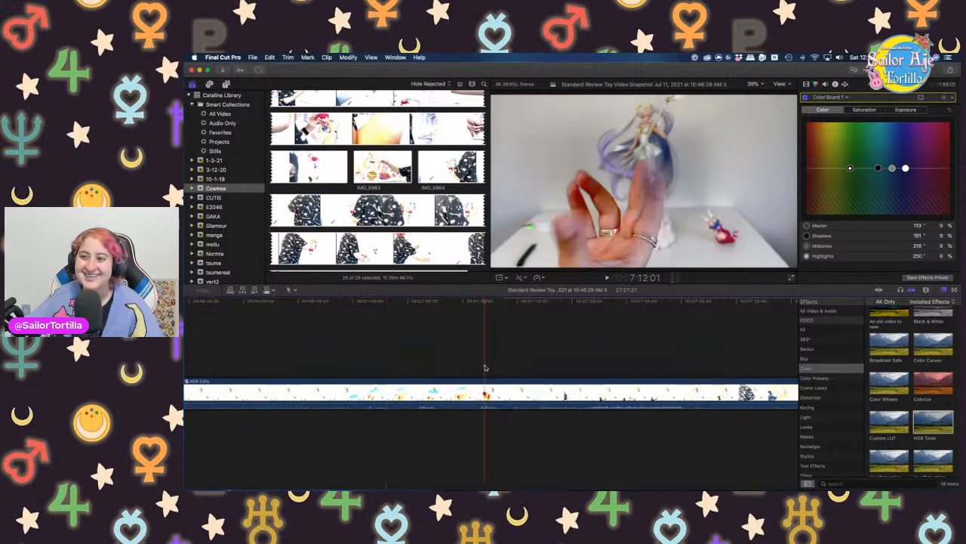
scroll(486, 367, right, 3)
scroll(486, 367, right, 6)
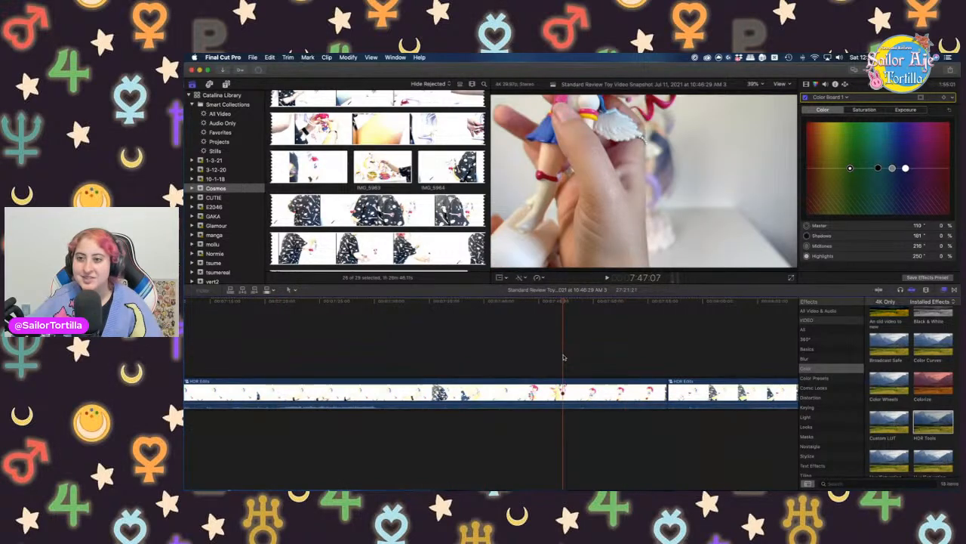
Play back the close-up of the red-haired figure held in the hand and split the clip at 7:47:02
key(space)
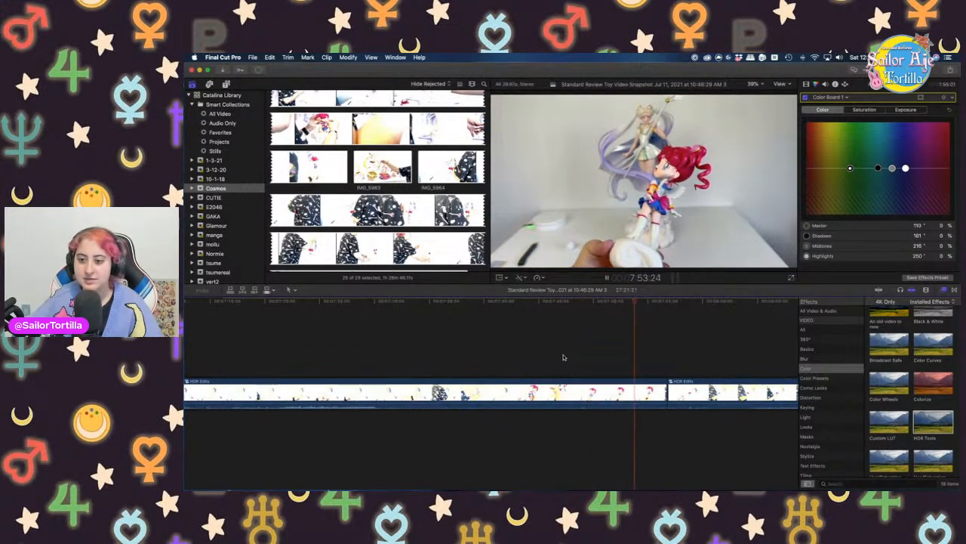
click(563, 357)
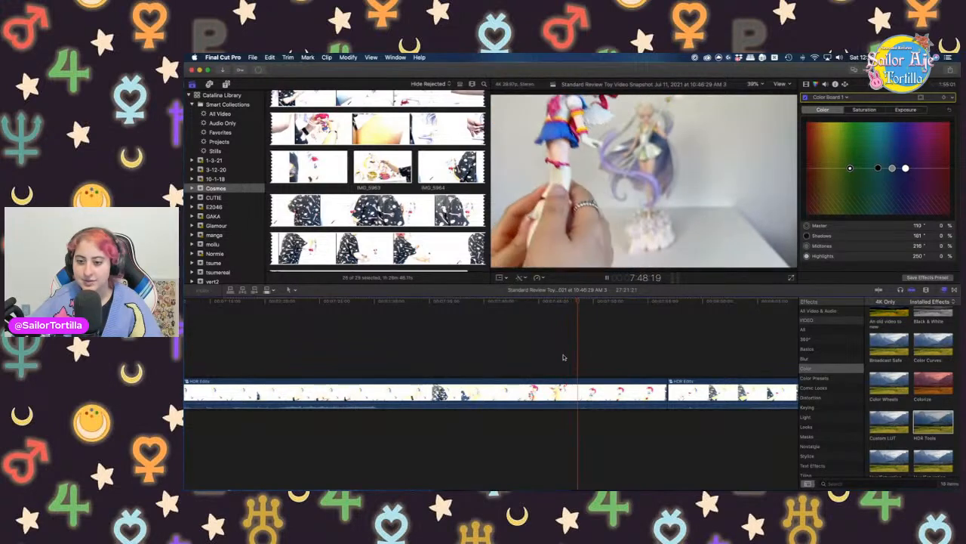
click(563, 358)
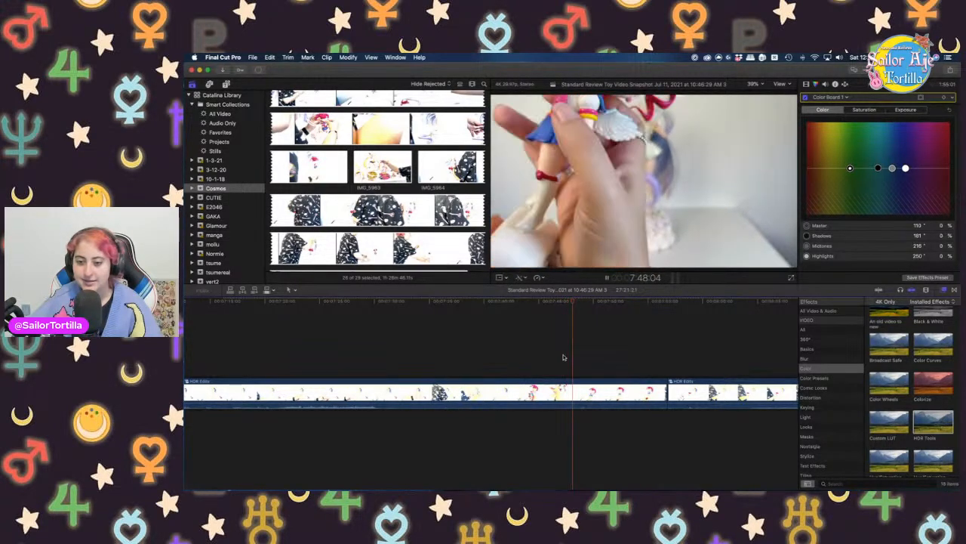
key(space)
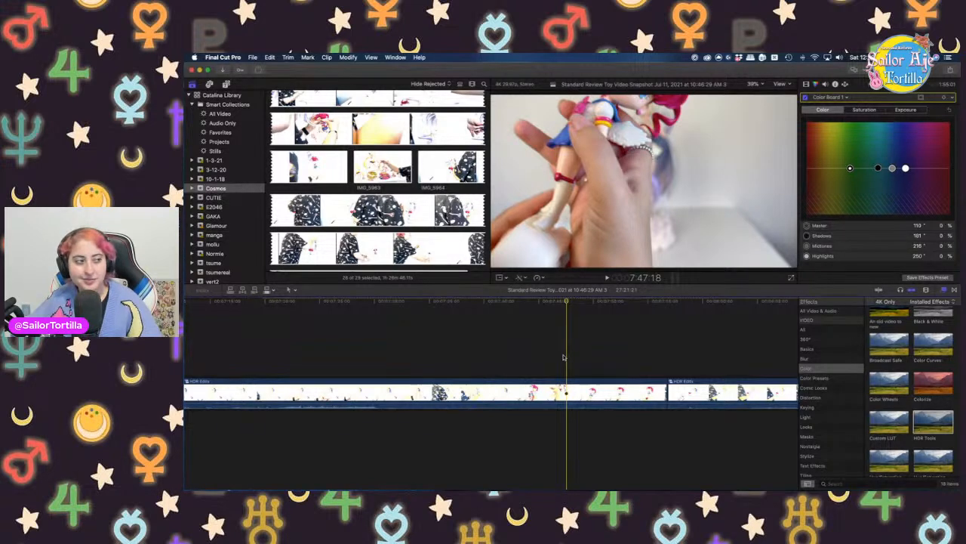
click(561, 358)
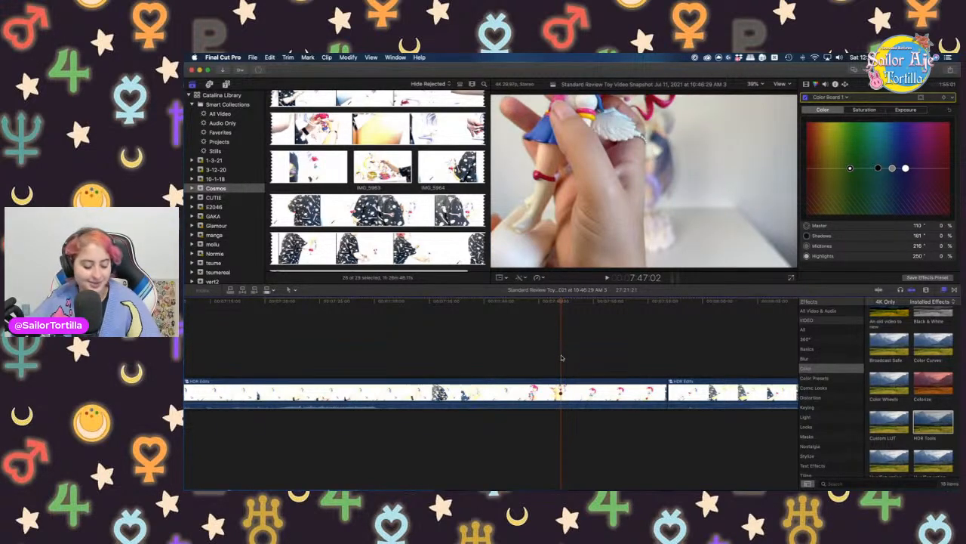
key(super+b)
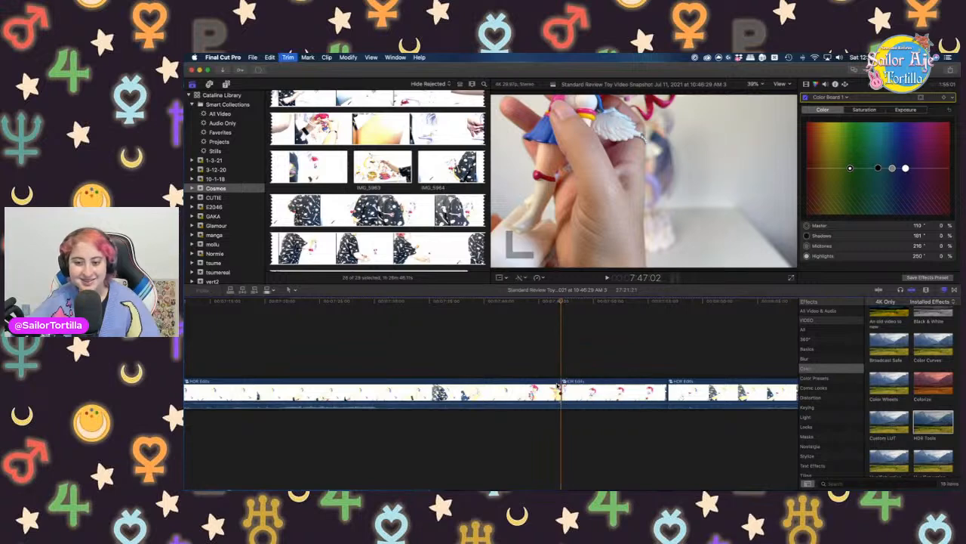
Split the clip again at 7:50:18 and delete the segment from there to the next cut
click(600, 367)
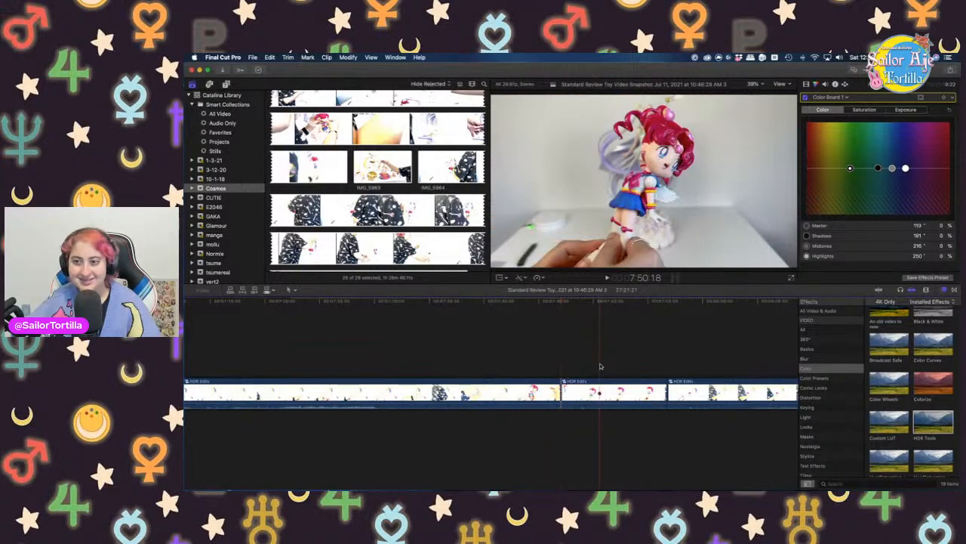
key(super+b)
click(613, 394)
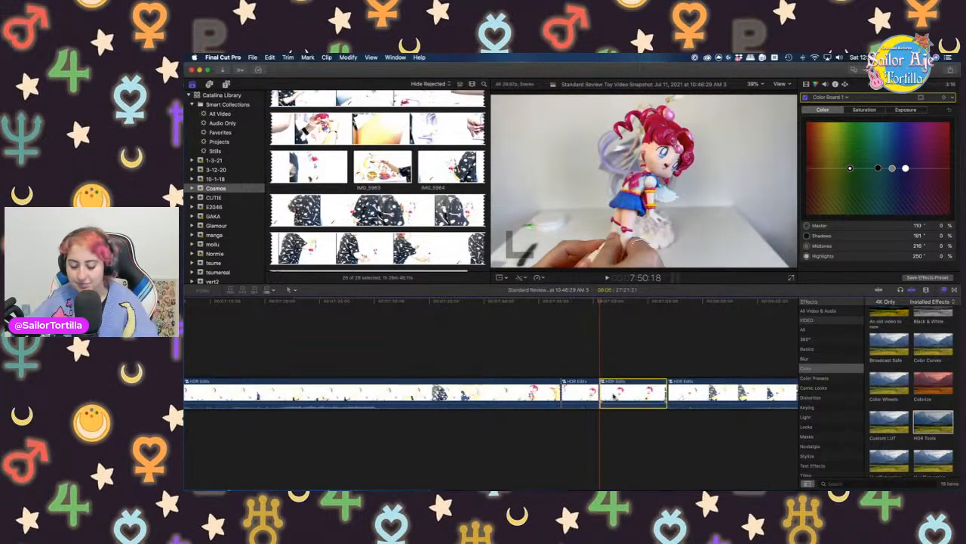
key(Delete)
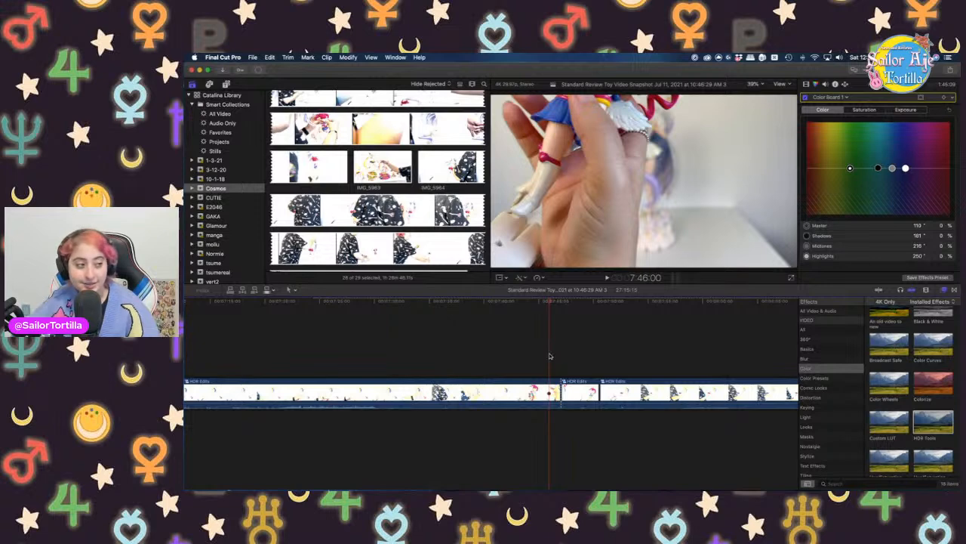
Play the earlier close-up of the large figure and split the clip at 6:14:06
scroll(550, 356, left, 5)
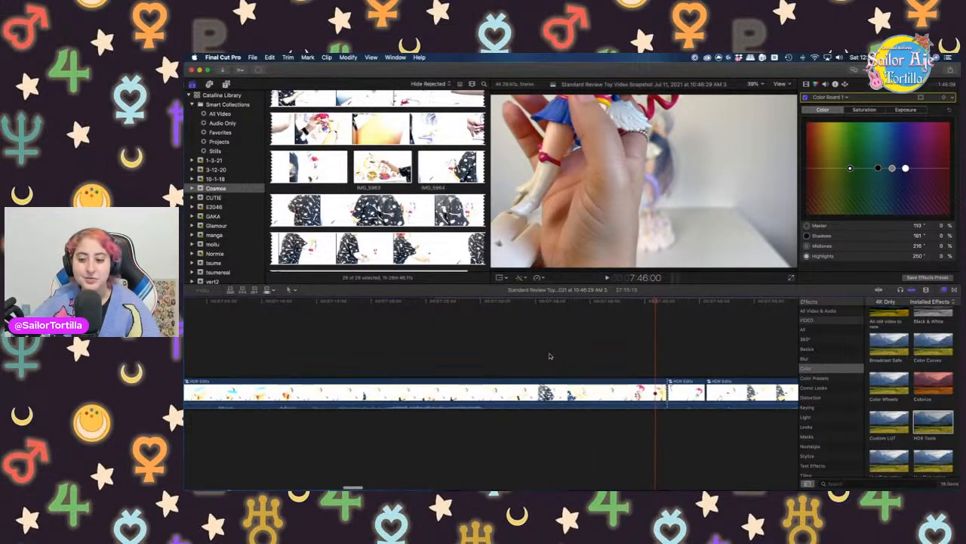
scroll(550, 356, left, 10)
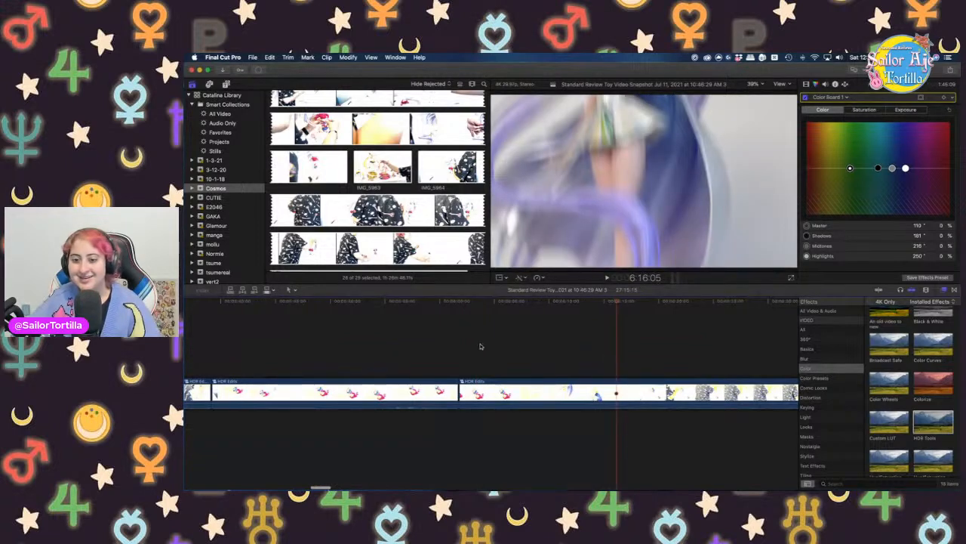
key(space)
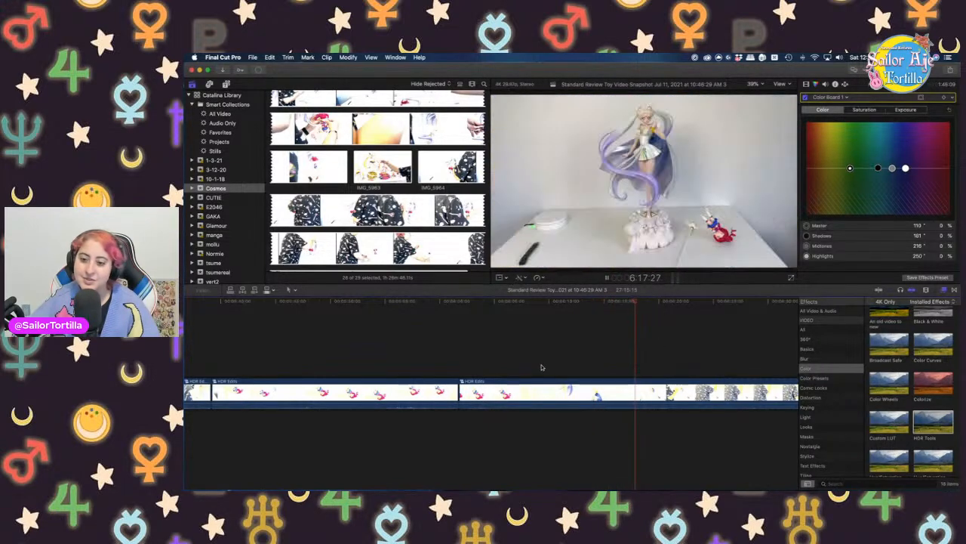
click(565, 359)
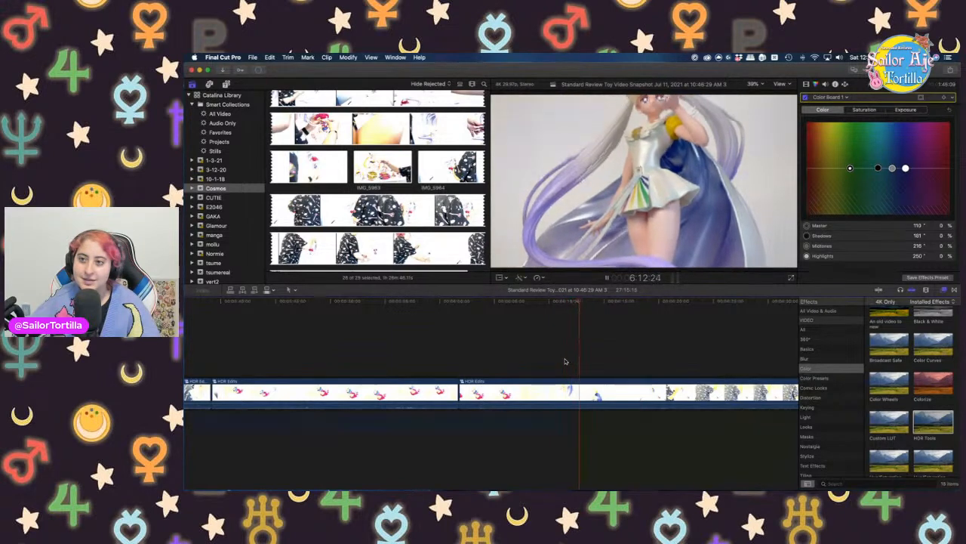
key(space)
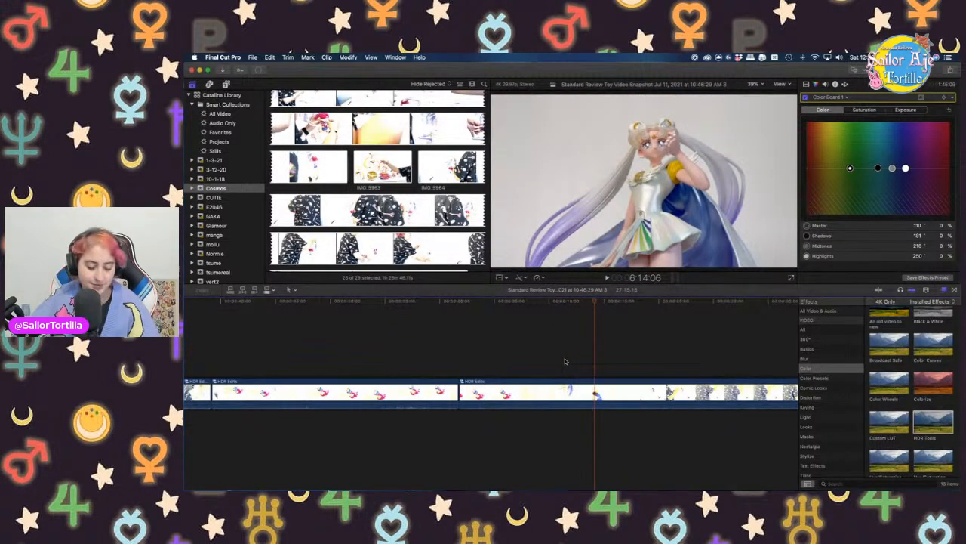
key(super+b)
Split the clip at 6:29:22, where the presenter blocks the figure, and delete the segment between 6:14:06 and that cut
scroll(637, 381, right, 5)
click(591, 349)
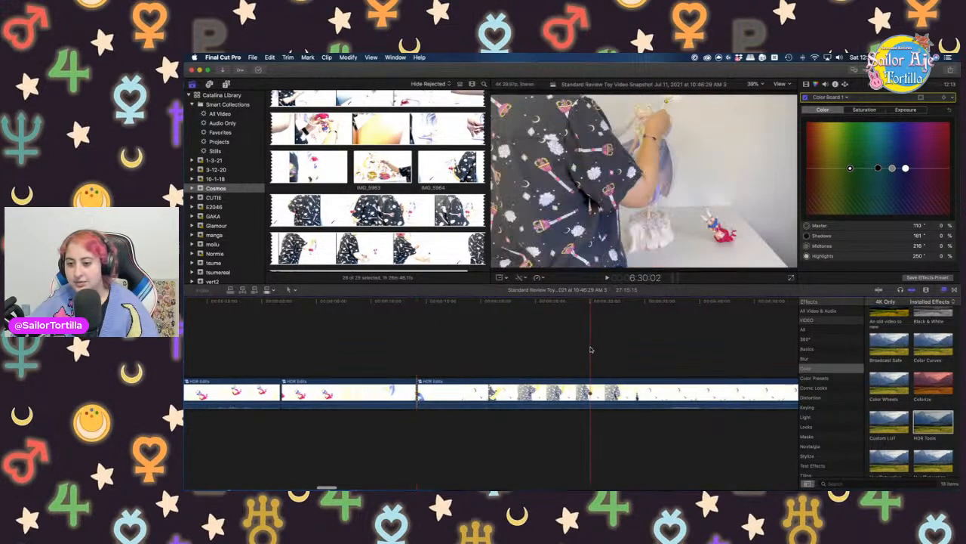
scroll(586, 335, right, 5)
click(583, 336)
key(super+6)
click(414, 342)
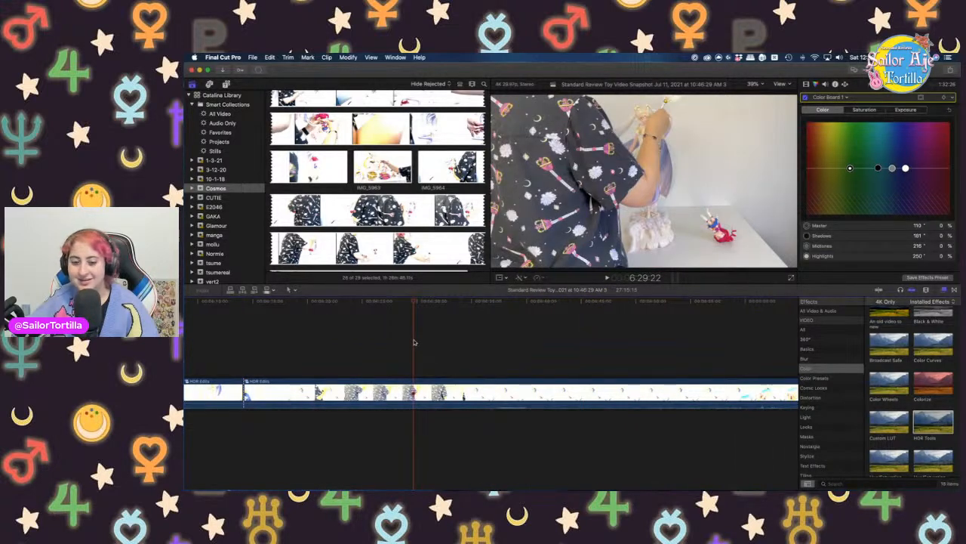
key(super+b)
click(372, 392)
key(Delete)
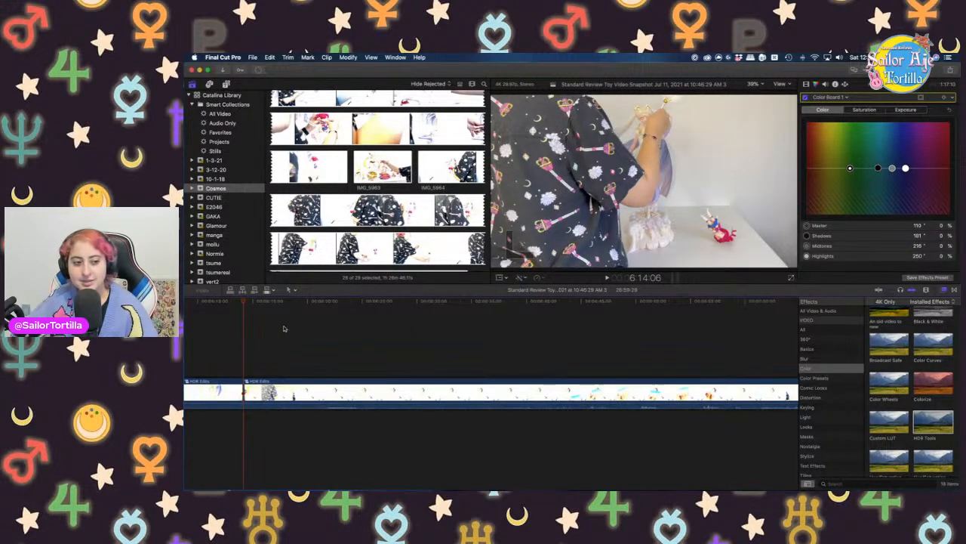
scroll(354, 369, left, 4)
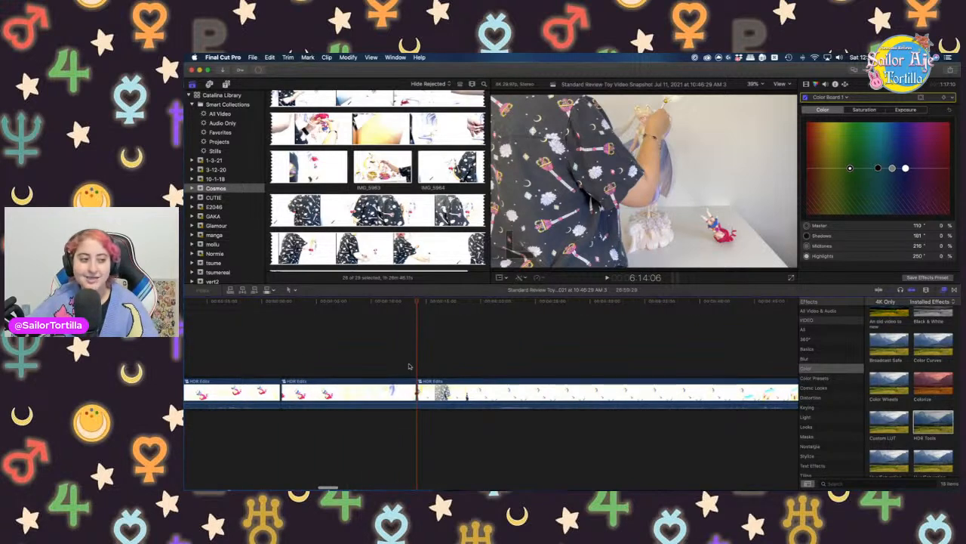
scroll(409, 366, right, 12)
scroll(409, 366, right, 8)
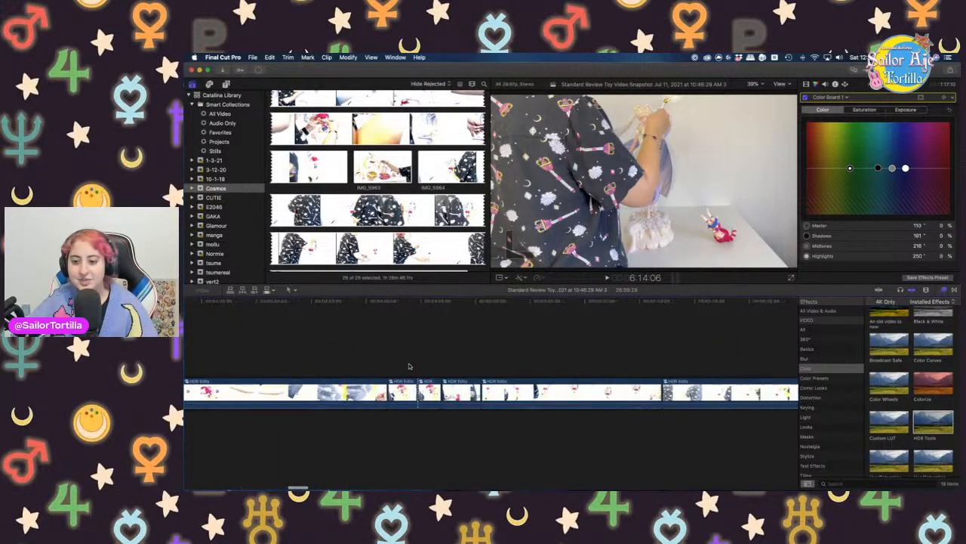
Review the close-ups of the large figure's base and the loose wing piece between about 9:49 and 10:10
scroll(409, 366, right, 5)
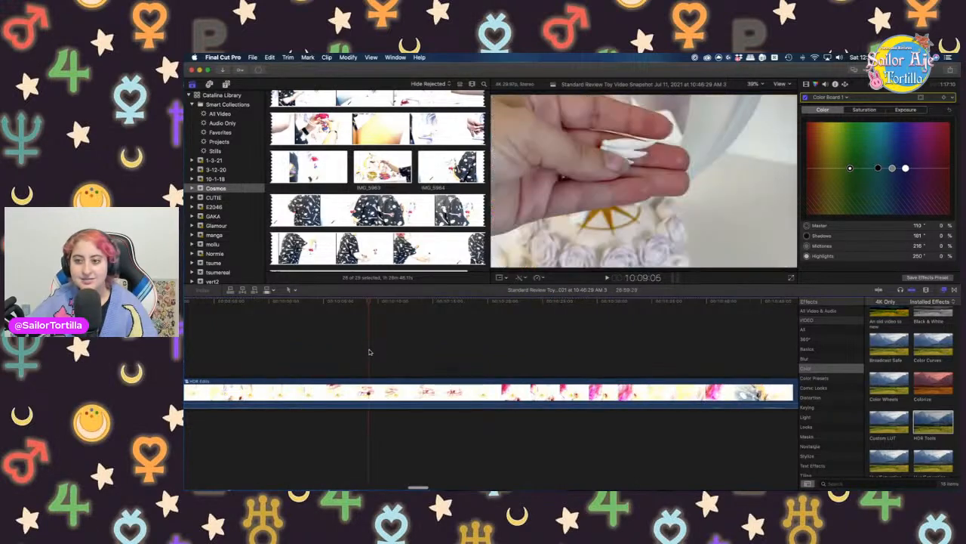
click(365, 363)
scroll(370, 364, left, 3)
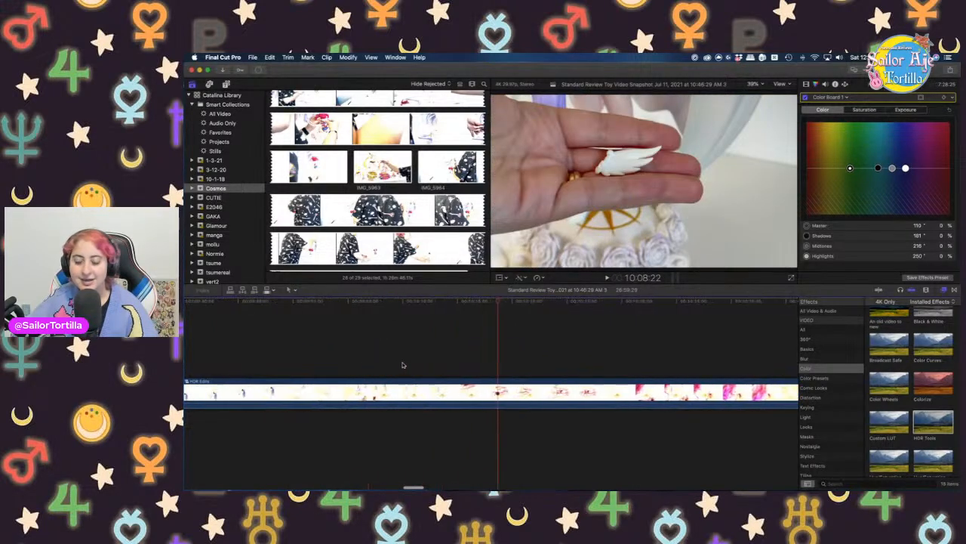
click(422, 363)
click(392, 355)
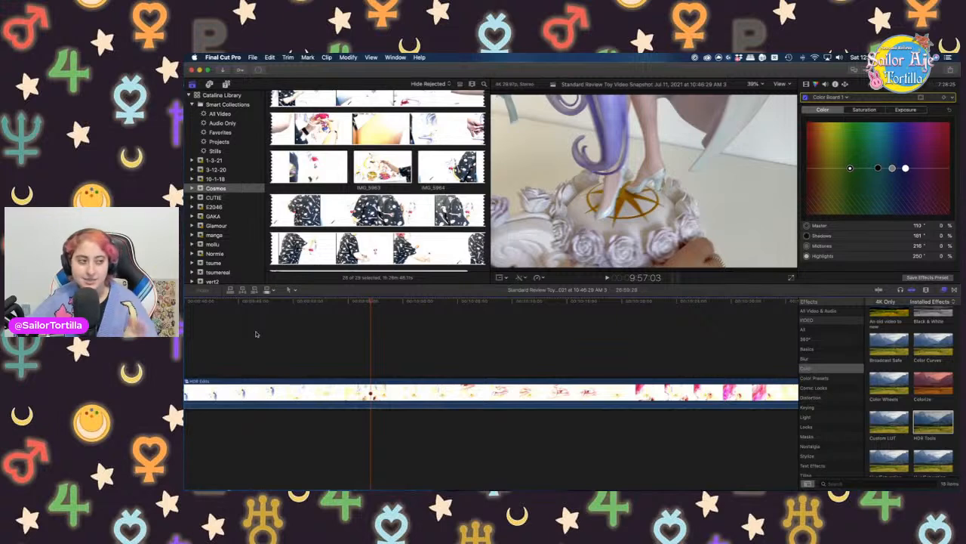
click(285, 335)
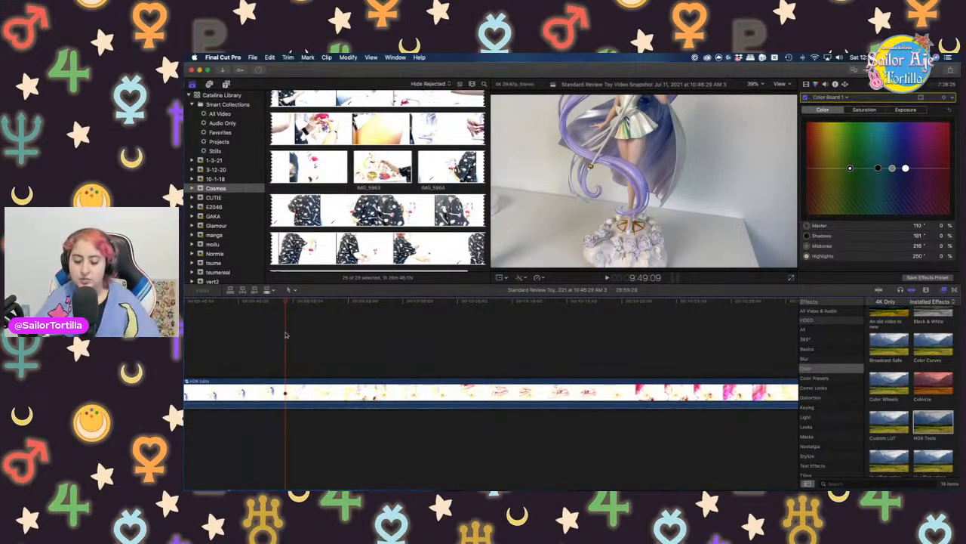
click(343, 337)
click(421, 352)
click(386, 347)
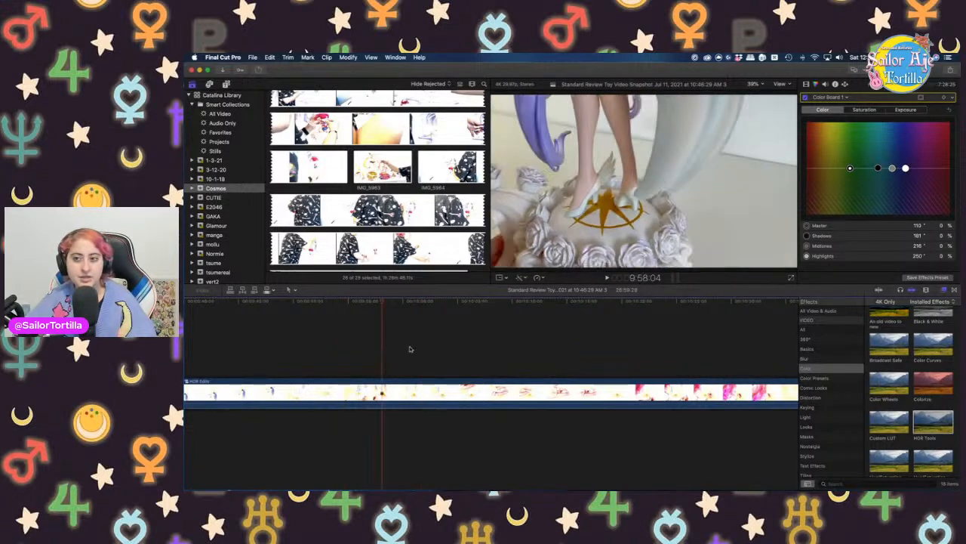
click(449, 346)
click(487, 348)
click(517, 349)
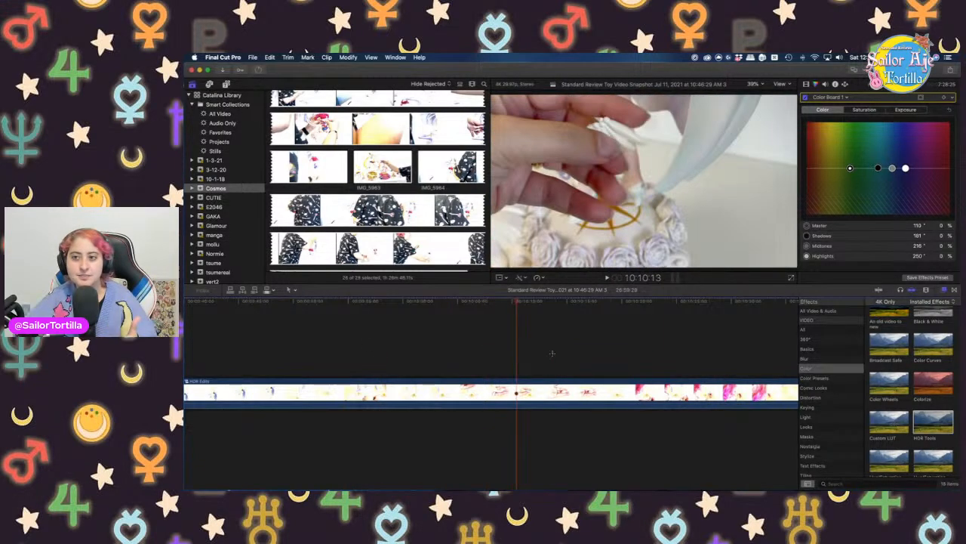
Skim the footage from about 10:10 to 10:46, including where the presenter's pink hair blocks the figure's base
click(555, 353)
click(575, 354)
click(617, 351)
click(637, 352)
click(669, 355)
click(563, 354)
scroll(594, 355, right, 5)
click(608, 355)
scroll(608, 355, right, 2)
click(613, 355)
click(659, 358)
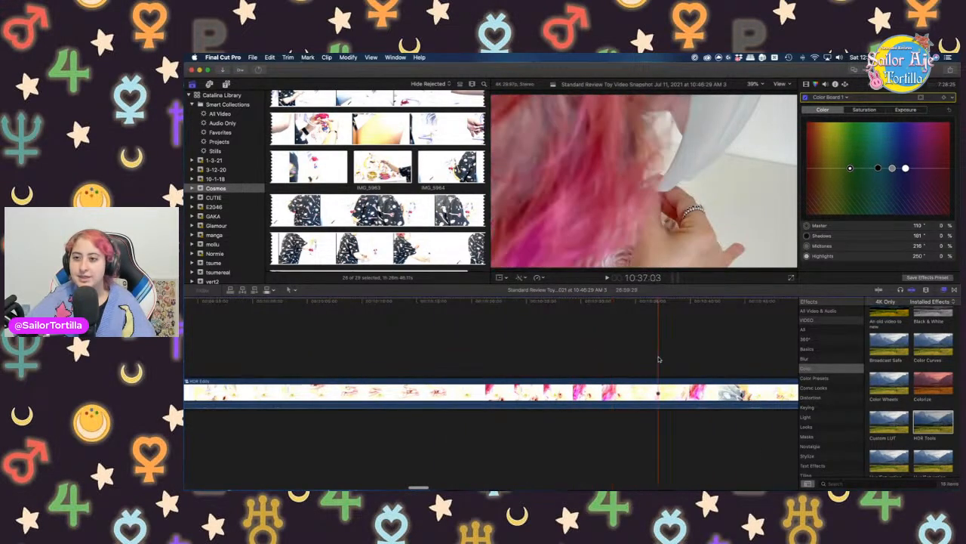
scroll(660, 359, right, 4)
click(701, 363)
scroll(701, 364, right, 3)
scroll(700, 364, right, 3)
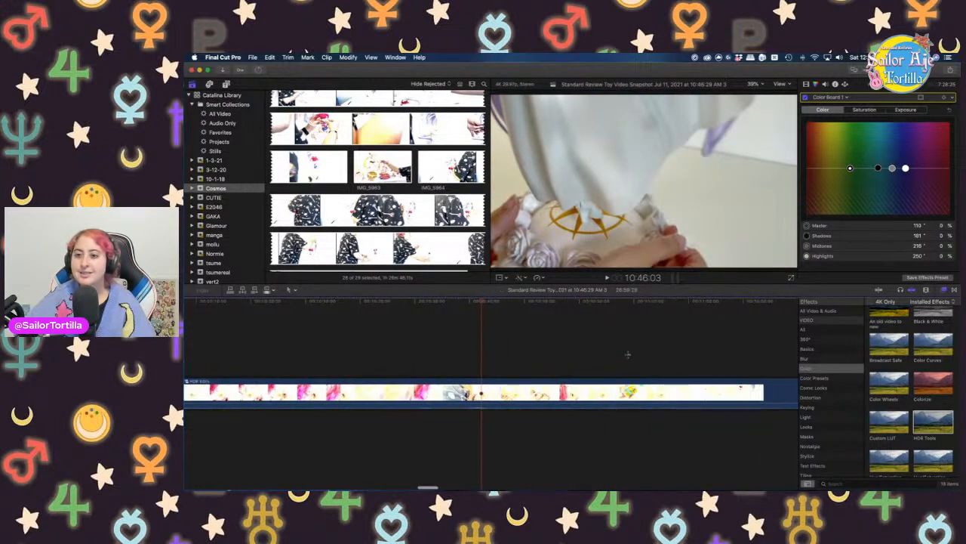
Skim the footage from the glue bottle close-up at 10:59:14 through the shots of the repaired figure to 11:49:05
click(628, 356)
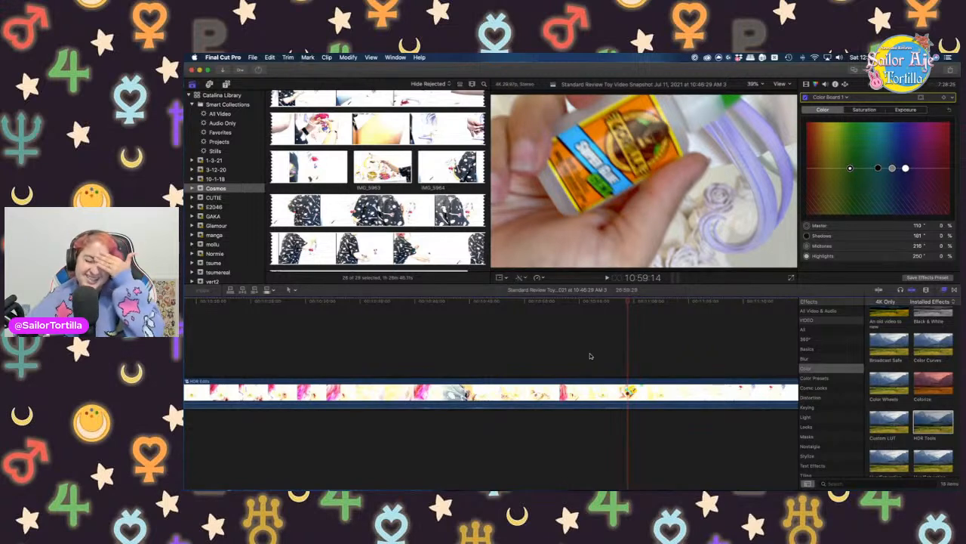
click(662, 357)
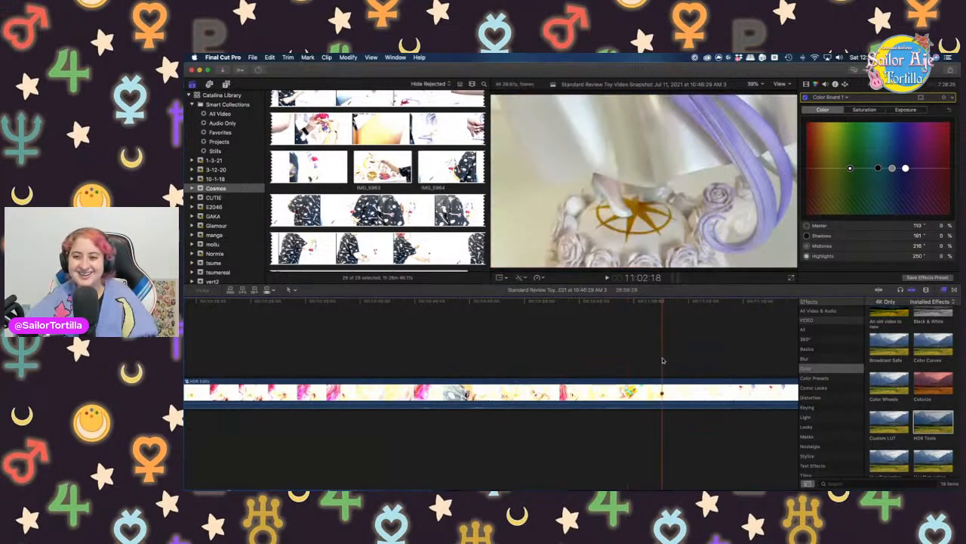
scroll(662, 357, right, 3)
click(662, 357)
scroll(688, 362, right, 2)
scroll(688, 361, right, 2)
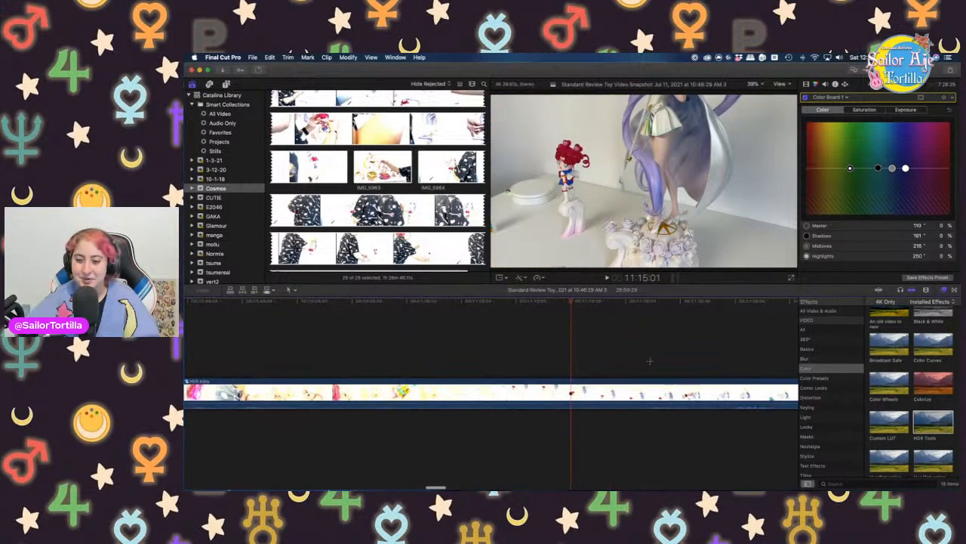
click(649, 363)
scroll(649, 363, right, 3)
click(649, 364)
scroll(651, 363, right, 3)
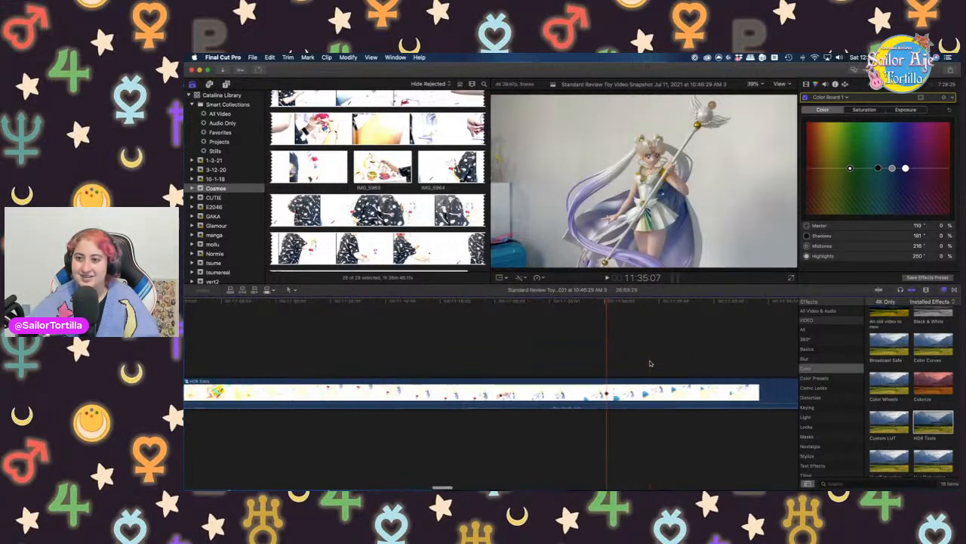
click(651, 364)
click(708, 367)
click(740, 369)
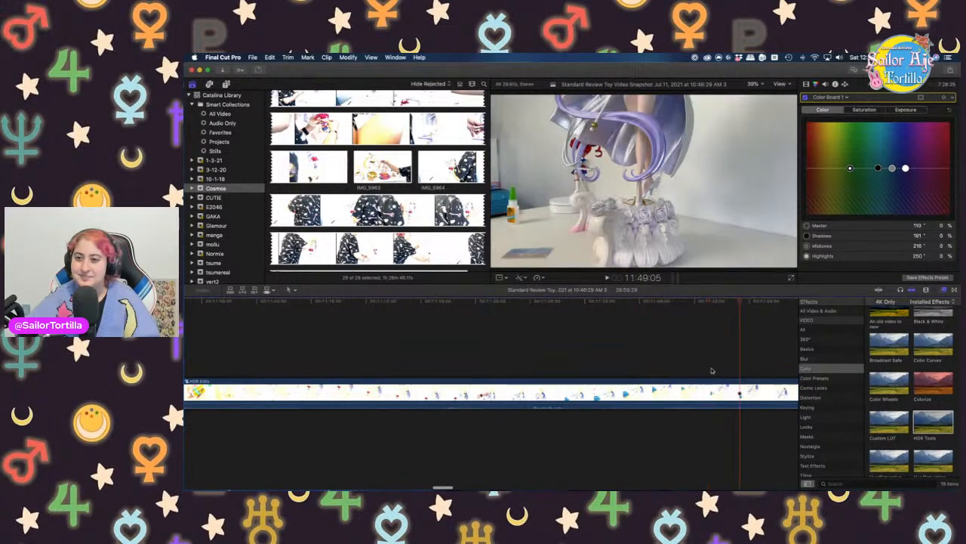
Return to the start of the shot showing both figures and split the clip at 11:13:10
click(532, 365)
click(476, 358)
click(412, 356)
click(380, 355)
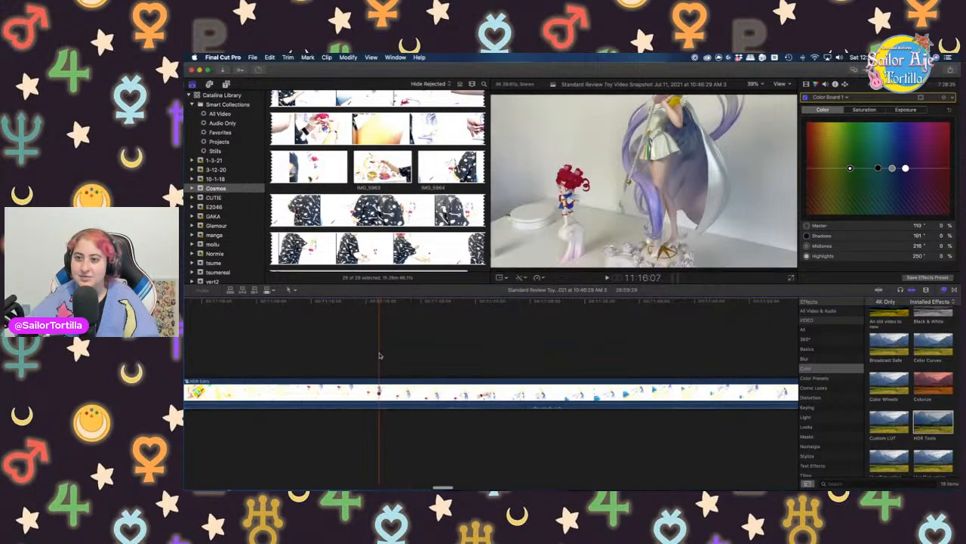
click(348, 351)
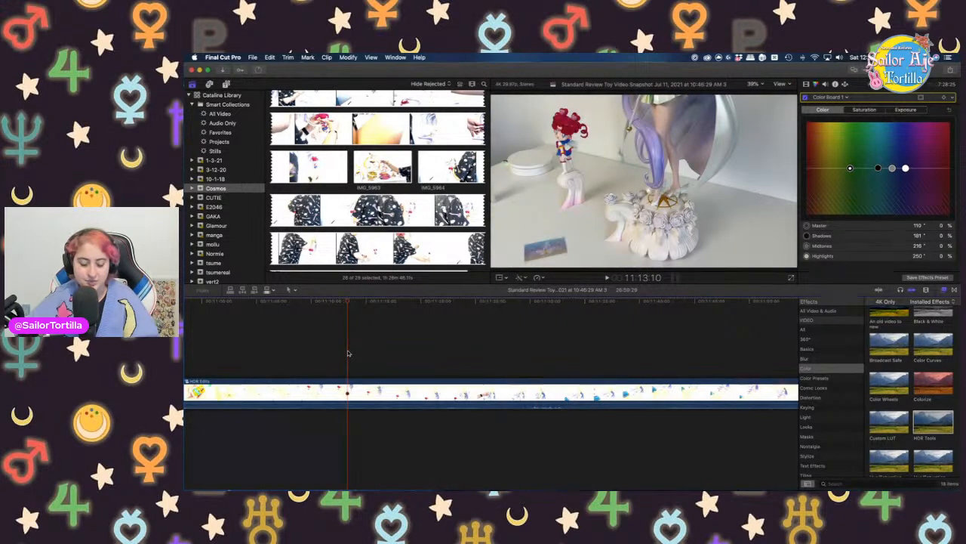
key(super+b)
Play the glue bottle close-up and split the clip right after the bottle has been shown
scroll(348, 353, left, 5)
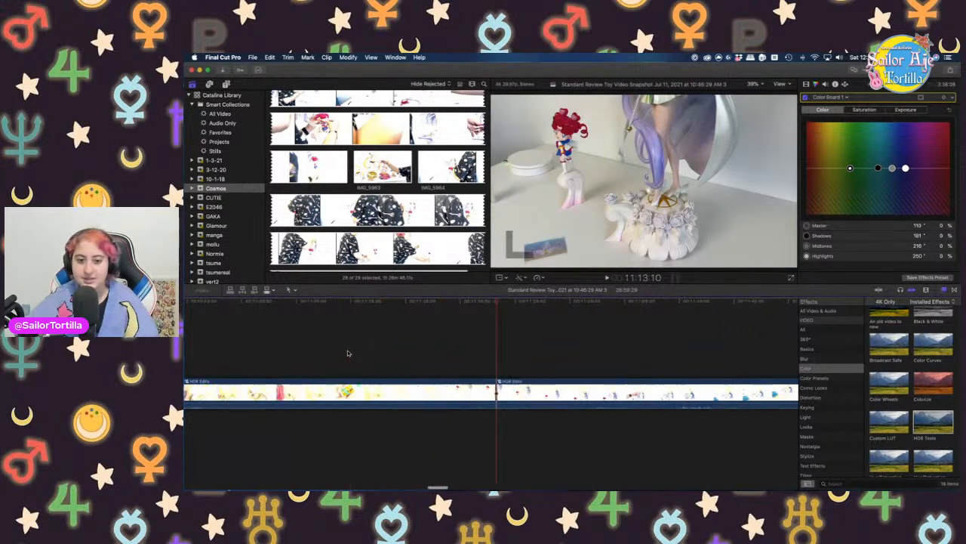
click(462, 361)
key(space)
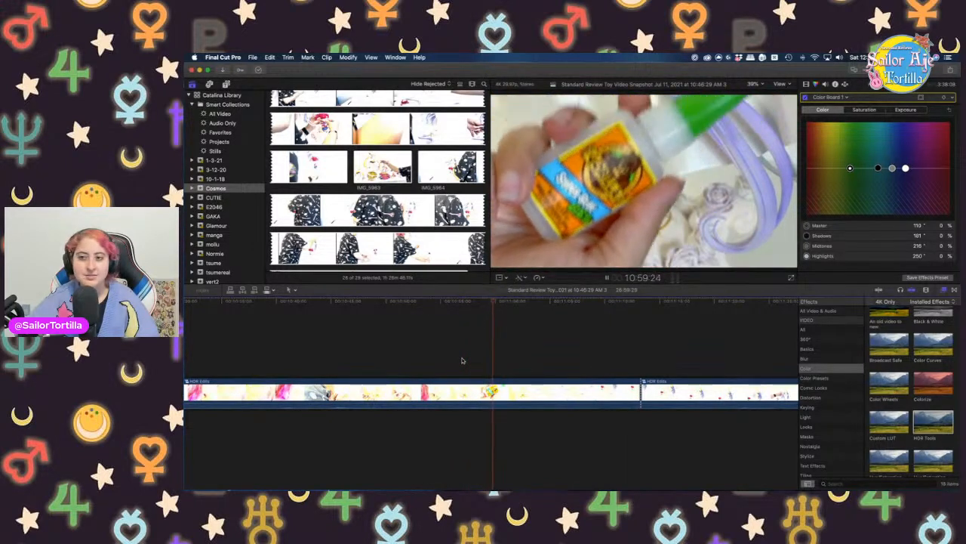
key(space)
key(super+b)
Split the clip at 10:58:02, just before the glue bottle, and delete the segment between the bottle shot and the 11:13:10 cut
click(474, 363)
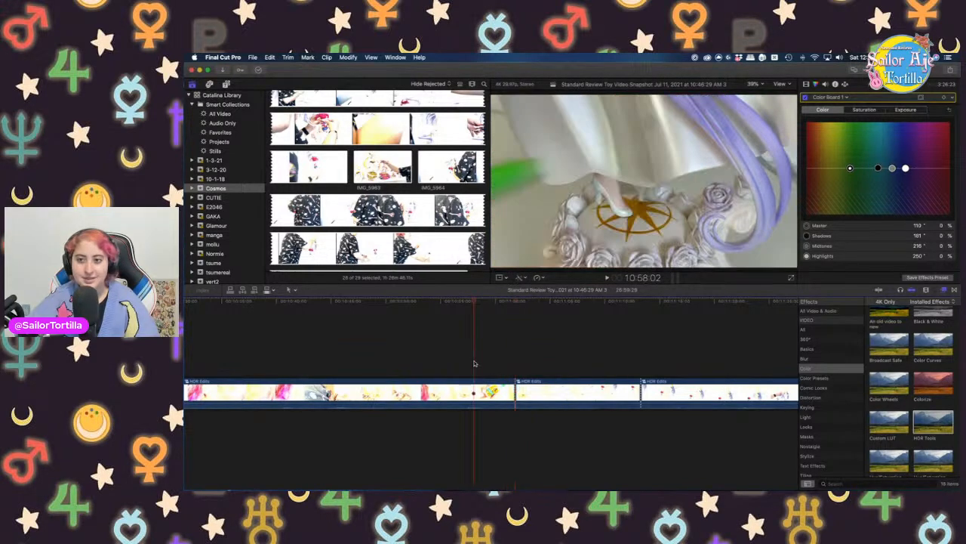
key(super+b)
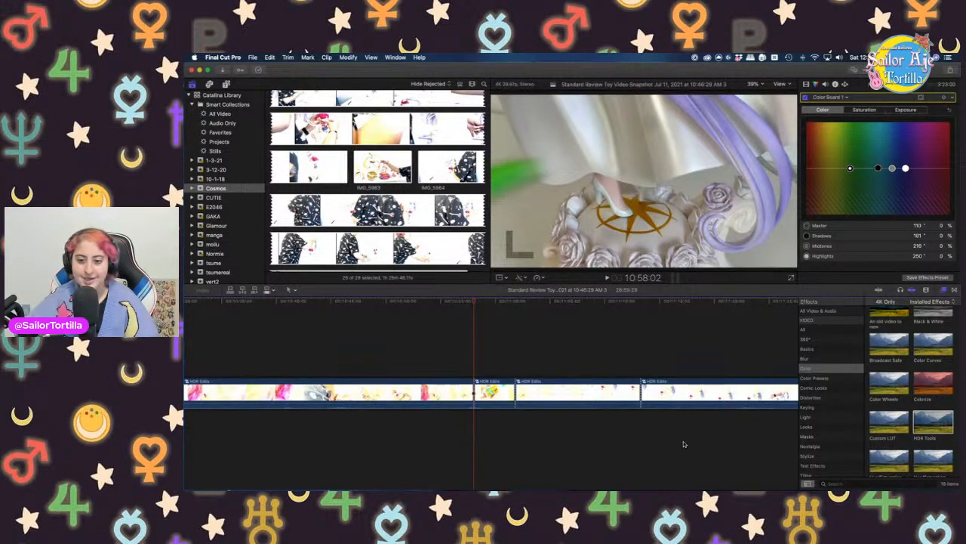
click(608, 395)
key(Delete)
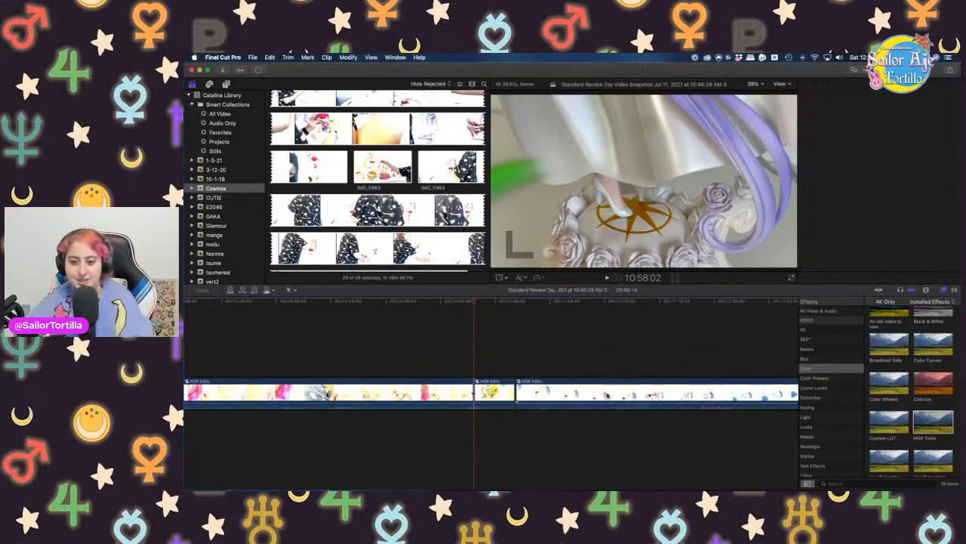
Review the footage before the glue bottle shot, back to the close-up of the wing piece held in the hand
scroll(431, 340, left, 5)
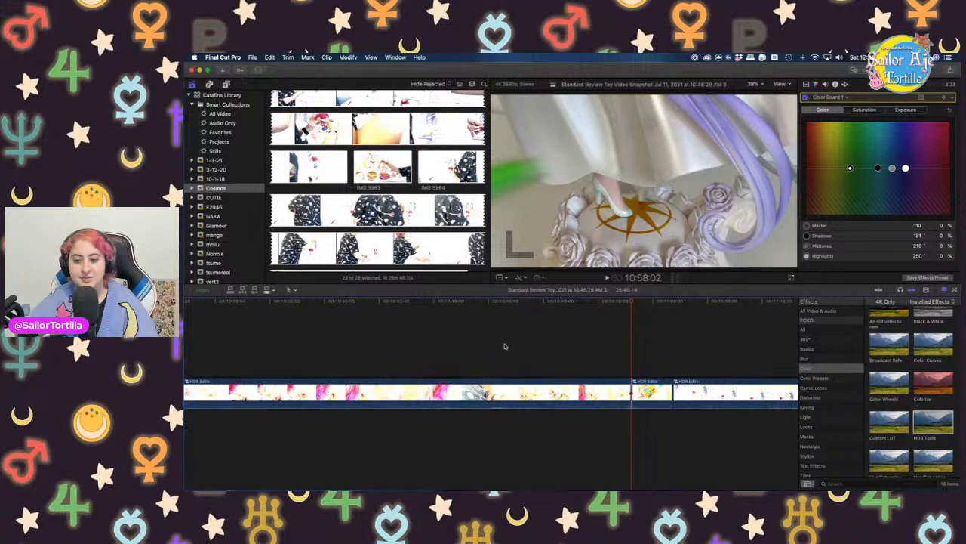
click(506, 347)
click(572, 358)
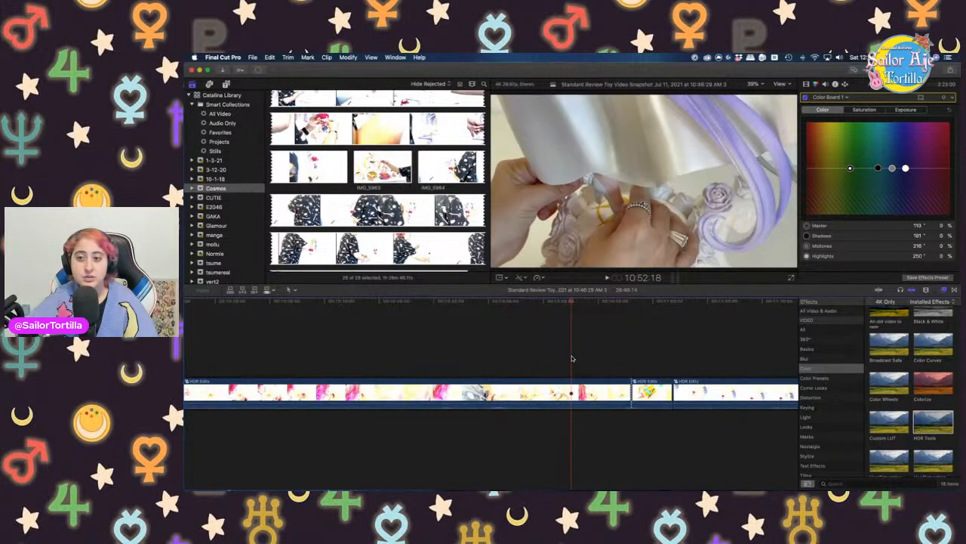
scroll(572, 358, left, 5)
click(324, 335)
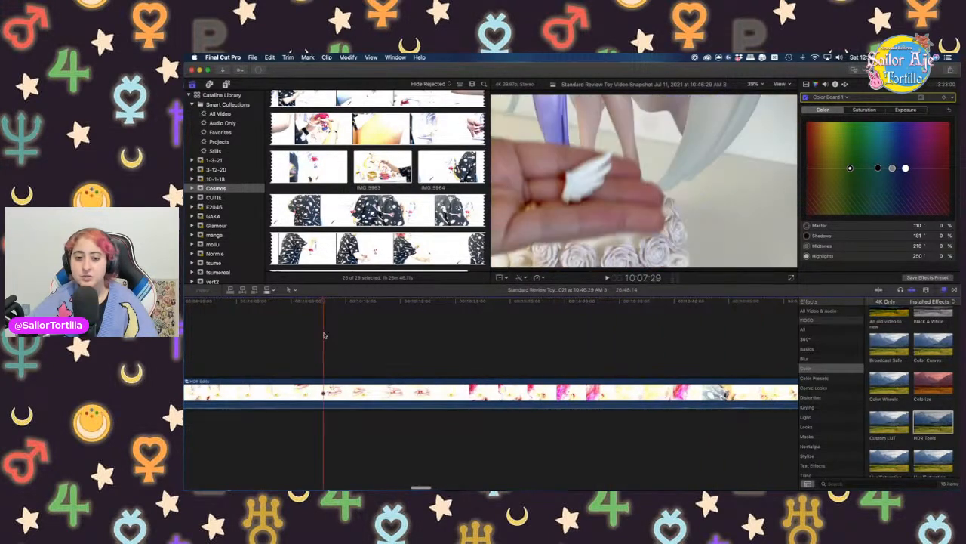
scroll(377, 344, left, 3)
click(501, 364)
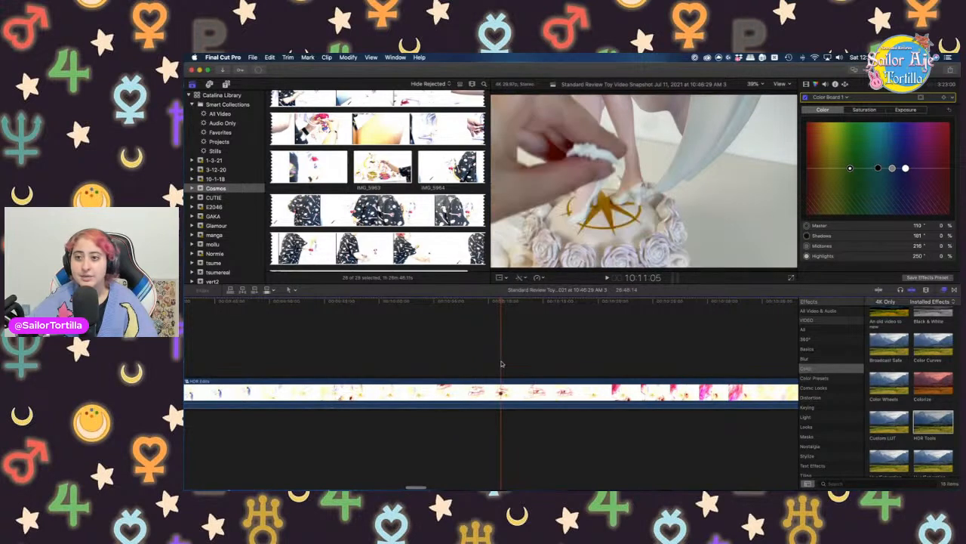
click(540, 368)
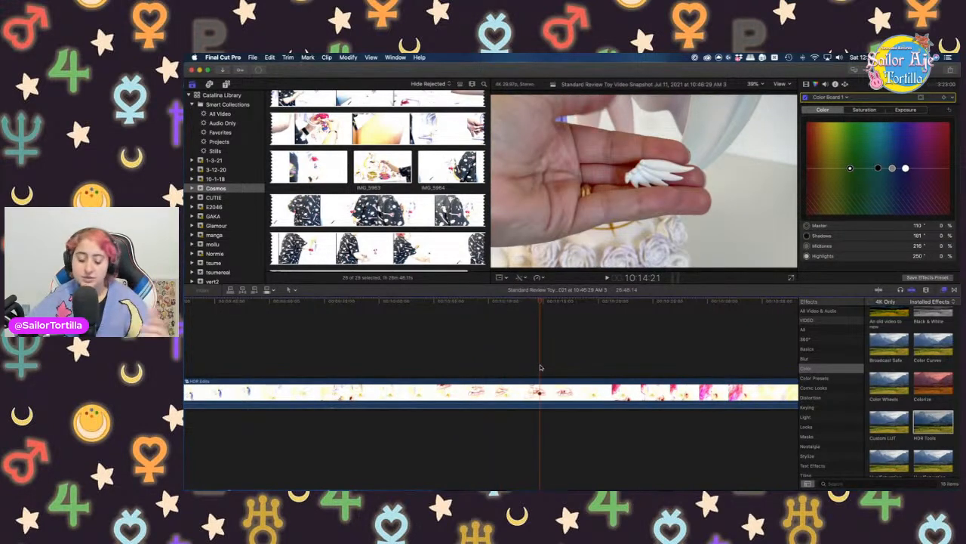
Split the clip just after the wing piece close-up and delete the segment from there to the glue bottle shot
click(557, 372)
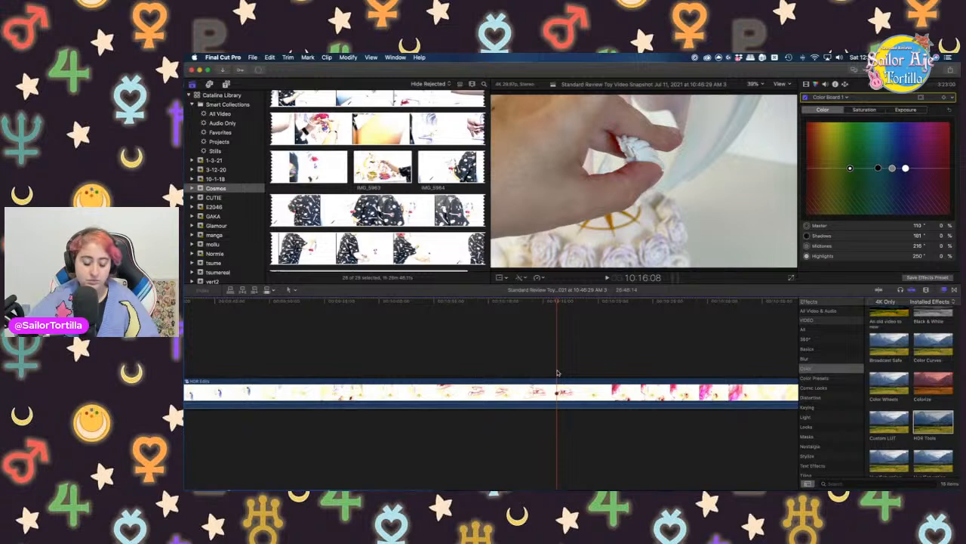
click(568, 373)
key(super+b)
click(591, 393)
key(Delete)
Play the lead-in to the wing piece close-up and split the clip at 10:06:04, before the hand enters
click(496, 357)
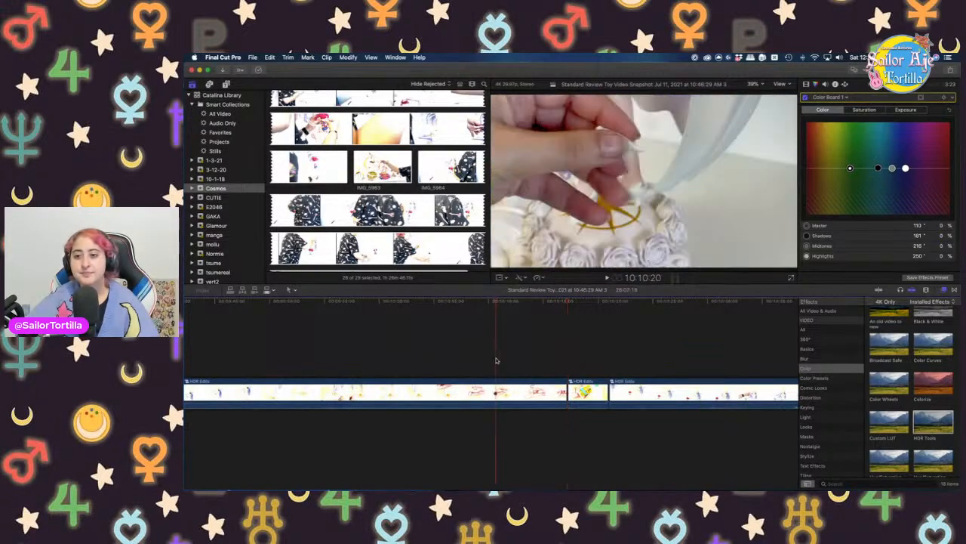
click(442, 347)
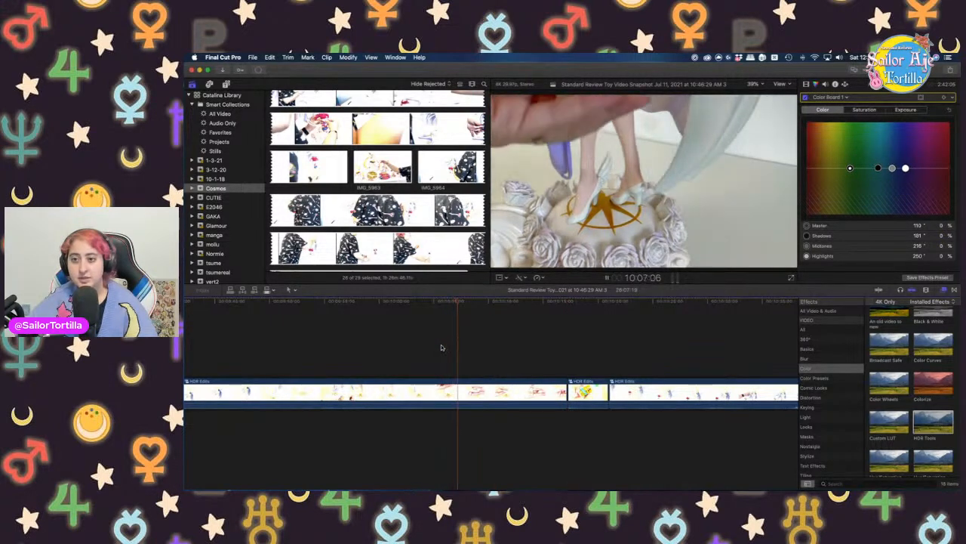
key(space)
click(446, 348)
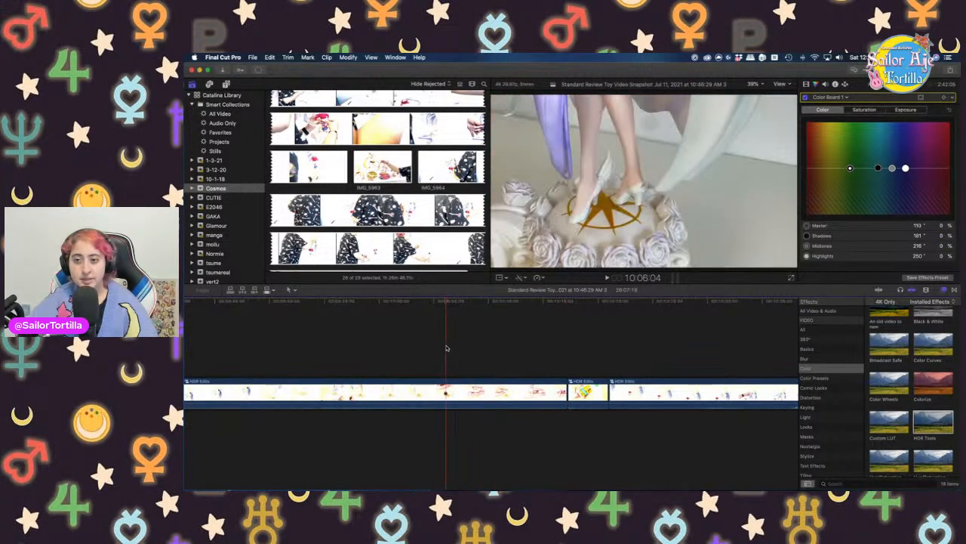
Review the footage before the 10:06:04 cut, from the arm working beside the figures to the close-up pans of the tall figure
scroll(411, 341, left, 5)
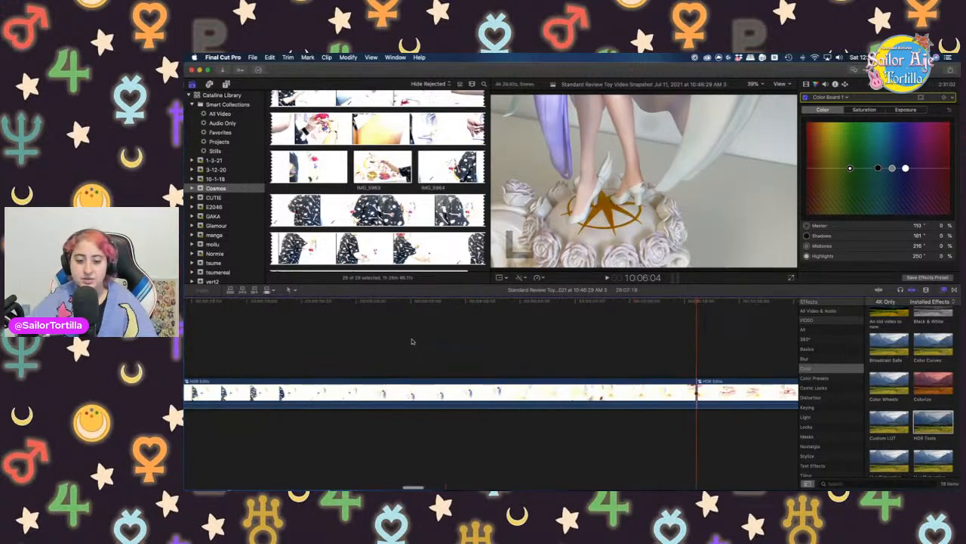
click(251, 319)
click(416, 345)
click(520, 354)
click(298, 361)
scroll(318, 361, left, 1)
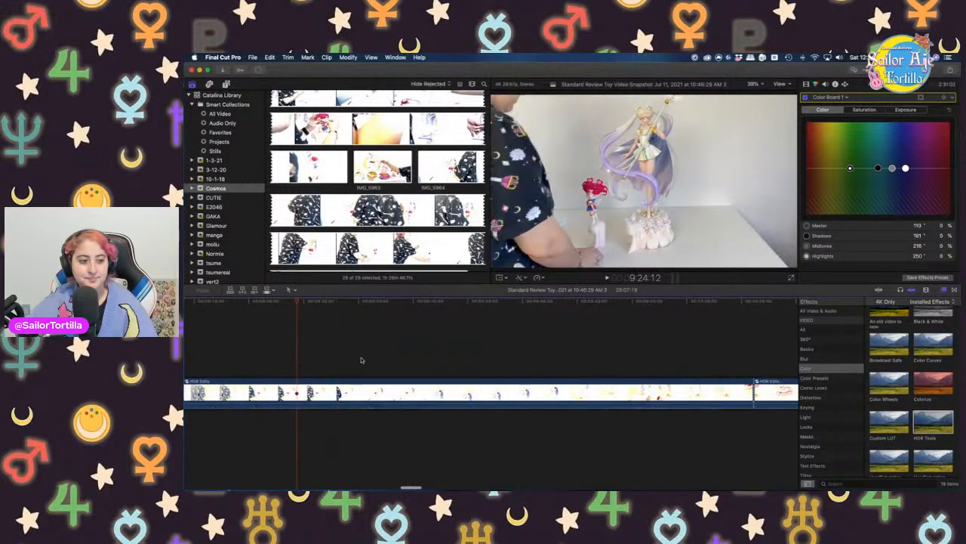
click(395, 358)
click(363, 357)
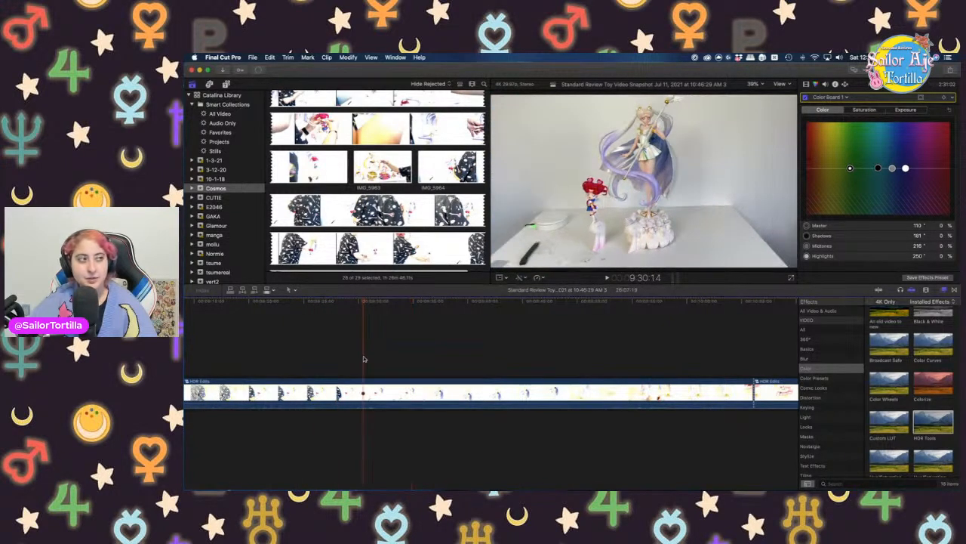
click(400, 364)
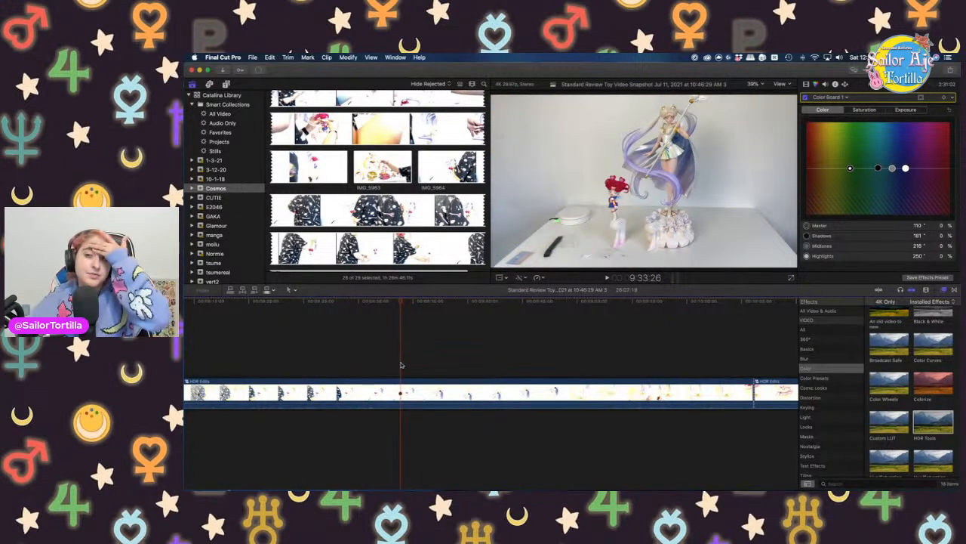
click(354, 357)
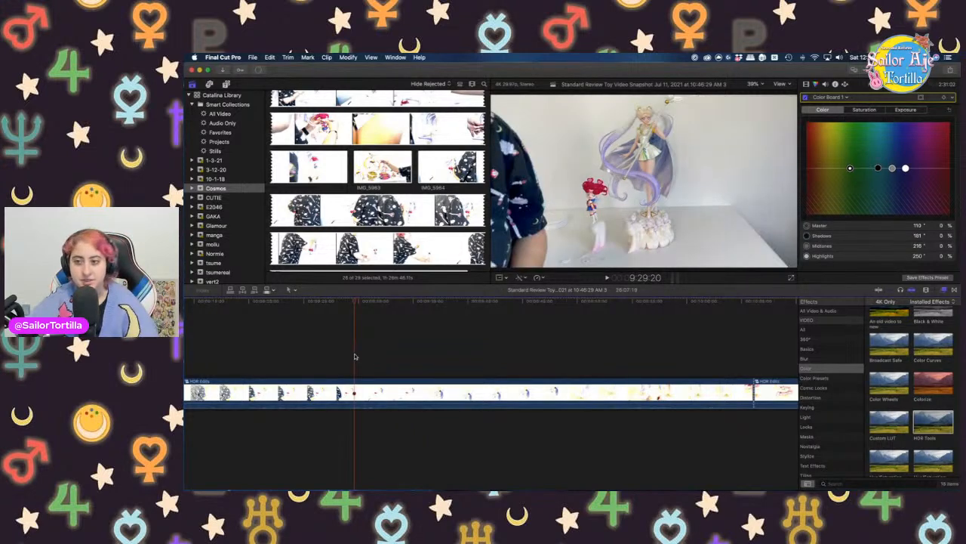
click(338, 354)
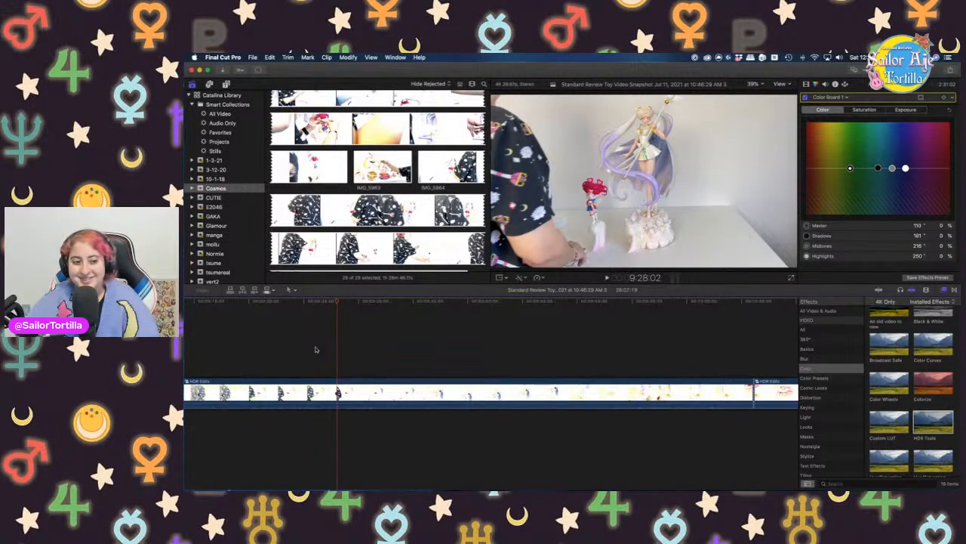
click(314, 349)
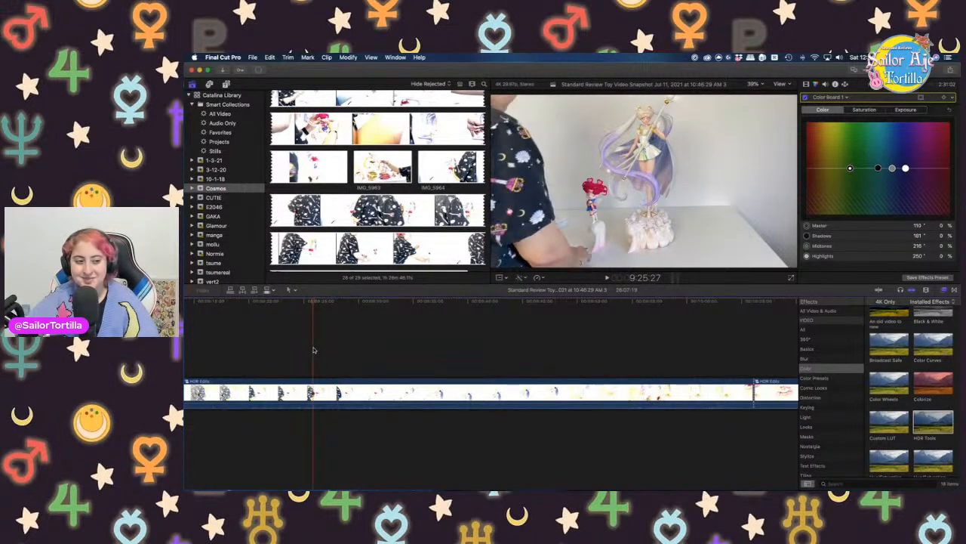
click(390, 353)
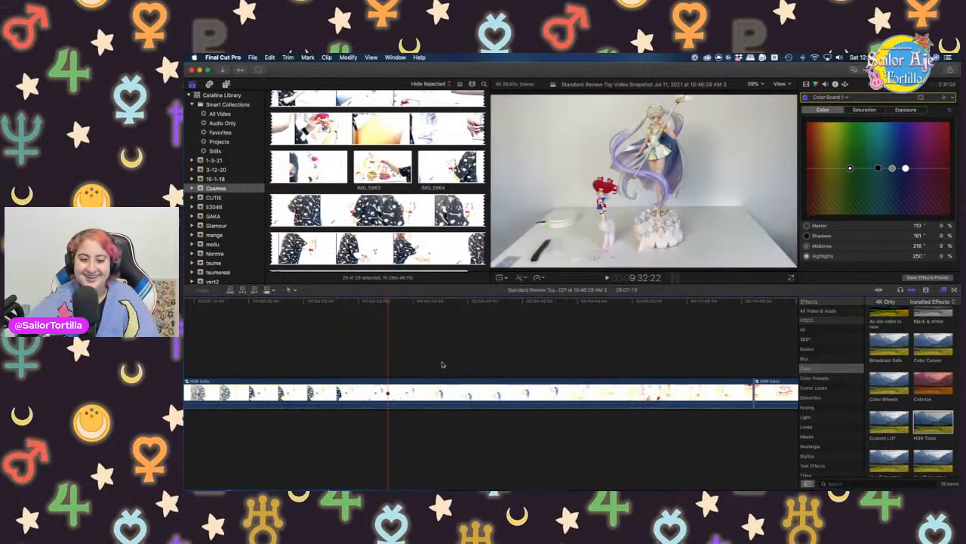
click(444, 364)
click(537, 369)
click(576, 371)
click(479, 352)
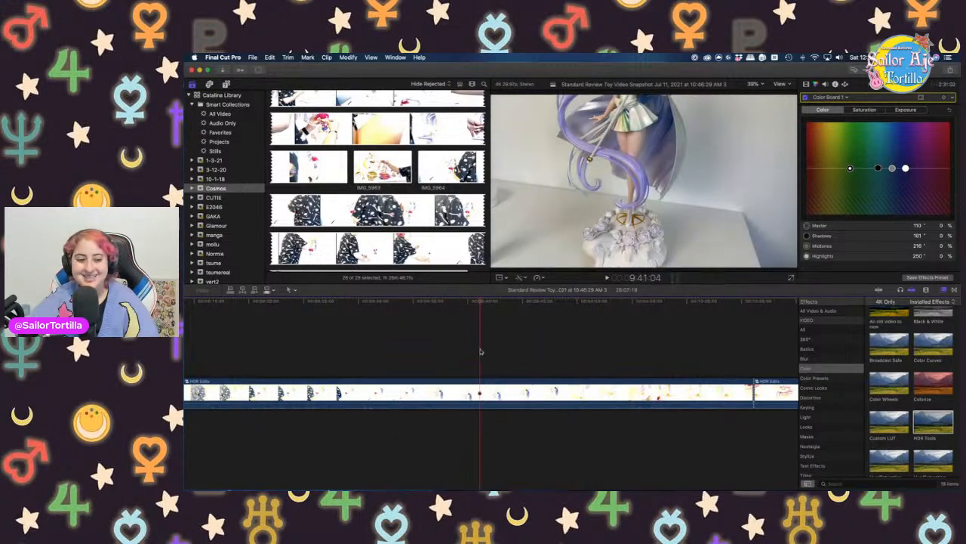
click(534, 356)
scroll(577, 350, right, 5)
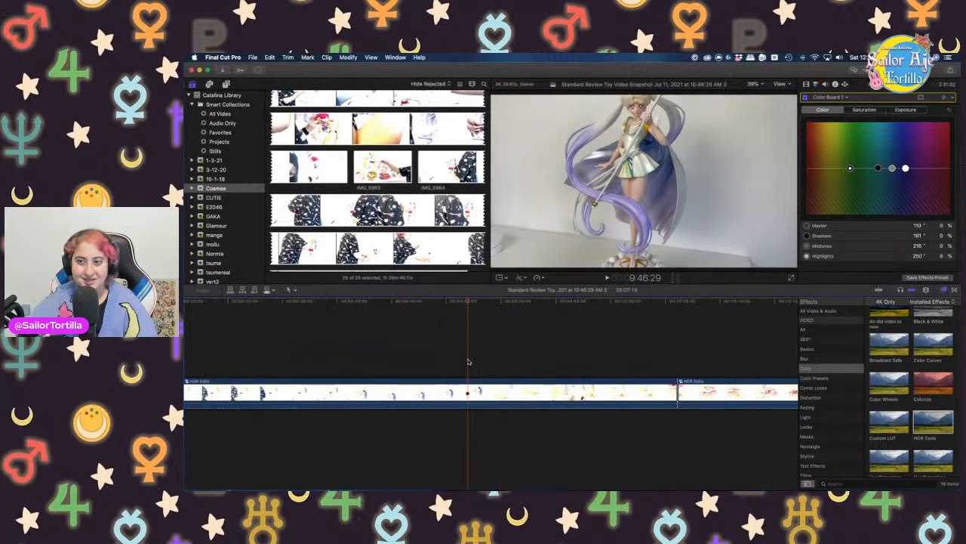
Play the close-up pan of the tall figure and split the clip at 9:42:11, with her raised staff in view
key(space)
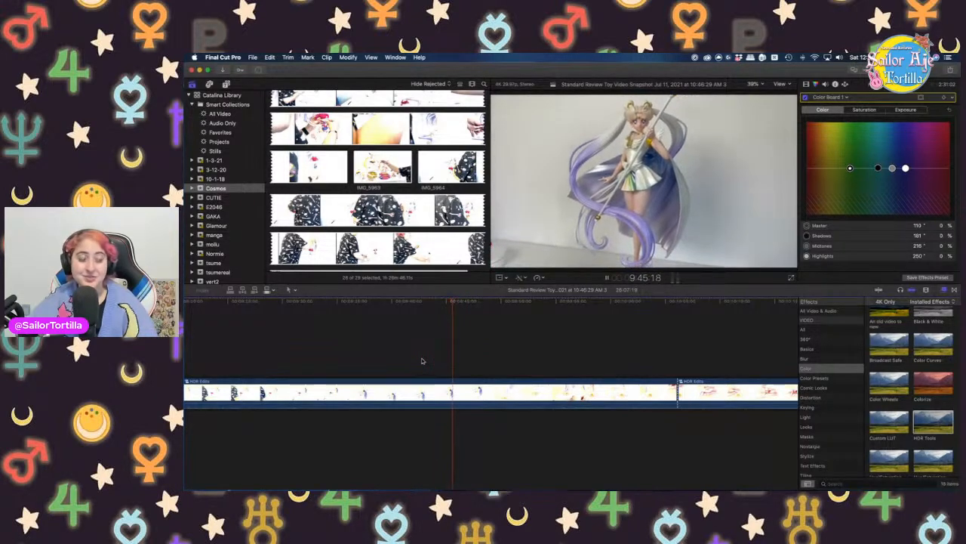
key(space)
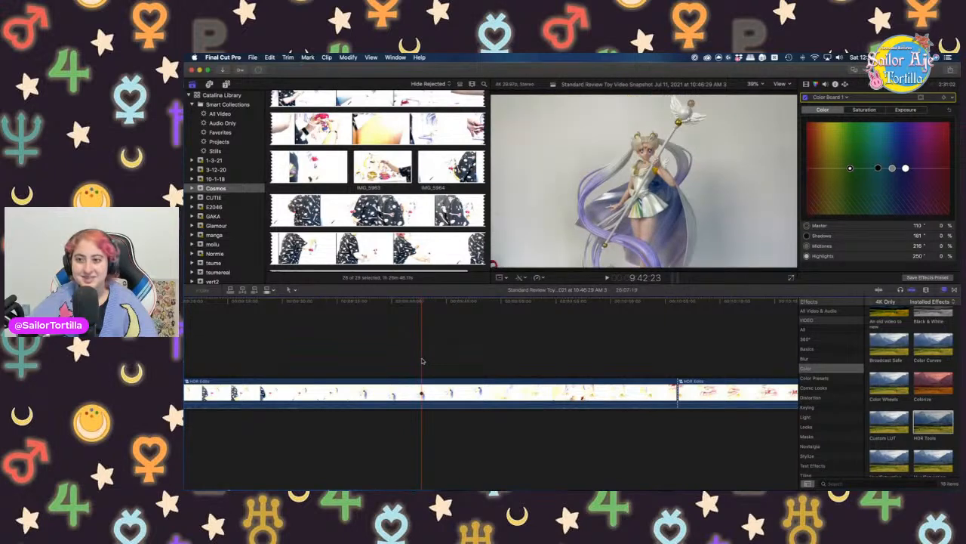
key(Left)
key(Left)
key(Left)
key(Left)
key(Left)
key(Left)
key(Left)
key(Left)
key(Left)
key(Left)
key(Left)
key(Left)
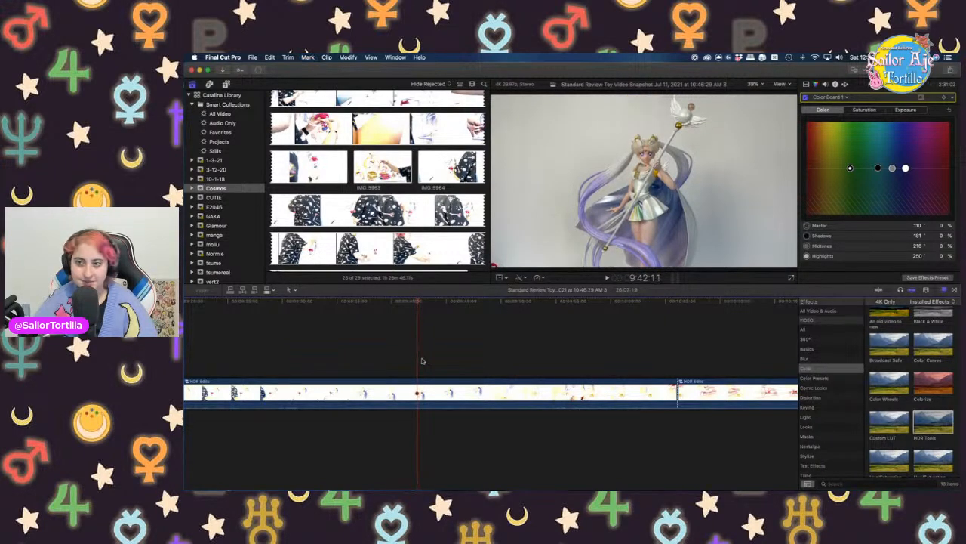
key(super+b)
Split the clip at 8:36:20, where the hand blurs in front of the figures, and delete the segment up to the 9:42:11 cut
scroll(391, 361, left, 5)
scroll(391, 360, left, 10)
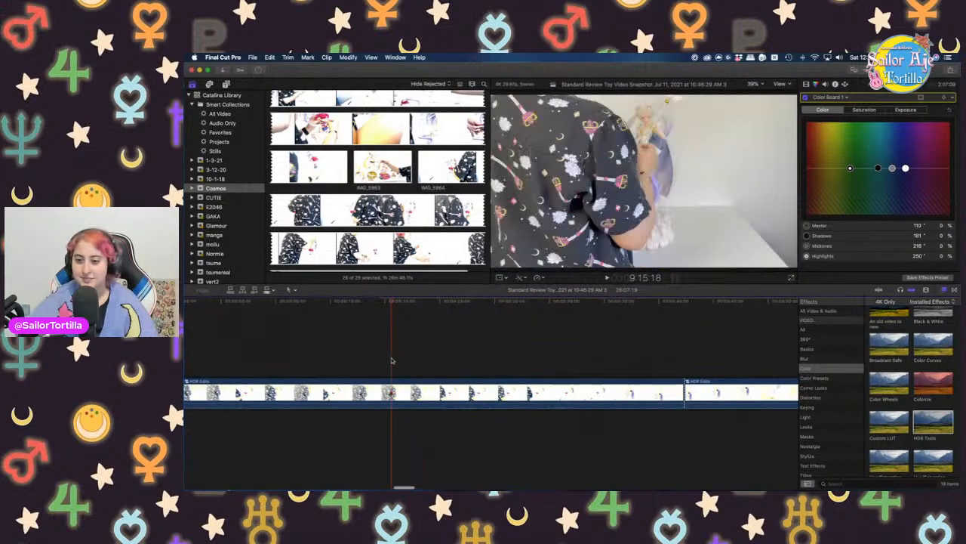
scroll(393, 360, left, 8)
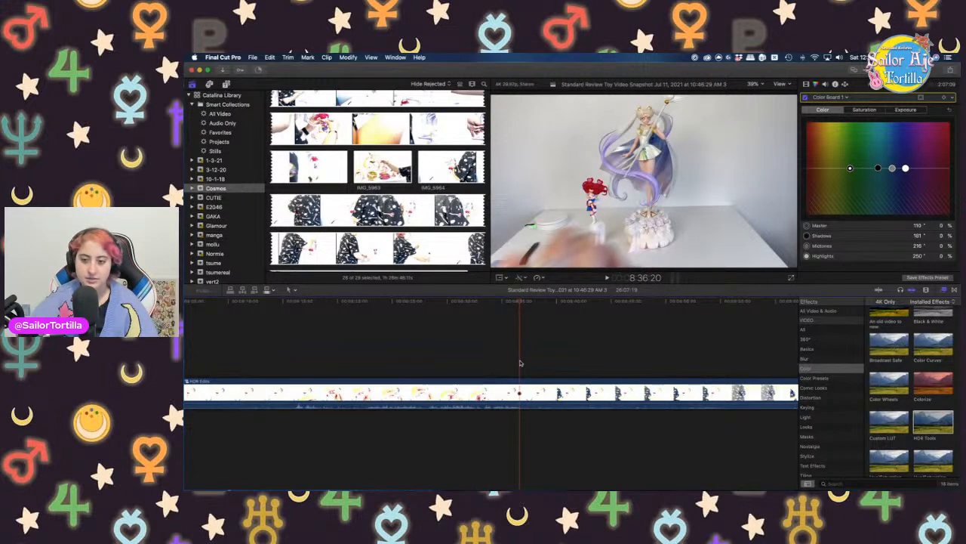
key(super+b)
click(547, 394)
key(Delete)
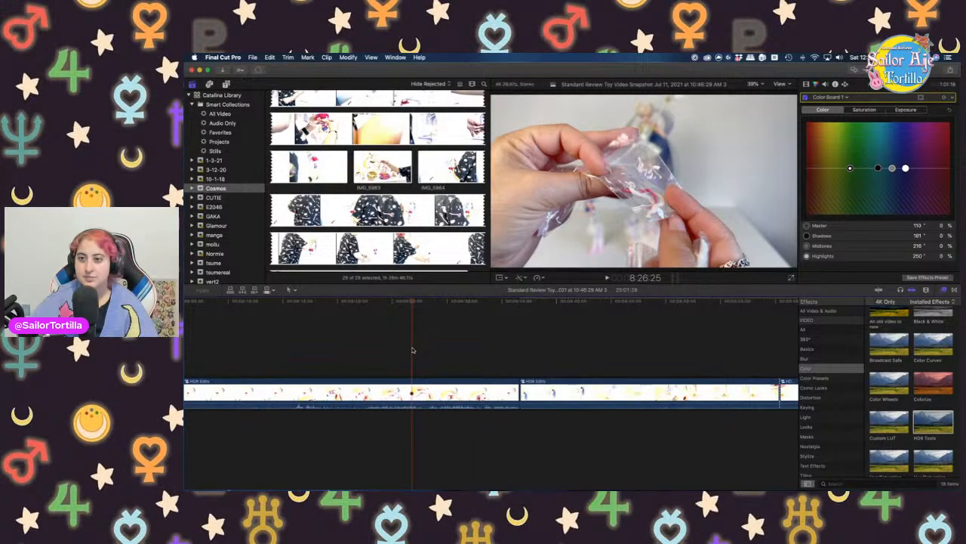
Split the clip at 8:16:28, where the hand comes in front of the figures, and again about three seconds further on
scroll(529, 362, left, 5)
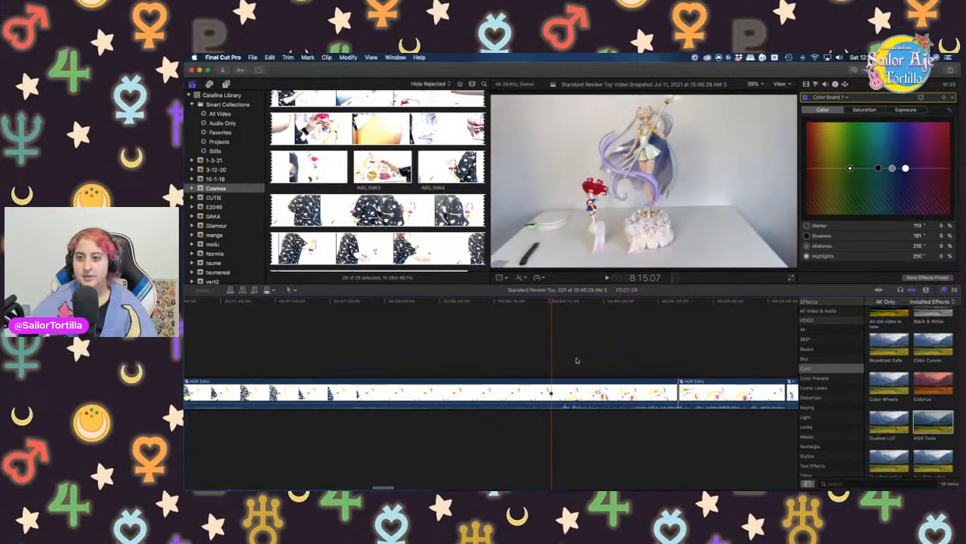
key(super+b)
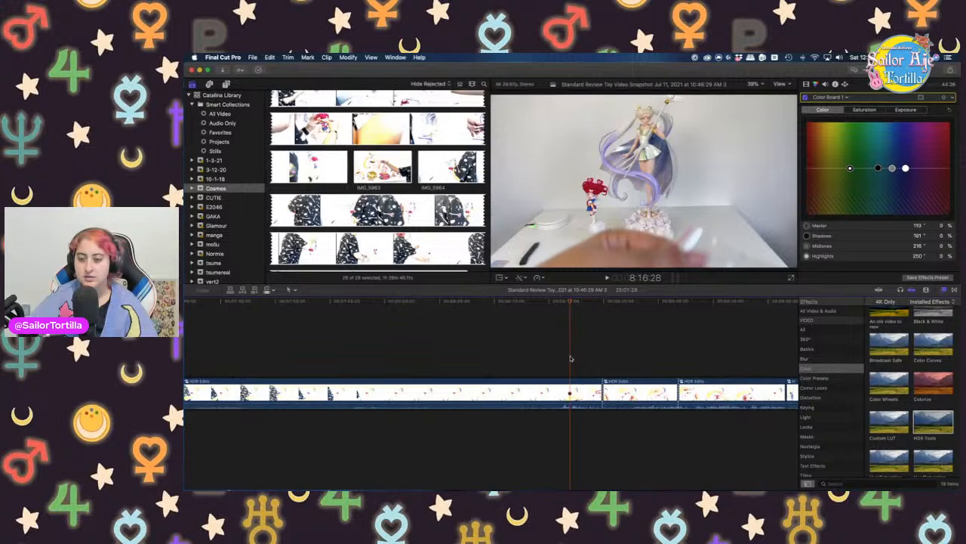
scroll(504, 358, left, 5)
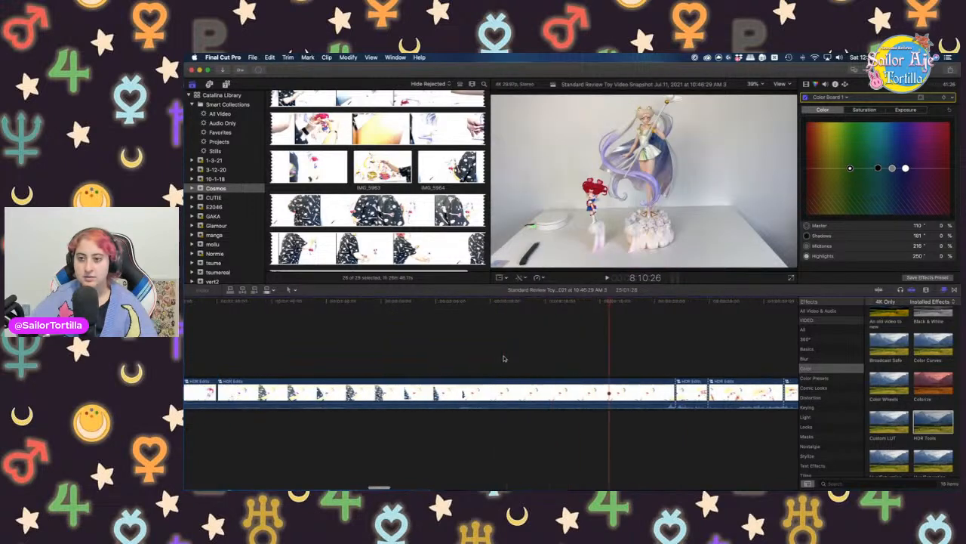
Split the clip at 7:58:19, as the arm leaves the frame, and delete the segment up to the 8:16:28 cut
scroll(504, 358, left, 4)
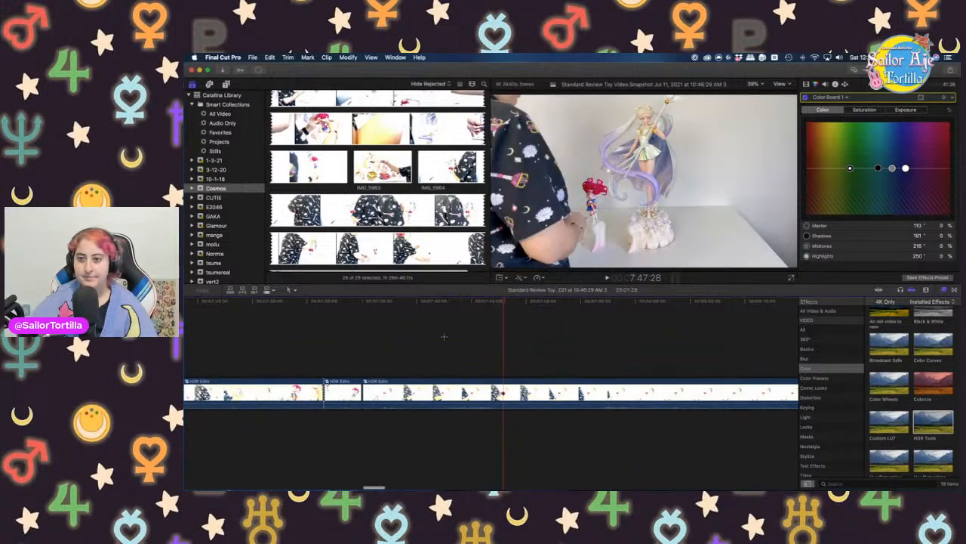
click(418, 335)
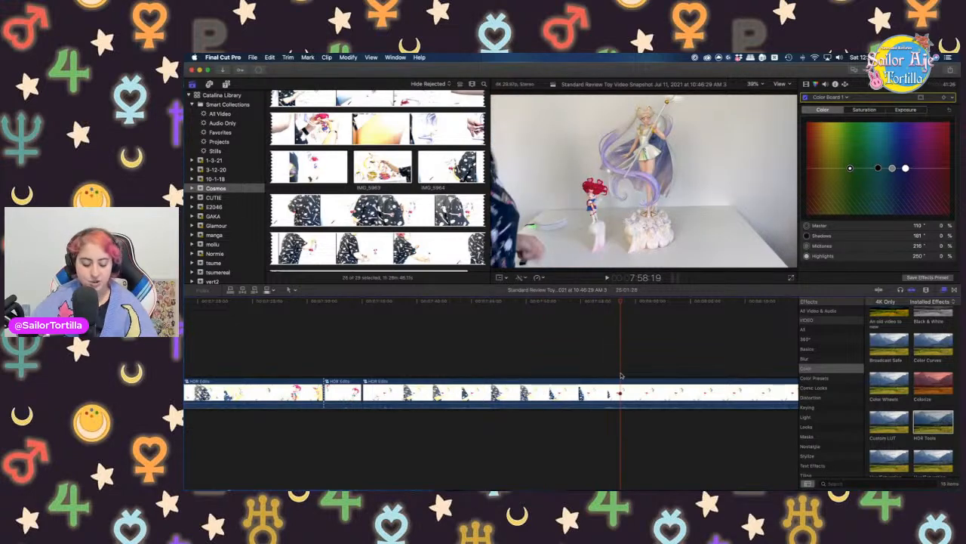
key(super+b)
click(621, 399)
key(Delete)
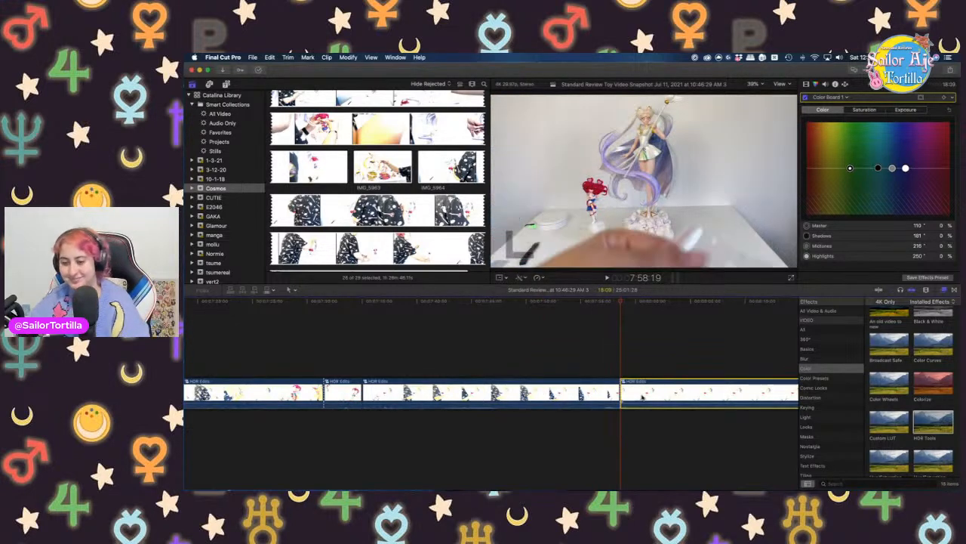
Skim the closing close-ups of the figure from about 23:22 to the thank-you title near the timeline's end
scroll(539, 360, right, 20)
scroll(539, 359, left, 15)
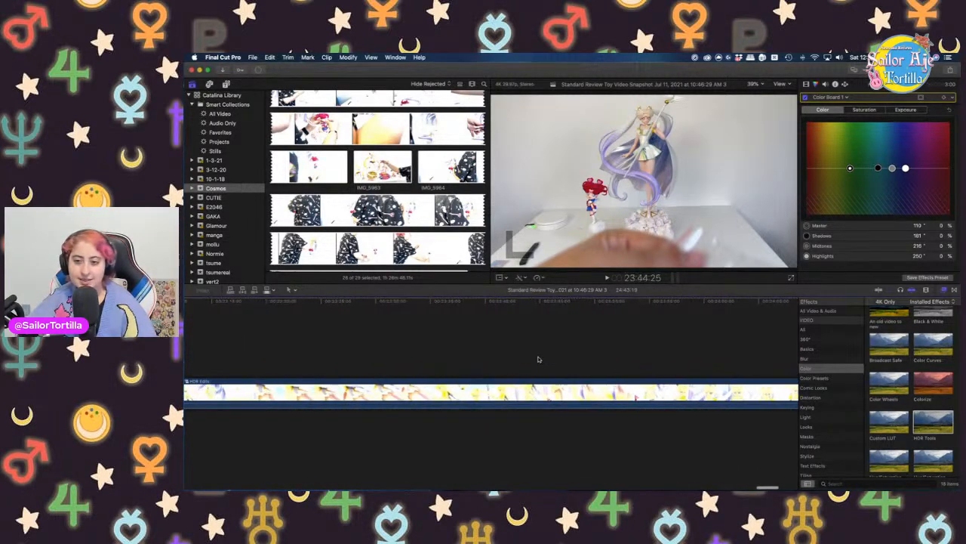
click(538, 360)
scroll(538, 360, left, 8)
click(532, 359)
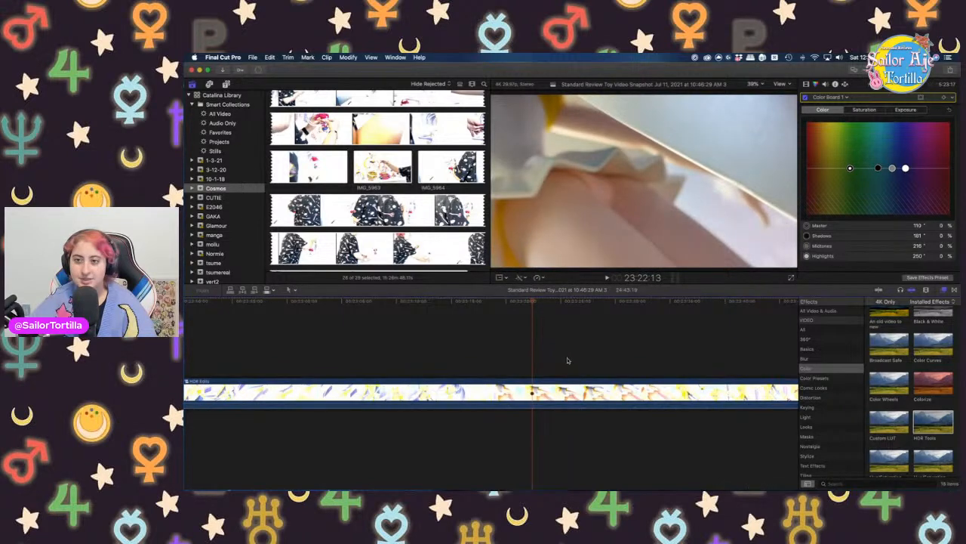
click(602, 360)
scroll(602, 360, right, 6)
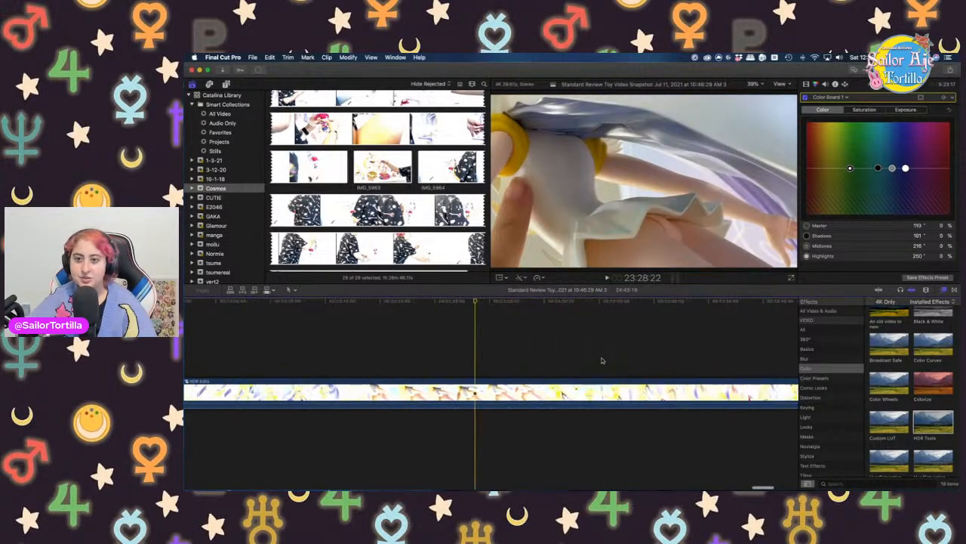
scroll(602, 360, right, 3)
scroll(601, 360, right, 4)
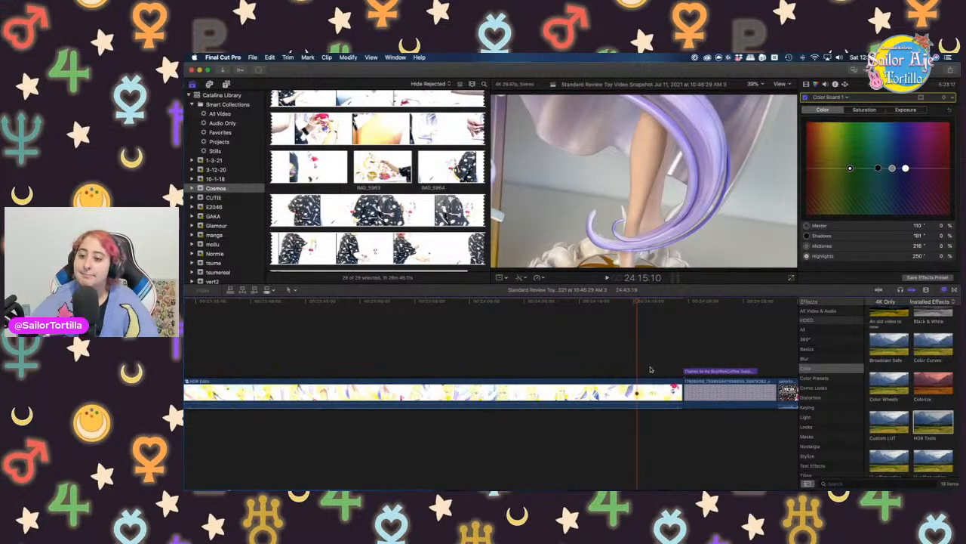
Play parts of the closing close-ups, working back from the base shot, and split the clip at 23:37:14 on the figure's profile
key(space)
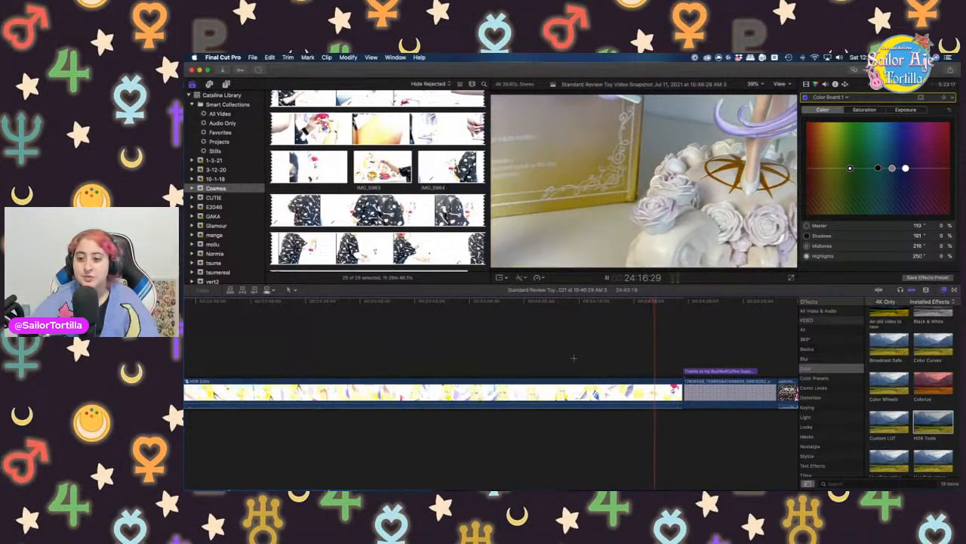
click(574, 358)
click(518, 359)
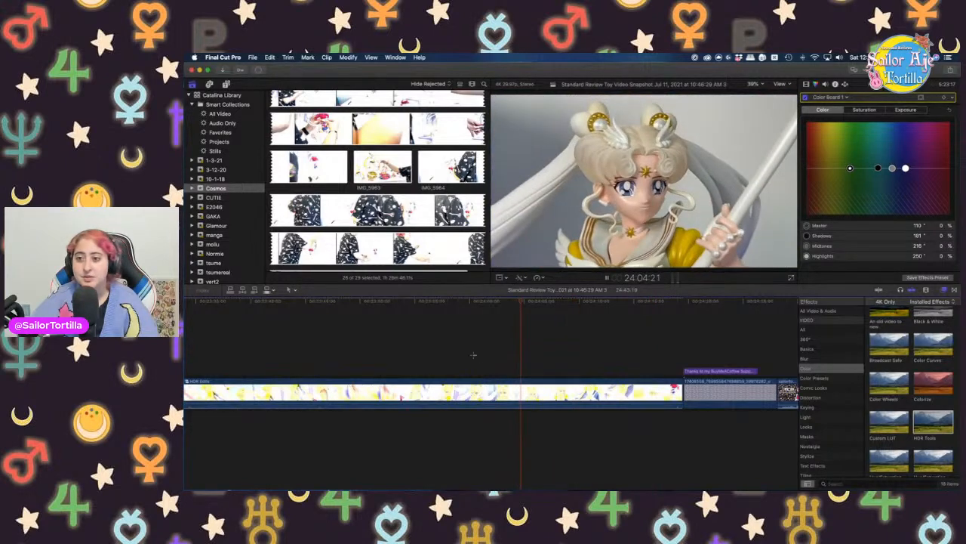
click(474, 356)
click(423, 353)
click(373, 349)
scroll(373, 350, left, 4)
click(371, 350)
scroll(372, 350, left, 5)
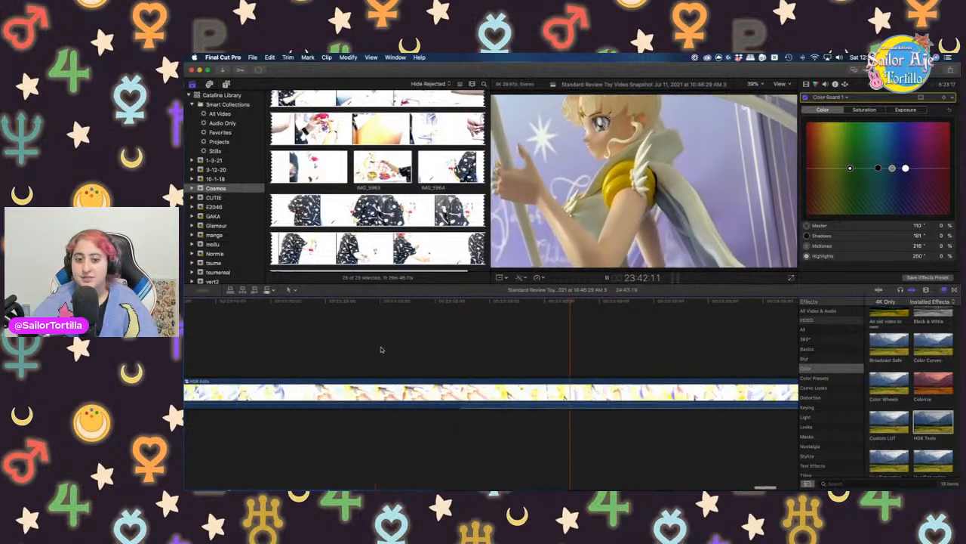
click(433, 351)
scroll(435, 351, left, 3)
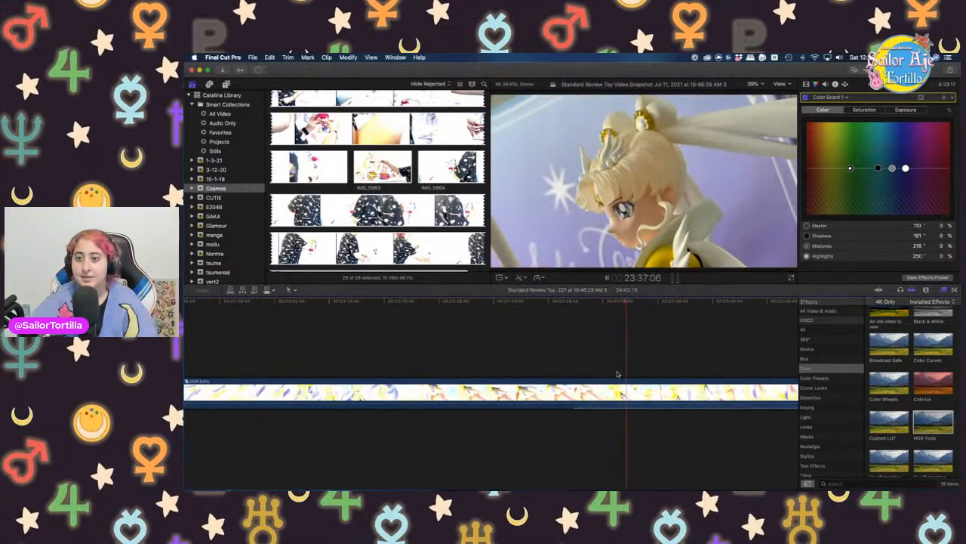
click(617, 375)
key(space)
key(m)
key(super+b)
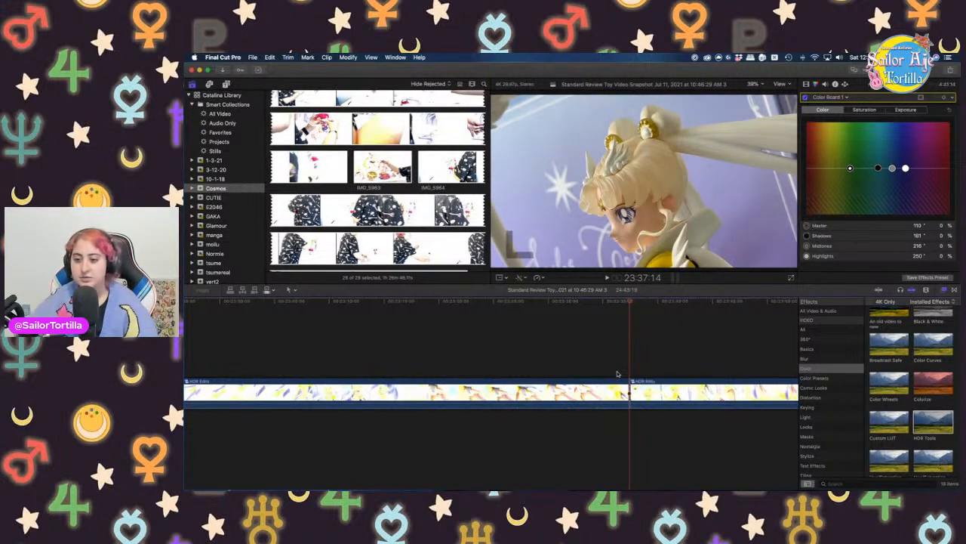
Split the clip at 23:25:04 on the figure's tilted torso close-up and delete the segment up to the 23:37:14 cut
click(526, 353)
click(397, 345)
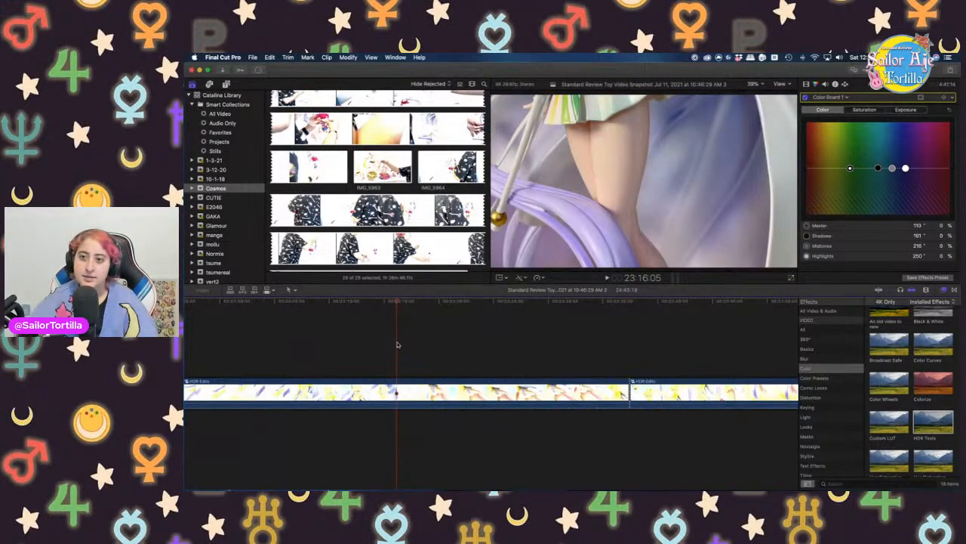
click(436, 347)
click(465, 350)
click(330, 345)
key(space)
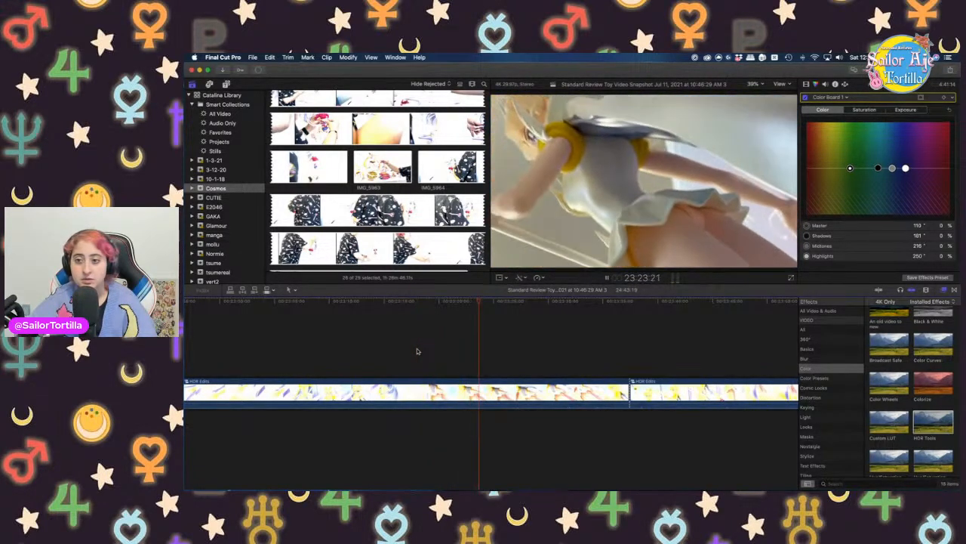
key(space)
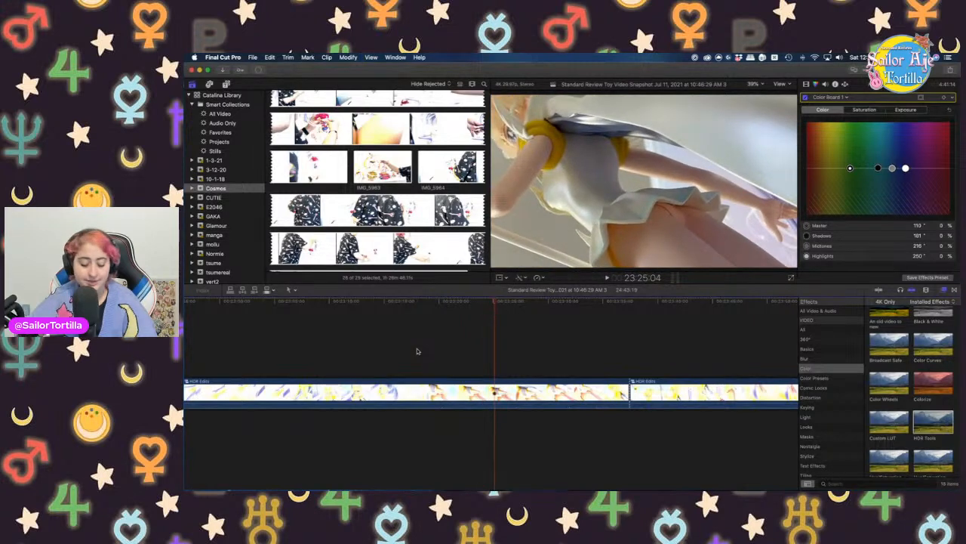
key(super+b)
click(504, 386)
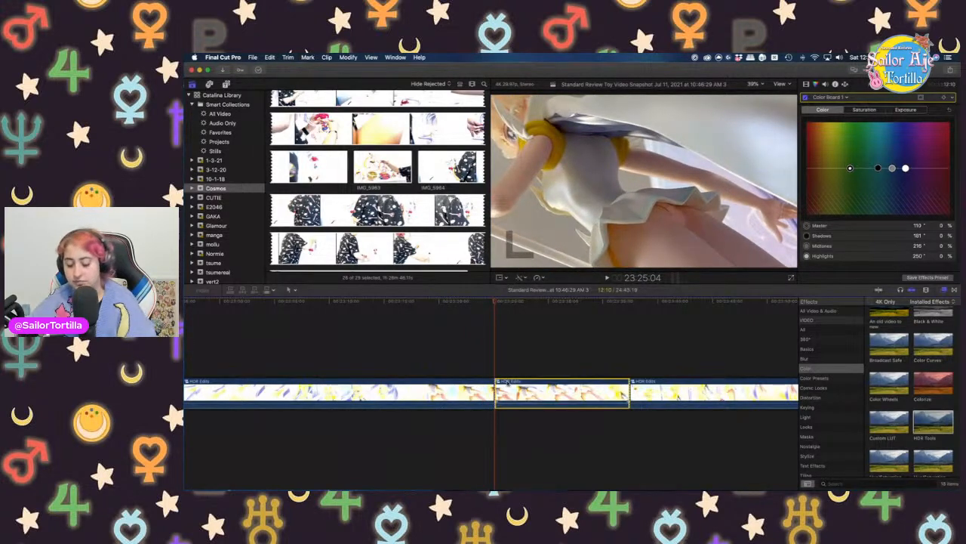
key(Delete)
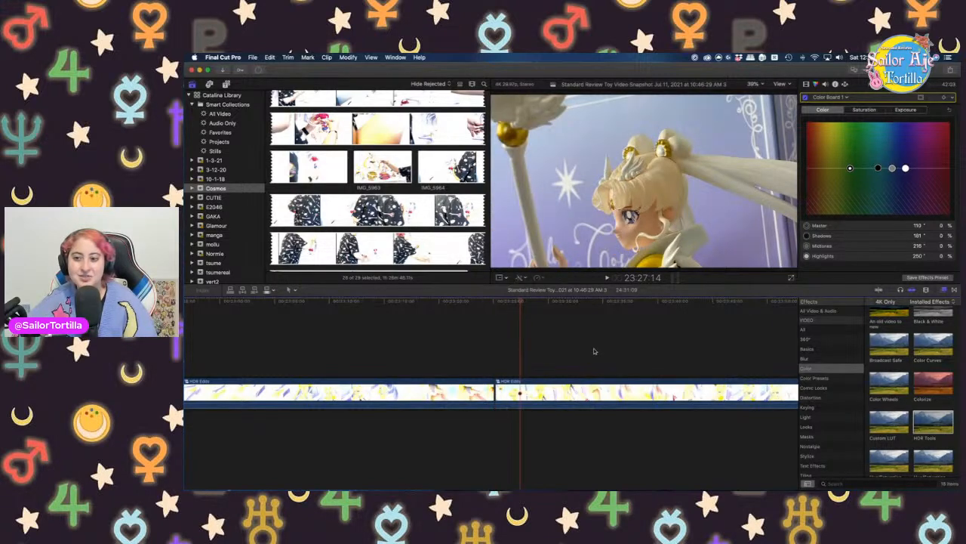
Review the closing close-ups around the new cut, from the thank-you title back to about 23:16
scroll(603, 354, right, 5)
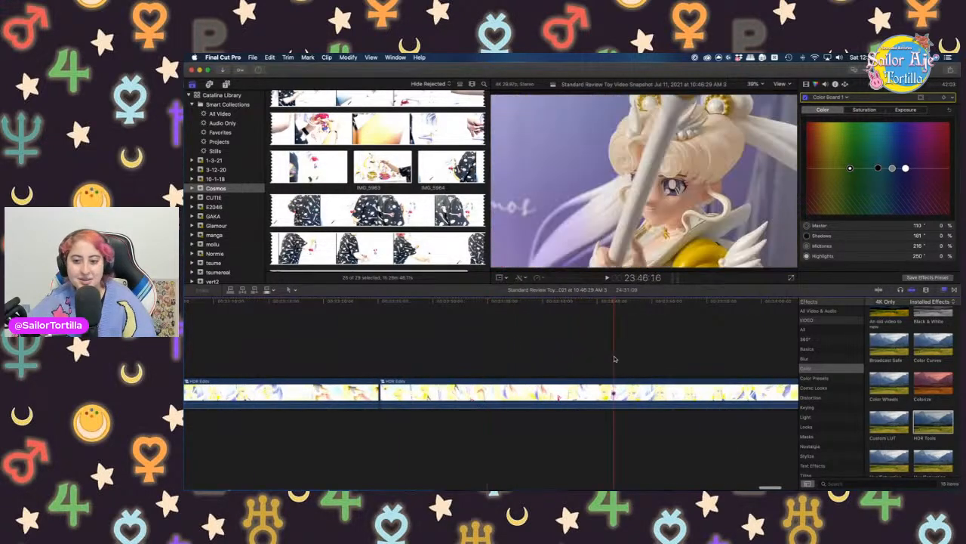
scroll(636, 348, right, 5)
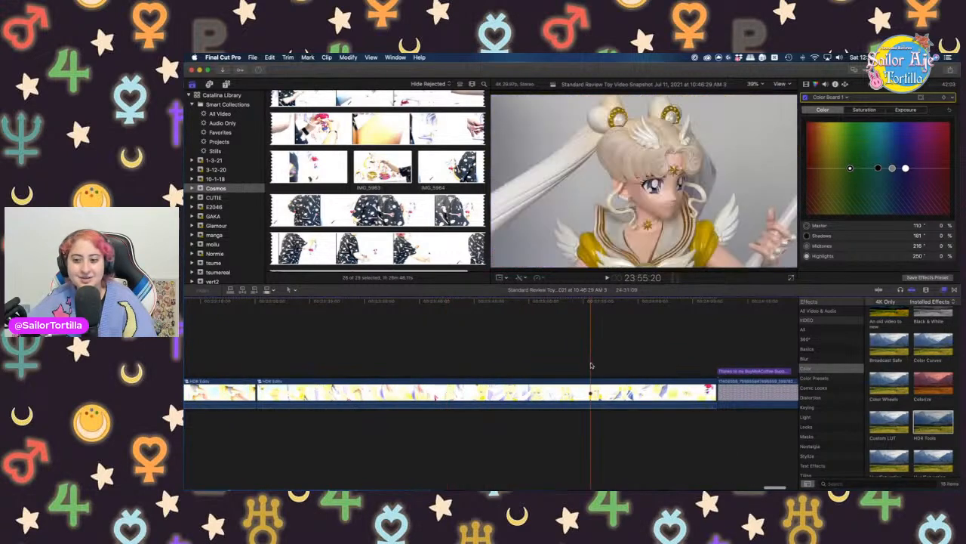
scroll(612, 363, left, 7)
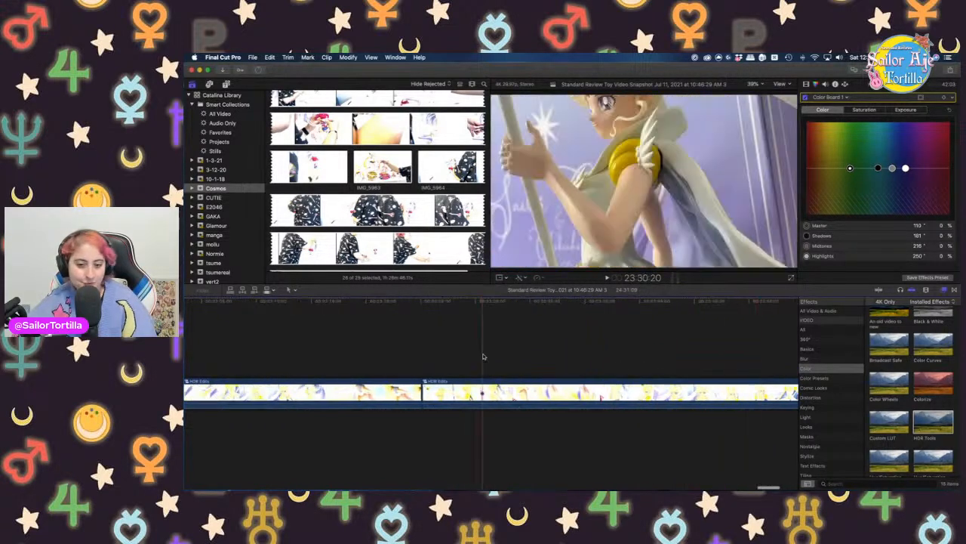
scroll(589, 359, left, 9)
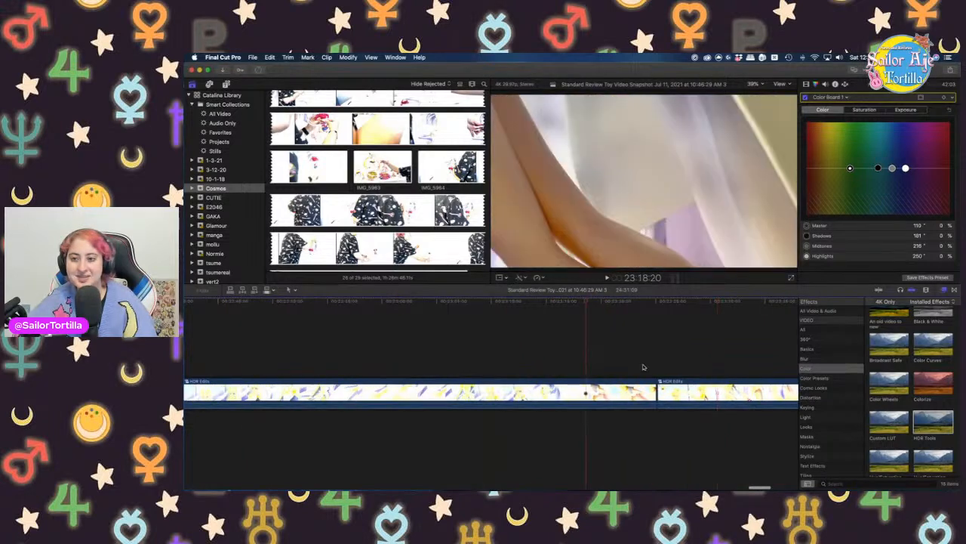
click(581, 359)
click(492, 352)
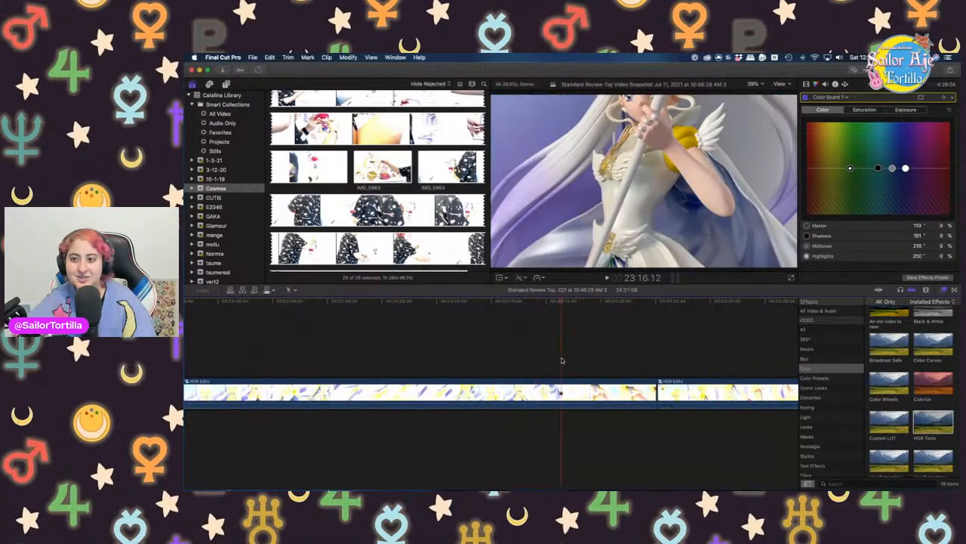
key(space)
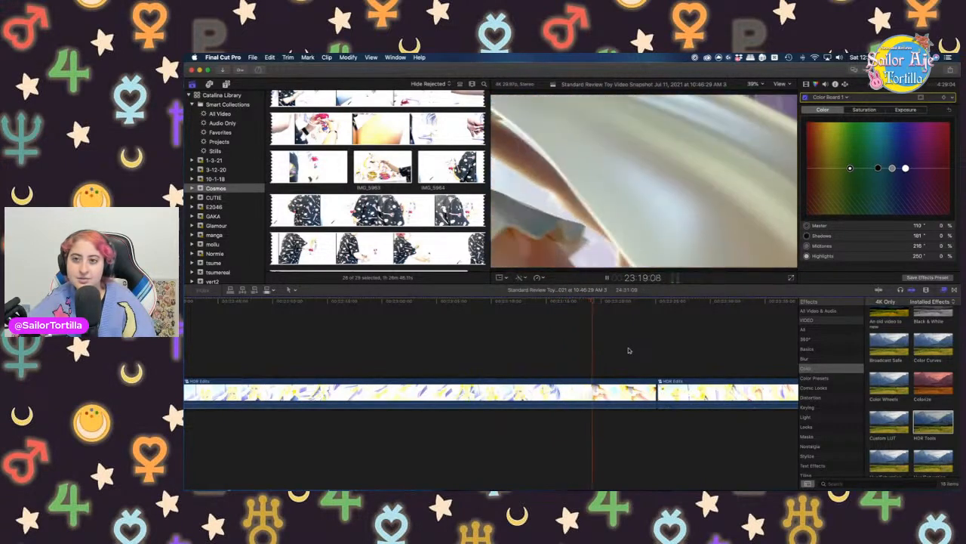
Skim backward through the single-figure close-ups and the small red-haired figure's shots, from about 23:19 to 19:24
click(427, 347)
scroll(427, 348, left, 5)
click(428, 347)
scroll(427, 348, left, 5)
click(426, 347)
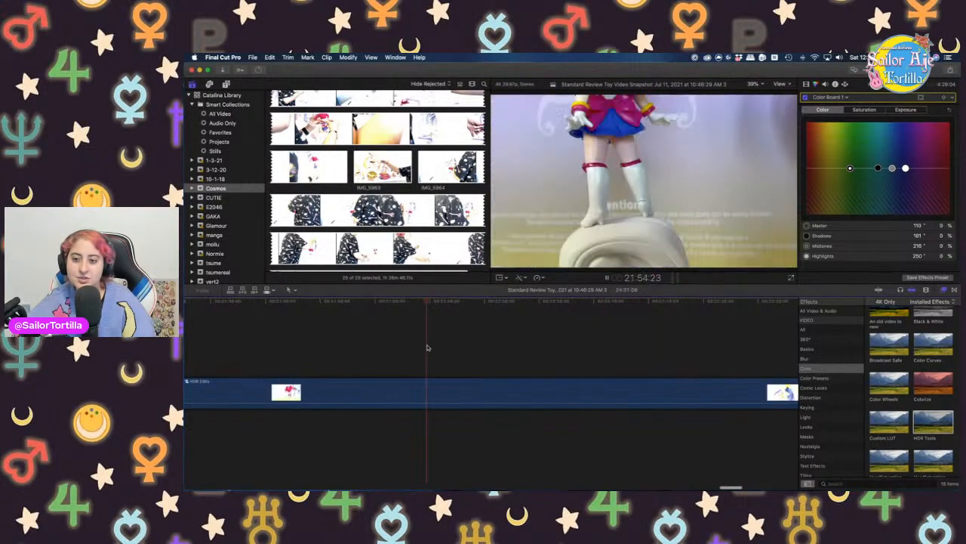
click(325, 344)
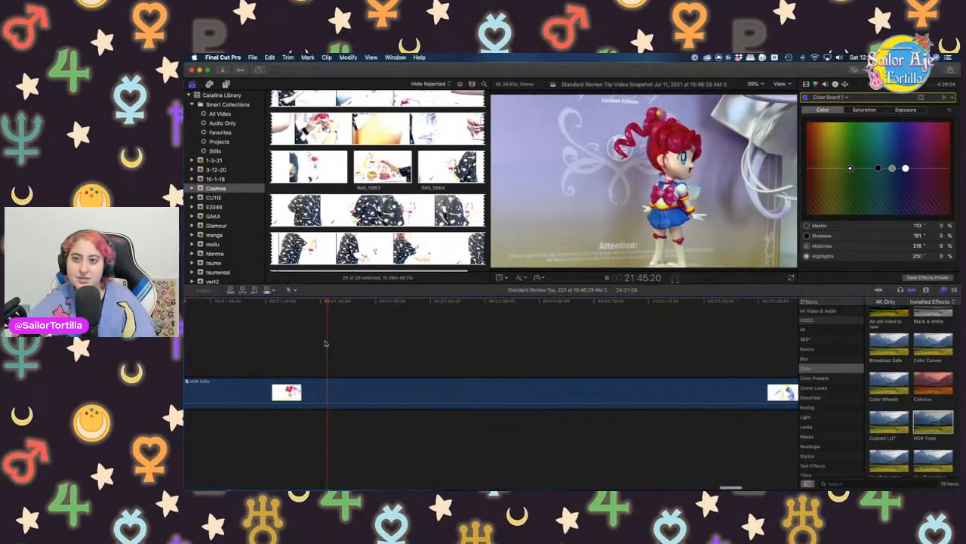
scroll(362, 346, left, 5)
click(503, 387)
click(462, 352)
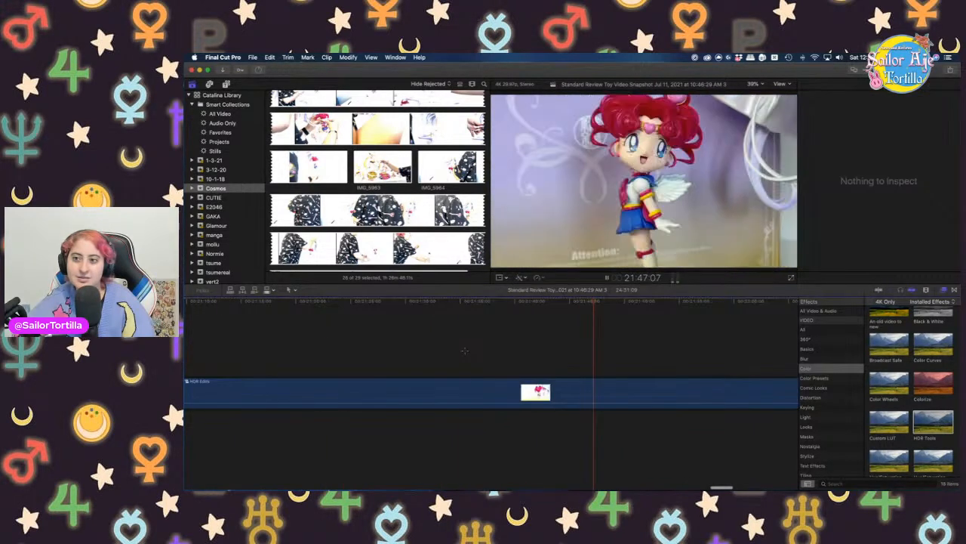
scroll(462, 352, left, 5)
click(491, 355)
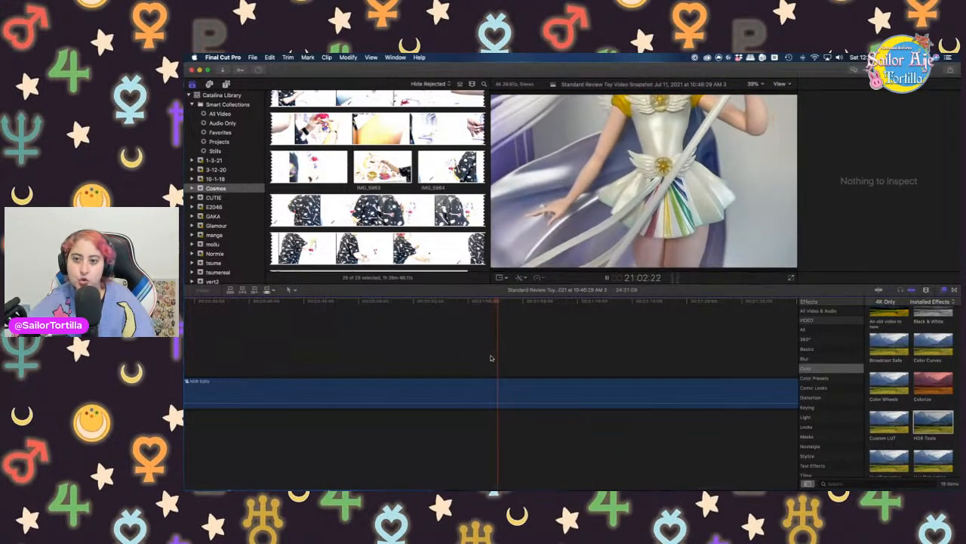
key(space)
scroll(491, 357, left, 10)
click(488, 357)
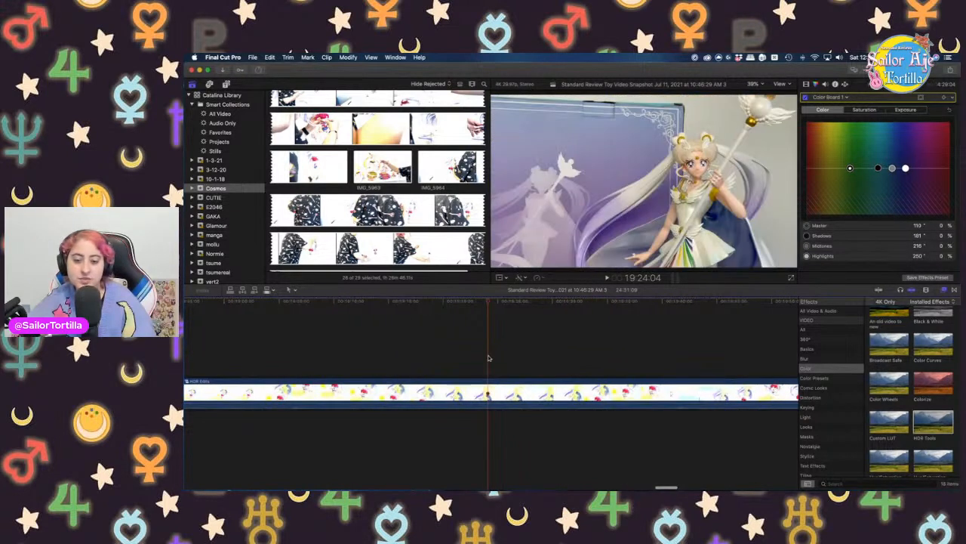
Review the rear views of the figures before the box shot, playing parts between about 18:32 and 18:56
scroll(445, 352, left, 8)
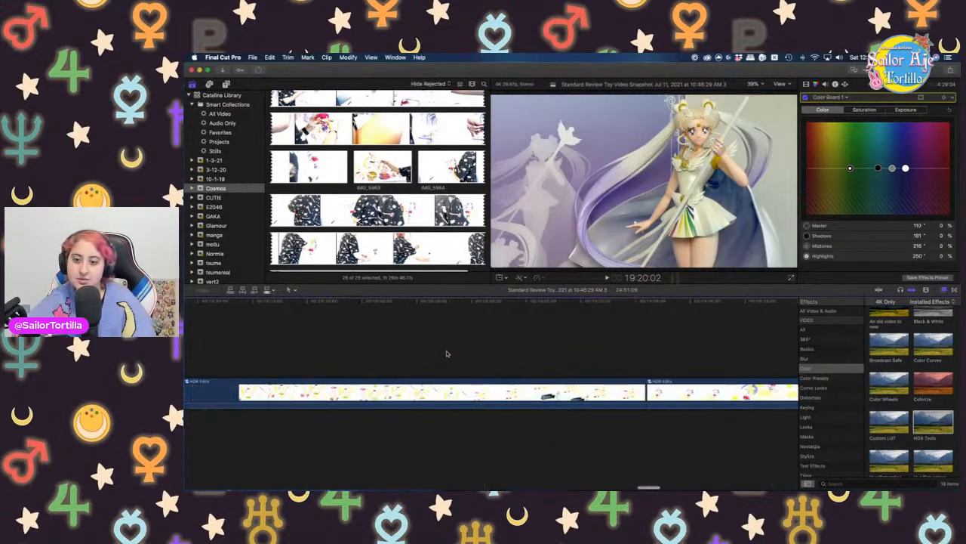
click(509, 351)
click(588, 372)
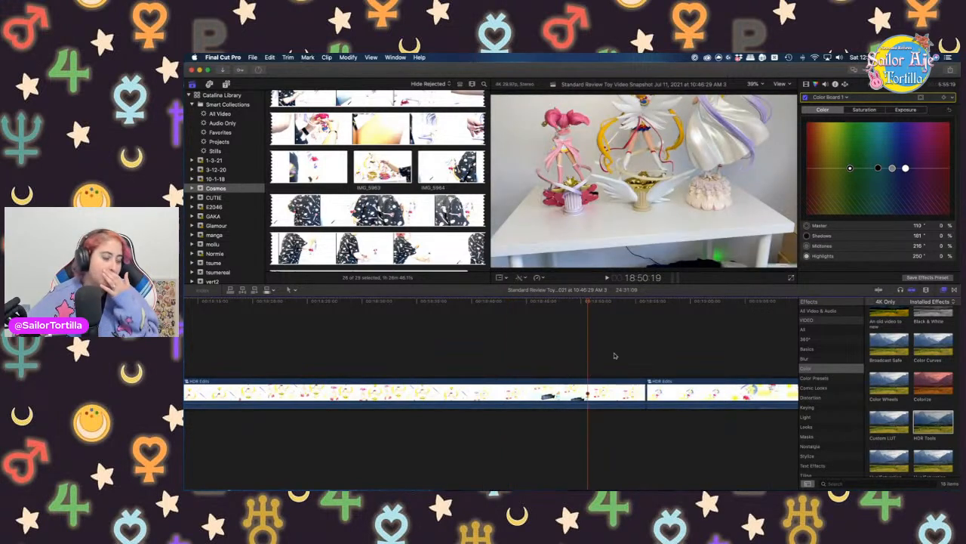
click(555, 358)
key(space)
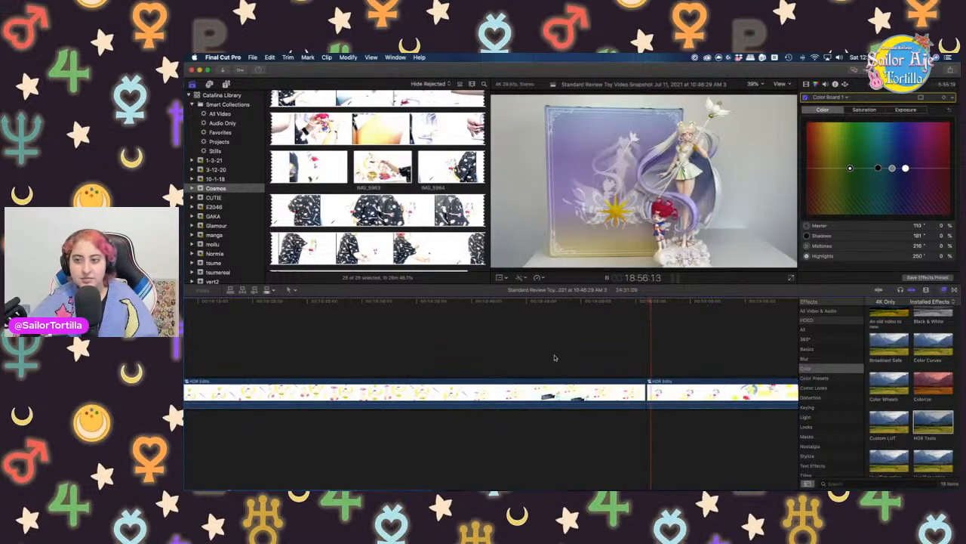
click(448, 353)
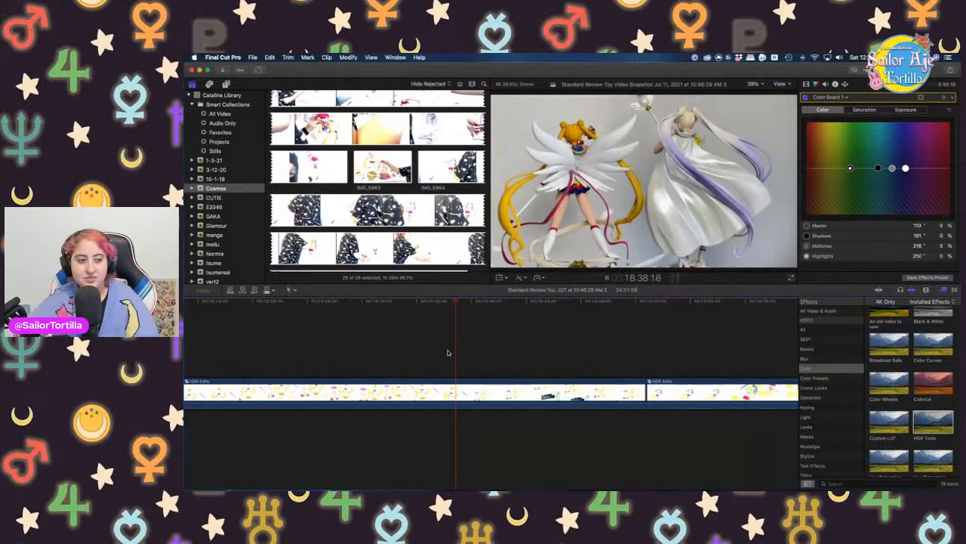
click(414, 342)
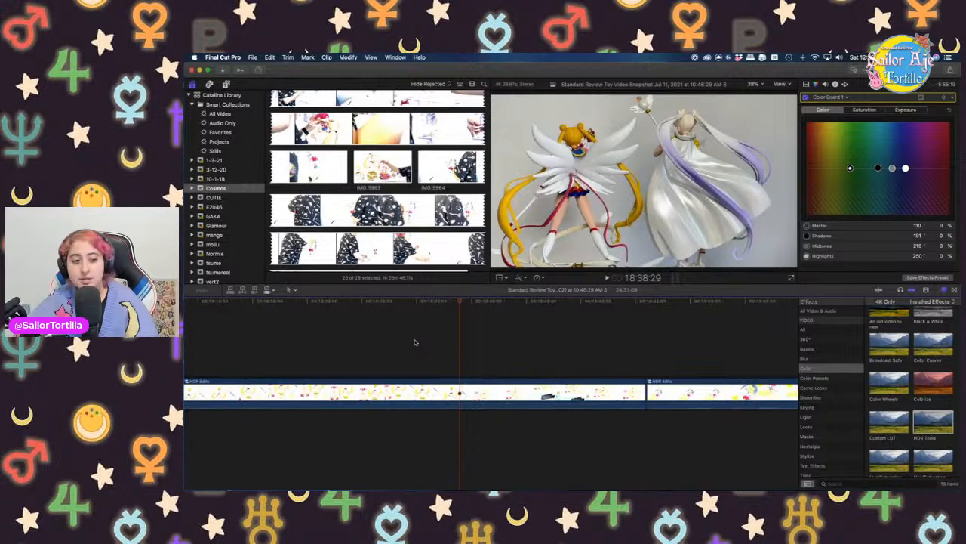
click(414, 342)
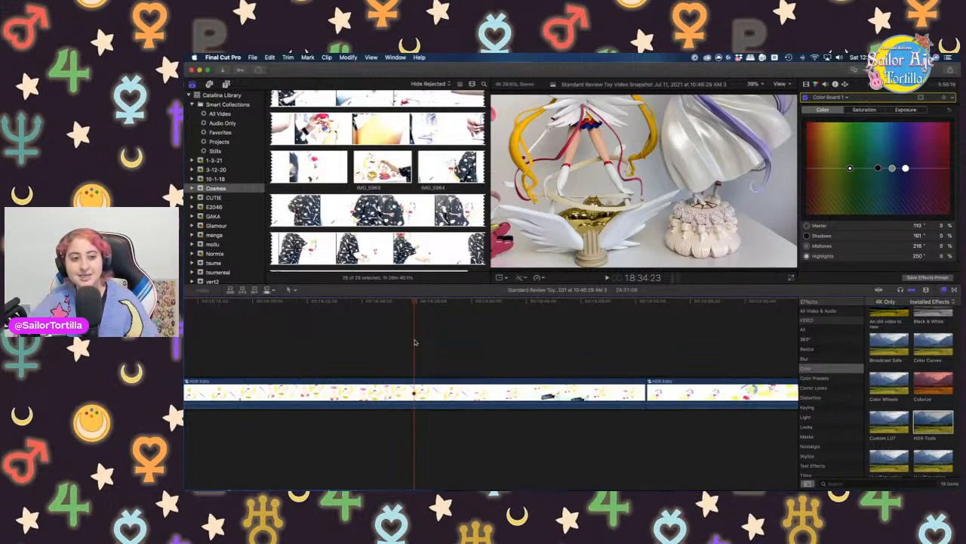
click(385, 342)
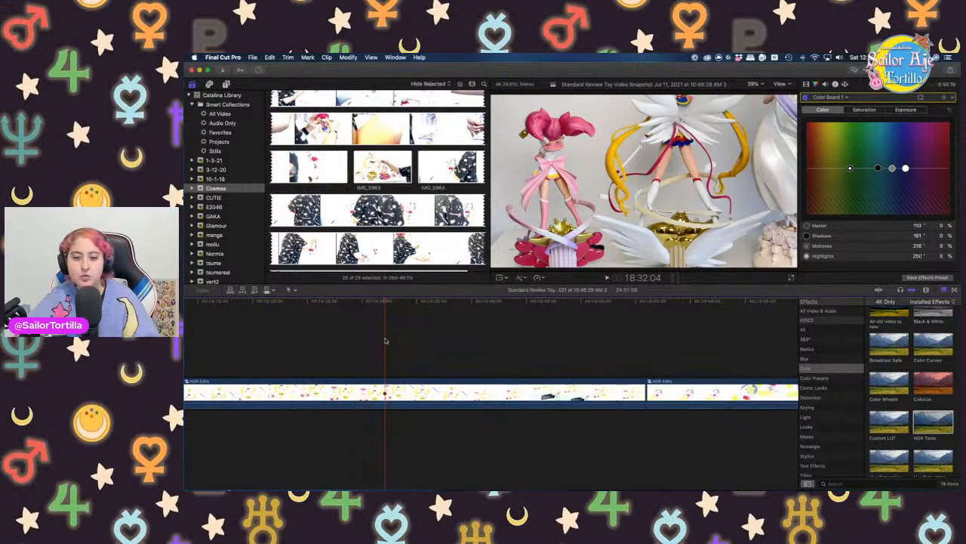
Skim backward from the rear close-ups through the turning of the figures to the front group shot at about 17:16
scroll(390, 343, left, 5)
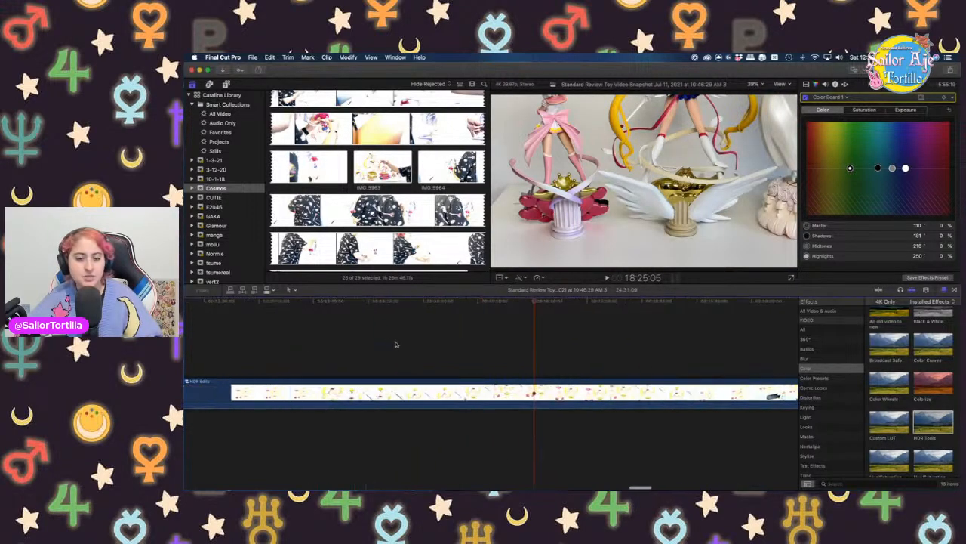
scroll(396, 345, left, 5)
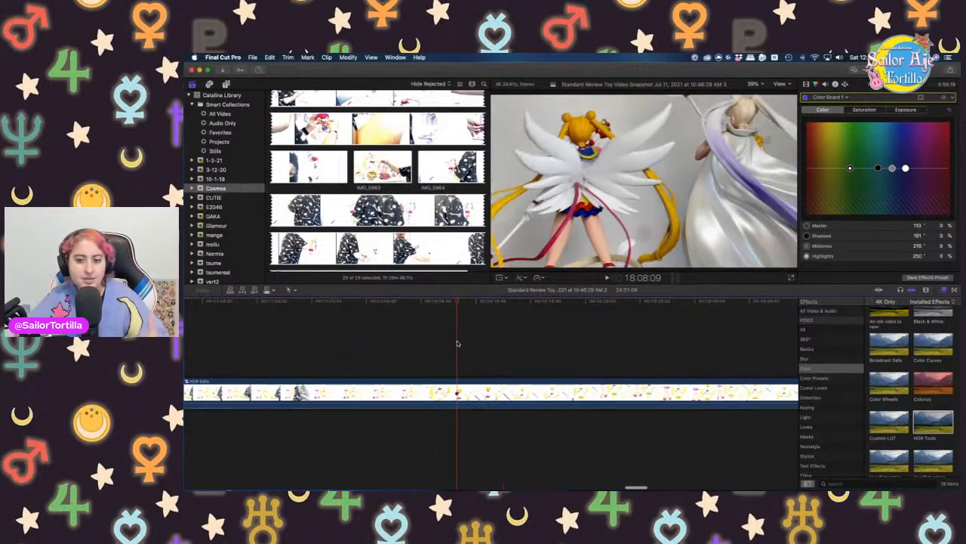
click(431, 339)
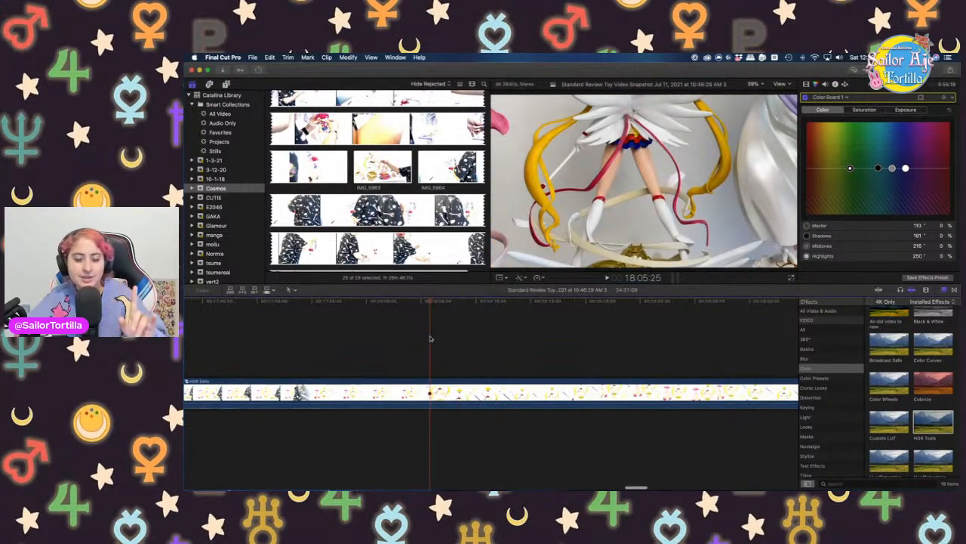
scroll(431, 338, left, 3)
scroll(325, 330, left, 3)
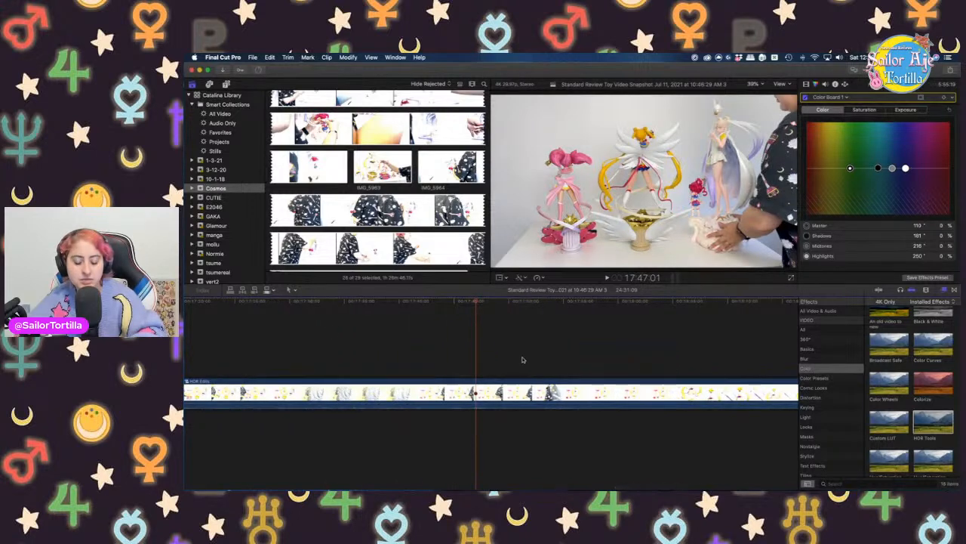
key(space)
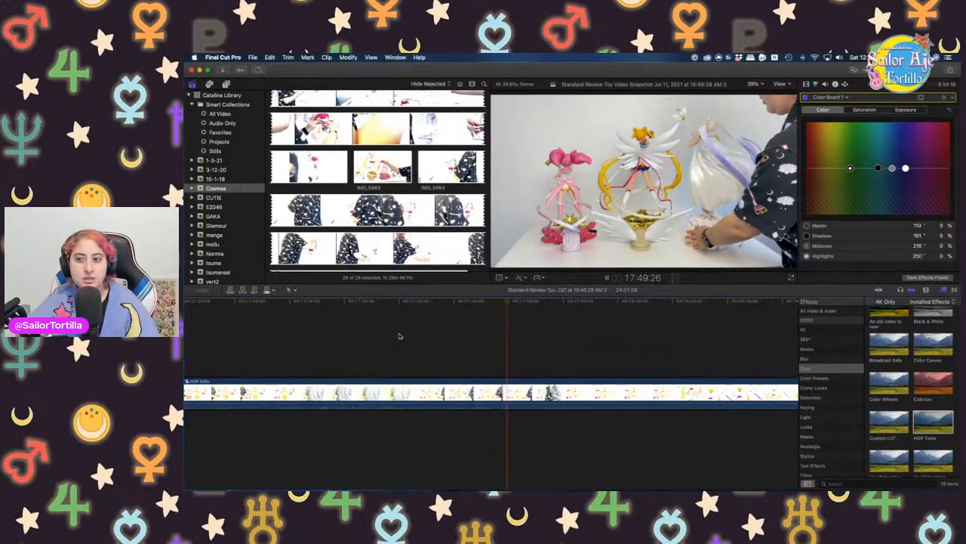
scroll(445, 340, left, 3)
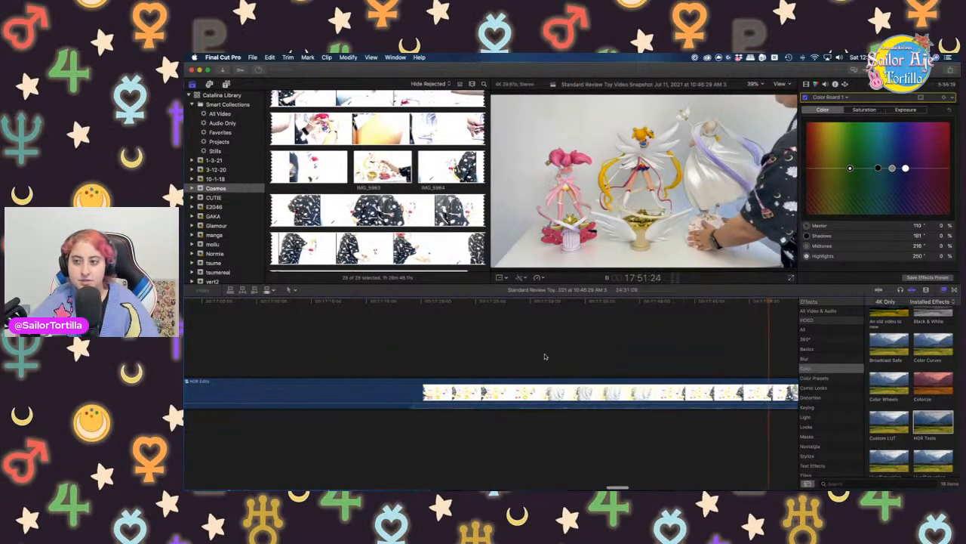
click(371, 349)
key(space)
scroll(371, 351, left, 2)
scroll(372, 351, left, 3)
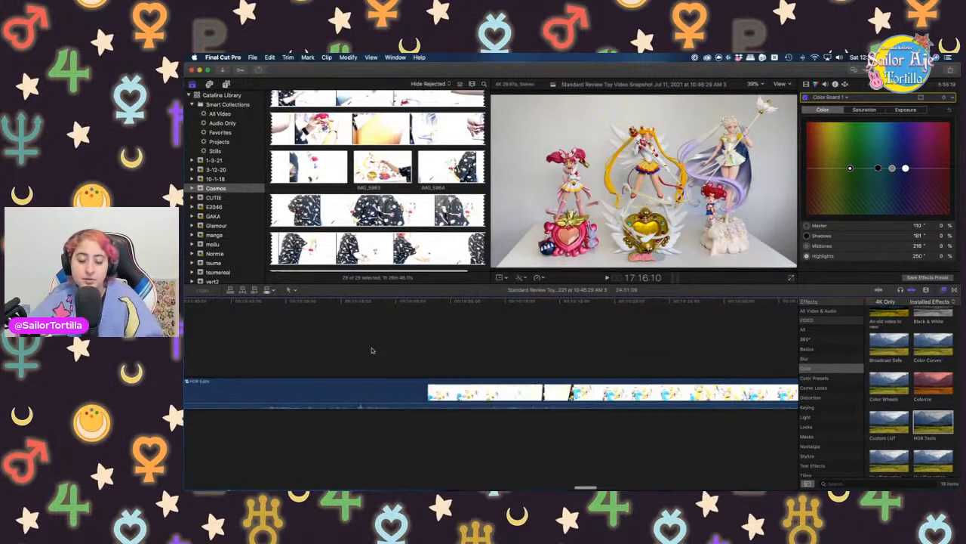
Skim backward through the group footage from about 17:16 to 14:19, playing the part around 15:54
click(371, 350)
scroll(451, 356, left, 2)
click(514, 341)
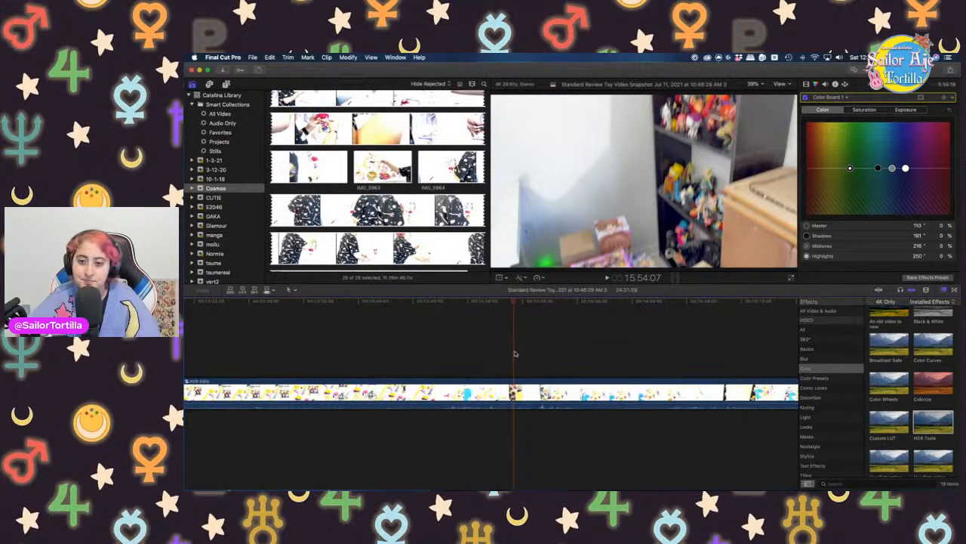
click(607, 279)
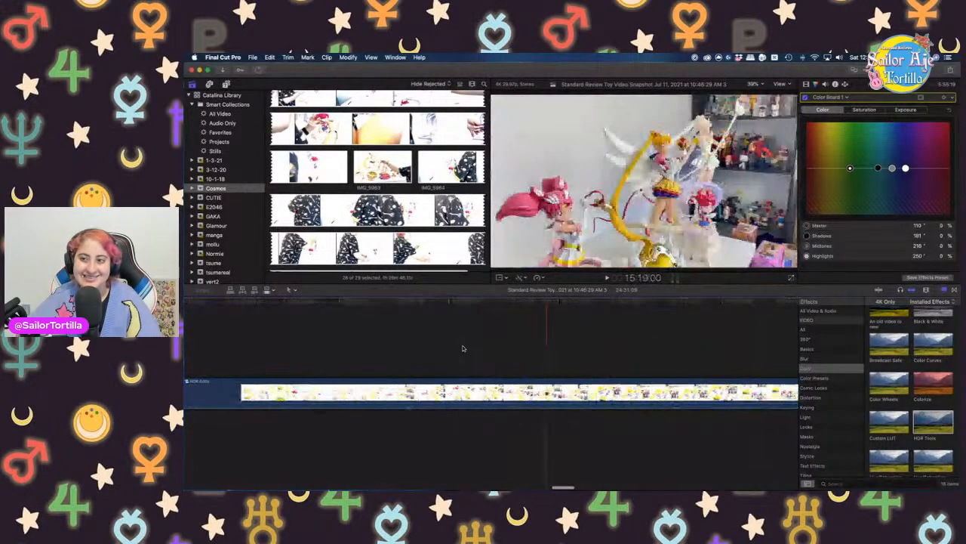
scroll(464, 348, left, 4)
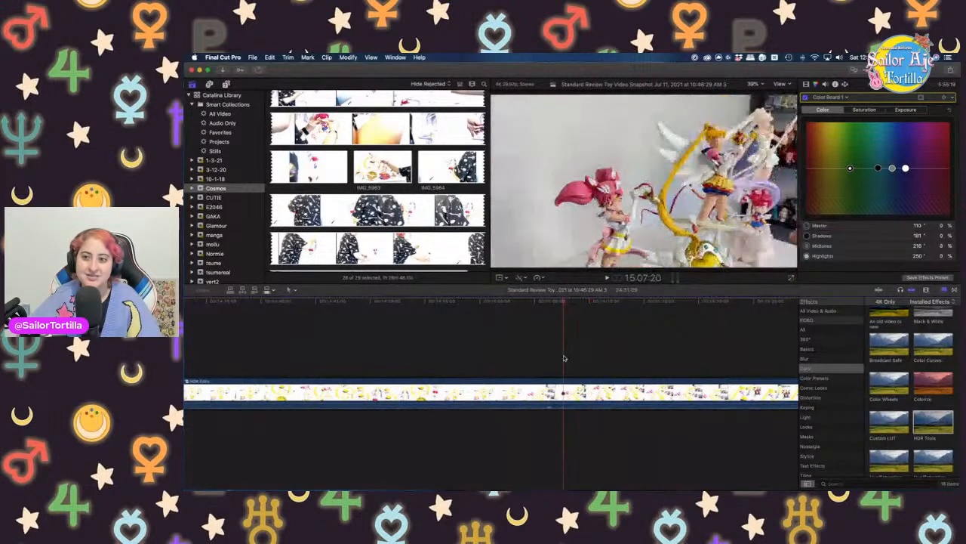
scroll(485, 351, left, 3)
scroll(485, 351, left, 4)
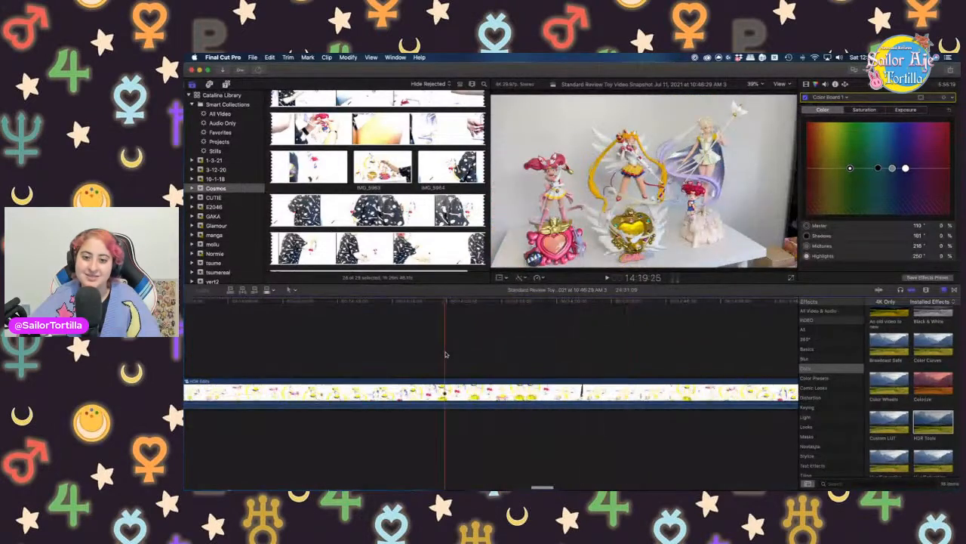
Skim backward from the front group shot at about 13:54 through the figure placement clips to the close-up at about 12:08
scroll(446, 354, left, 4)
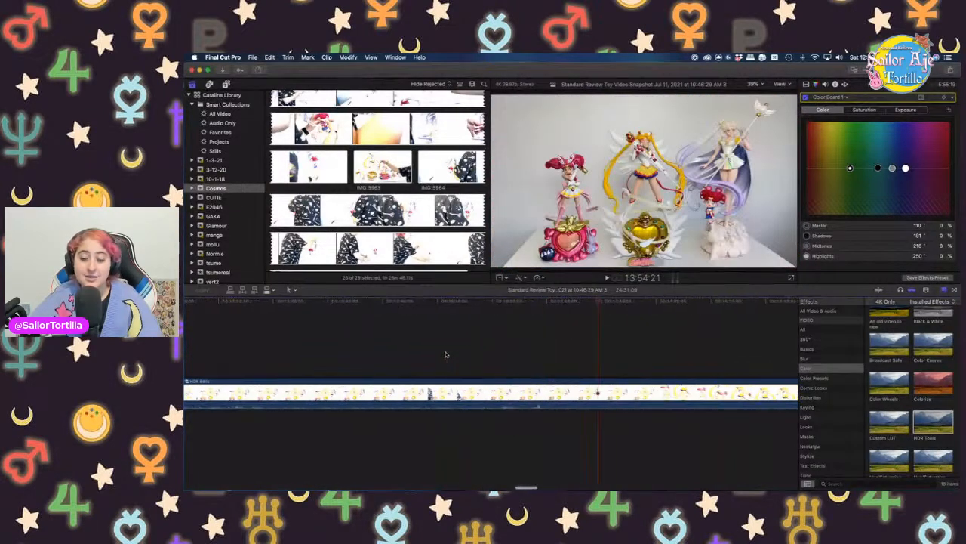
scroll(447, 354, left, 4)
scroll(449, 354, left, 3)
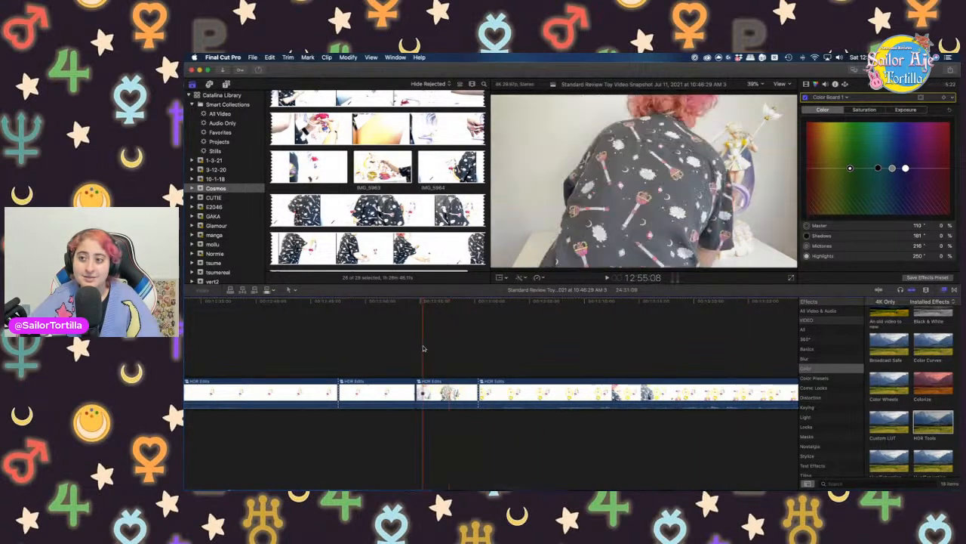
scroll(423, 345, left, 3)
scroll(423, 348, left, 3)
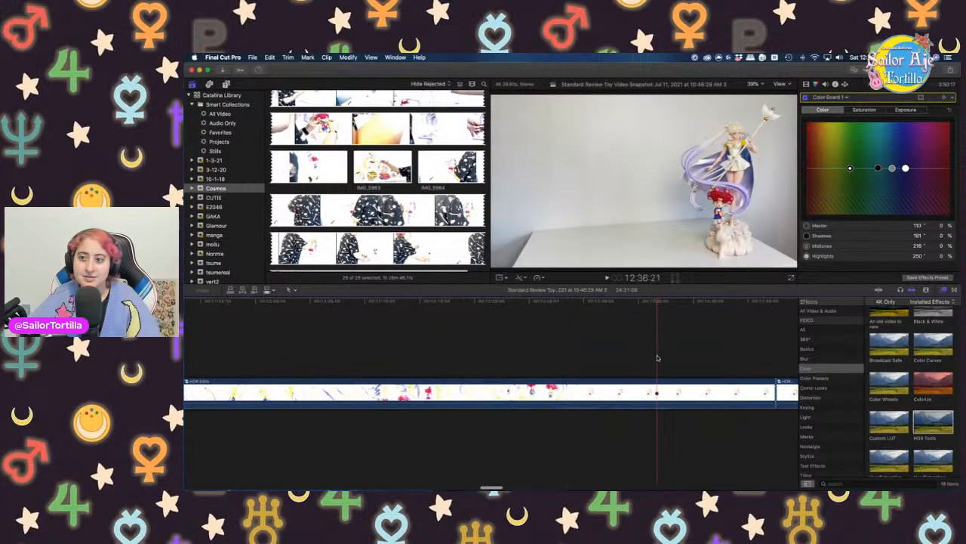
scroll(657, 354, left, 4)
Cut the final two close-up clips that follow the group footage from the timeline
scroll(626, 360, right, 5)
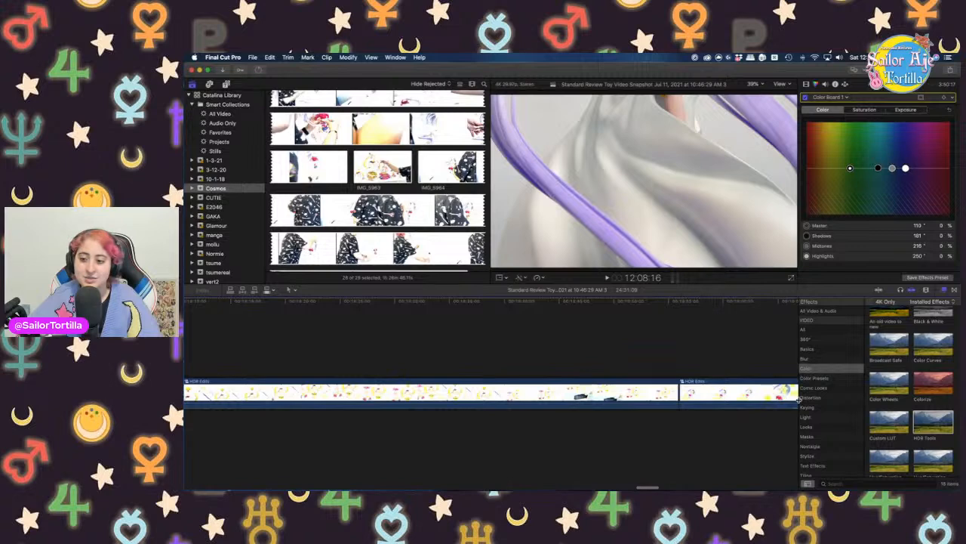
scroll(700, 358, right, 5)
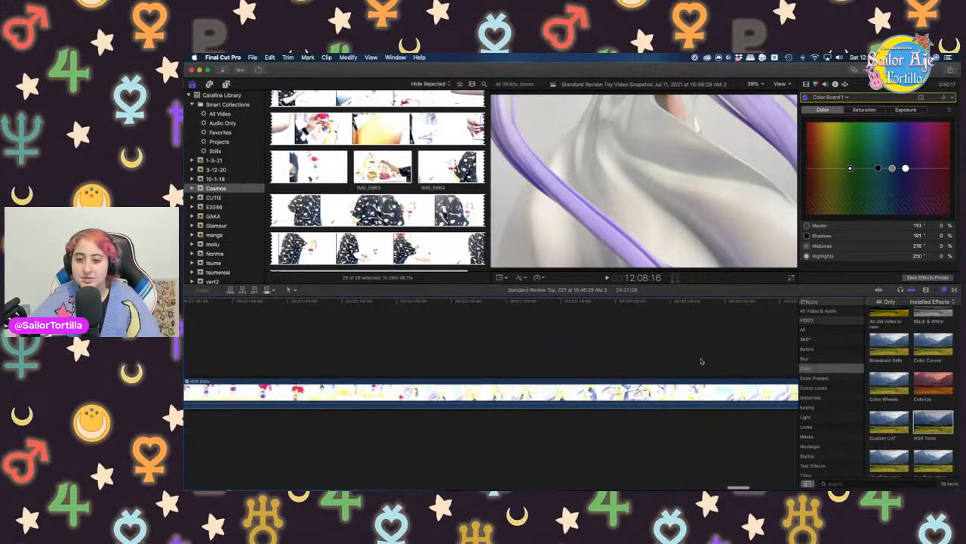
scroll(700, 357, right, 5)
scroll(511, 355, left, 8)
click(465, 392)
scroll(466, 392, left, 15)
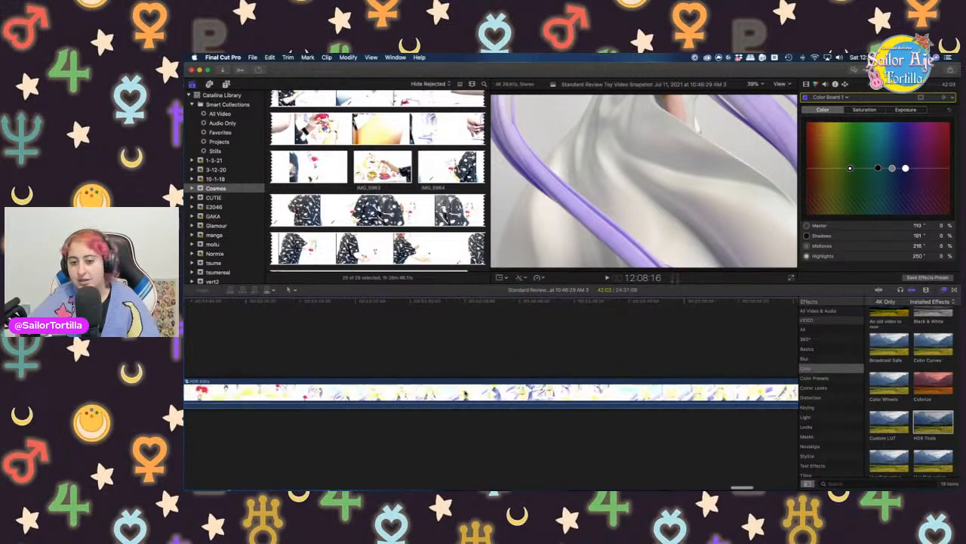
scroll(466, 393, left, 10)
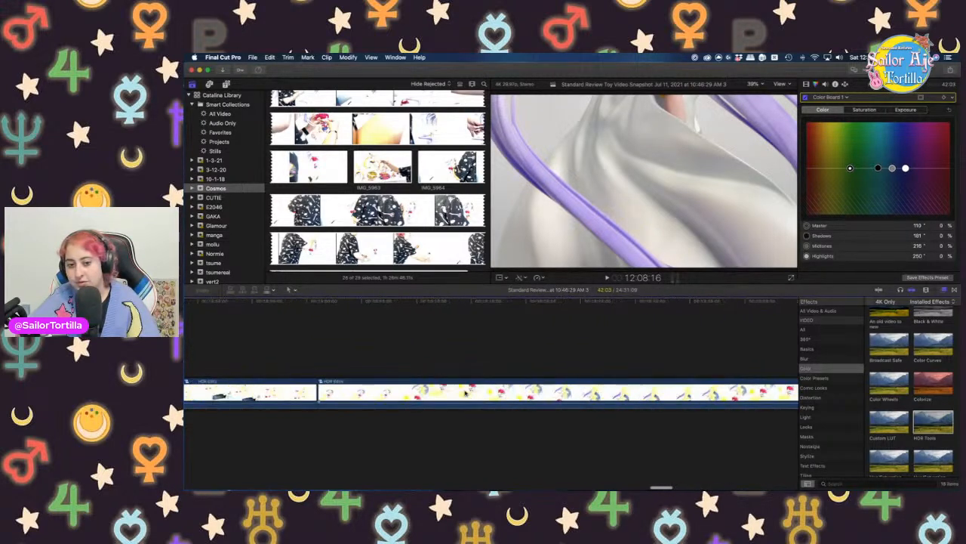
scroll(466, 393, left, 8)
scroll(466, 393, right, 10)
click(533, 400)
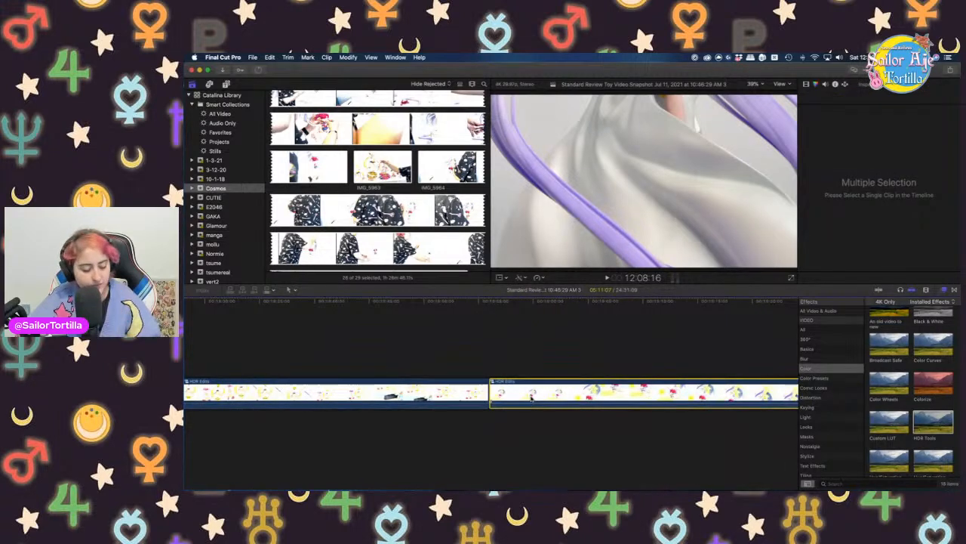
key(Delete)
Paste the cut close-up clips at 12:54:19, right before the short clip of the host leaning over the table
scroll(420, 337, left, 10)
scroll(419, 337, left, 10)
scroll(419, 337, left, 15)
scroll(419, 336, left, 8)
click(497, 348)
scroll(497, 348, right, 5)
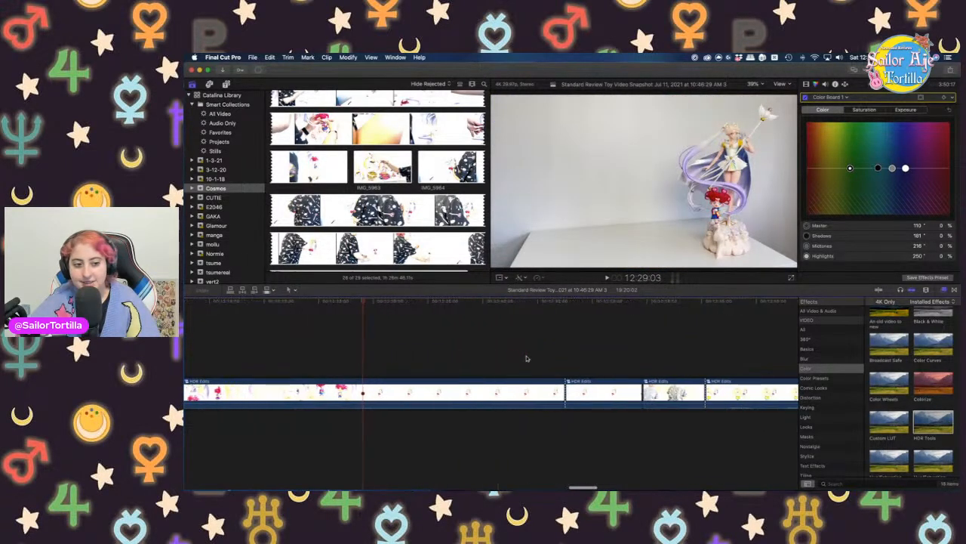
scroll(434, 346, right, 6)
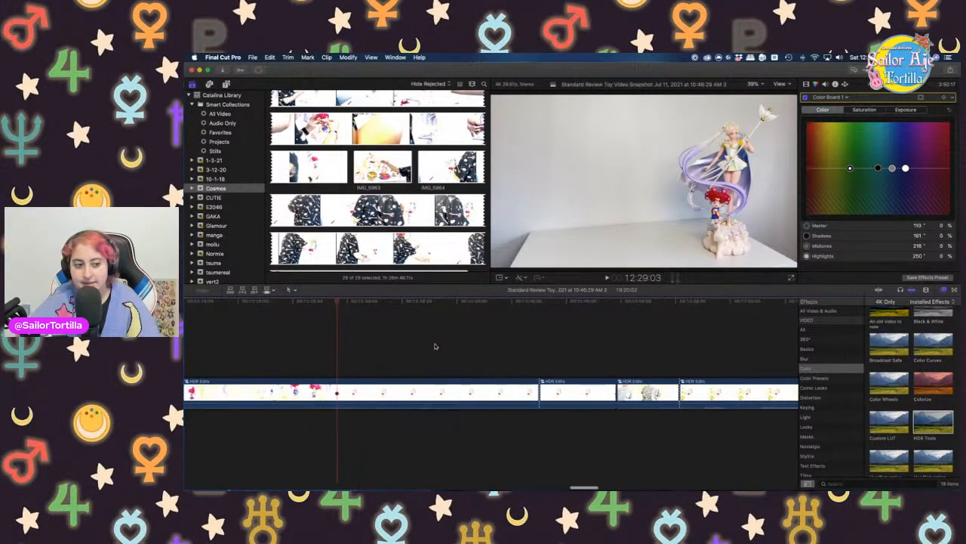
click(403, 347)
click(447, 355)
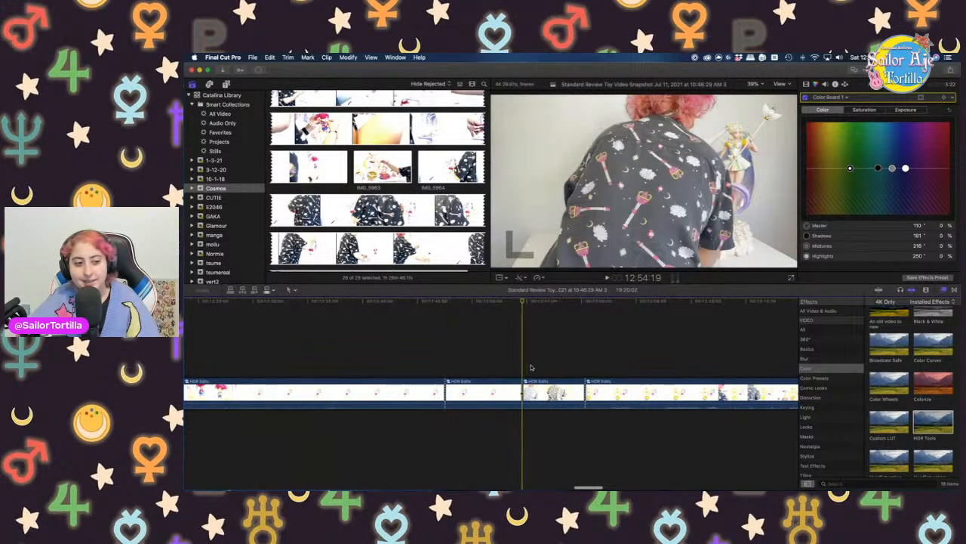
scroll(514, 362, right, 5)
click(480, 362)
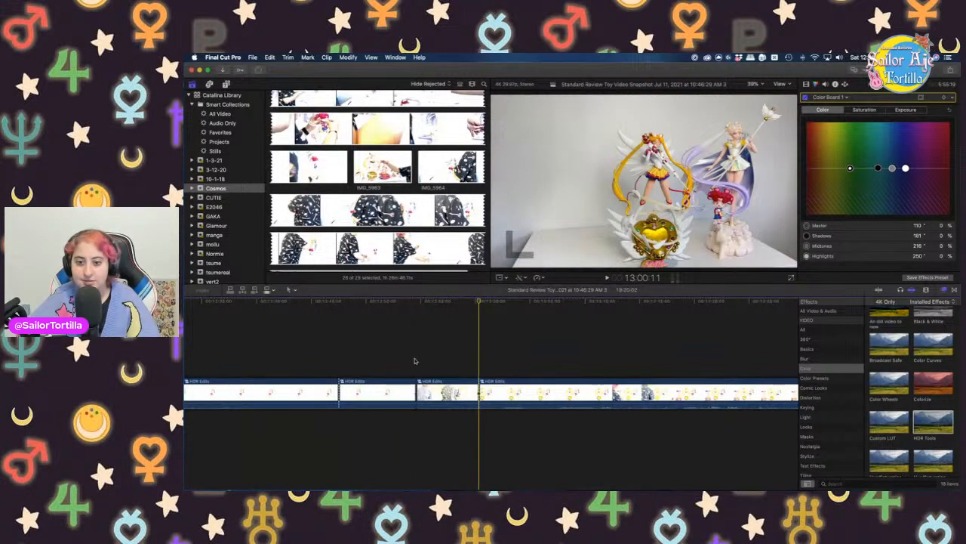
click(415, 361)
click(324, 347)
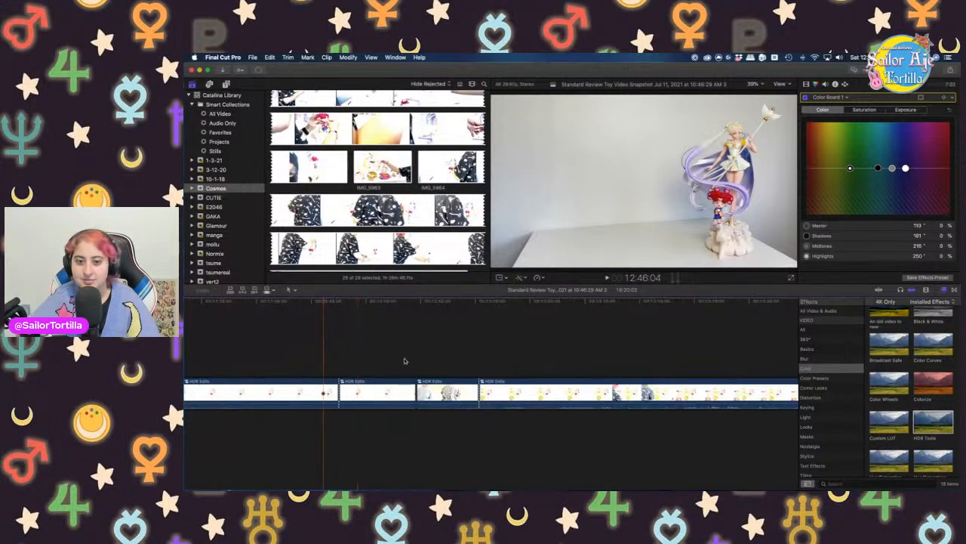
click(417, 360)
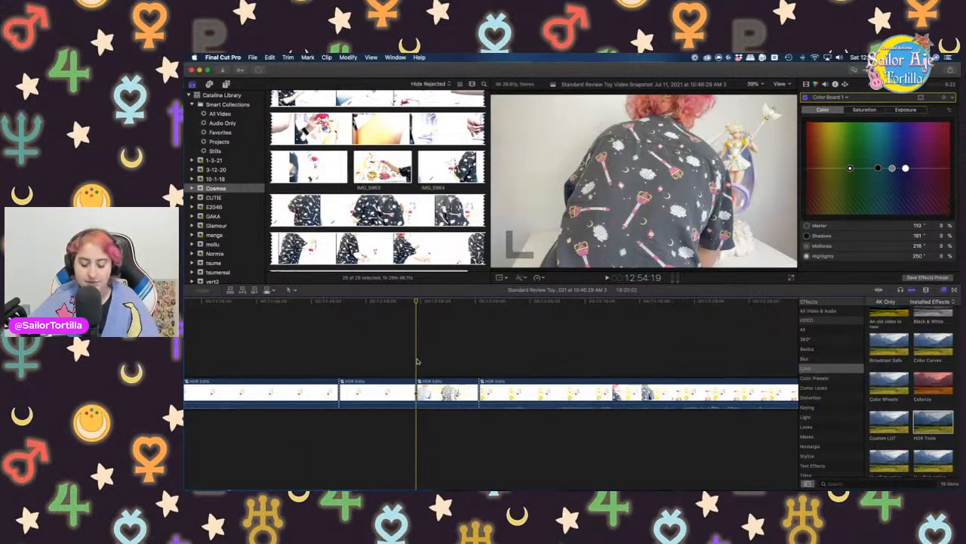
key(super+v)
Skim backward through the pasted close-ups from their end at 18:05 to the single-figure shots around 13:20
scroll(400, 347, left, 10)
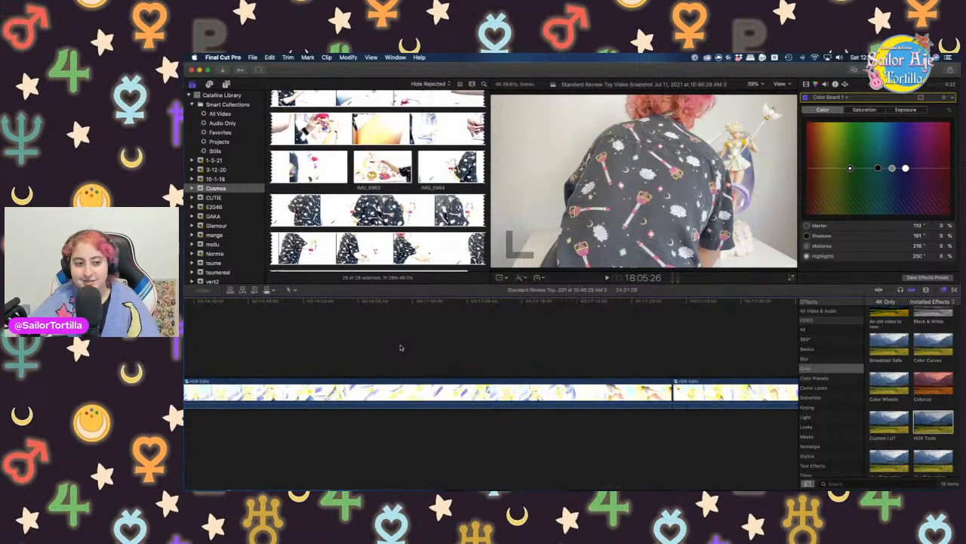
scroll(400, 347, left, 10)
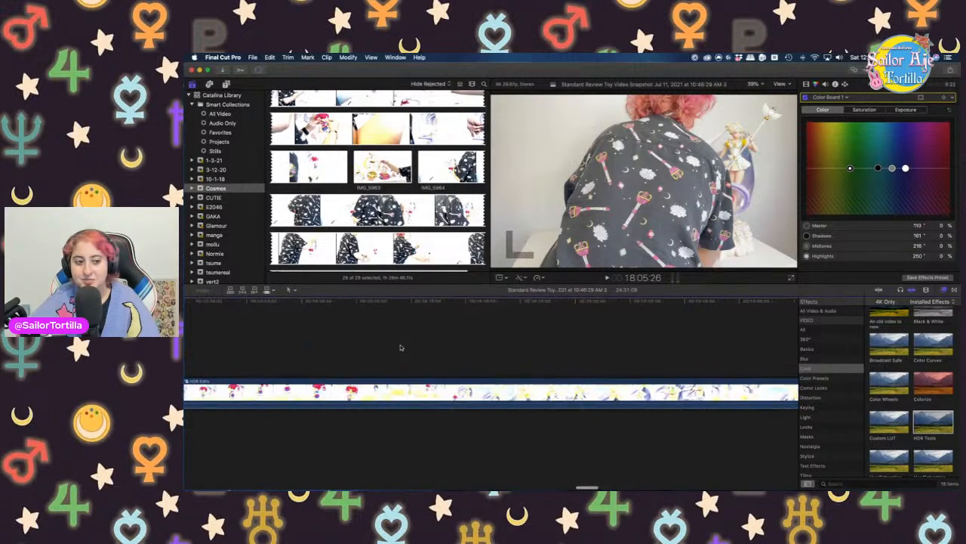
scroll(470, 363, left, 10)
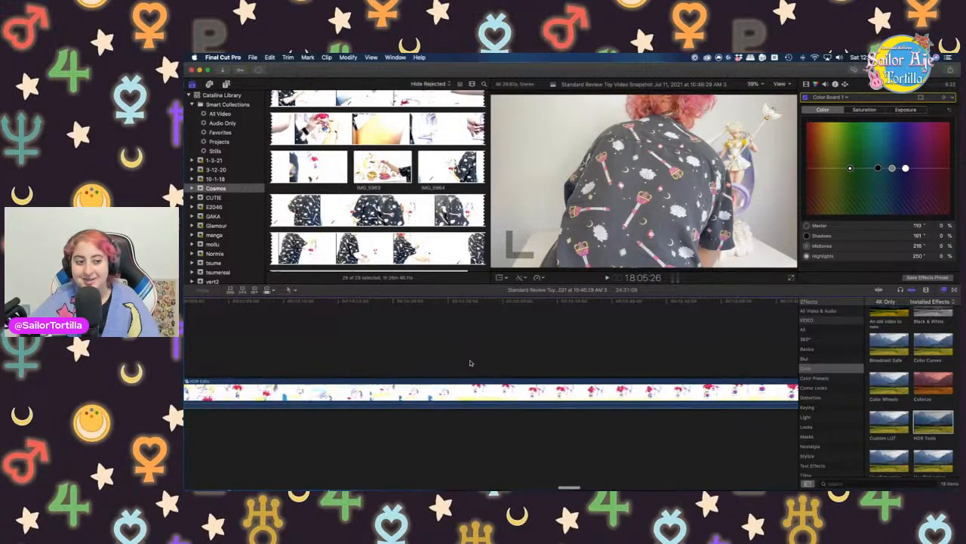
scroll(470, 363, left, 10)
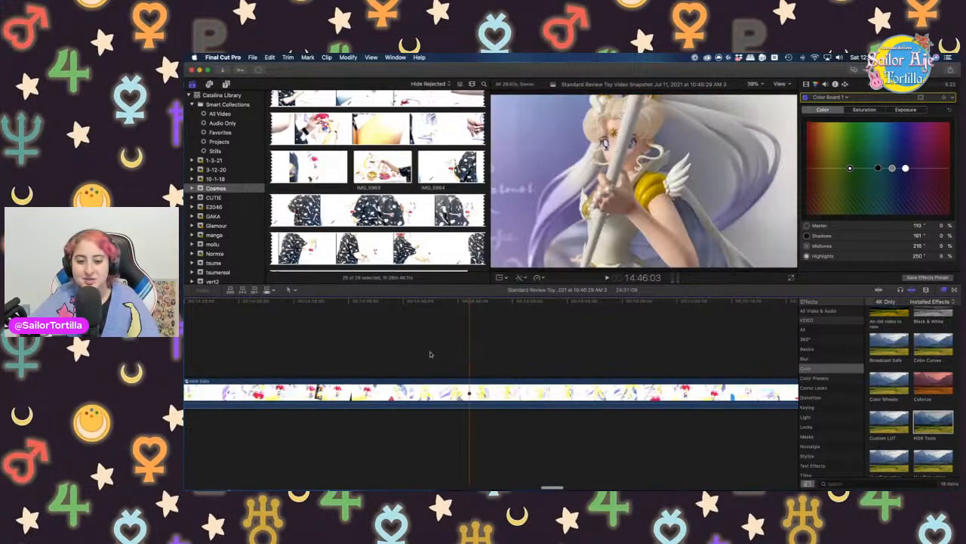
scroll(400, 346, left, 10)
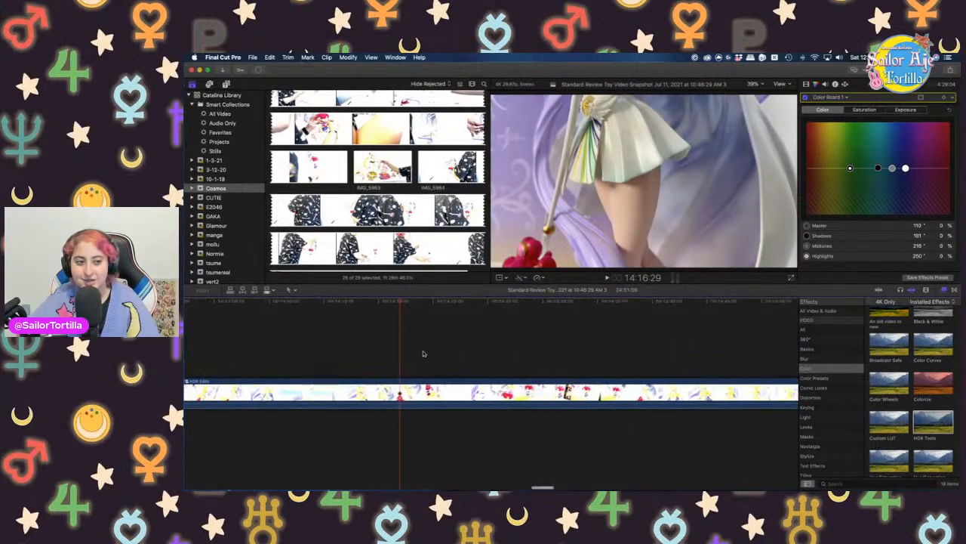
scroll(424, 354, left, 4)
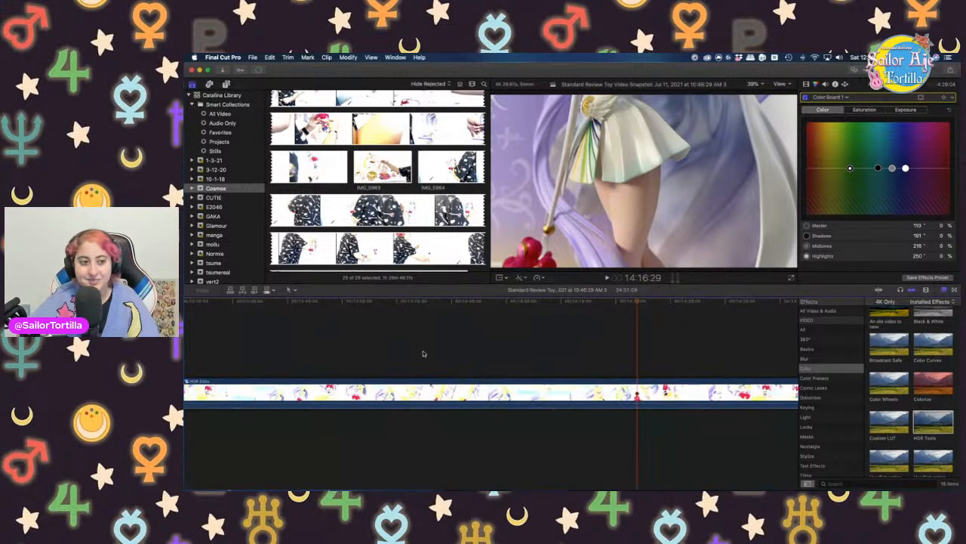
scroll(350, 342, left, 5)
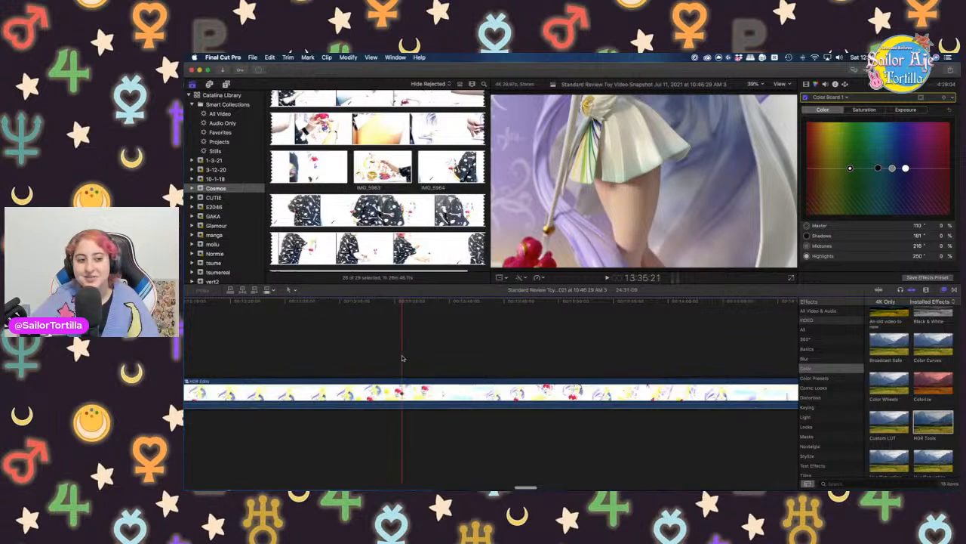
scroll(402, 358, left, 5)
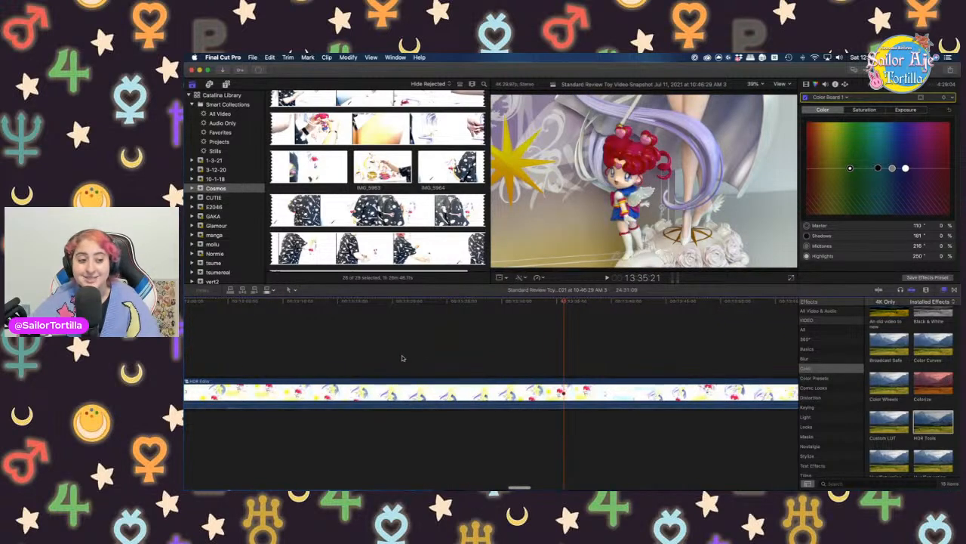
scroll(401, 358, left, 5)
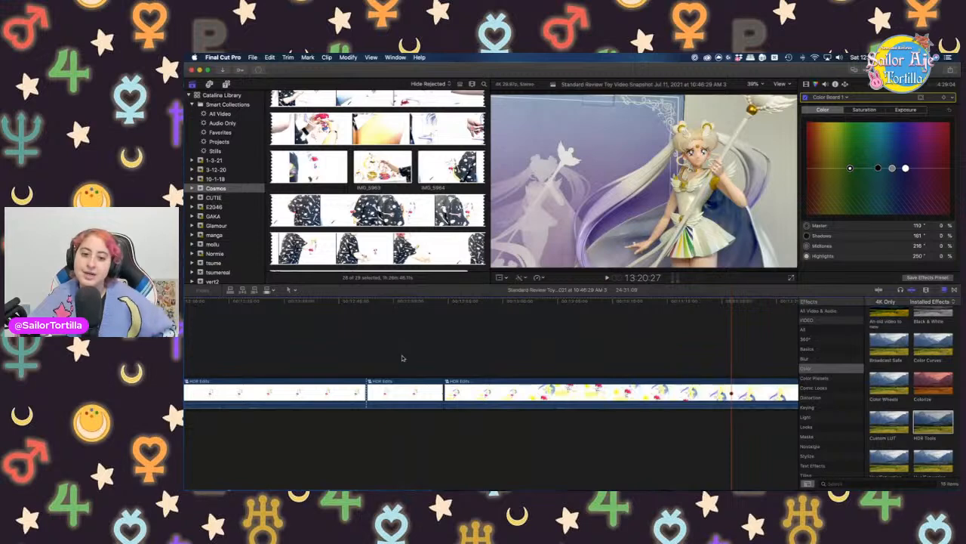
scroll(484, 356, left, 3)
Review the pasted close-ups forward from about 13:27 through the small red-haired figure's shots to about 17:12
scroll(484, 356, right, 1)
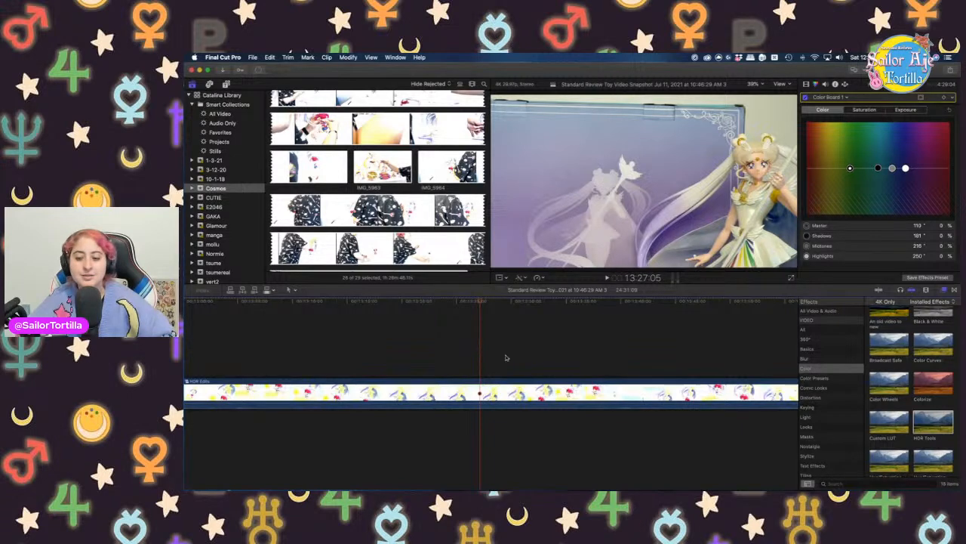
scroll(543, 362, right, 4)
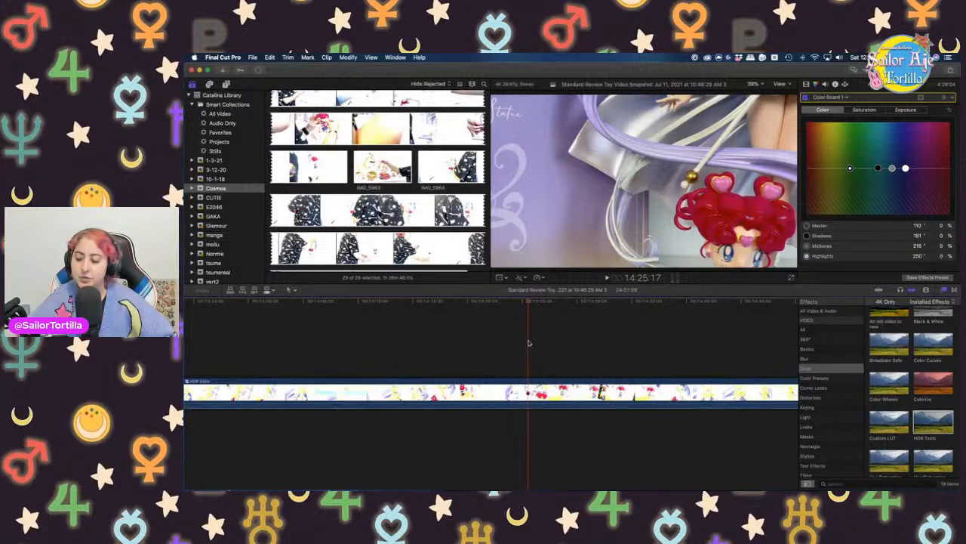
scroll(483, 322, right, 4)
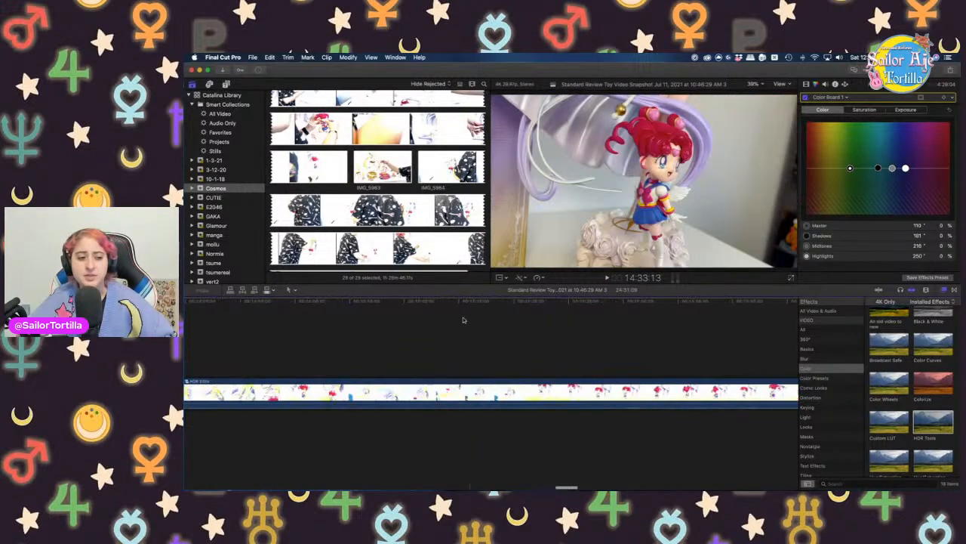
scroll(468, 340, right, 4)
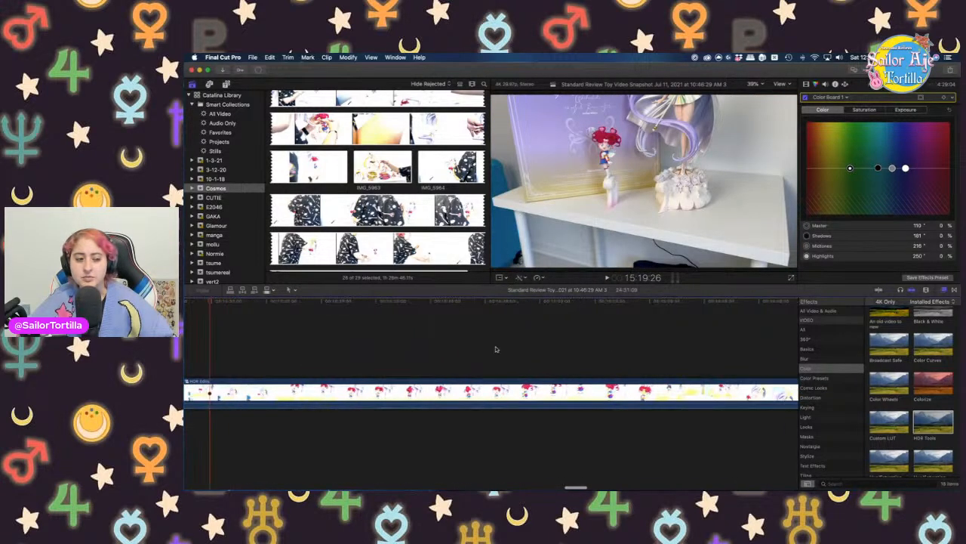
scroll(498, 349, right, 4)
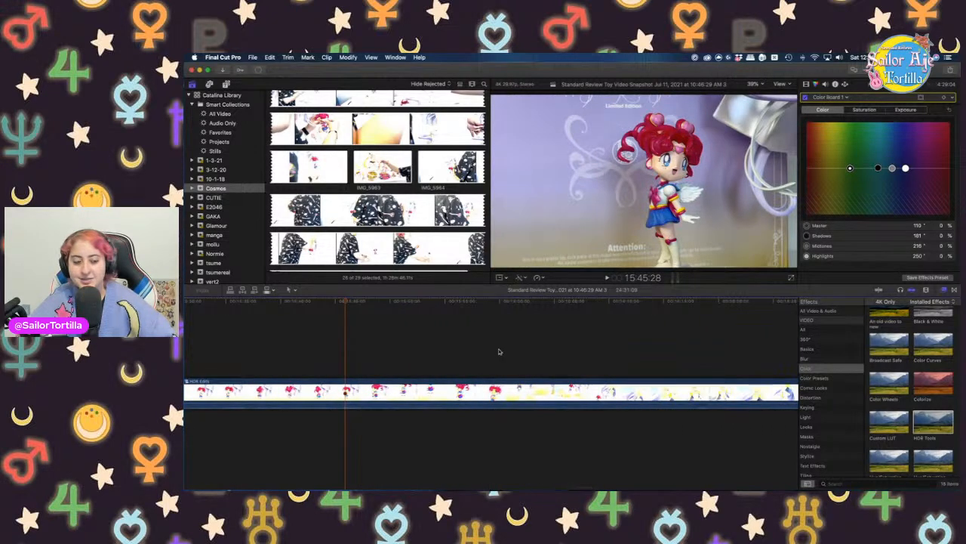
scroll(519, 345, right, 4)
scroll(549, 348, right, 4)
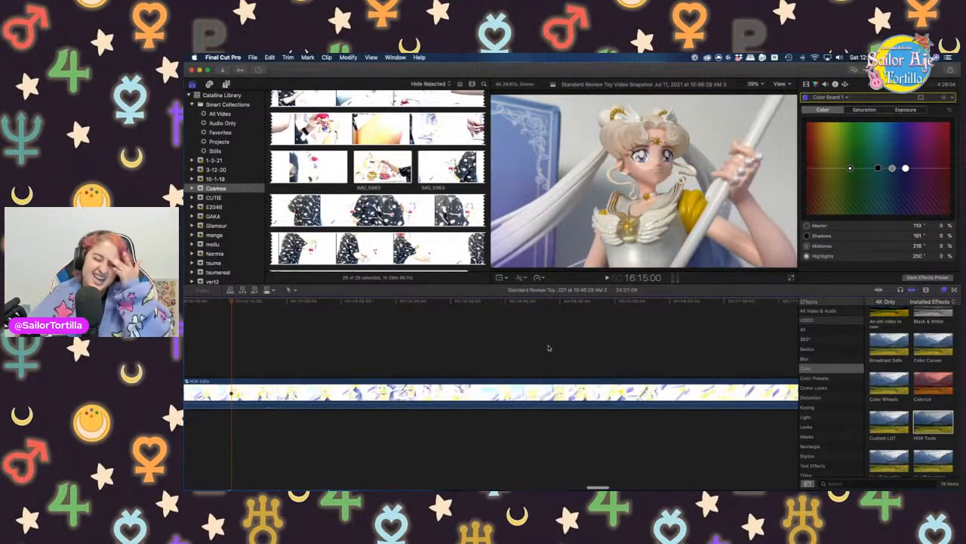
scroll(476, 355, right, 6)
Skim the tall figure's footage from about 8:20 to 8:46, including the close-ups of its rose-covered base
scroll(554, 349, left, 8)
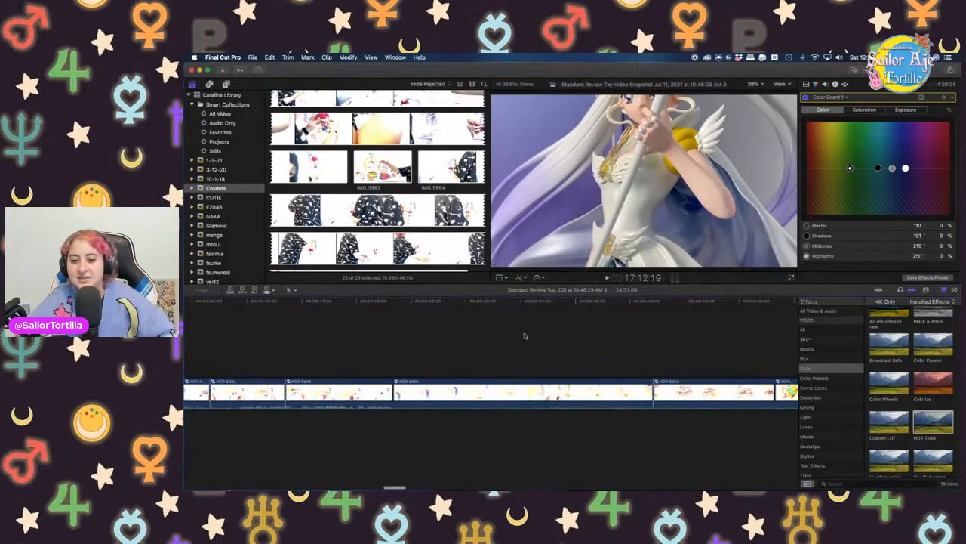
click(462, 335)
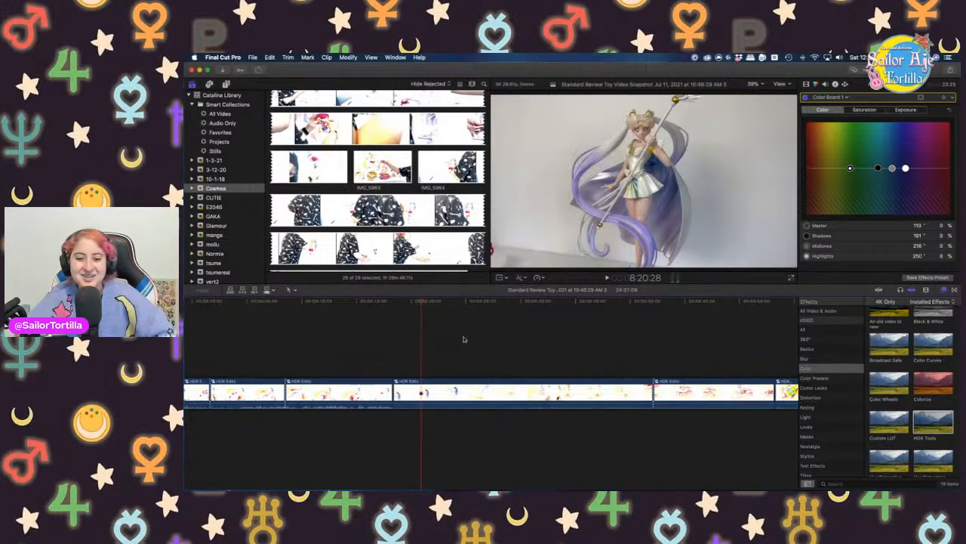
click(518, 345)
click(568, 345)
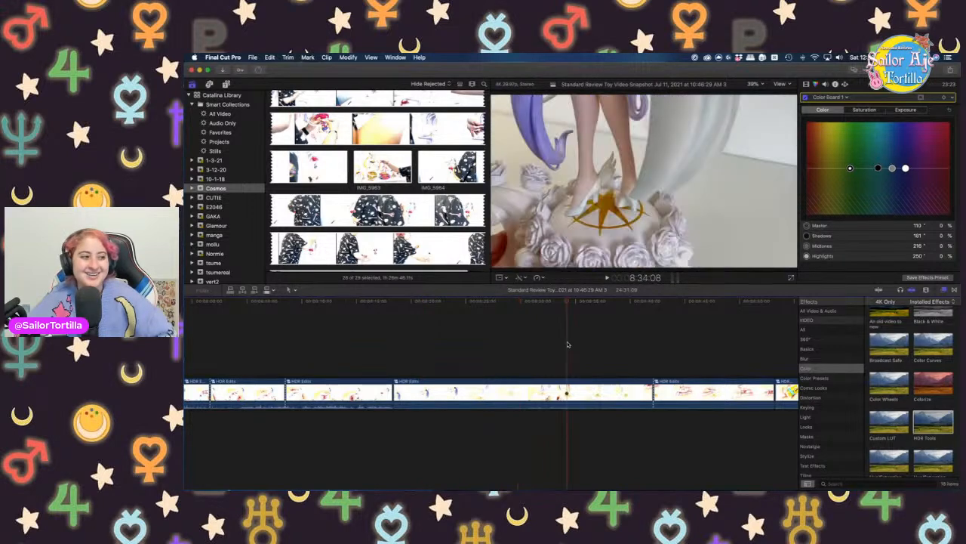
scroll(568, 345, right, 4)
click(485, 342)
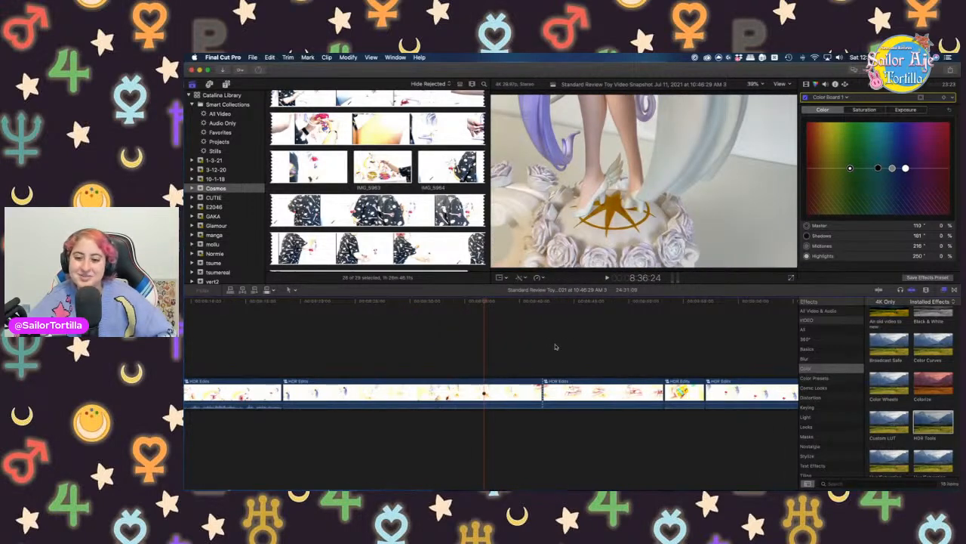
click(552, 346)
click(585, 345)
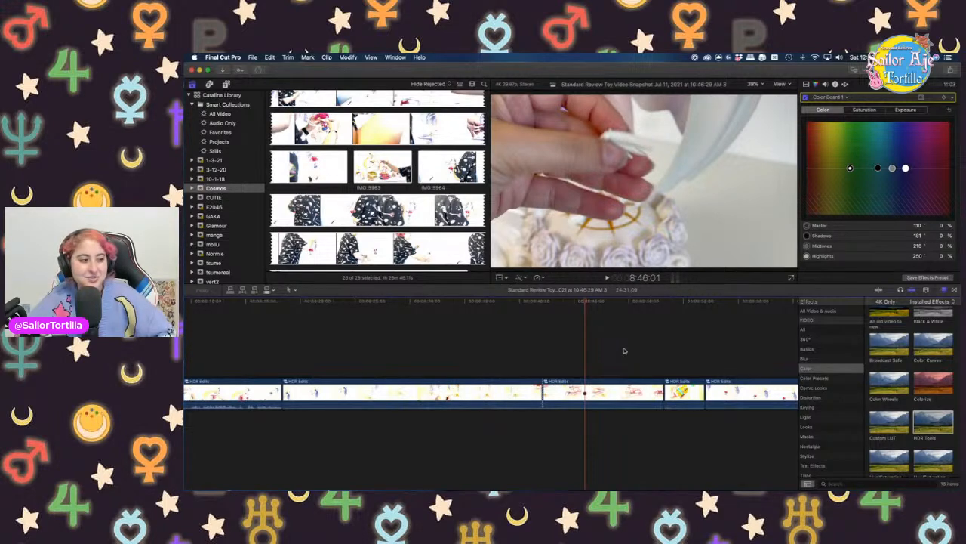
click(453, 319)
scroll(417, 346, right, 2)
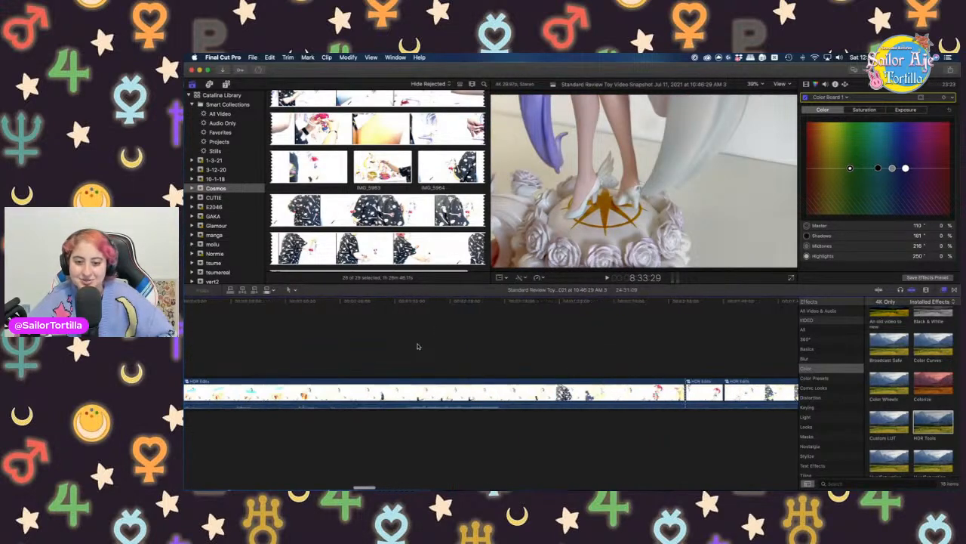
Split the tall figure's clip with the Blade at 6:41:26 and again at 6:56:01, where the card is held up
scroll(418, 346, left, 2)
scroll(393, 357, left, 3)
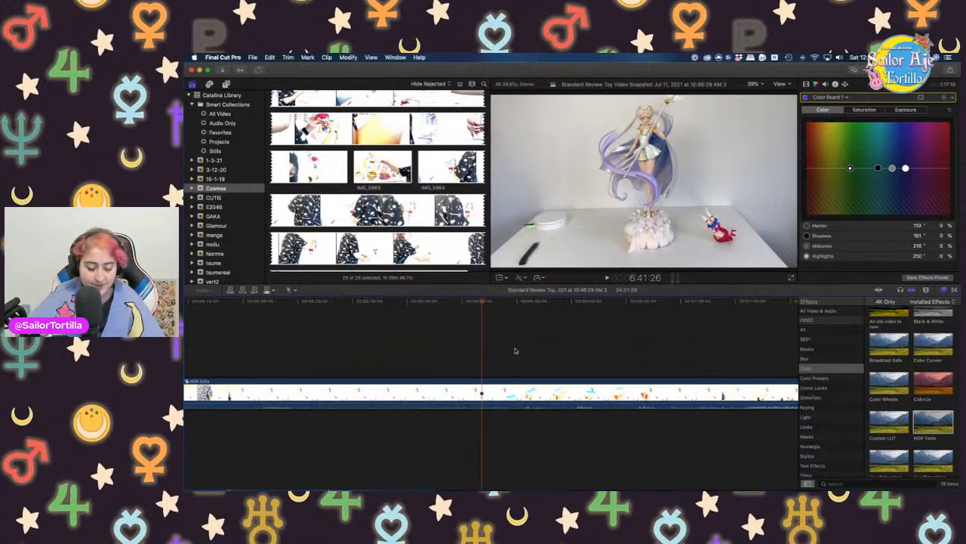
key(b)
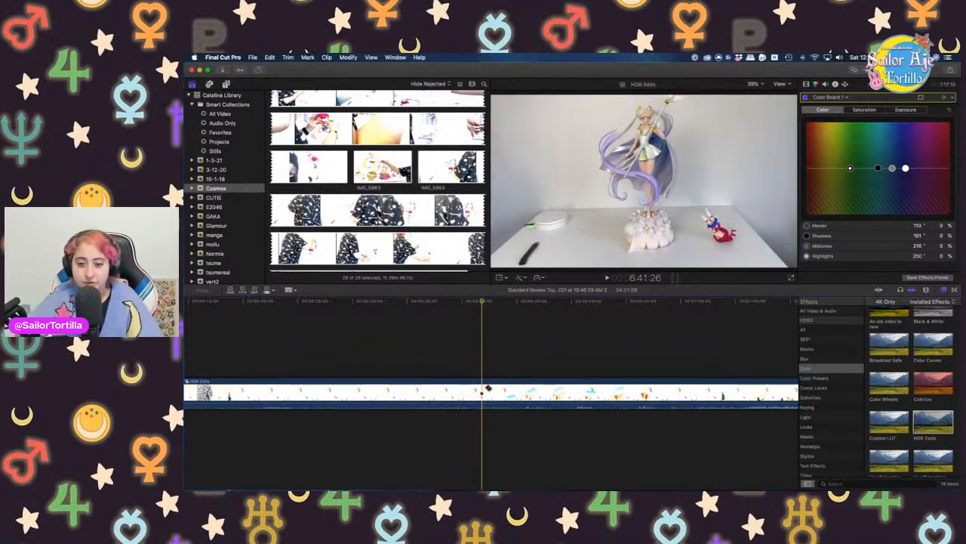
click(483, 389)
key(space)
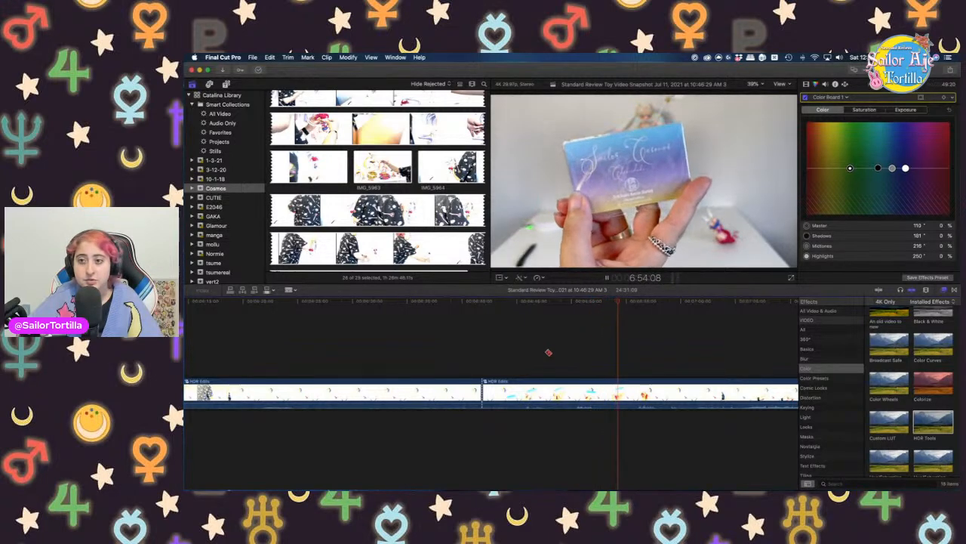
key(space)
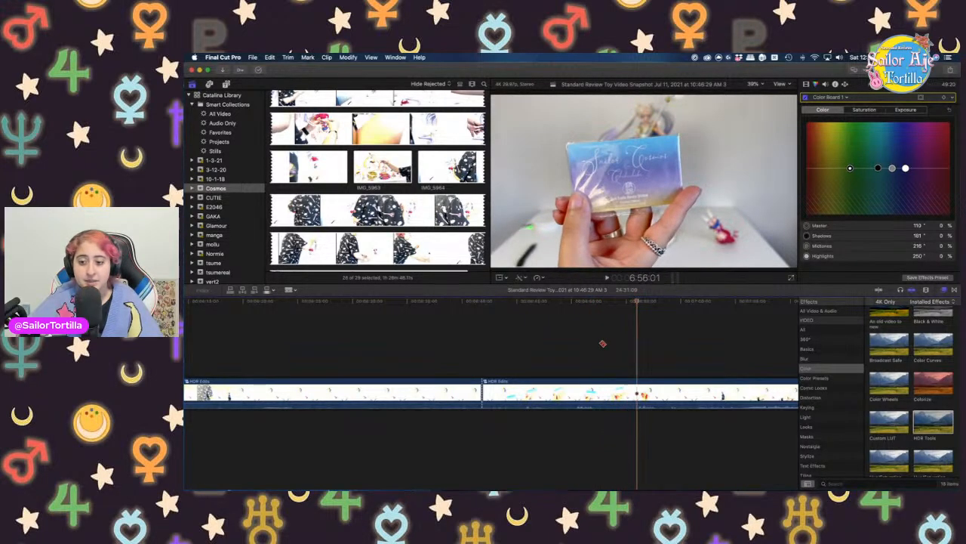
click(638, 389)
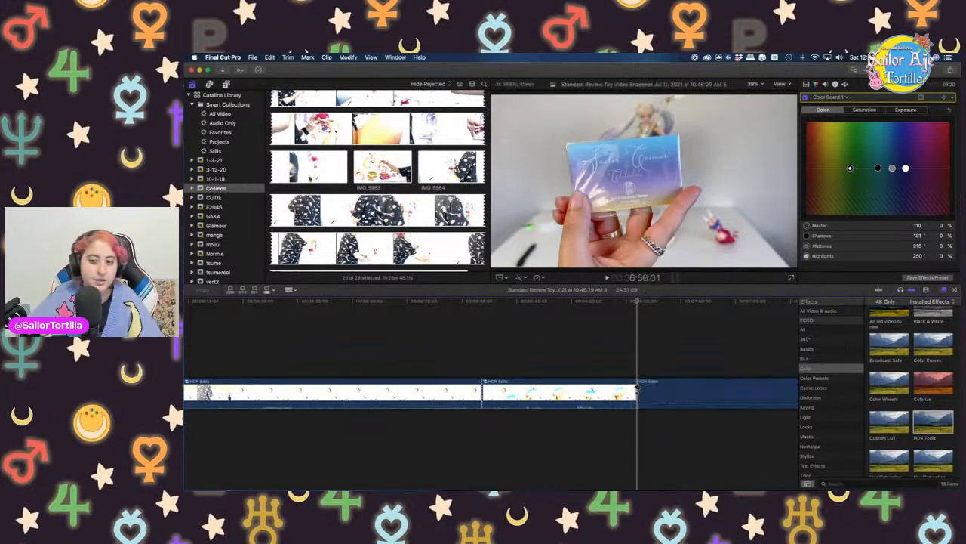
click(289, 290)
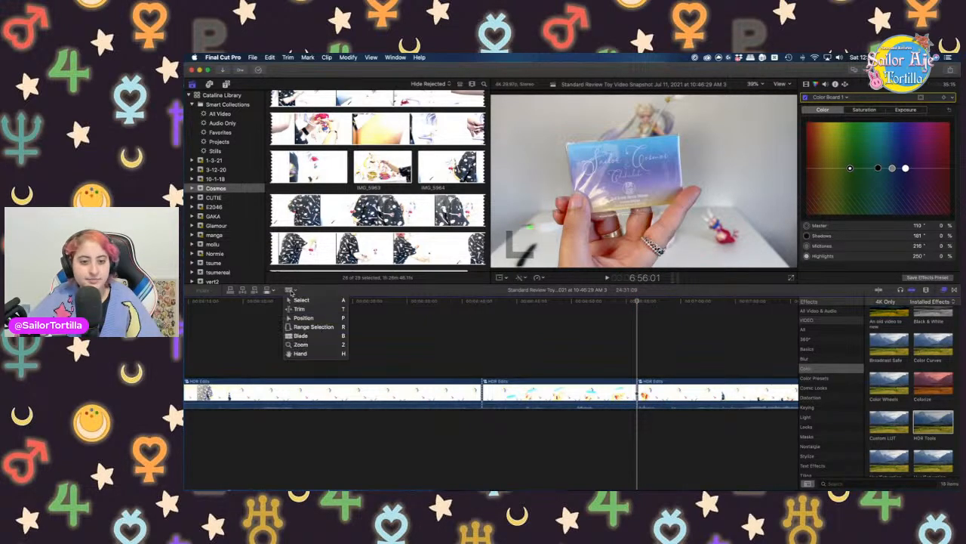
click(302, 300)
Split the clip where the white base piece is held up and delete the footage between the 6:56:01 cut and that point
scroll(461, 345, right, 5)
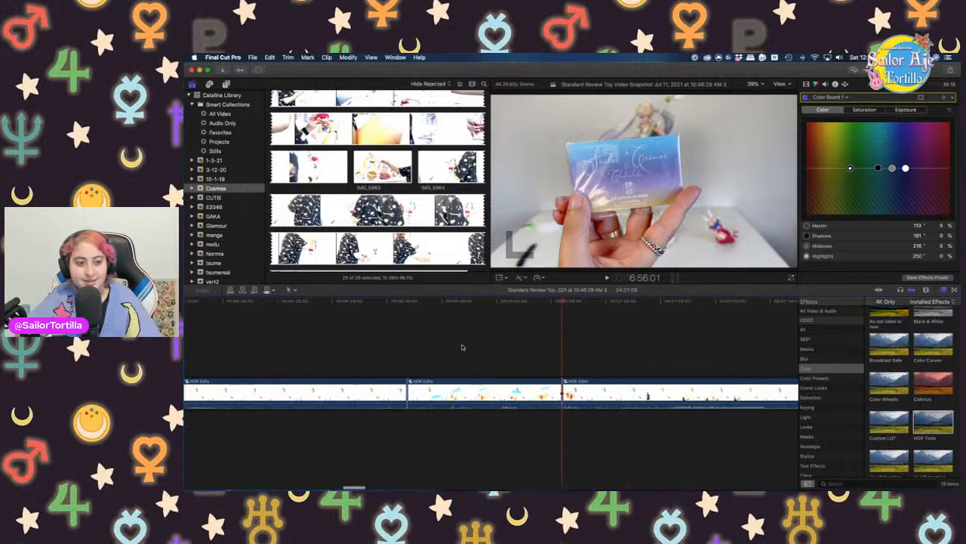
scroll(462, 347, right, 5)
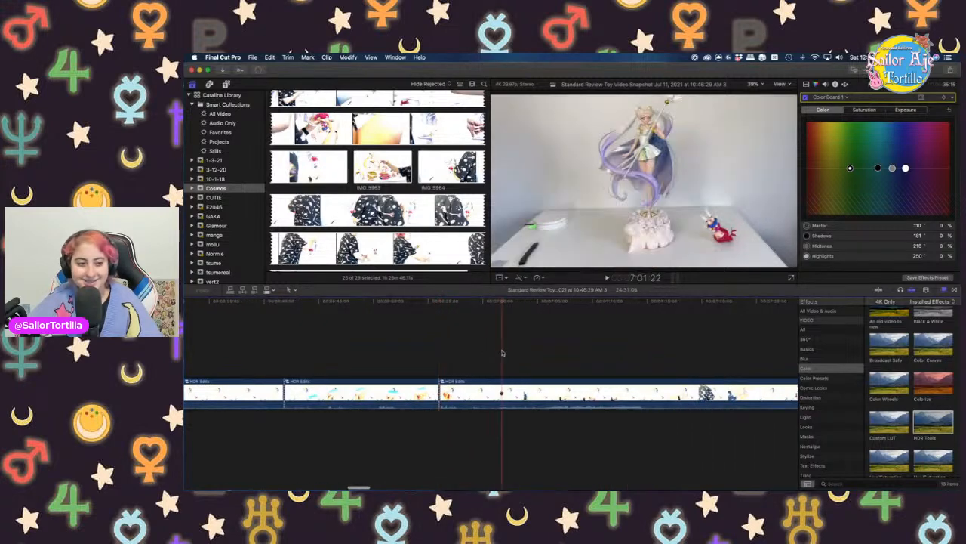
scroll(501, 352, right, 3)
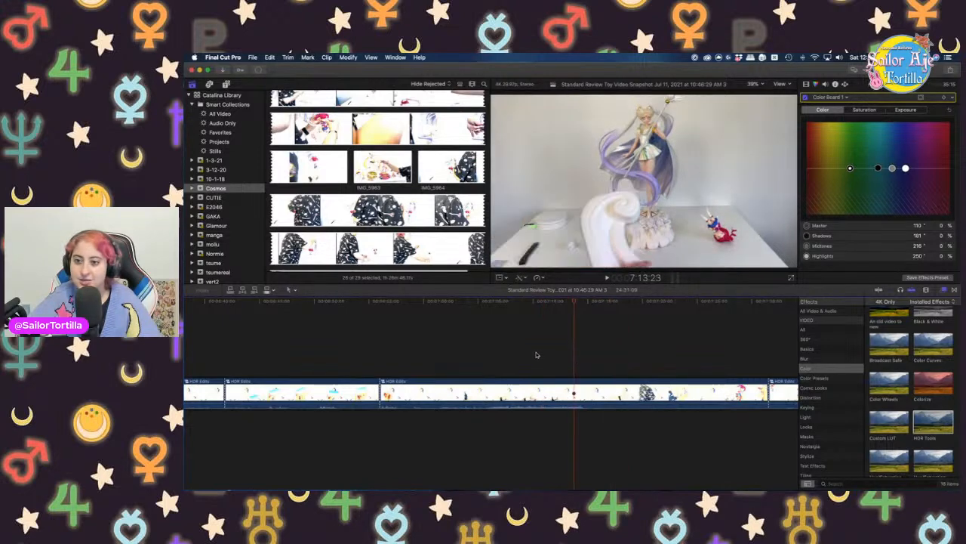
key(super+b)
click(495, 390)
key(Delete)
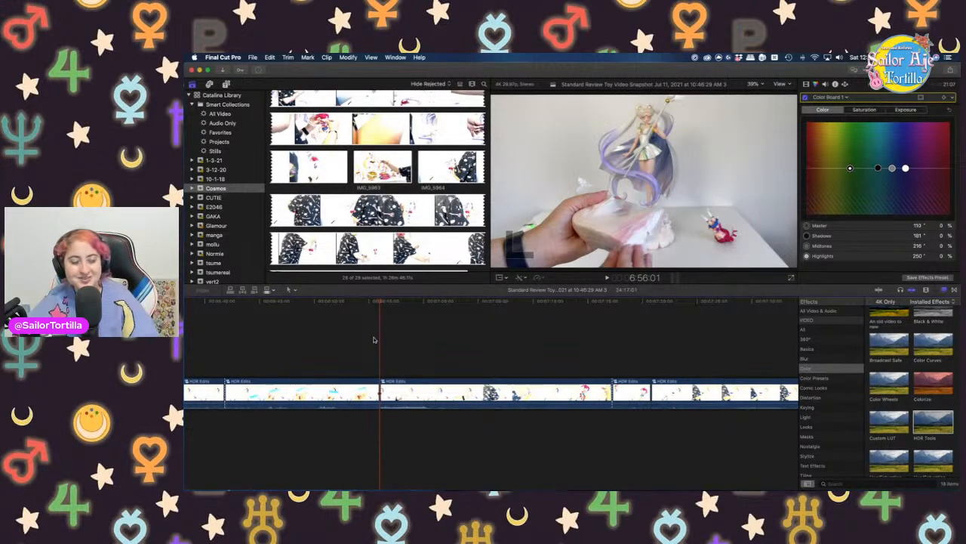
Play through the new join at 6:56:01 and split the clip at 7:06:23, where the host leans into frame
click(380, 340)
key(space)
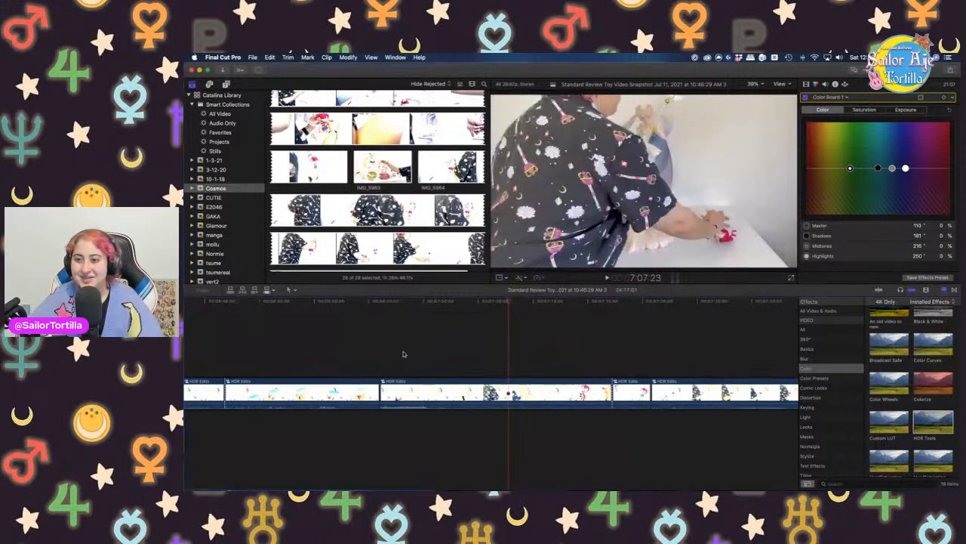
click(381, 362)
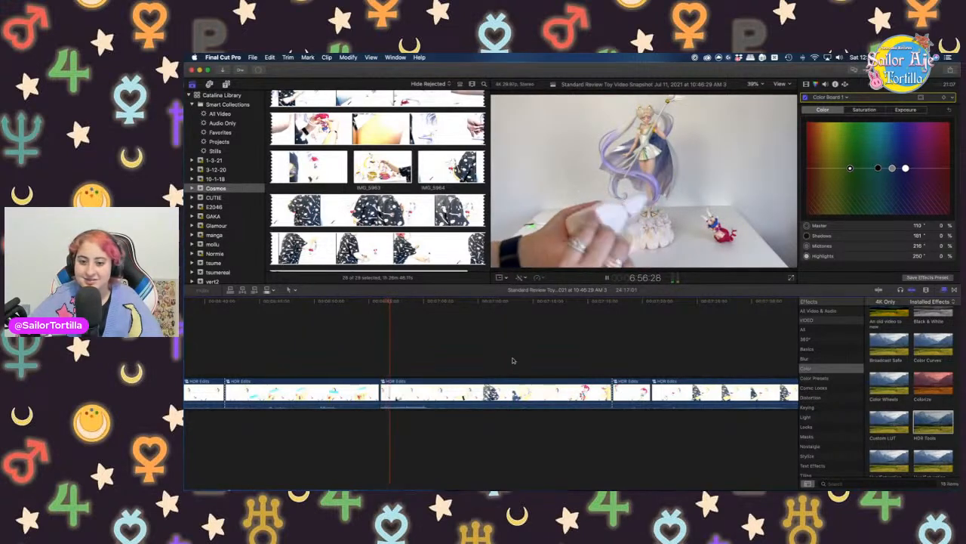
click(455, 358)
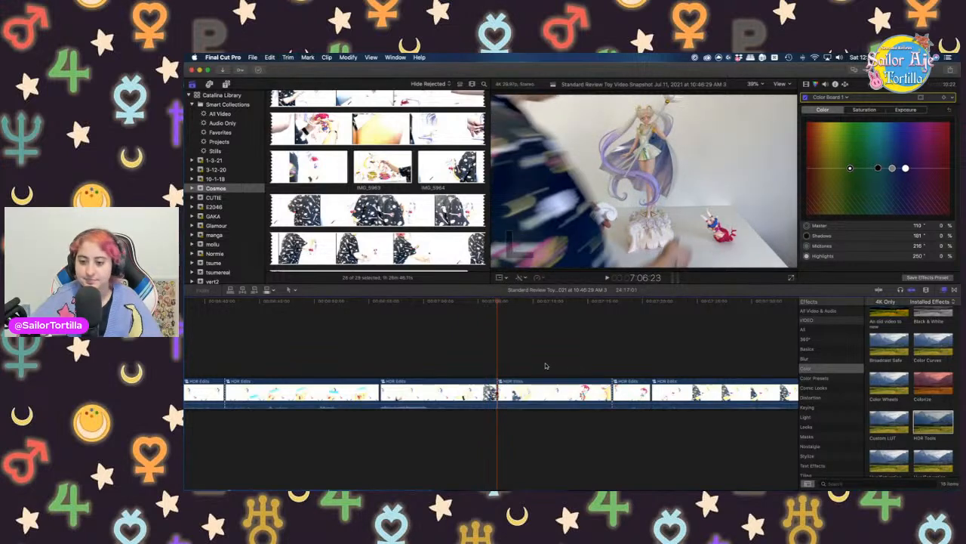
Split the clip at 7:14:03, where the red-haired figure is held up, and delete the piece between 7:06:23 and that cut
click(583, 367)
click(599, 363)
click(607, 359)
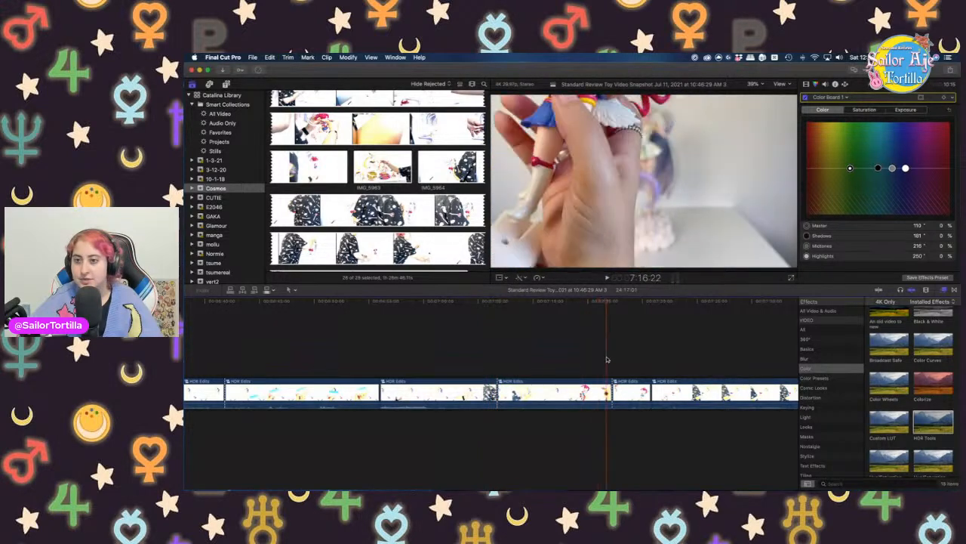
click(578, 359)
key(super+b)
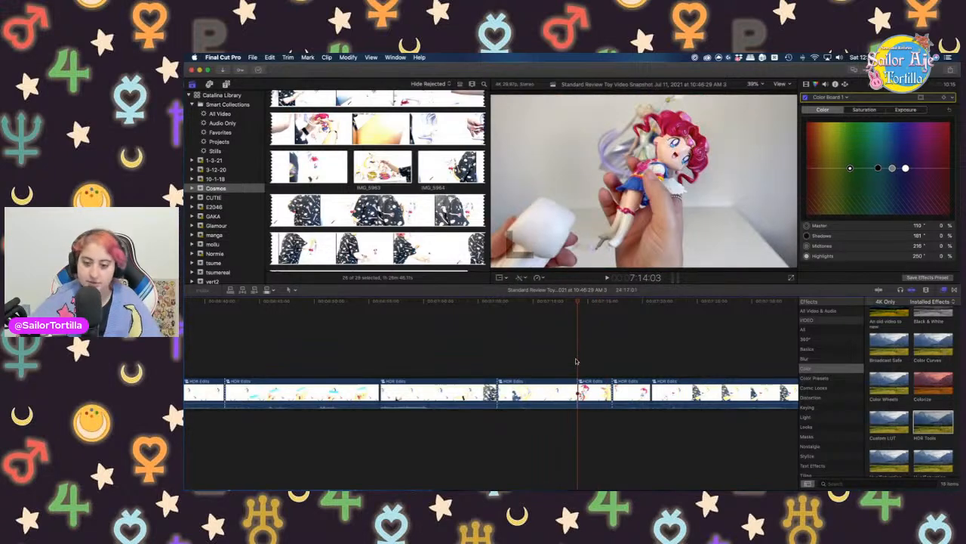
click(566, 375)
click(530, 394)
key(Delete)
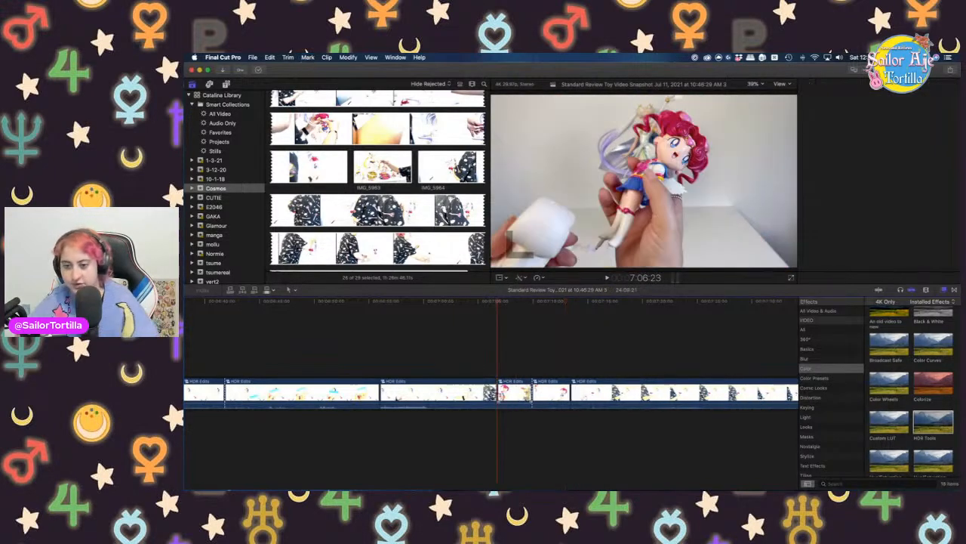
Return to the start of the timeline and play the edited video full screen
scroll(455, 367, left, 8)
scroll(481, 377, left, 10)
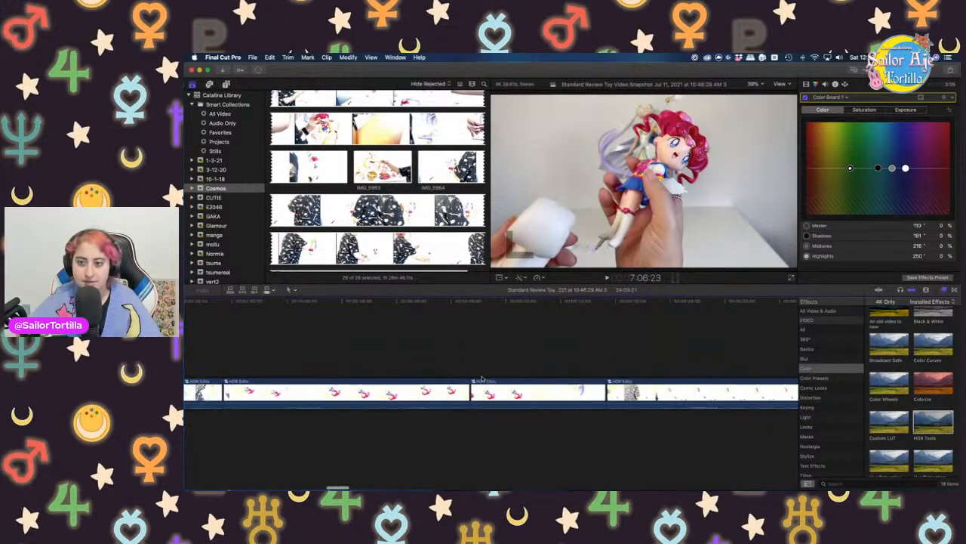
scroll(481, 378, left, 10)
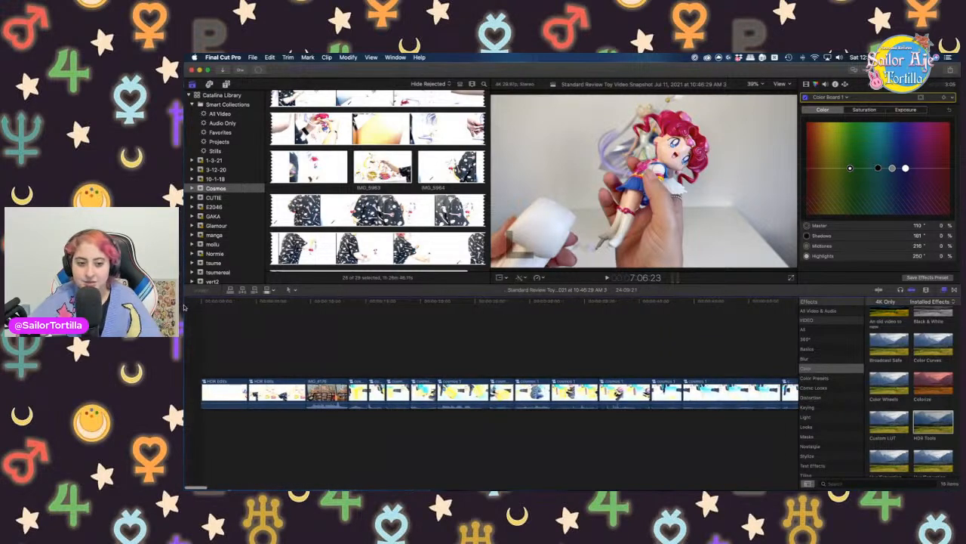
key(Home)
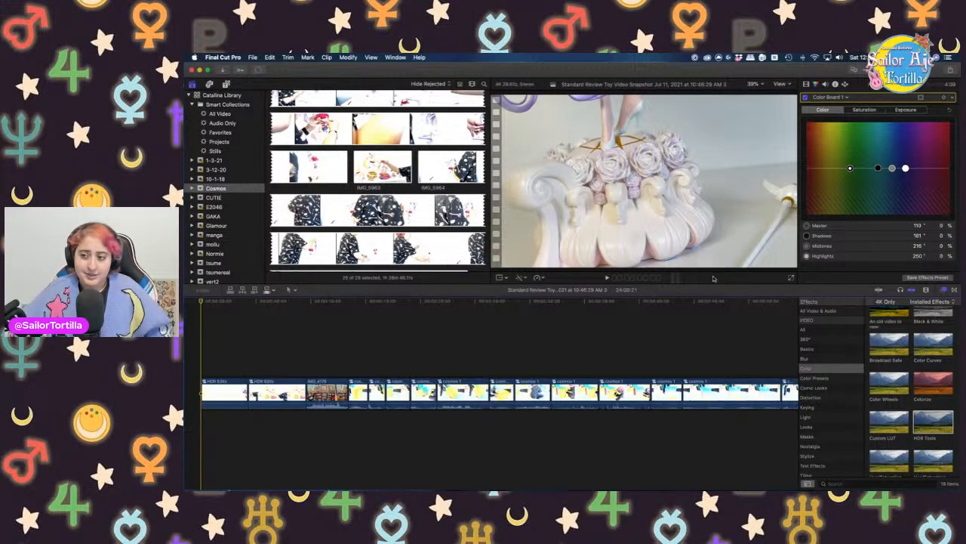
click(792, 279)
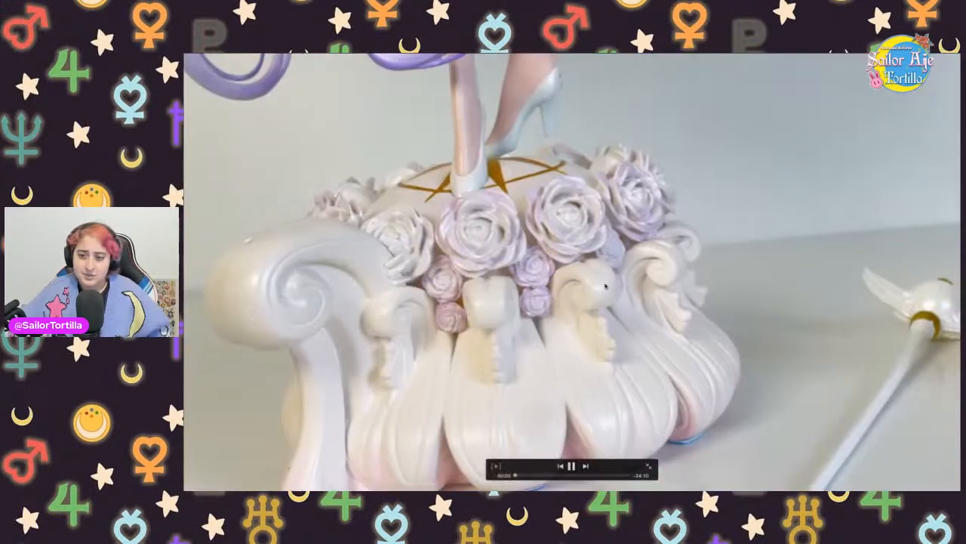
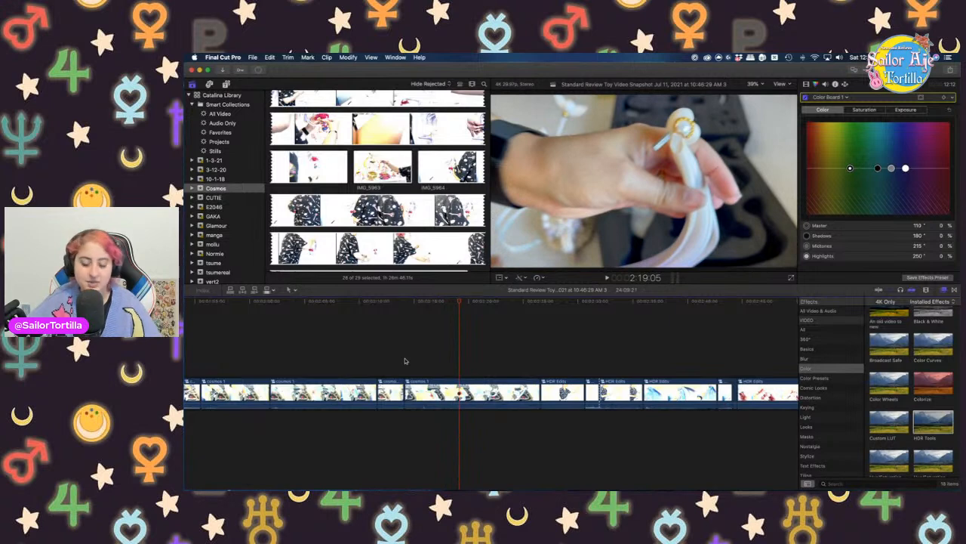
Split the hair-piece clip at 2:16:28 and 2:19:05 and delete the section between the cuts
key(super+b)
click(429, 366)
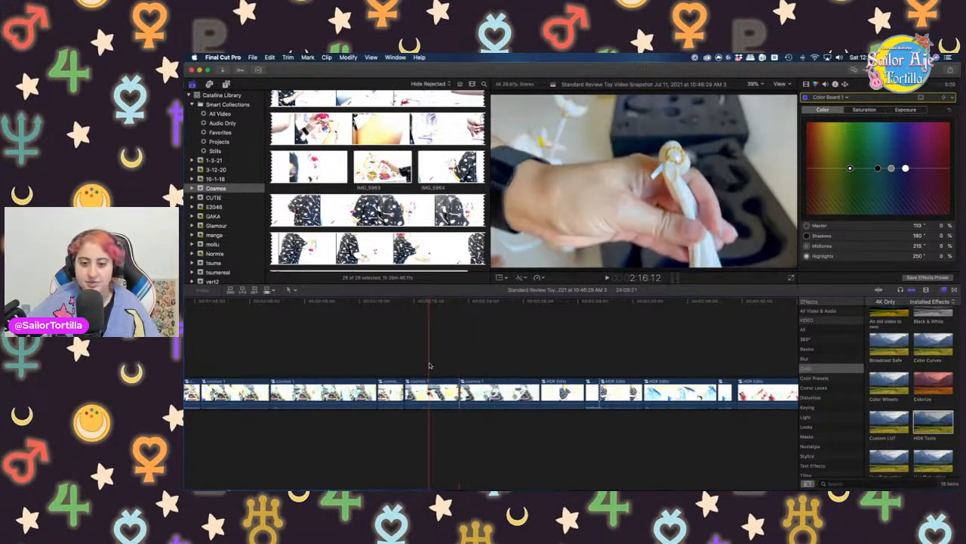
click(416, 397)
key(Delete)
Transform the short hair-piece clip before 2:16:28, scaling it to about 131% and shifting the image slightly left and up
click(425, 370)
click(420, 393)
click(500, 277)
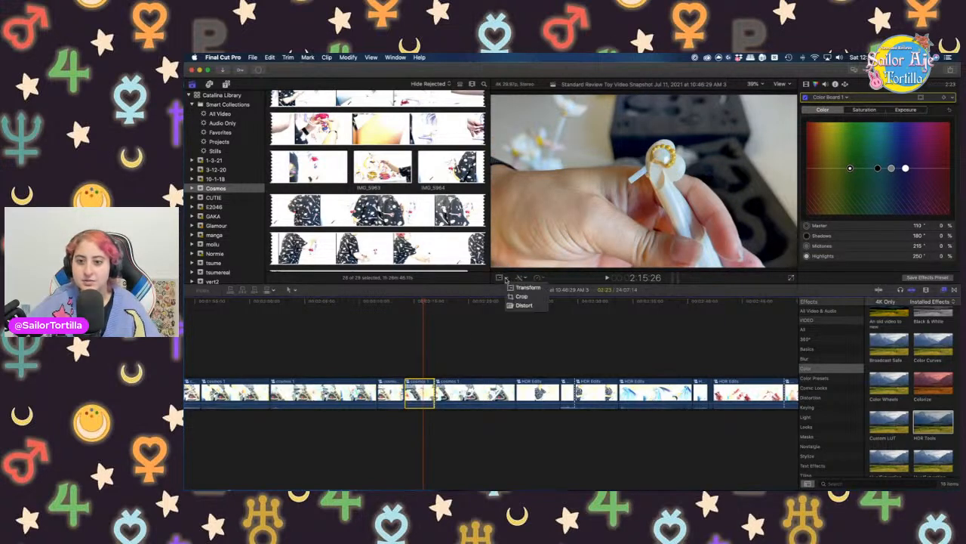
click(520, 285)
click(796, 270)
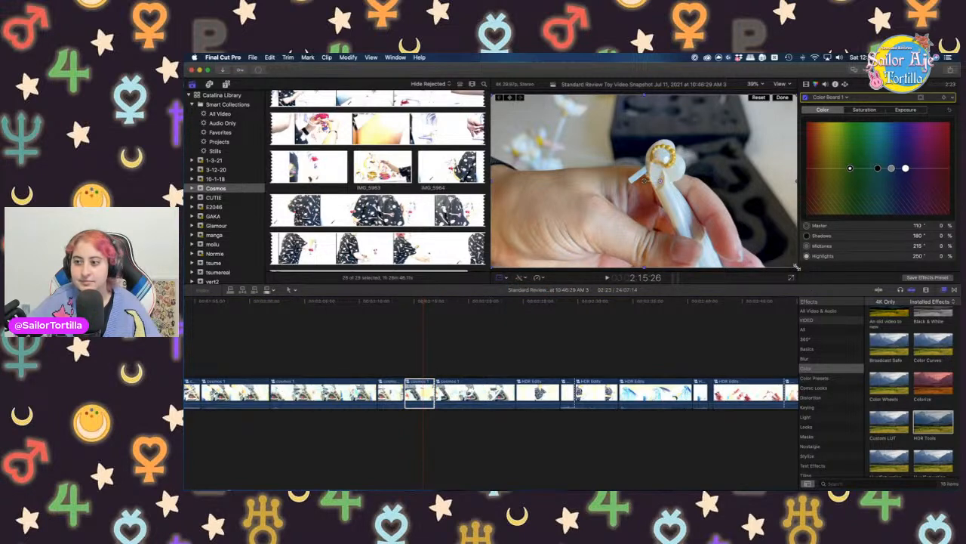
drag(794, 265, 828, 296)
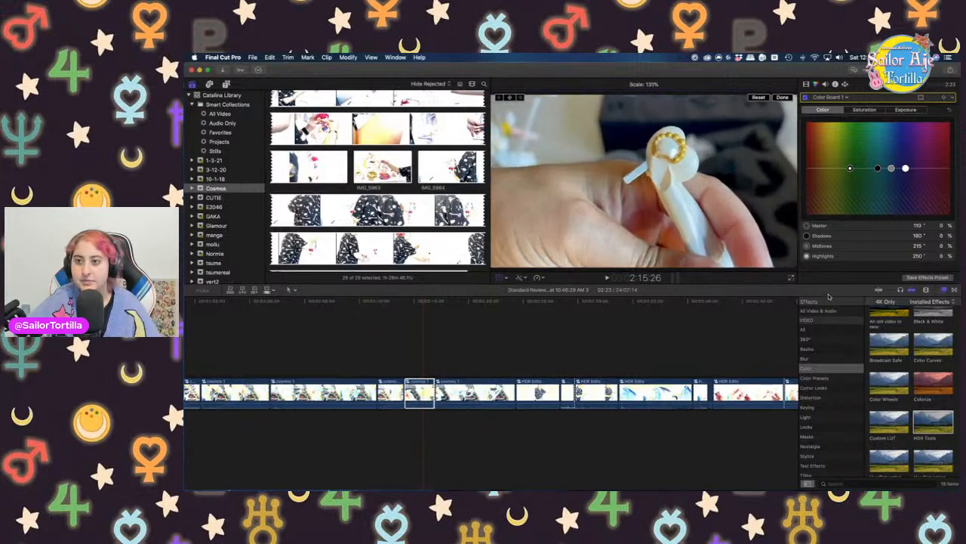
drag(683, 191, 658, 184)
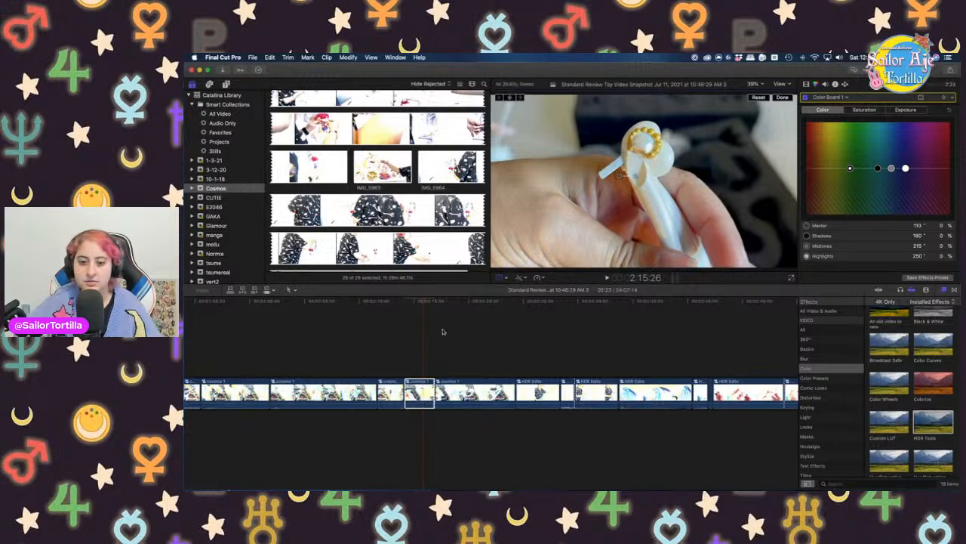
Play the following hair-piece clip from 2:16:28 to about 2:20:21
click(438, 354)
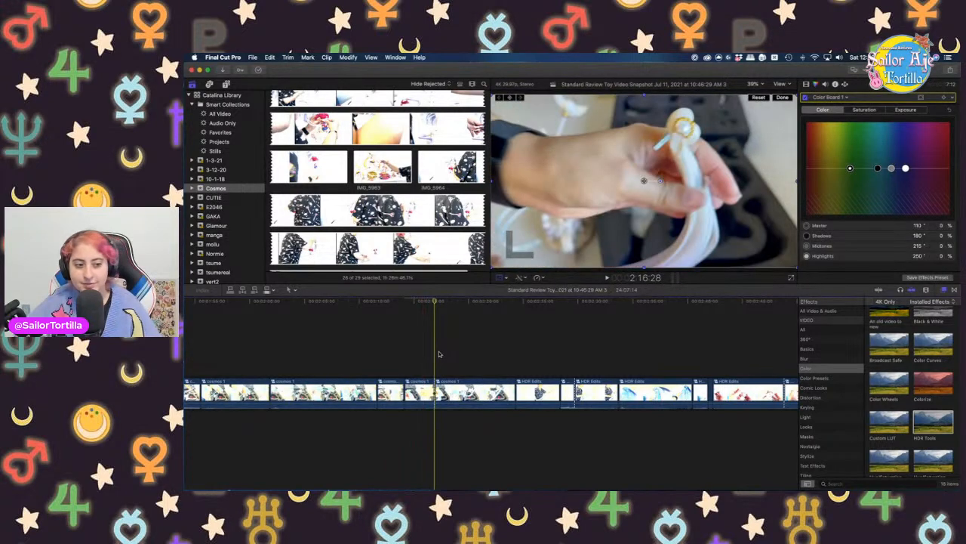
key(space)
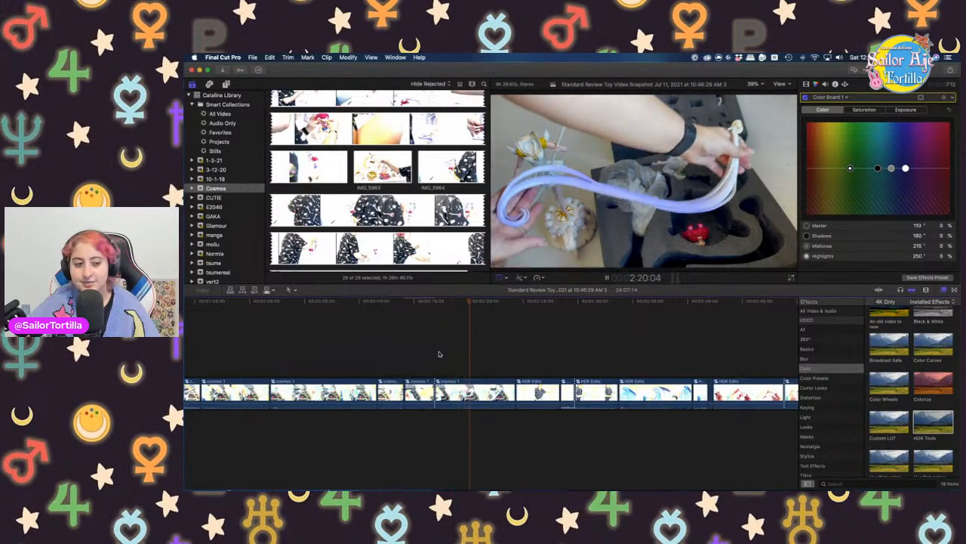
key(space)
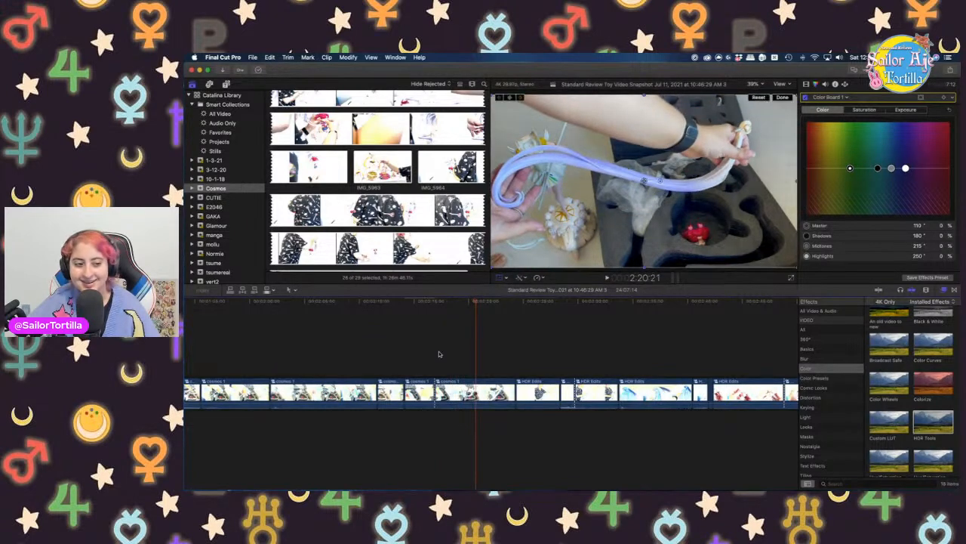
Split the hair-piece clip at 2:20:29 and delete the part after the cut
click(438, 354)
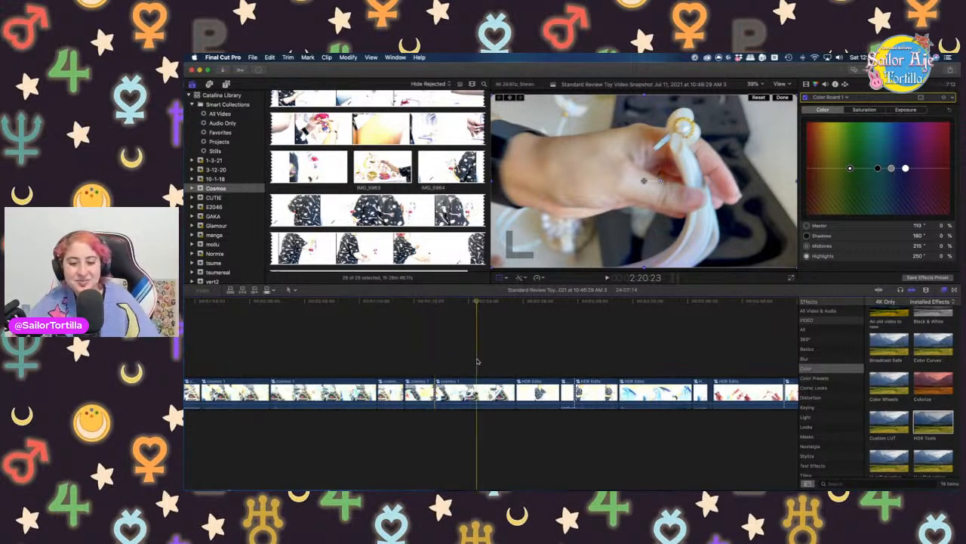
click(424, 368)
key(space)
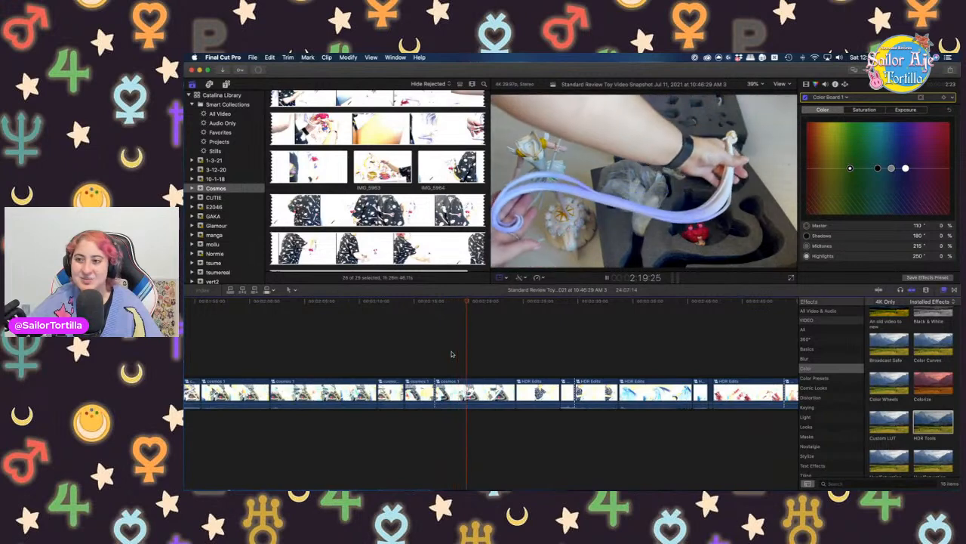
key(space)
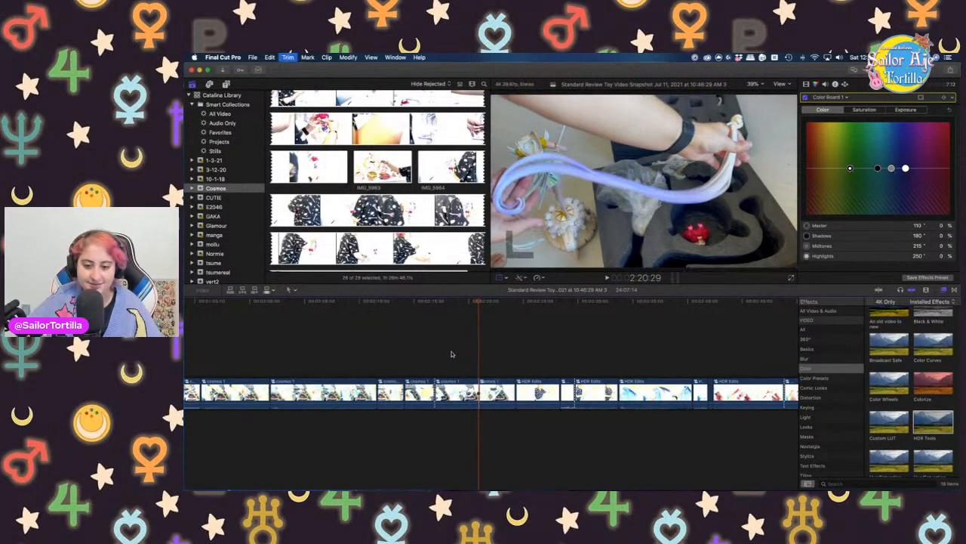
click(498, 400)
key(BackSpace)
Split the following wide figure clip at about 2:21:26 and at 2:23:16, and delete the section between the cuts
key(space)
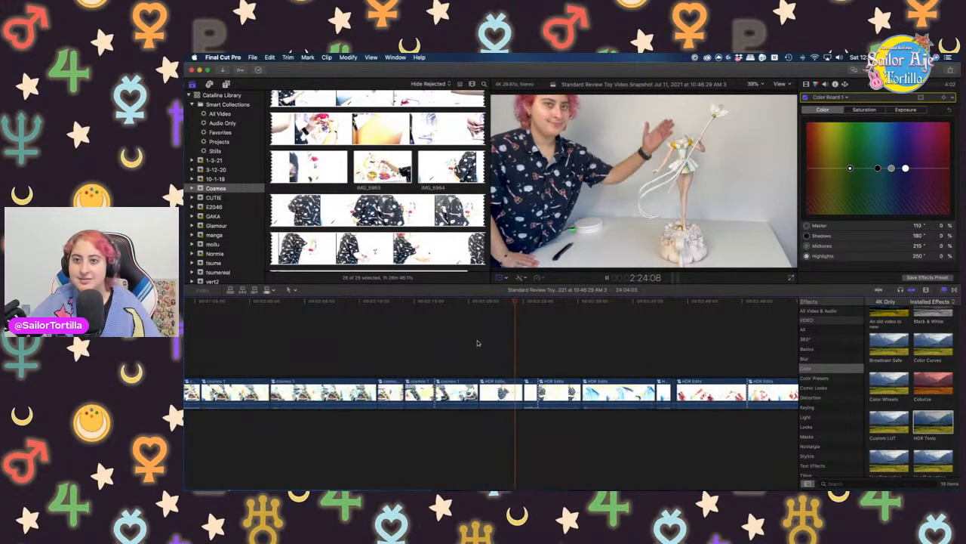
click(477, 344)
key(space)
key(shift+t)
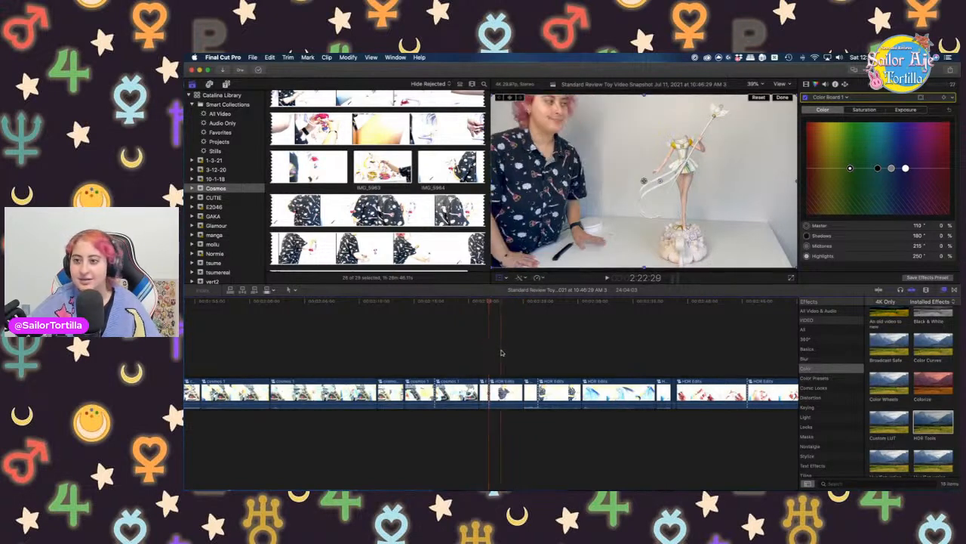
click(506, 353)
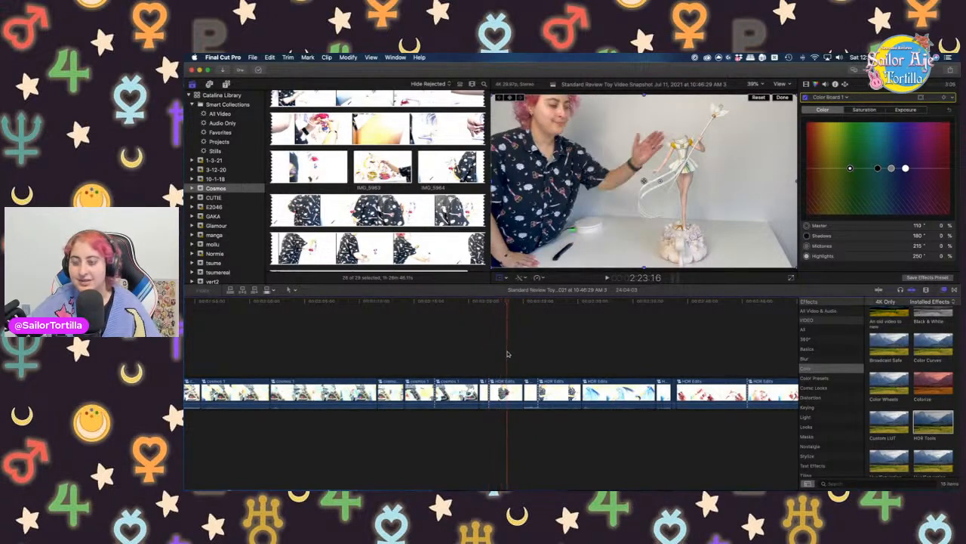
click(498, 386)
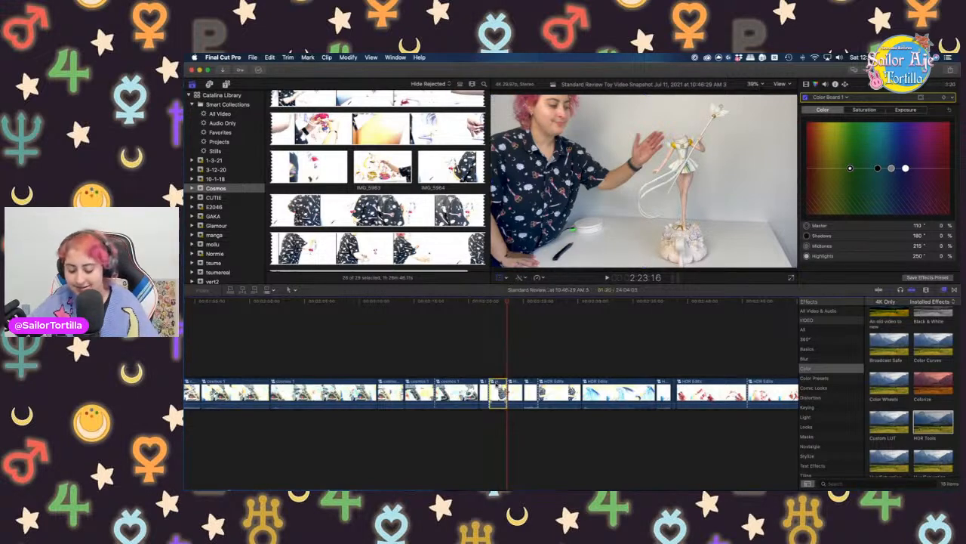
key(Delete)
Transform the short wide figure clip around 2:22:25, enlarging it and shifting the image left
click(499, 357)
click(498, 391)
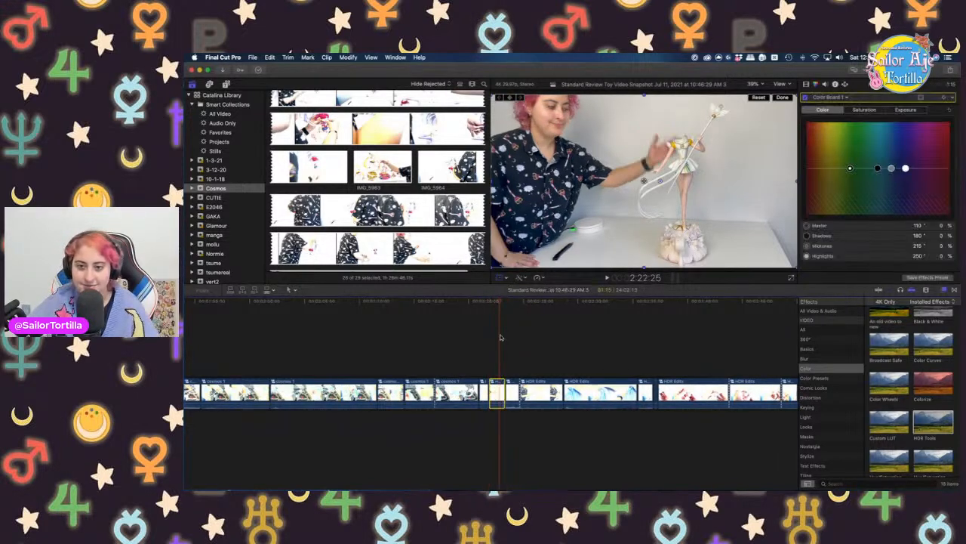
drag(492, 269, 420, 276)
drag(612, 240, 565, 235)
Split the close-up clip of the cape in the presenter's hands at 2:27:01 and delete its remainder
click(484, 352)
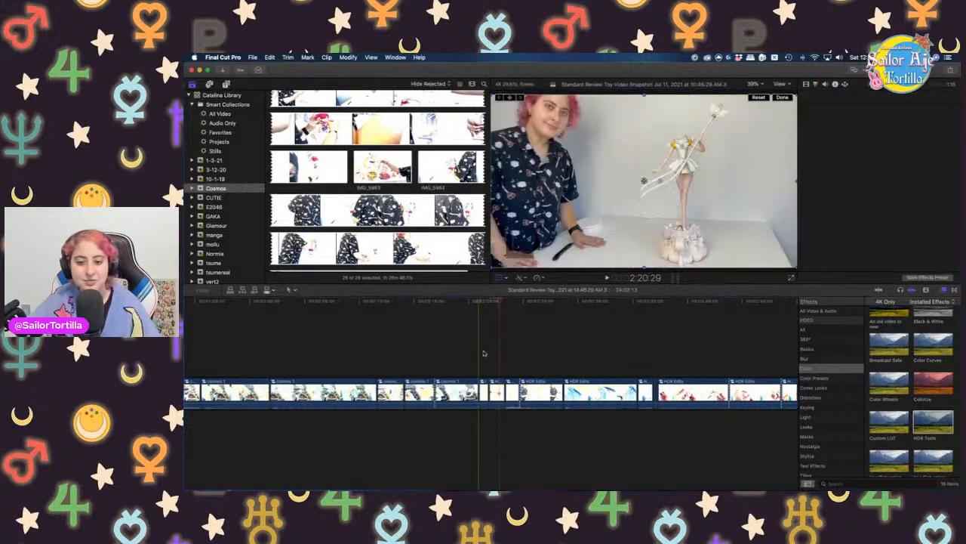
key(space)
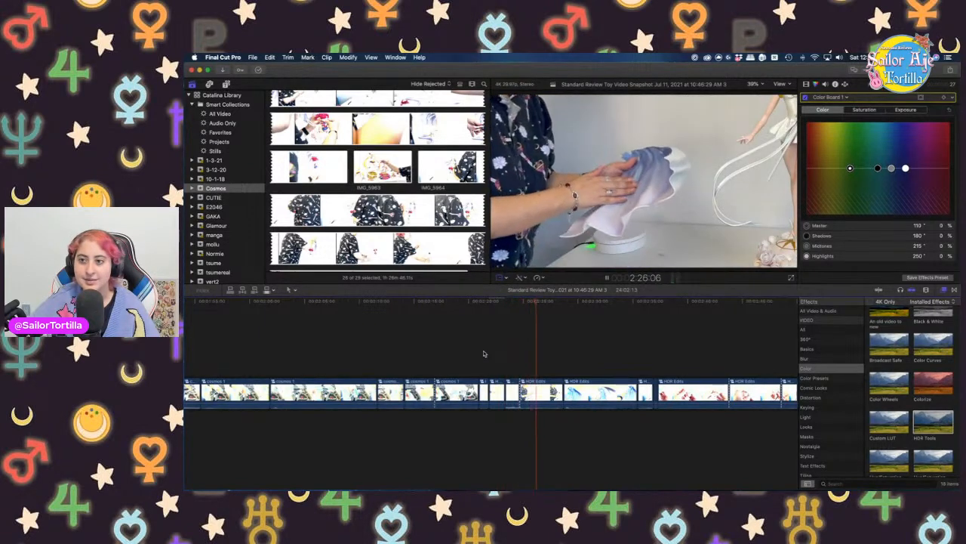
key(space)
key(super+b)
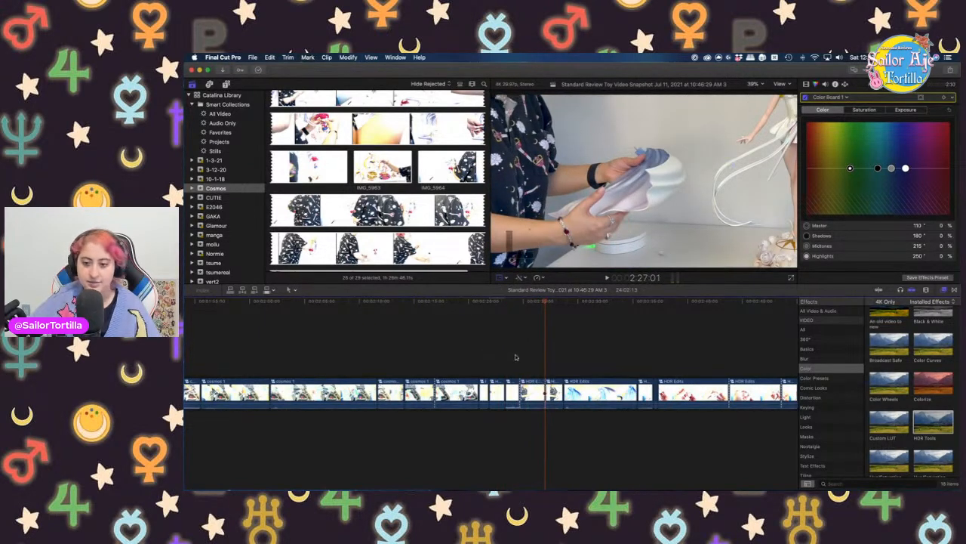
click(552, 388)
key(Down)
key(Delete)
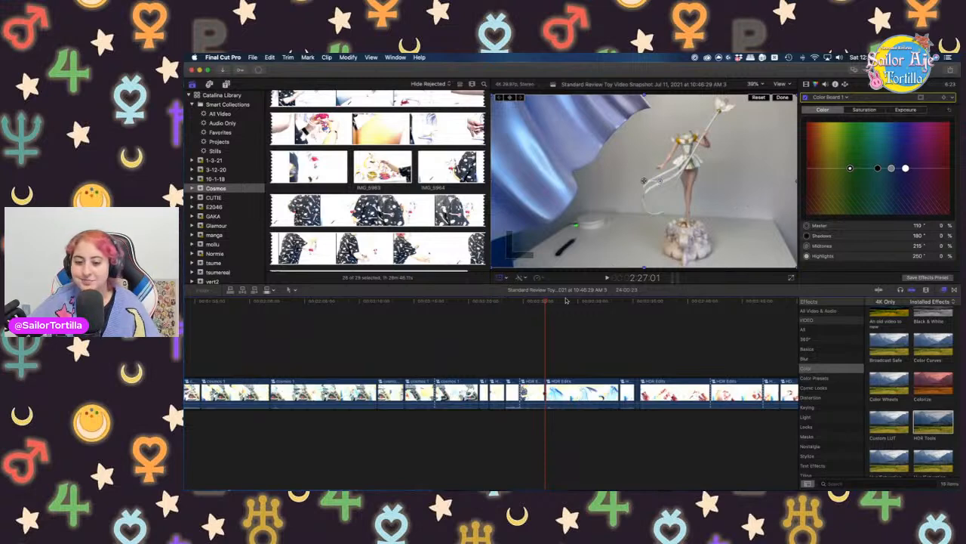
Play the edited sequence full screen from 2:24:04 to about 2:37:23
click(513, 361)
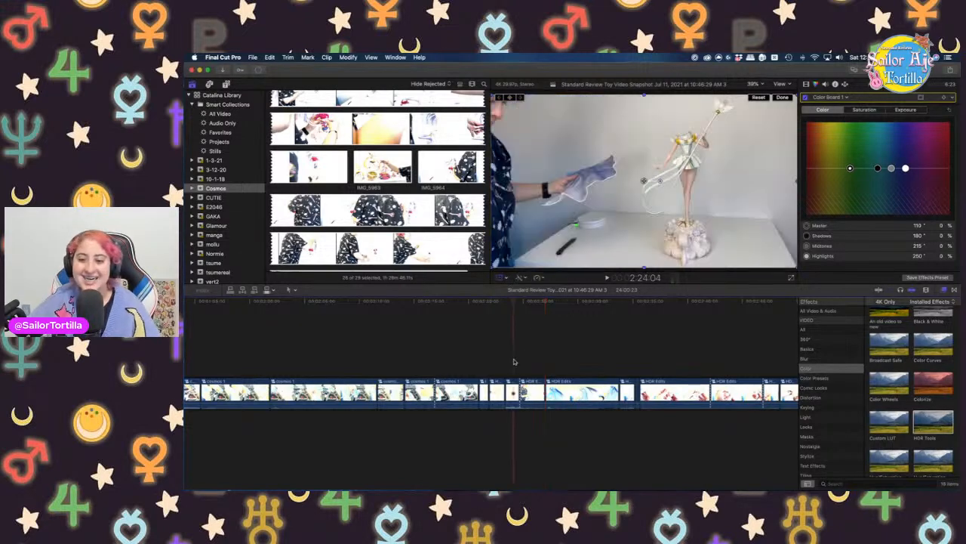
click(792, 278)
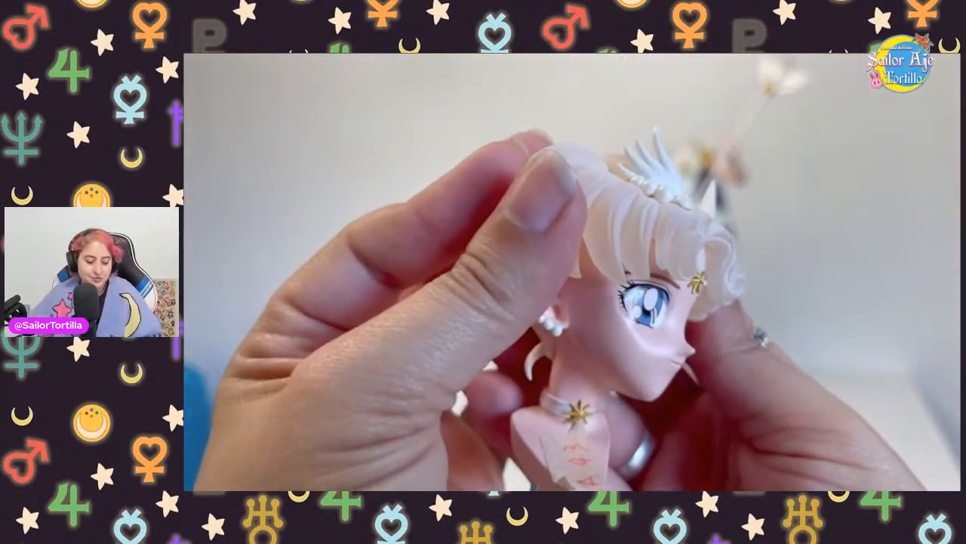
key(Escape)
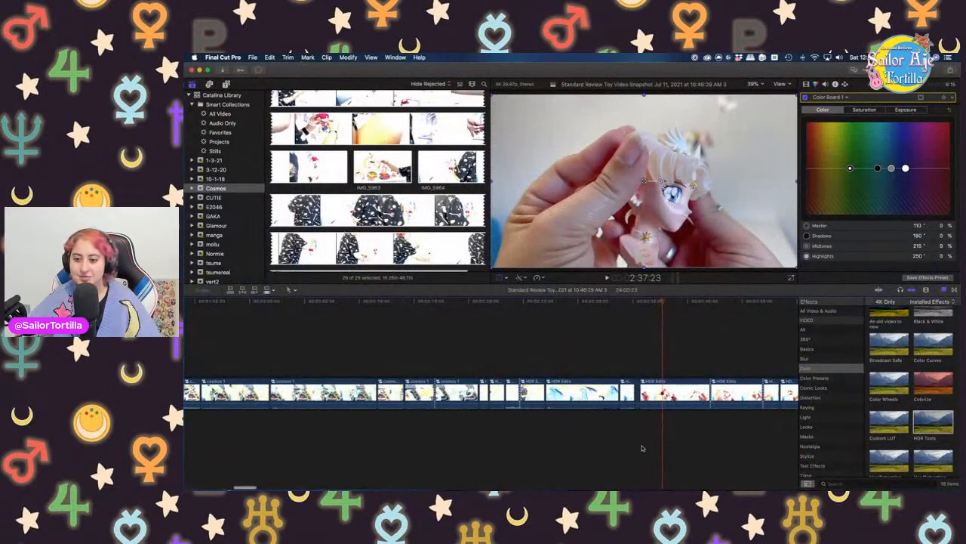
Split the long head close-up clip about 1.5 seconds in and delete its opening section
key(super+equal)
key(super+equal)
key(super+equal)
key(super+equal)
key(super+equal)
key(super+equal)
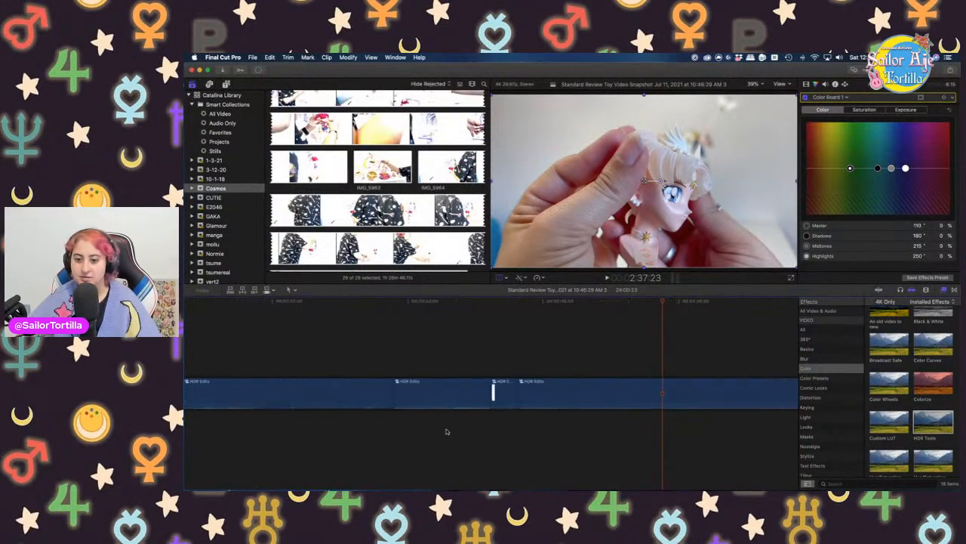
click(488, 432)
key(space)
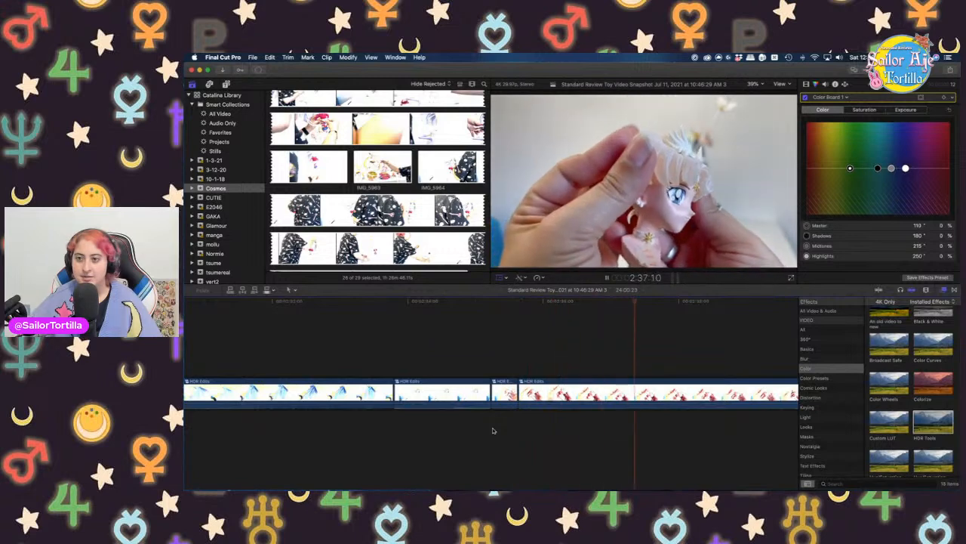
click(493, 430)
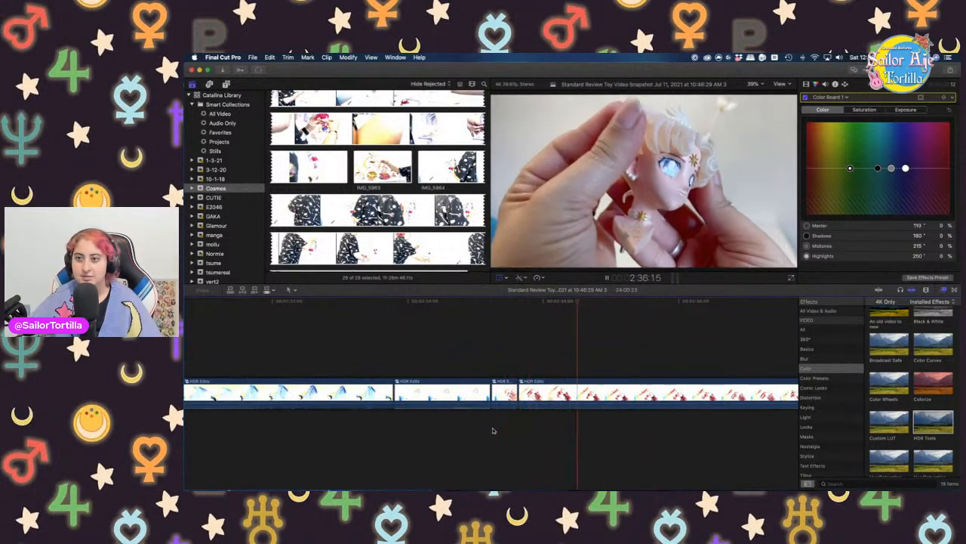
key(shift+t)
click(536, 393)
key(BackSpace)
Split the clip of the figure wearing its cape at 2:34:19 with the Blade tool and delete the part after the cut
click(476, 434)
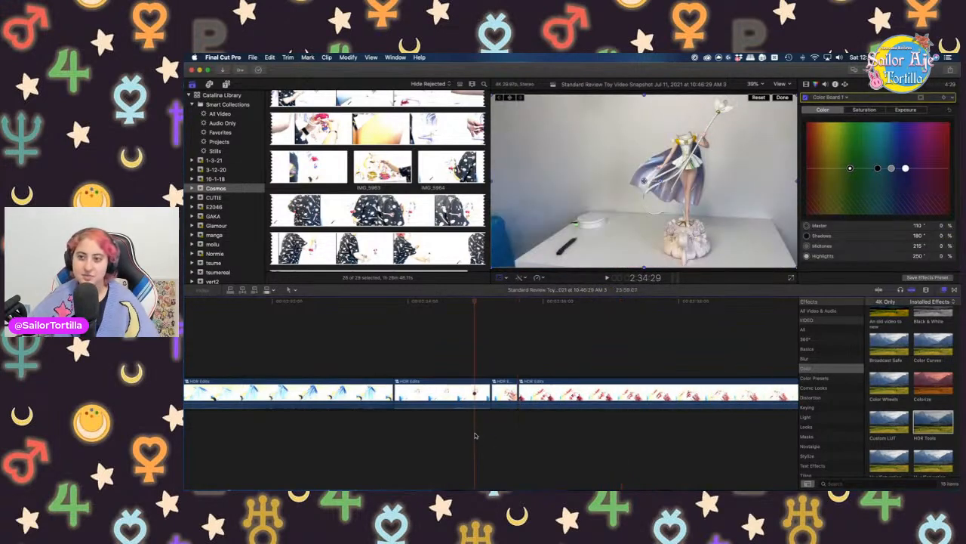
key(space)
click(351, 435)
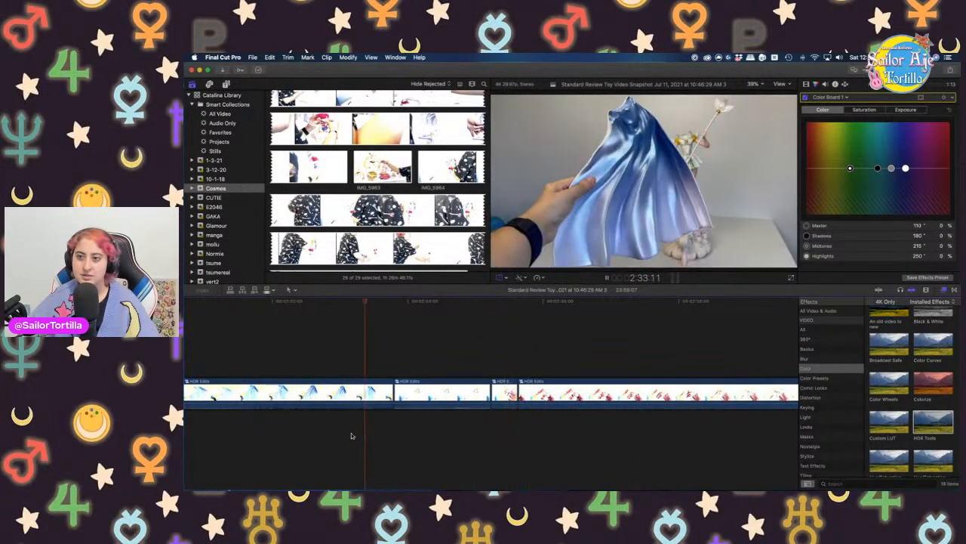
key(space)
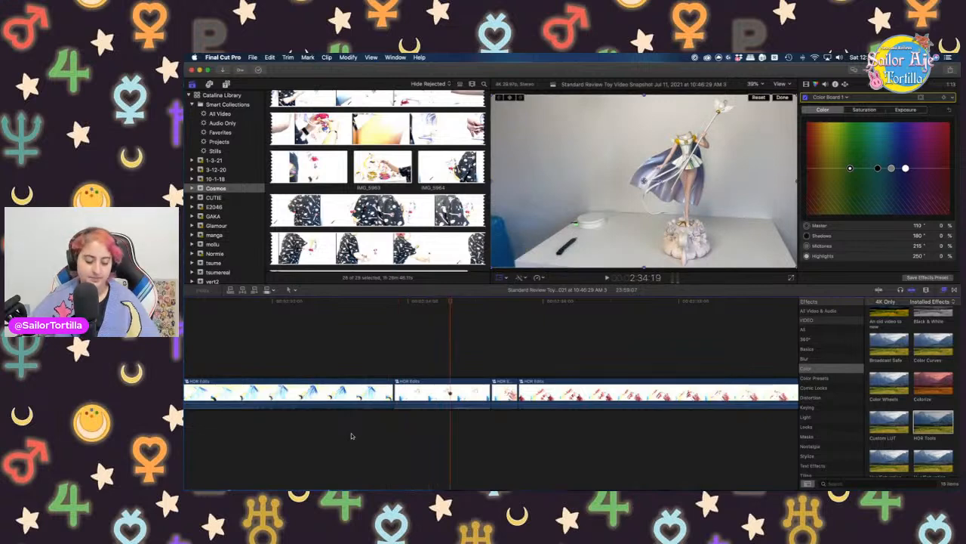
click(452, 392)
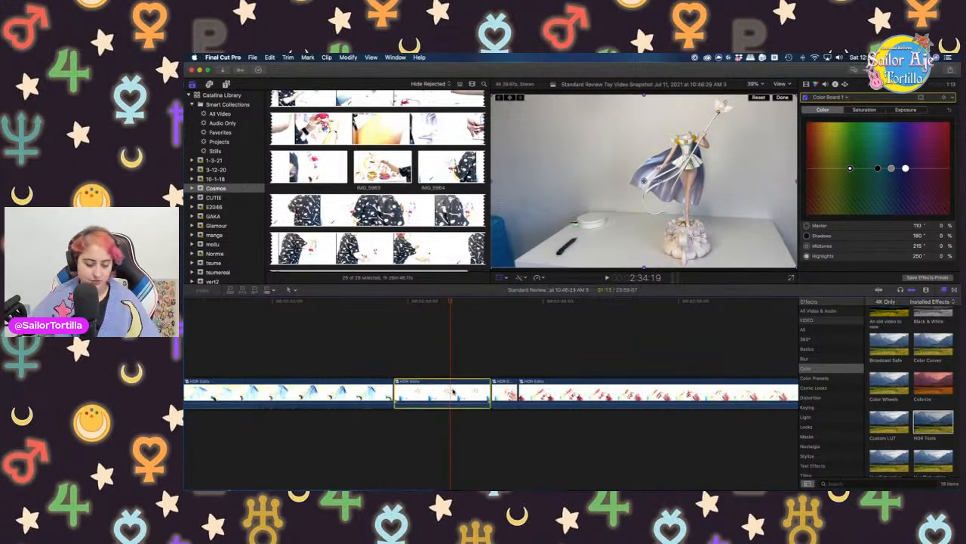
click(292, 290)
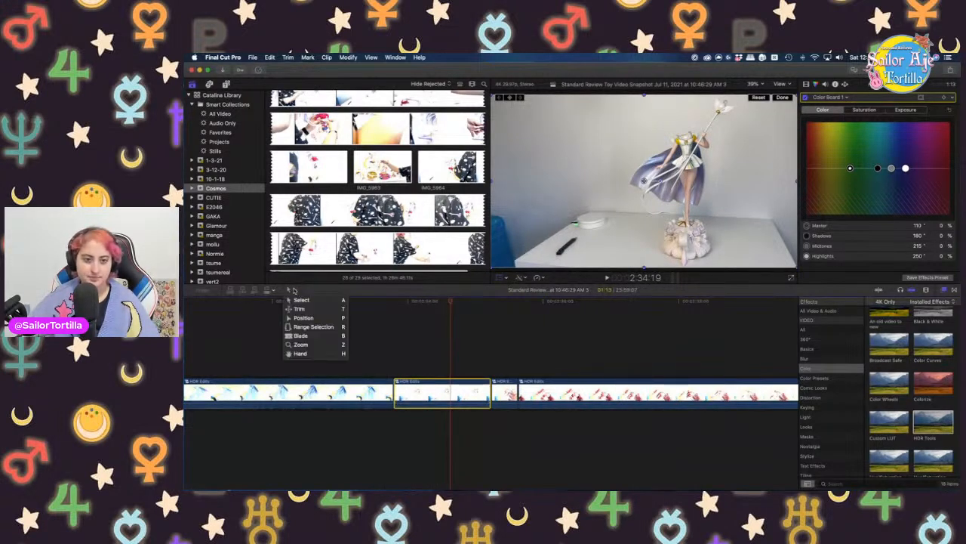
click(299, 336)
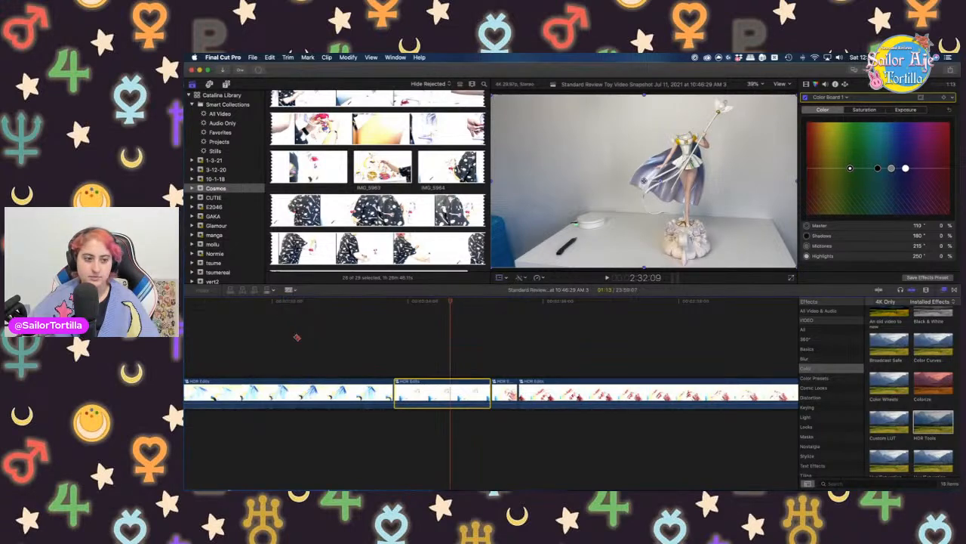
click(452, 391)
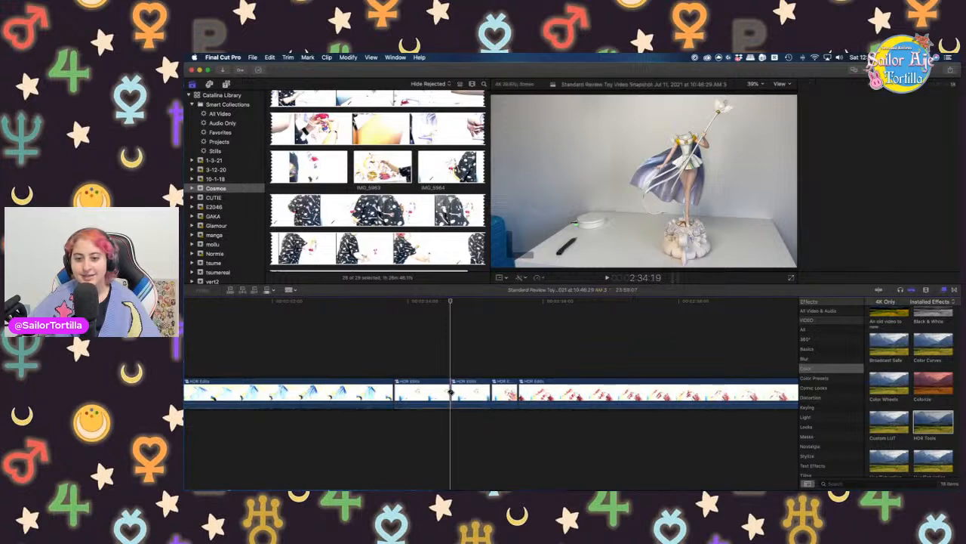
click(294, 290)
click(301, 300)
click(473, 388)
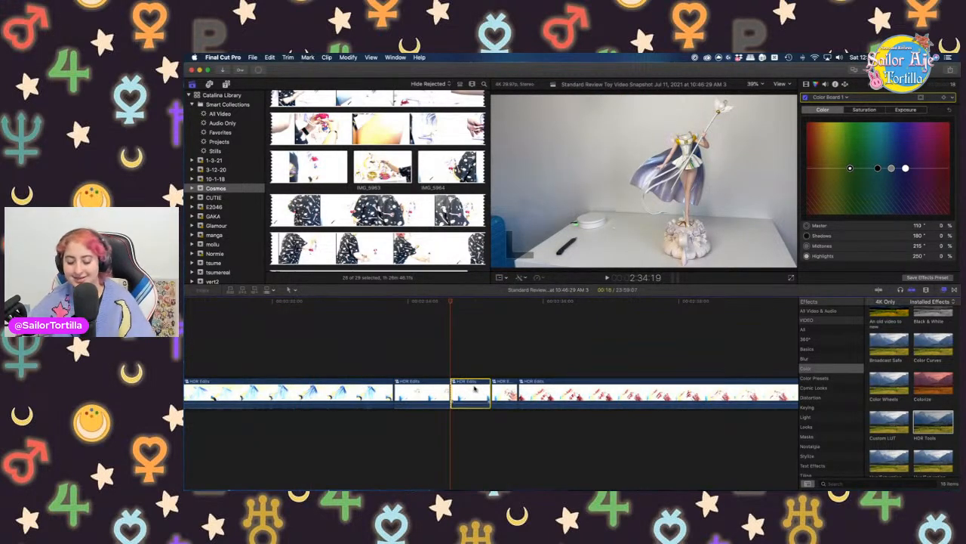
key(Delete)
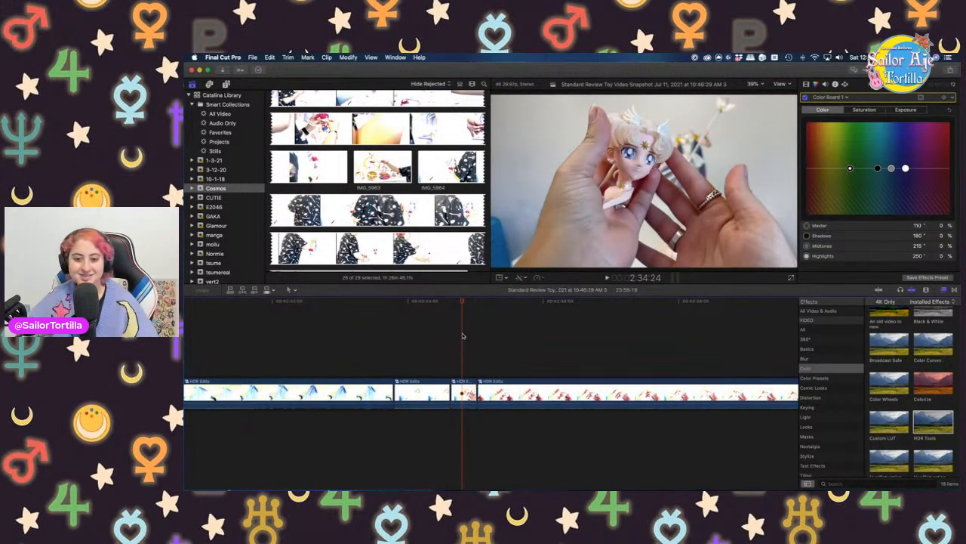
Play on from the cape clips, split the head close-up clip at 2:50:11 and delete its short remainder
click(409, 343)
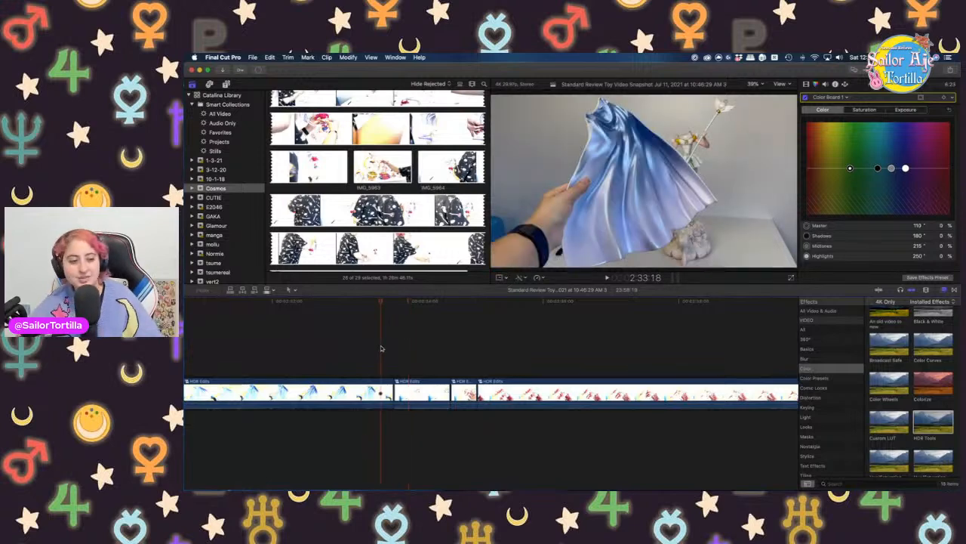
key(space)
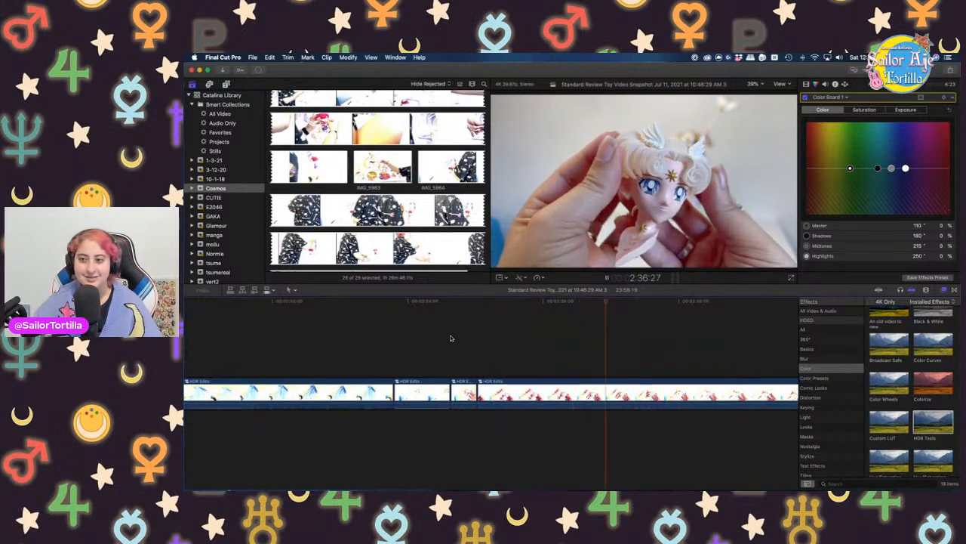
key(space)
key(space)
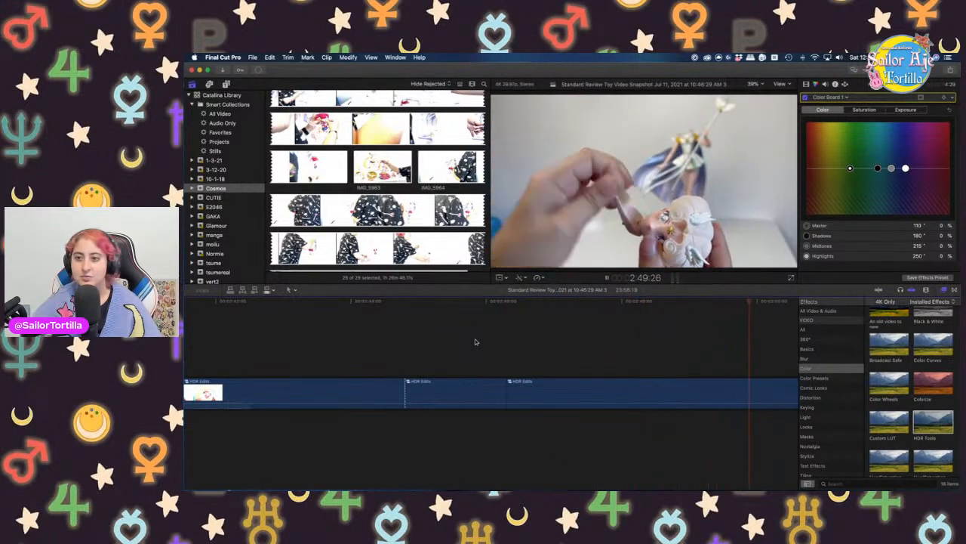
key(space)
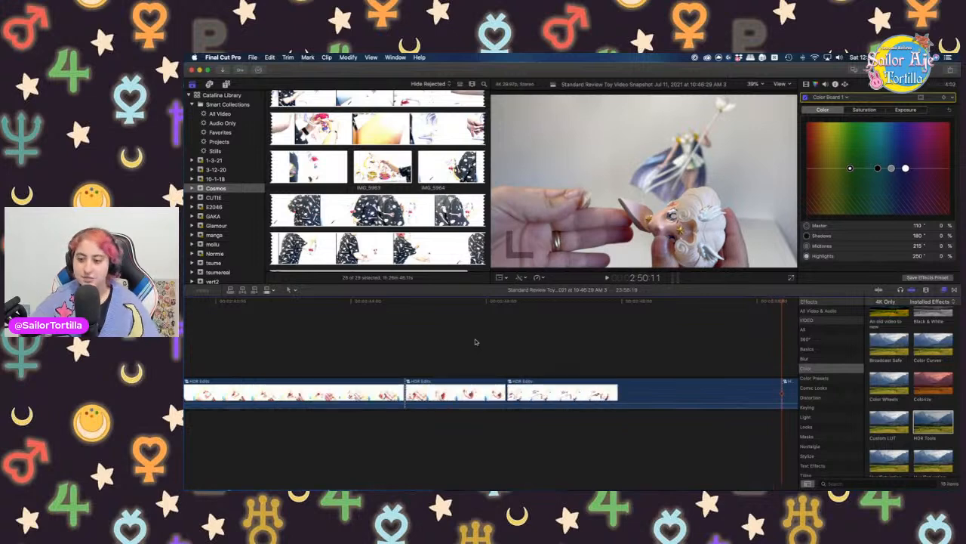
click(254, 393)
key(Delete)
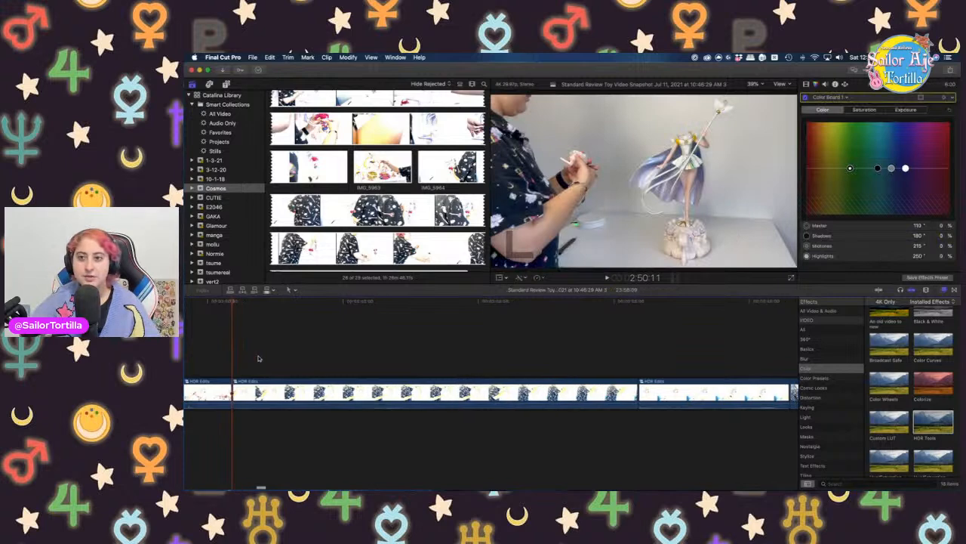
Play the following clip of the head being attached from 2:50:11 to 2:53:19
scroll(237, 360, left, 3)
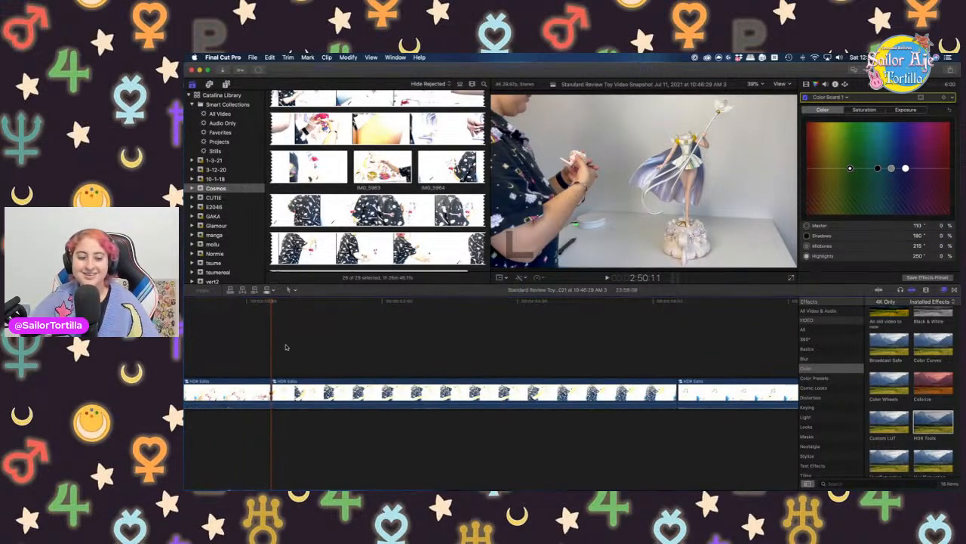
key(l)
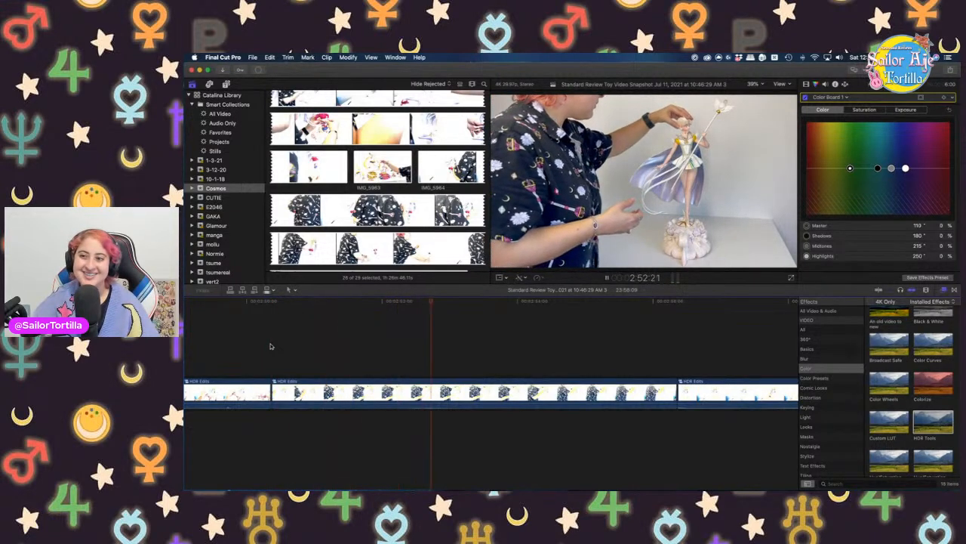
key(space)
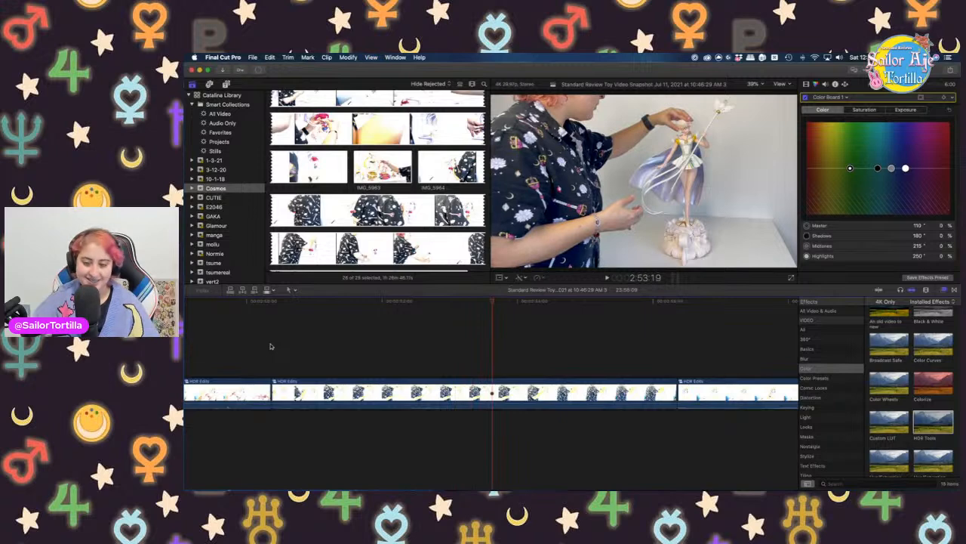
Split the clip of the head being attached at 2:53:19 and delete the part after the cut
key(super+b)
key(c)
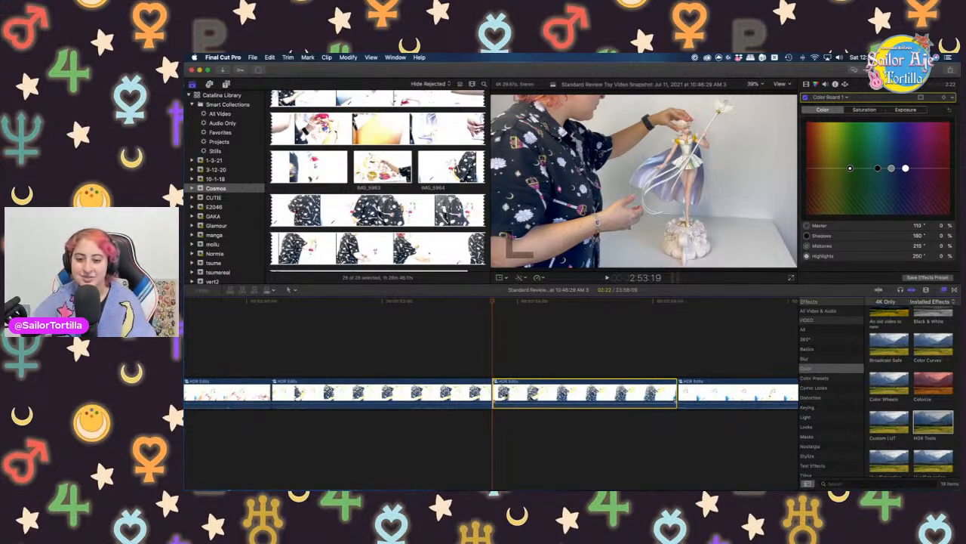
key(Delete)
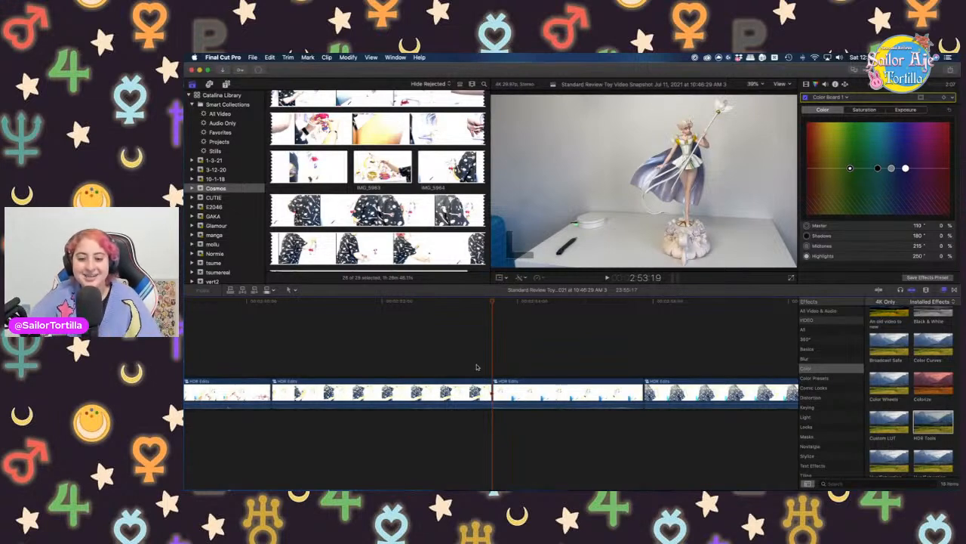
Play on from 2:53:14 to check the new cut, and split the clip of the ribbon of hair being attached at 2:58:02
click(440, 365)
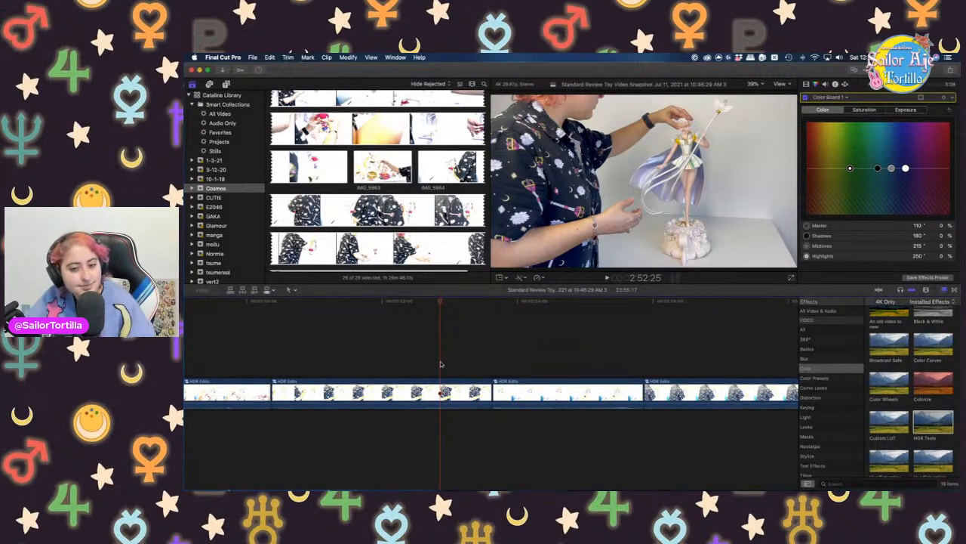
click(274, 359)
click(484, 339)
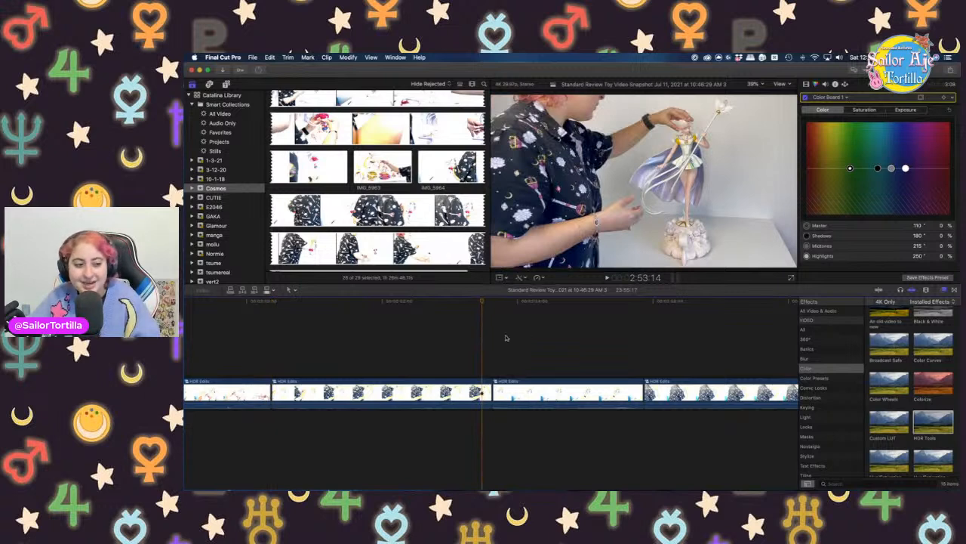
key(space)
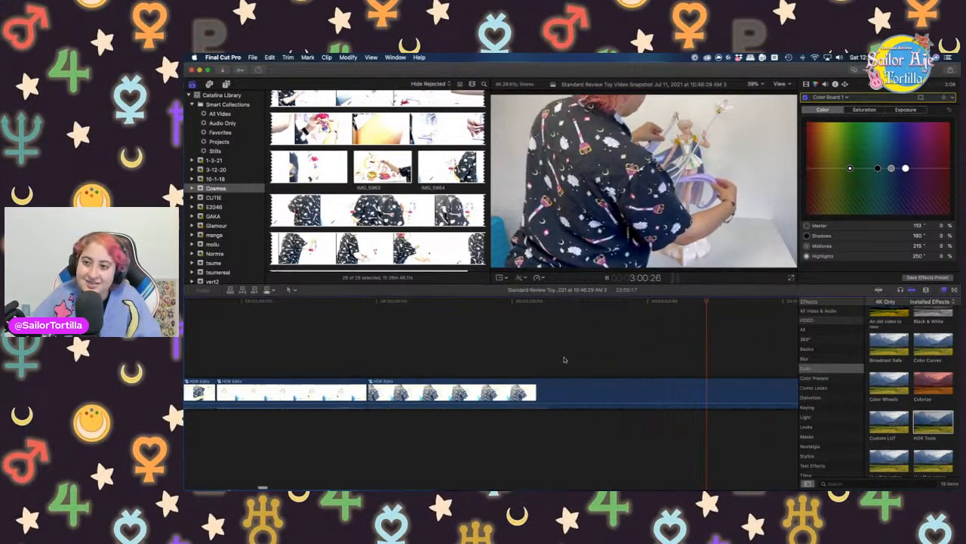
key(space)
scroll(393, 352, left, 10)
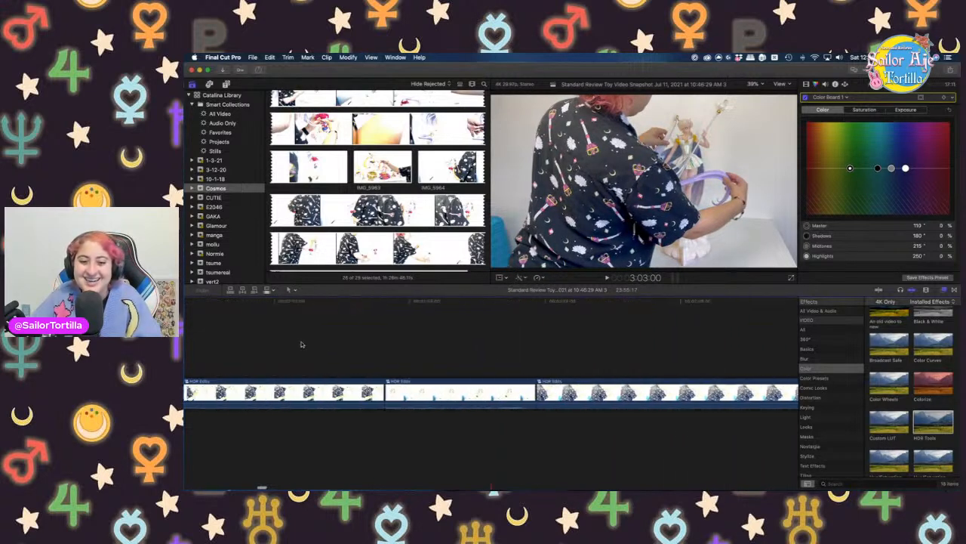
scroll(483, 370, right, 3)
click(434, 357)
key(space)
key(space)
key(super+b)
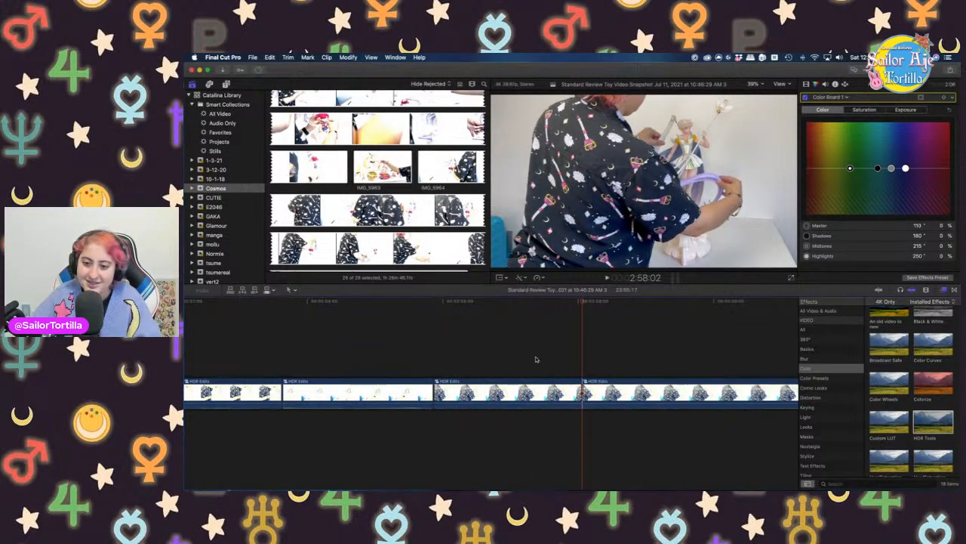
Split the hair-attaching clip again at 2:59:12 with the Blade tool to isolate a short section
scroll(535, 359, right, 3)
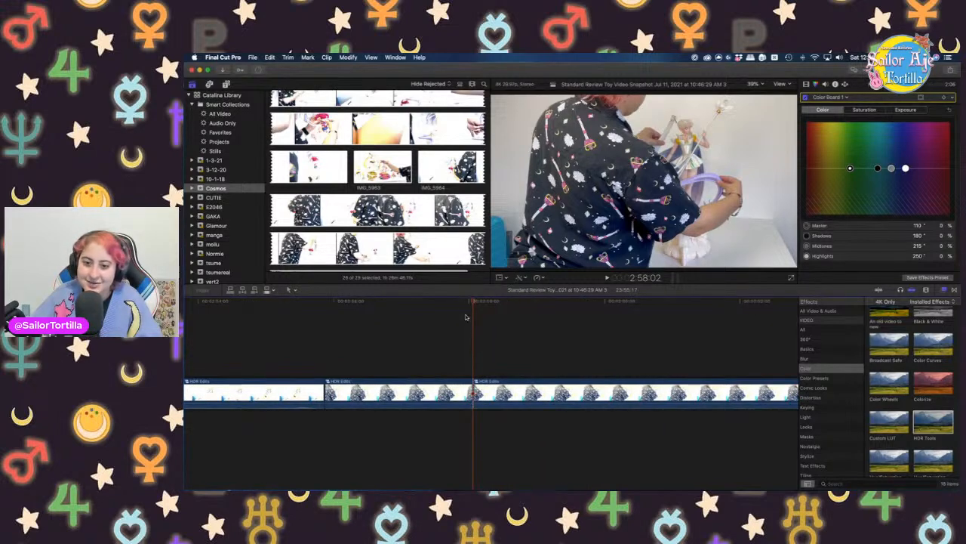
click(609, 279)
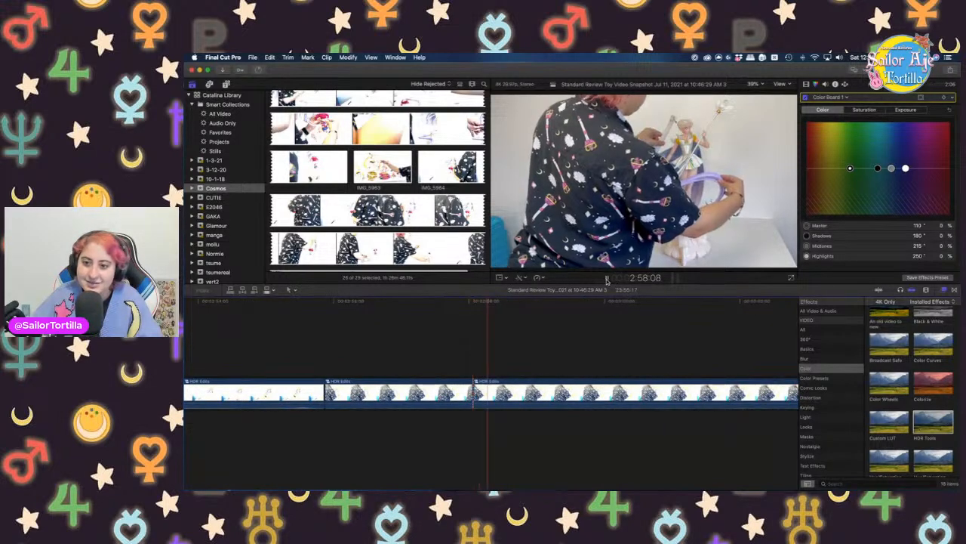
click(608, 279)
click(535, 357)
click(569, 360)
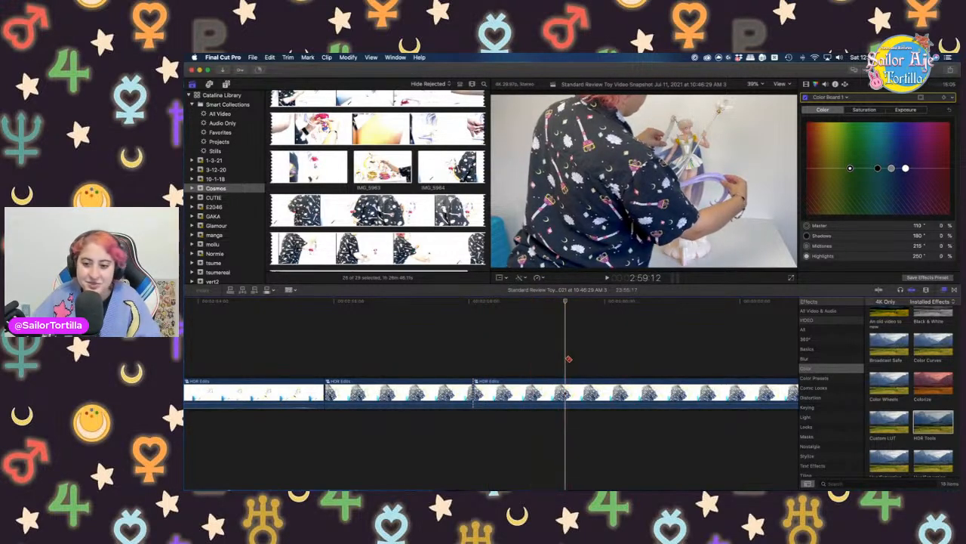
click(568, 394)
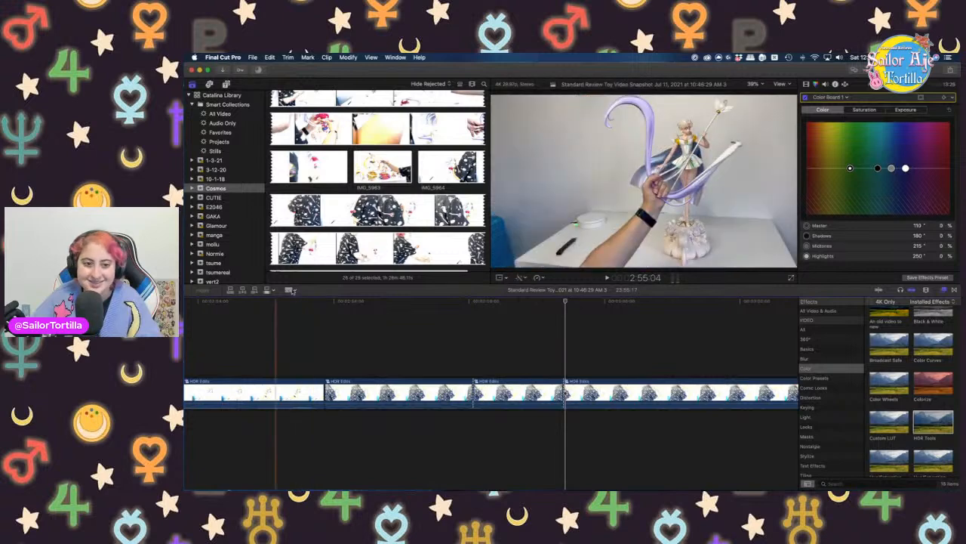
Enlarge and reposition the short section between 2:58:02 and 2:59:12 with Transform so the figure fills more of the frame
click(290, 290)
click(300, 300)
click(515, 383)
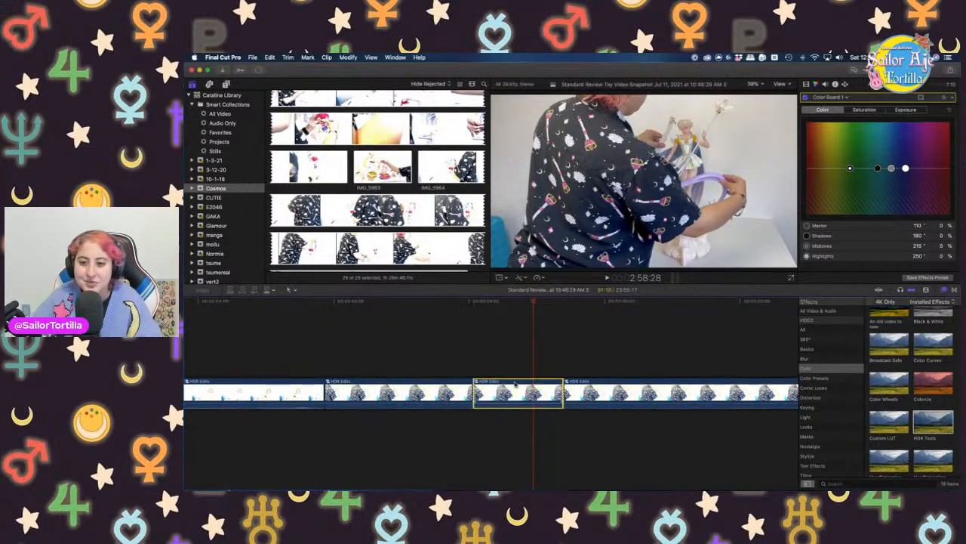
click(507, 278)
click(521, 288)
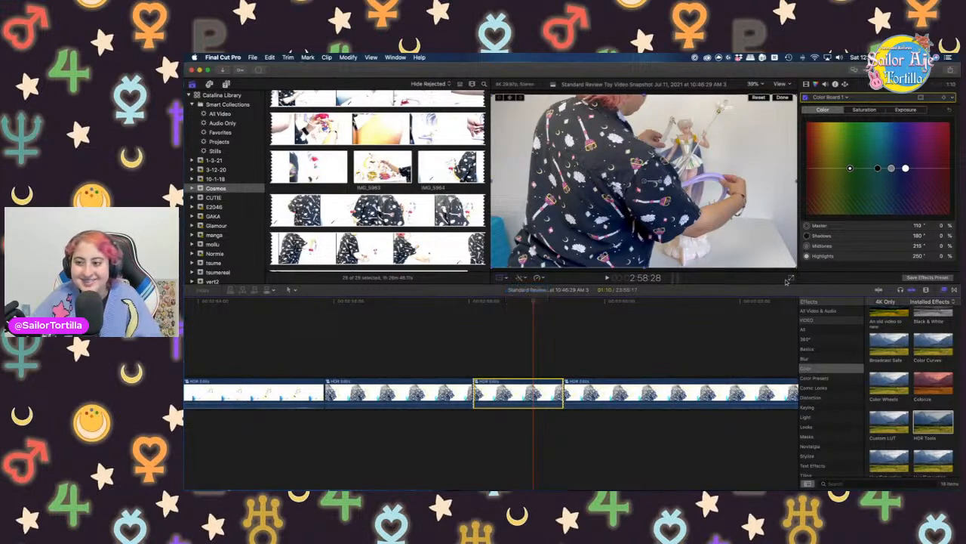
drag(490, 267, 411, 290)
drag(660, 189, 626, 224)
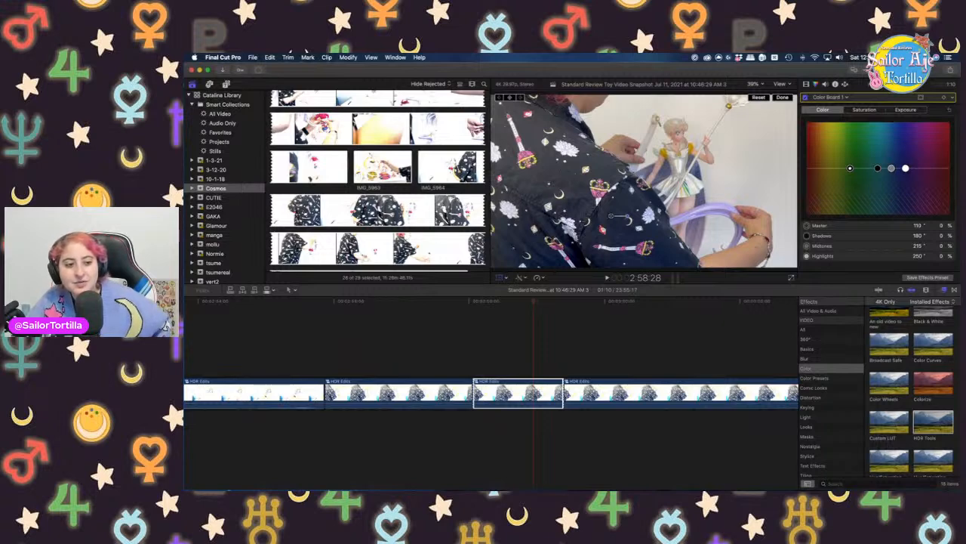
click(450, 345)
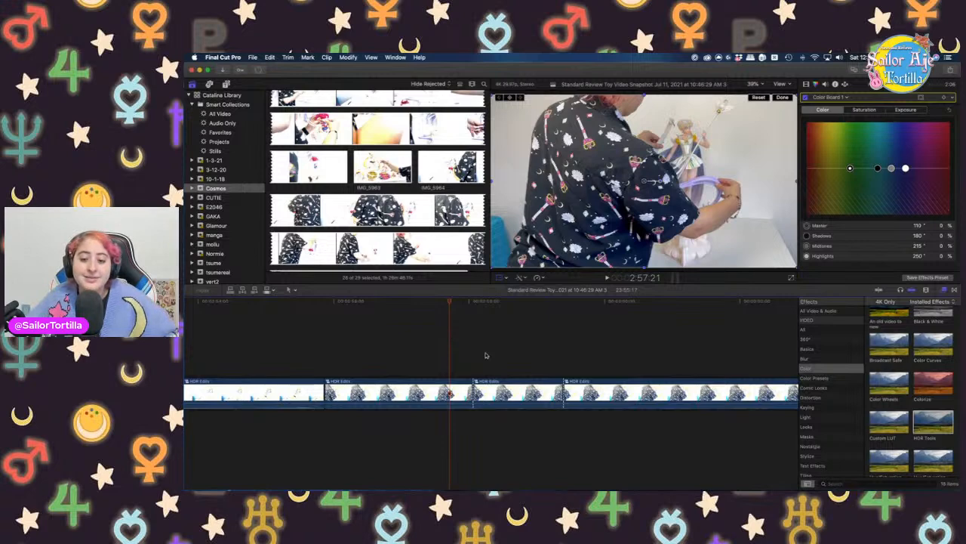
click(474, 350)
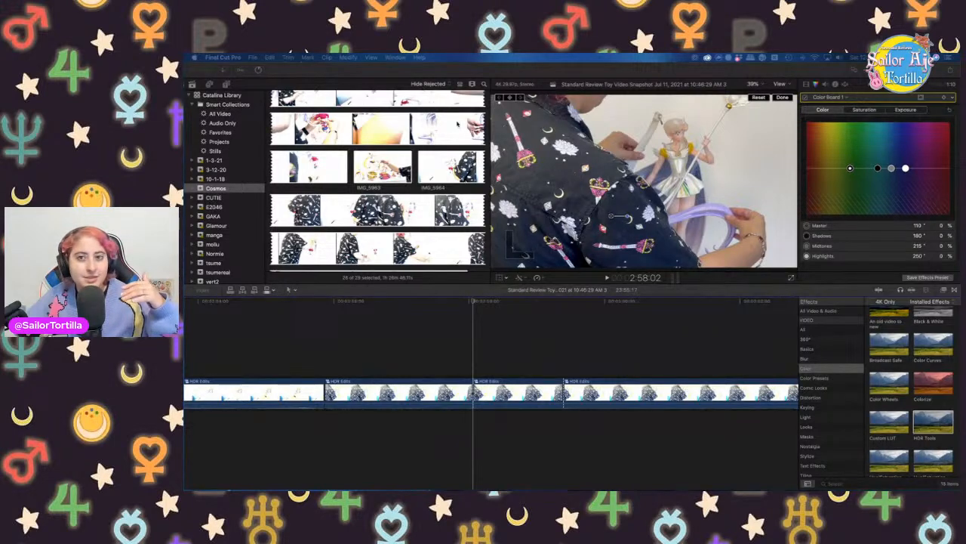
Narrow the media browser to widen the viewer, and hide the Effects browser to extend the timeline
click(490, 117)
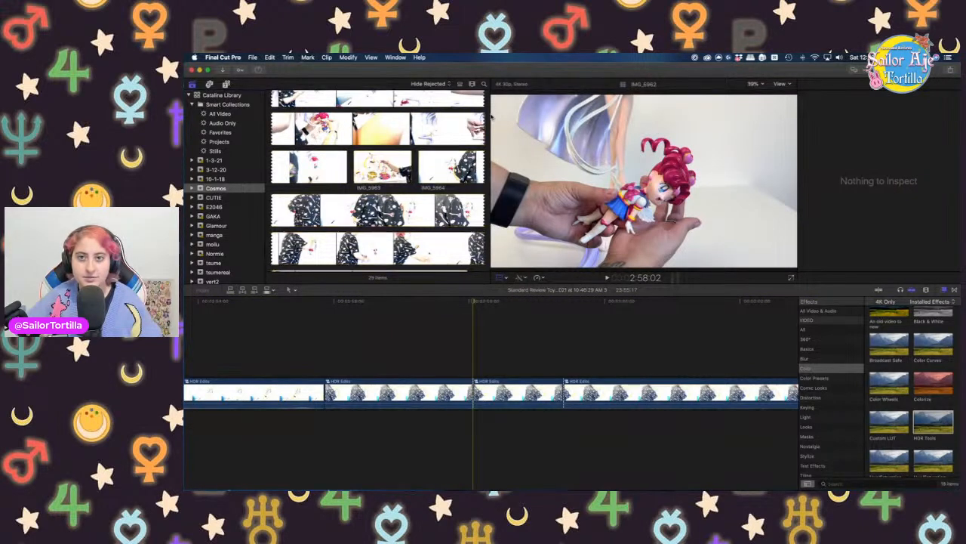
drag(489, 115, 379, 117)
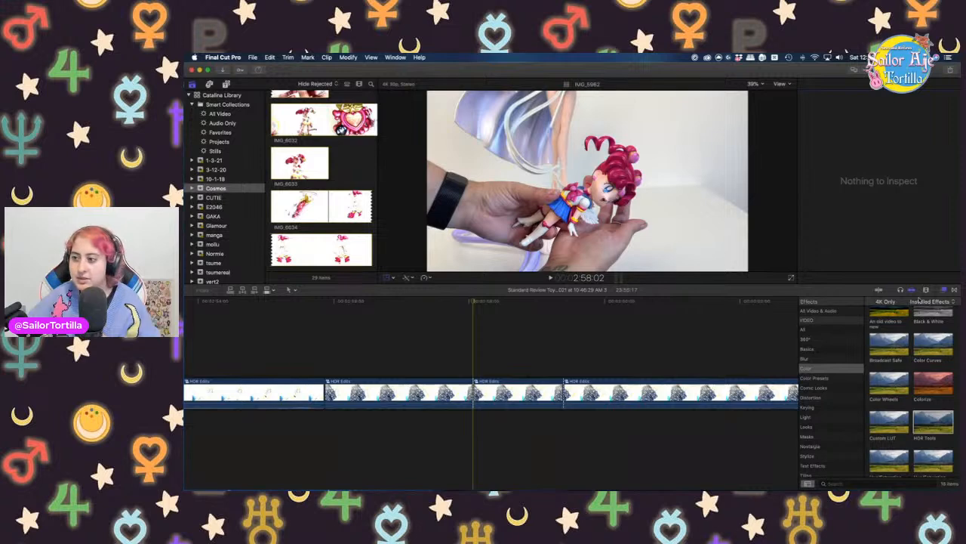
click(942, 290)
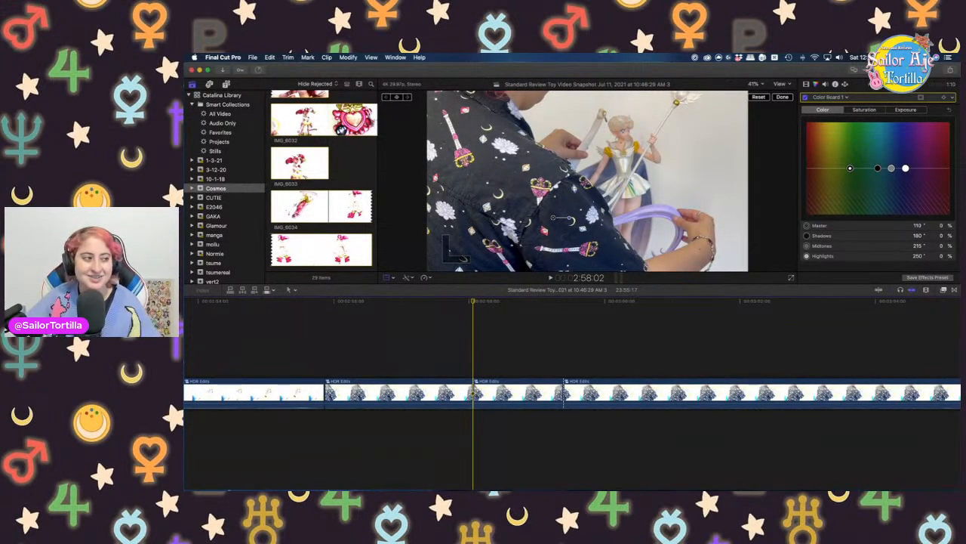
Review the head and hair clips, playing through the enlarged section up to 3:00:14 to judge its framing and length
click(335, 357)
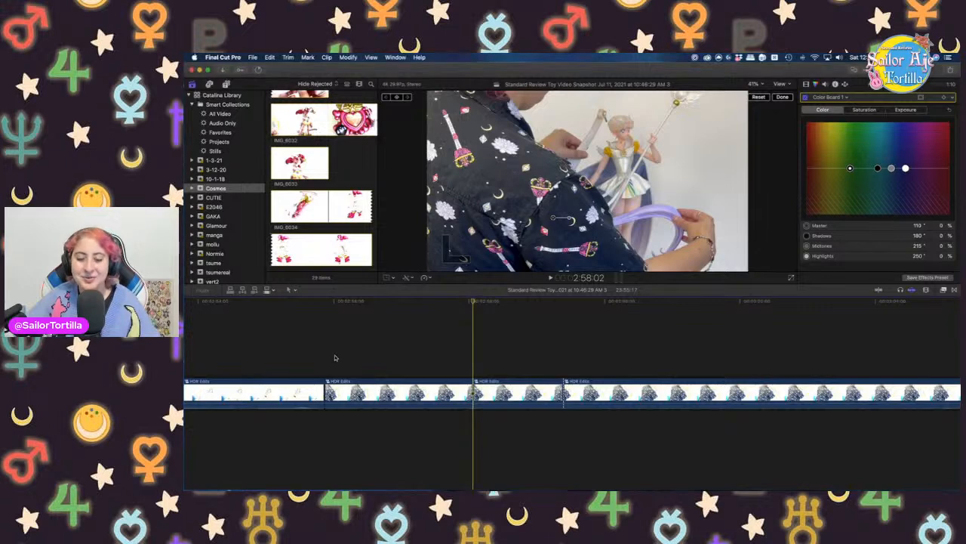
scroll(335, 357, left, 10)
click(486, 362)
scroll(486, 358, right, 3)
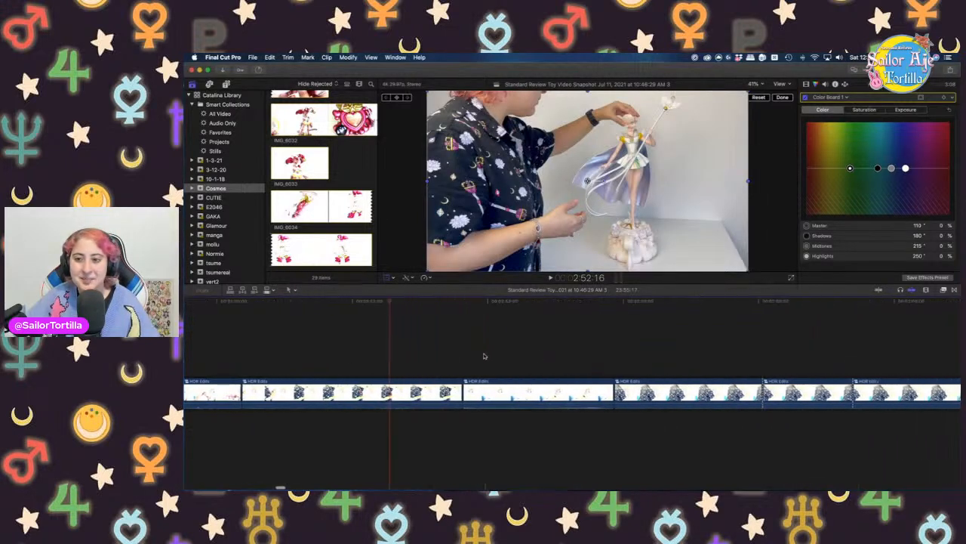
click(607, 338)
scroll(661, 355, right, 3)
click(684, 350)
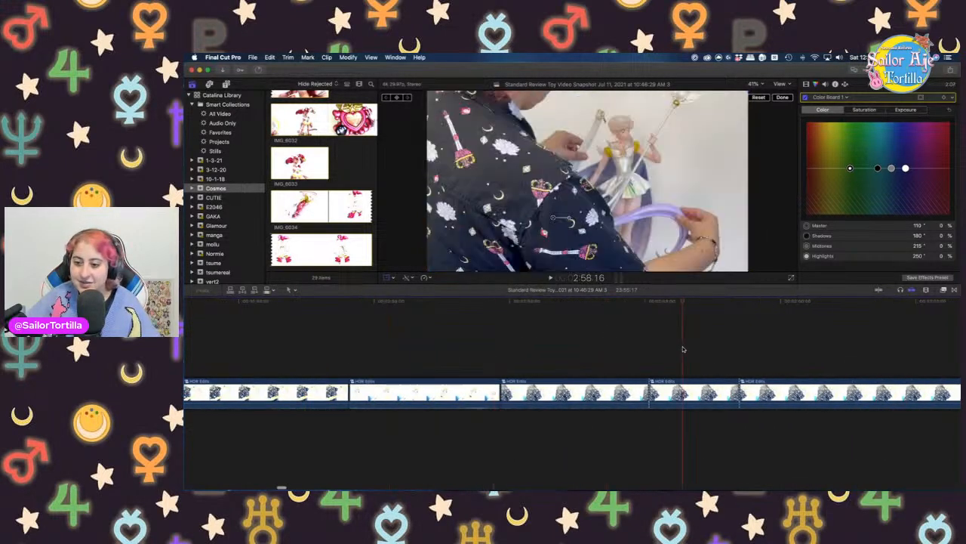
key(space)
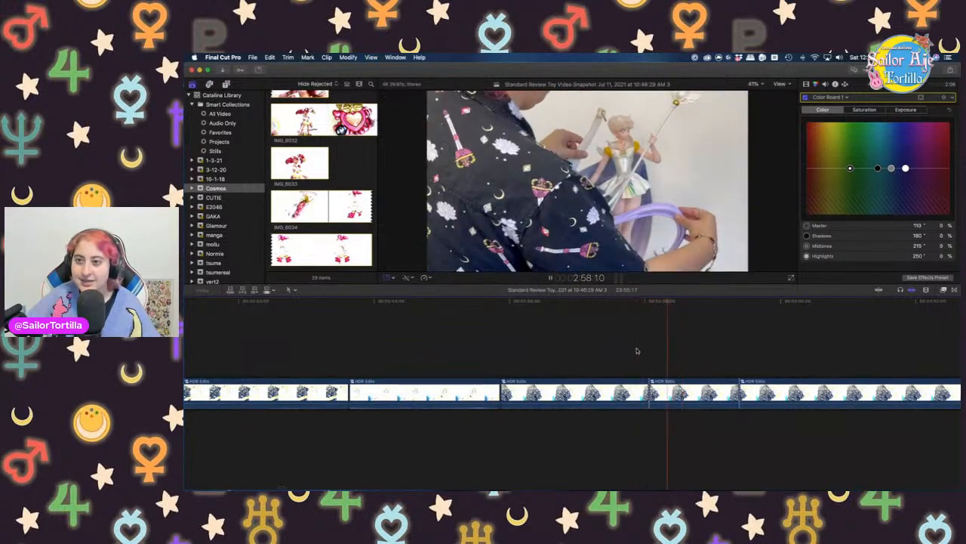
scroll(636, 350, right, 3)
key(space)
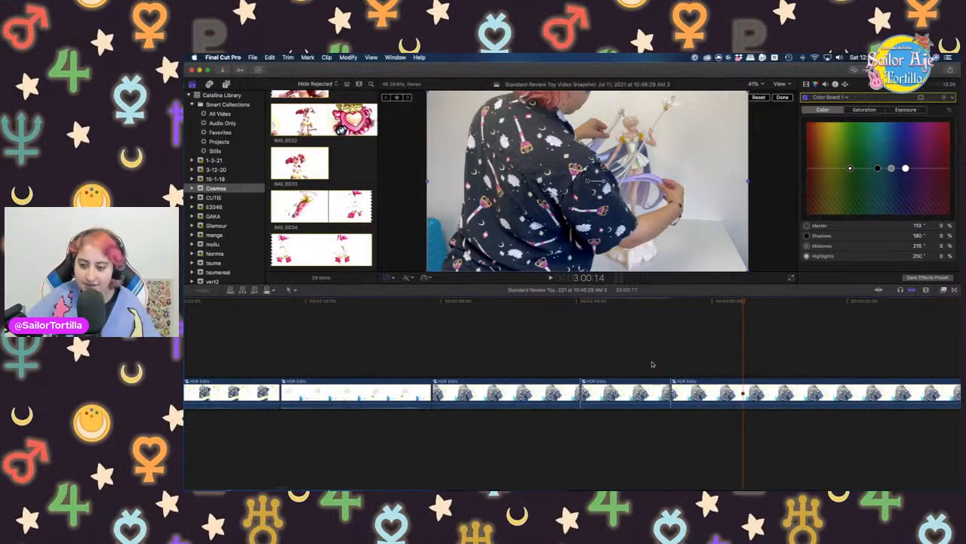
Undo the enlargement and the cut at 2:59:12, and split the hair-attaching clip at 2:59:05 and about 23 frames further on
click(655, 364)
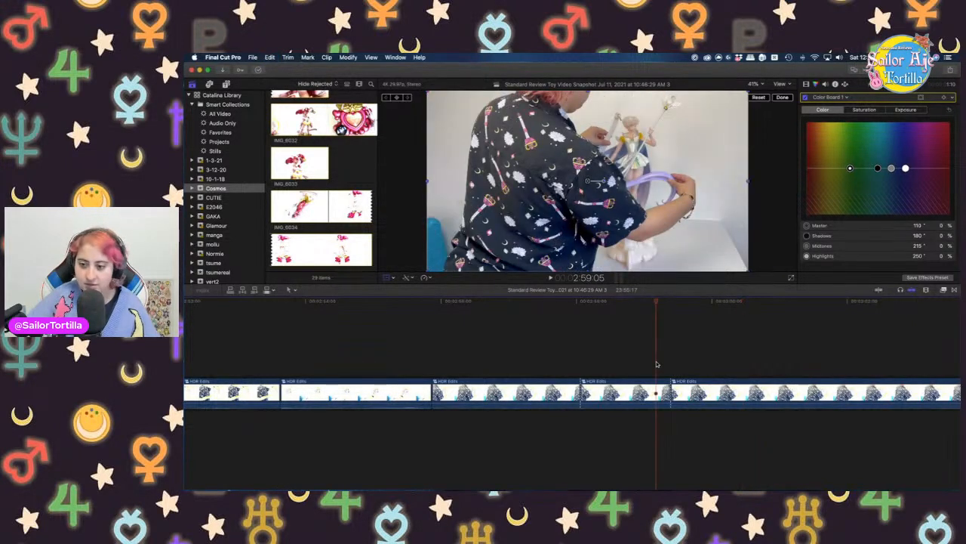
key(super+z)
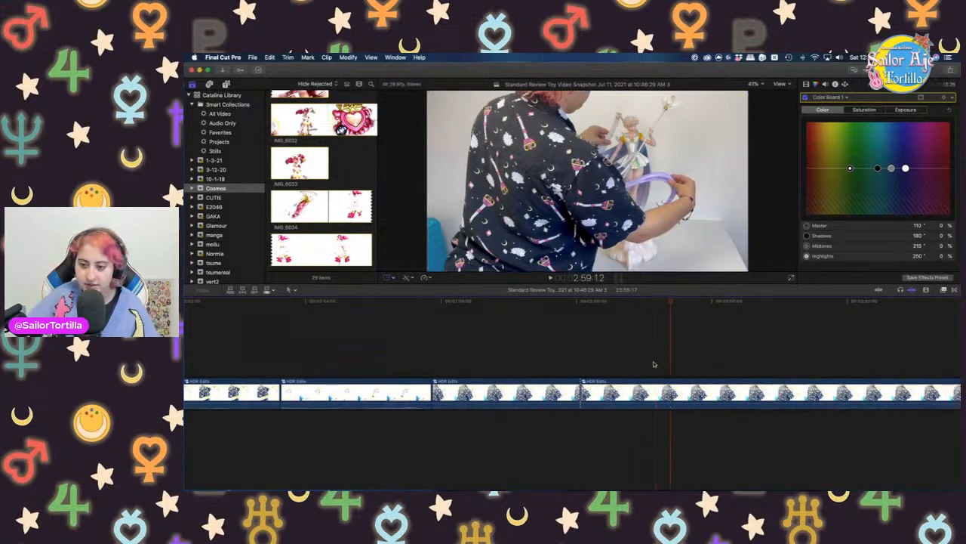
click(657, 365)
key(Left)
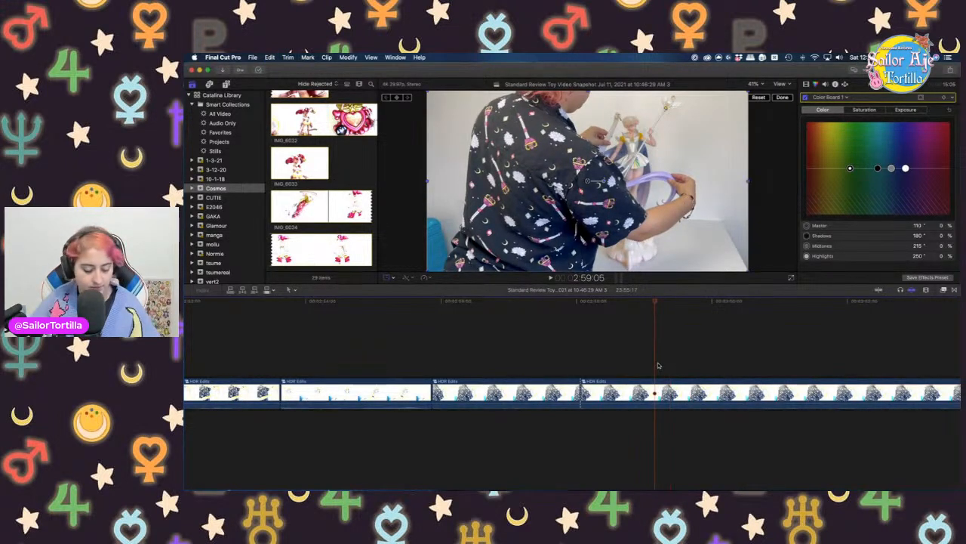
key(super+b)
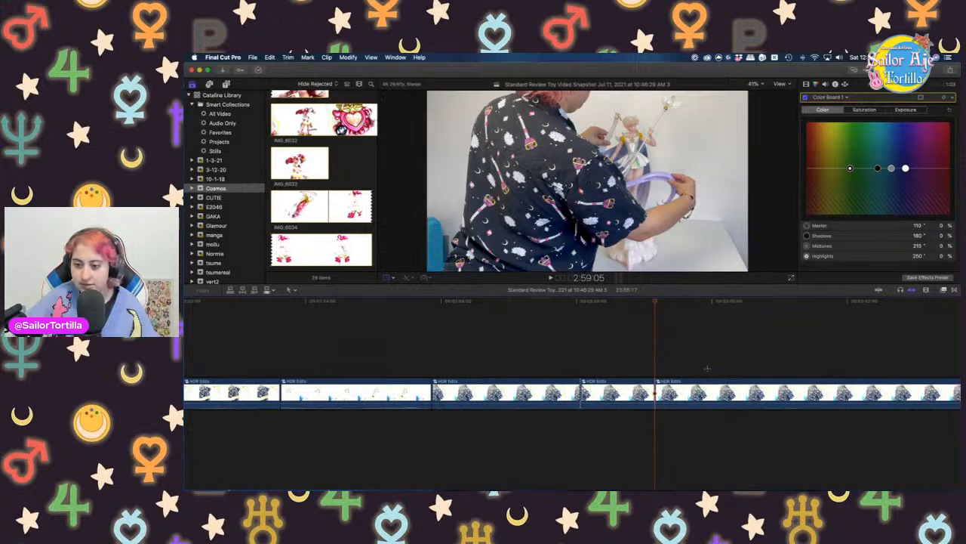
click(707, 369)
key(super+b)
Enlarge the clip between 2:58:02 and 2:59:05 and shift its picture to bring the figure closer
click(610, 392)
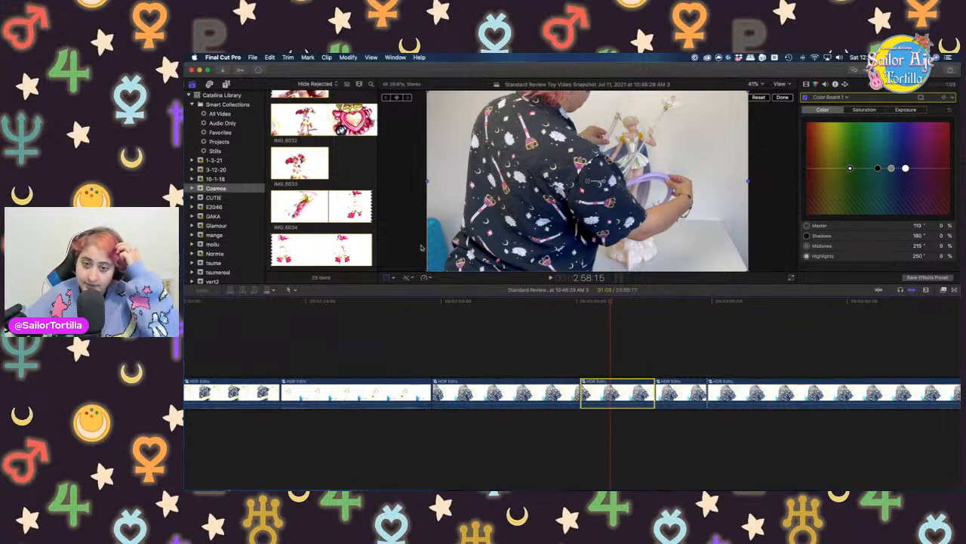
drag(426, 271, 356, 309)
drag(584, 195, 561, 220)
Enlarge the short clip starting at 2:59:05 even more and reposition it for a tighter view of the figure
click(686, 353)
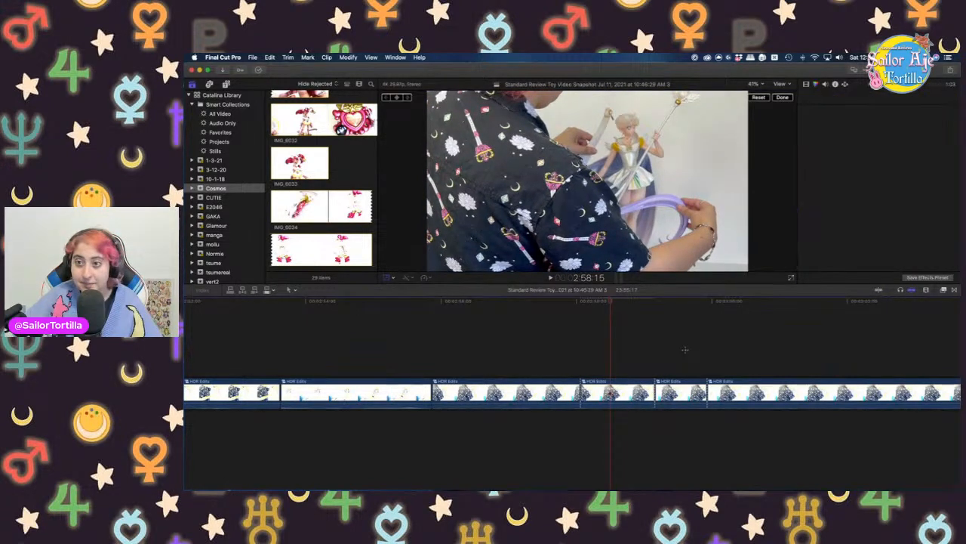
click(425, 276)
click(428, 272)
drag(427, 271, 294, 293)
drag(495, 232, 641, 136)
drag(502, 228, 337, 387)
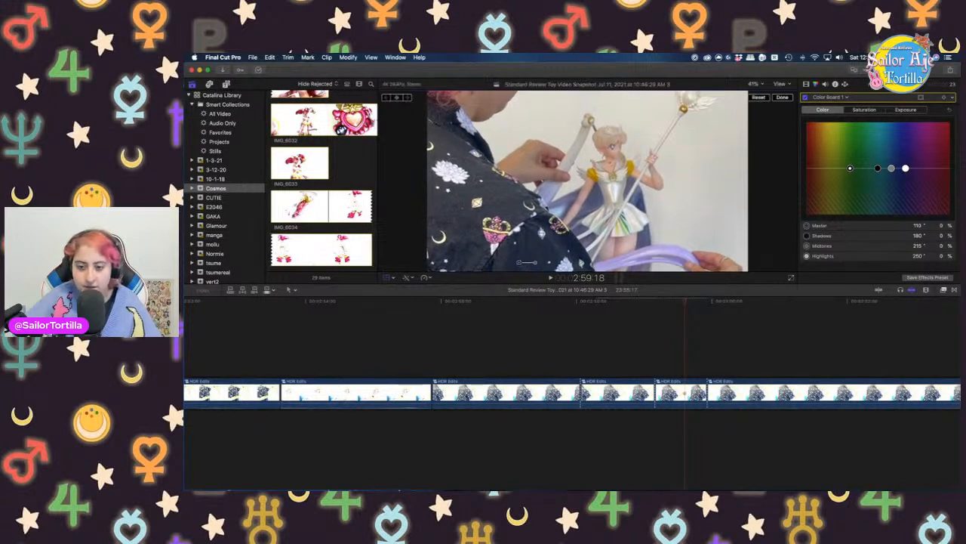
Play the transition from the hand-held hair piece at 2:55:17 into the clip of it being attached
click(436, 353)
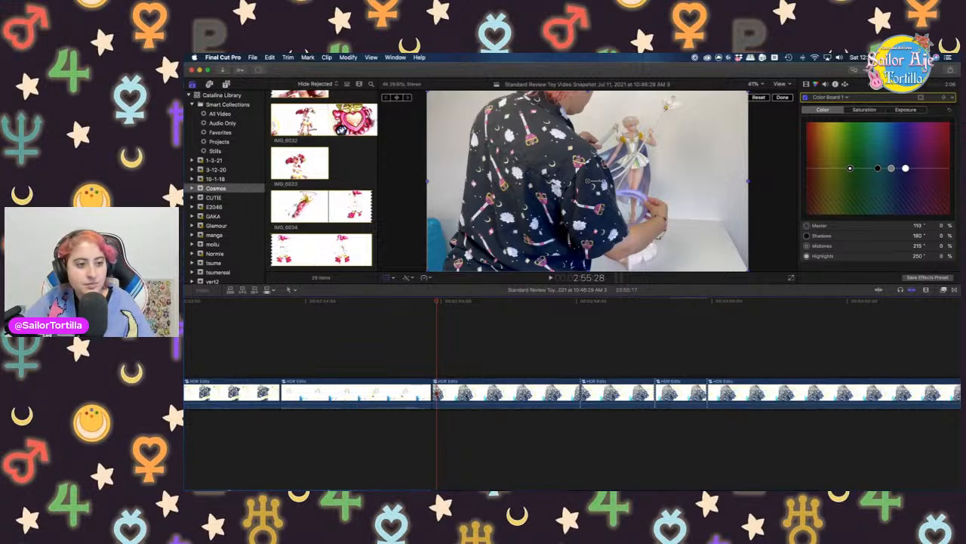
click(411, 348)
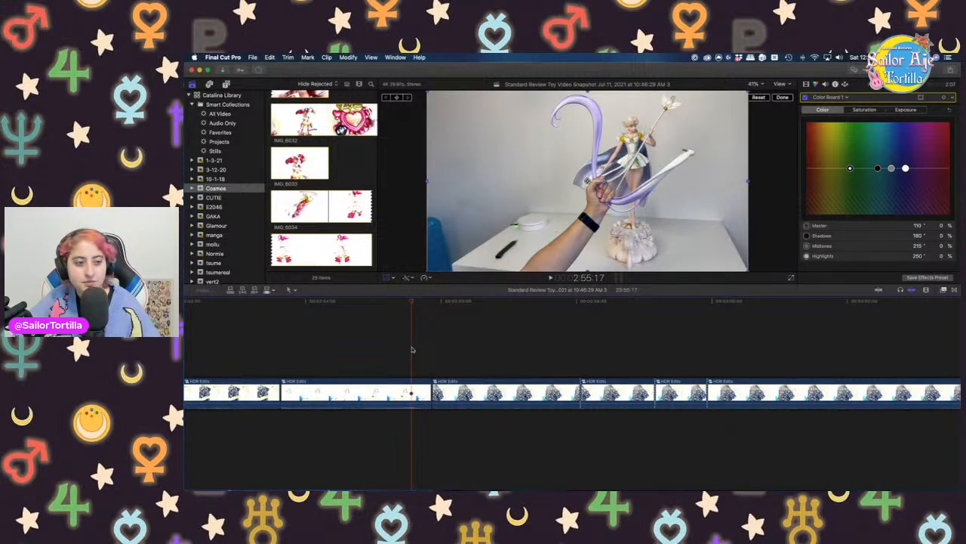
key(space)
key(shift+t)
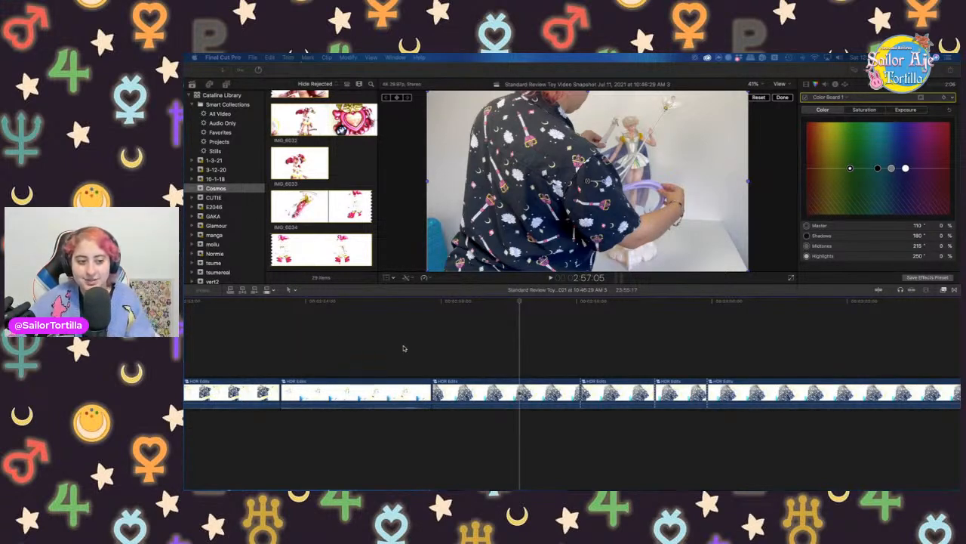
click(460, 344)
click(422, 350)
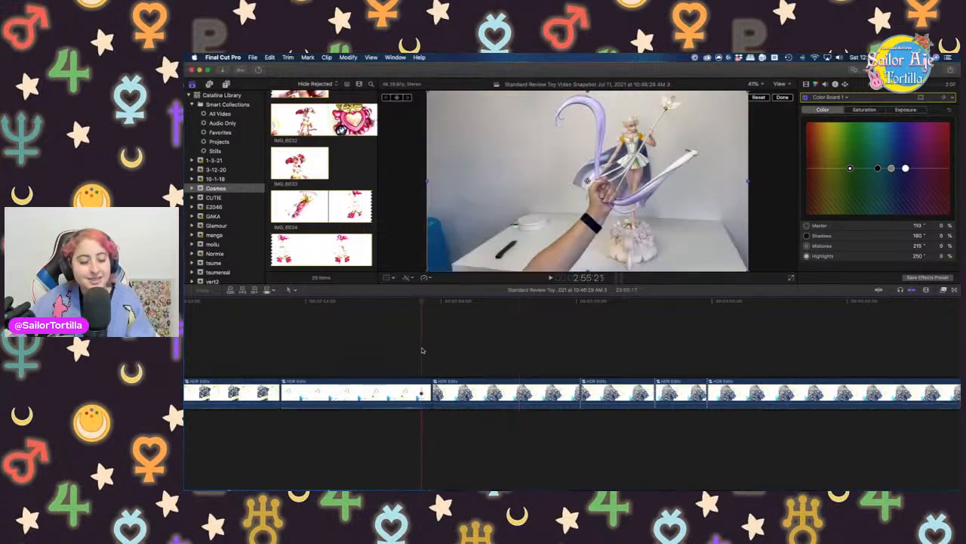
Play the hair-attaching footage from 2:55:21 and split the clip at 3:00:26
key(space)
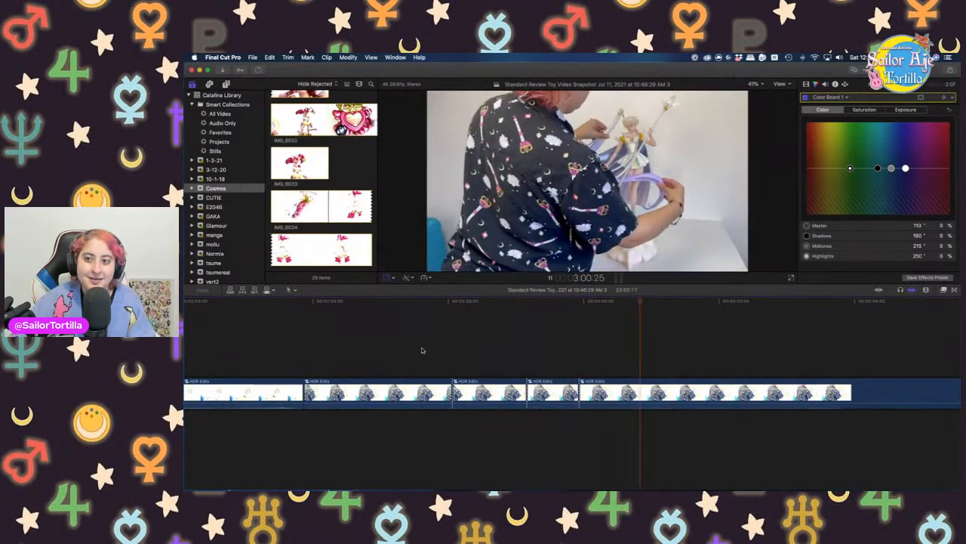
key(space)
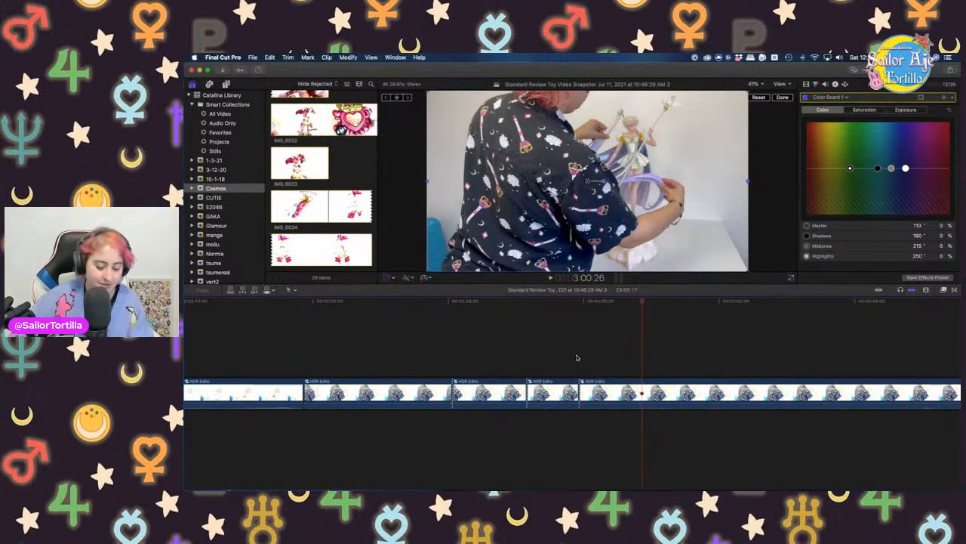
click(643, 390)
key(super+b)
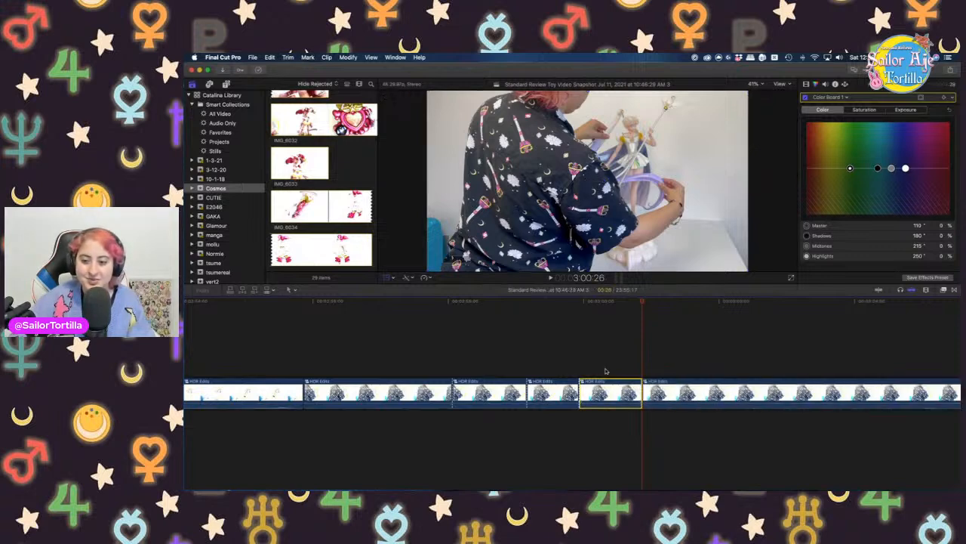
Enlarge the short clip ending at 3:00:26 and reposition its picture for a close-up of the figure's upper body
click(601, 367)
click(613, 392)
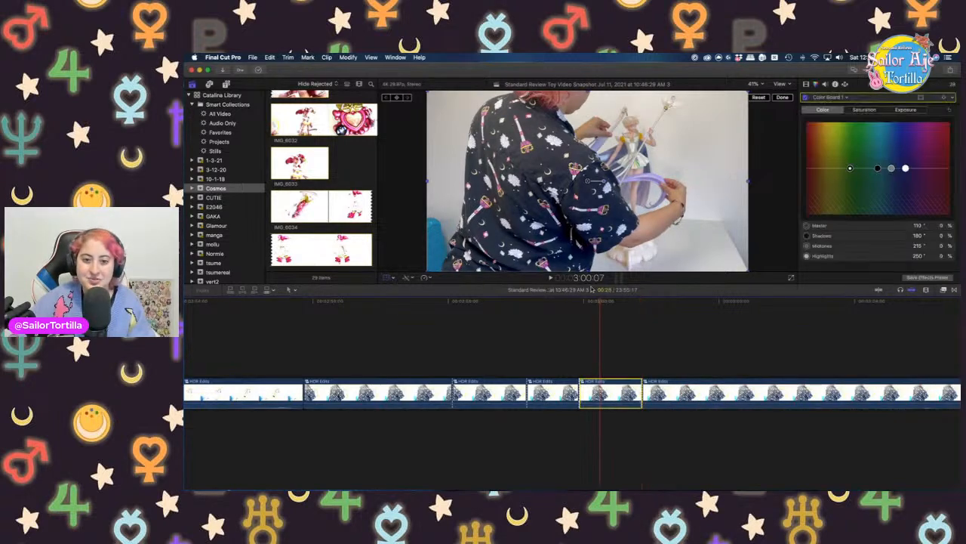
drag(427, 276, 185, 356)
drag(577, 244, 490, 372)
Play the progressive zoom sequence from 2:55:21 to 3:00:21
click(293, 350)
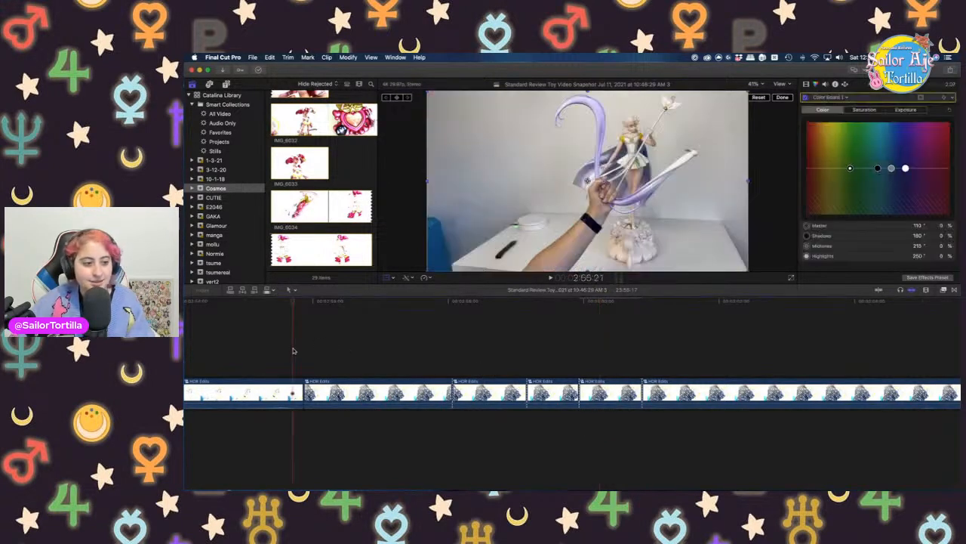
key(space)
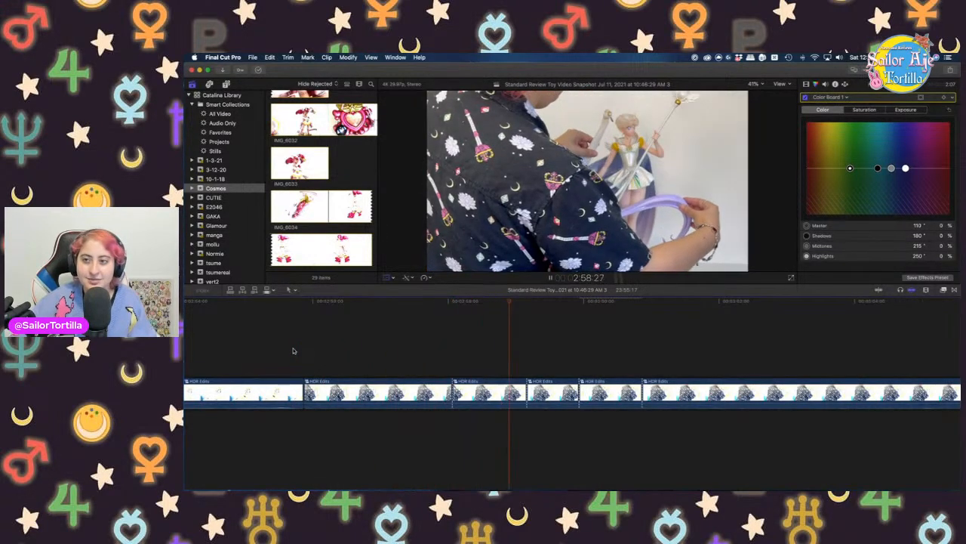
key(space)
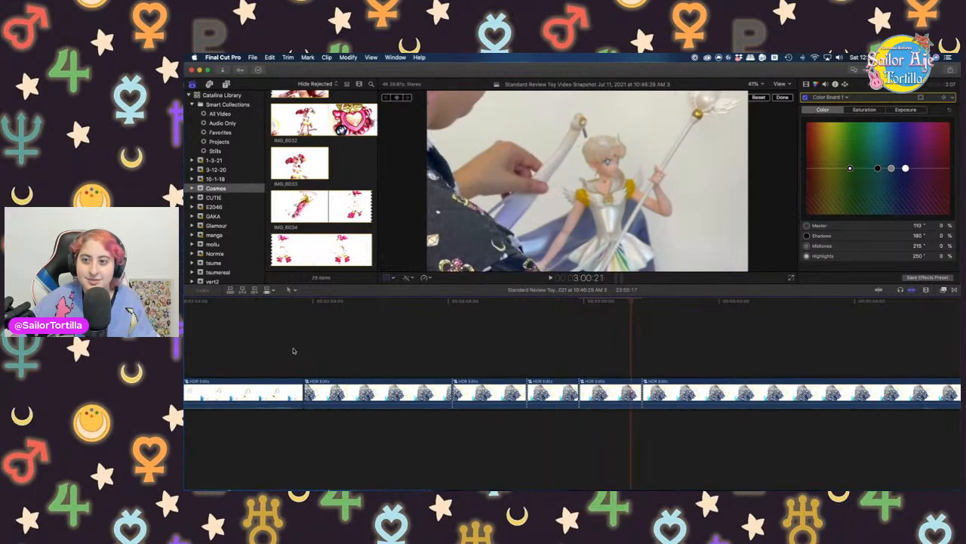
Select the close-up clip ending at 3:00:26, look through the Stylize effects, and list all video effects
click(595, 386)
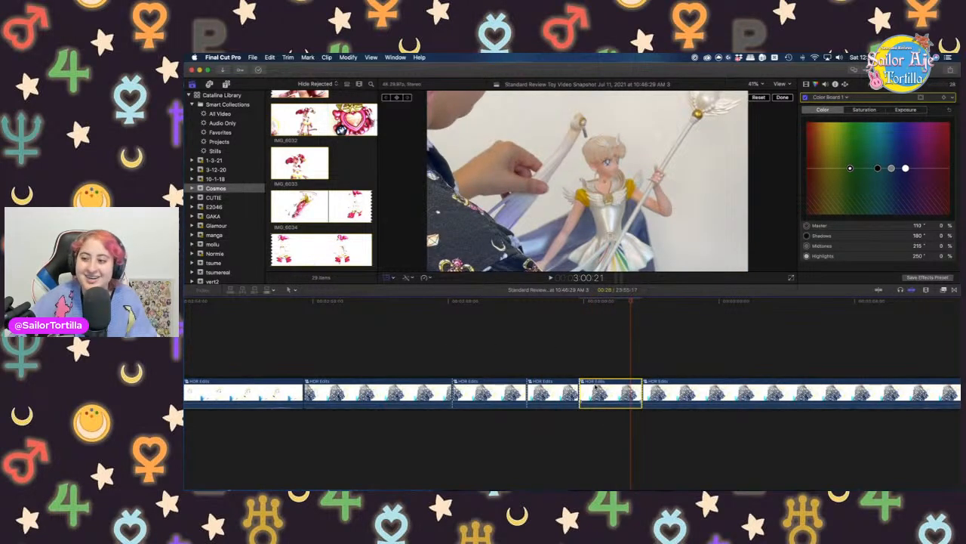
click(943, 290)
scroll(841, 385, down, 3)
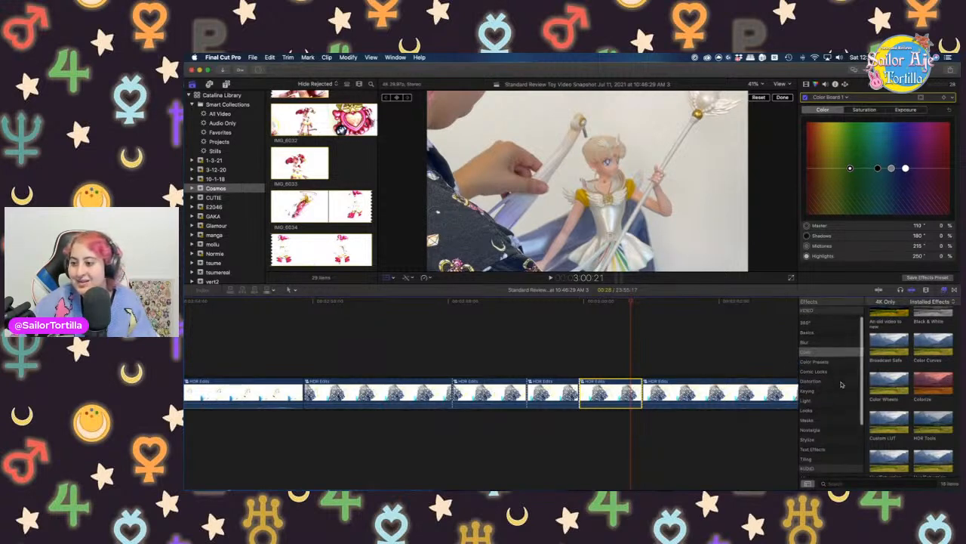
click(809, 408)
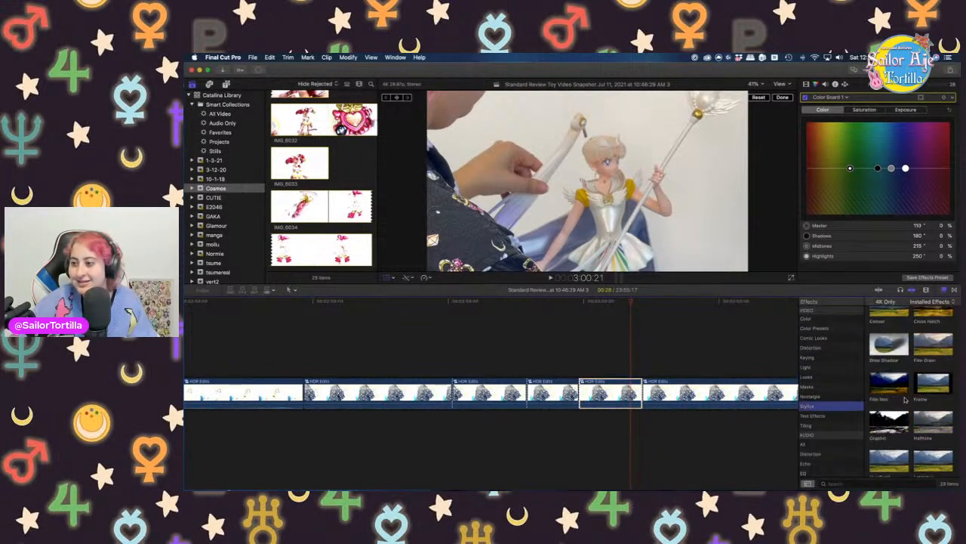
scroll(904, 401, up, 3)
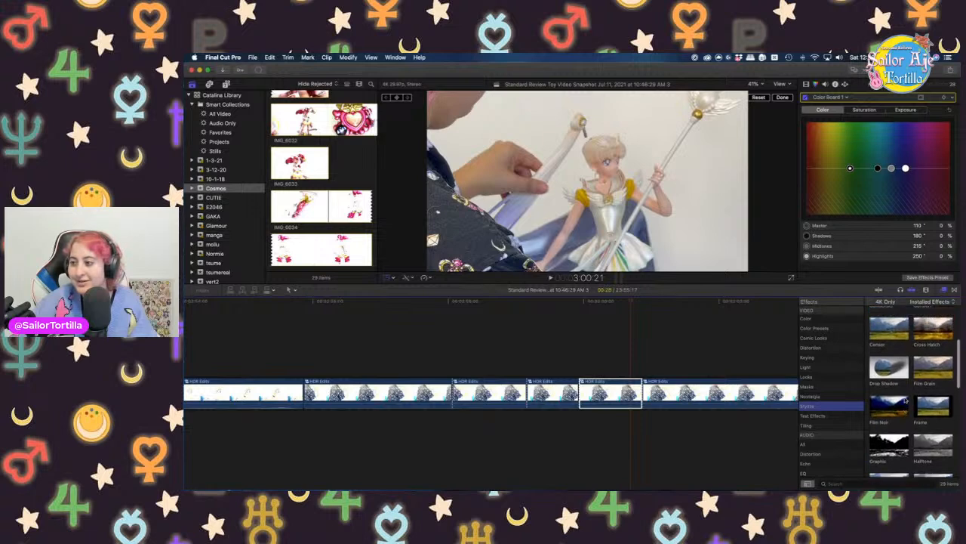
click(818, 317)
click(817, 312)
scroll(817, 312, up, 3)
click(819, 311)
click(814, 330)
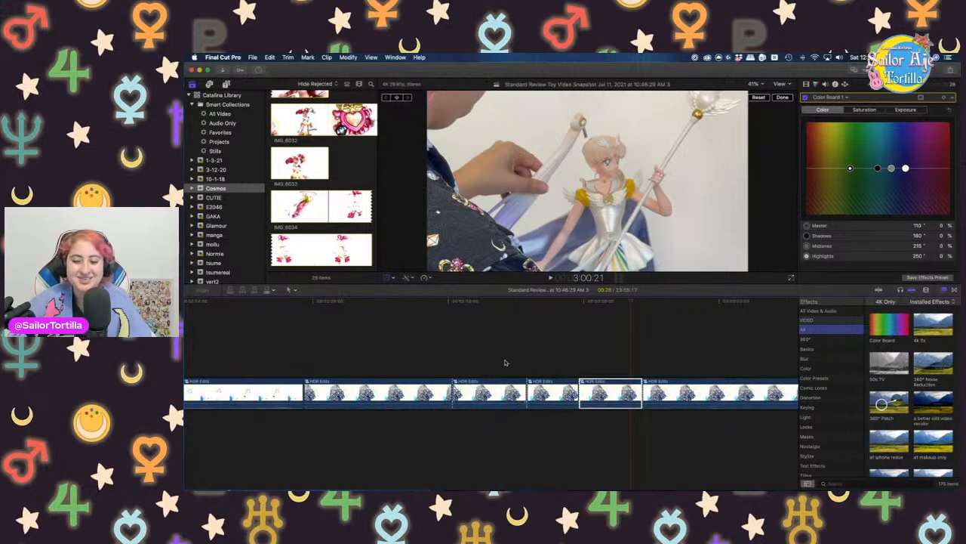
Play from the close-up clip into the unzoomed footage after it and step back frame by frame to 3:01:20
scroll(596, 355, right, 5)
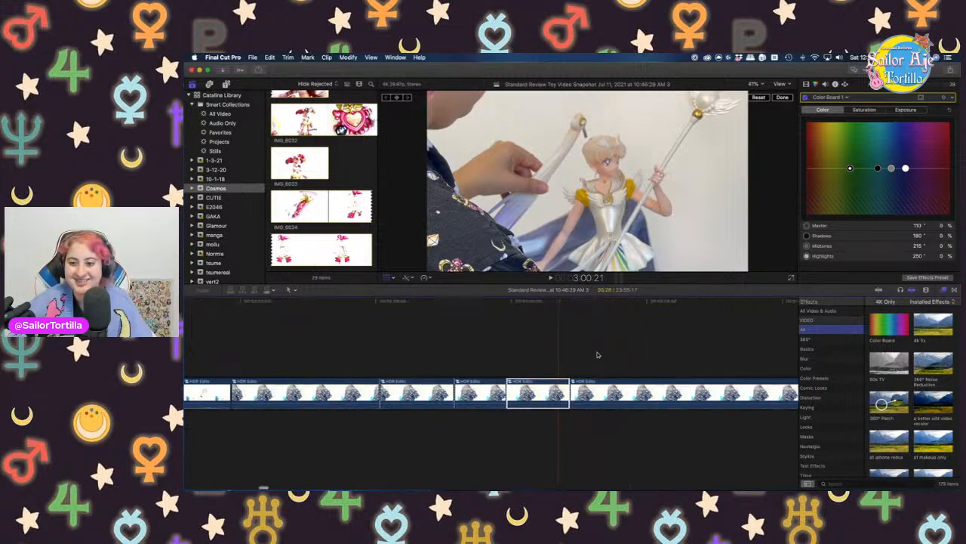
click(562, 360)
key(space)
key(space)
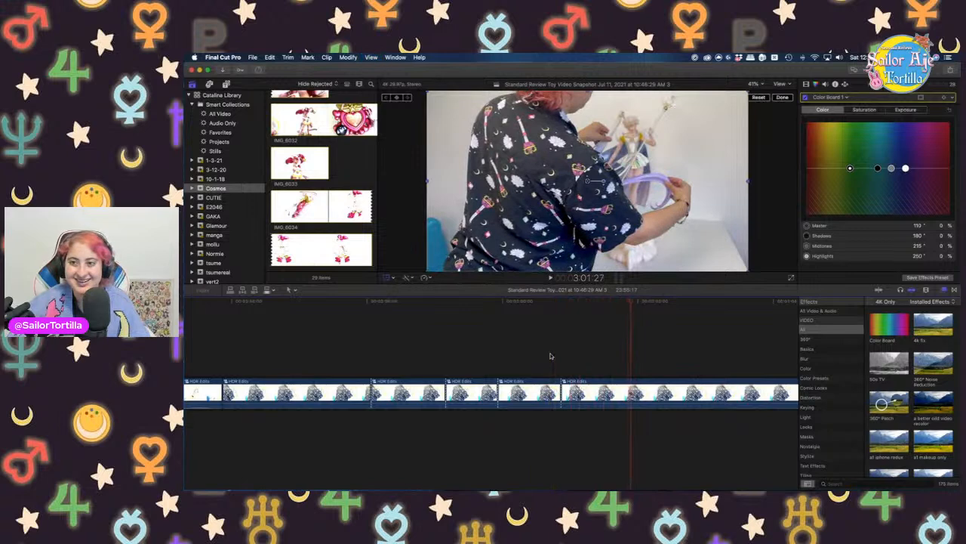
key(Left)
key(Left)
key(Left)
key(Left)
key(Left)
key(Left)
key(Left)
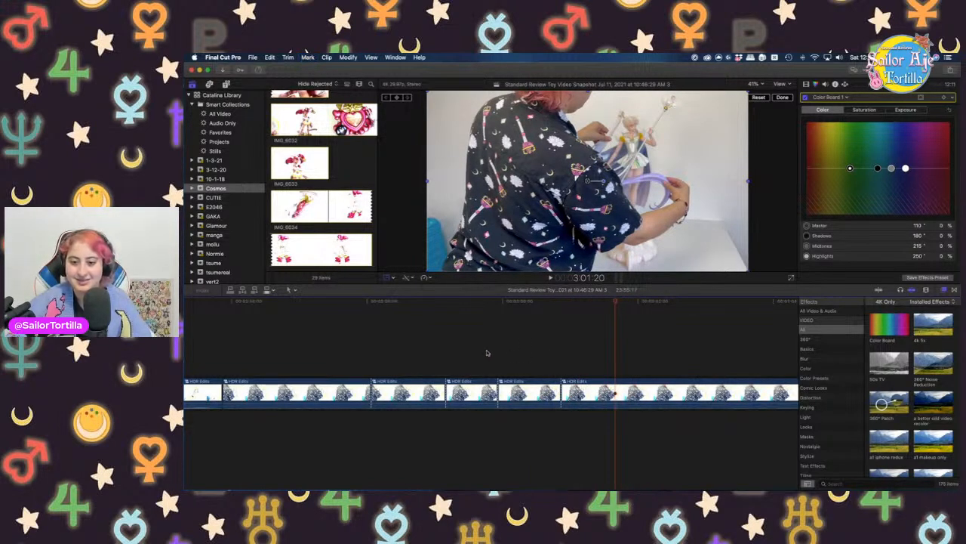
Find the Earthquake video effect and apply it to the close-up clip ending at 3:00:26
click(447, 354)
drag(494, 357, 521, 362)
click(536, 398)
scroll(930, 383, down, 3)
scroll(930, 383, down, 6)
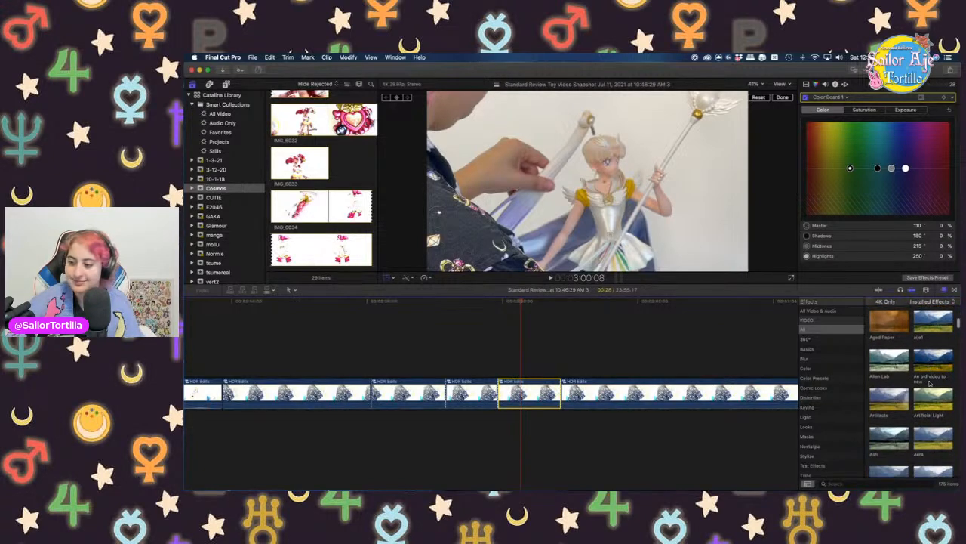
scroll(930, 383, down, 5)
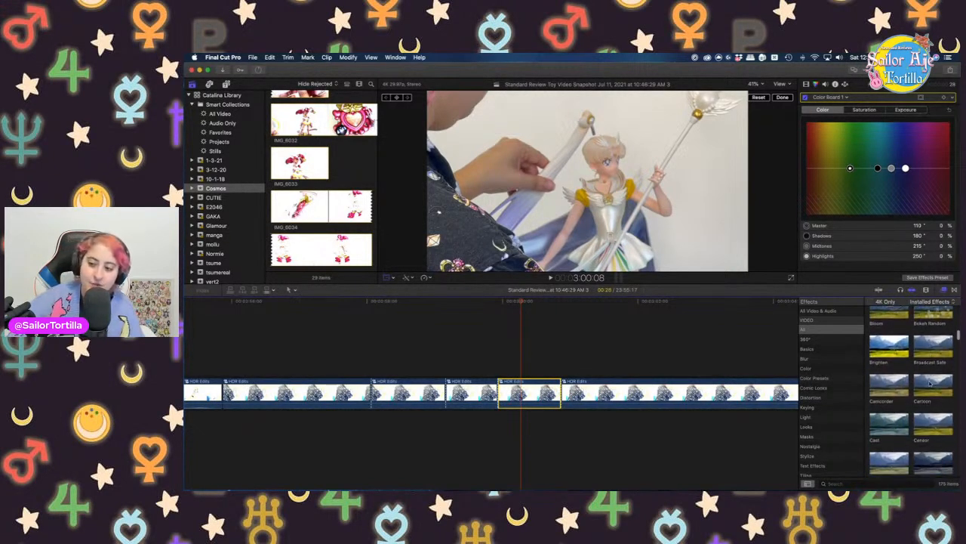
scroll(930, 384, down, 5)
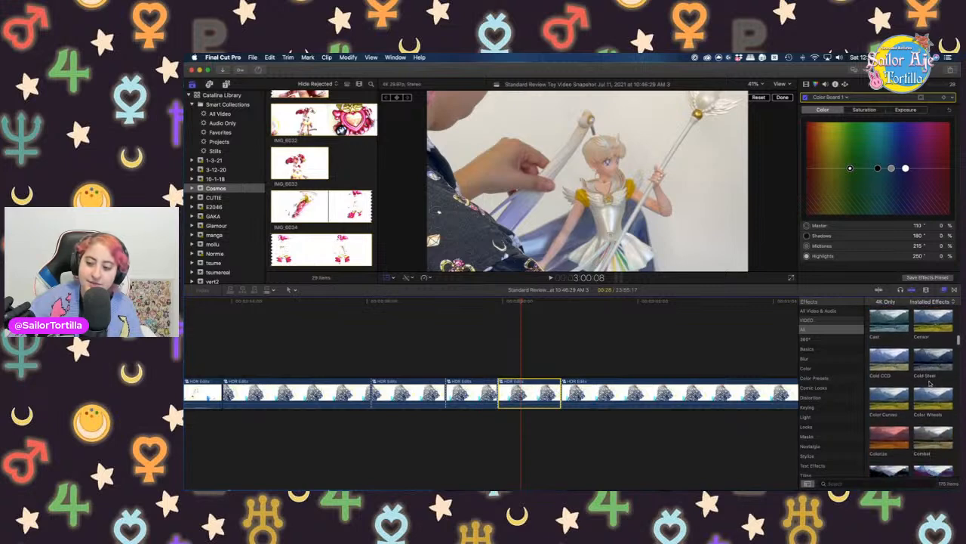
scroll(930, 383, down, 5)
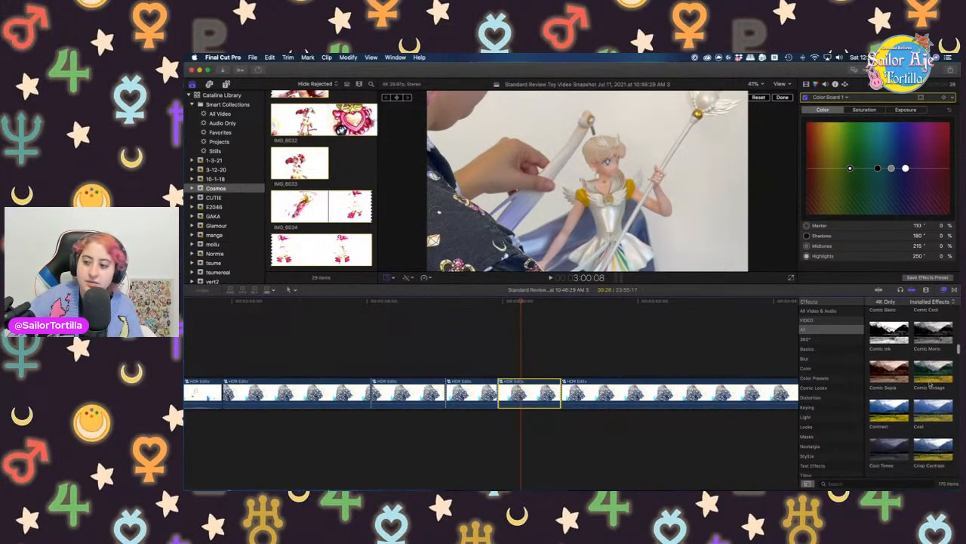
scroll(930, 383, down, 5)
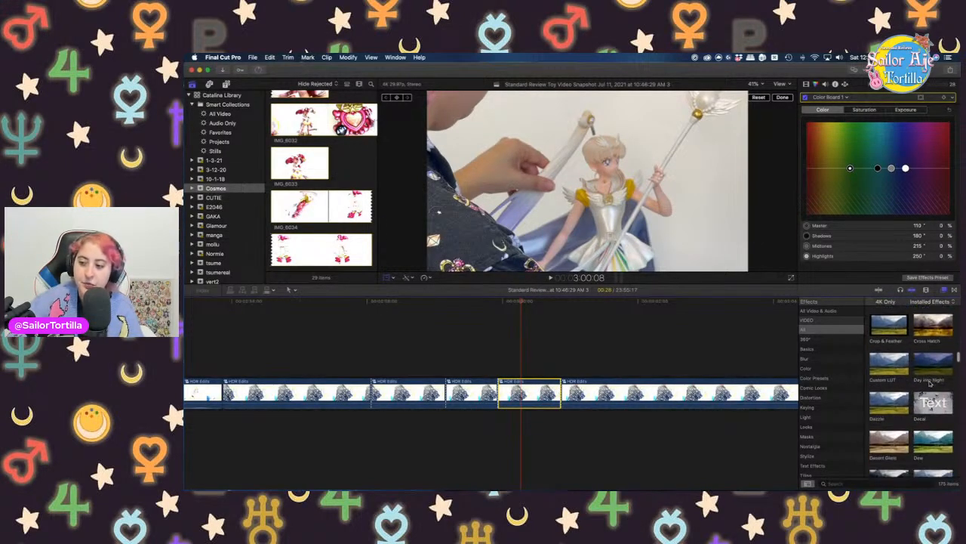
scroll(930, 383, down, 2)
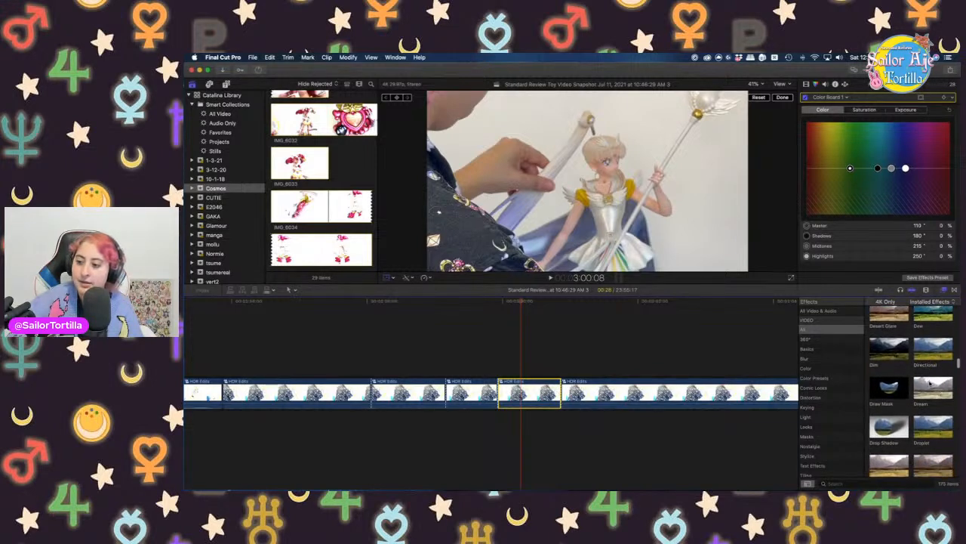
scroll(930, 383, down, 4)
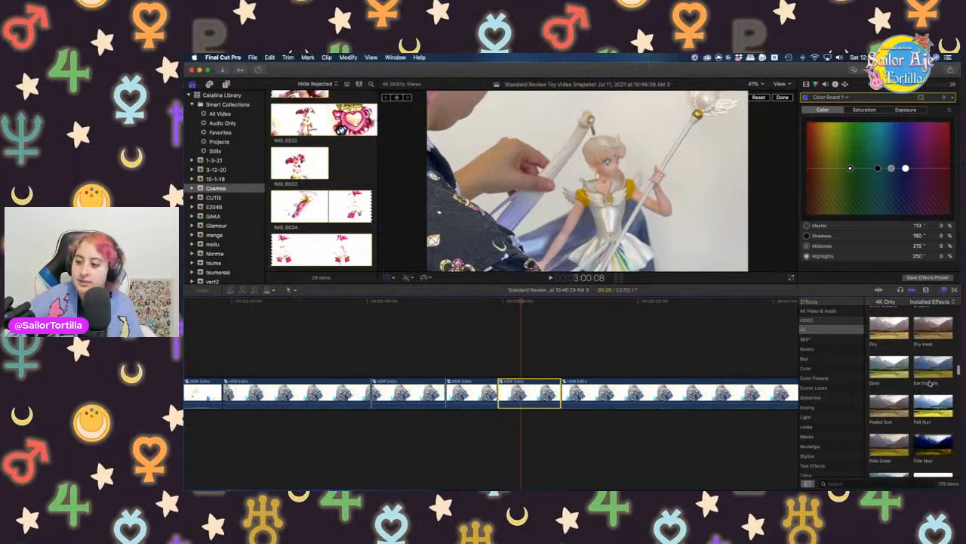
click(934, 365)
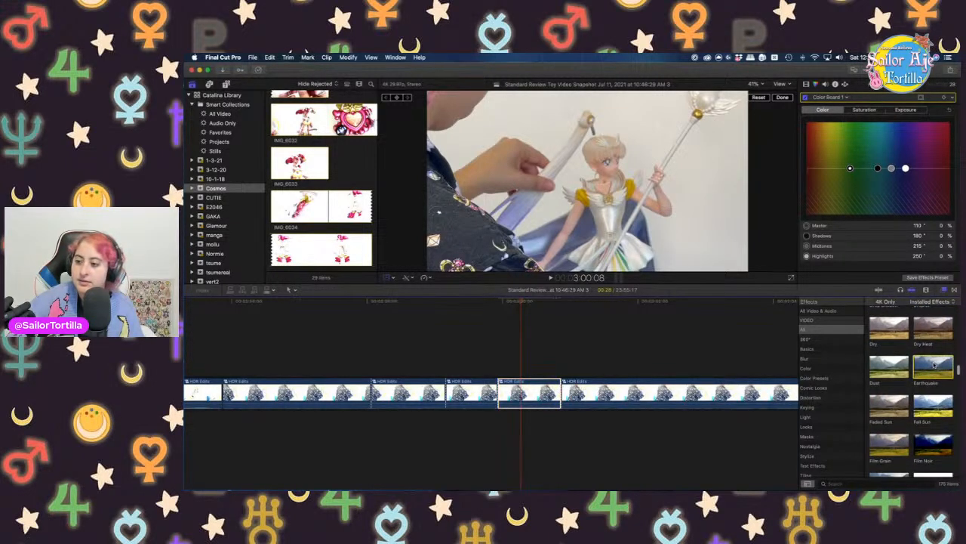
Play the zoom sequence through the close-up clip to check the Earthquake effect, stopping at 3:01:02
click(488, 358)
click(348, 345)
click(298, 349)
key(space)
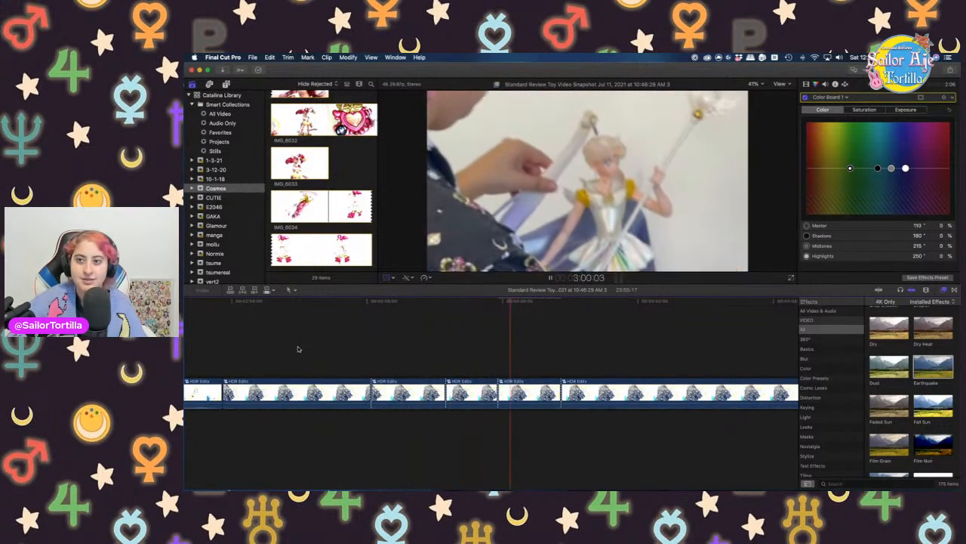
key(space)
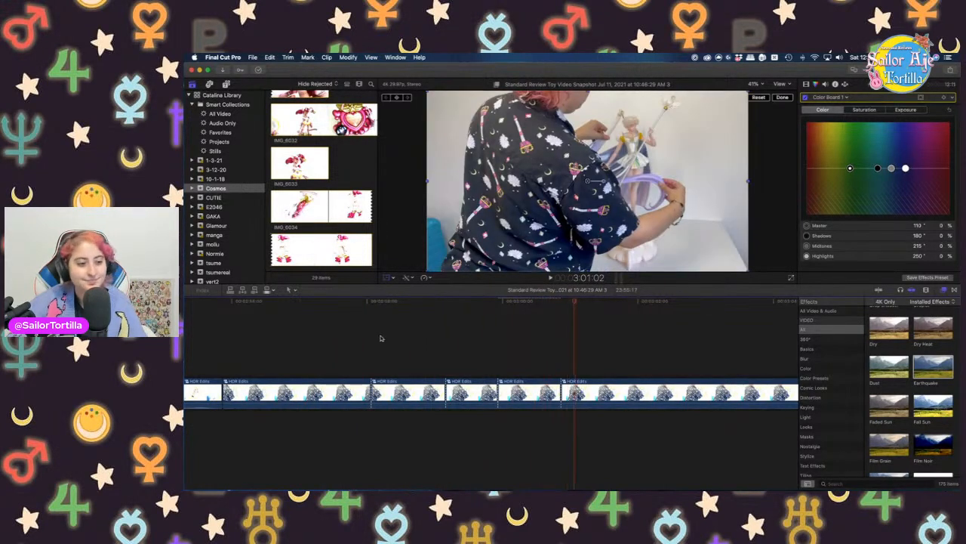
Skim the rest of the hair-attaching footage after 3:00:26 and delete that clip up to the hand-held figure shot
scroll(380, 338, right, 3)
scroll(382, 339, right, 8)
click(500, 355)
scroll(500, 354, right, 5)
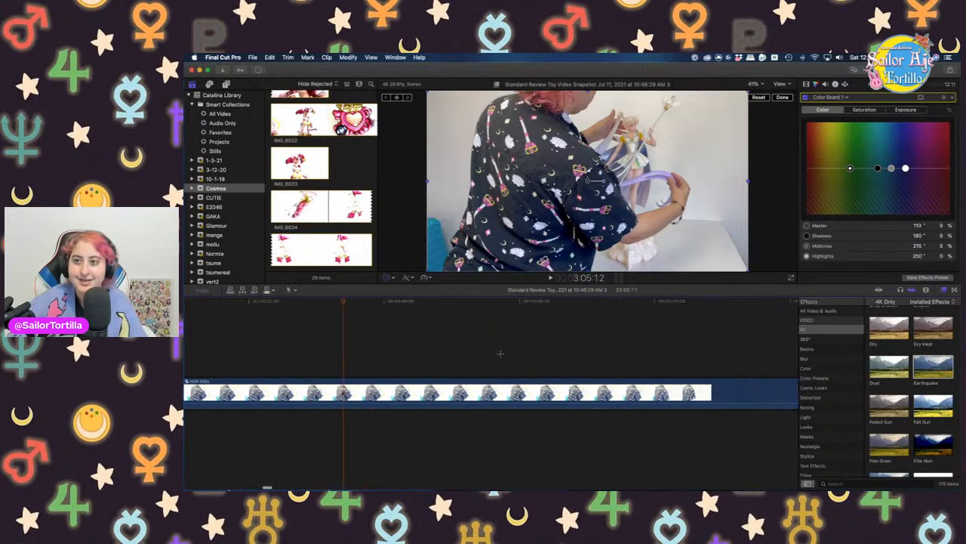
click(500, 355)
scroll(502, 356, right, 2)
click(645, 362)
scroll(645, 361, right, 6)
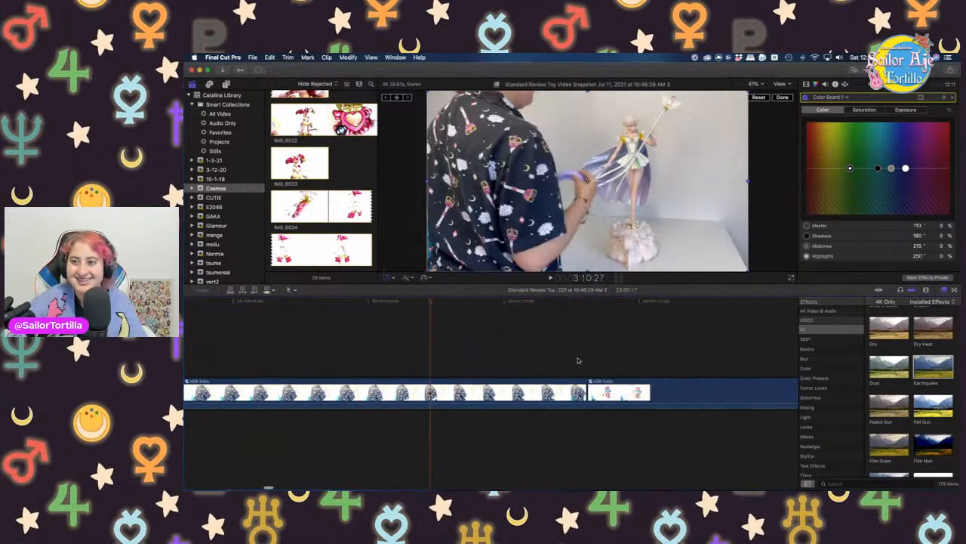
click(488, 357)
click(545, 357)
click(521, 389)
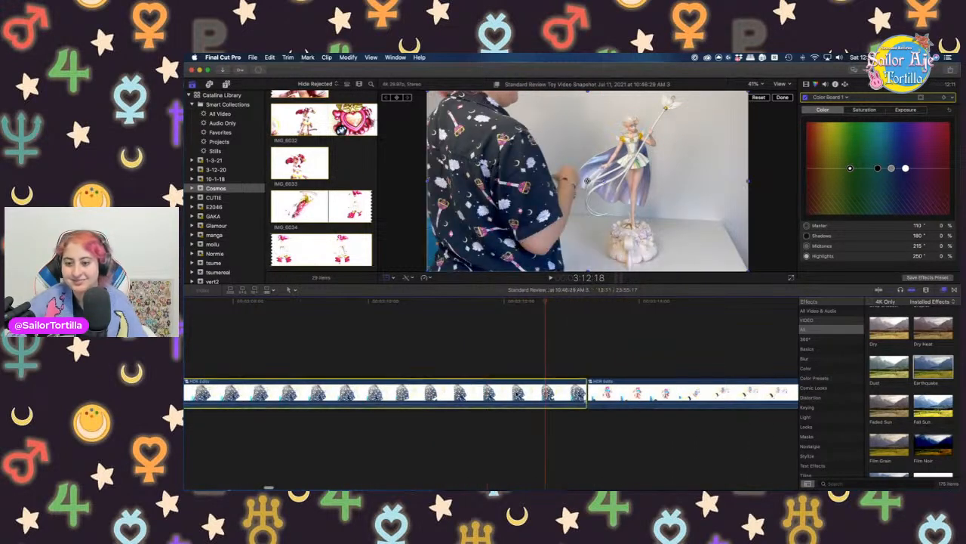
key(Delete)
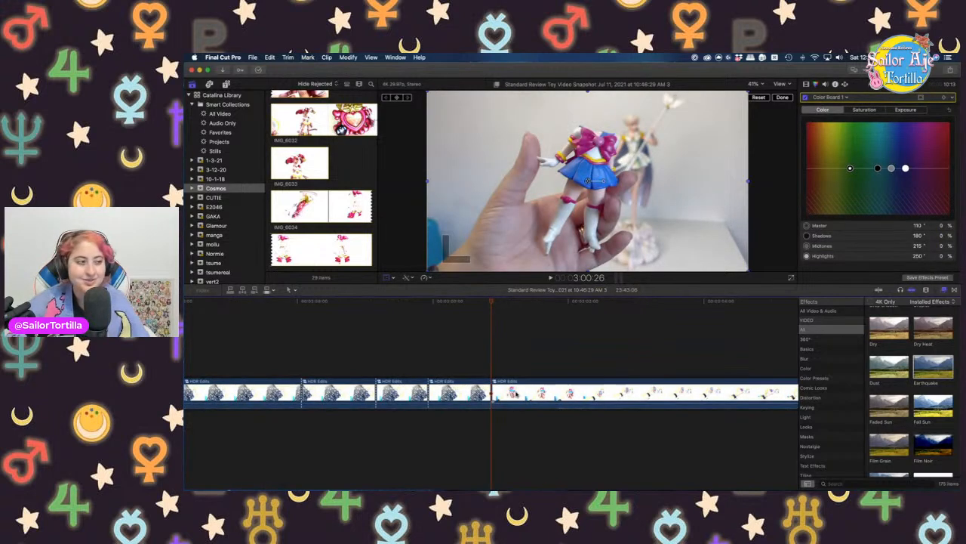